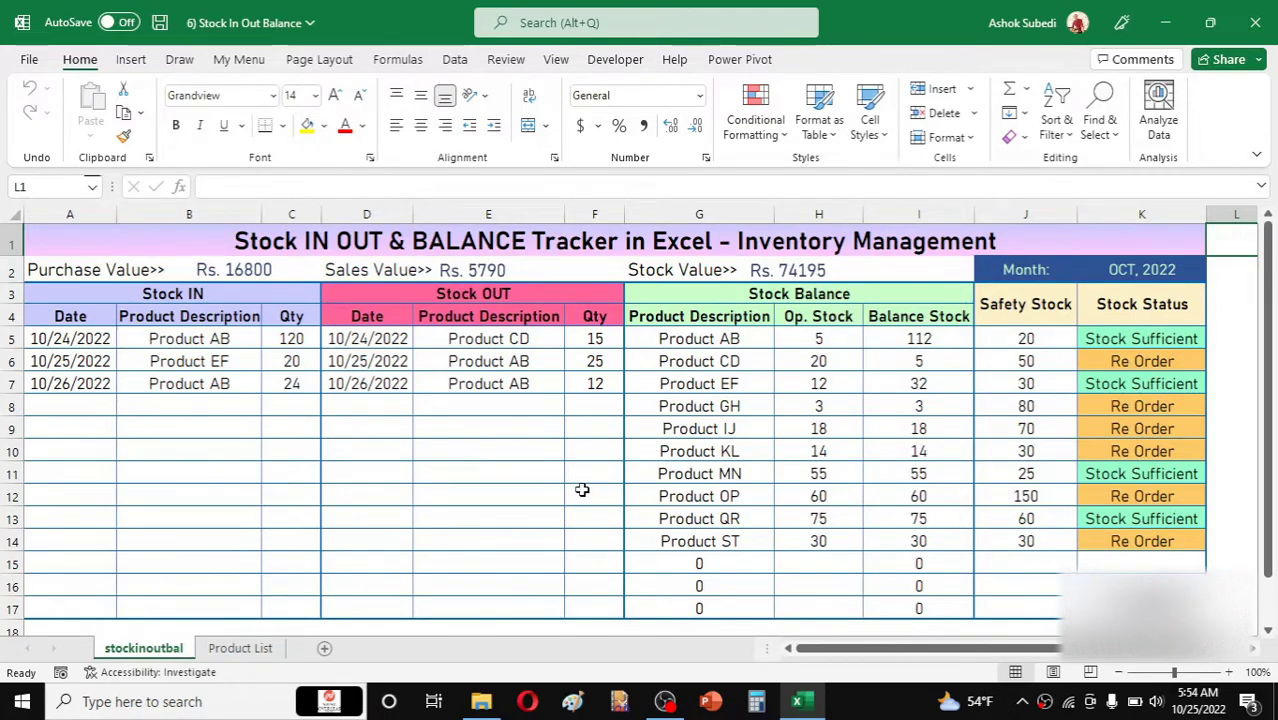
# Look over the stock entry cells, and open the Product List sheet to review Product AB's cost and selling prices
pyautogui.click(218, 336)
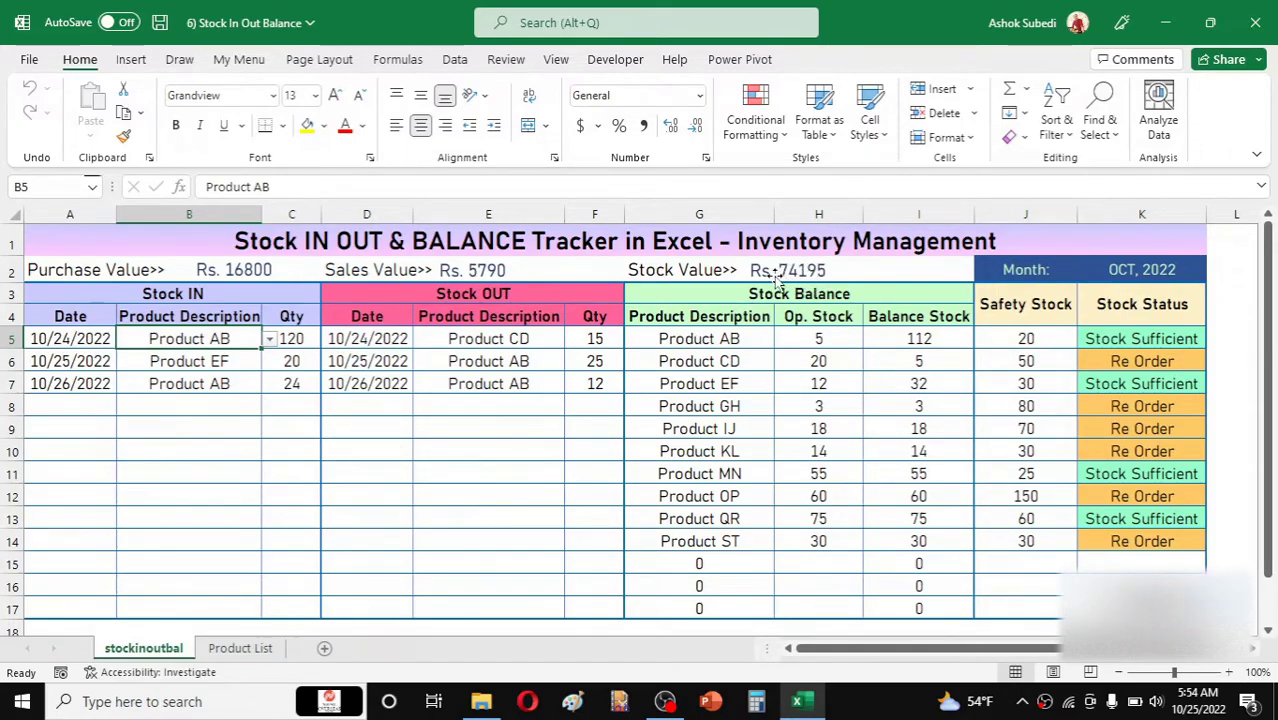
pyautogui.click(487, 413)
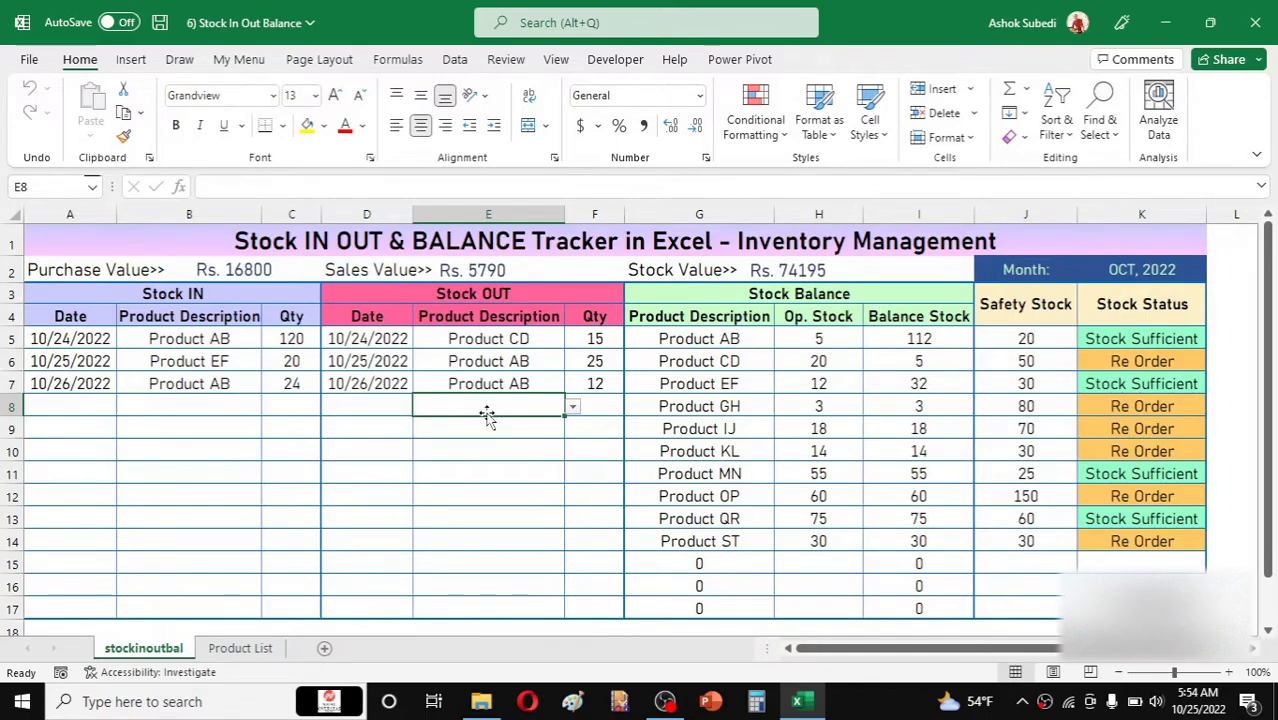
pyautogui.click(250, 650)
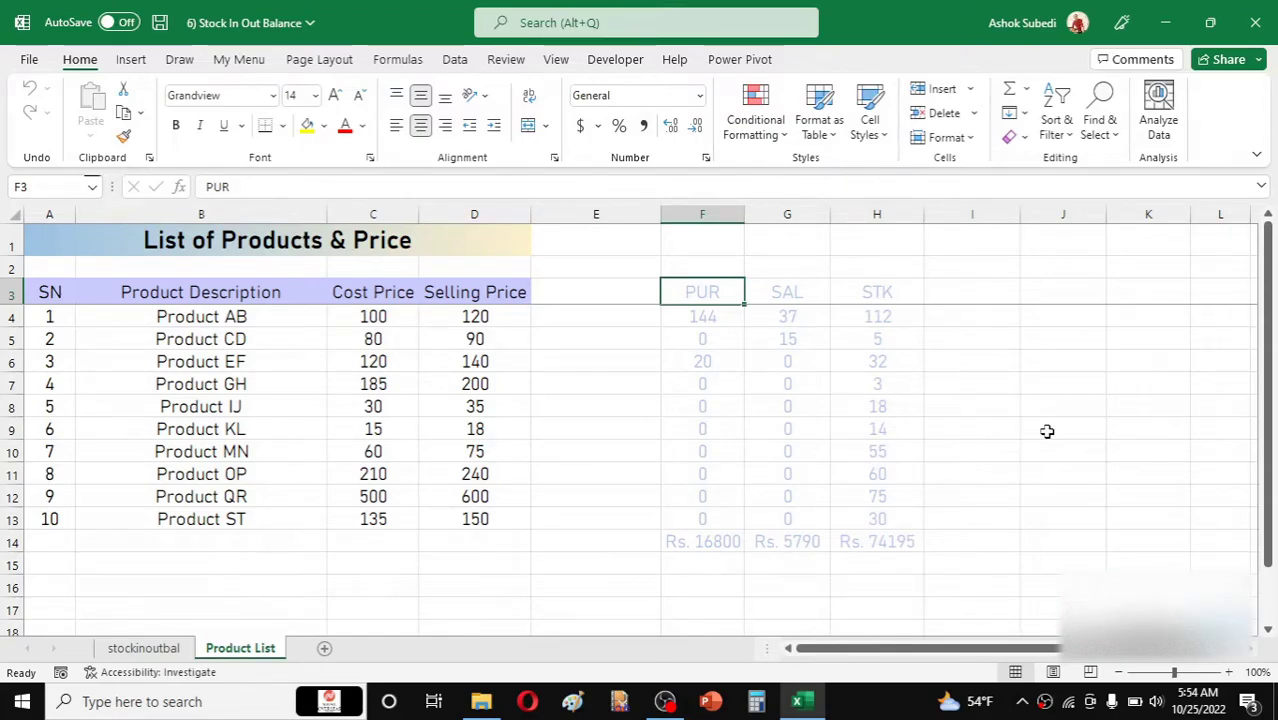
pyautogui.moveTo(1272, 507); pyautogui.dragTo(1272, 478)
pyautogui.click(388, 314)
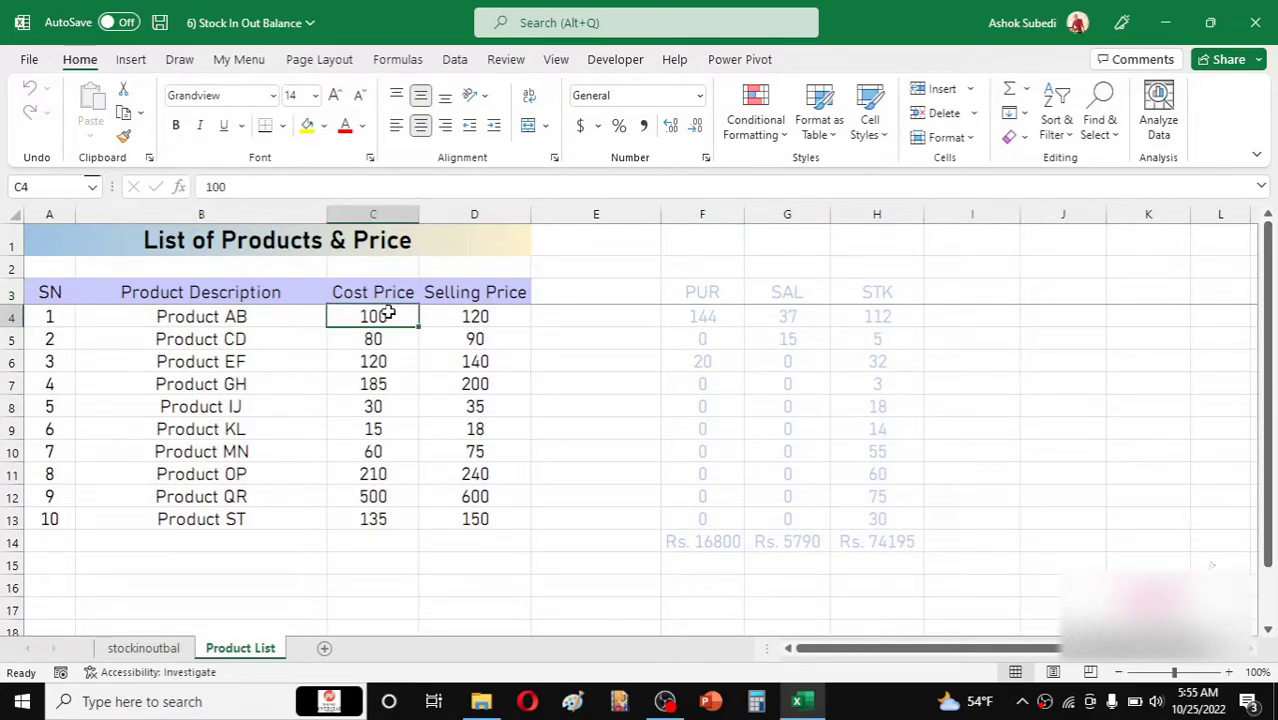
pyautogui.click(502, 317)
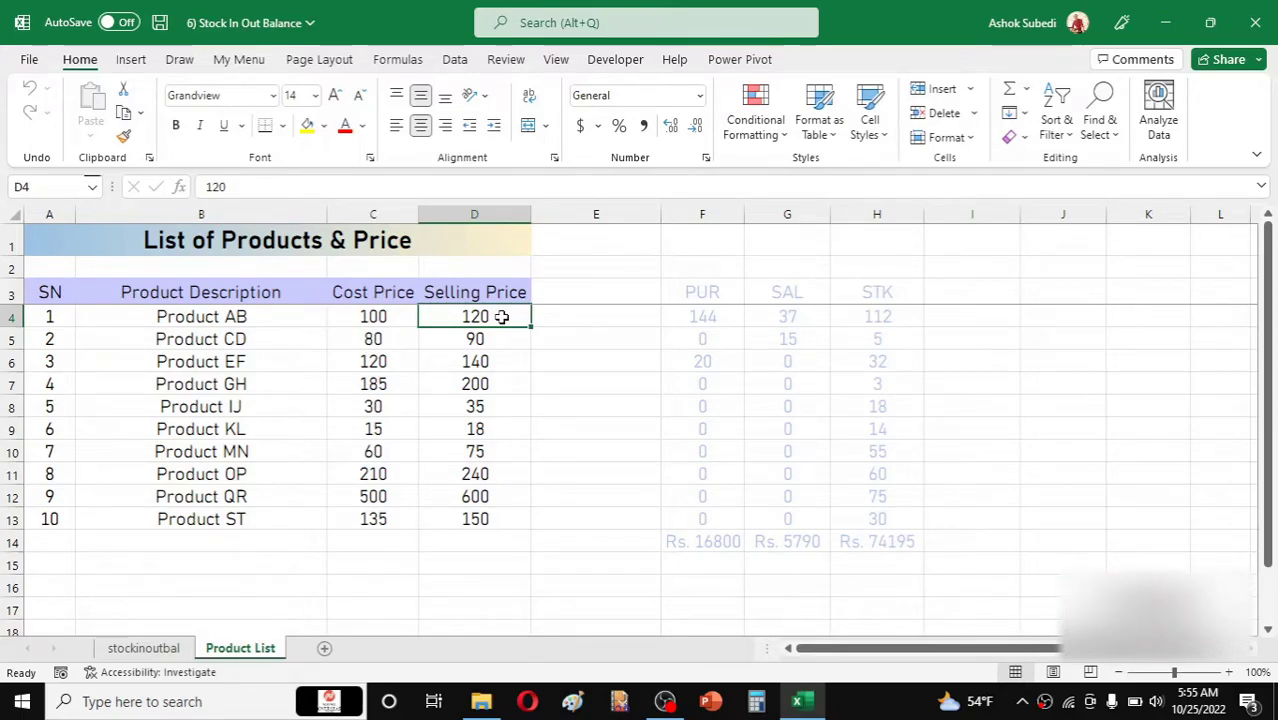
pyautogui.click(369, 318)
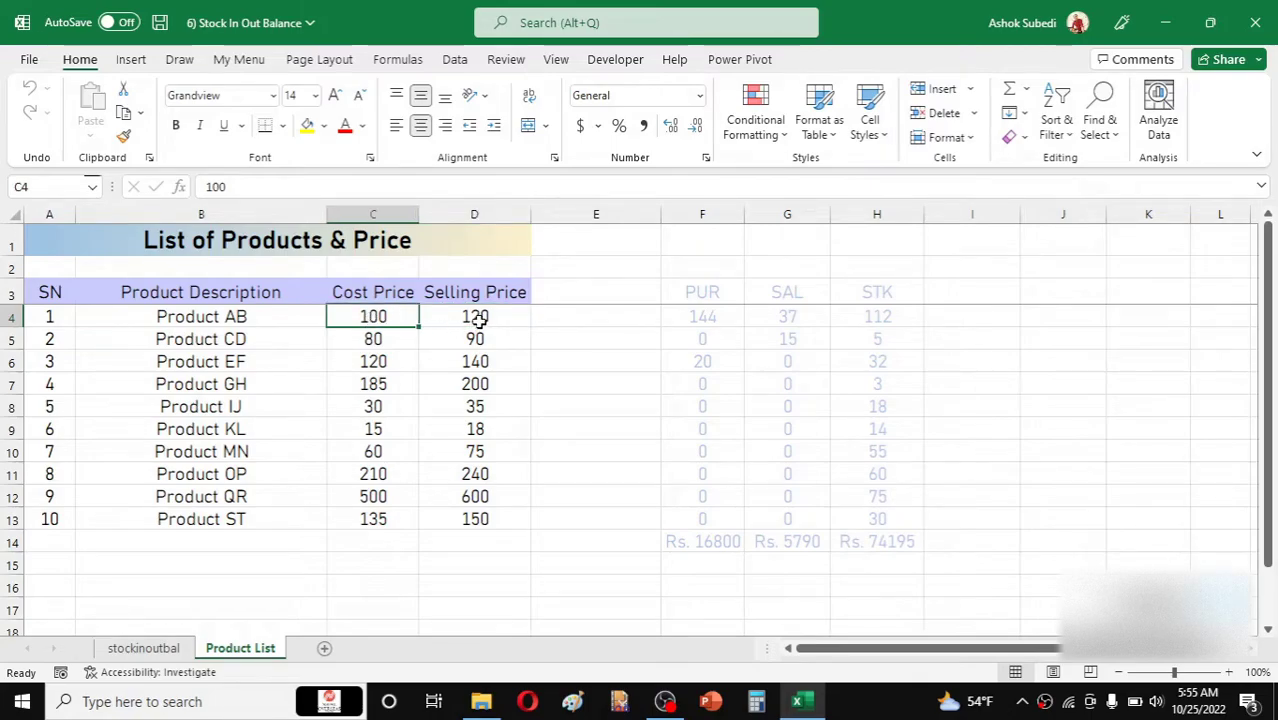
pyautogui.click(478, 319)
# Examine the PUR, SAL and STK helper columns with their total formulas, and return to the stockinoutbal sheet
pyautogui.moveTo(690, 285); pyautogui.dragTo(829, 402)
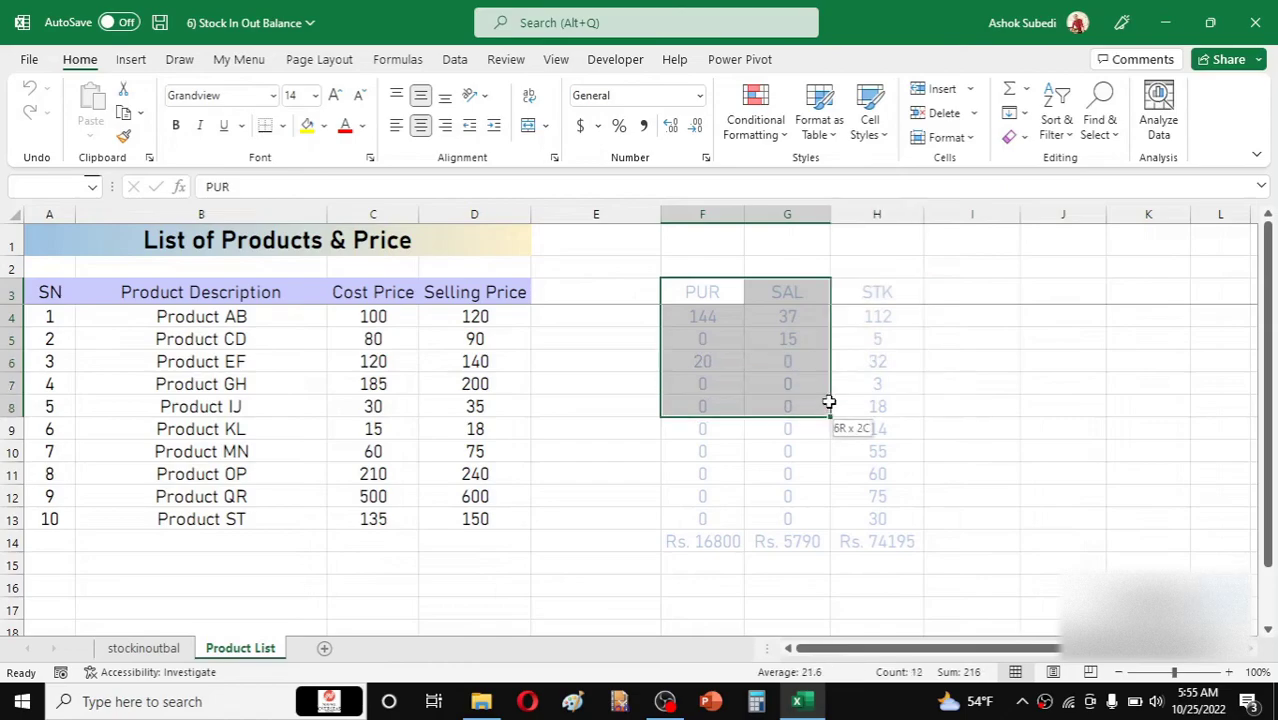
pyautogui.click(728, 288)
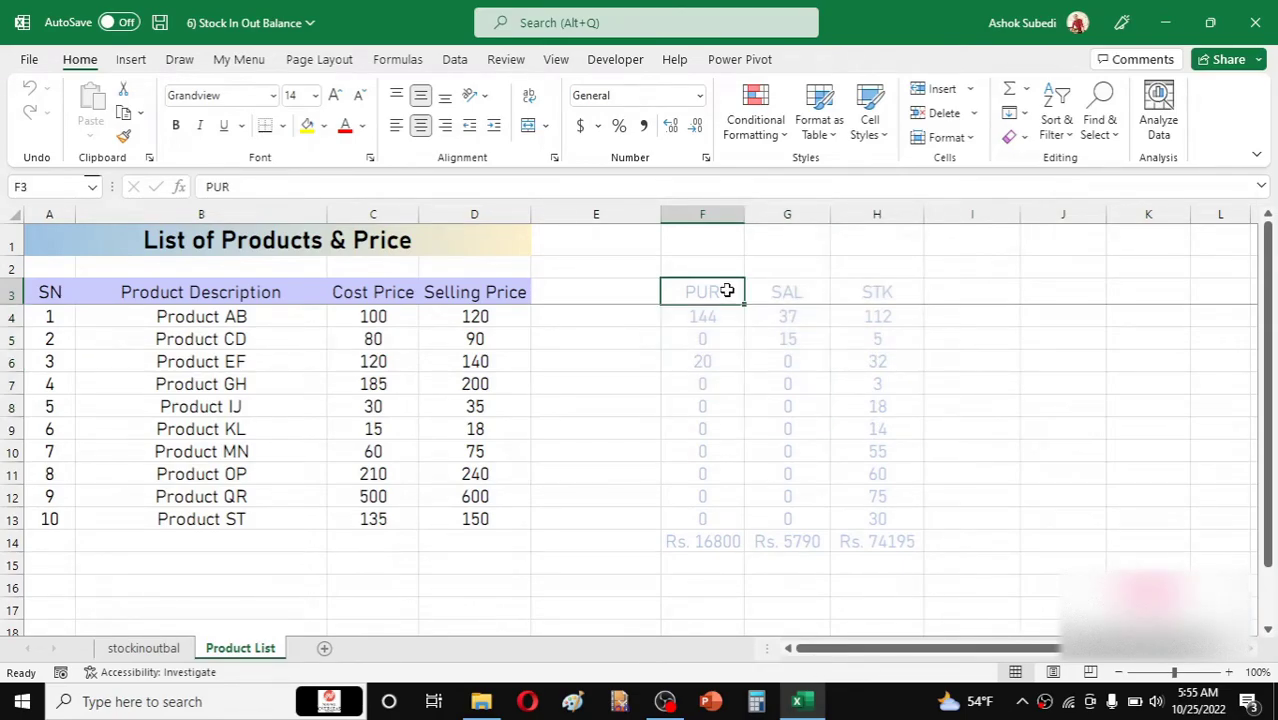
pyautogui.click(786, 318)
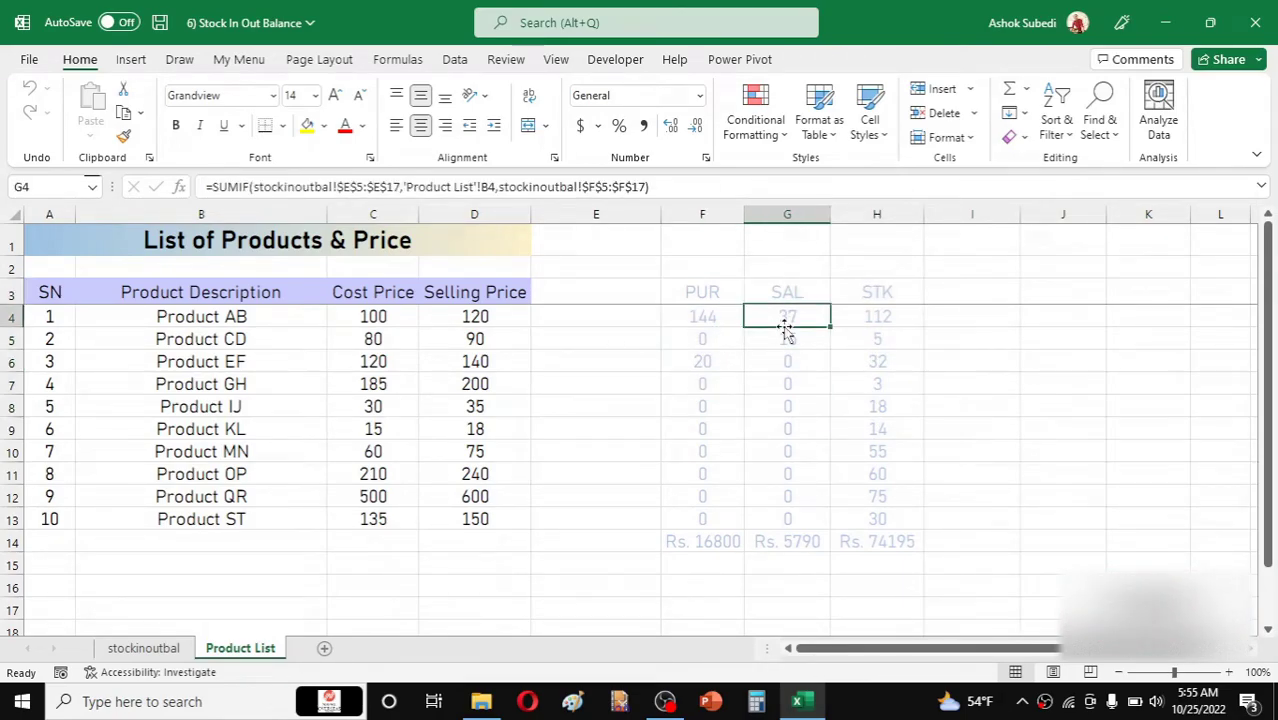
pyautogui.click(878, 319)
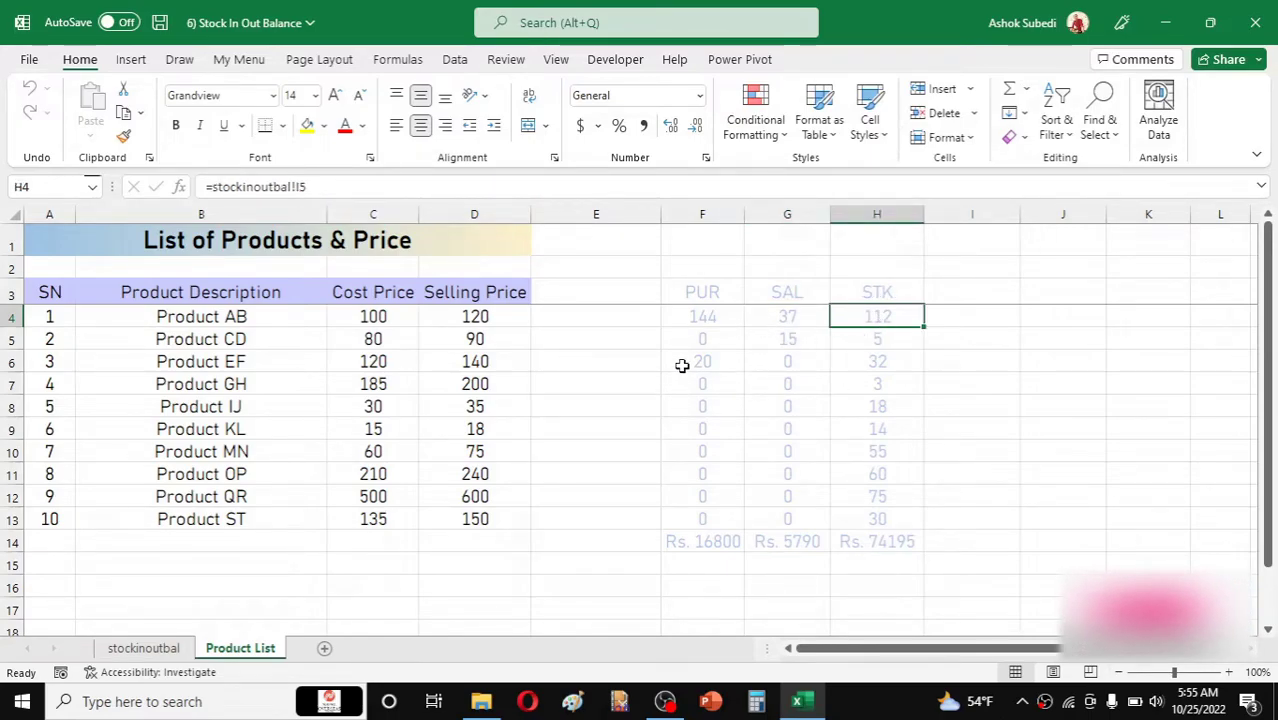
pyautogui.click(708, 557)
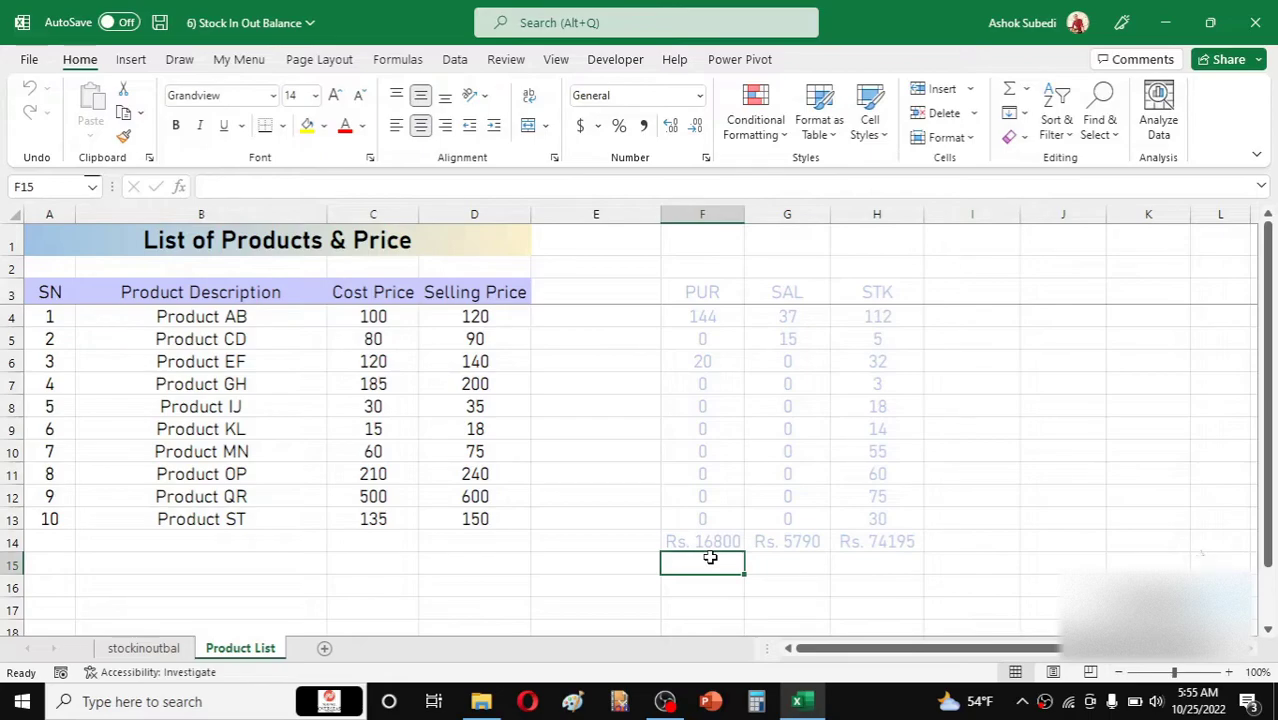
pyautogui.click(704, 538)
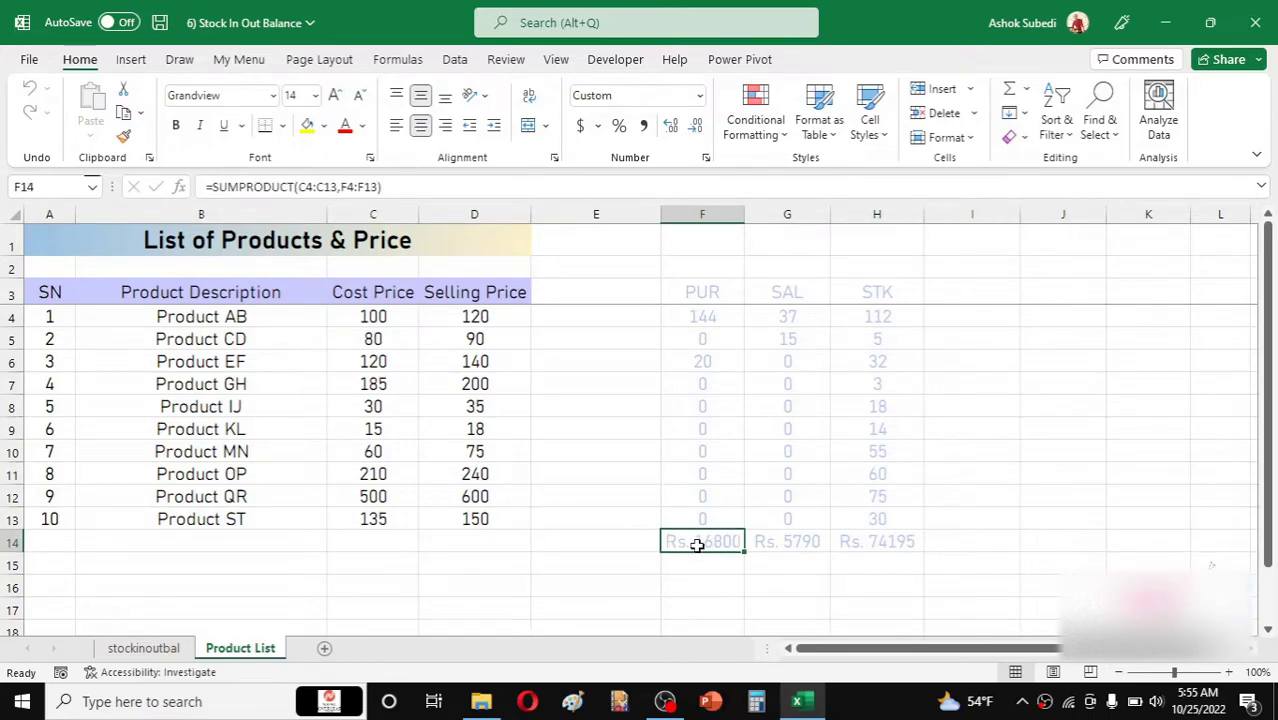
pyautogui.click(785, 555)
pyautogui.click(918, 542)
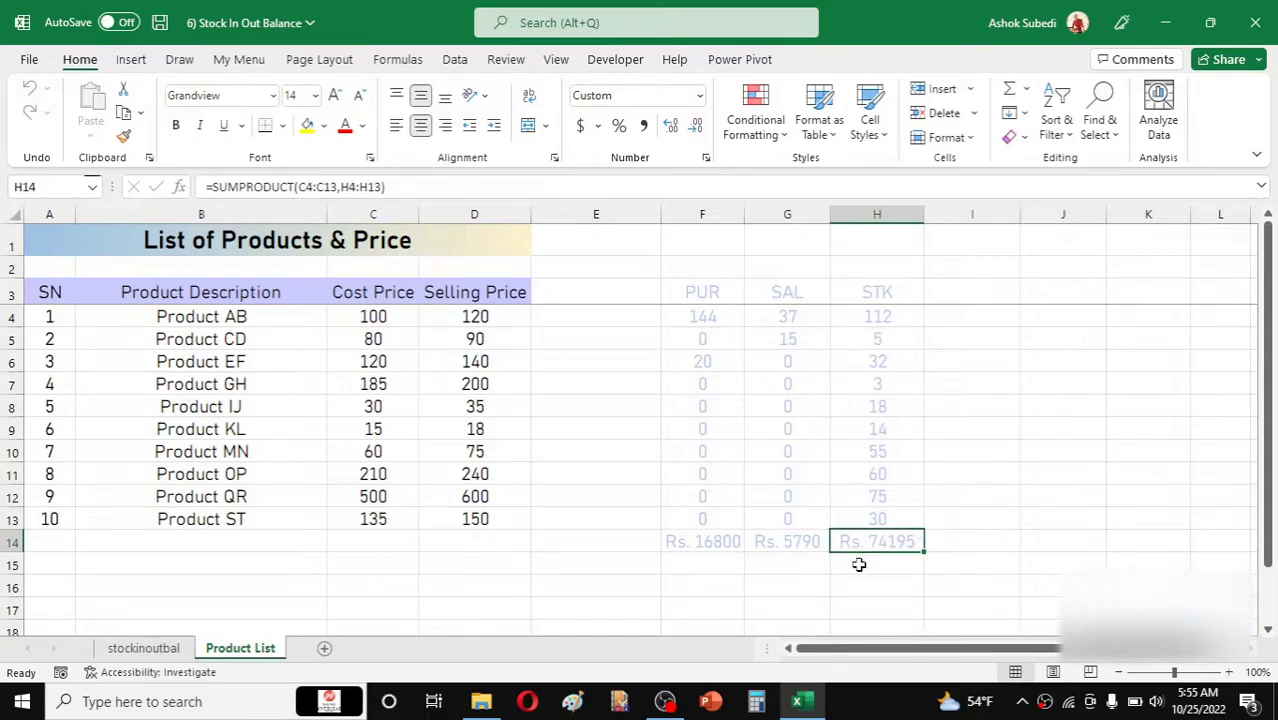
pyautogui.click(158, 648)
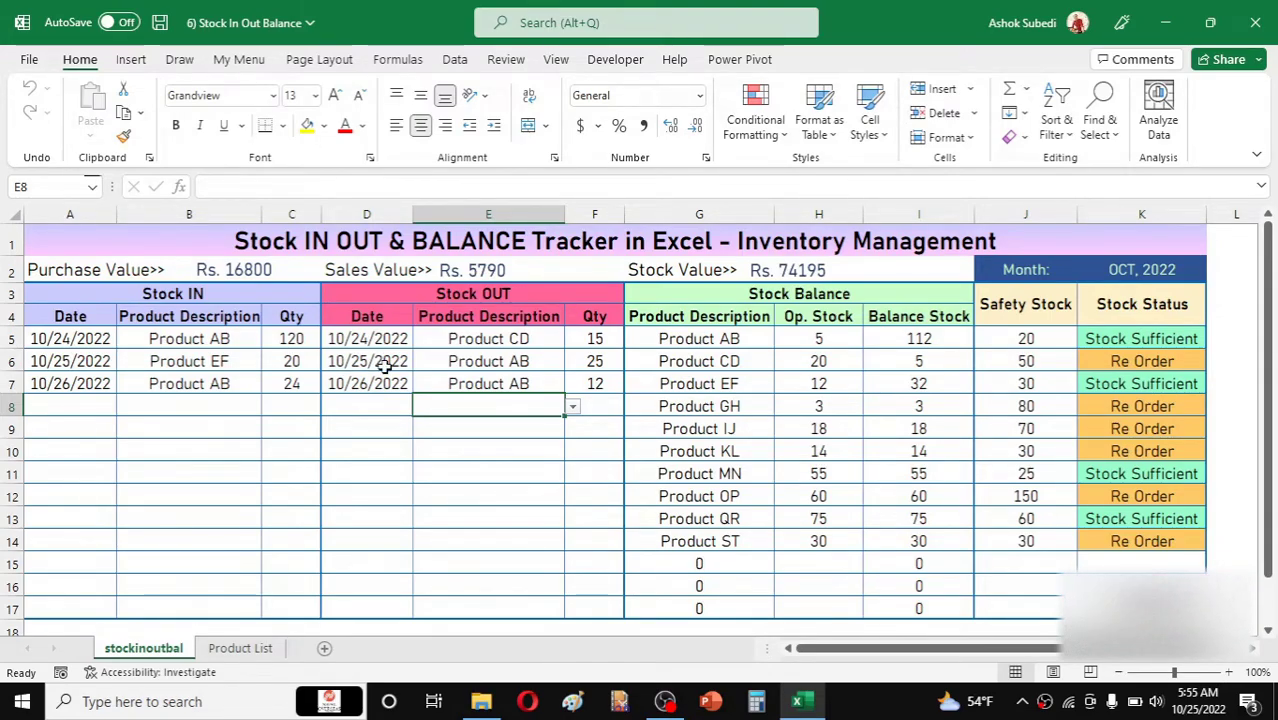
pyautogui.moveTo(203, 289); pyautogui.dragTo(199, 308)
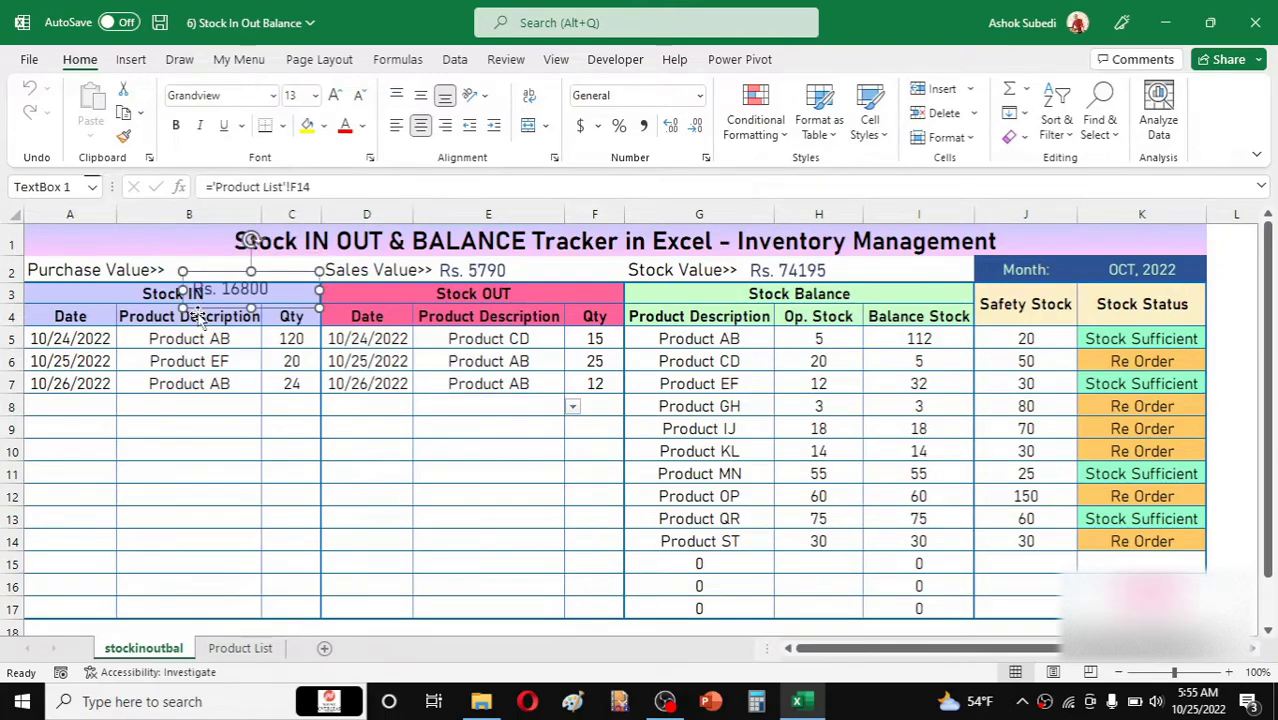
pyautogui.click(31, 92)
pyautogui.click(157, 314)
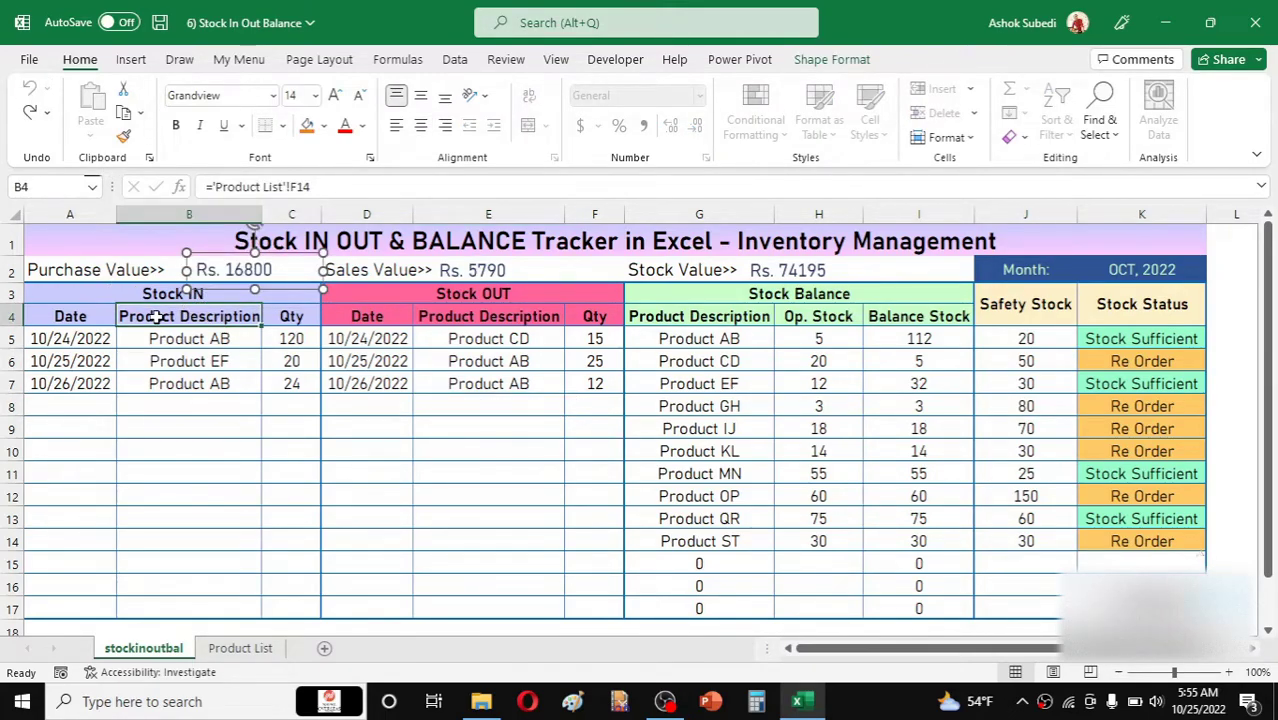
pyautogui.click(110, 294)
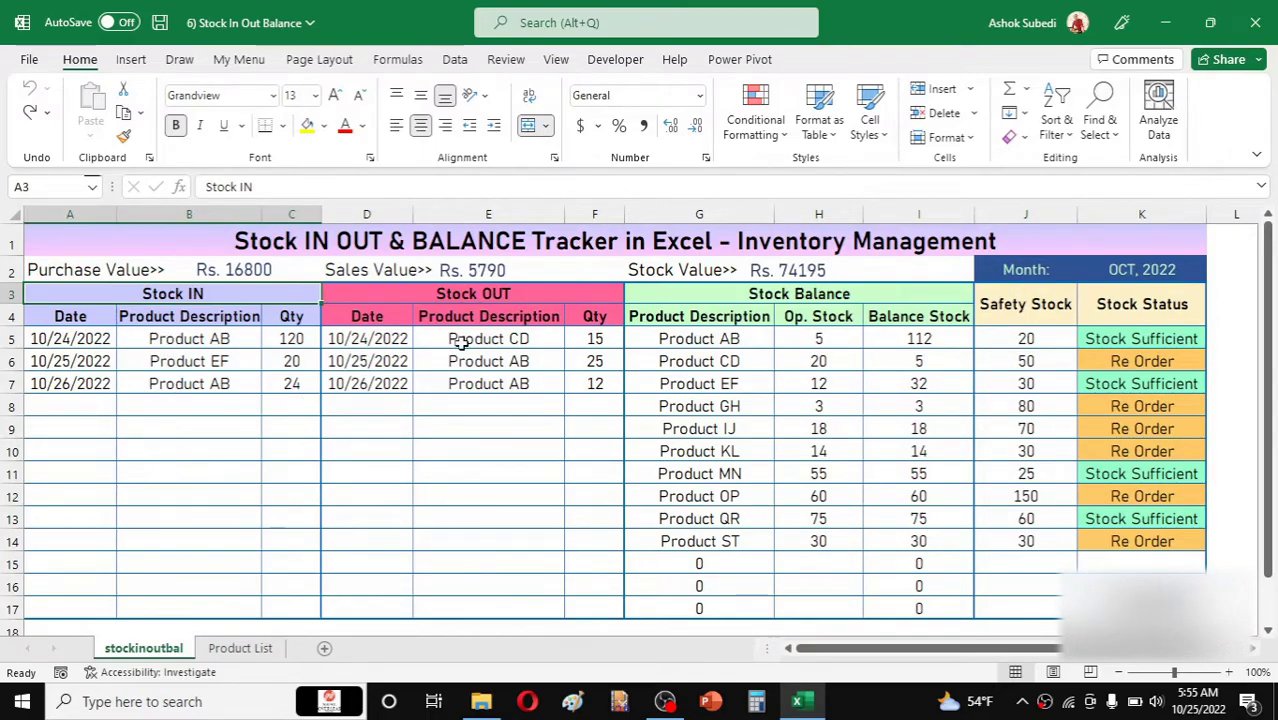
# Review the Stock OUT product column, the opening stock quantities and the safety stock levels in the tracker
pyautogui.click(485, 315)
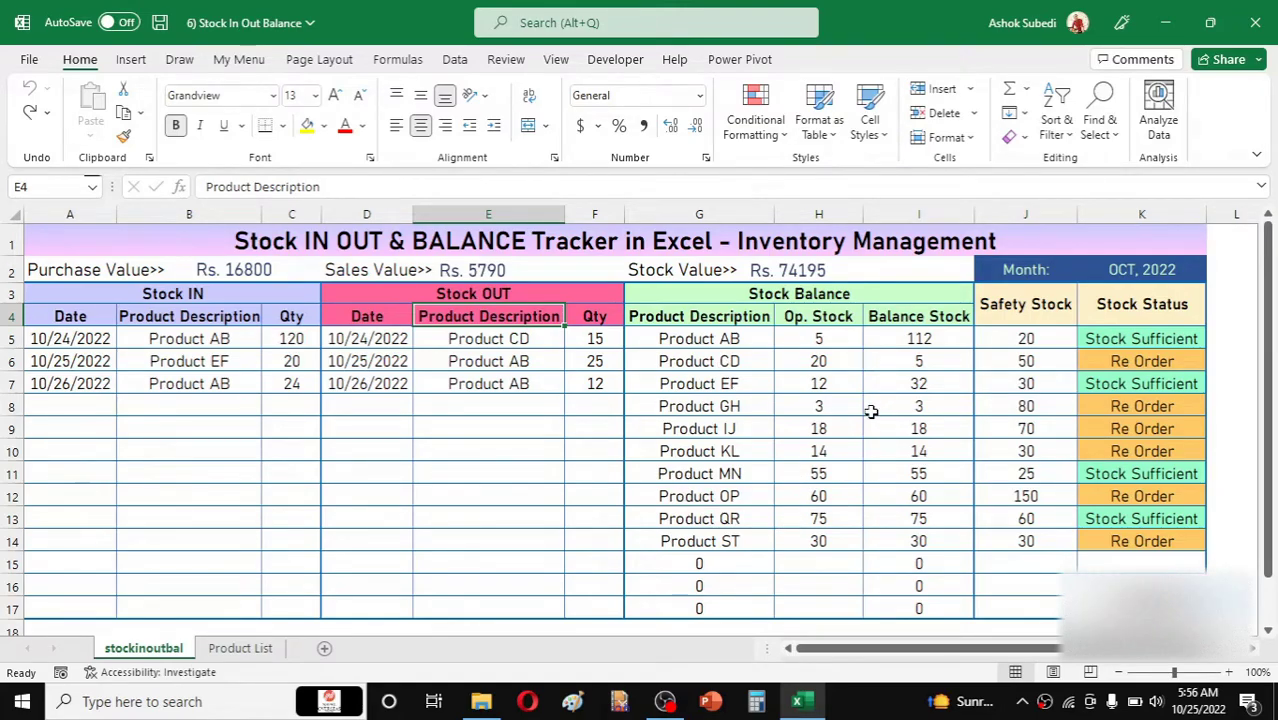
pyautogui.click(830, 338)
pyautogui.click(816, 430)
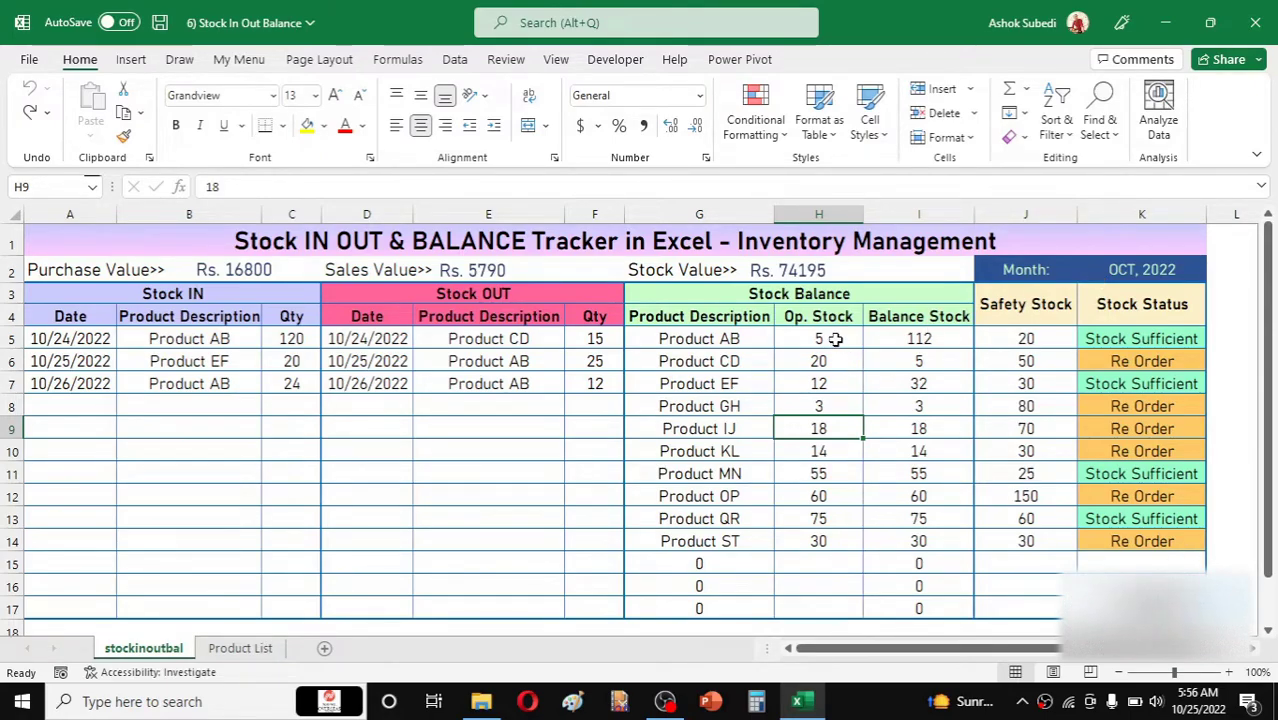
pyautogui.moveTo(823, 339); pyautogui.dragTo(827, 521)
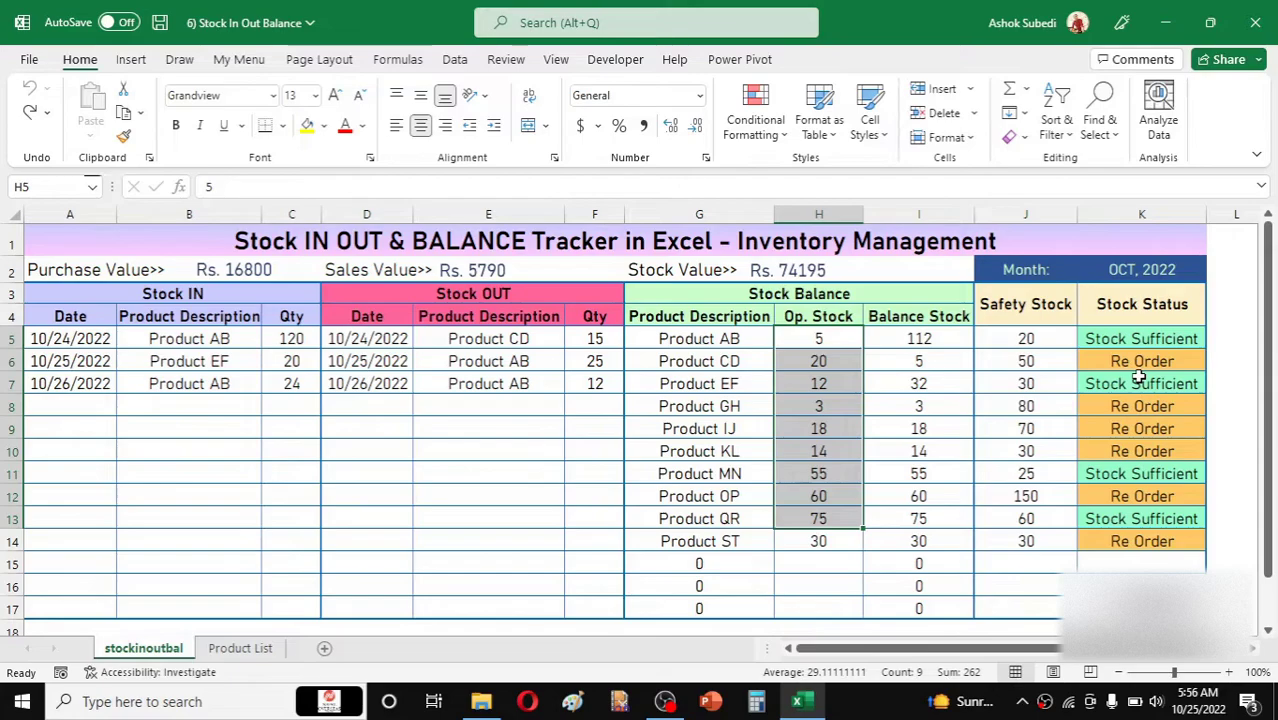
pyautogui.click(1034, 334)
pyautogui.click(1031, 446)
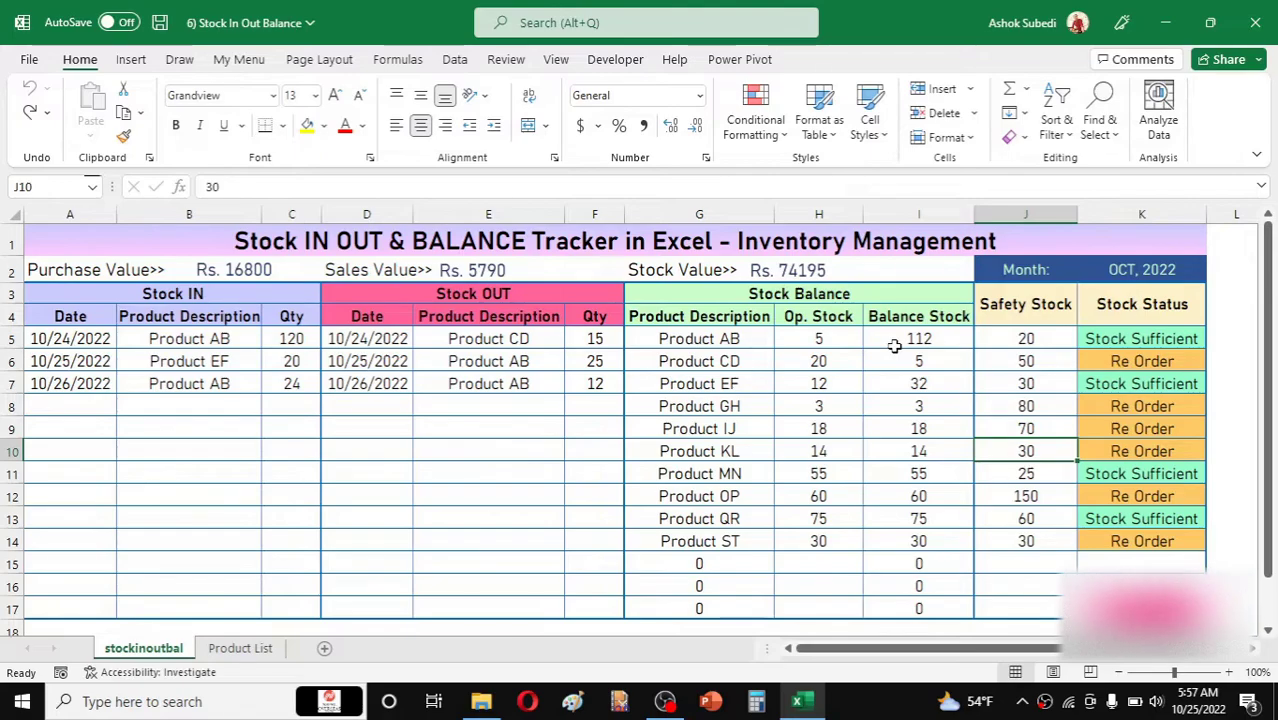
# Record a Stock OUT entry in row 8 dated 10/27/2022 for Product AB with a quantity of 48
pyautogui.click(347, 407)
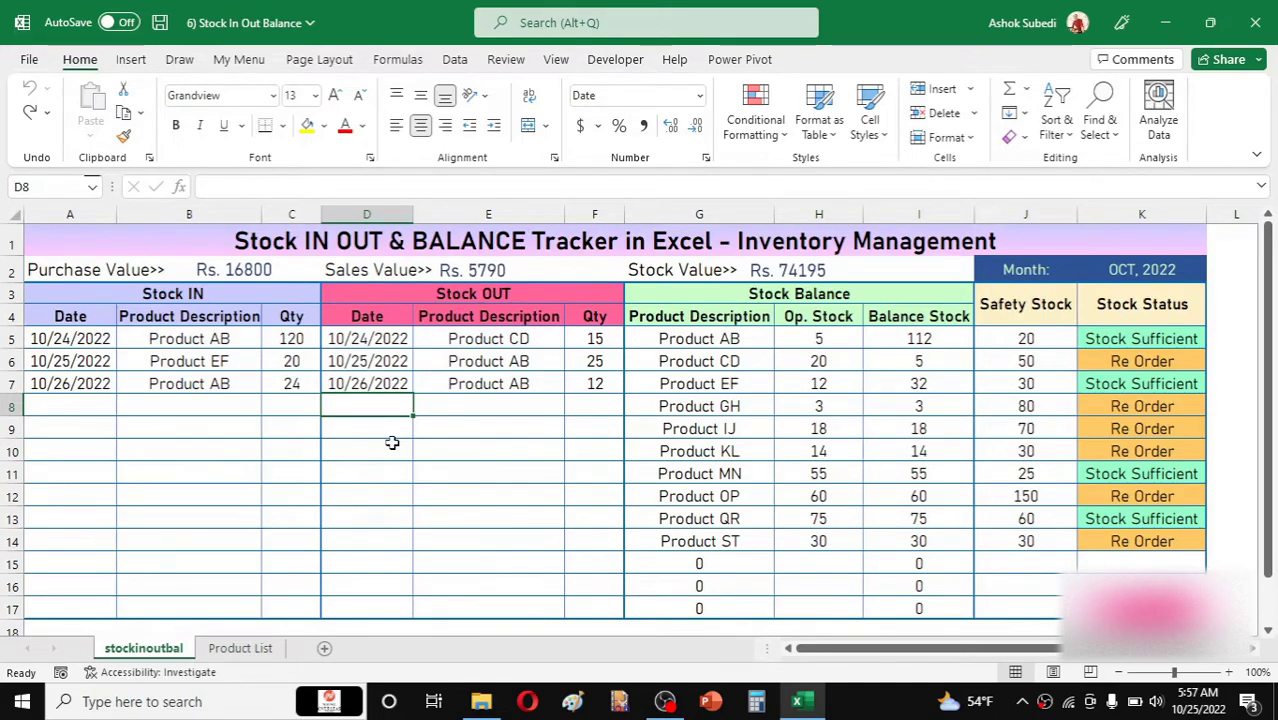
pyautogui.write('10/27')
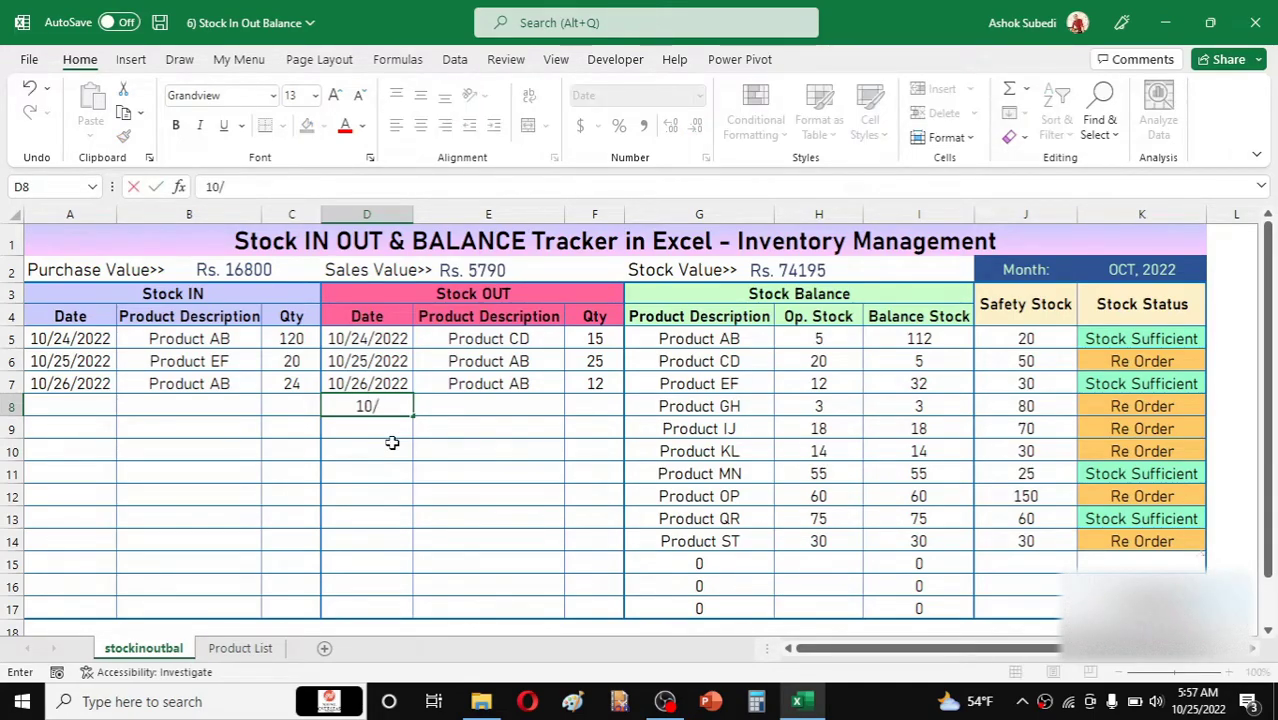
pyautogui.press('Tab')
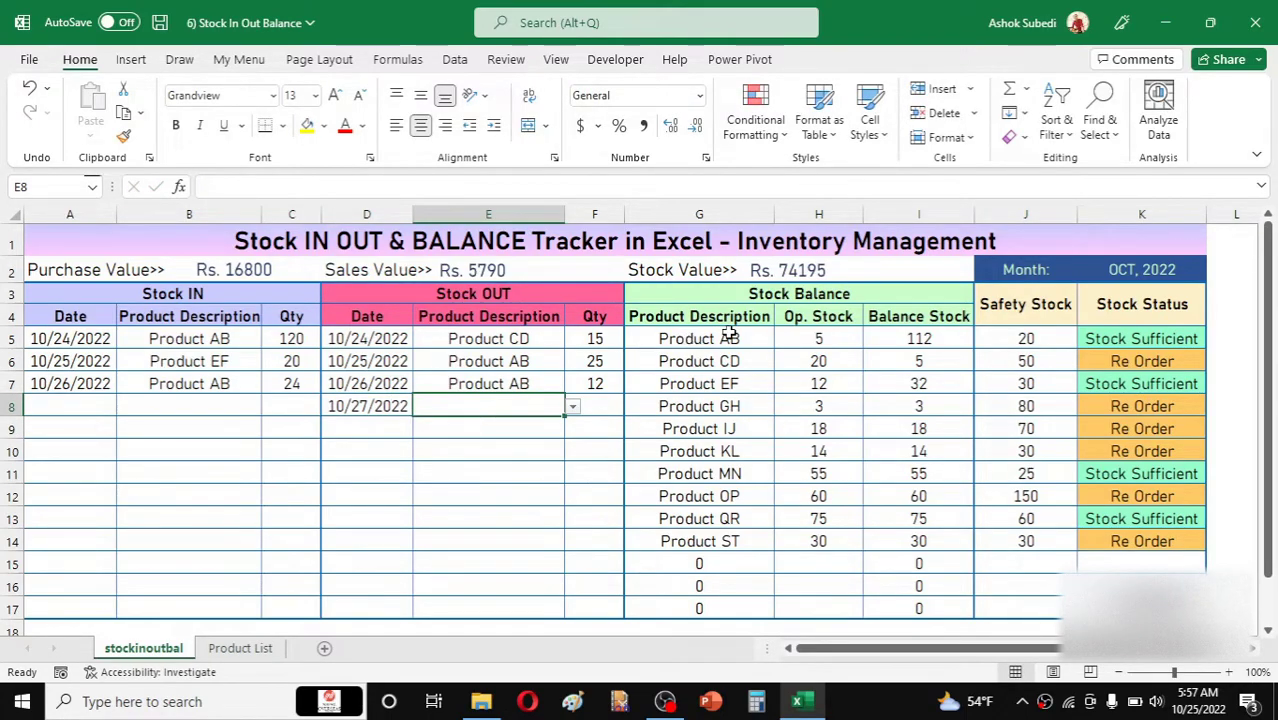
pyautogui.click(572, 407)
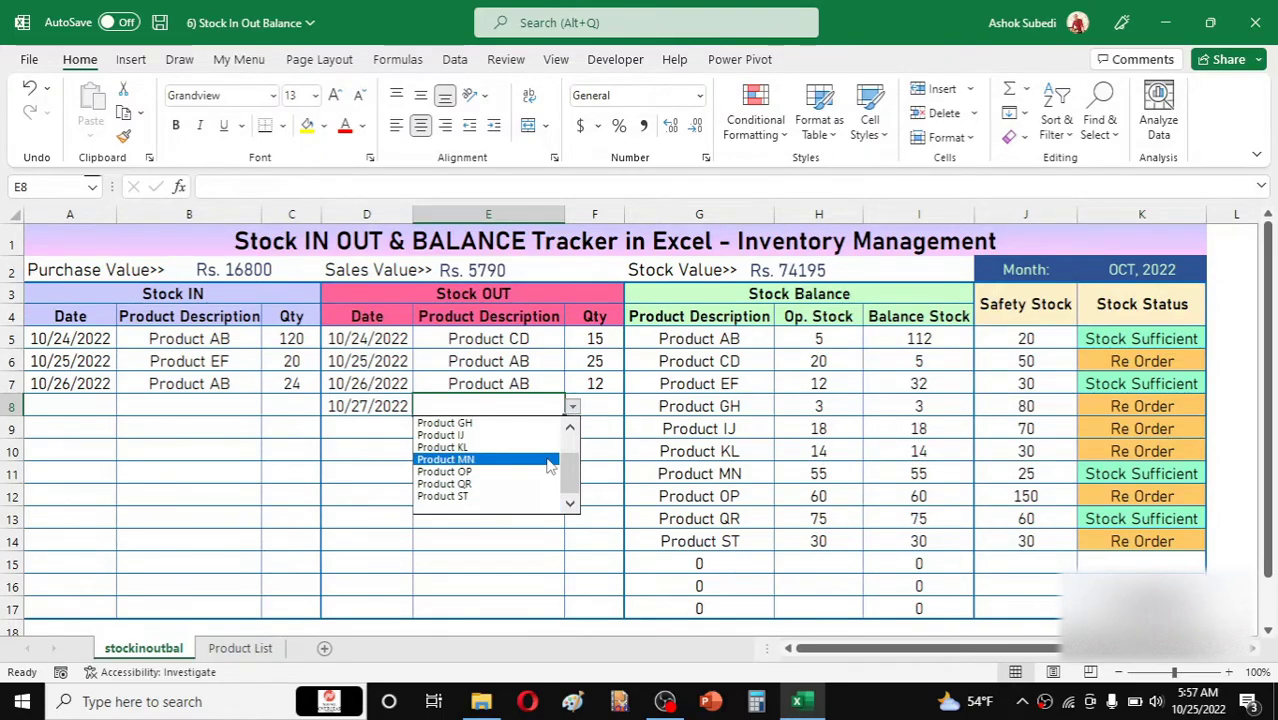
pyautogui.scroll(2, 576, 465)
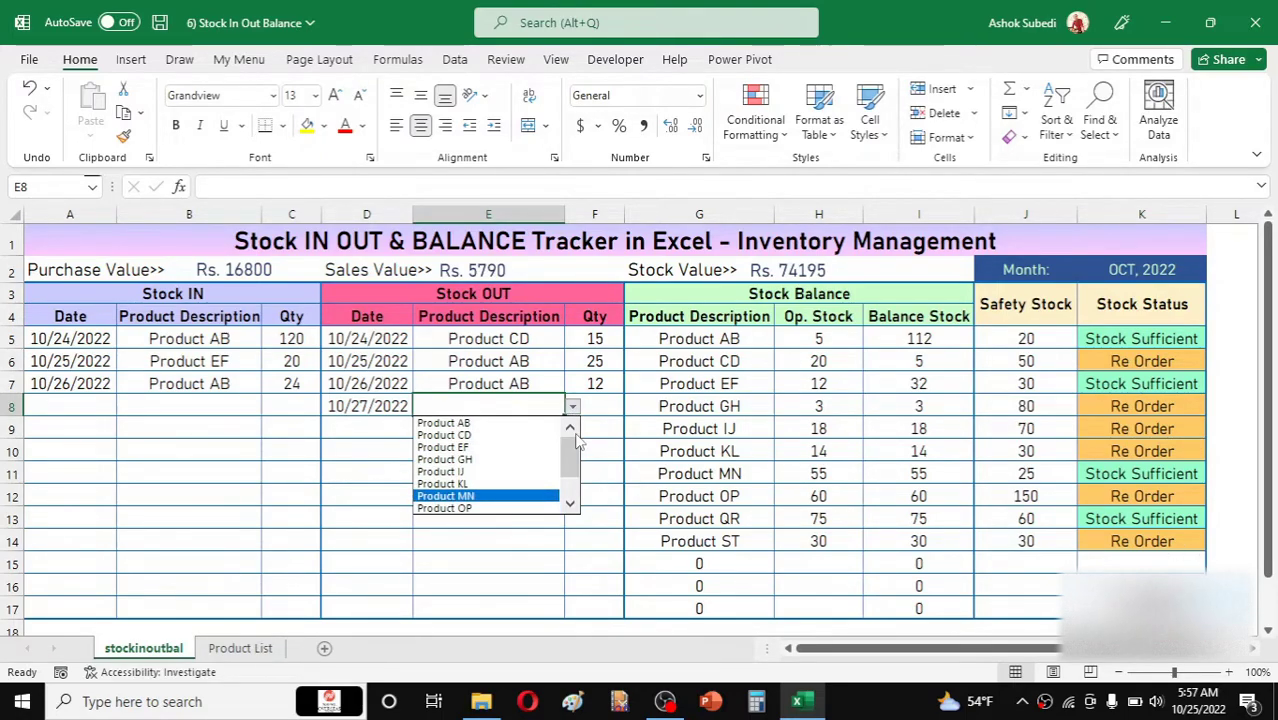
pyautogui.click(468, 423)
pyautogui.click(596, 406)
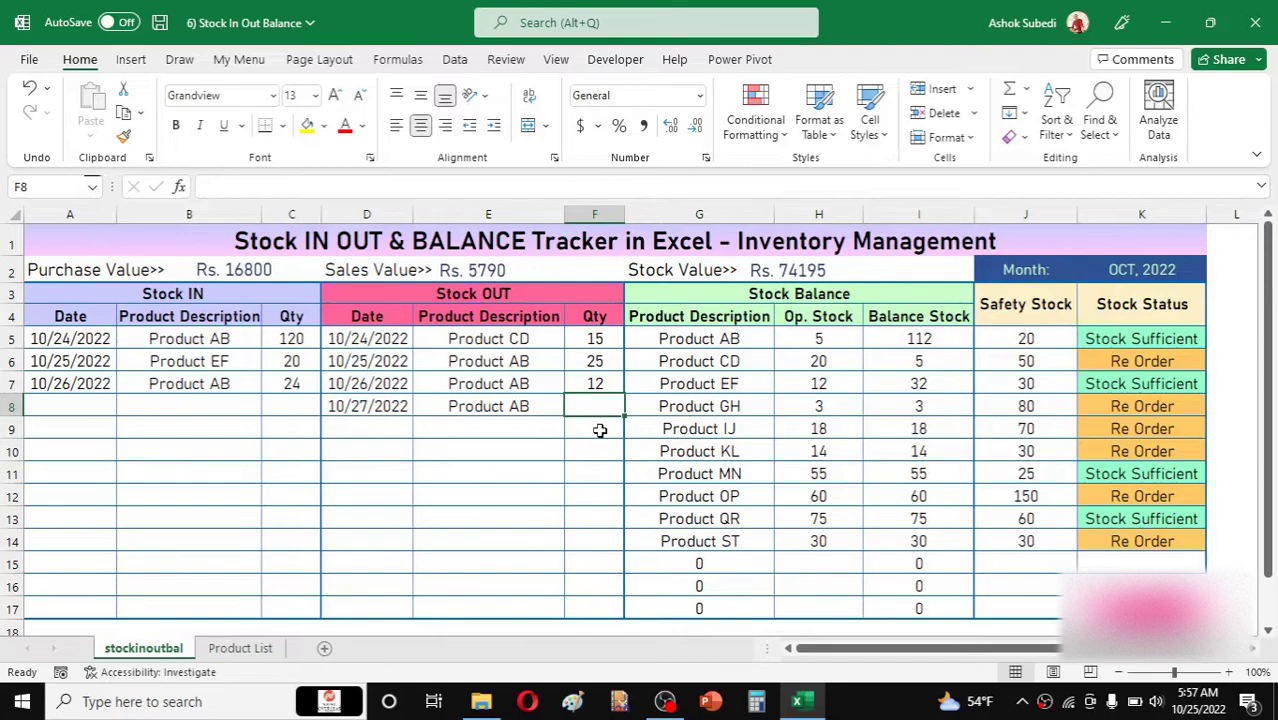
pyautogui.write('48')
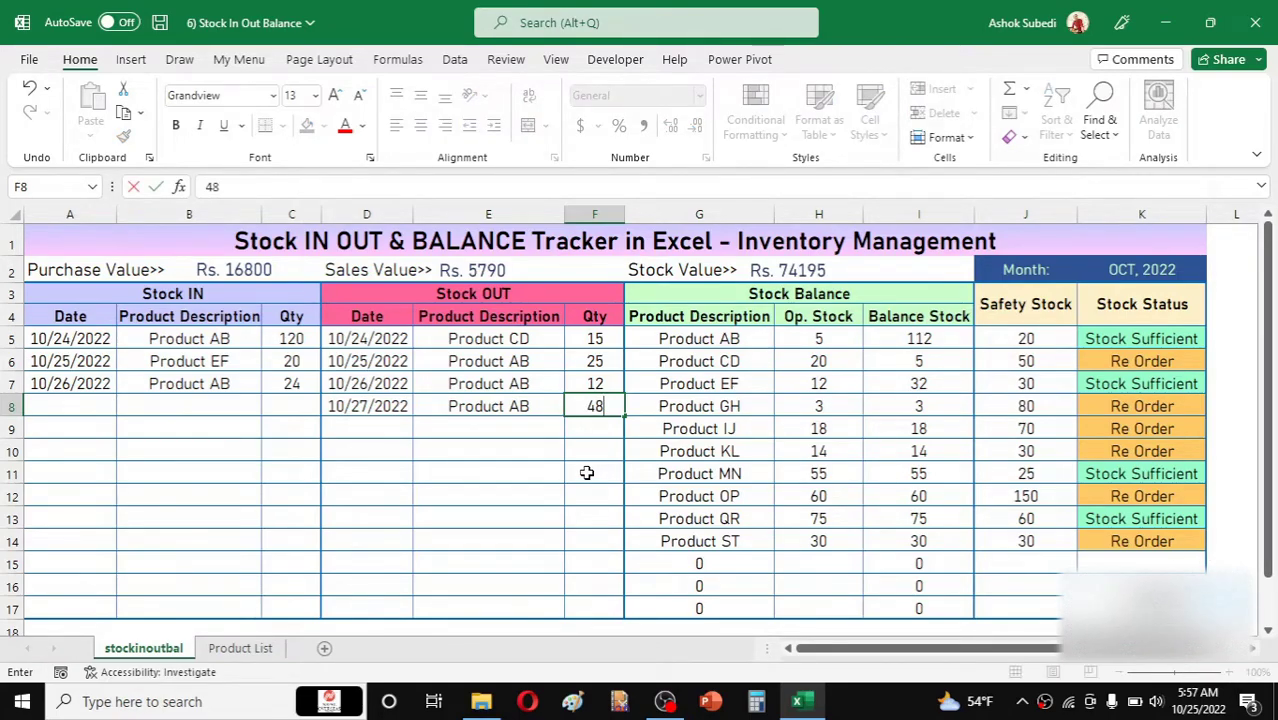
pyautogui.press('Return')
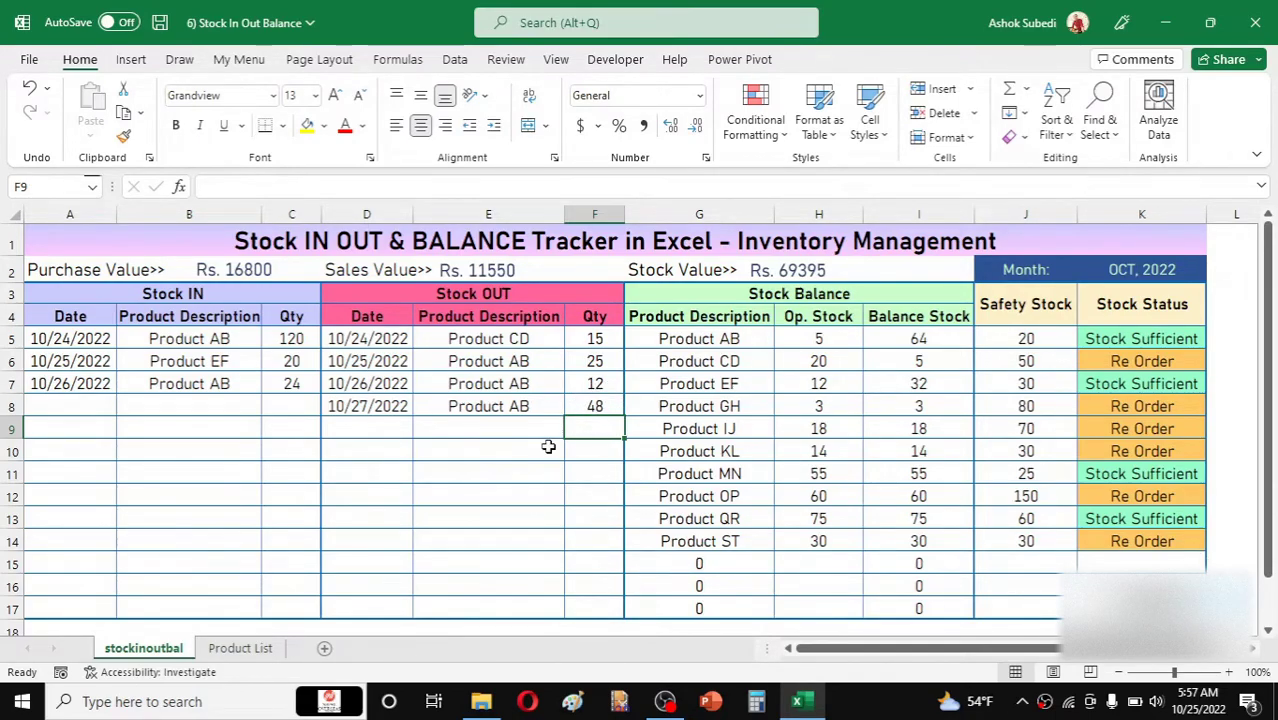
# Record a Stock OUT entry in row 9 dated 10/28/2022 for Product AB with a quantity of 36
pyautogui.click(380, 428)
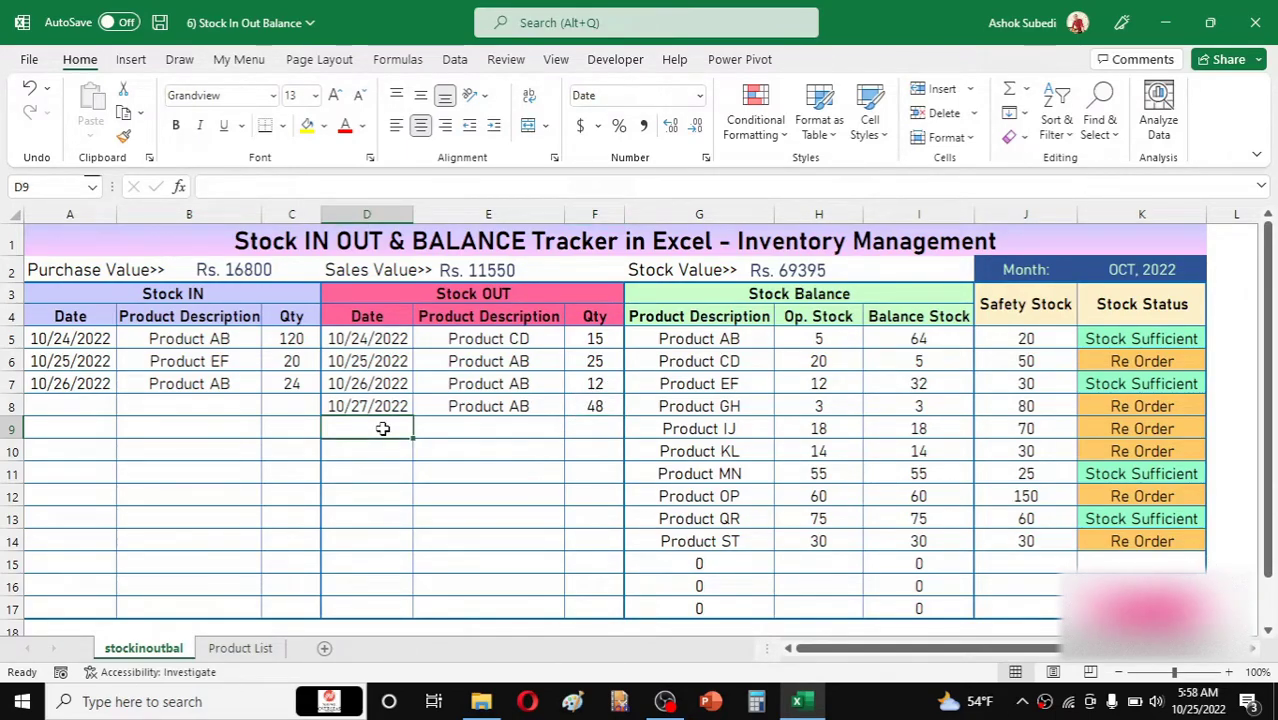
pyautogui.write('10/')
pyautogui.press('Return')
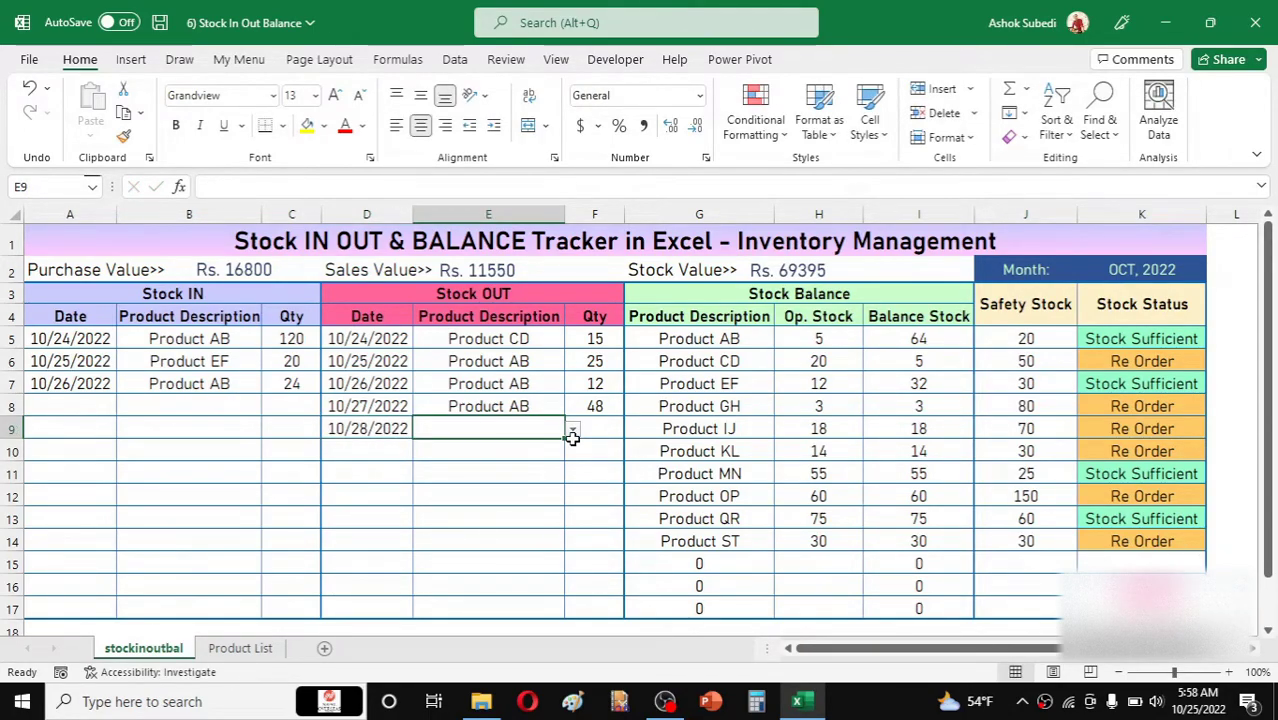
pyautogui.click(573, 445)
pyautogui.click(551, 433)
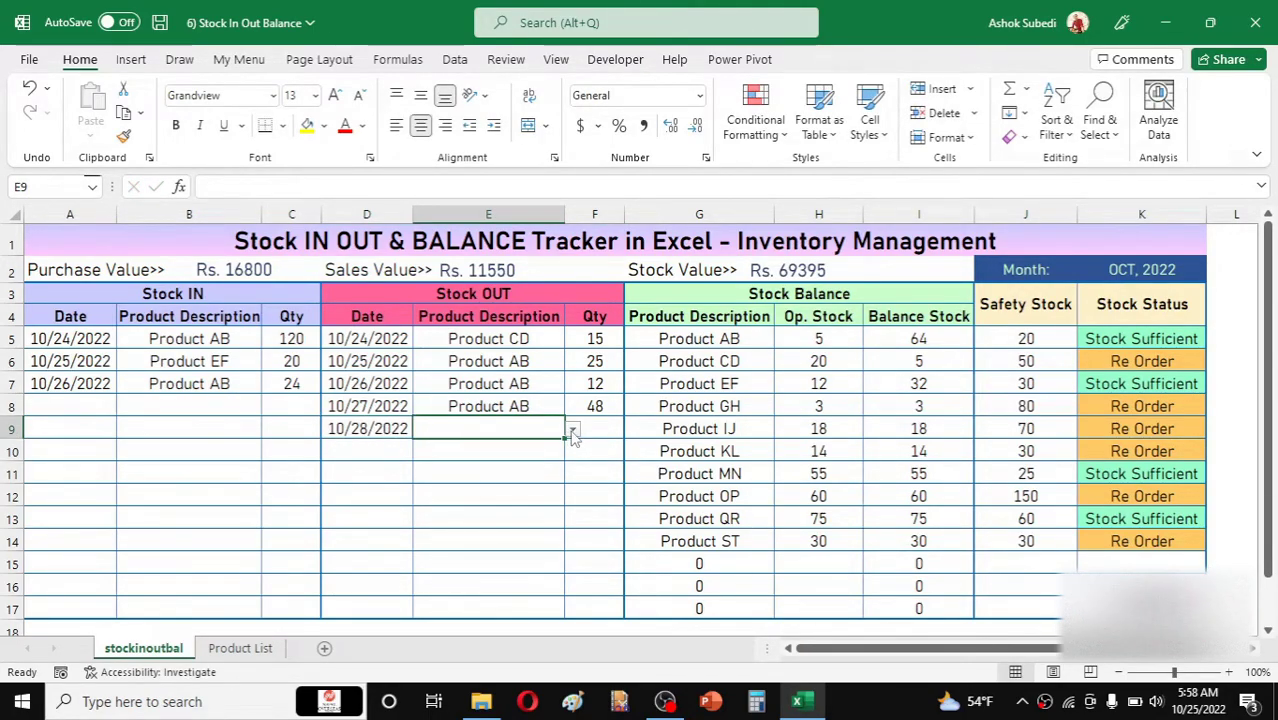
pyautogui.click(573, 431)
pyautogui.moveTo(571, 500); pyautogui.dragTo(568, 452)
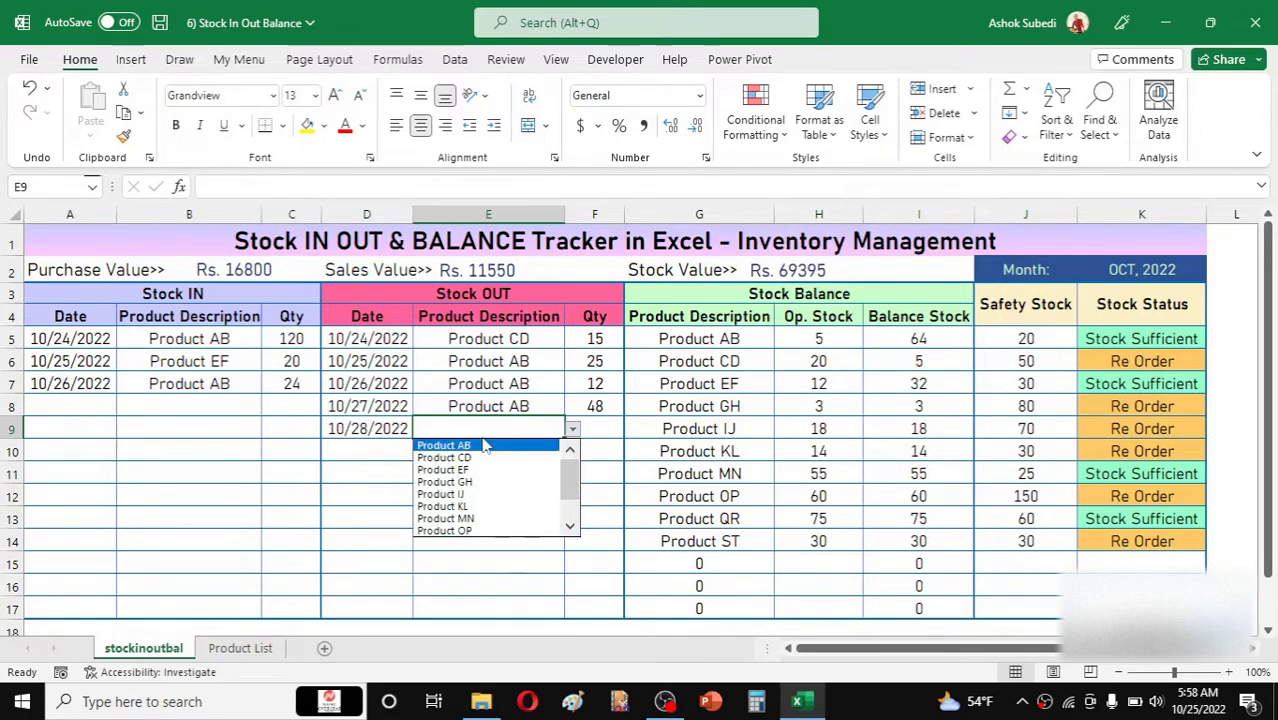
pyautogui.click(462, 447)
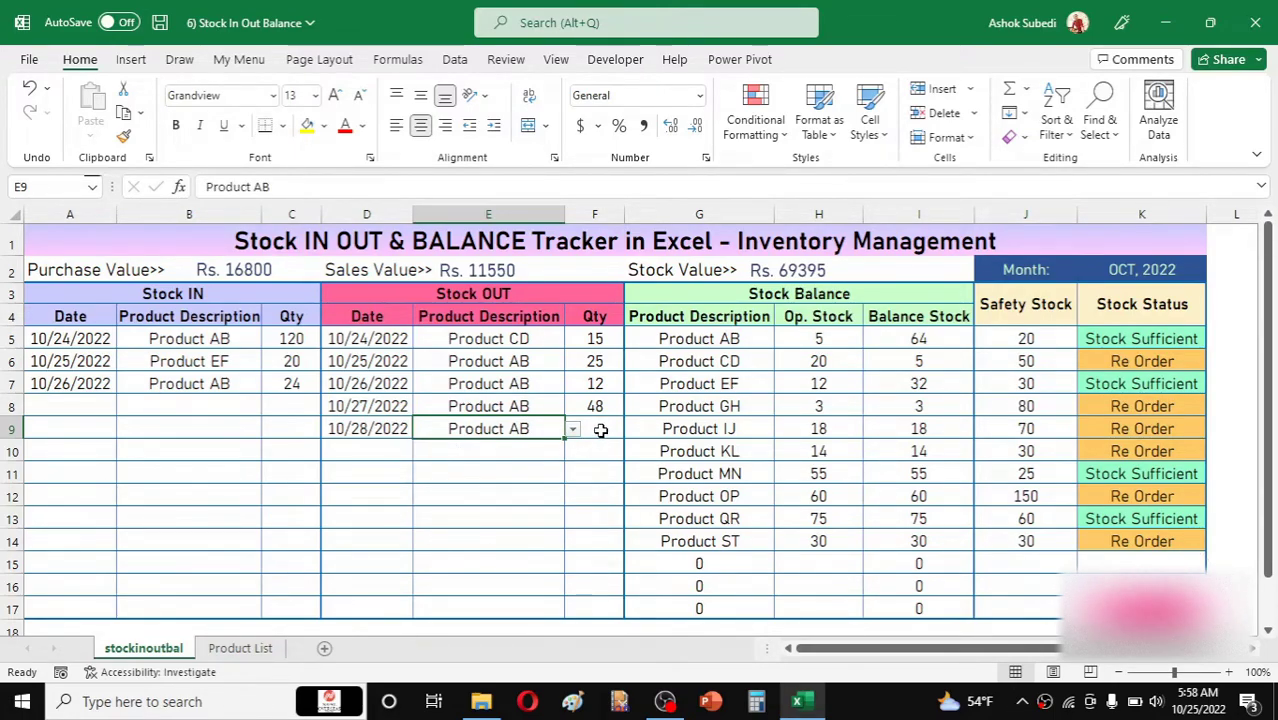
pyautogui.click(603, 428)
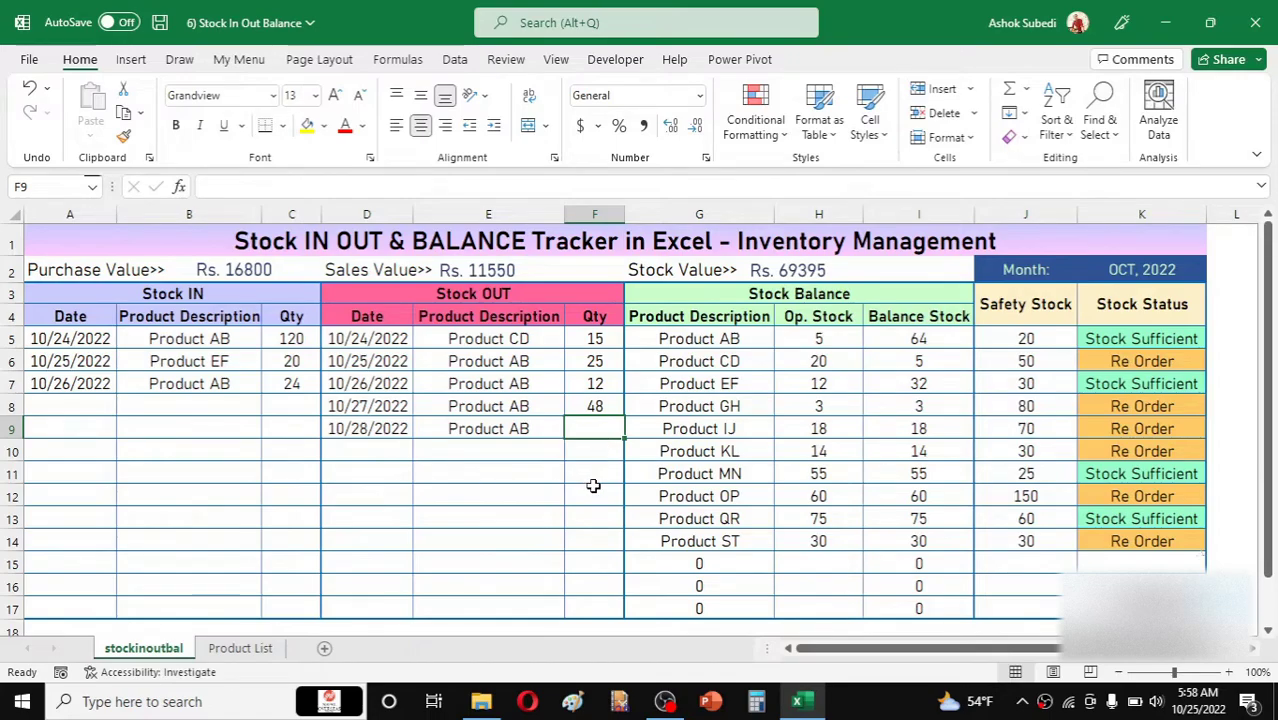
pyautogui.write('36')
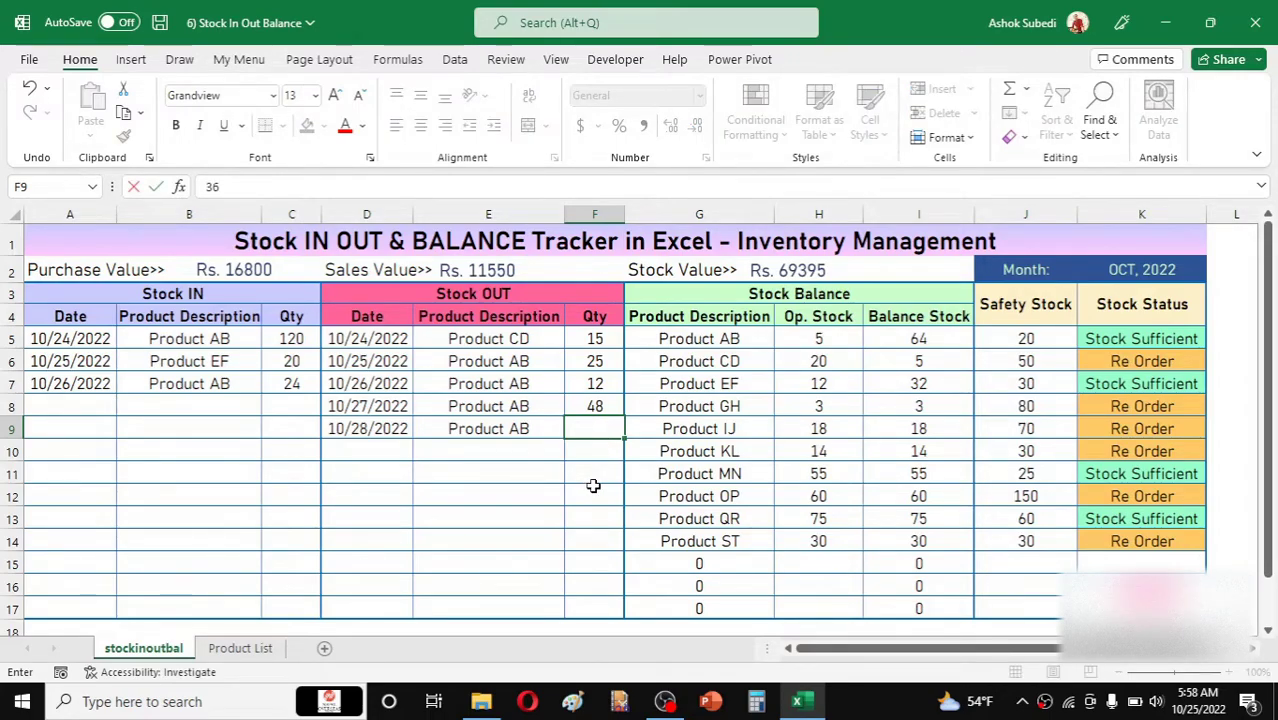
pyautogui.press('Return')
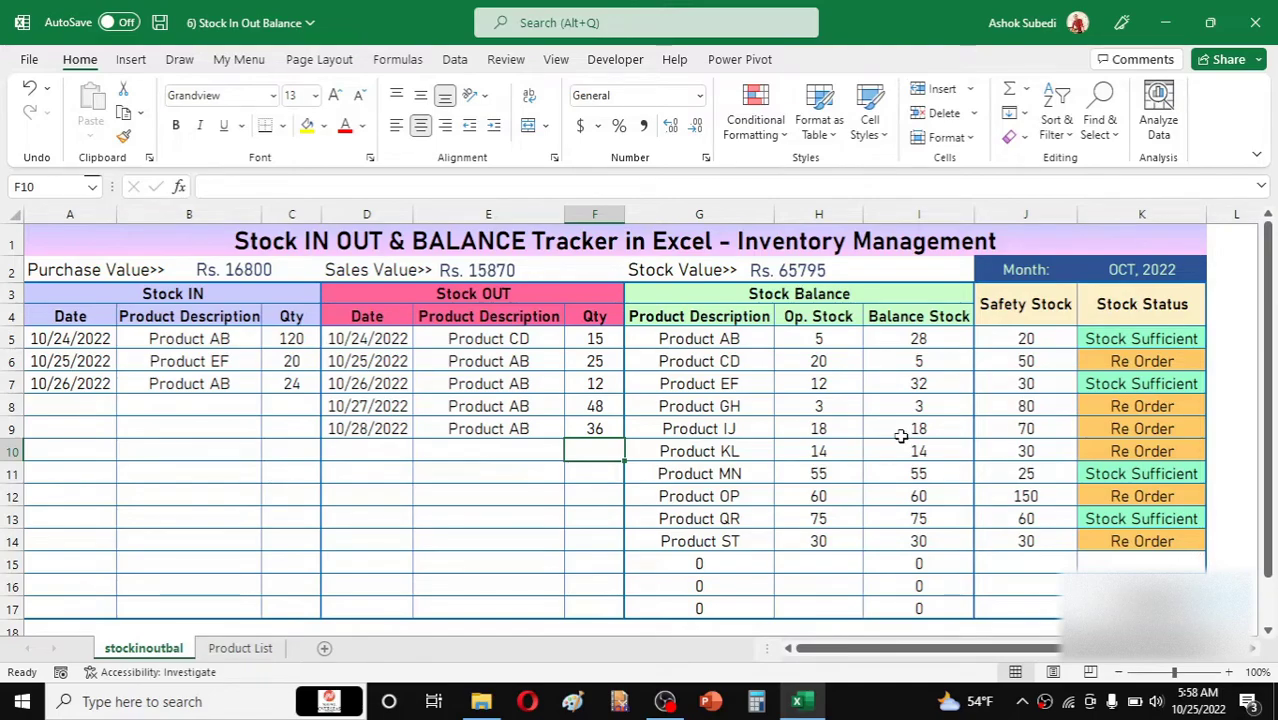
# Check Product GH's safety stock, and start a Stock IN entry in row 8 dated 10/27/2022
pyautogui.click(718, 406)
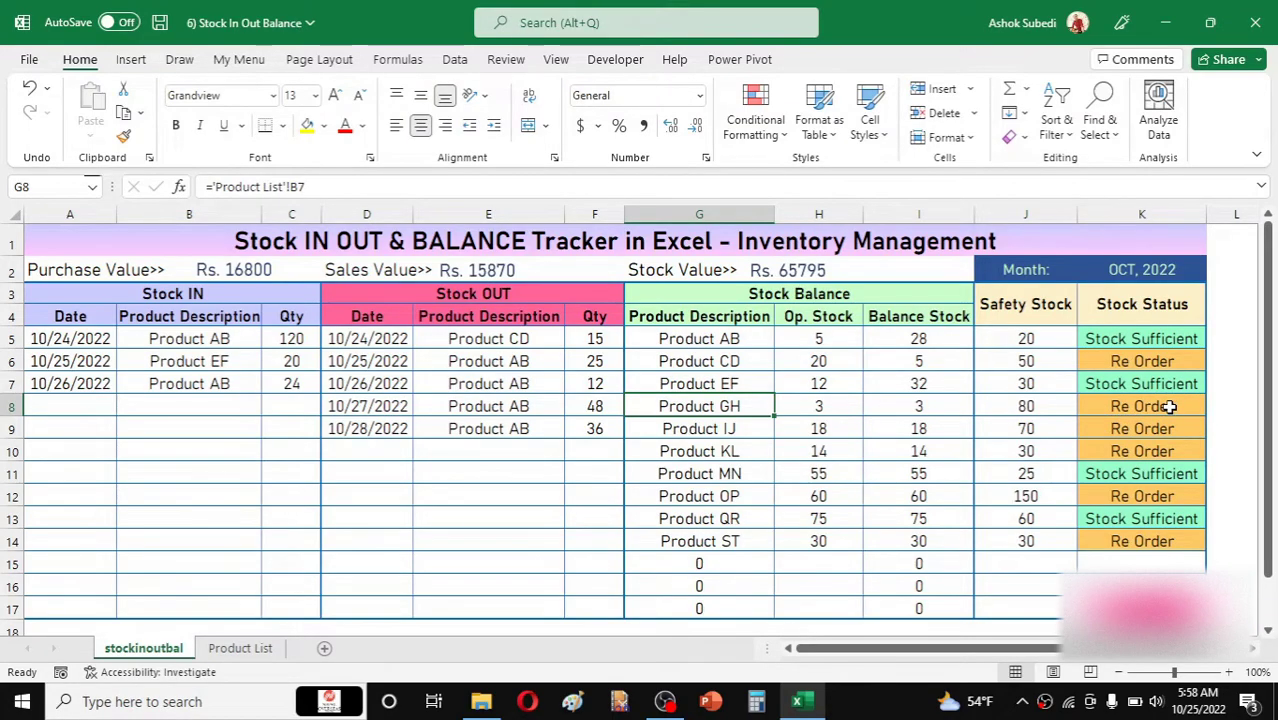
pyautogui.click(1021, 403)
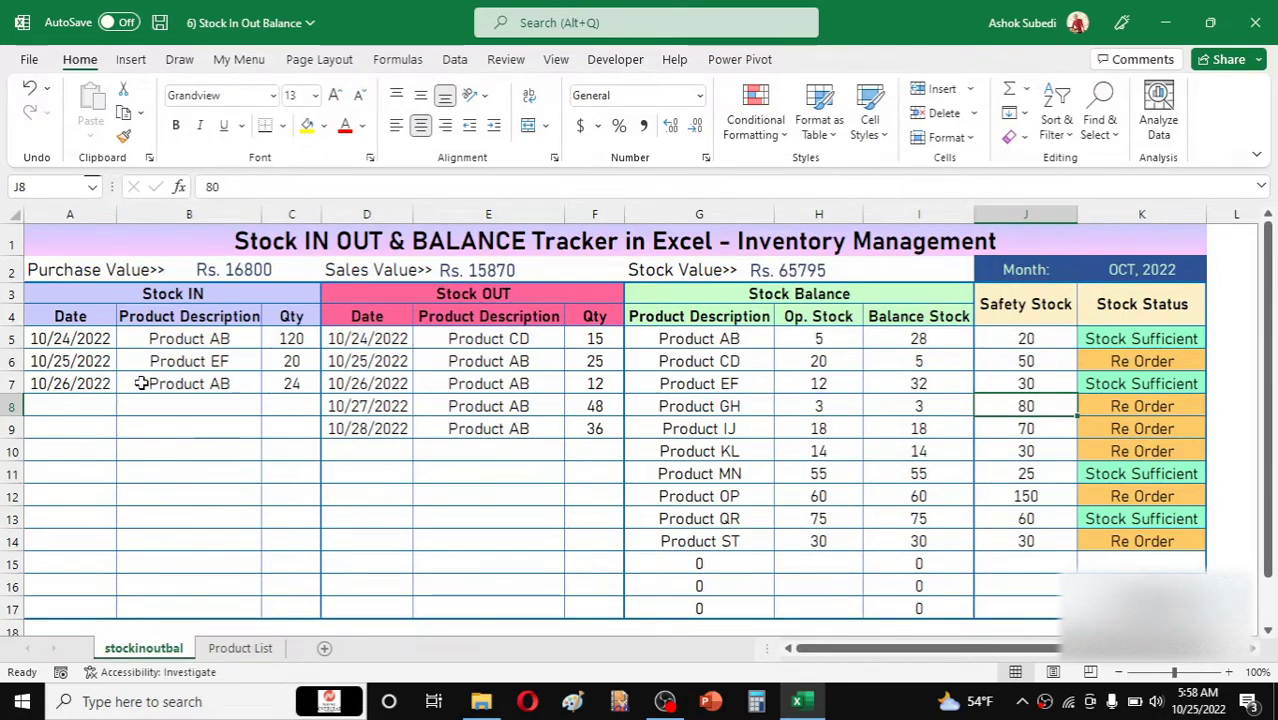
pyautogui.click(100, 388)
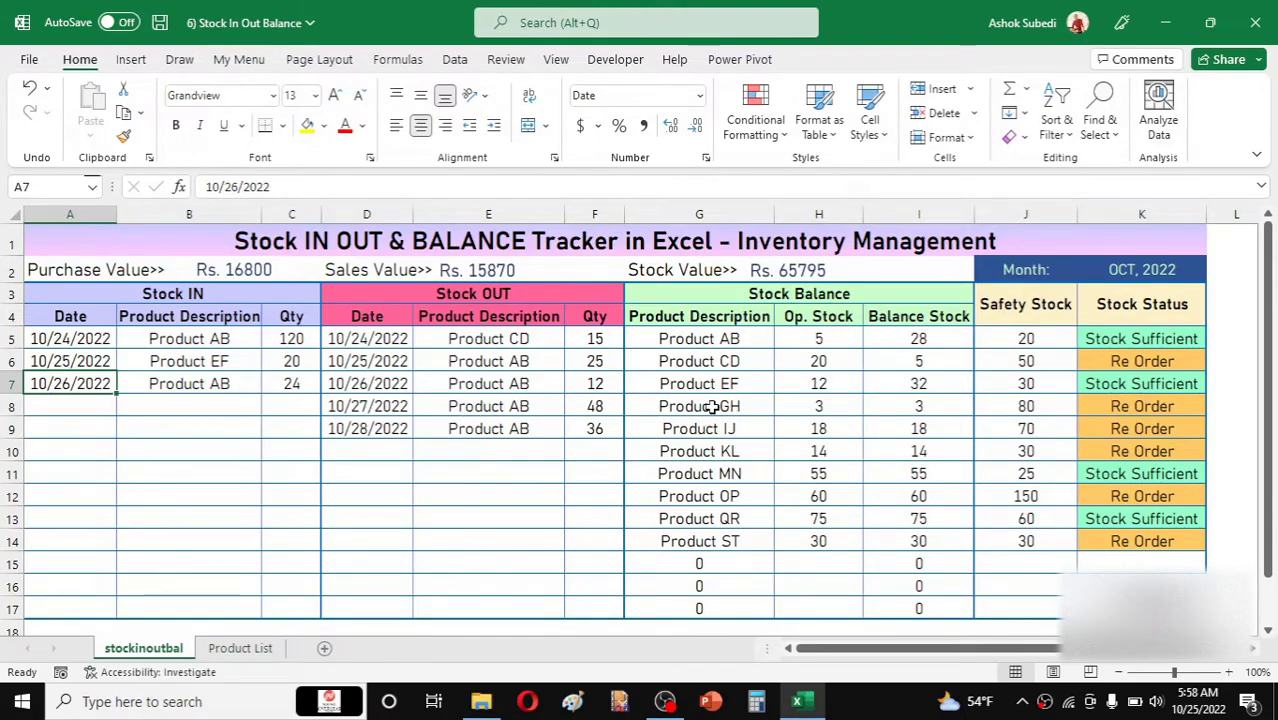
pyautogui.click(79, 409)
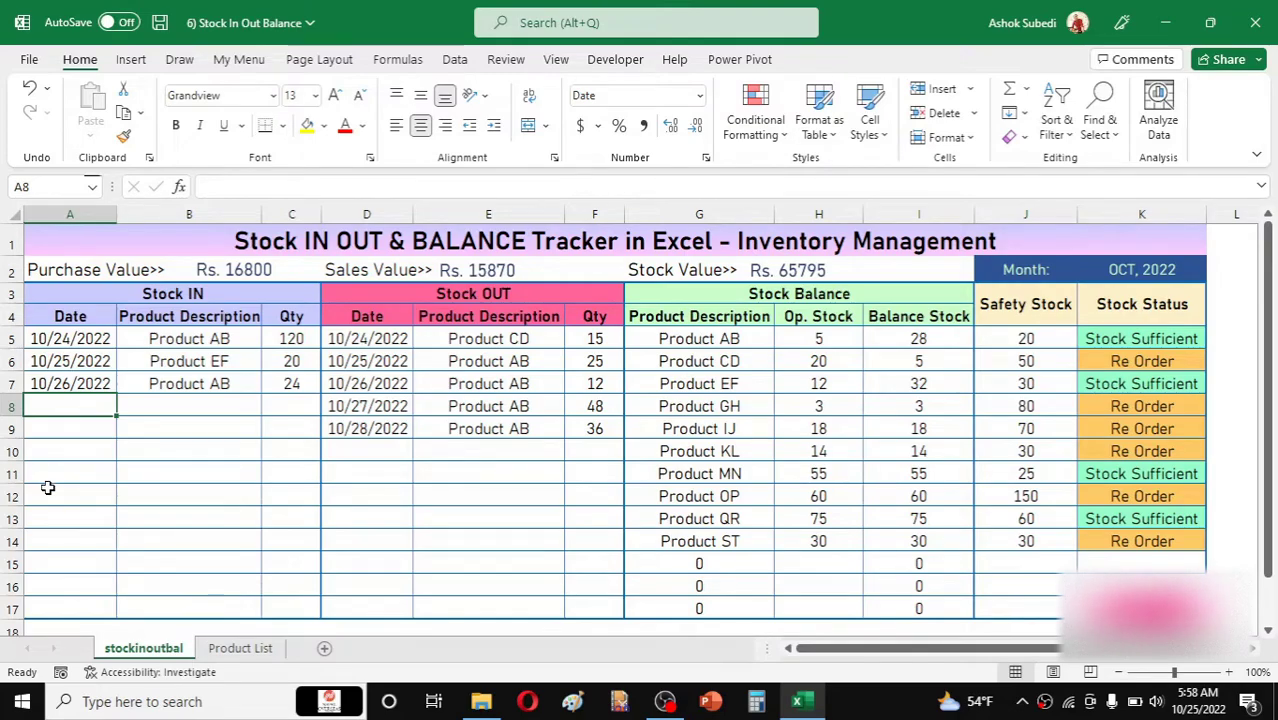
pyautogui.write('10')
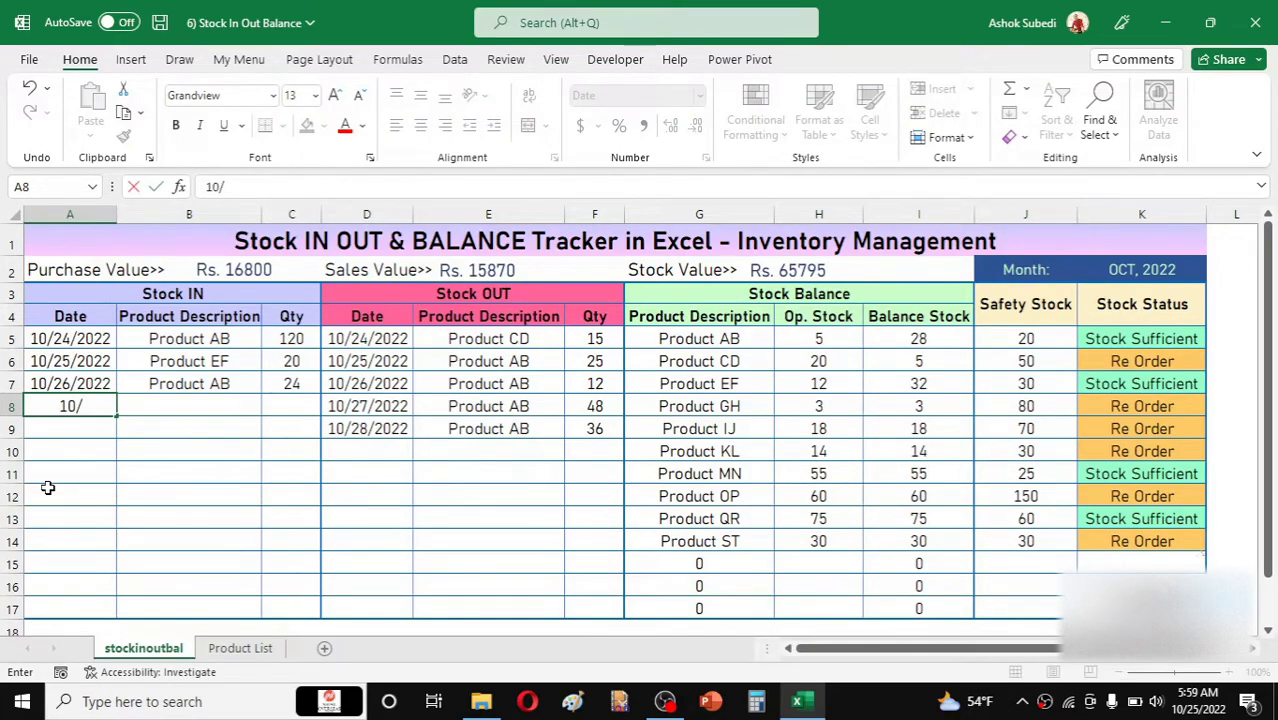
pyautogui.write('/')
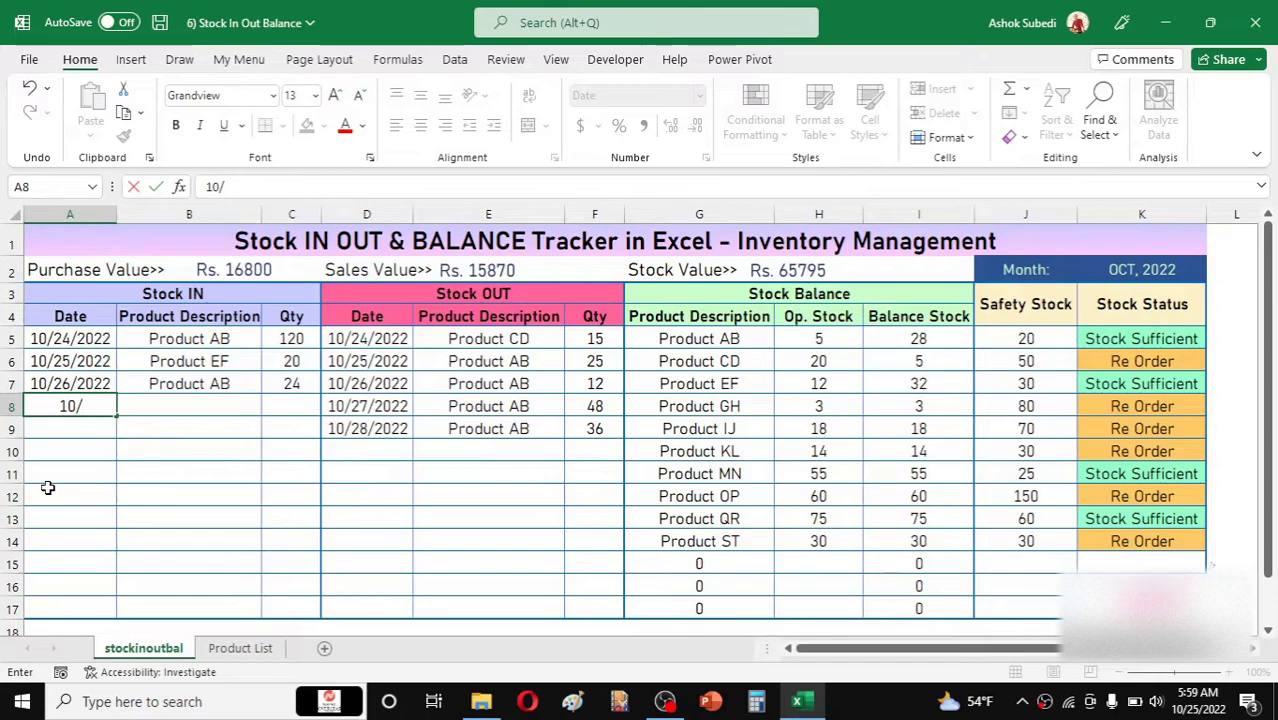
pyautogui.write('27')
pyautogui.press('Return')
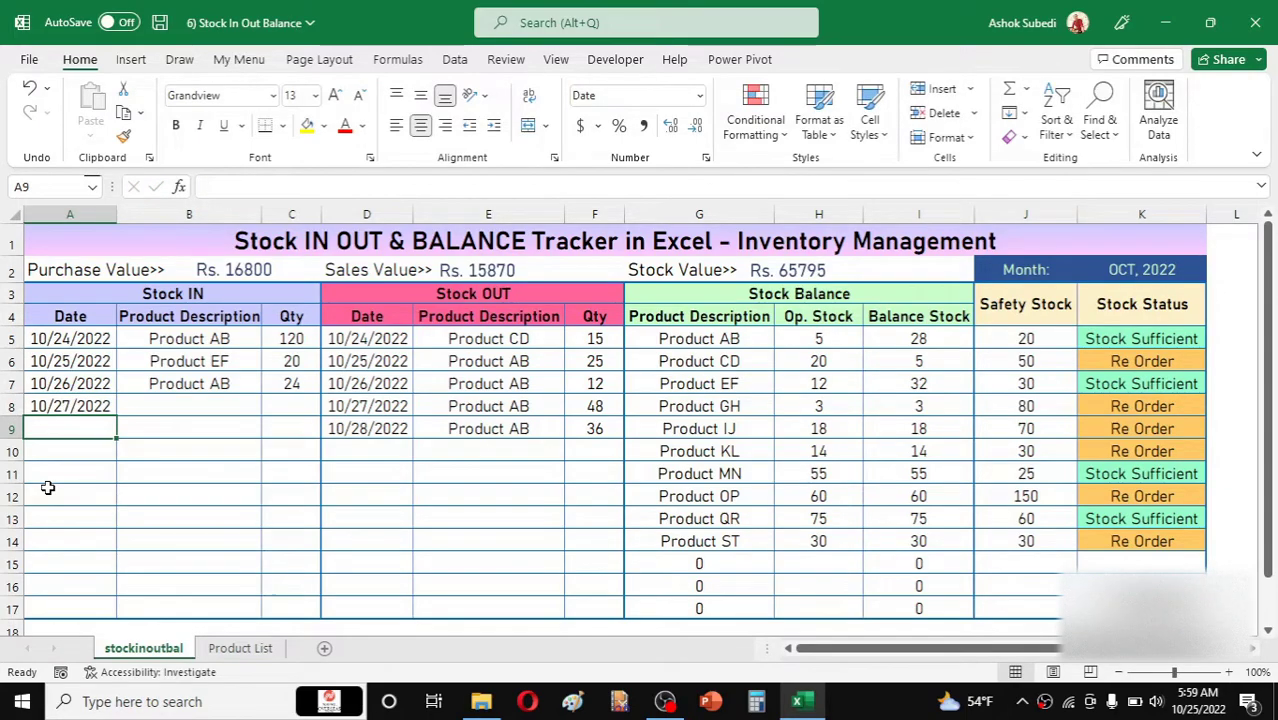
# Complete the row 8 Stock IN entry with Product GH and quantity 120, and check the balance and stock status formulas
pyautogui.click(207, 408)
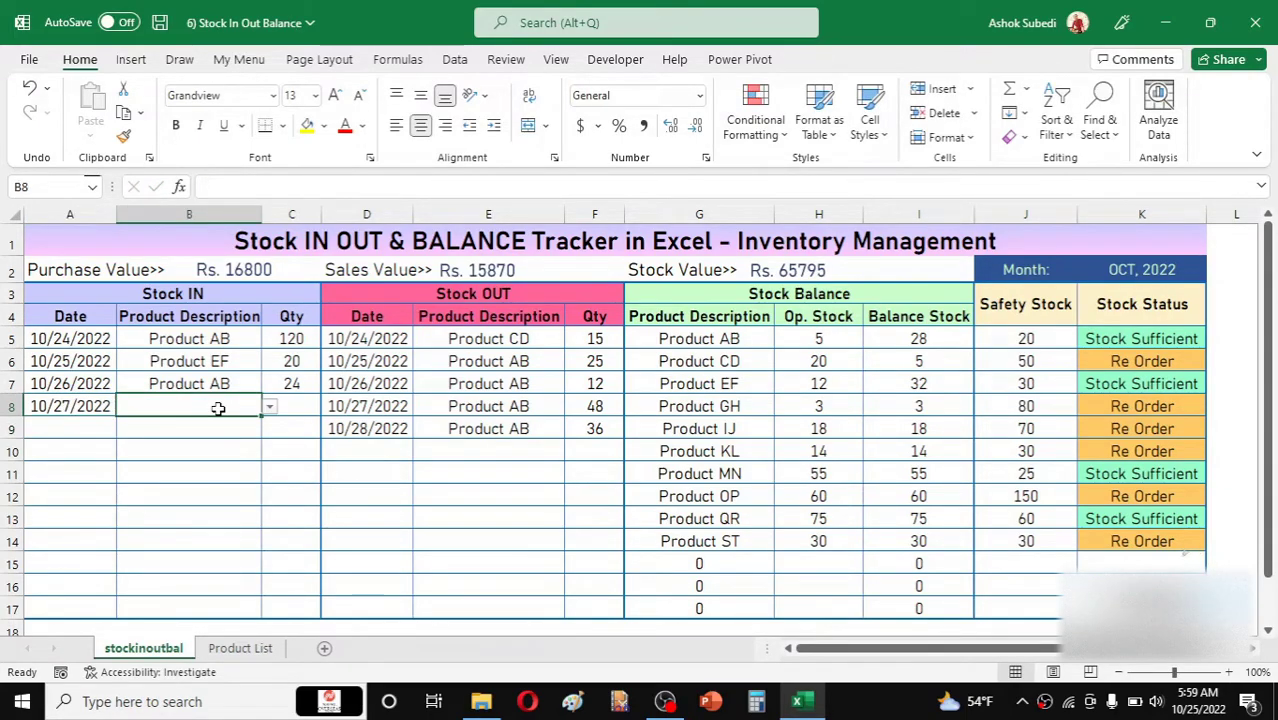
pyautogui.click(270, 408)
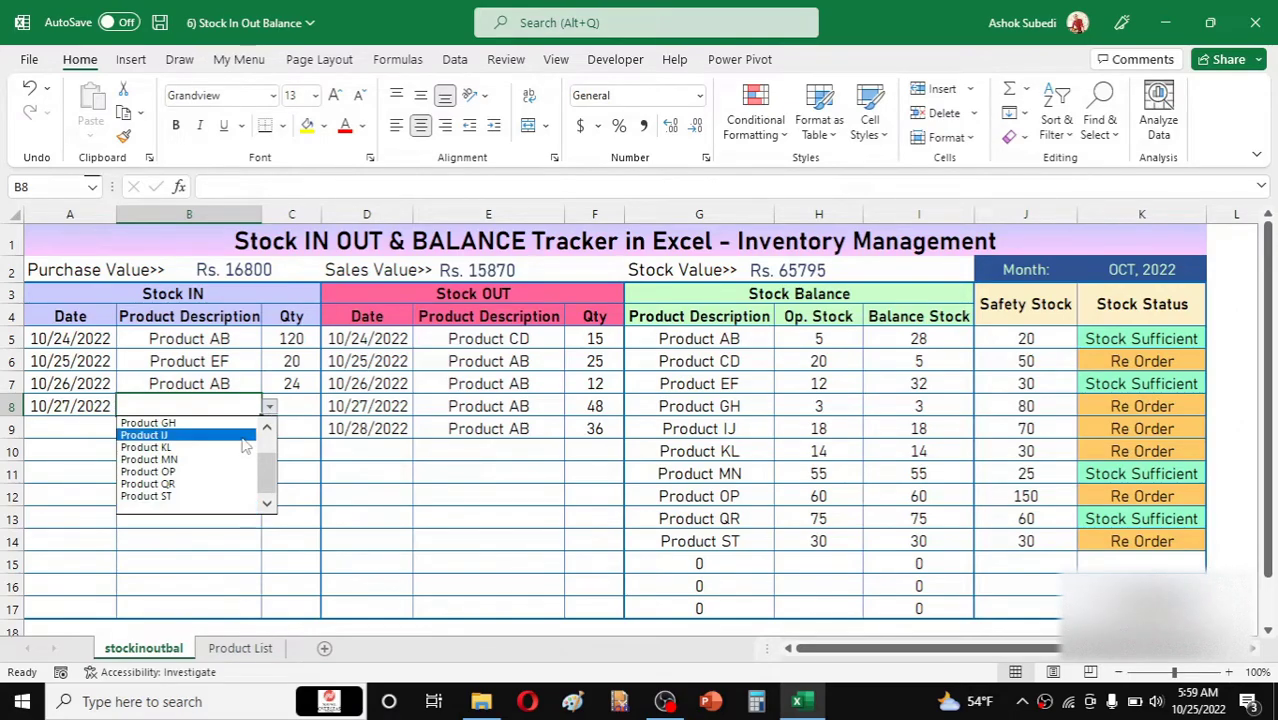
pyautogui.click(175, 424)
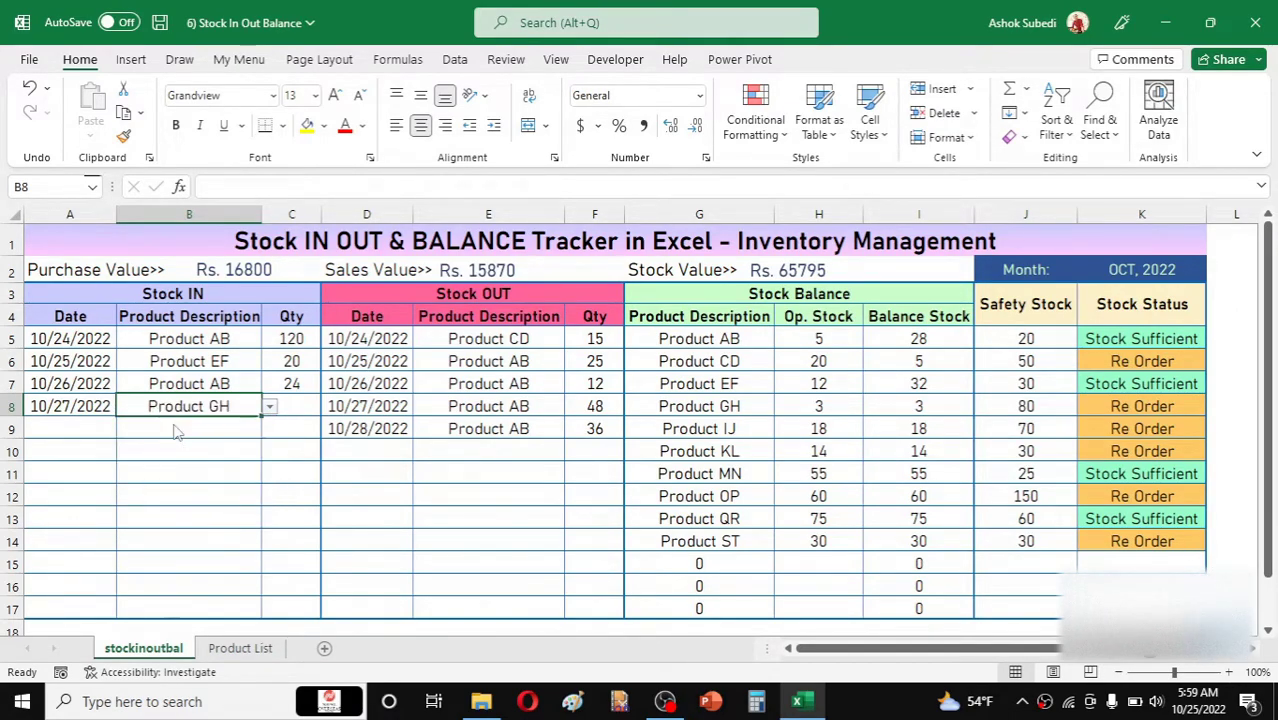
pyautogui.click(298, 405)
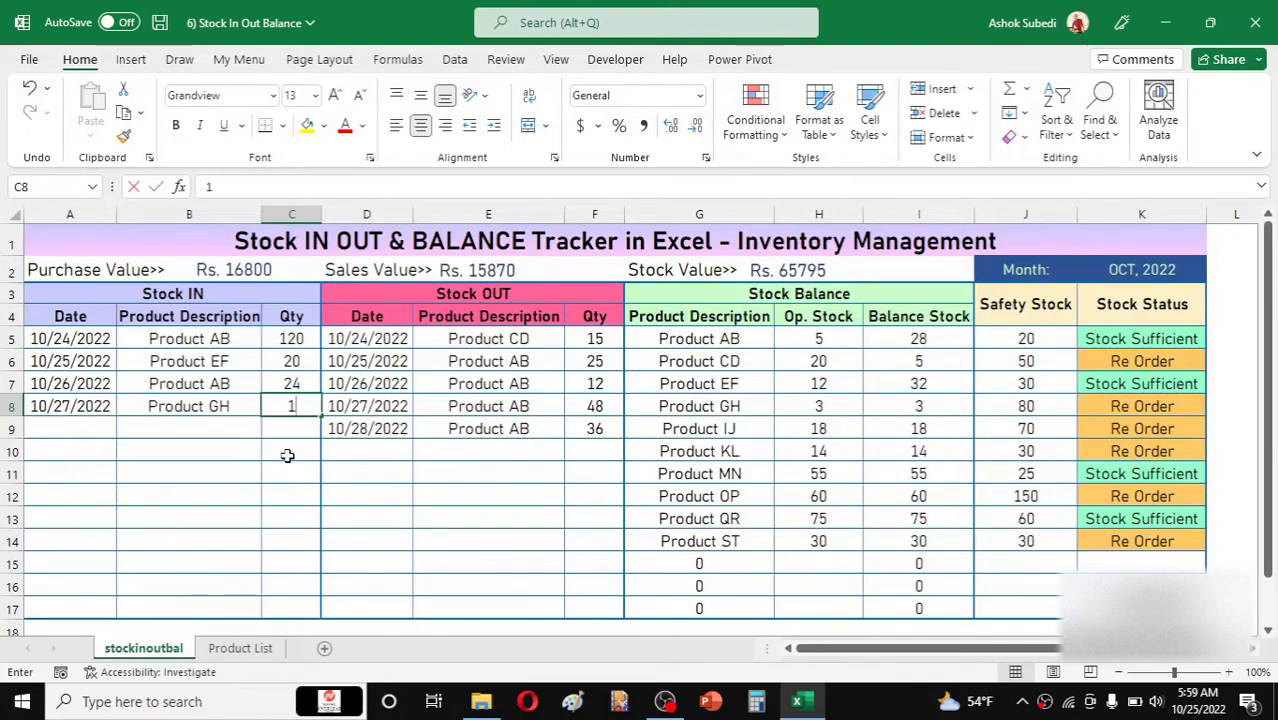
pyautogui.write('20')
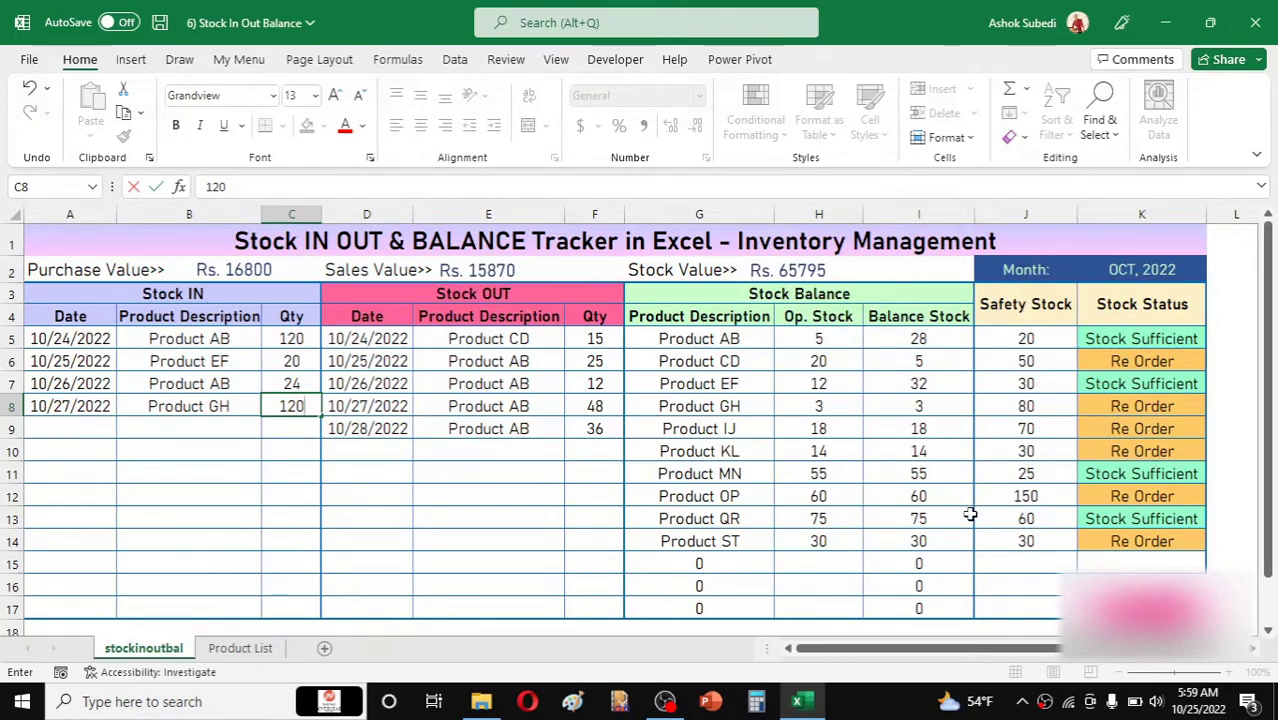
pyautogui.press('Return')
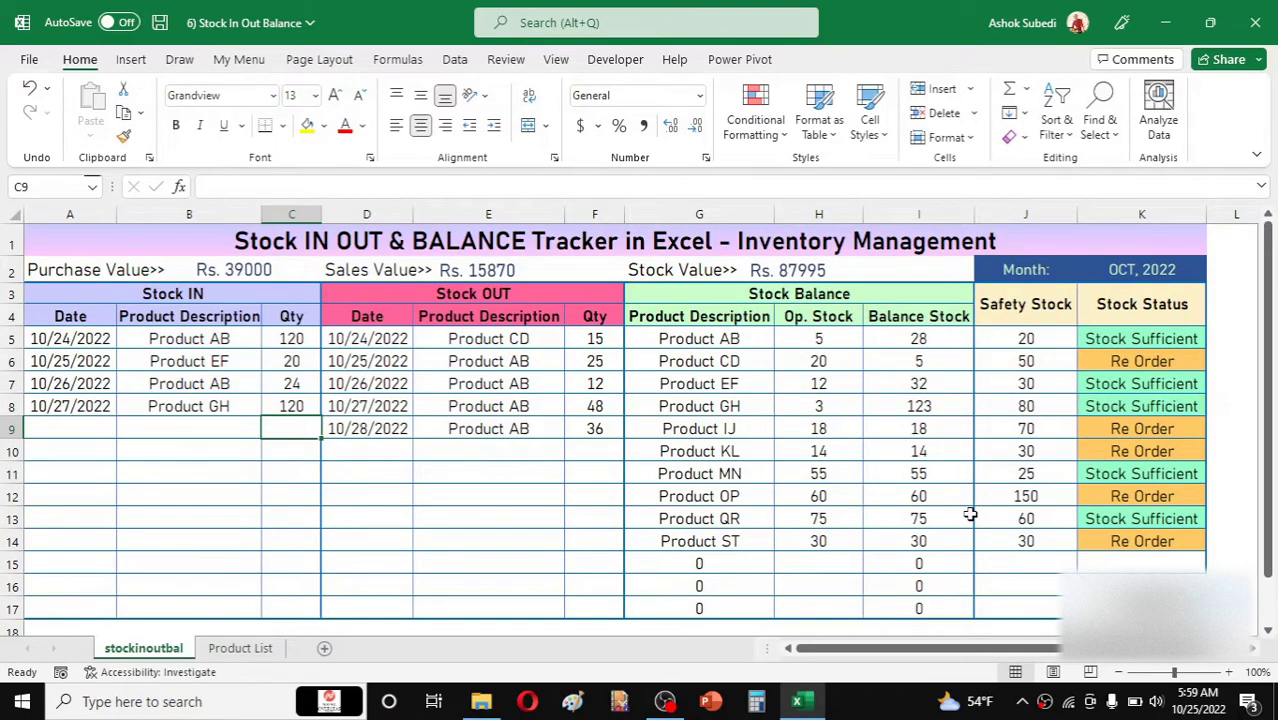
pyautogui.click(938, 408)
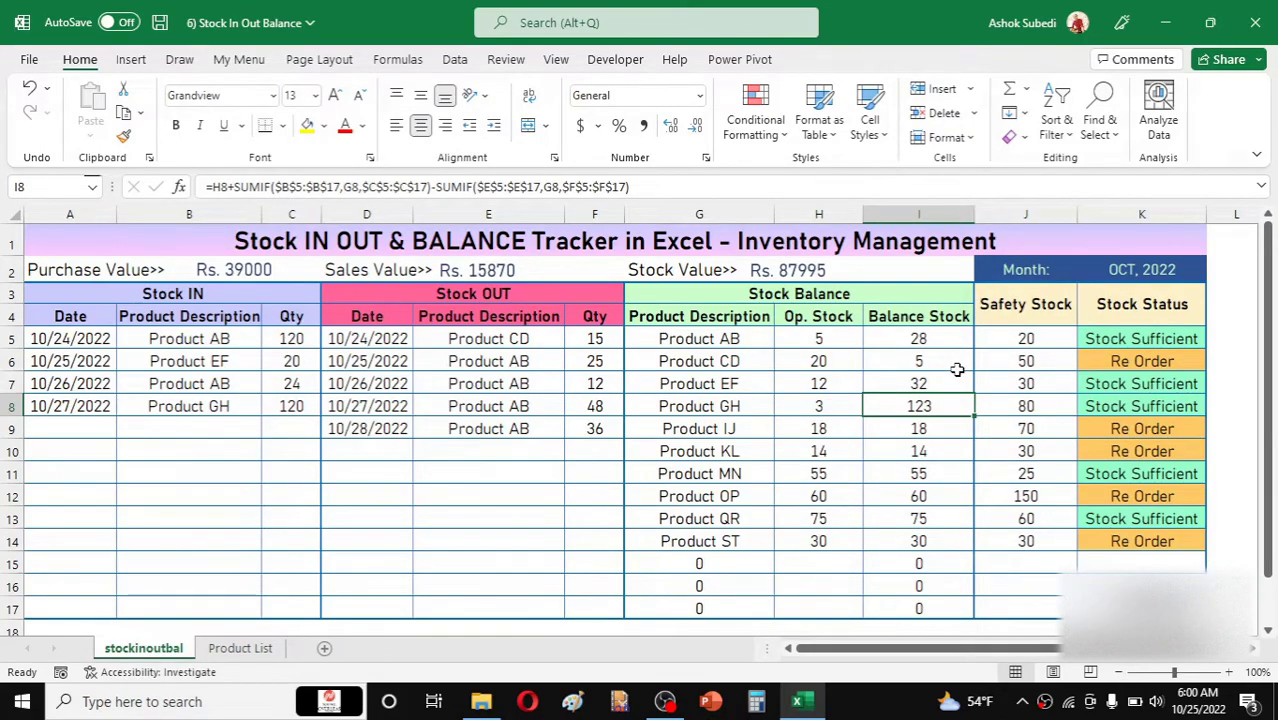
pyautogui.click(1133, 380)
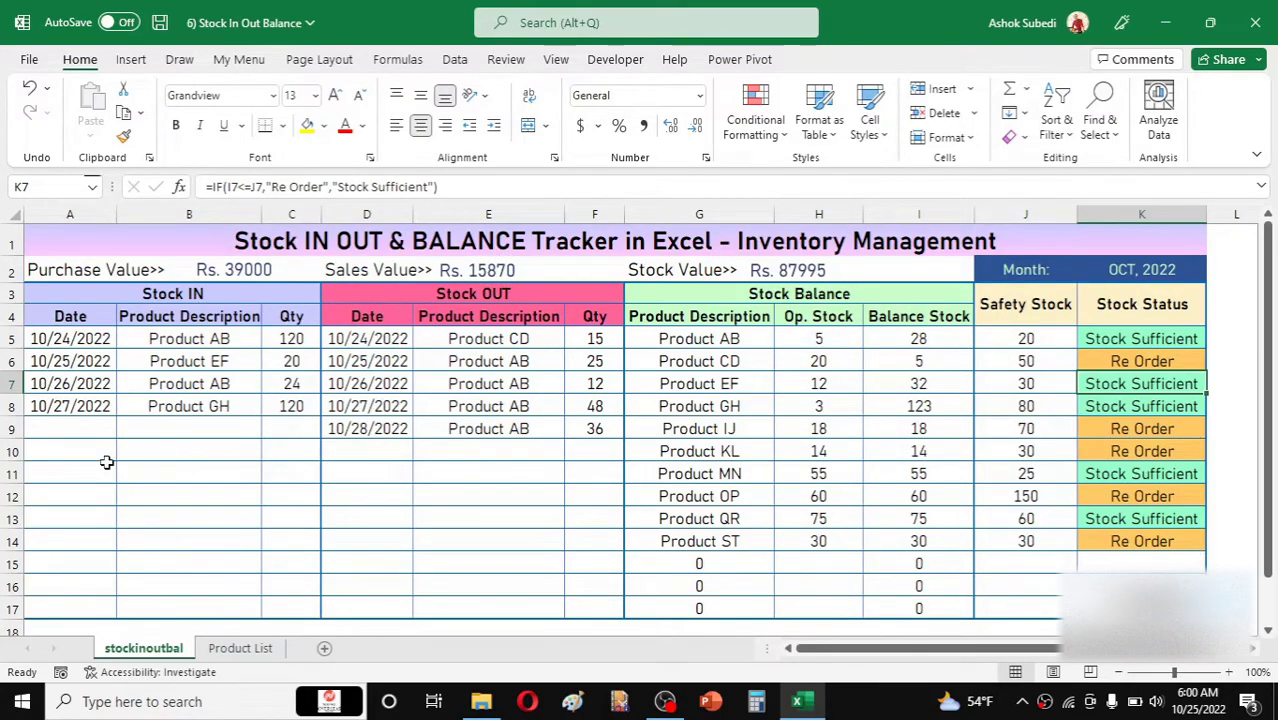
# Record a Stock OUT entry in row 10 dated 10/29/2022 for Product MN with a quantity of 30
pyautogui.click(394, 452)
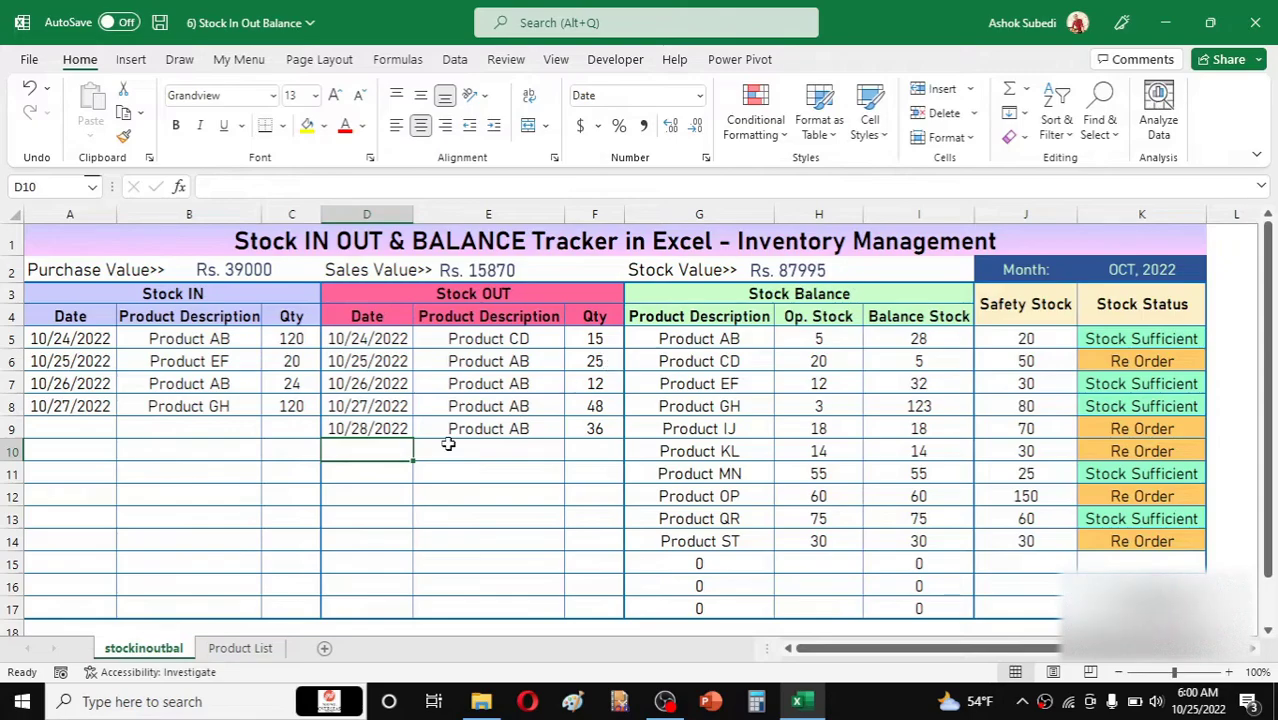
pyautogui.write('10/29')
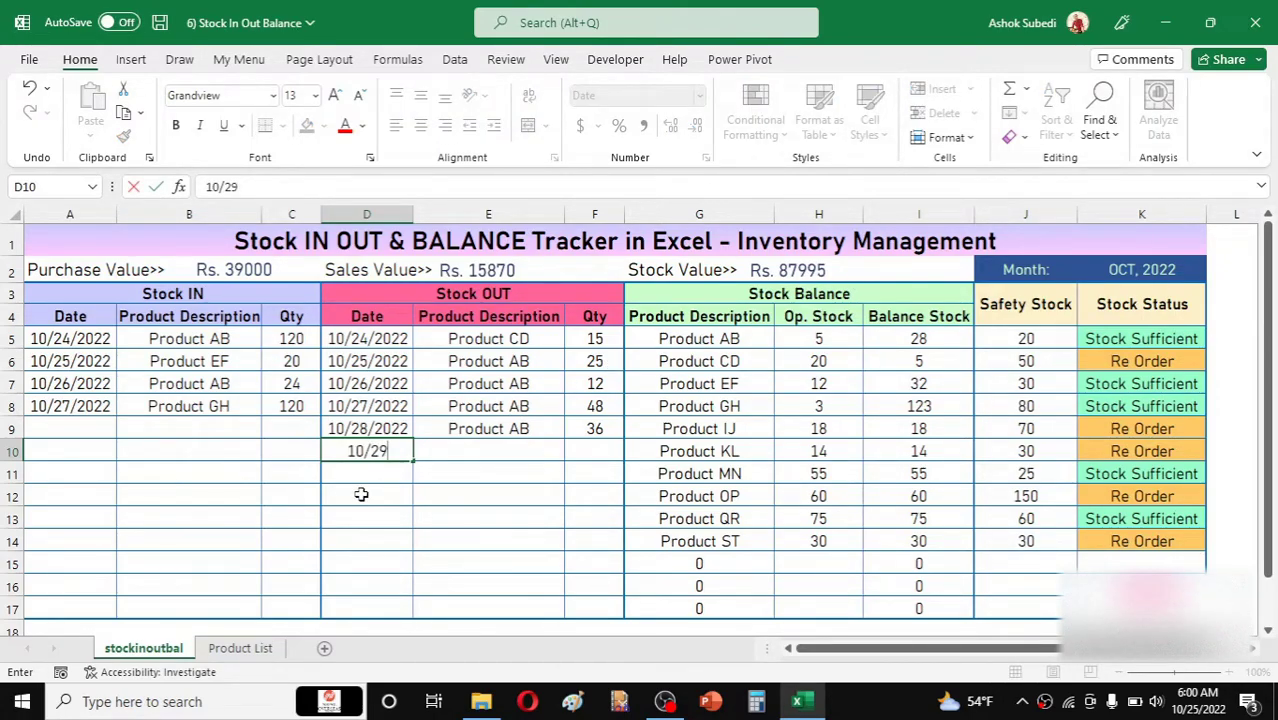
pyautogui.press('Return')
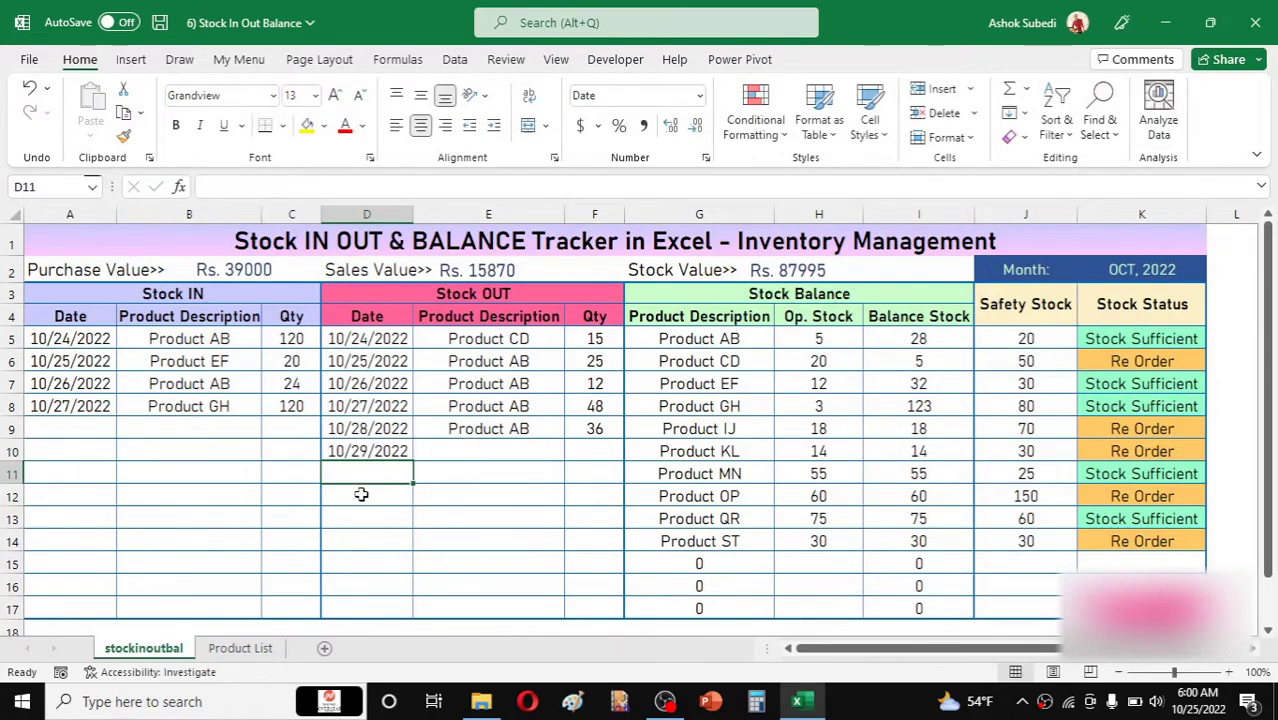
pyautogui.click(490, 459)
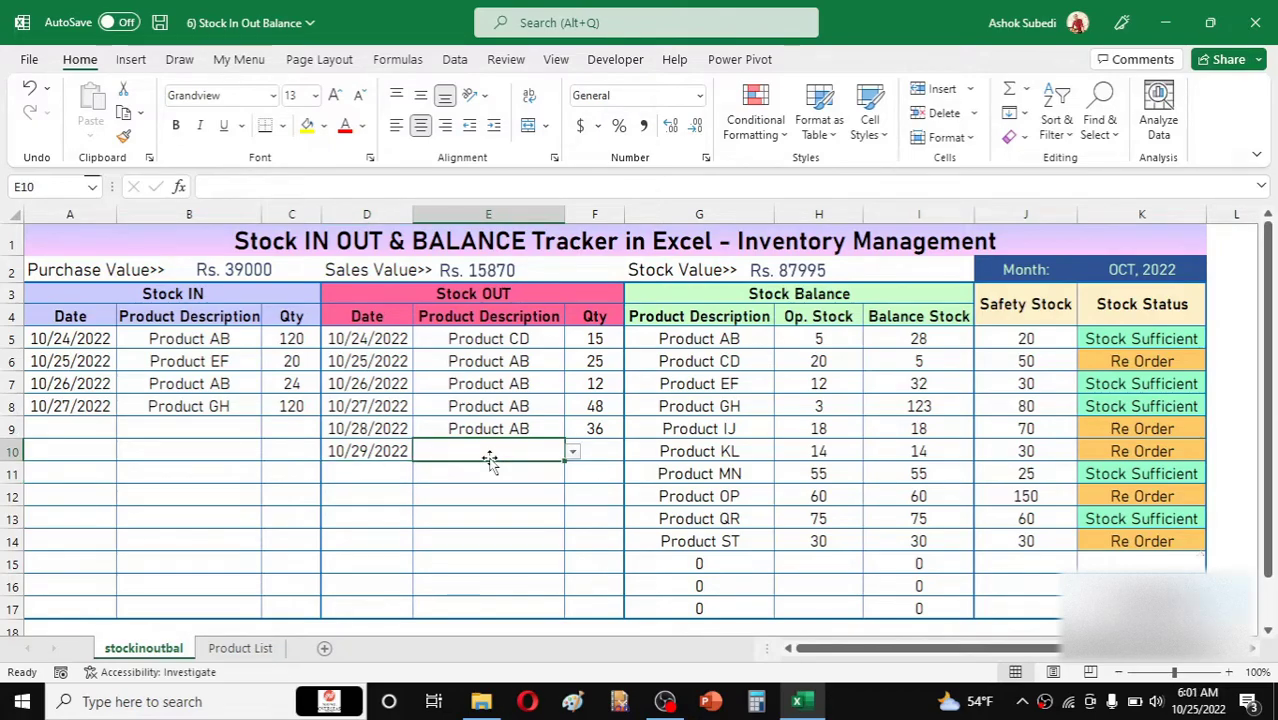
pyautogui.click(572, 452)
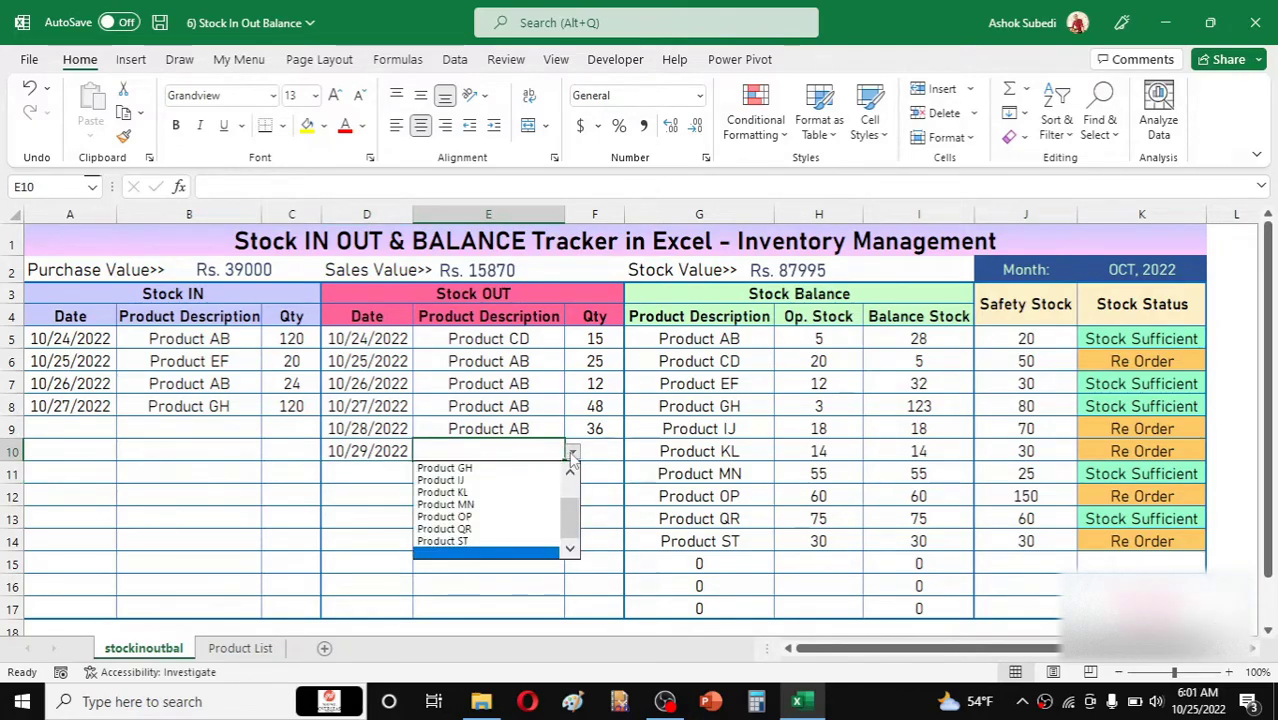
pyautogui.click(474, 506)
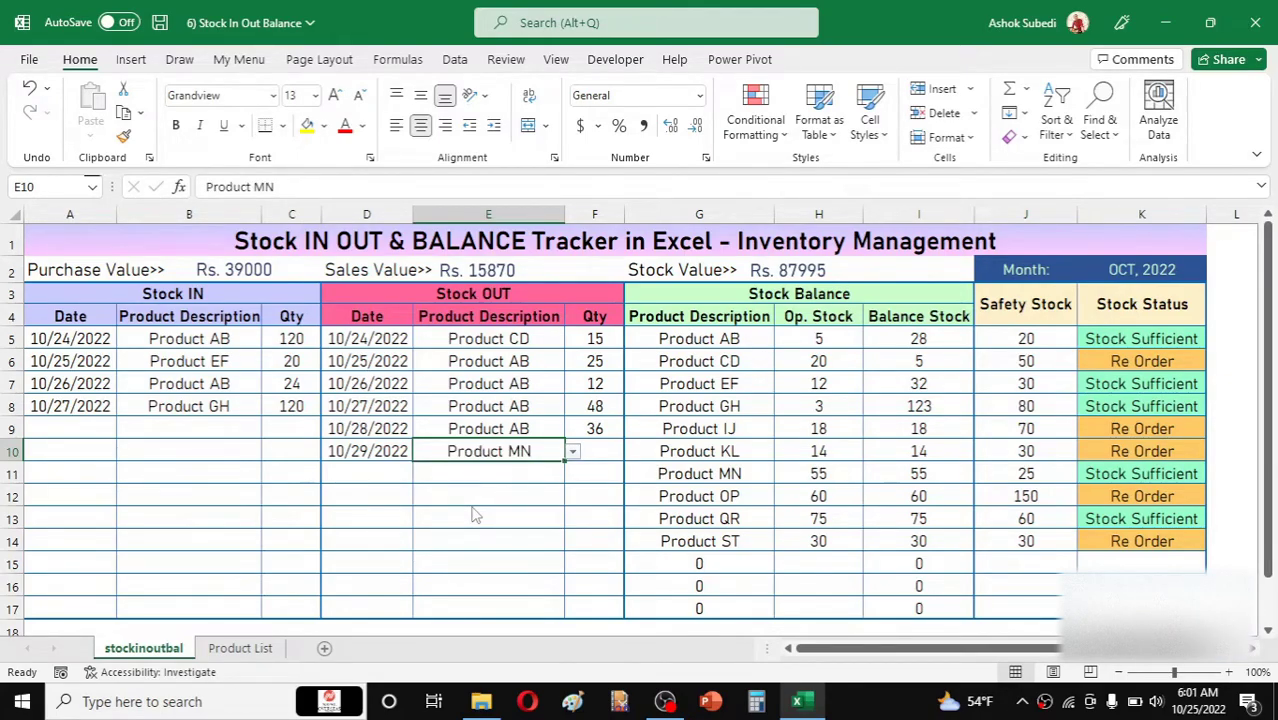
pyautogui.click(603, 453)
pyautogui.write('30')
pyautogui.press('Return')
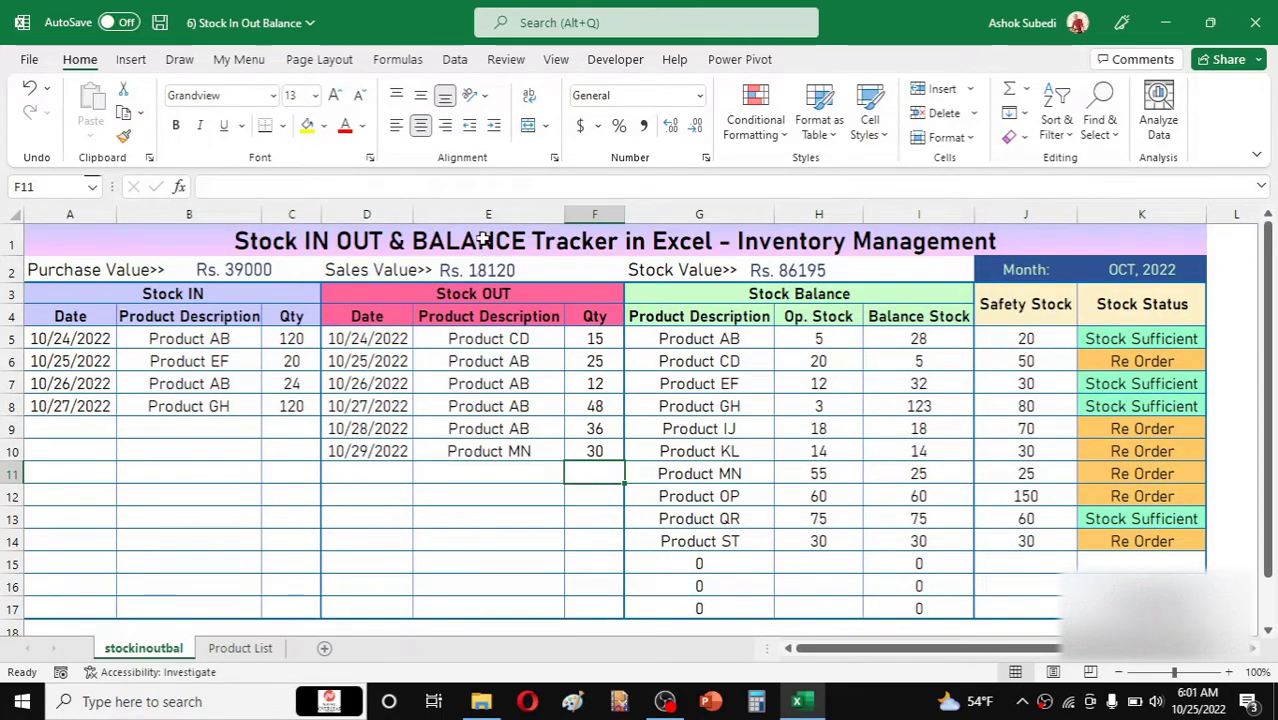
# Clear Product MN's Stock OUT quantity in row 10 and re-enter it as 30
pyautogui.click(595, 449)
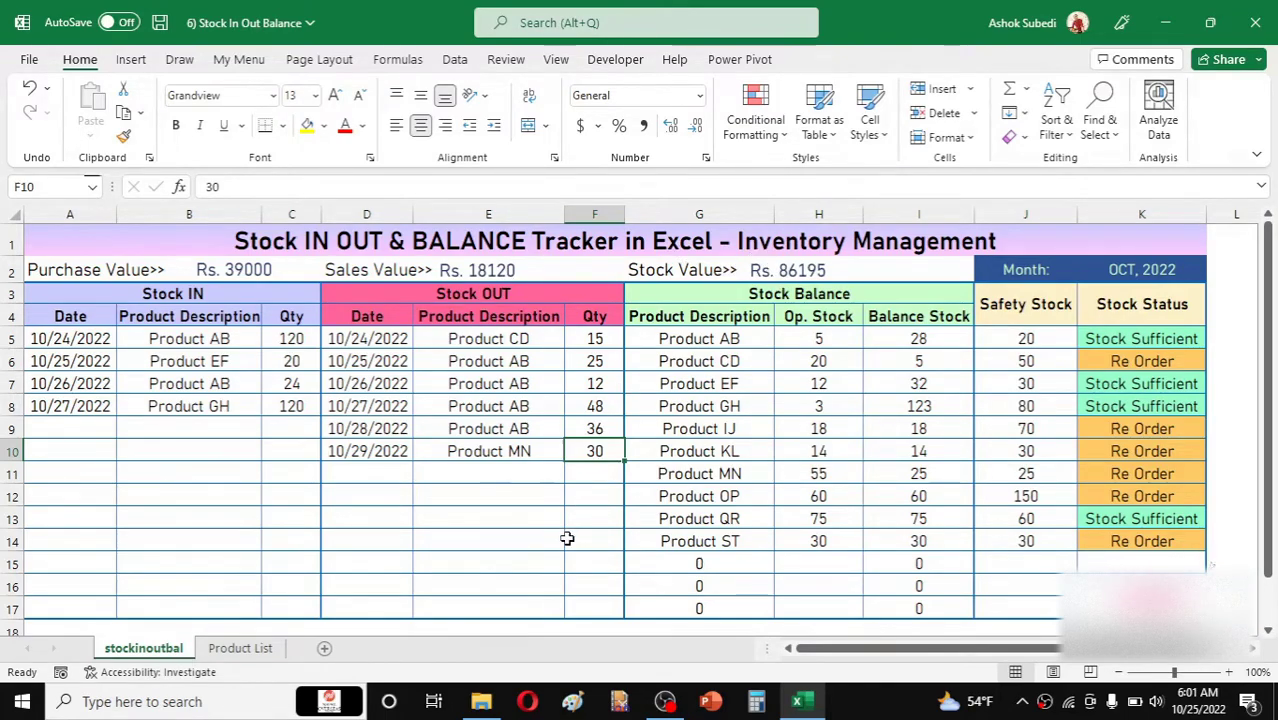
pyautogui.press('Delete')
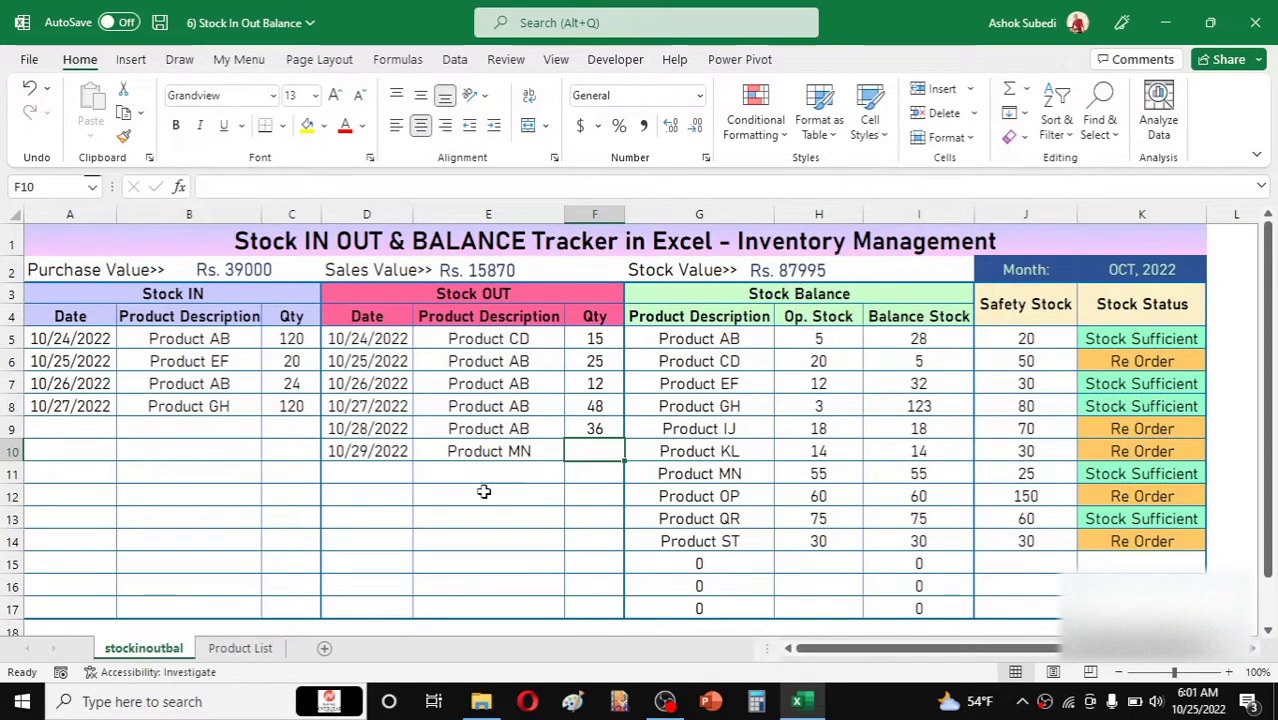
pyautogui.write('30')
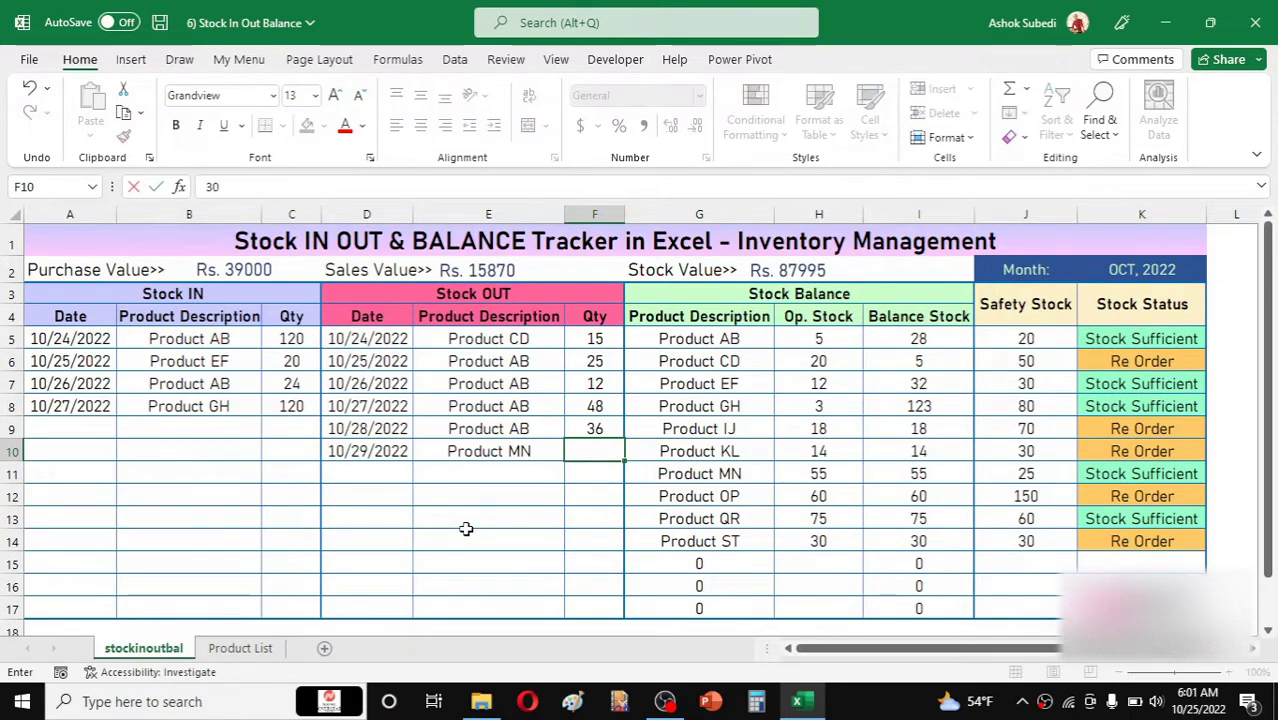
pyautogui.press('Return')
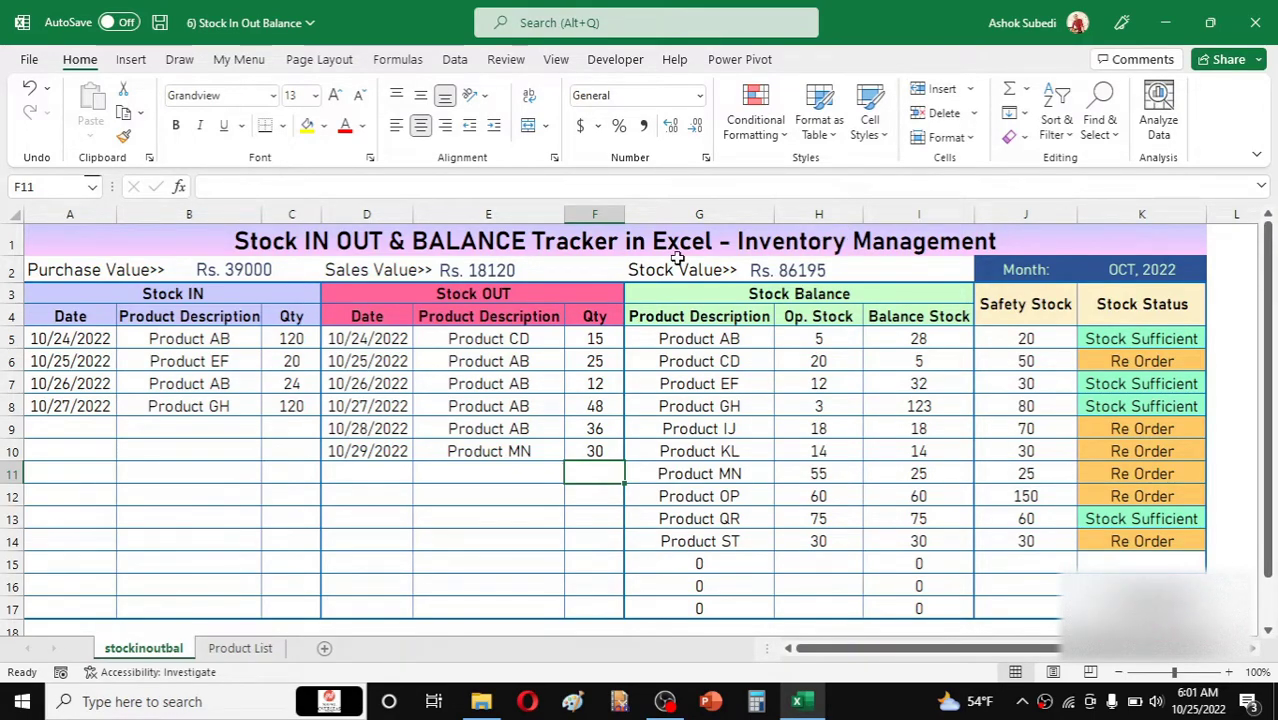
pyautogui.click(513, 378)
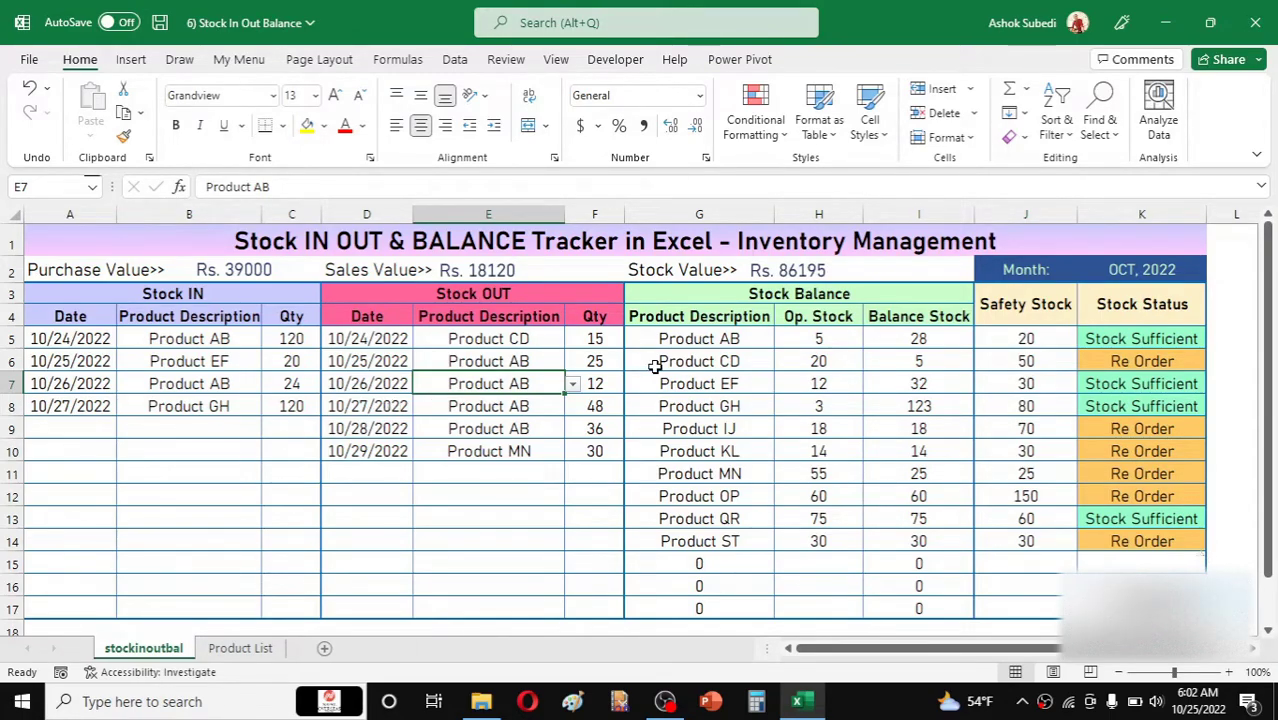
# Try Clear All on the tracker range A5:K17, undo it, and remove only the contents of those cells
pyautogui.click(458, 450)
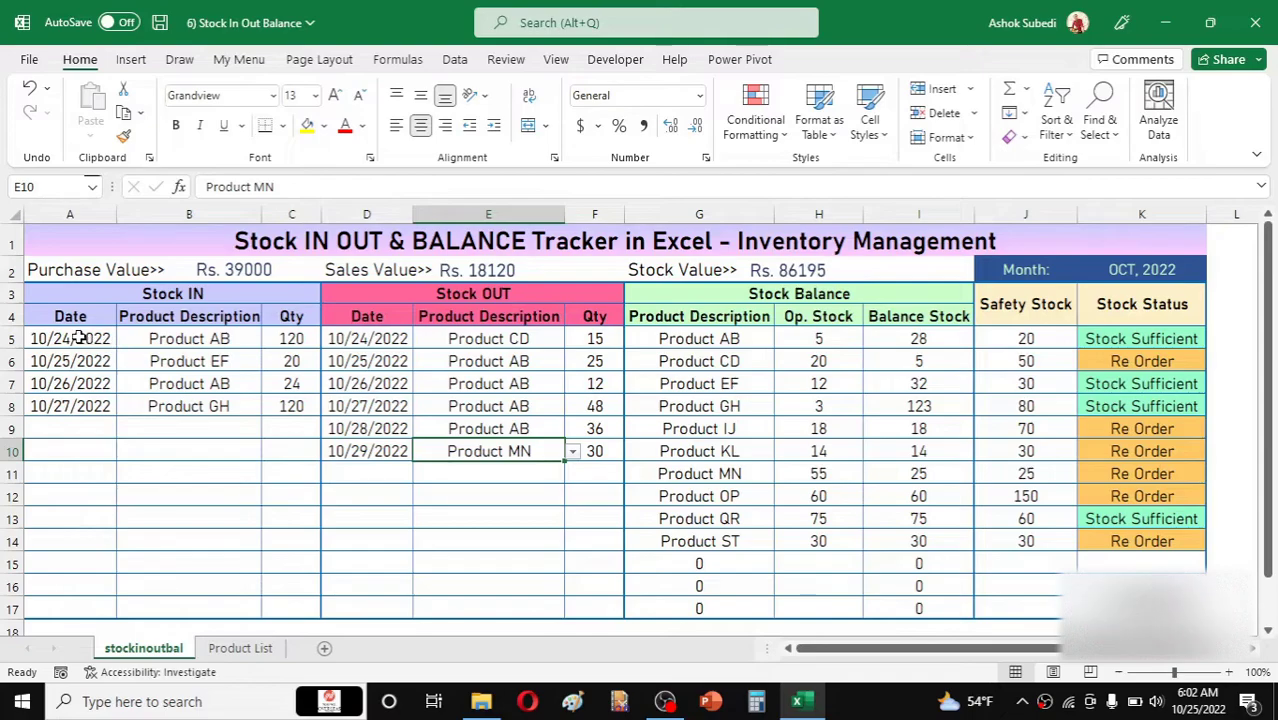
pyautogui.moveTo(75, 338); pyautogui.dragTo(1140, 600)
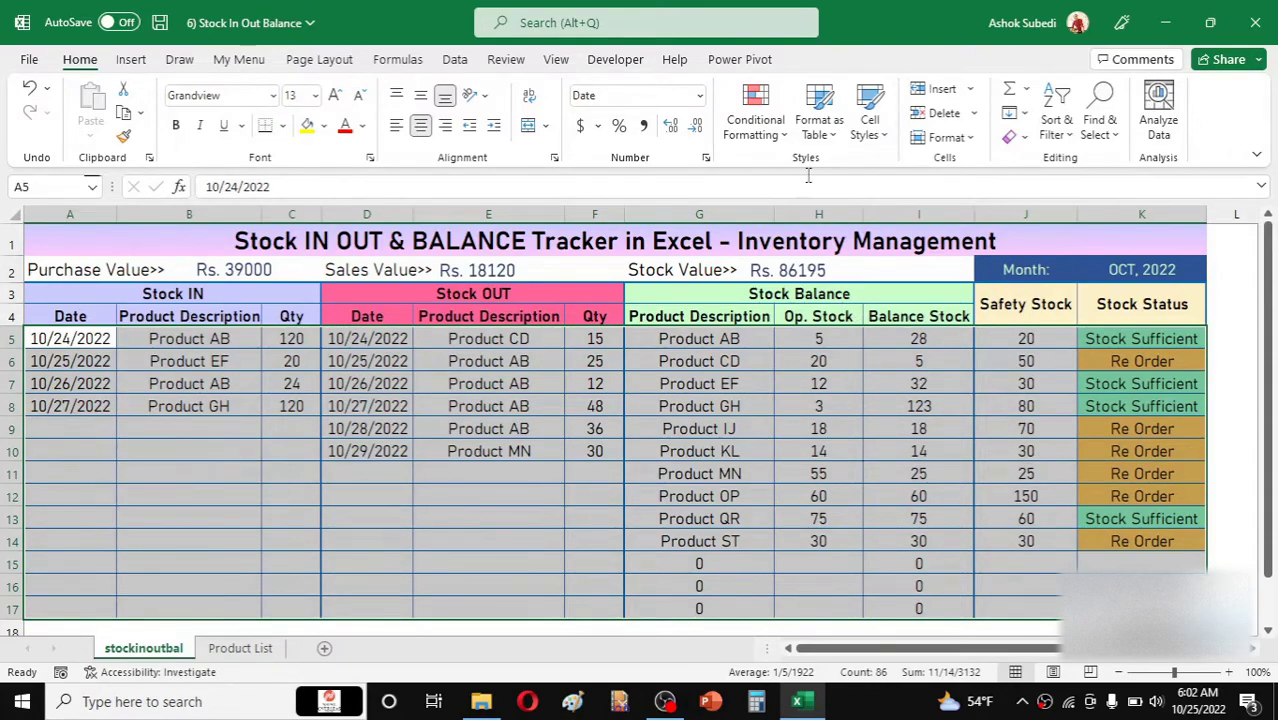
pyautogui.click(1022, 138)
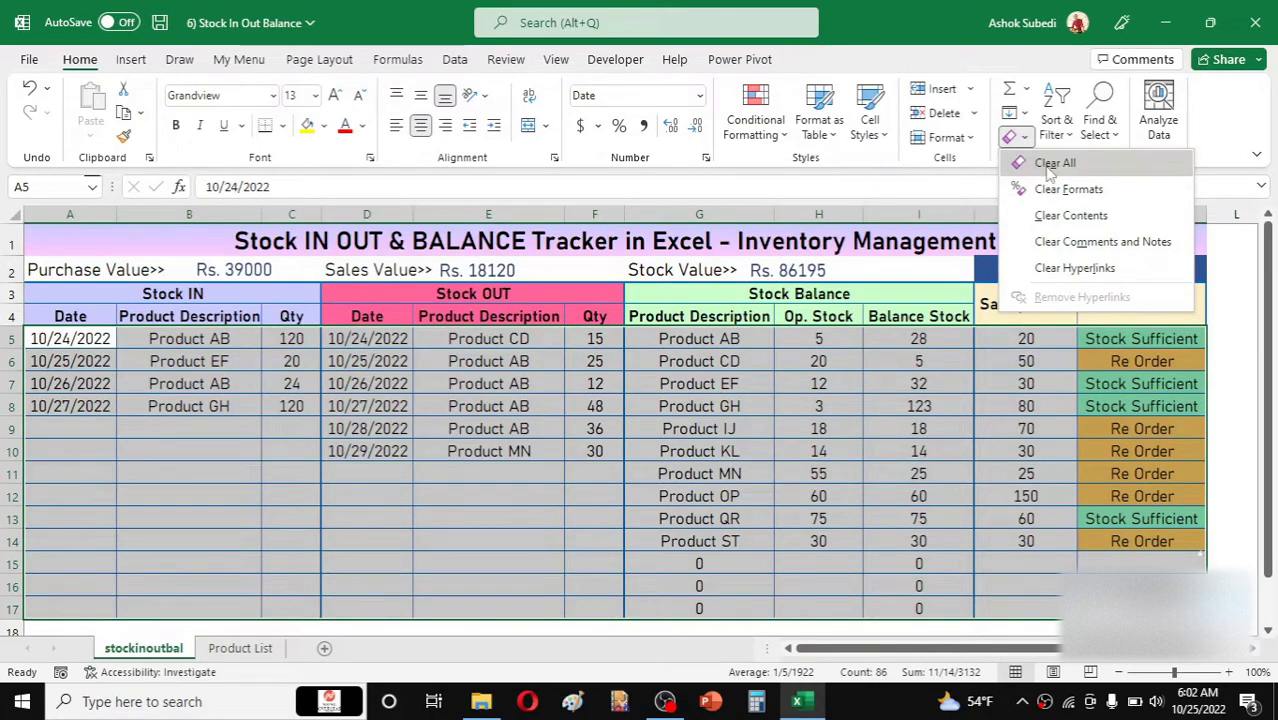
pyautogui.click(1050, 164)
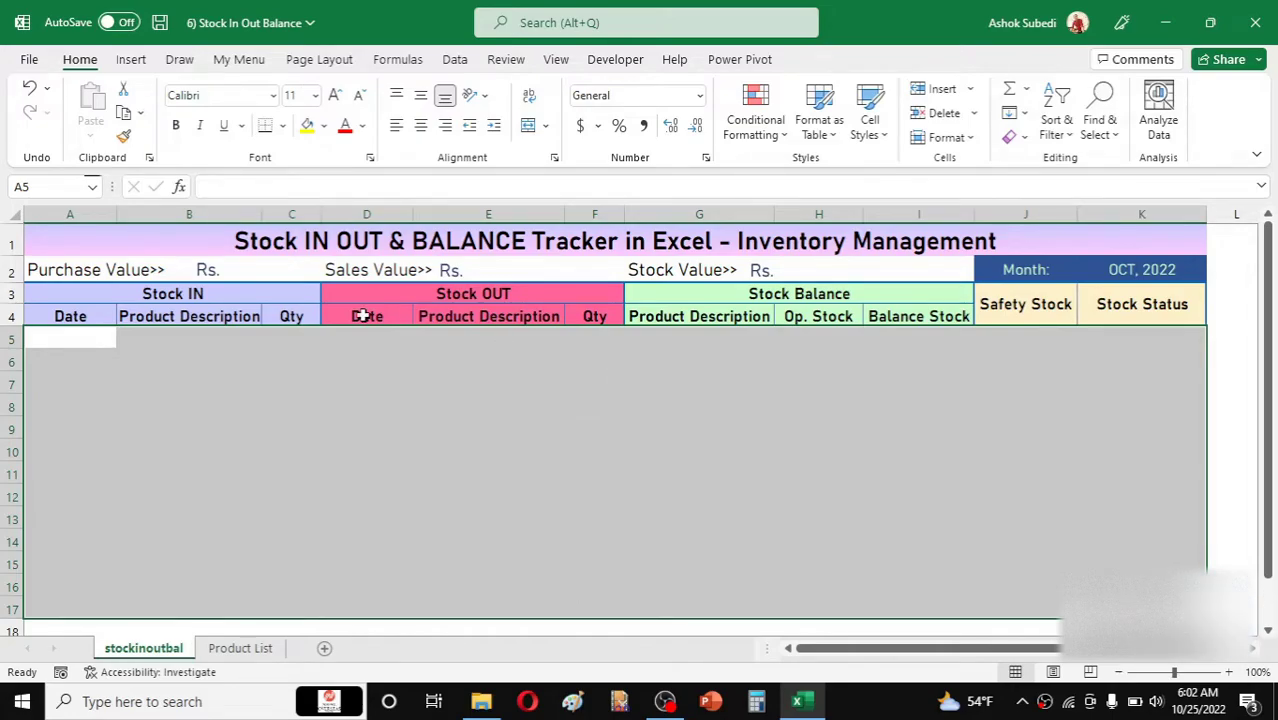
pyautogui.click(30, 92)
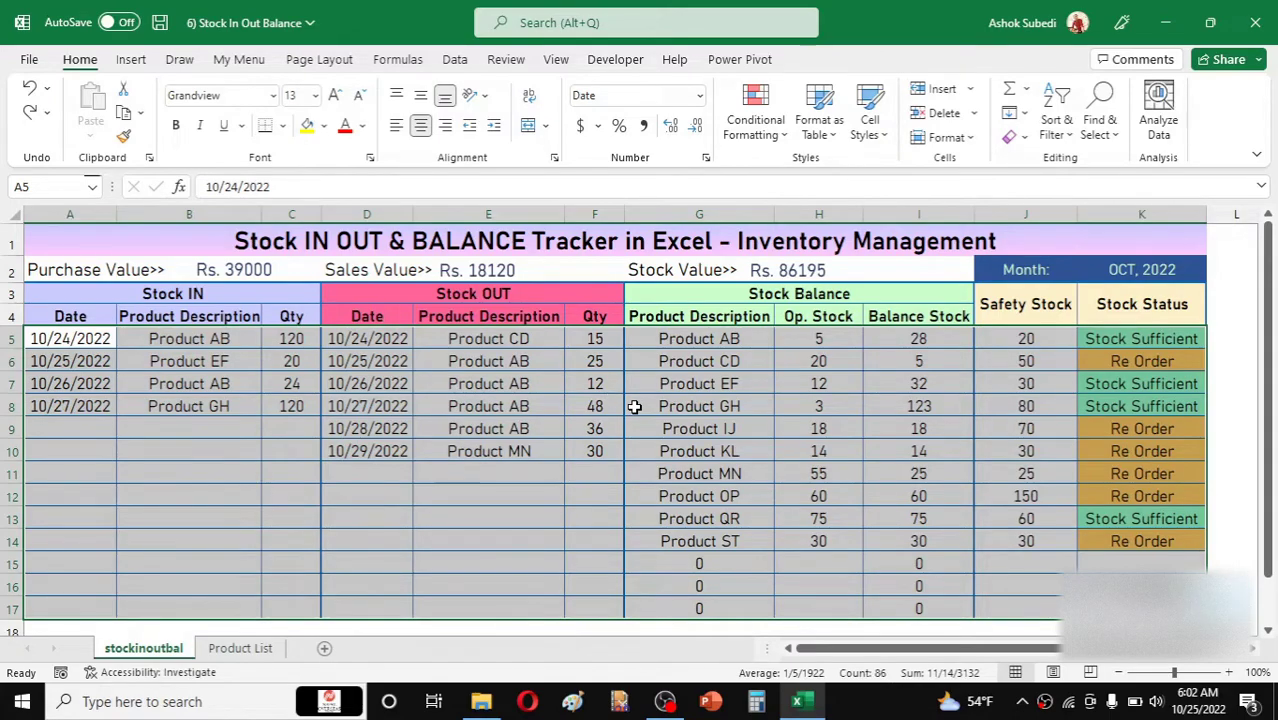
pyautogui.hotkey('ctrl', 'y')
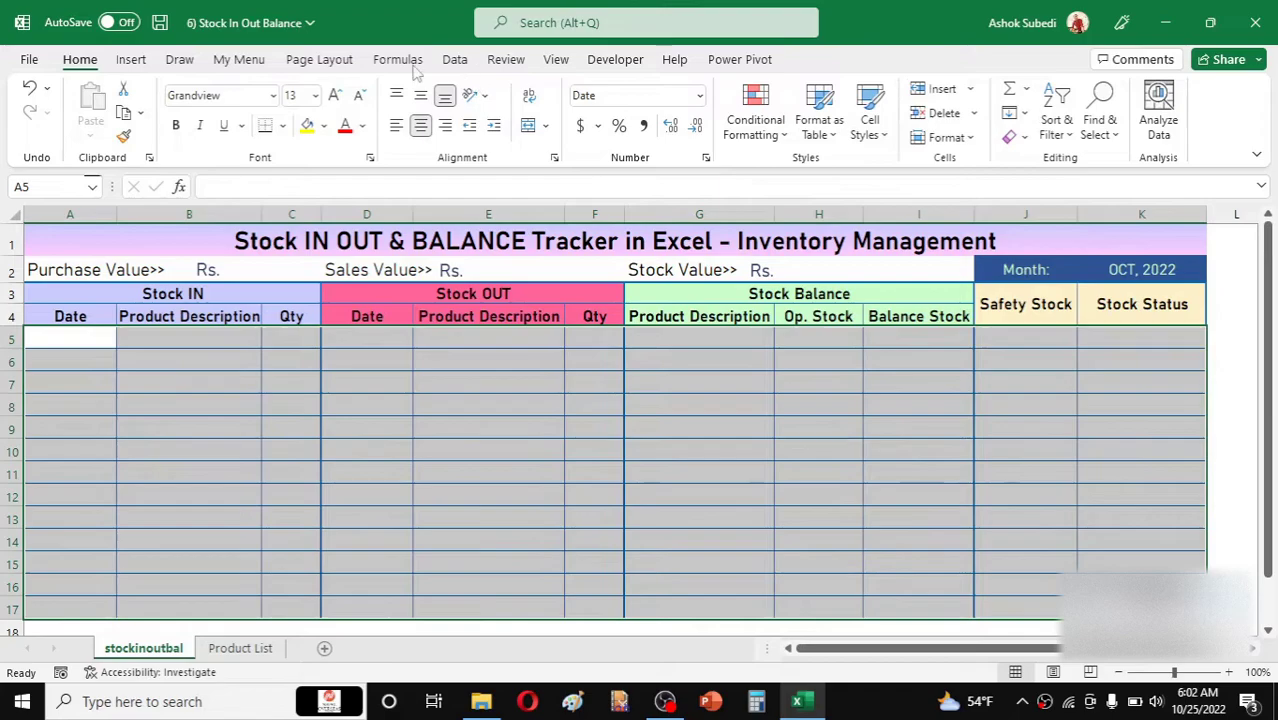
# Remove all data validation rules from the emptied tracker range A5:K17
pyautogui.click(455, 60)
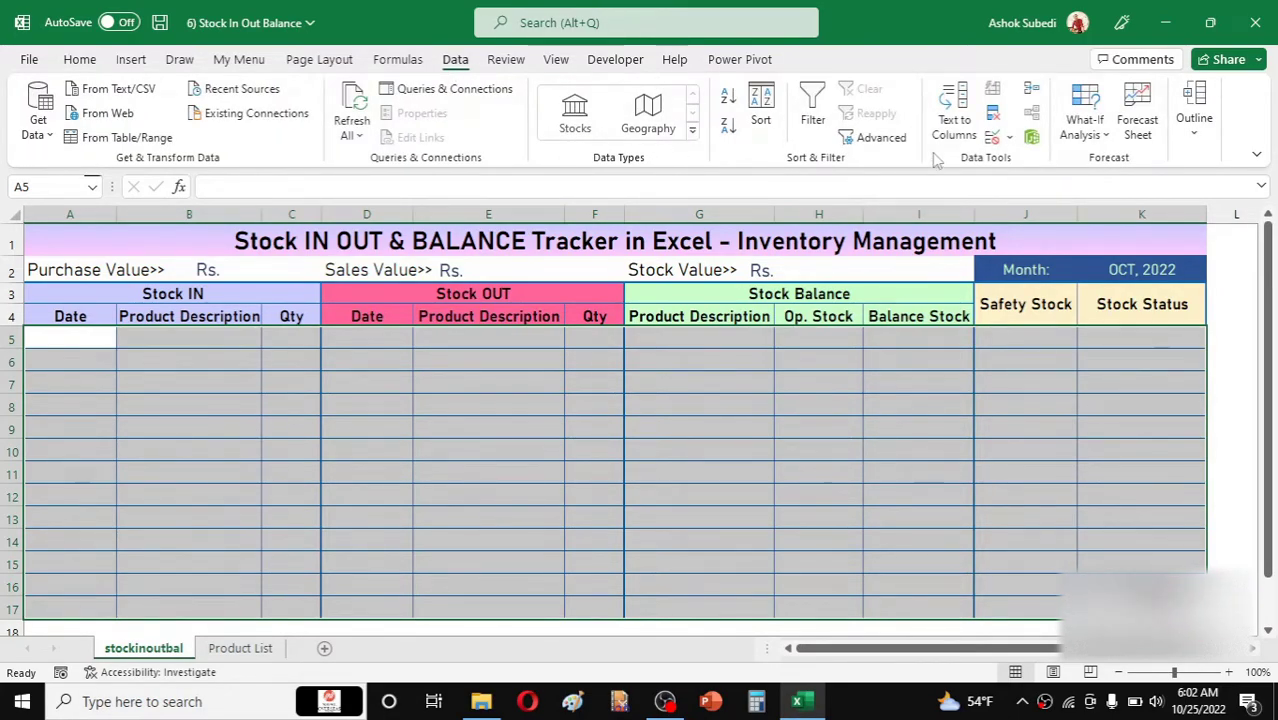
pyautogui.click(1011, 139)
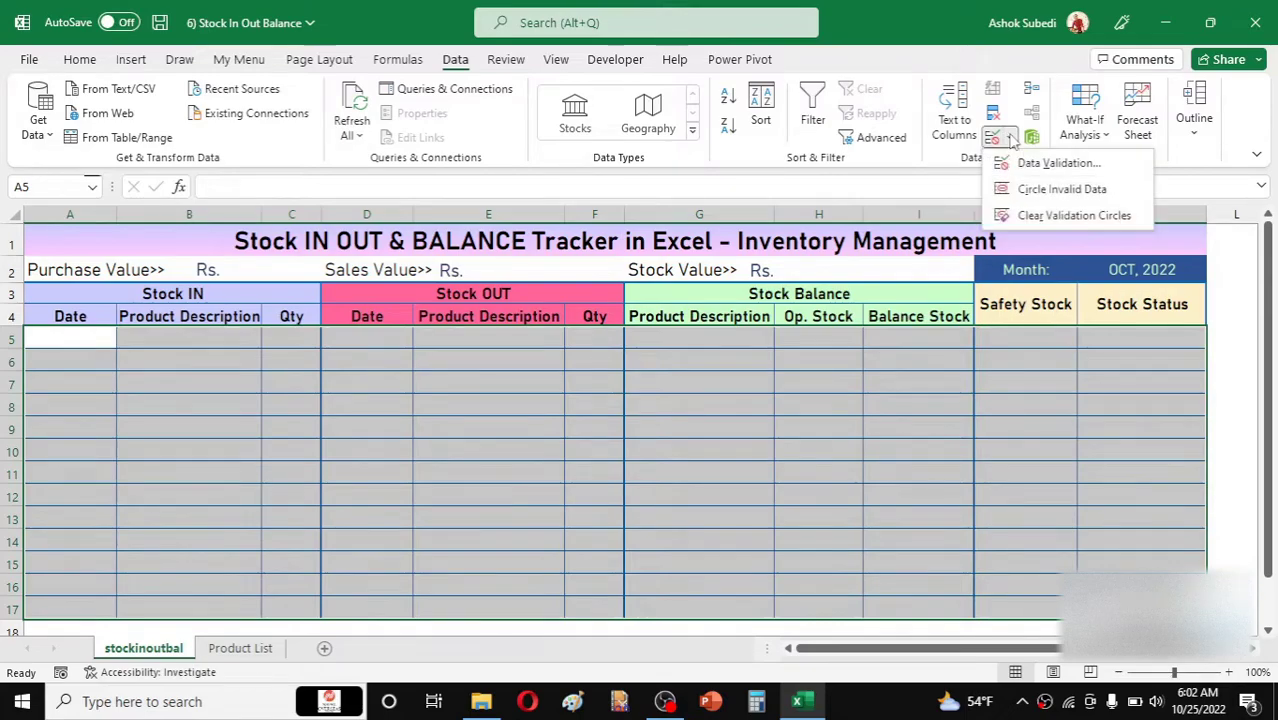
pyautogui.click(1015, 160)
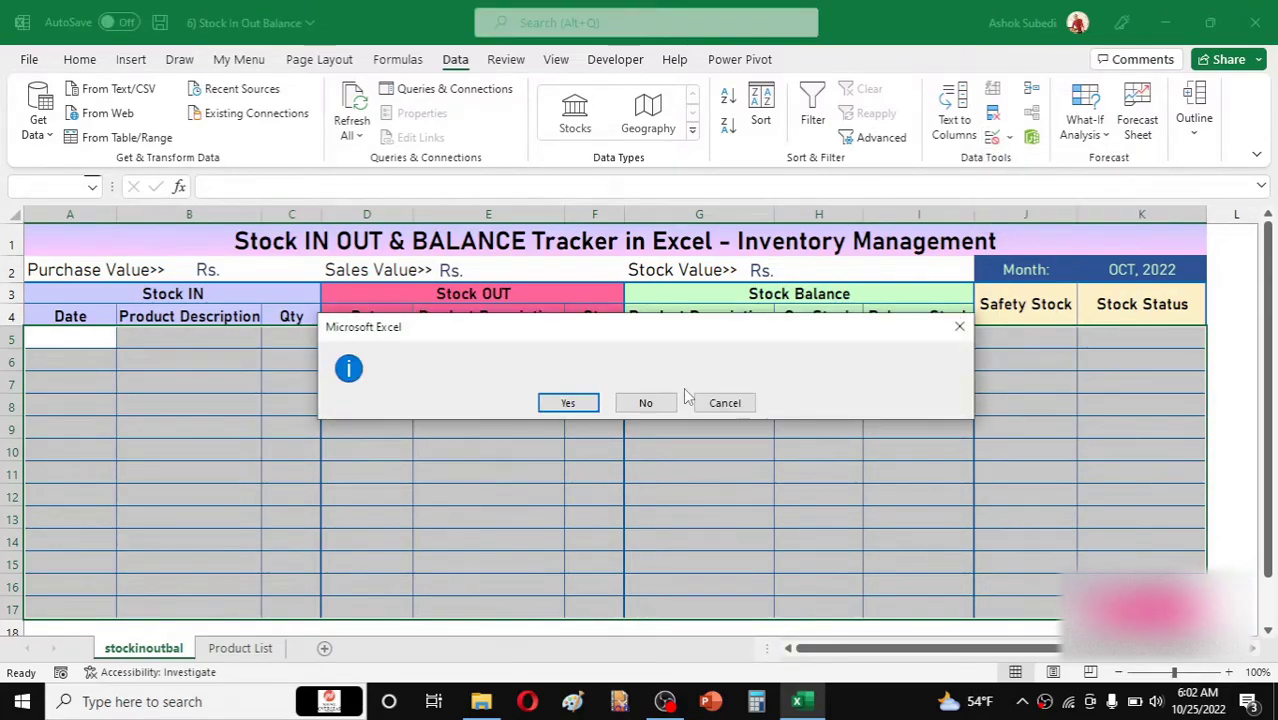
pyautogui.click(572, 401)
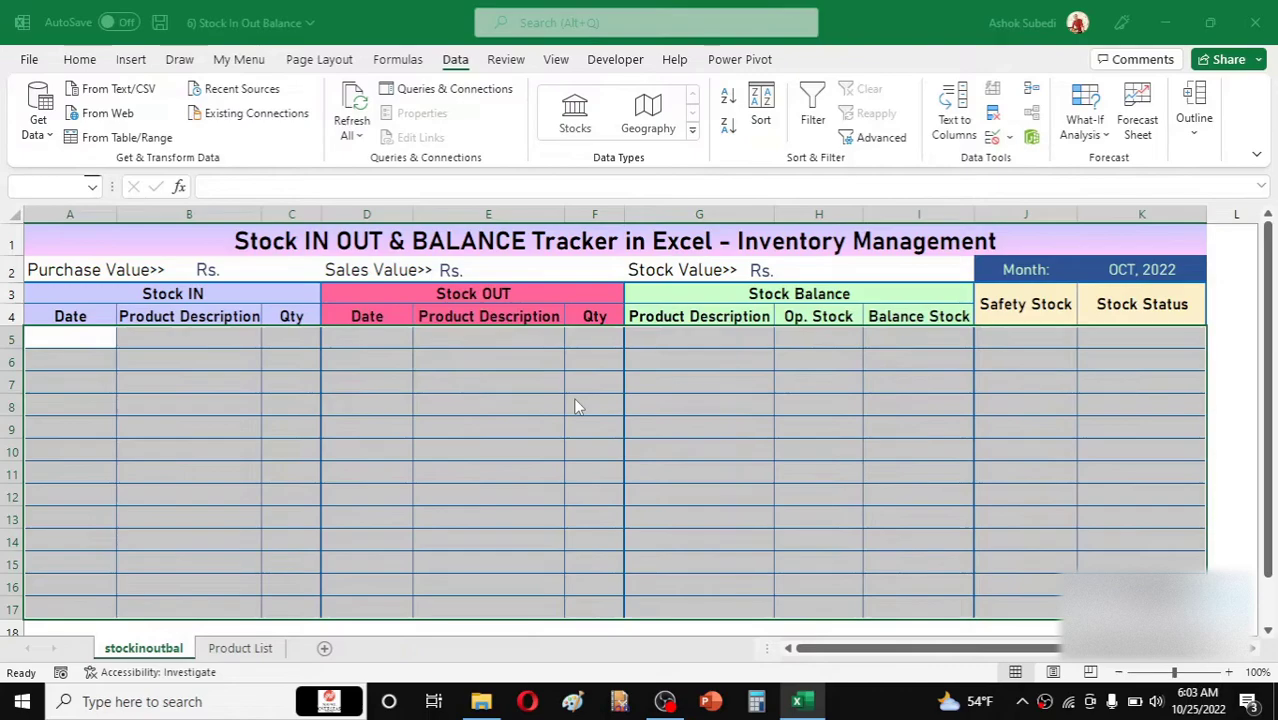
pyautogui.click(606, 490)
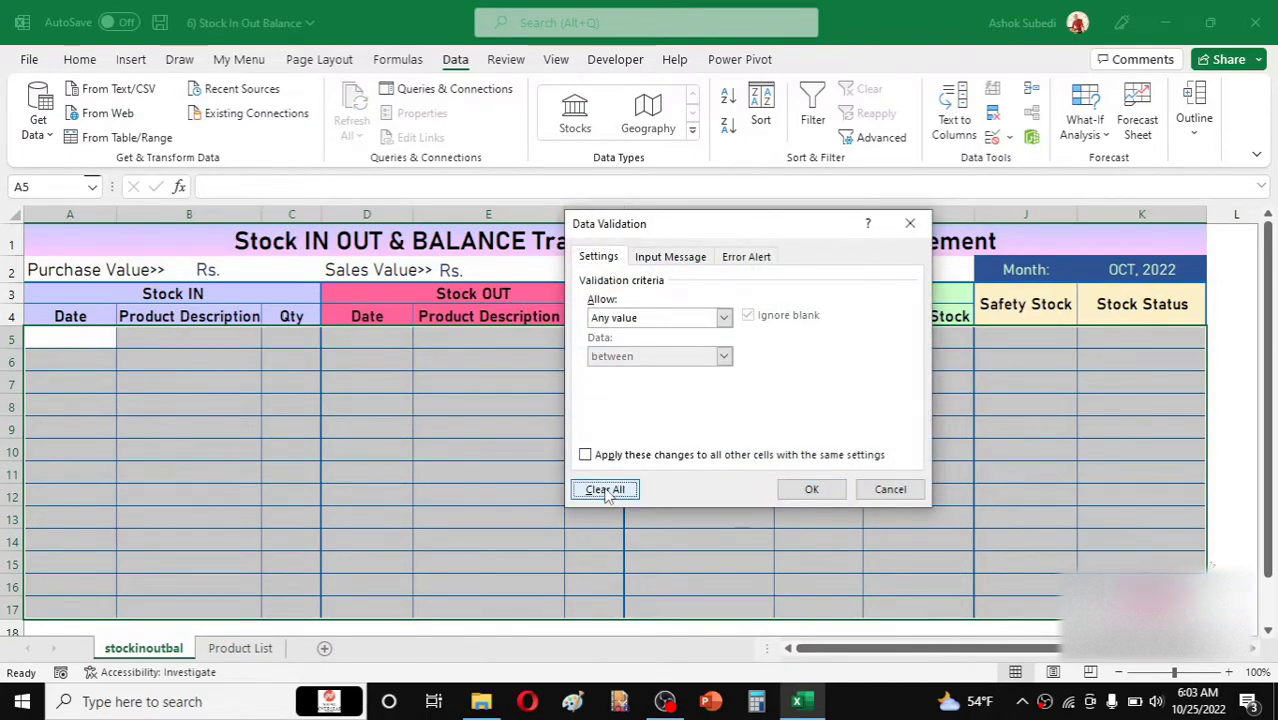
pyautogui.click(815, 490)
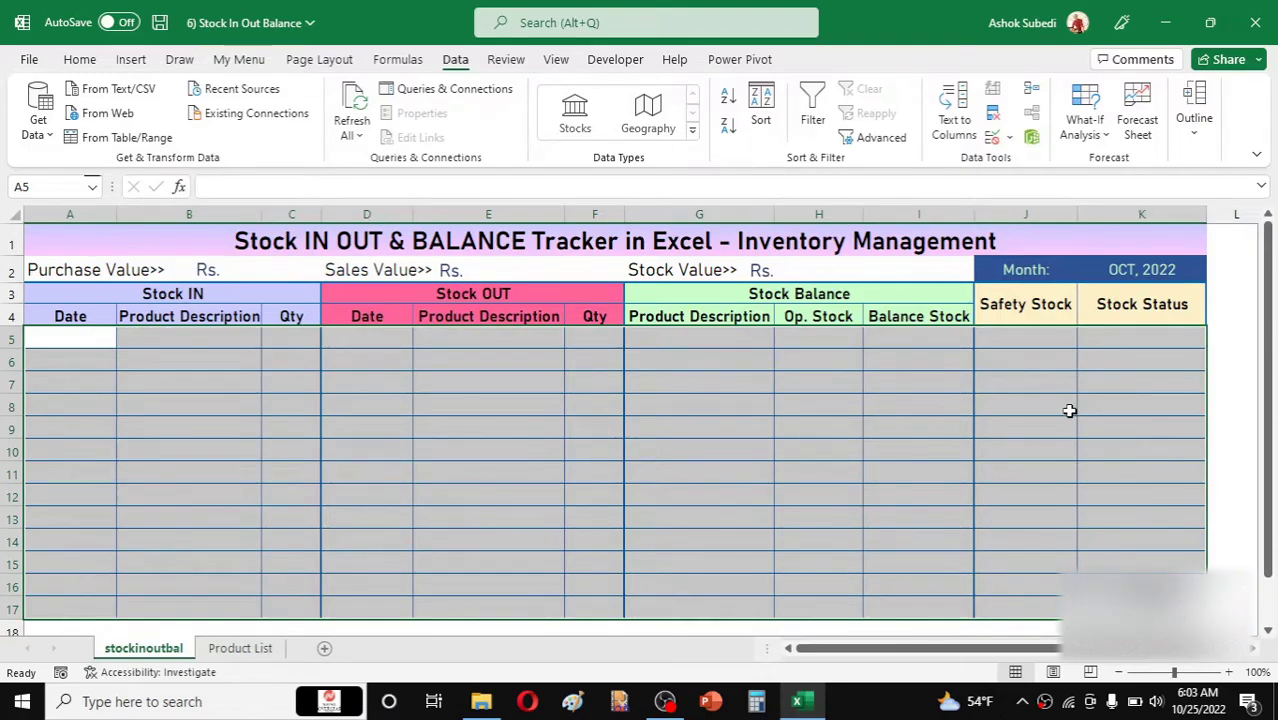
# Clear the conditional formatting rules from the selected tracker cells A5:K17
pyautogui.click(80, 60)
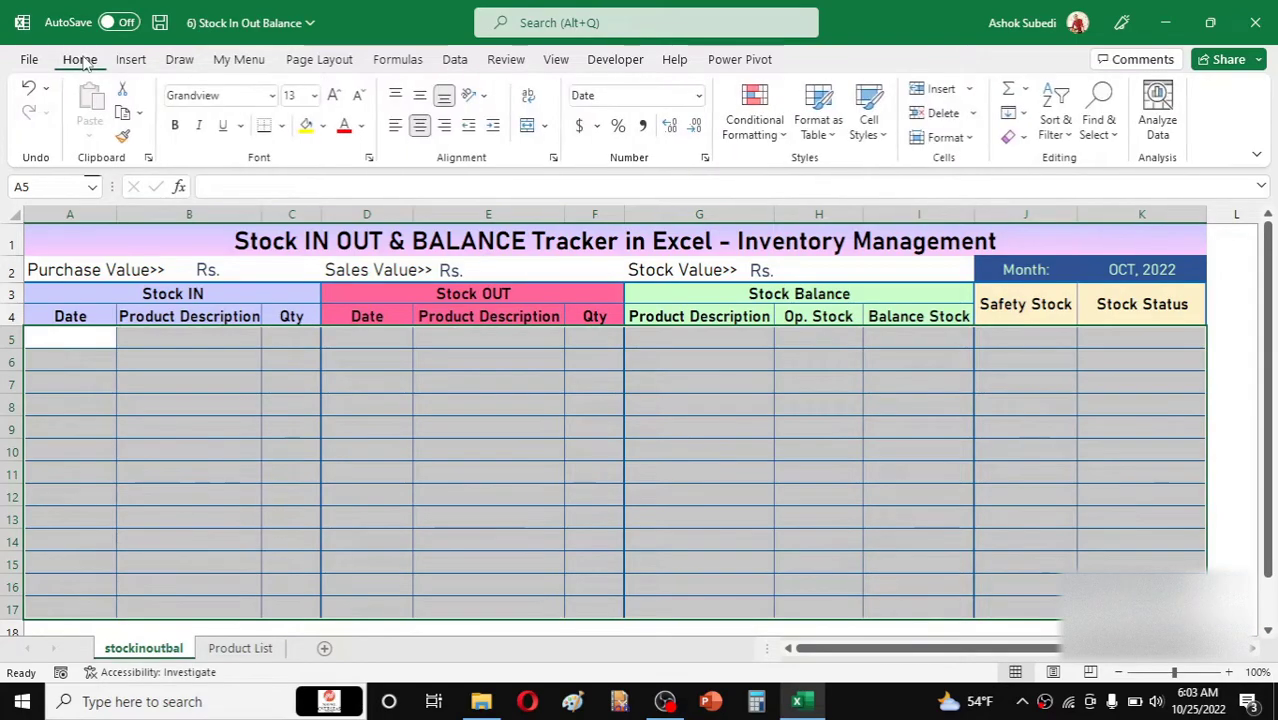
pyautogui.click(771, 136)
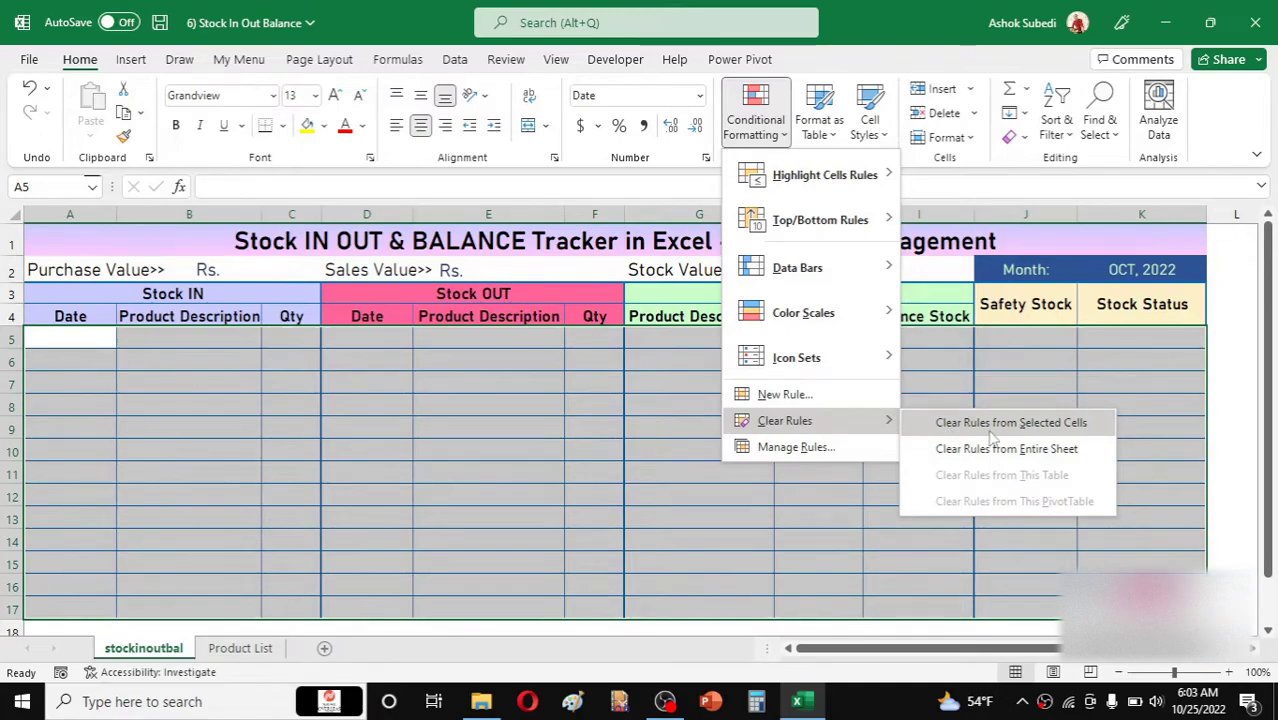
pyautogui.click(988, 430)
pyautogui.click(785, 445)
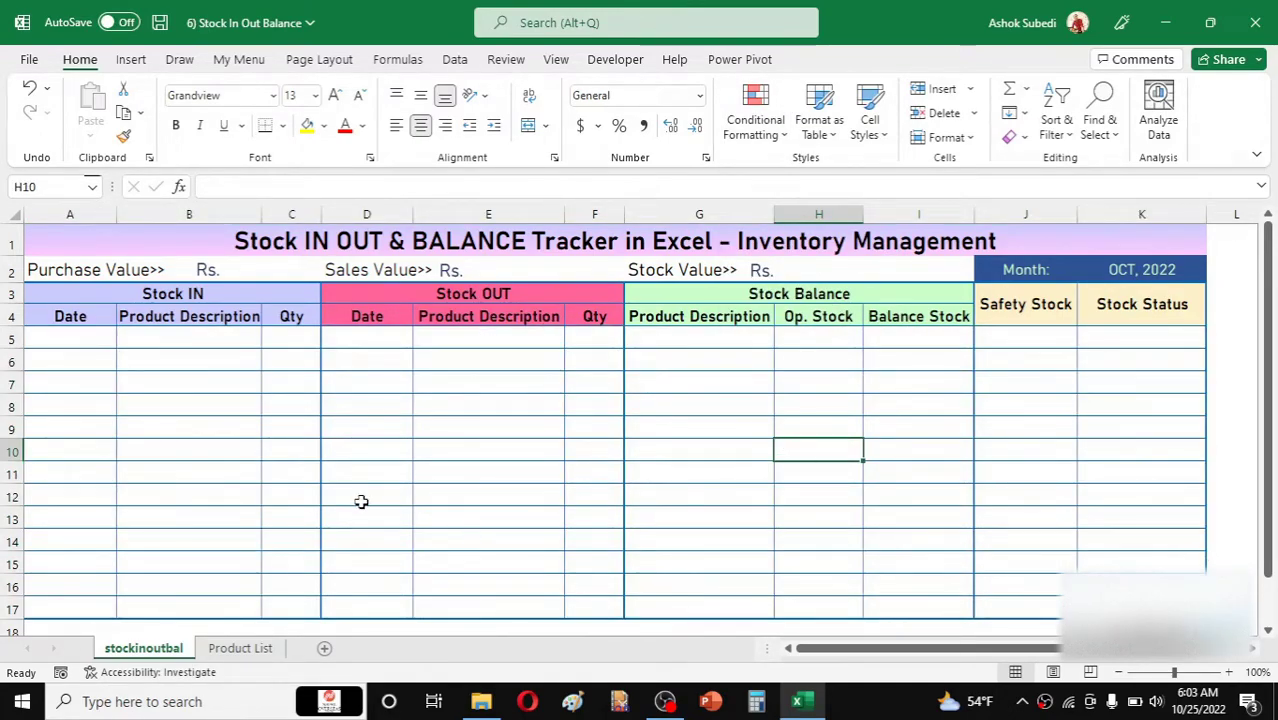
# Delete the linked text boxes beside the Purchase Value, Sales Value and Stock Value labels in row 2
pyautogui.click(211, 270)
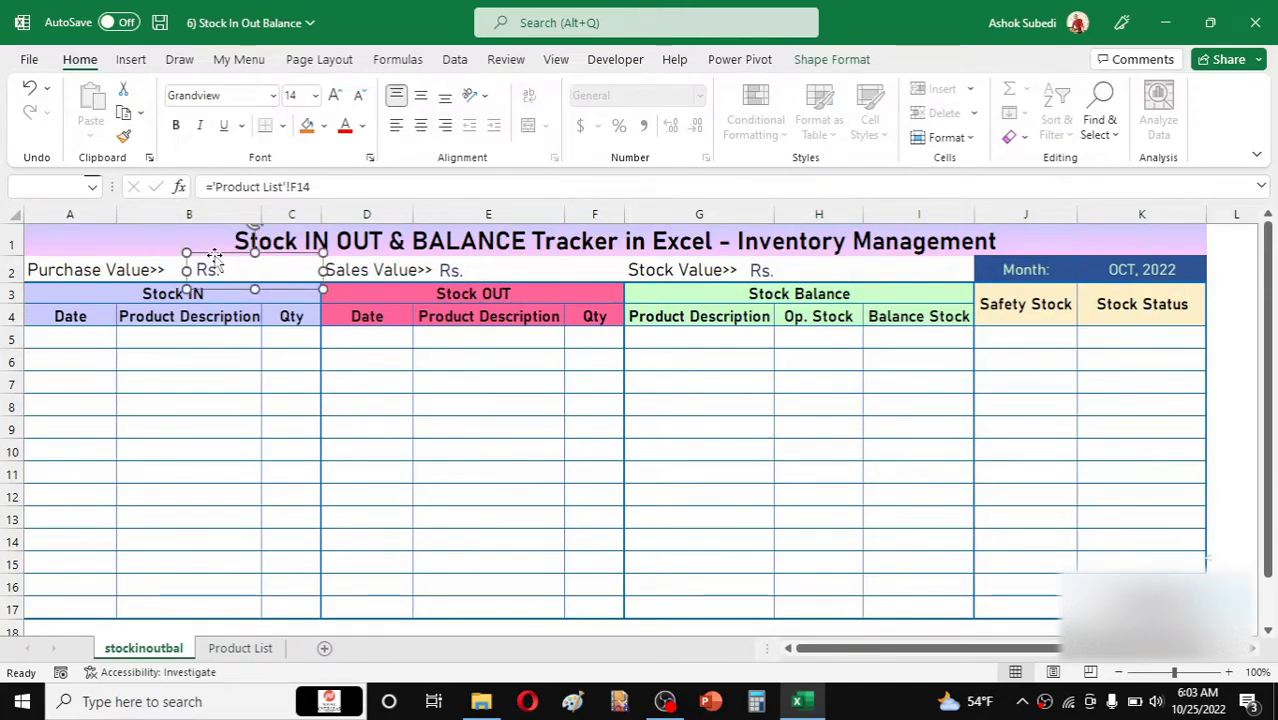
pyautogui.press('Escape')
pyautogui.click(460, 270)
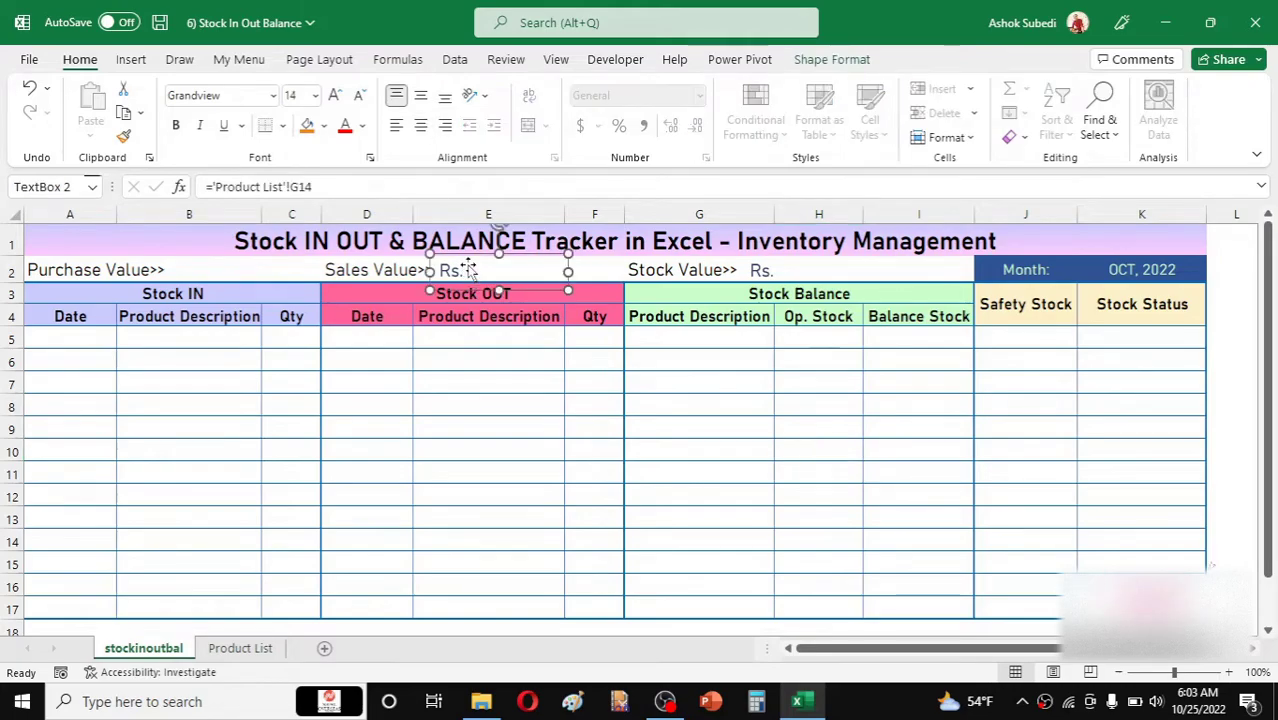
pyautogui.press('Delete')
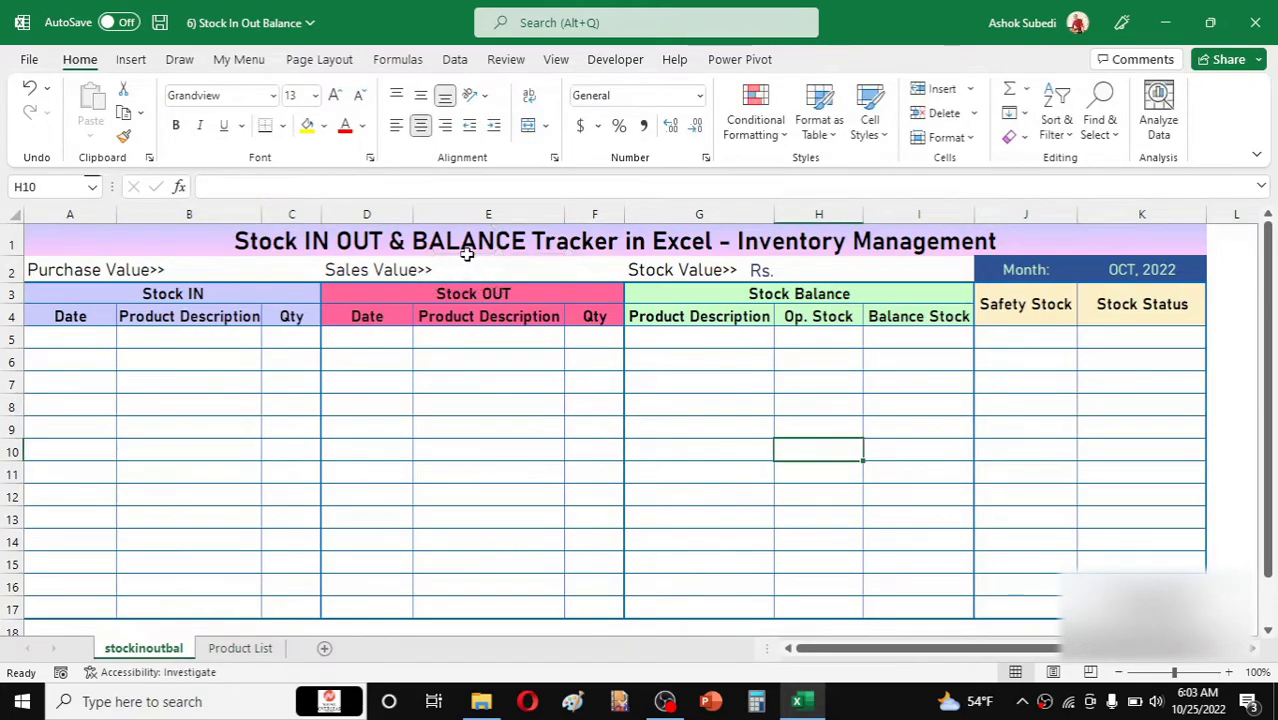
pyautogui.click(764, 271)
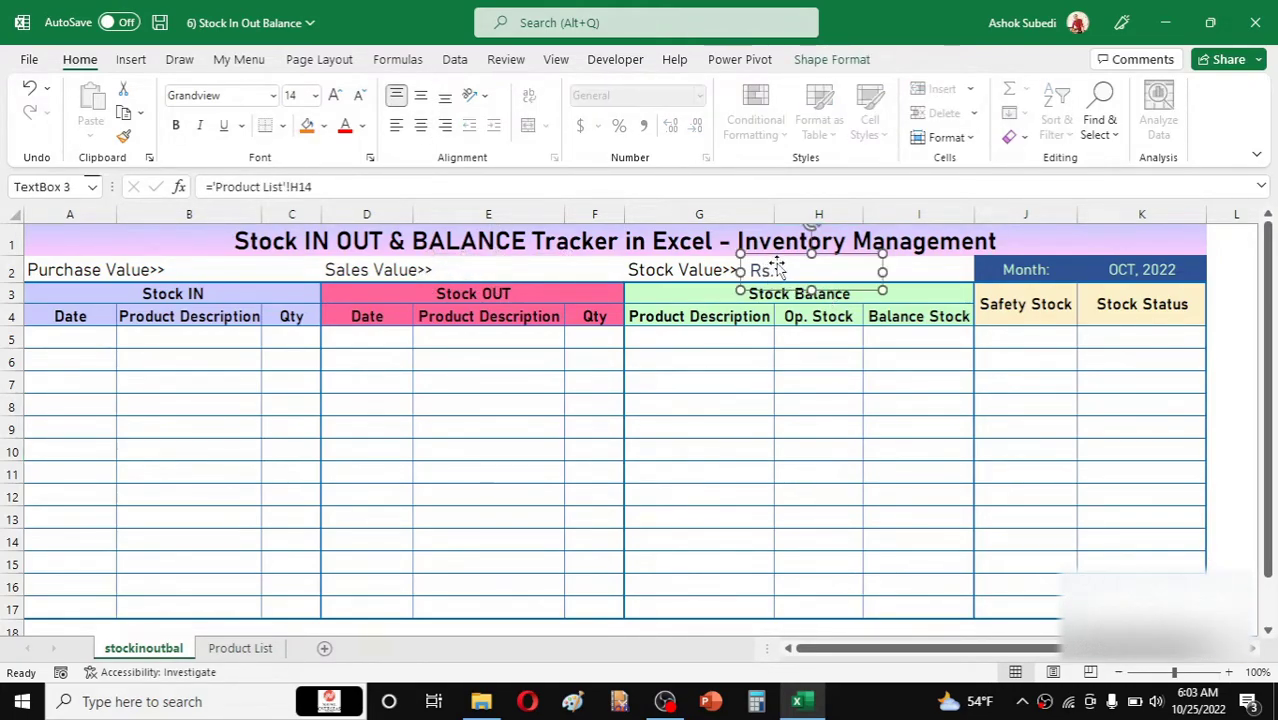
pyautogui.press('Delete')
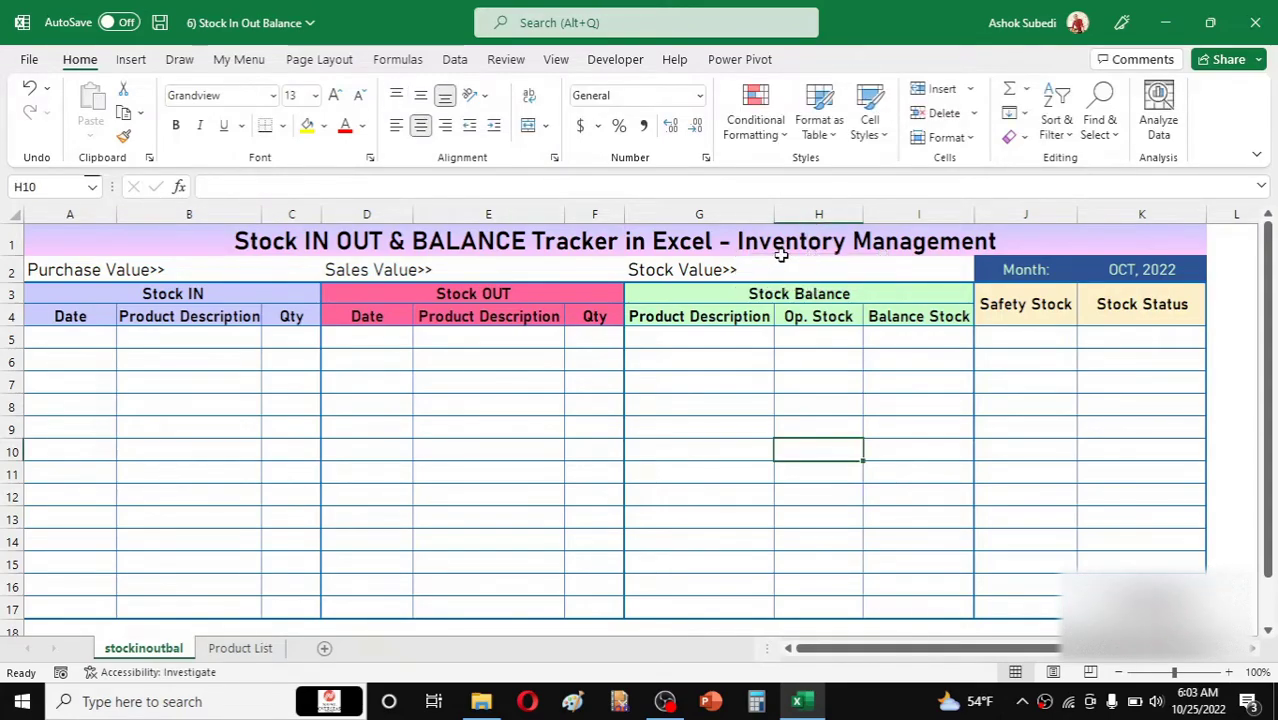
pyautogui.click(579, 363)
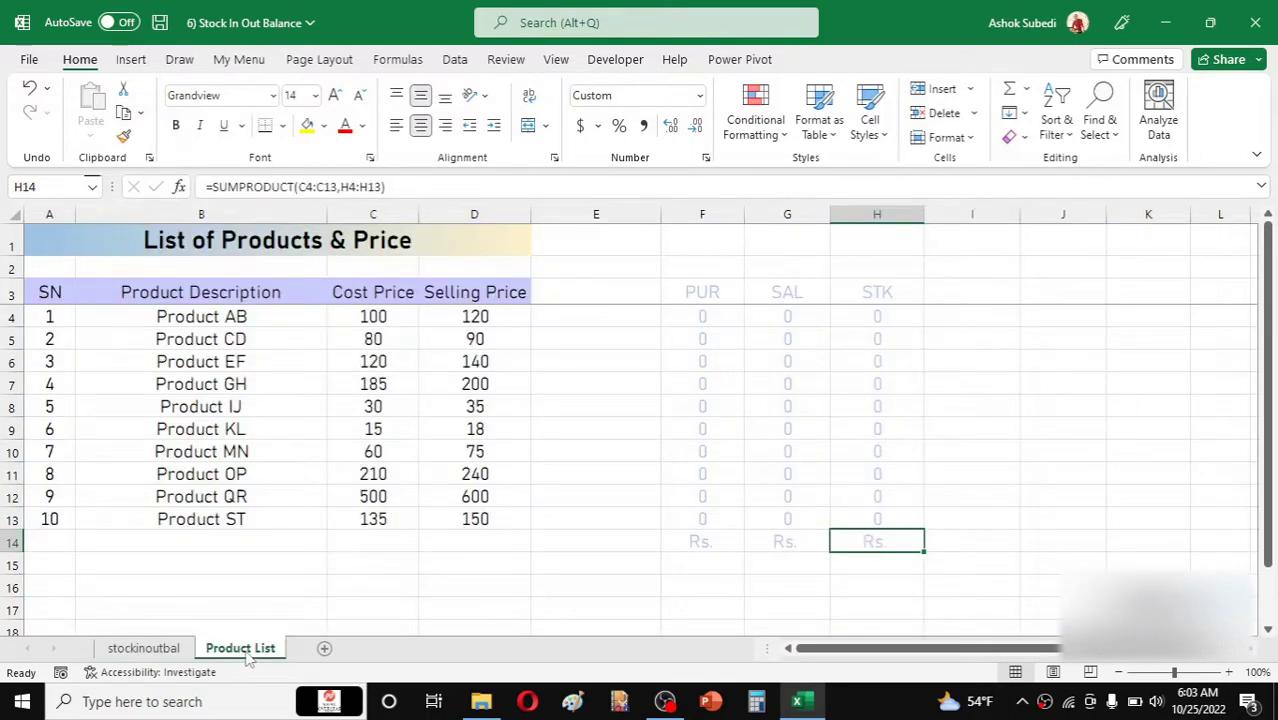
# Delete the PUR, SAL and STK helper table in F3:H14 of the Product List sheet, and return to the stockinoutbal sheet
pyautogui.moveTo(713, 291); pyautogui.dragTo(855, 538)
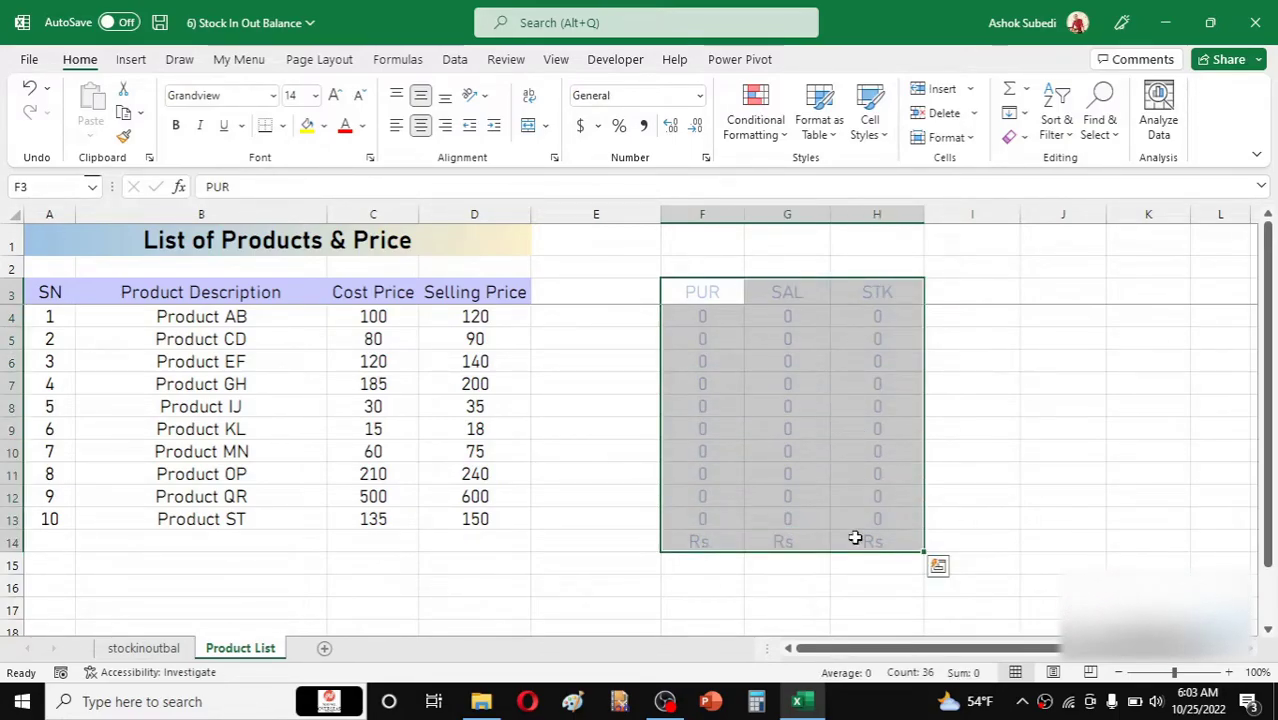
pyautogui.press('Delete')
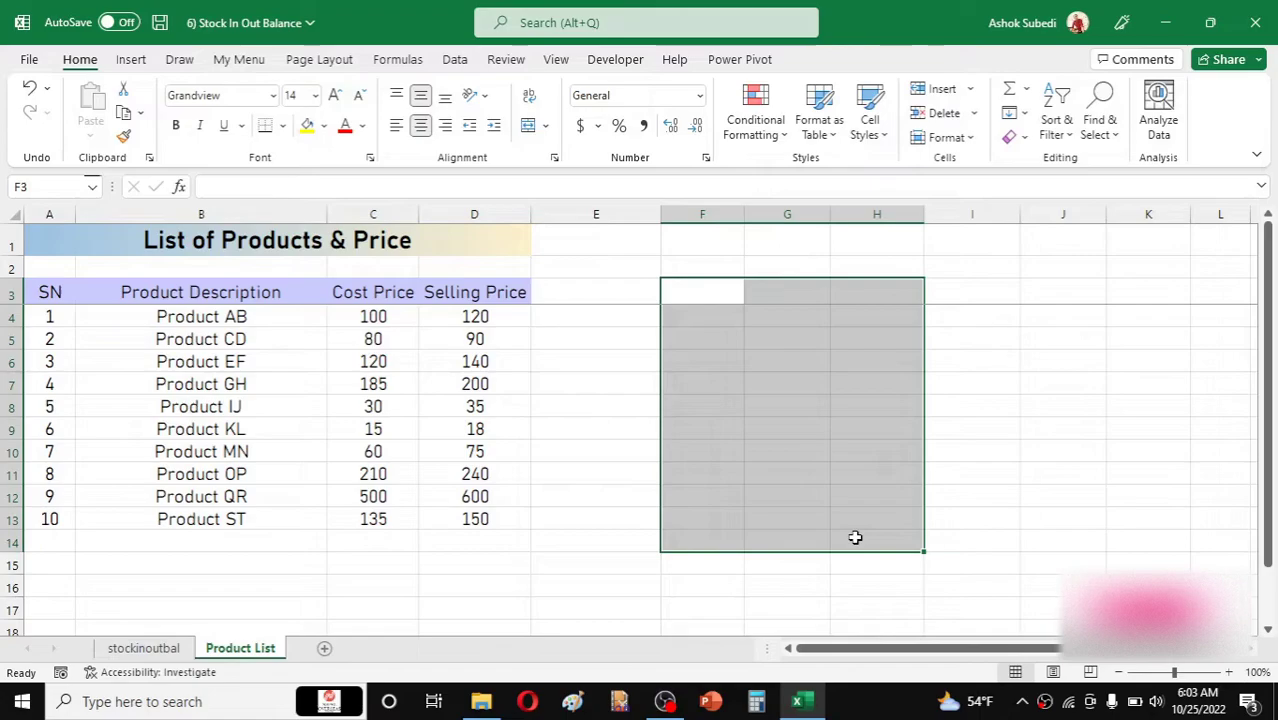
pyautogui.click(733, 436)
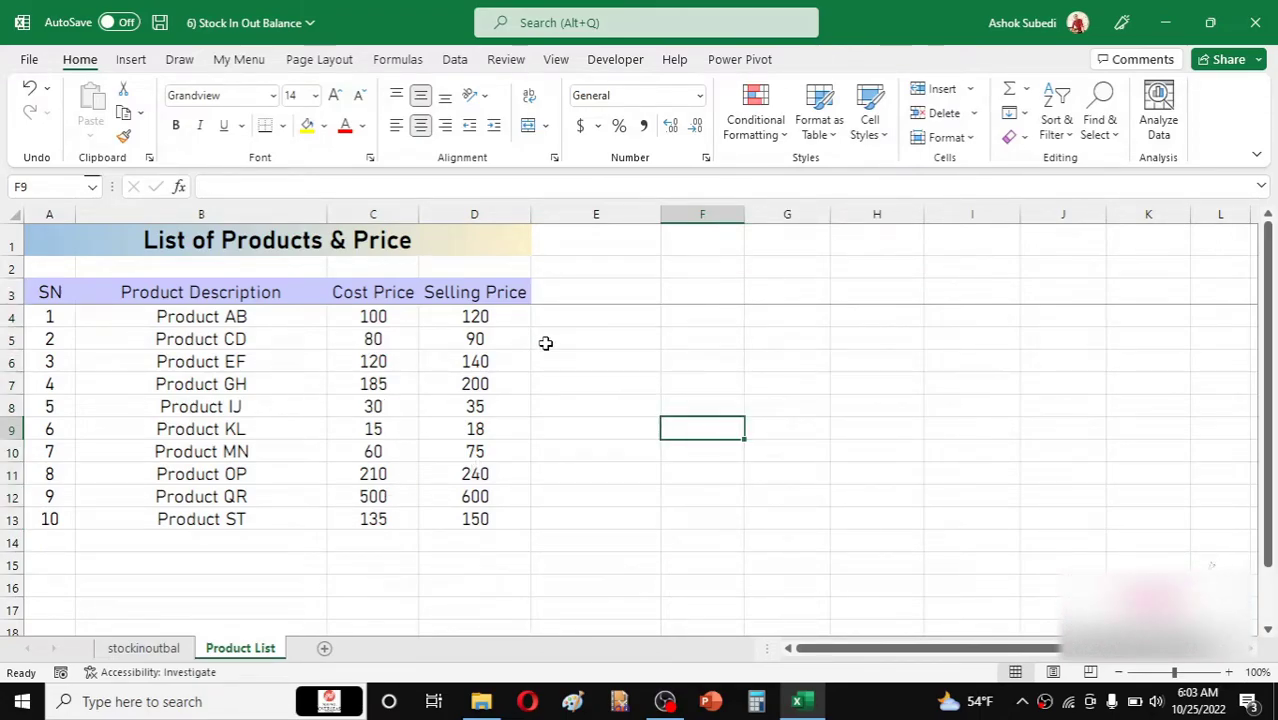
pyautogui.click(155, 649)
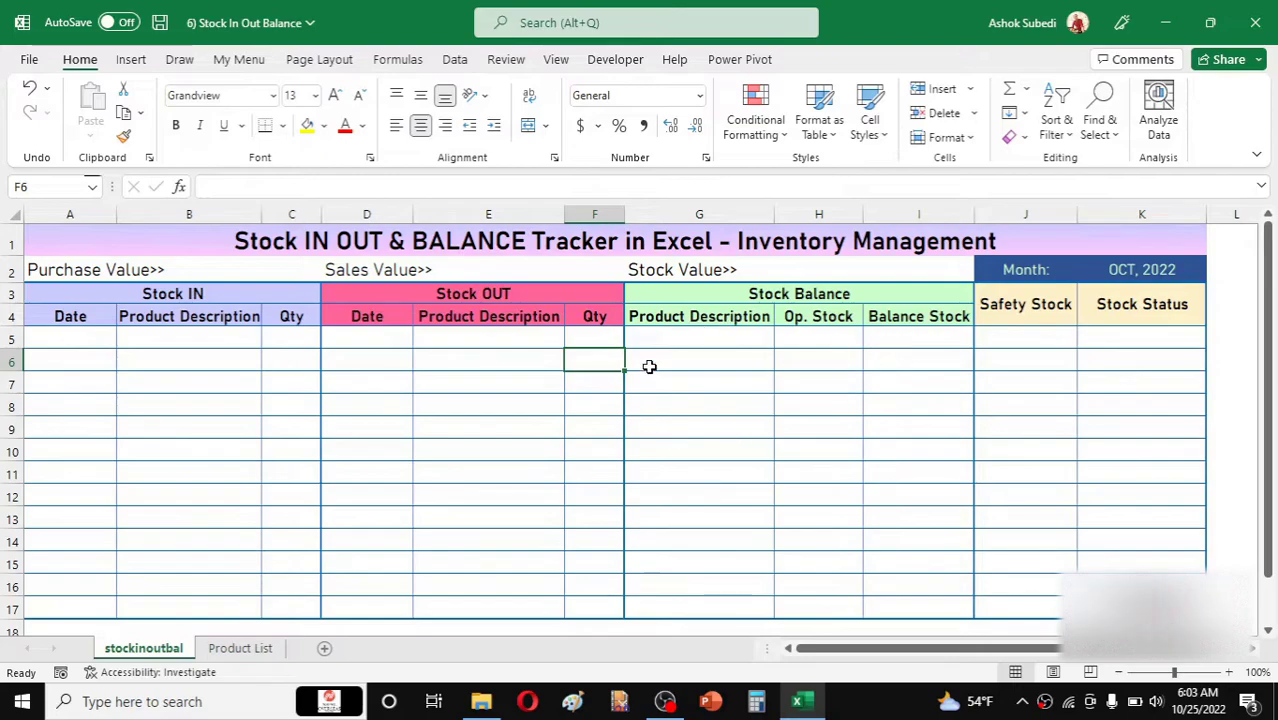
pyautogui.click(522, 489)
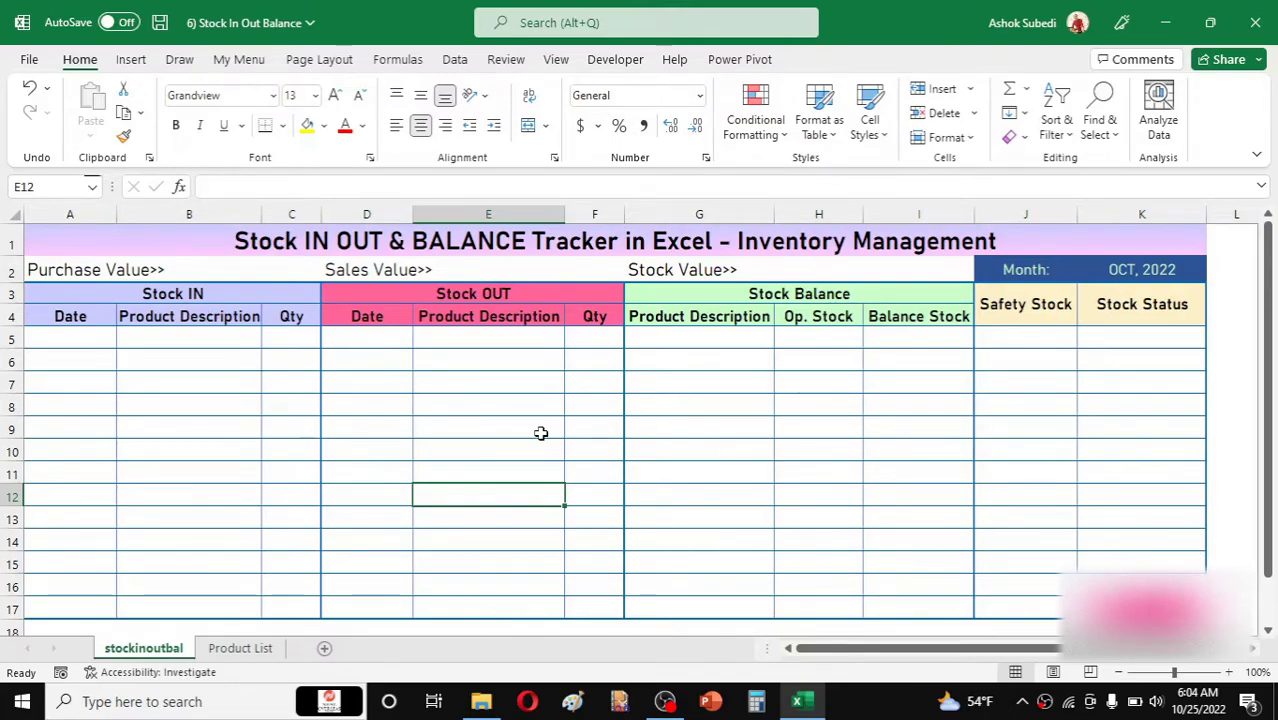
# Examine the Product List sheet's column headings, its product names in B4:B13 and the empty rows below them
pyautogui.click(238, 648)
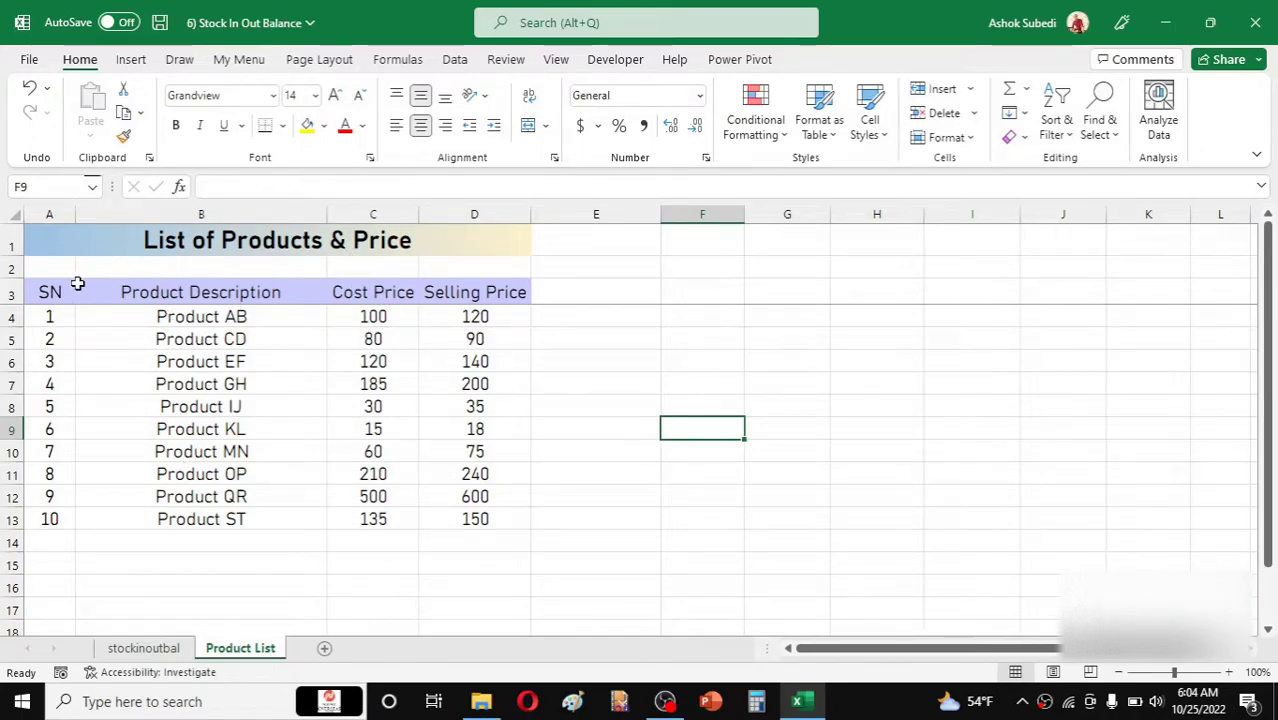
pyautogui.click(30, 288)
pyautogui.click(217, 298)
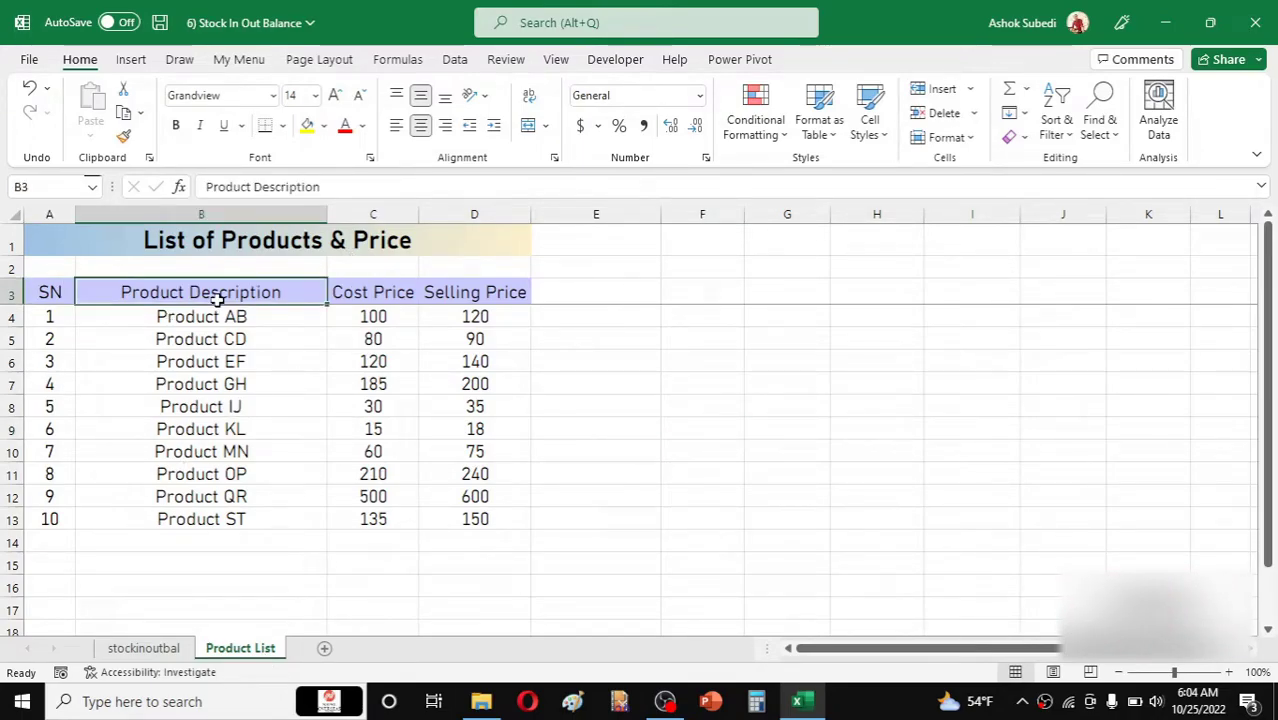
pyautogui.click(381, 283)
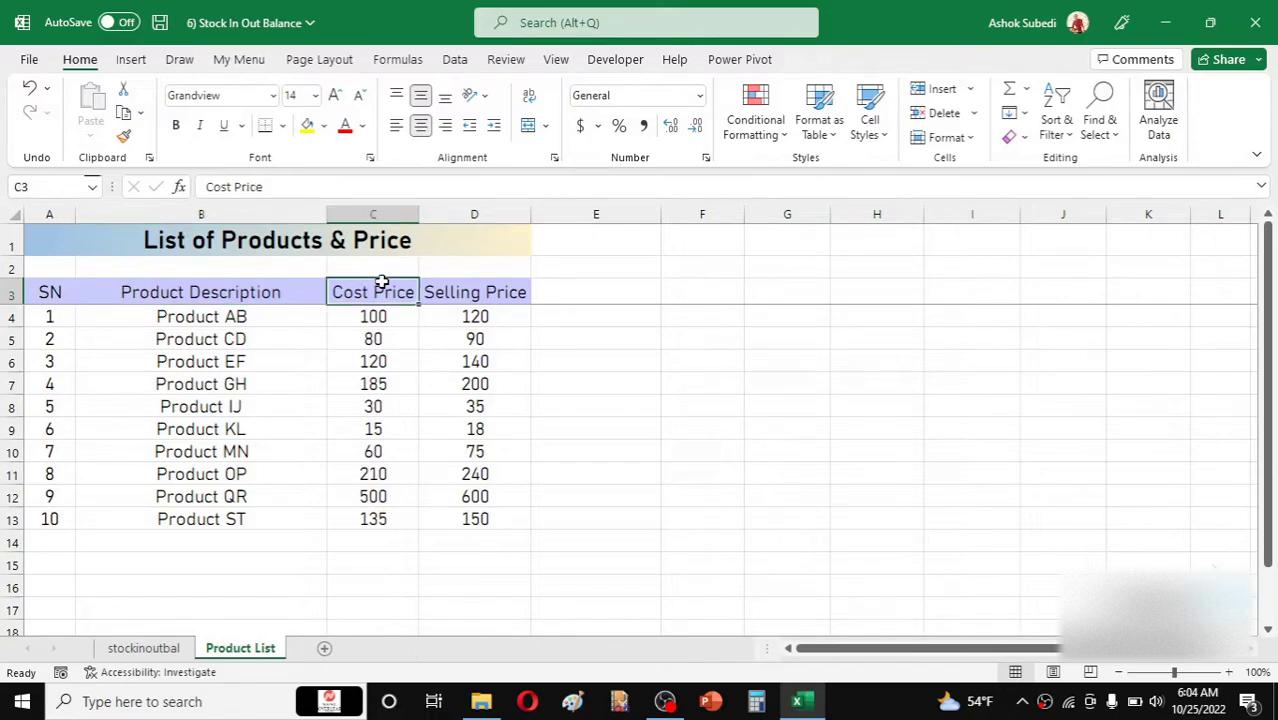
pyautogui.click(476, 304)
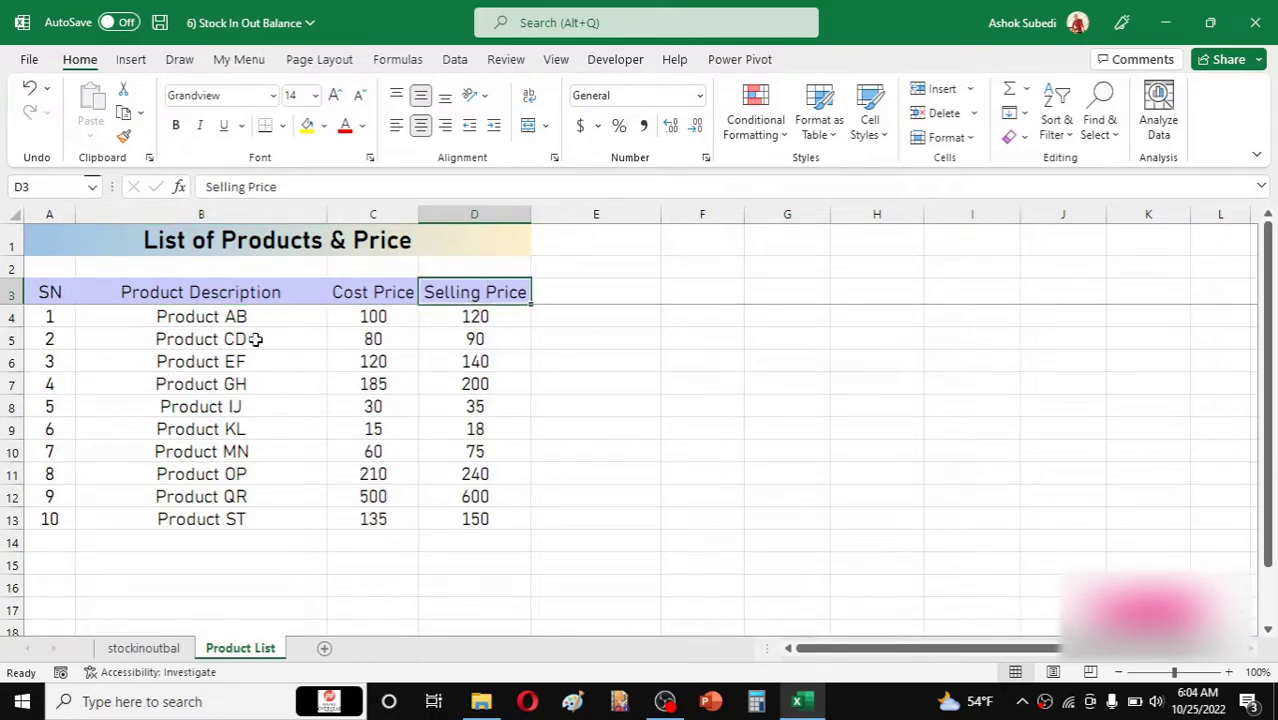
pyautogui.click(220, 322)
pyautogui.moveTo(220, 322); pyautogui.dragTo(205, 516)
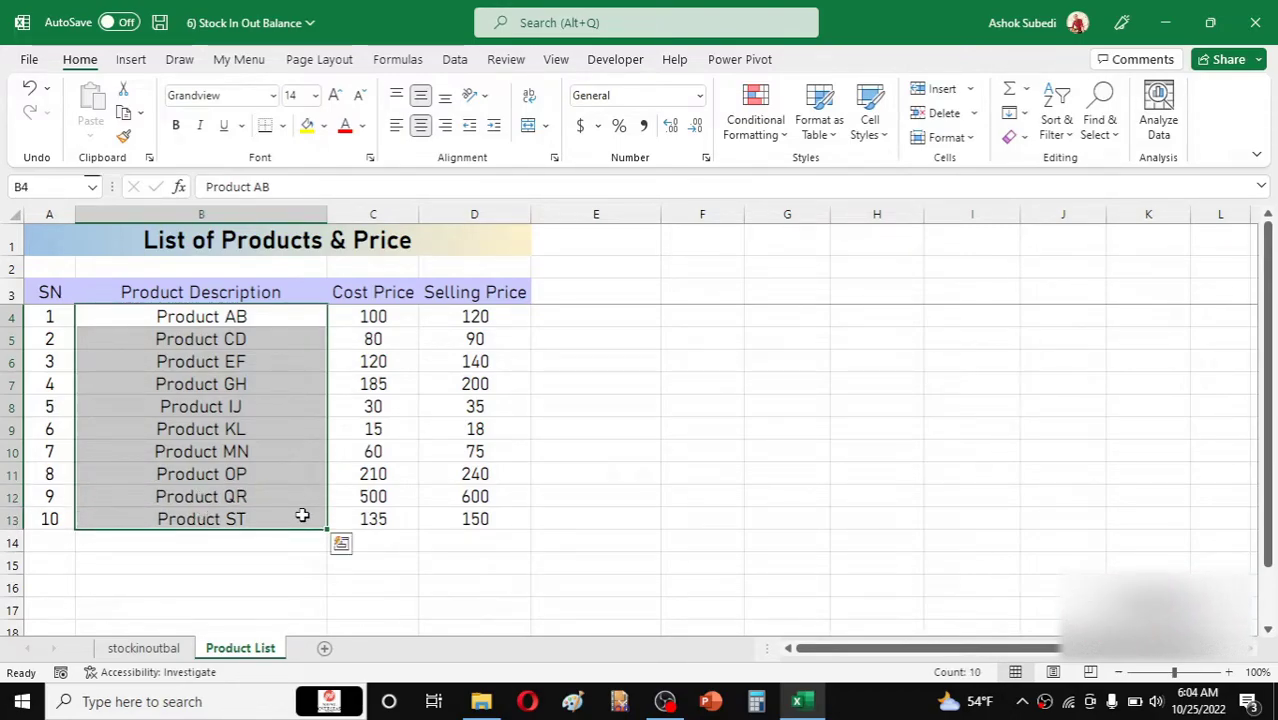
pyautogui.click(172, 542)
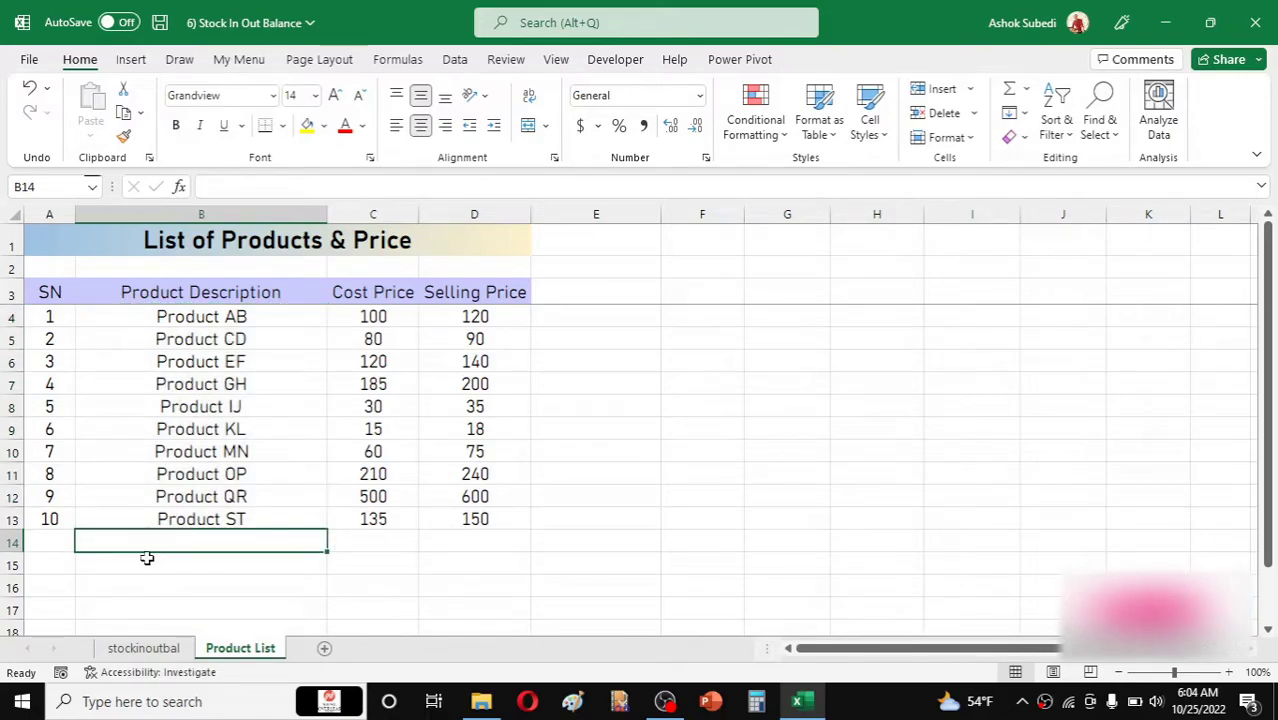
pyautogui.click(152, 562)
pyautogui.click(163, 580)
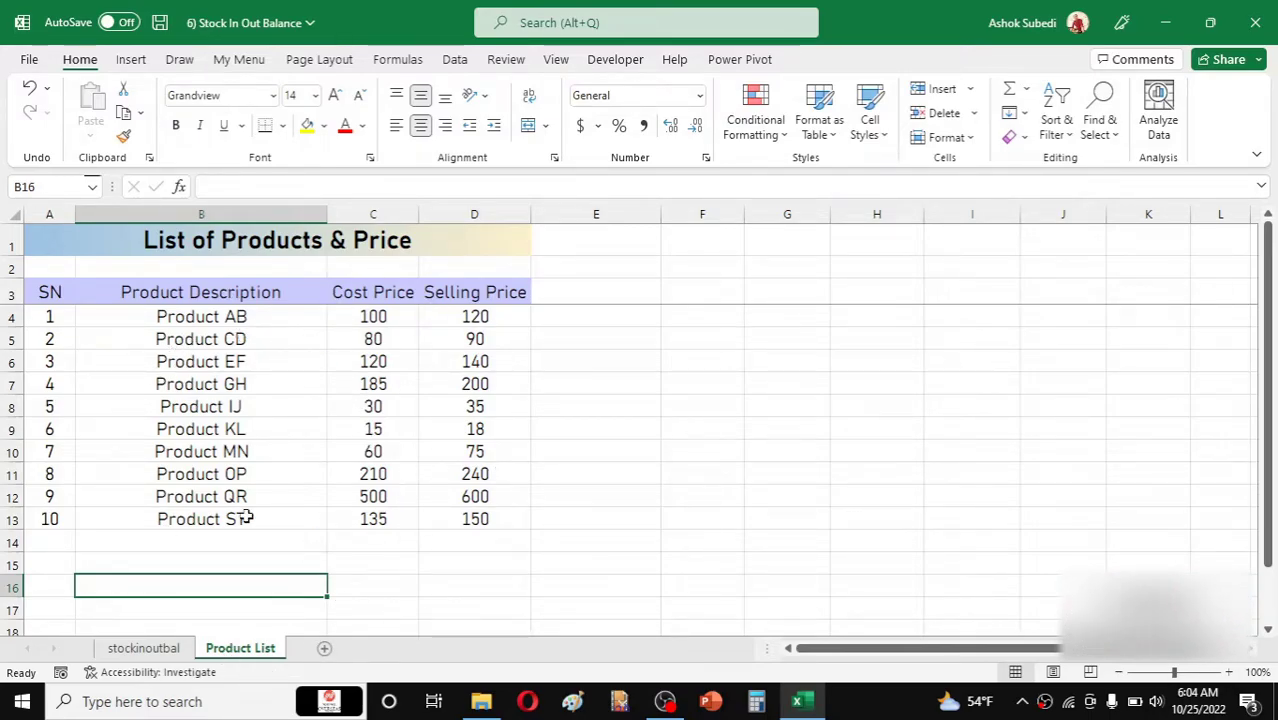
# Return to the stockinoutbal sheet and review the number format choices for the Stock IN and Stock OUT Date cells
pyautogui.click(157, 650)
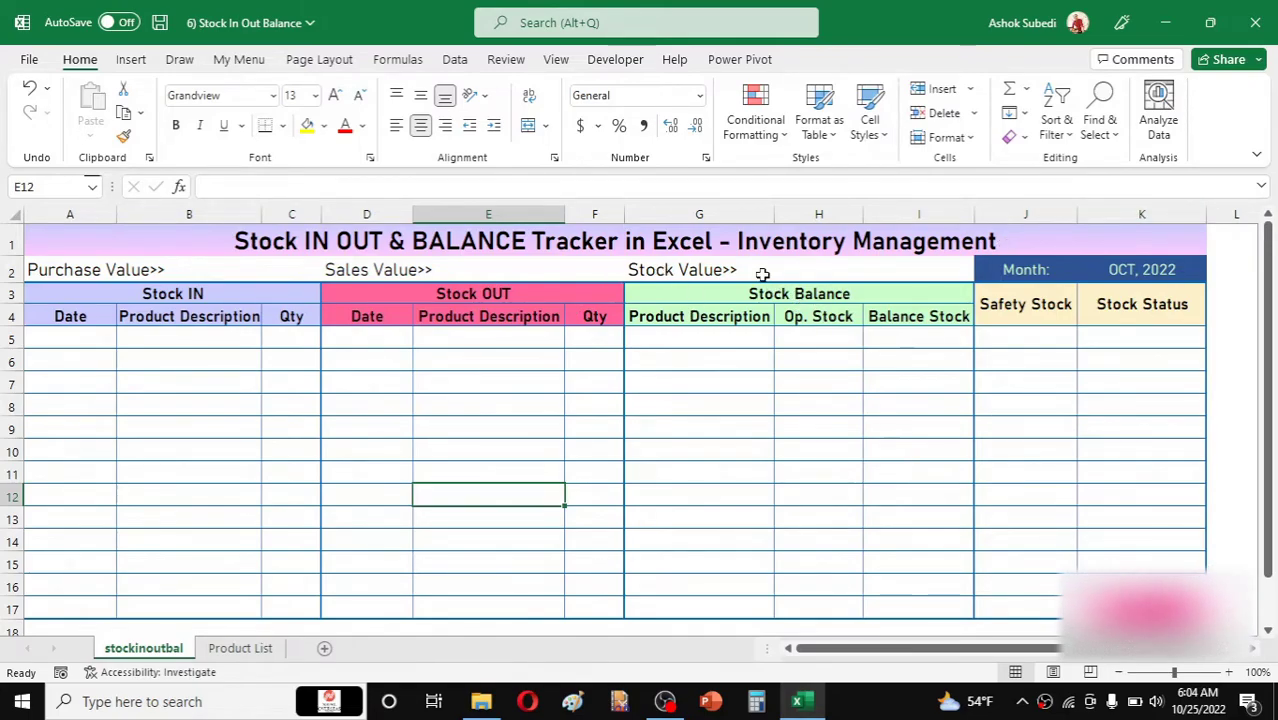
pyautogui.click(662, 343)
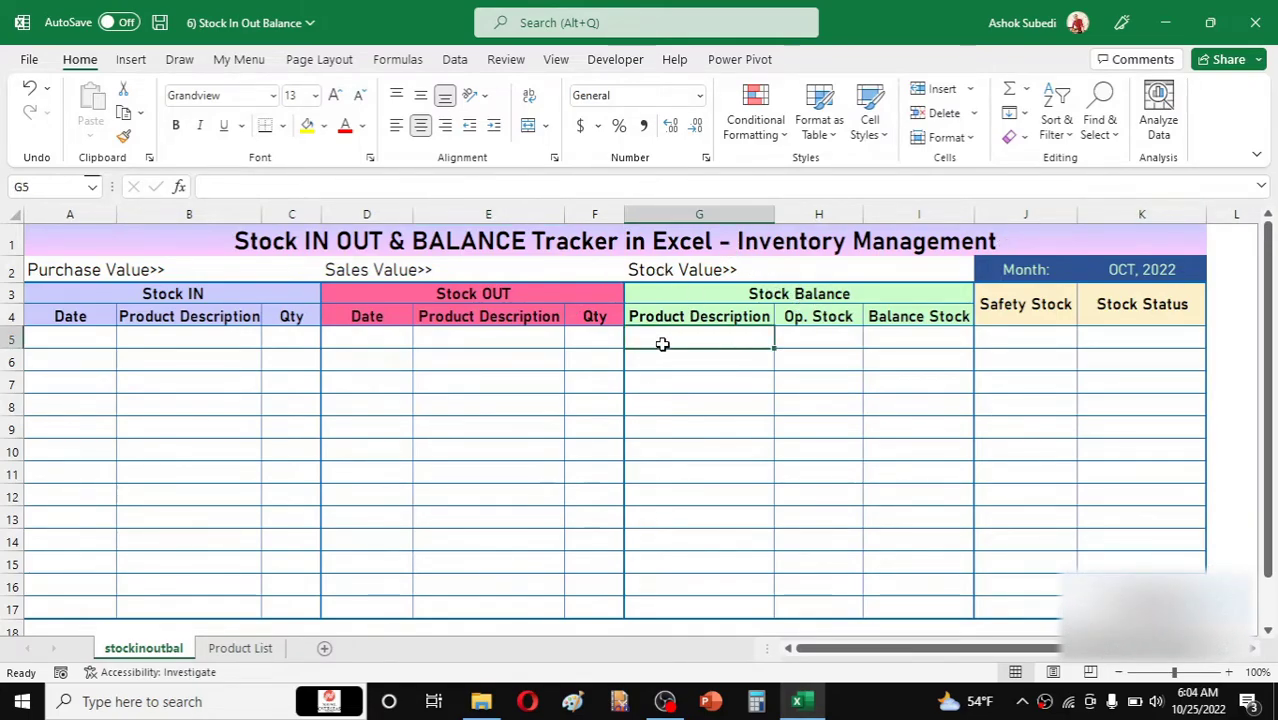
pyautogui.click(602, 420)
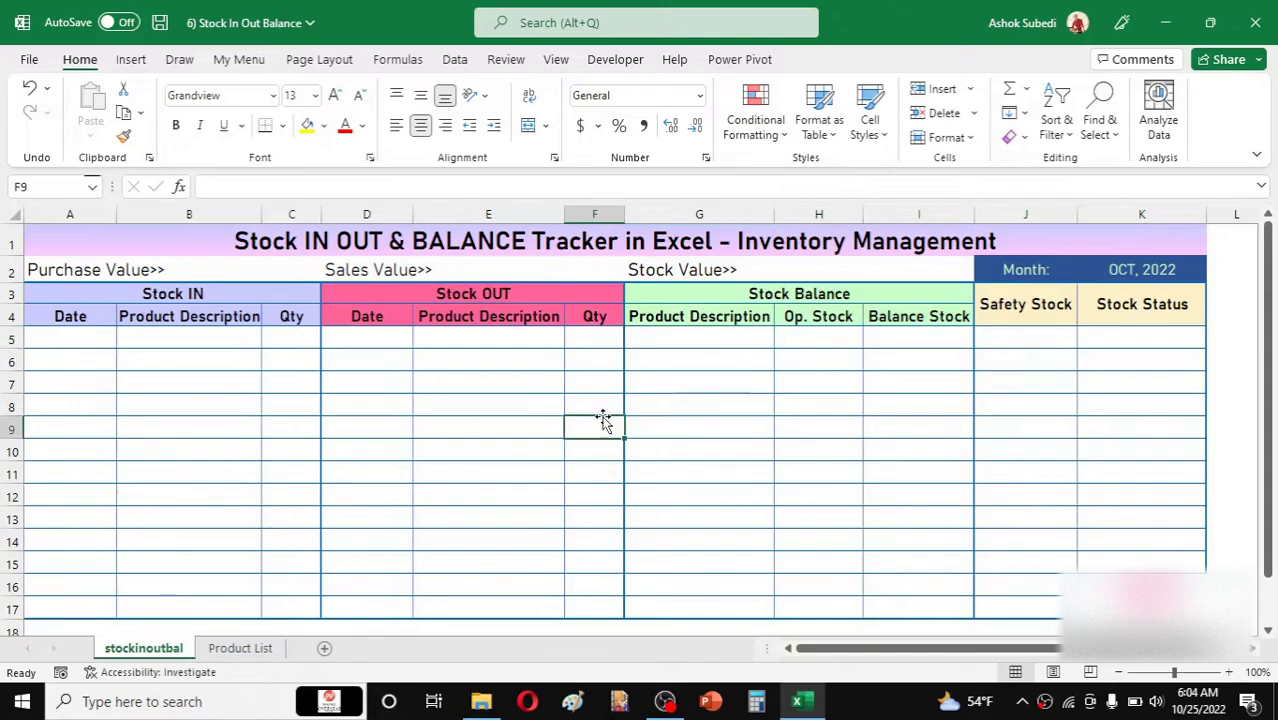
pyautogui.click(496, 390)
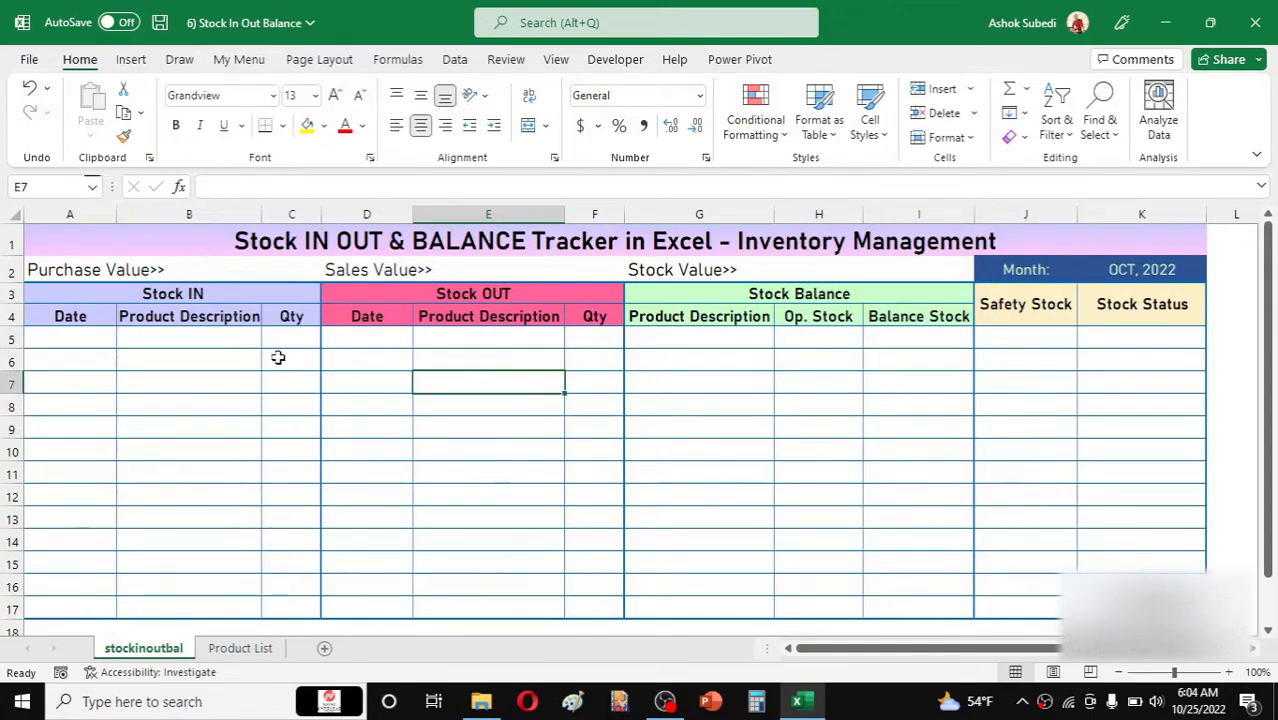
pyautogui.moveTo(90, 338); pyautogui.dragTo(82, 596)
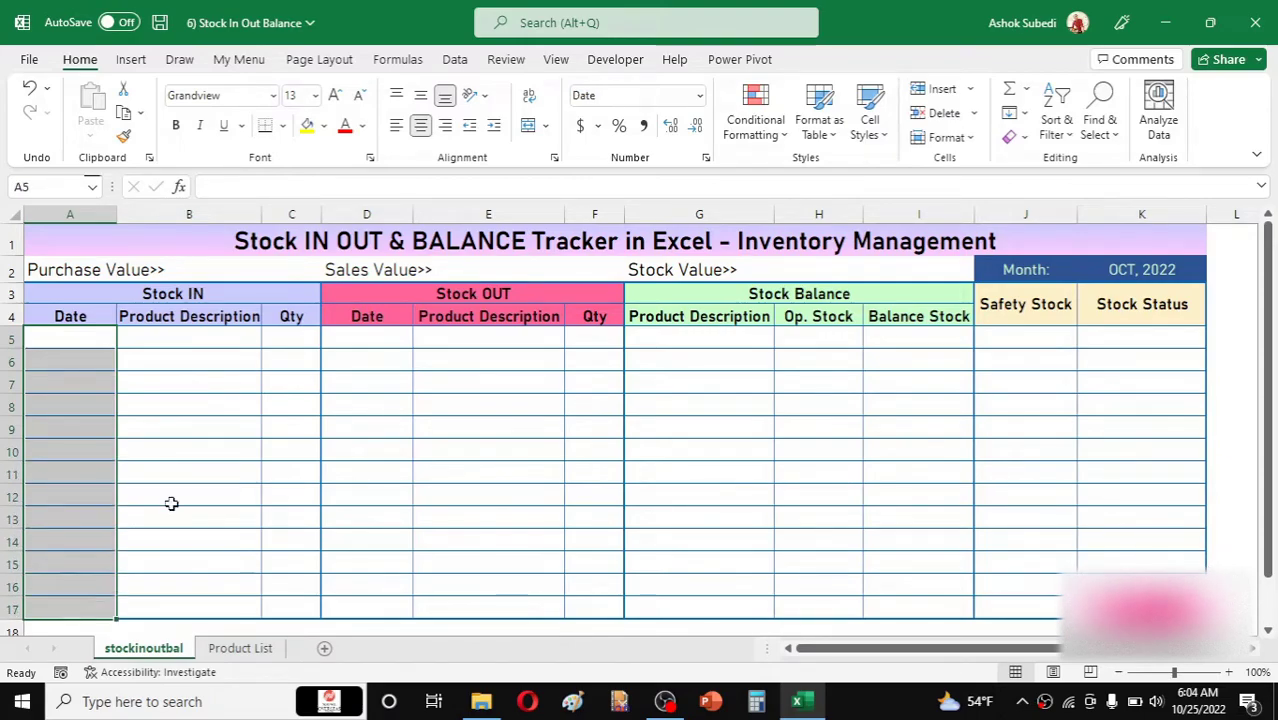
pyautogui.click(190, 476)
pyautogui.moveTo(90, 338); pyautogui.dragTo(87, 606)
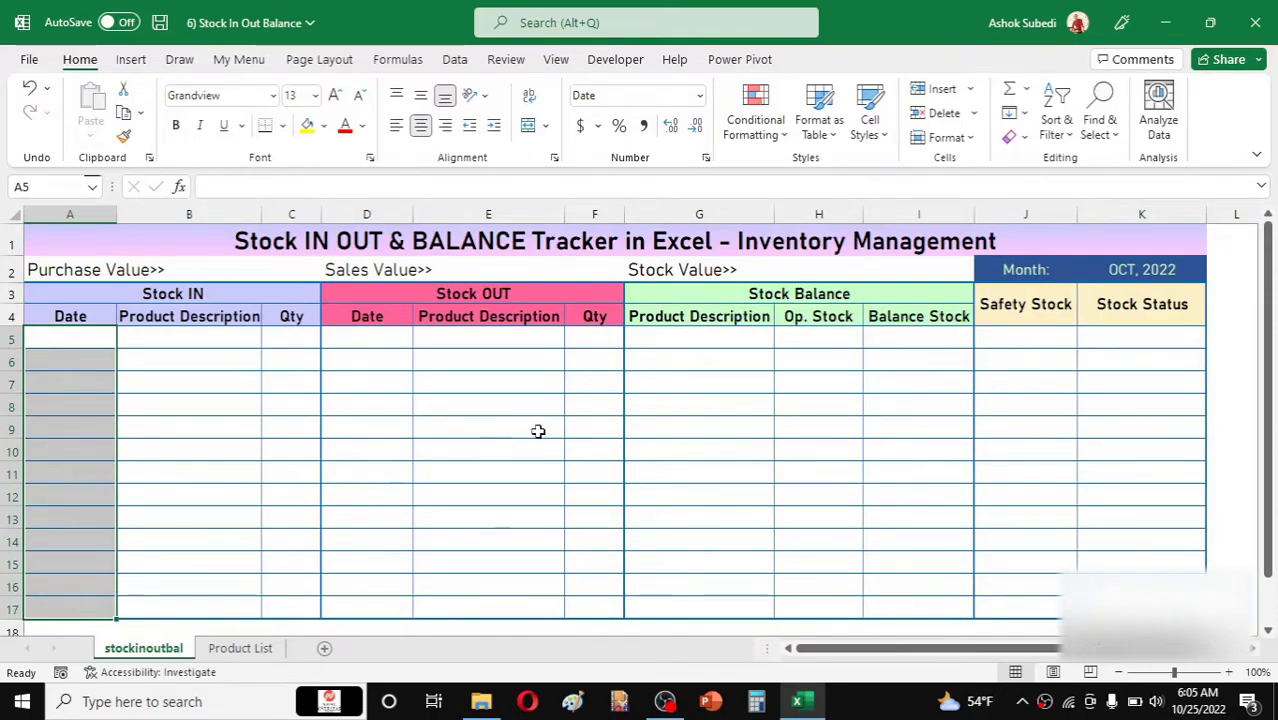
pyautogui.moveTo(381, 337); pyautogui.dragTo(375, 558)
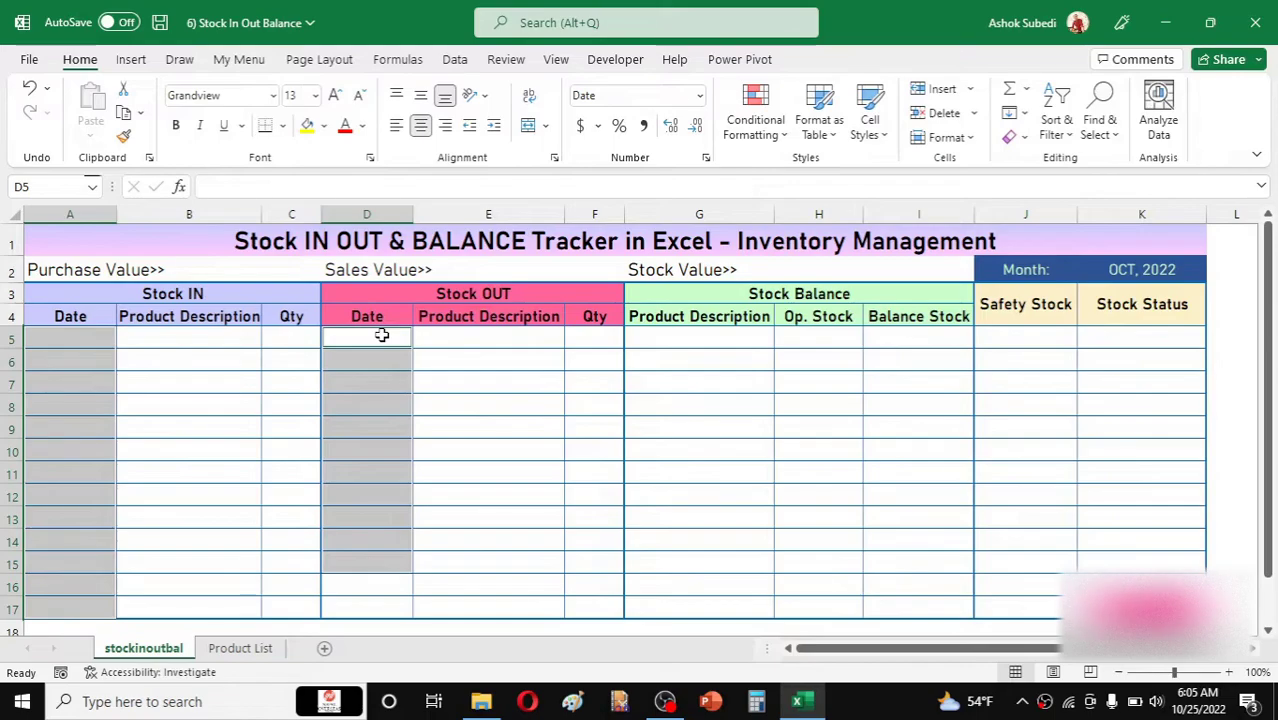
pyautogui.moveTo(381, 336); pyautogui.dragTo(373, 600)
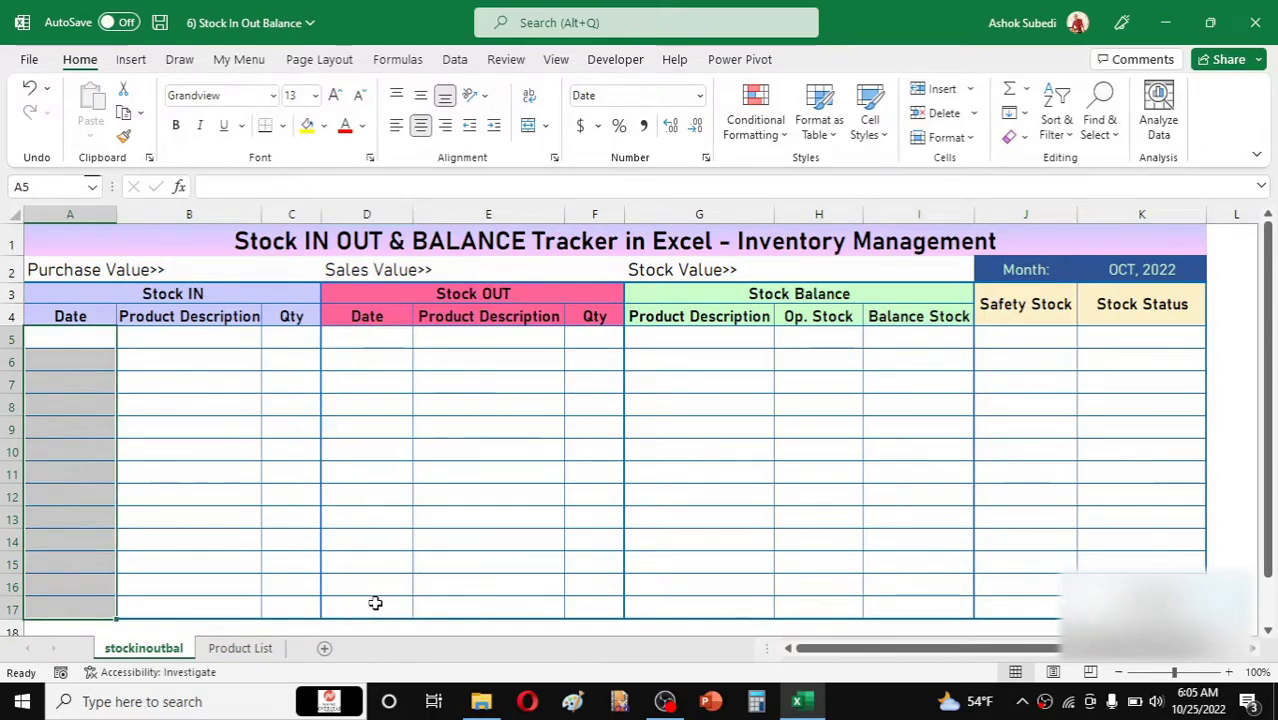
pyautogui.click(370, 494)
pyautogui.moveTo(97, 345); pyautogui.dragTo(85, 605)
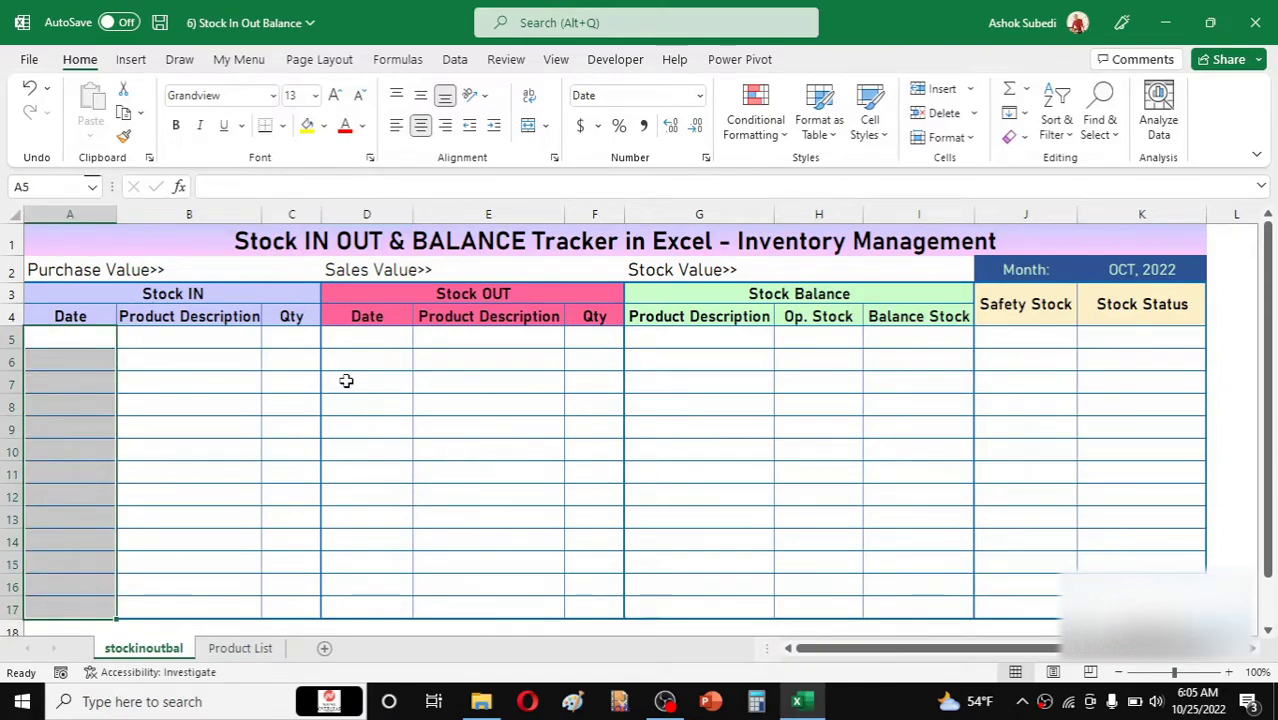
pyautogui.moveTo(381, 337); pyautogui.dragTo(396, 589)
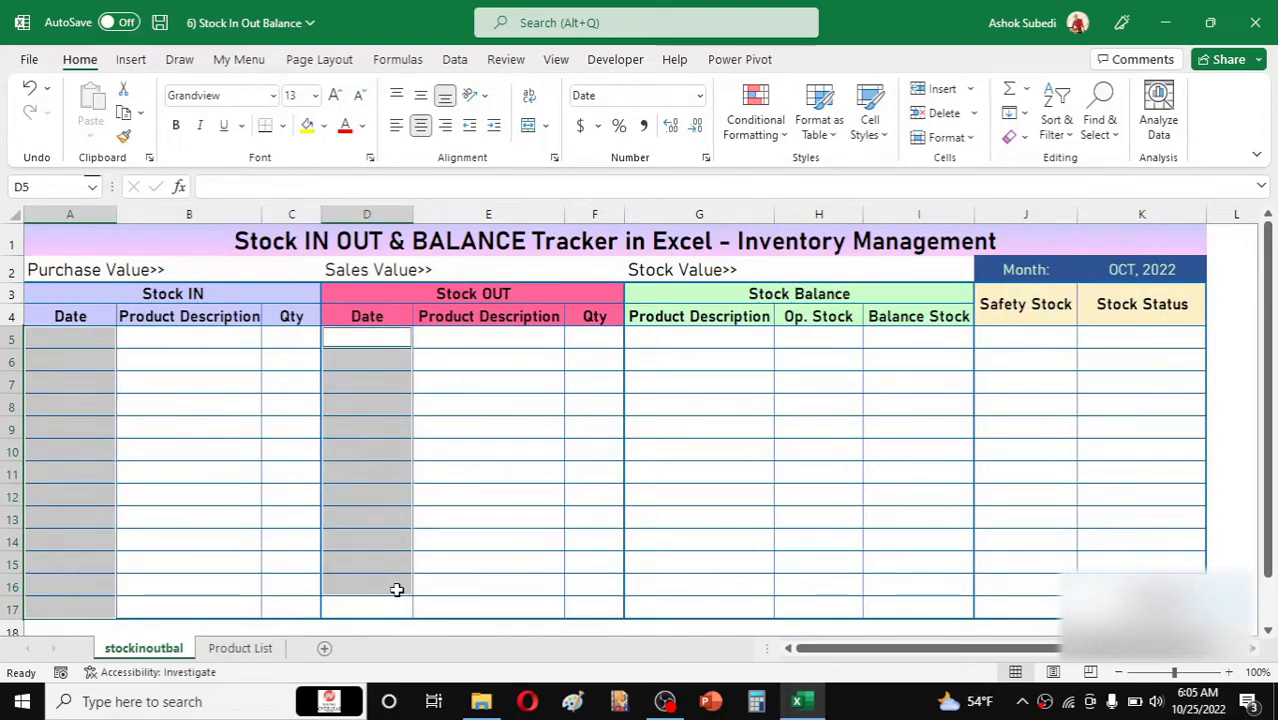
pyautogui.click(700, 96)
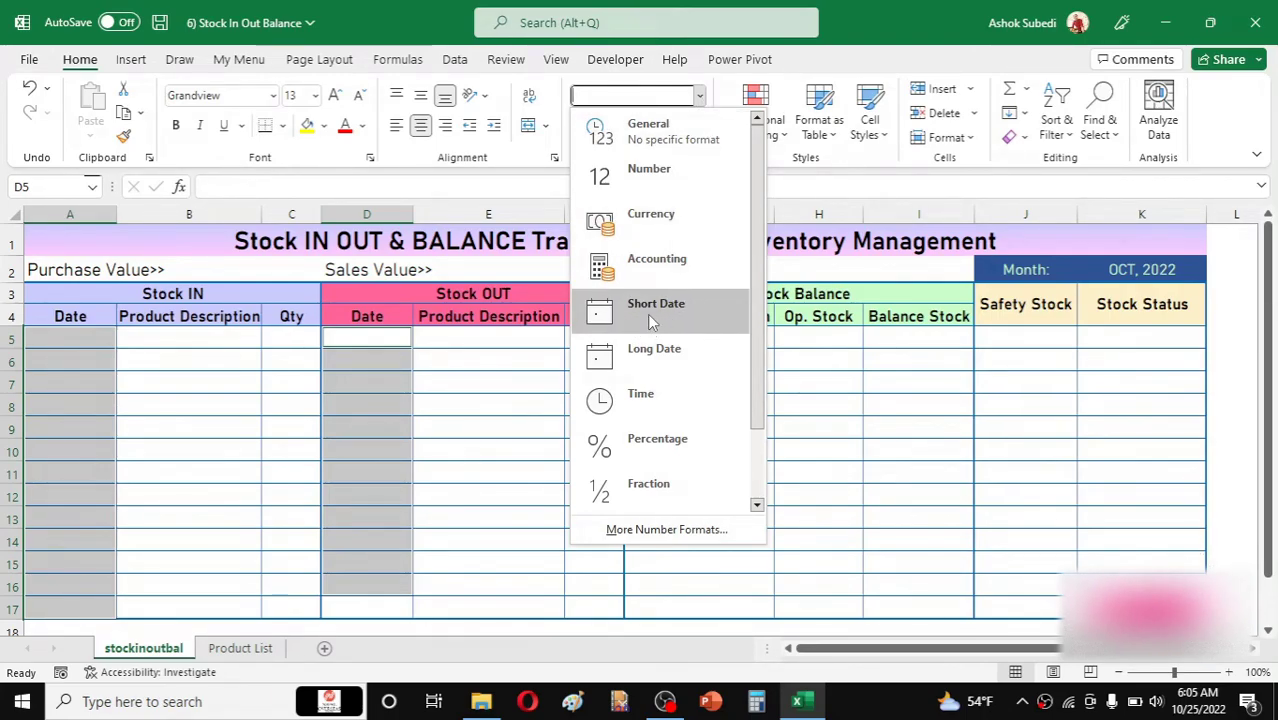
pyautogui.click(484, 349)
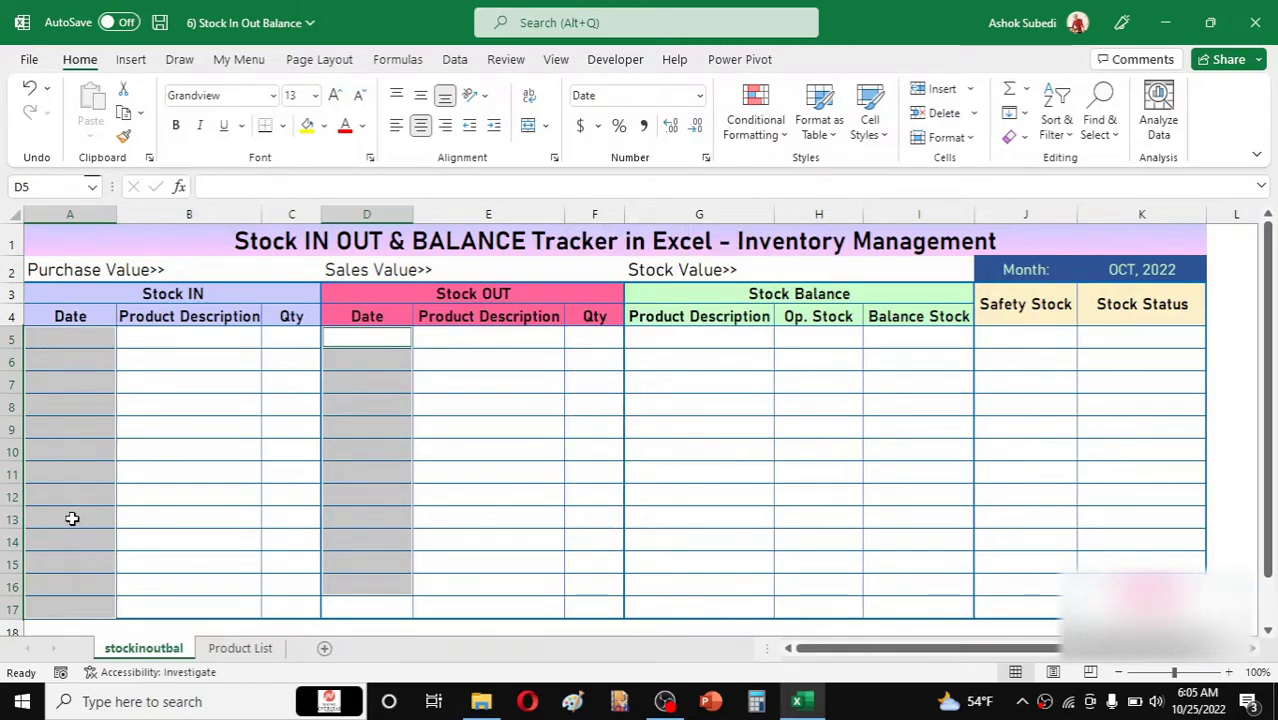
pyautogui.click(506, 443)
# Enter the date 10/25/2022 in the first Stock IN row, cell A5
pyautogui.click(68, 338)
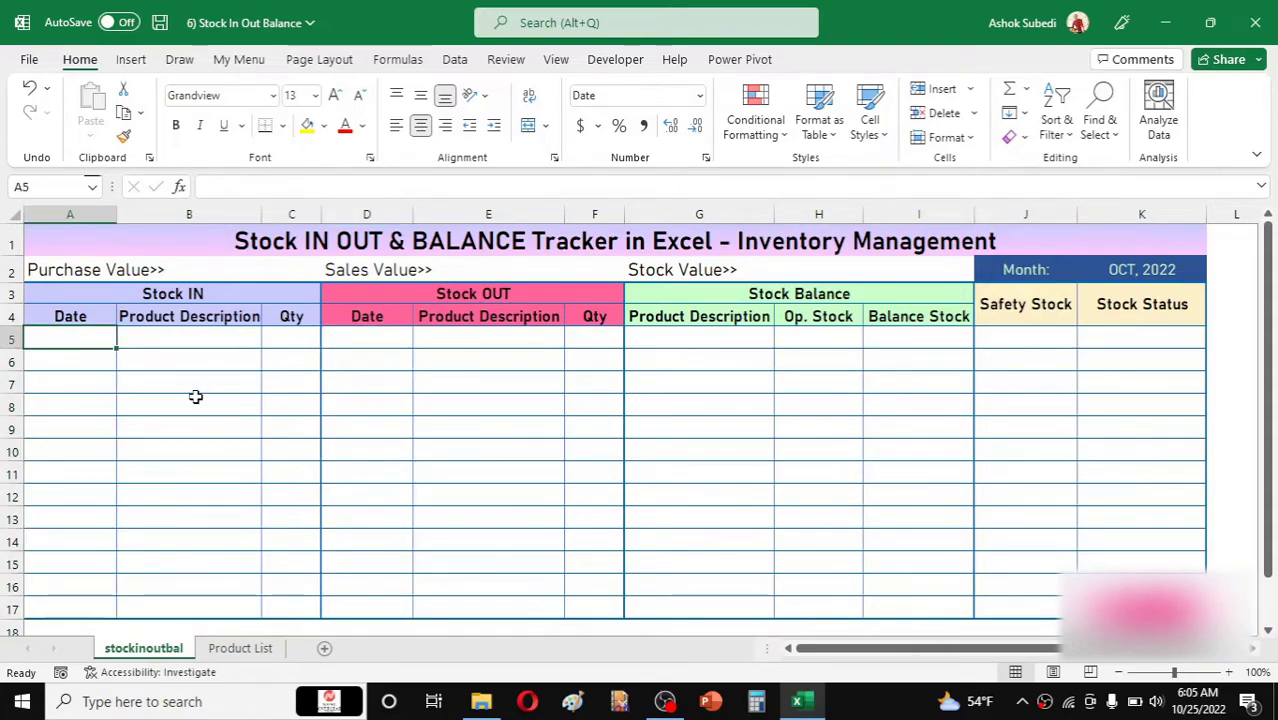
pyautogui.write('10/25')
pyautogui.press('Return')
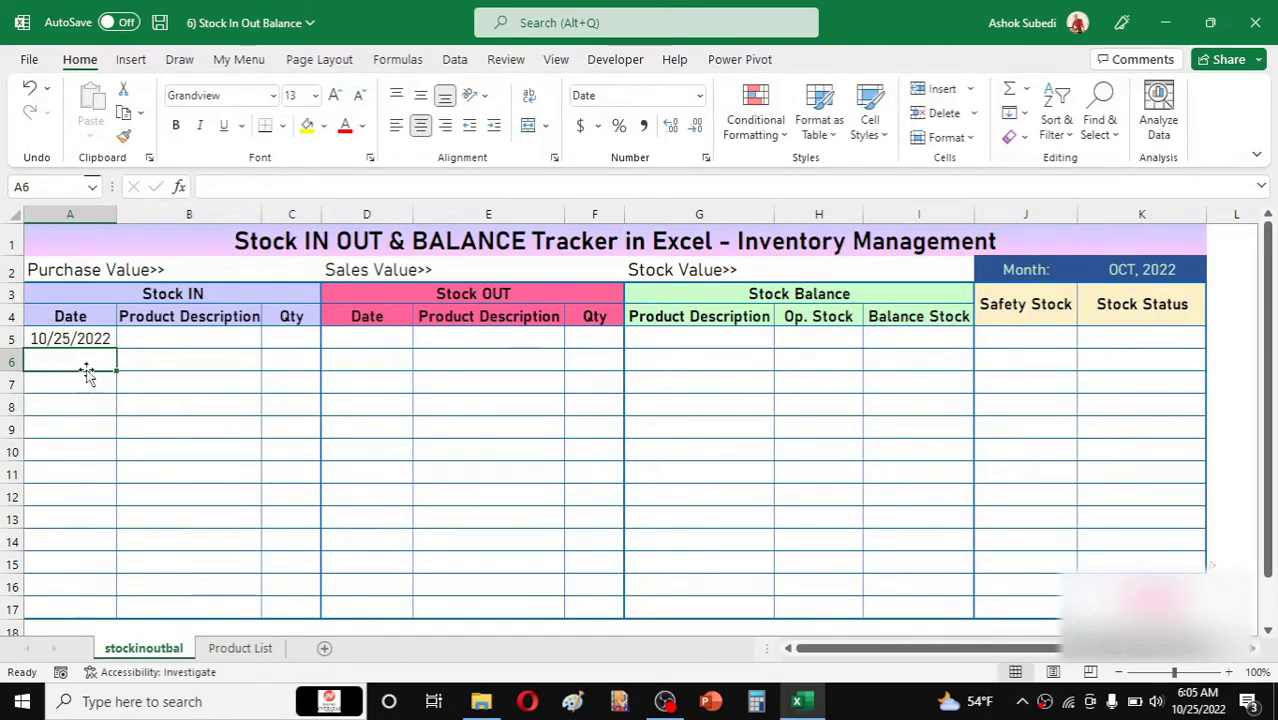
# Start a data validation rule for the Stock IN Product Description cells B5:B17, allowing List entries
pyautogui.click(224, 340)
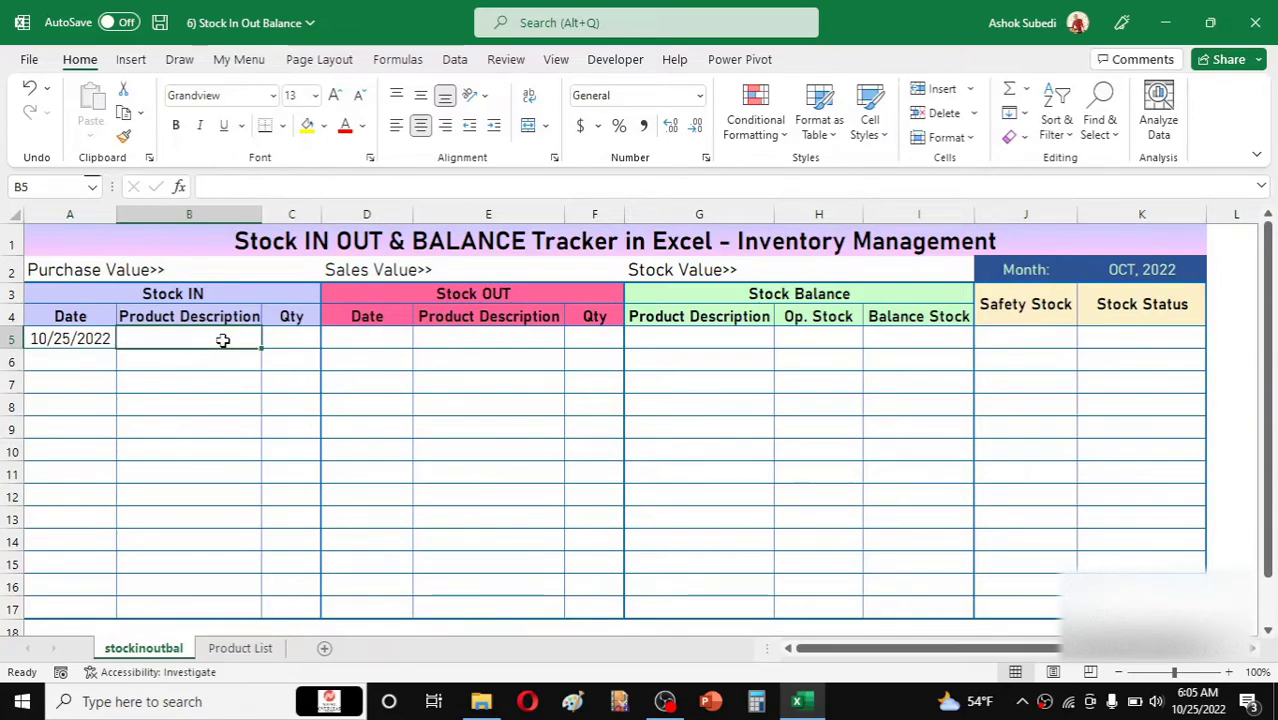
pyautogui.click(240, 648)
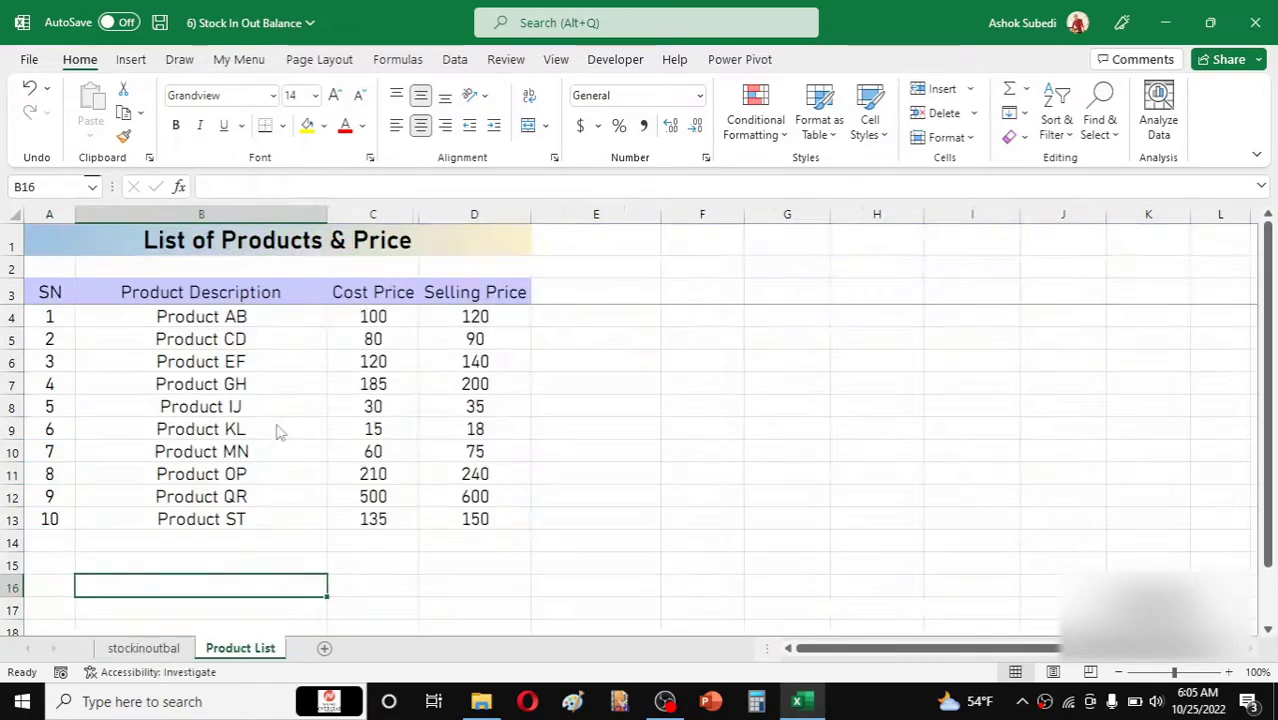
pyautogui.click(140, 649)
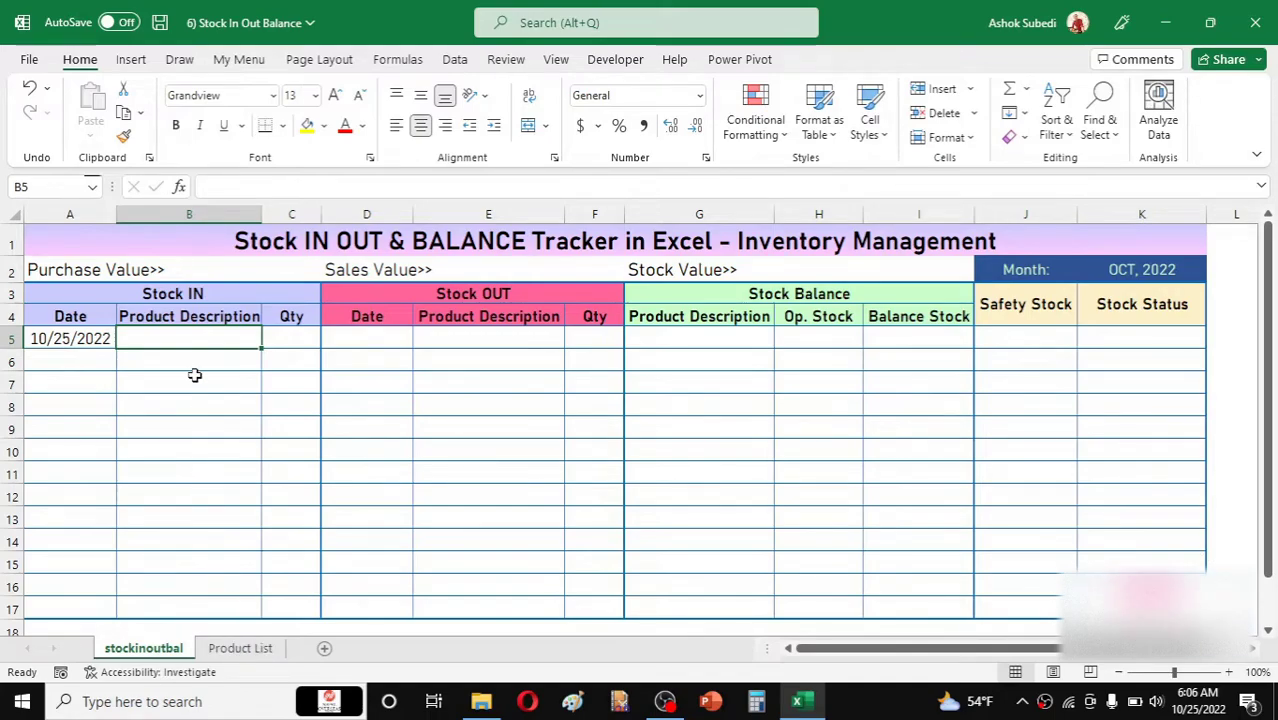
pyautogui.moveTo(200, 337); pyautogui.dragTo(180, 608)
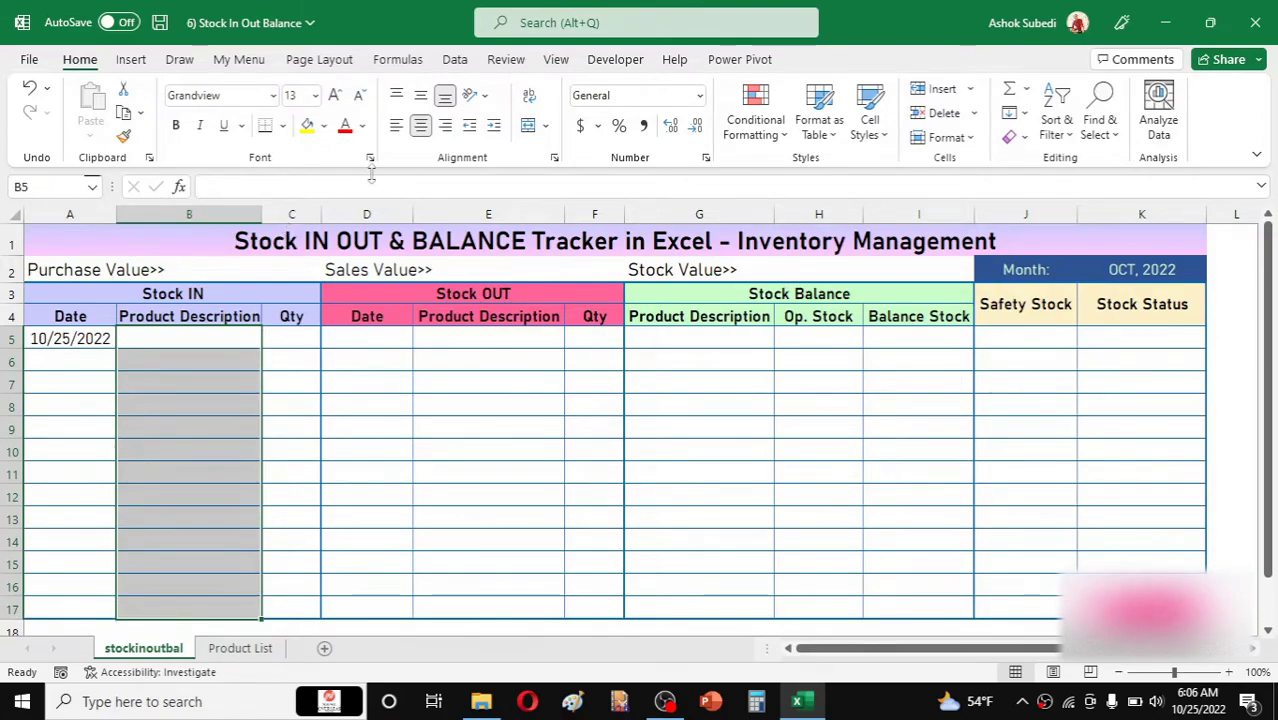
pyautogui.click(462, 63)
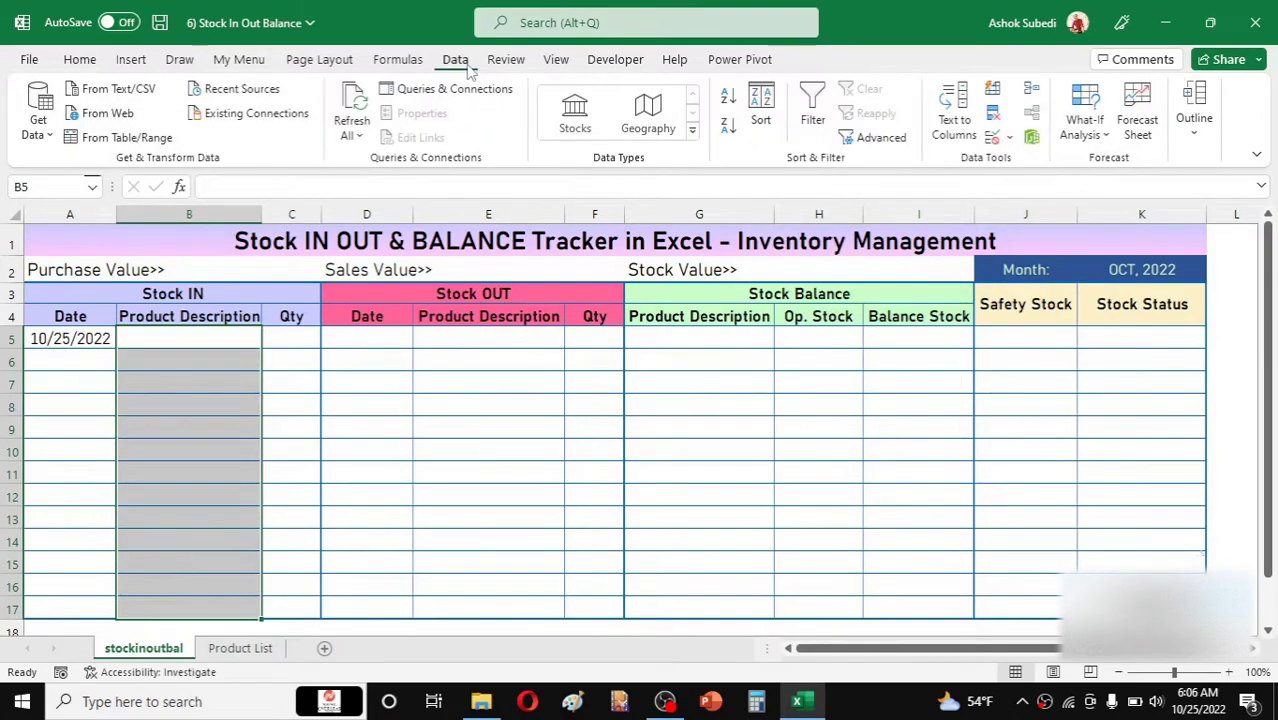
pyautogui.click(1010, 139)
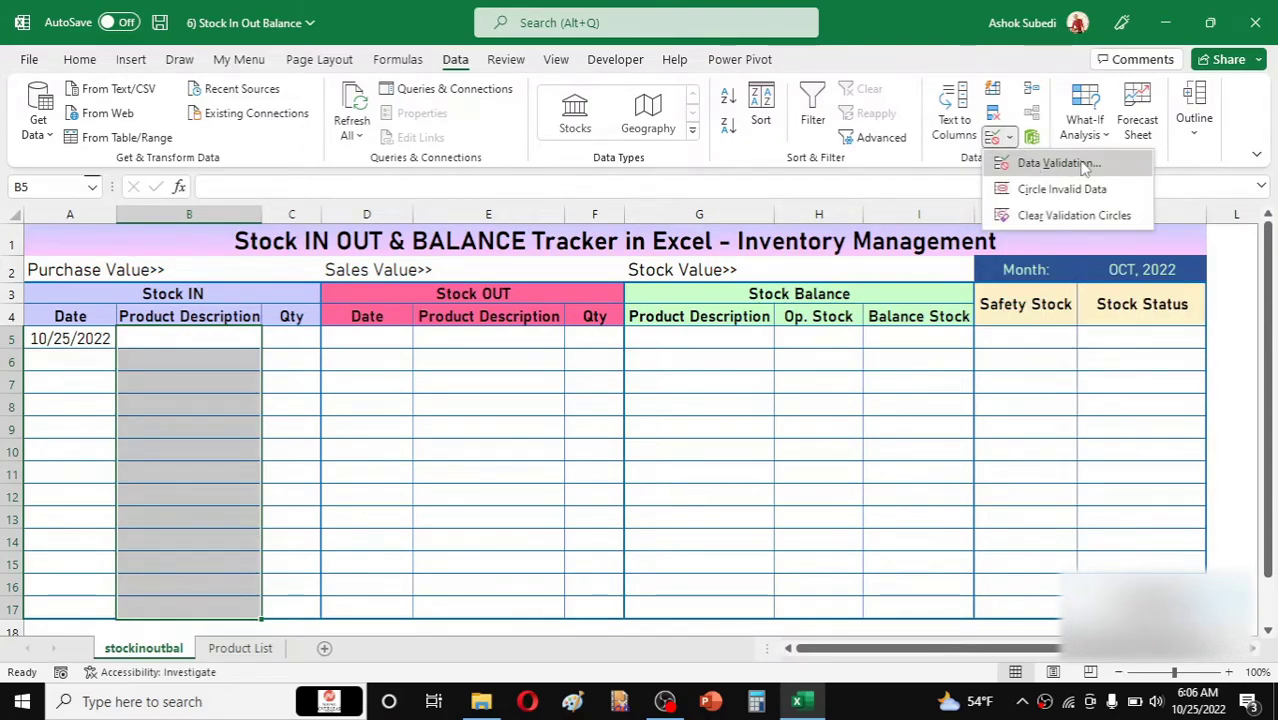
pyautogui.click(1050, 166)
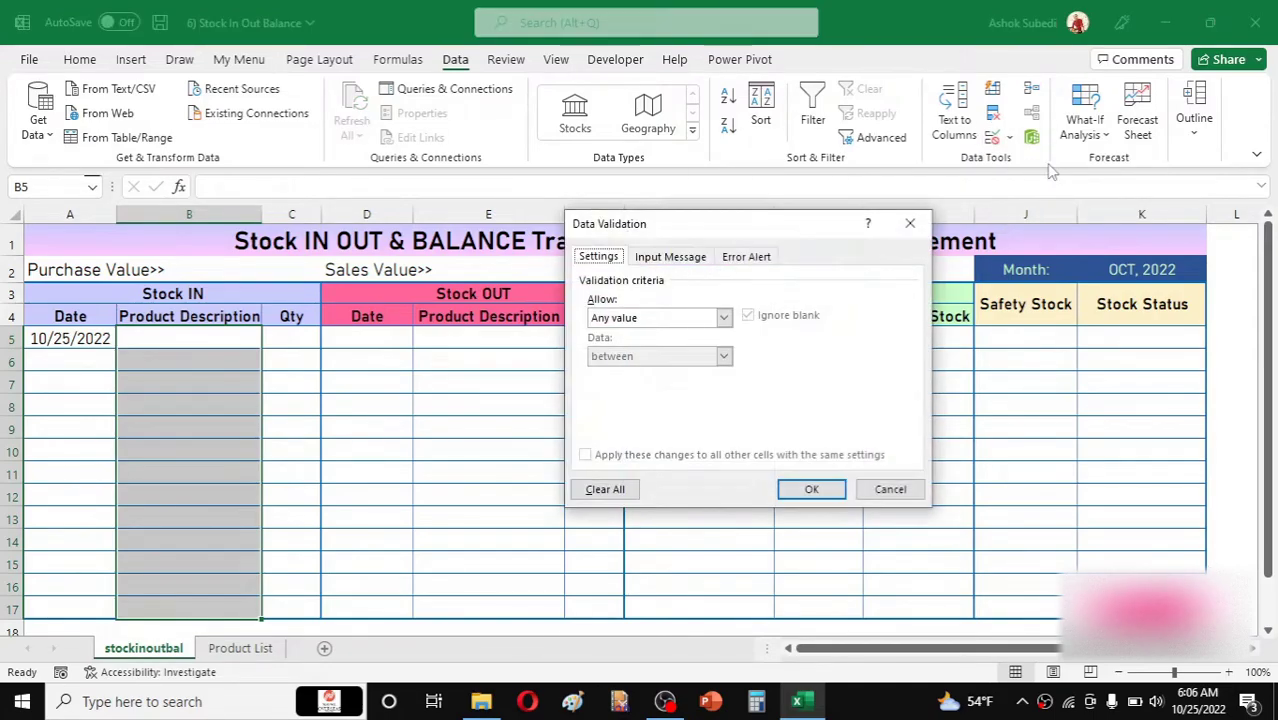
pyautogui.moveTo(706, 229); pyautogui.dragTo(747, 216)
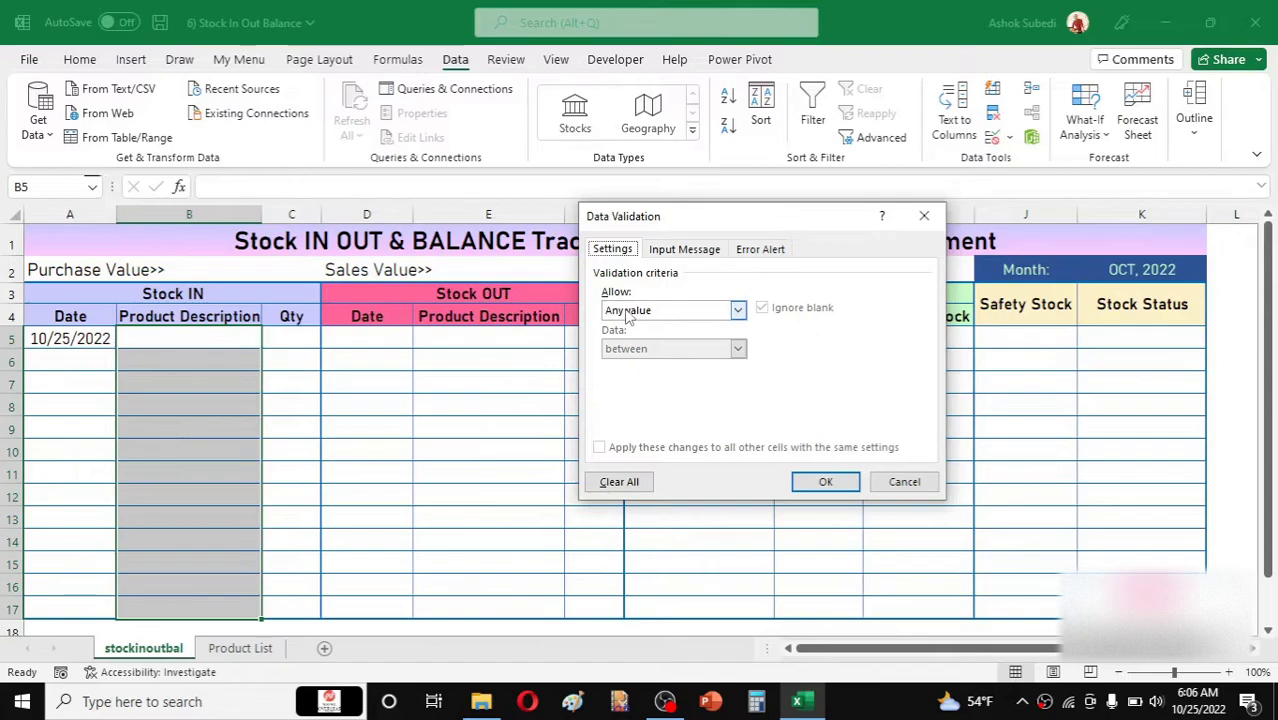
pyautogui.click(741, 312)
pyautogui.click(740, 311)
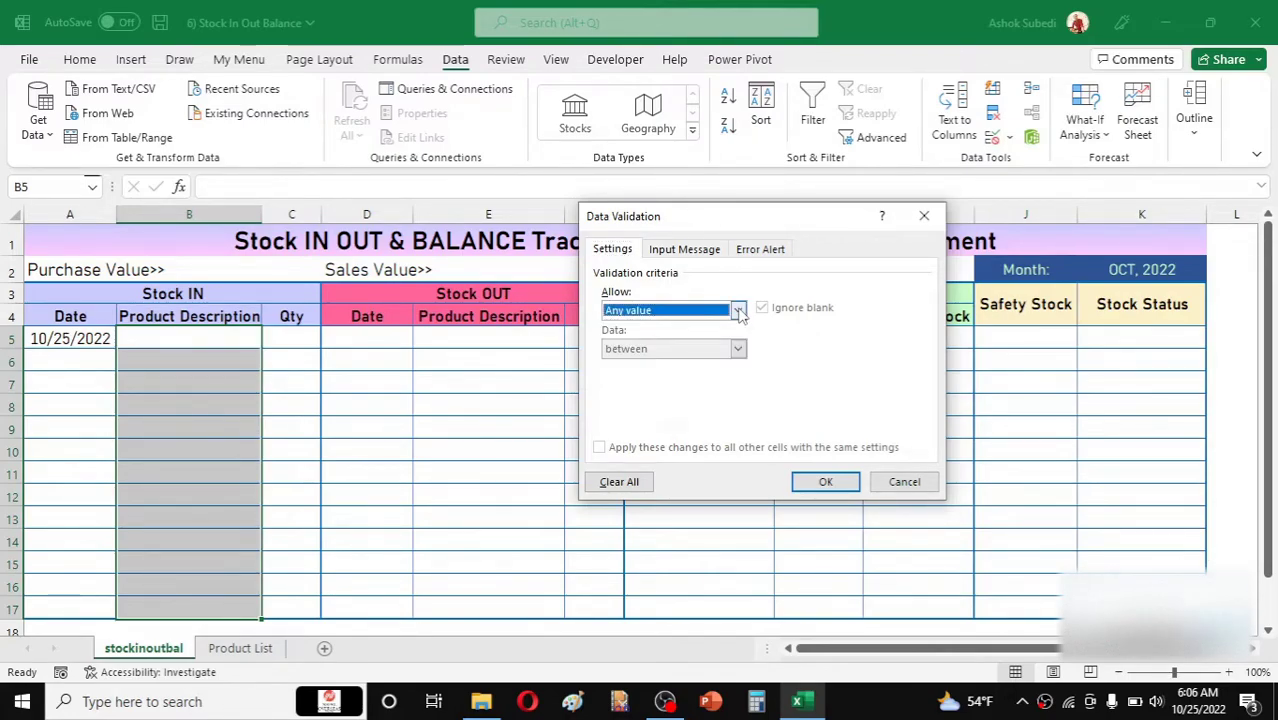
pyautogui.click(740, 311)
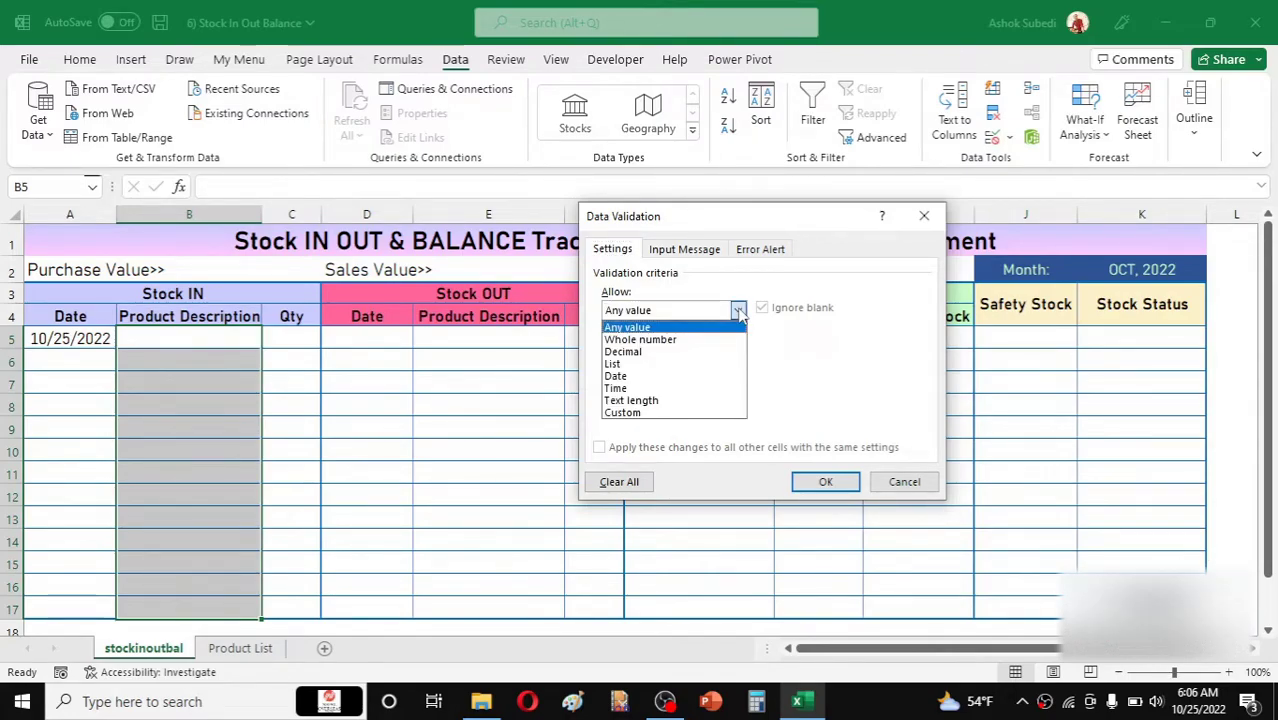
pyautogui.click(621, 366)
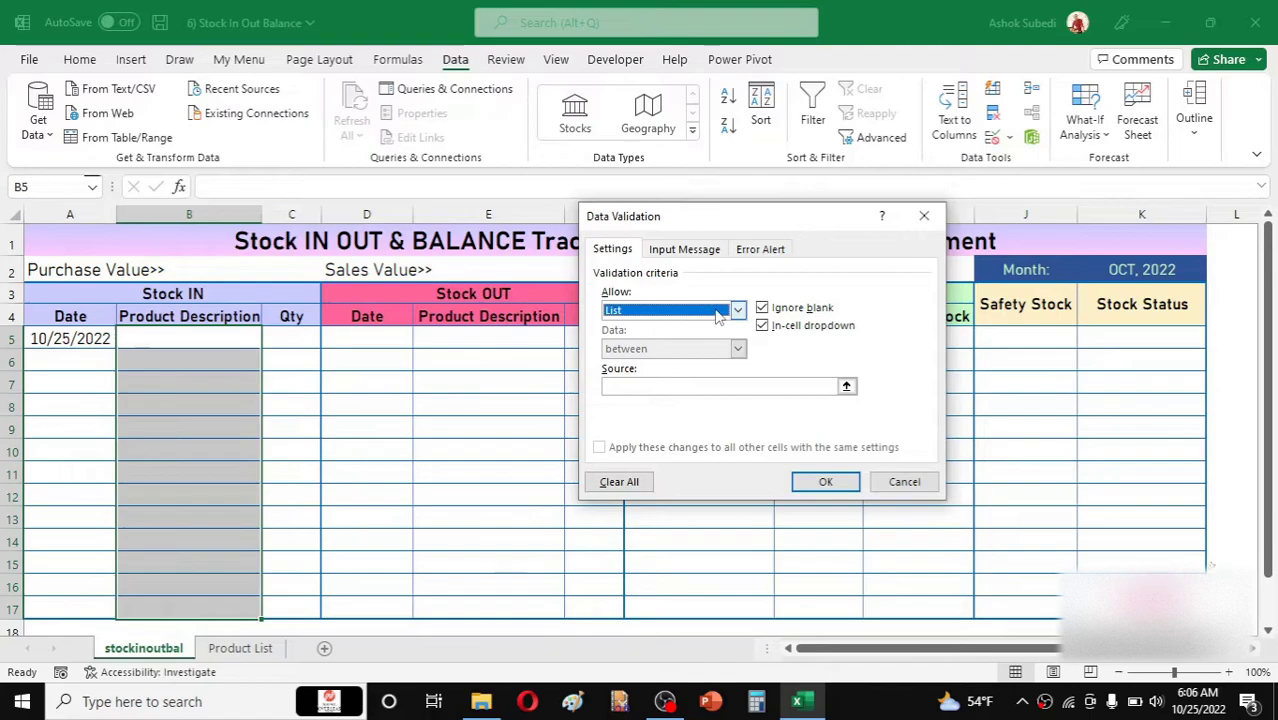
# Set the validation list's source to B4:B17 of the Product List sheet, including the spare rows, and apply the rule
pyautogui.click(626, 386)
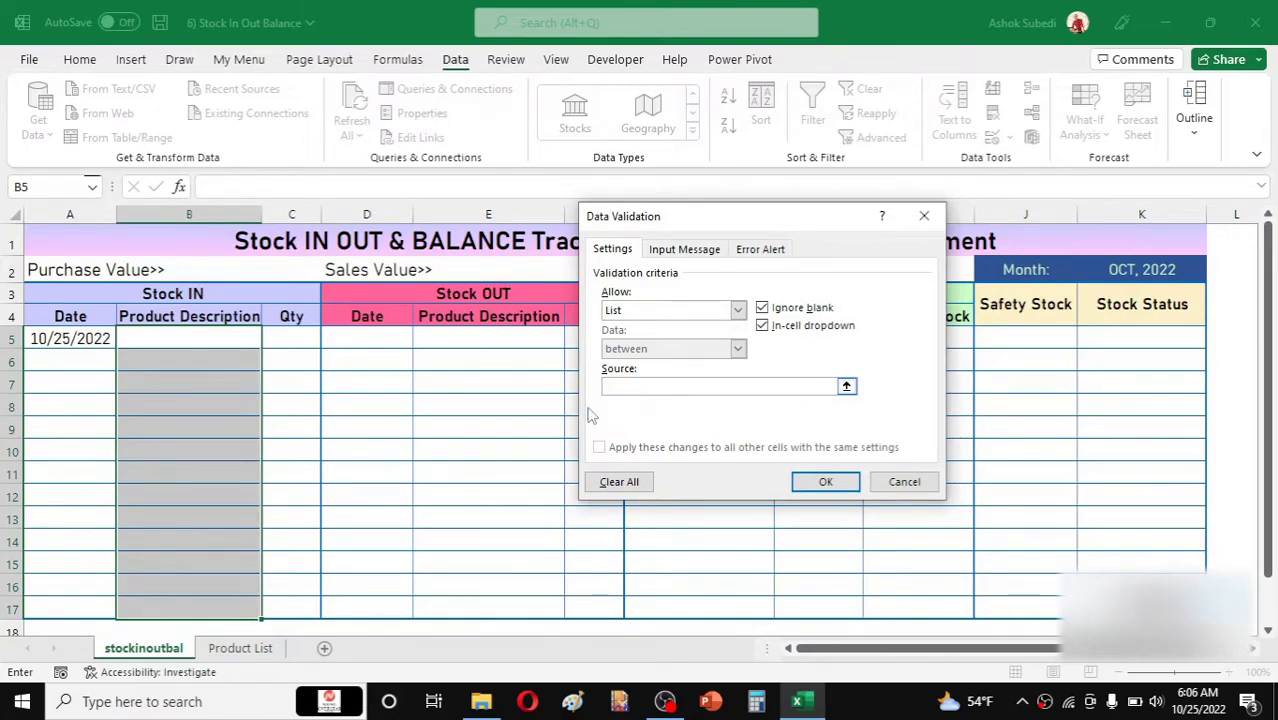
pyautogui.click(253, 649)
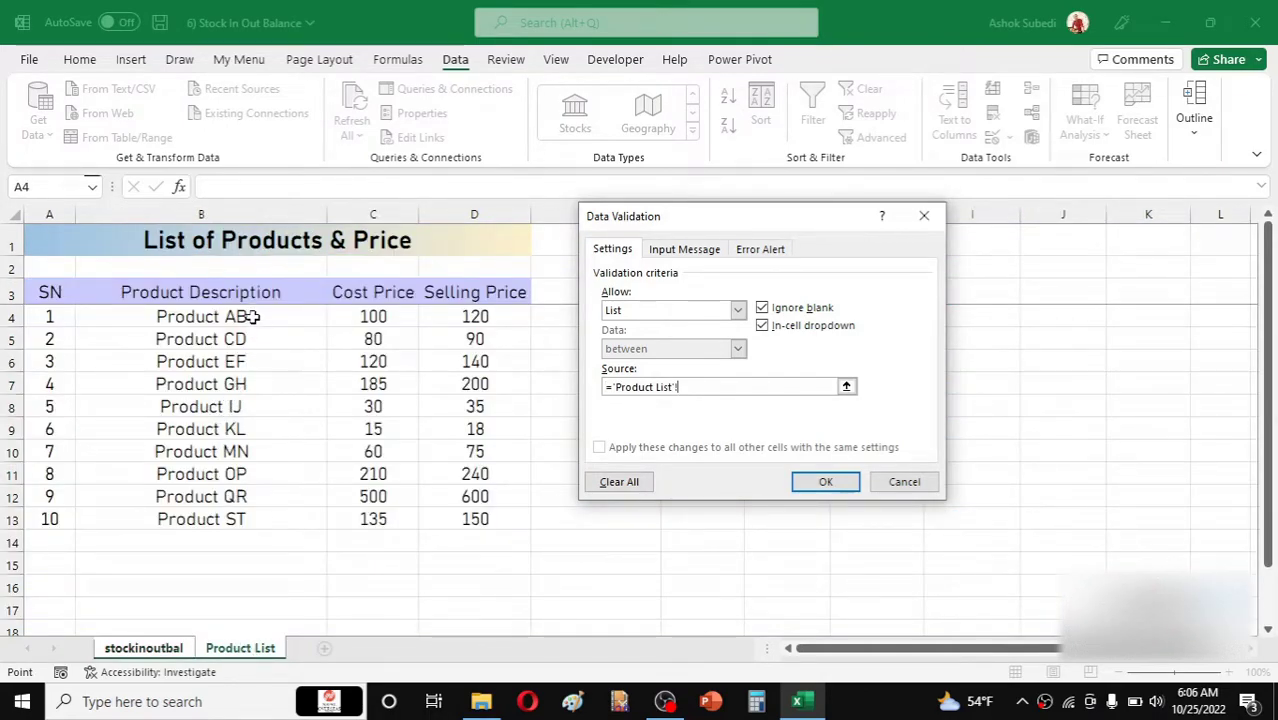
pyautogui.moveTo(250, 316); pyautogui.dragTo(240, 516)
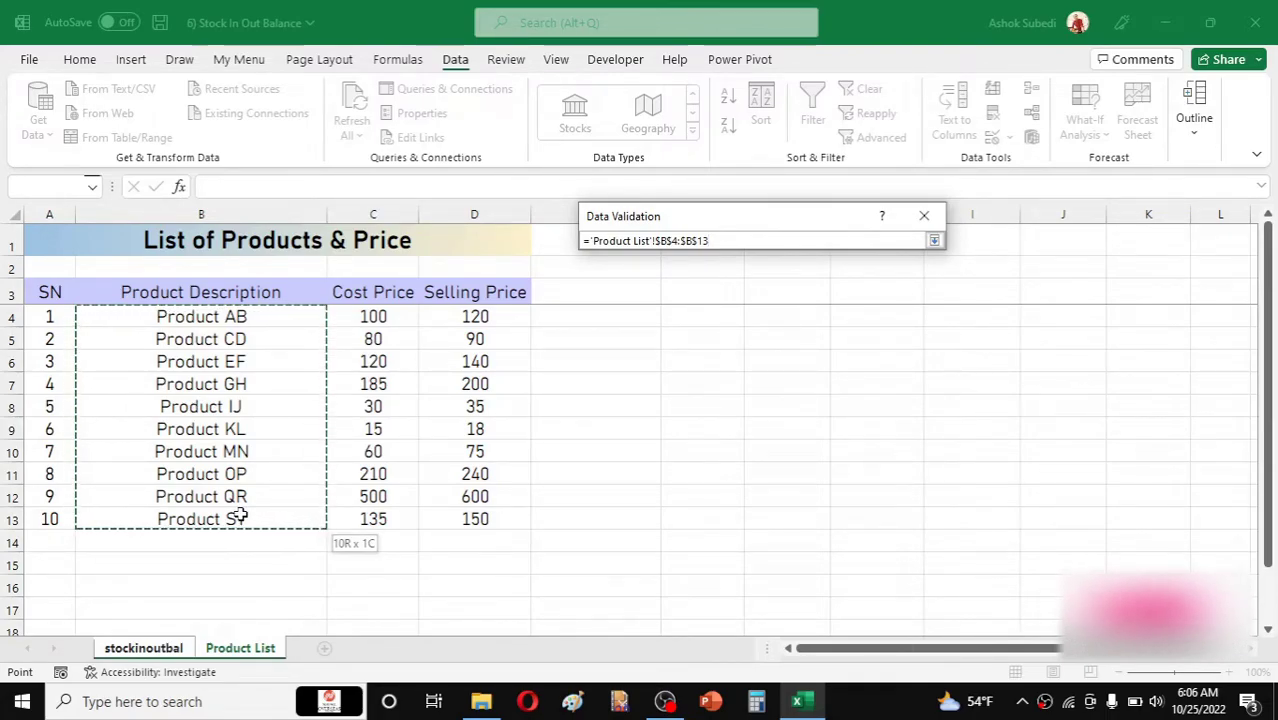
pyautogui.moveTo(238, 532); pyautogui.dragTo(225, 605)
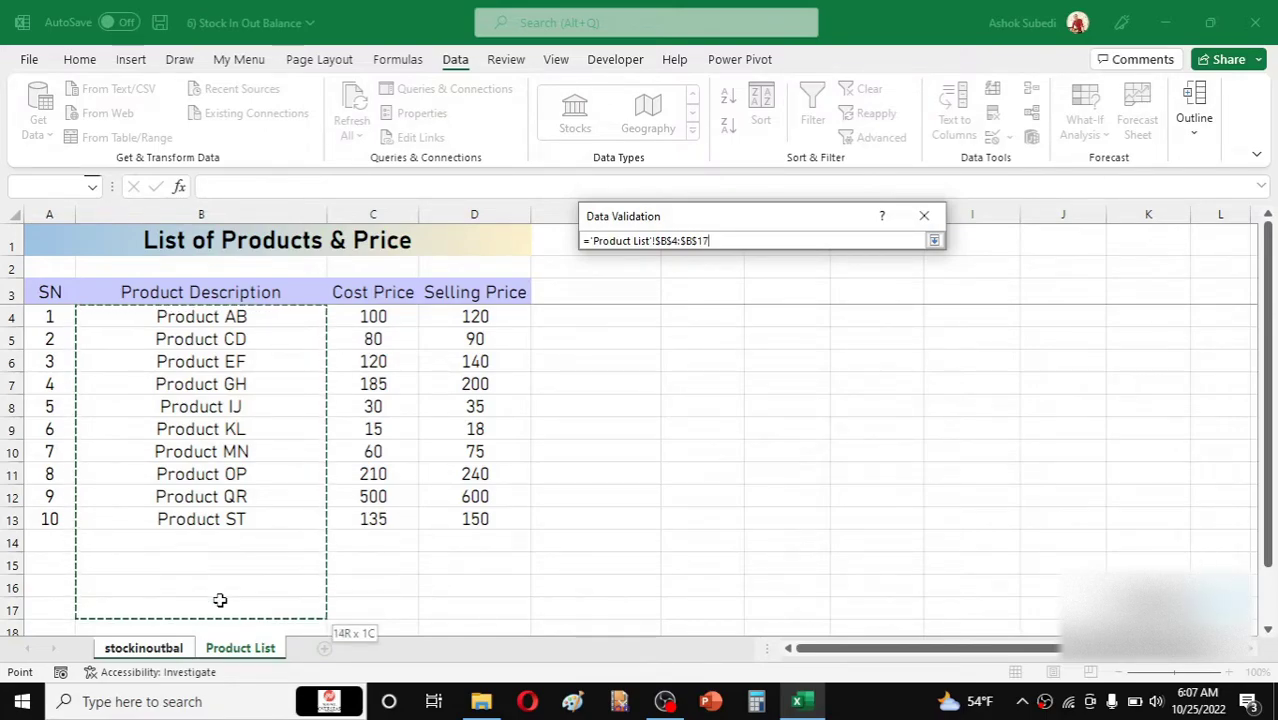
pyautogui.moveTo(220, 600); pyautogui.dragTo(214, 597)
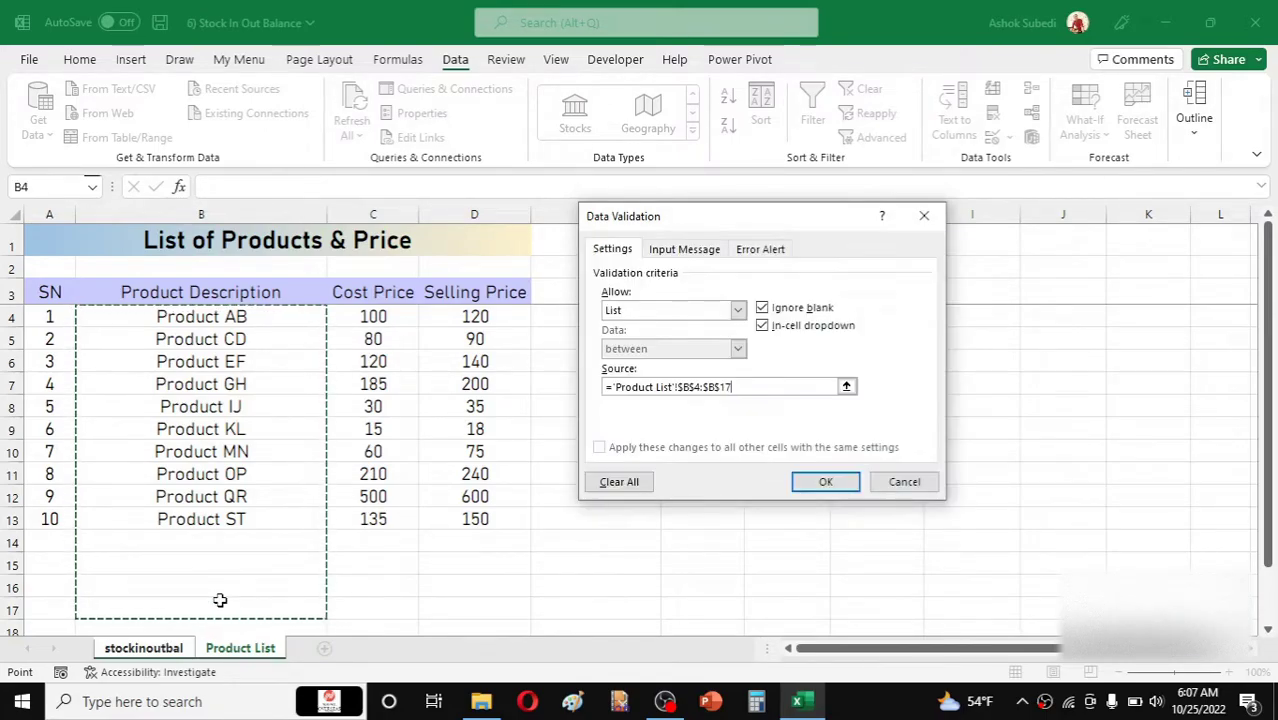
pyautogui.click(822, 482)
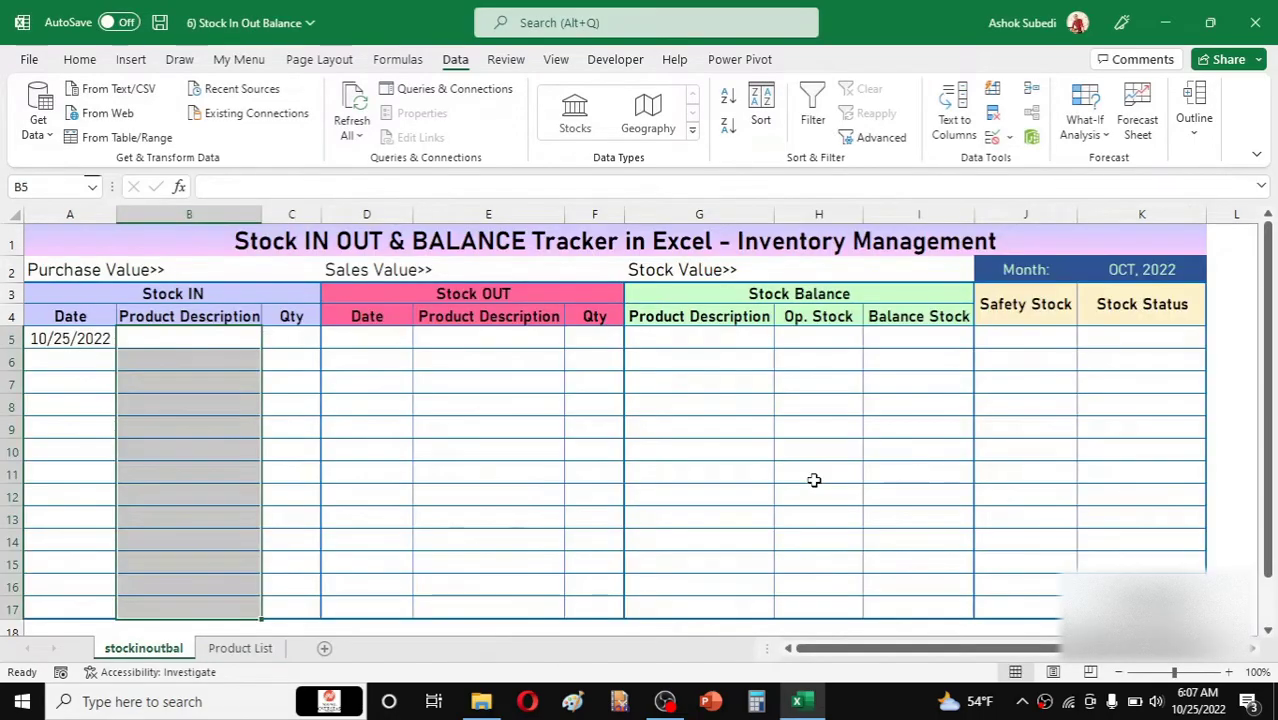
# Check the product choices offered by the dropdown in cell B5, and close it without choosing any
pyautogui.click(440, 396)
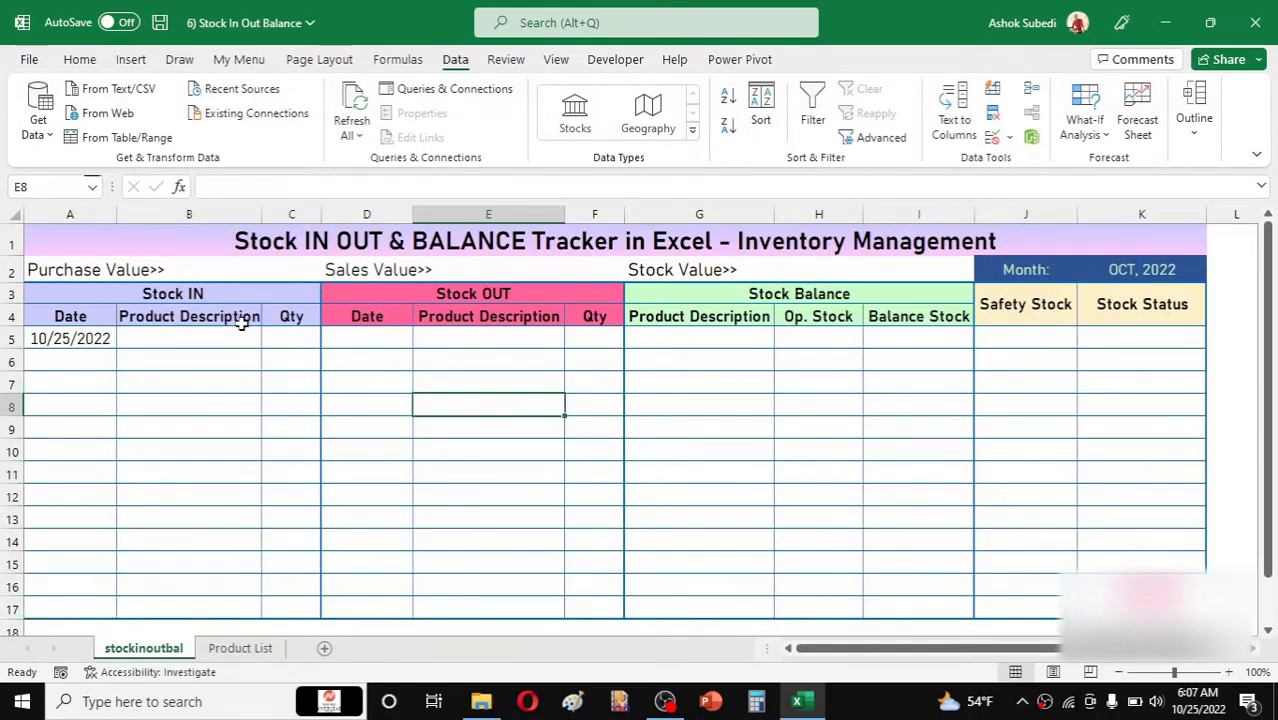
pyautogui.click(209, 336)
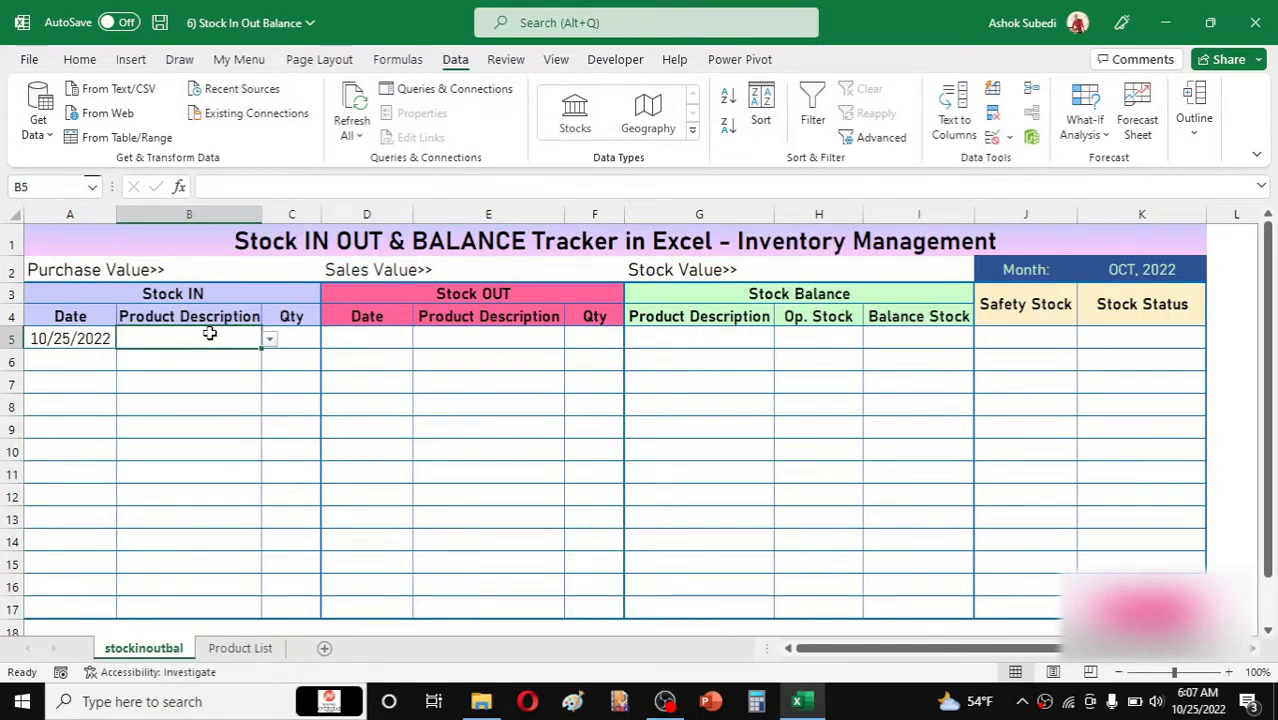
pyautogui.click(269, 340)
pyautogui.moveTo(267, 412); pyautogui.dragTo(273, 384)
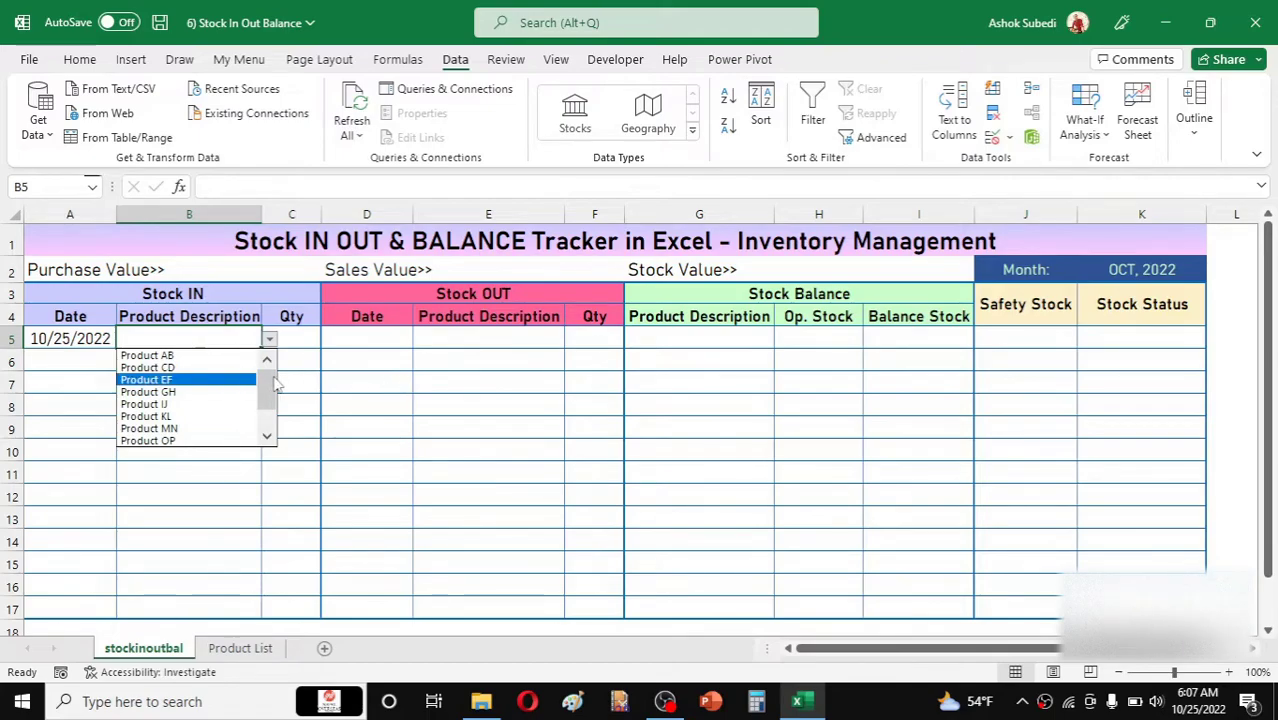
pyautogui.press('Escape')
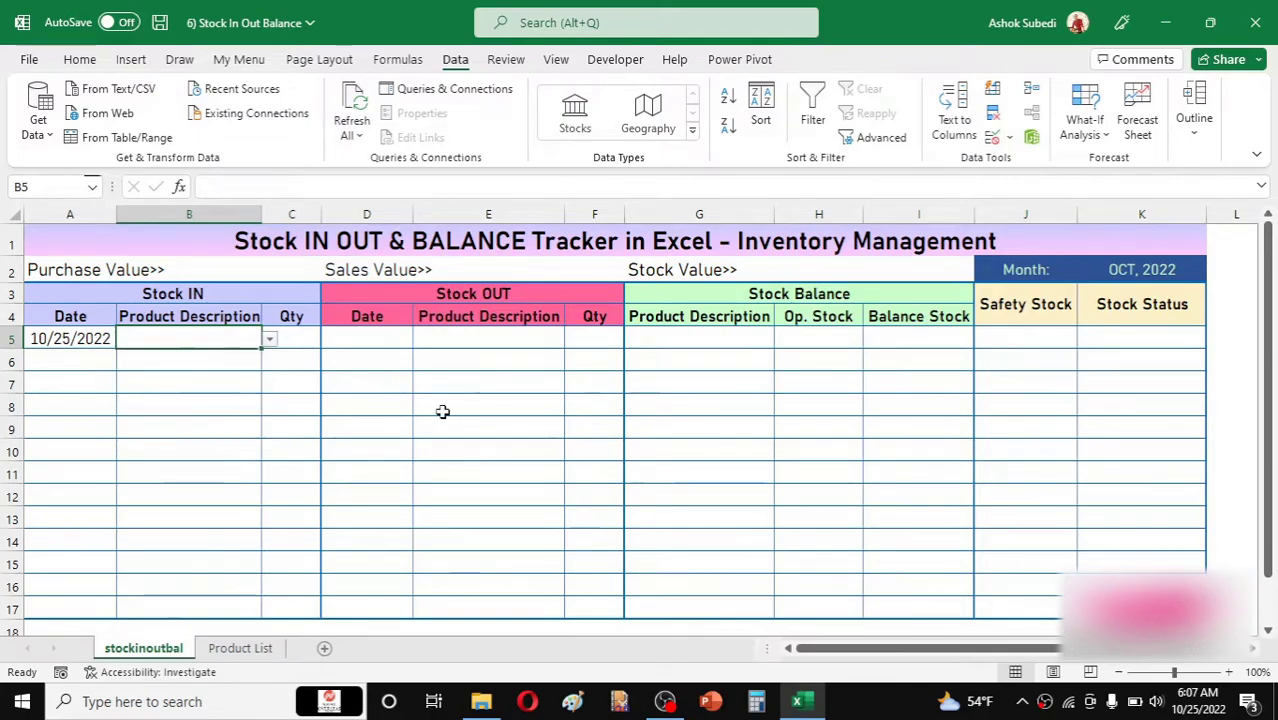
# Choose Product AB from the product dropdown in the first Stock IN row, cell B5
pyautogui.click(269, 341)
pyautogui.moveTo(273, 393); pyautogui.dragTo(280, 343)
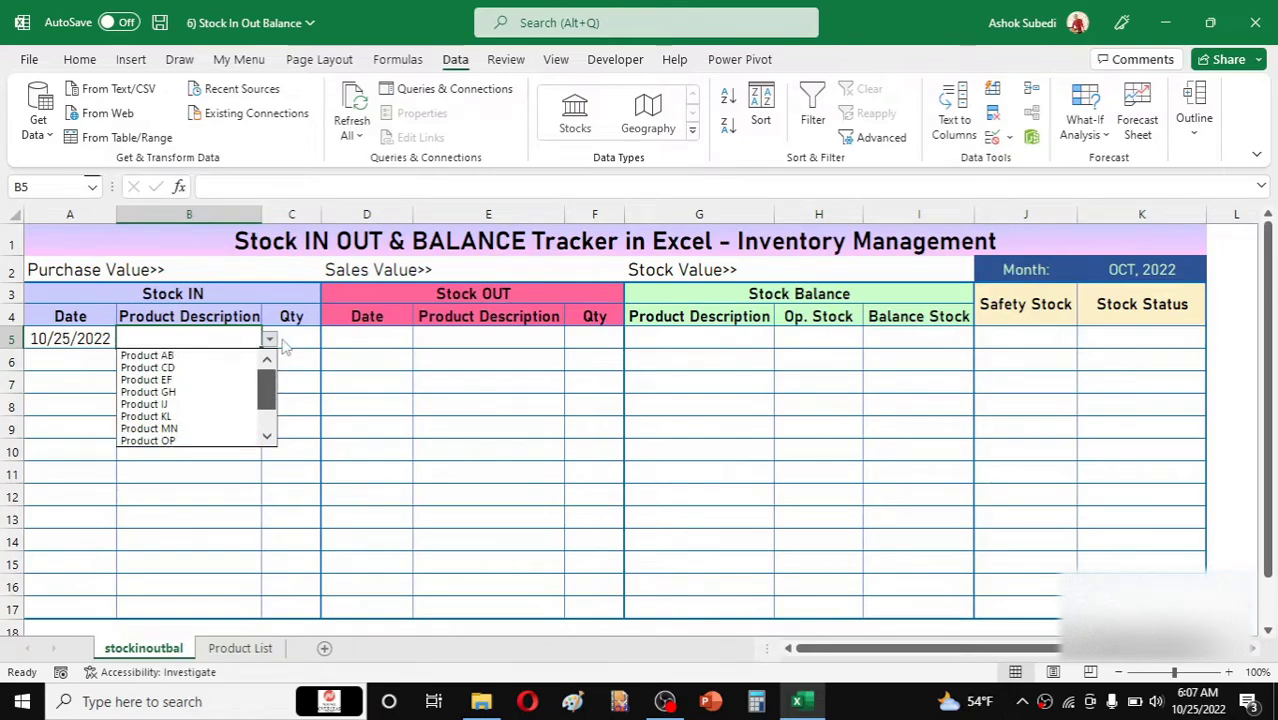
pyautogui.click(150, 356)
pyautogui.click(229, 410)
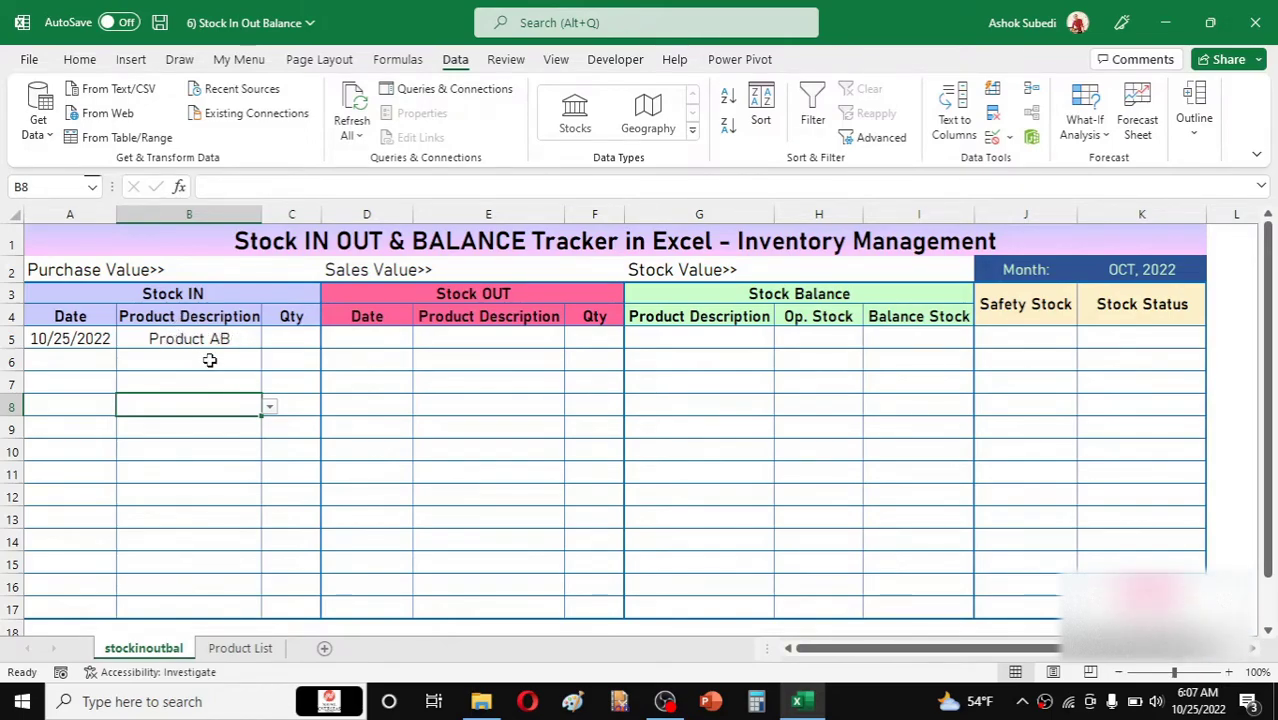
pyautogui.click(295, 340)
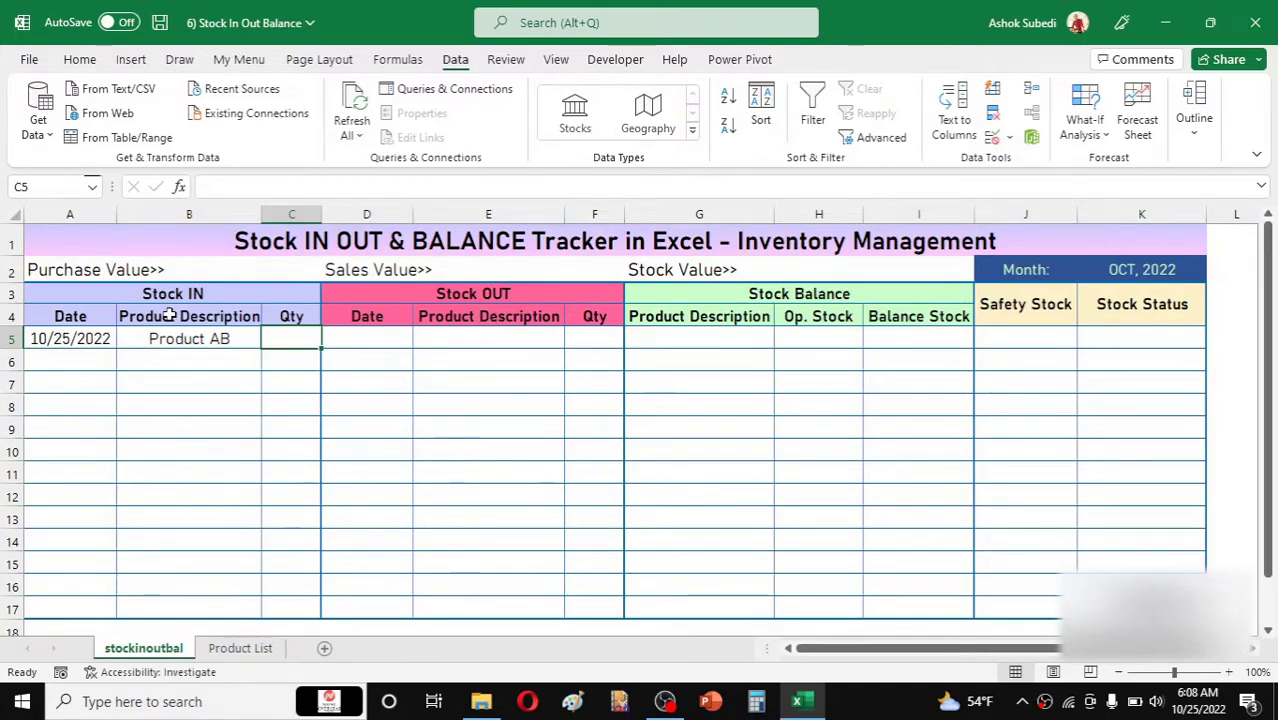
# Copy only the data validation from the Stock IN product cells B5:B17 to the Stock OUT product cells E5:E17
pyautogui.moveTo(216, 340); pyautogui.dragTo(203, 606)
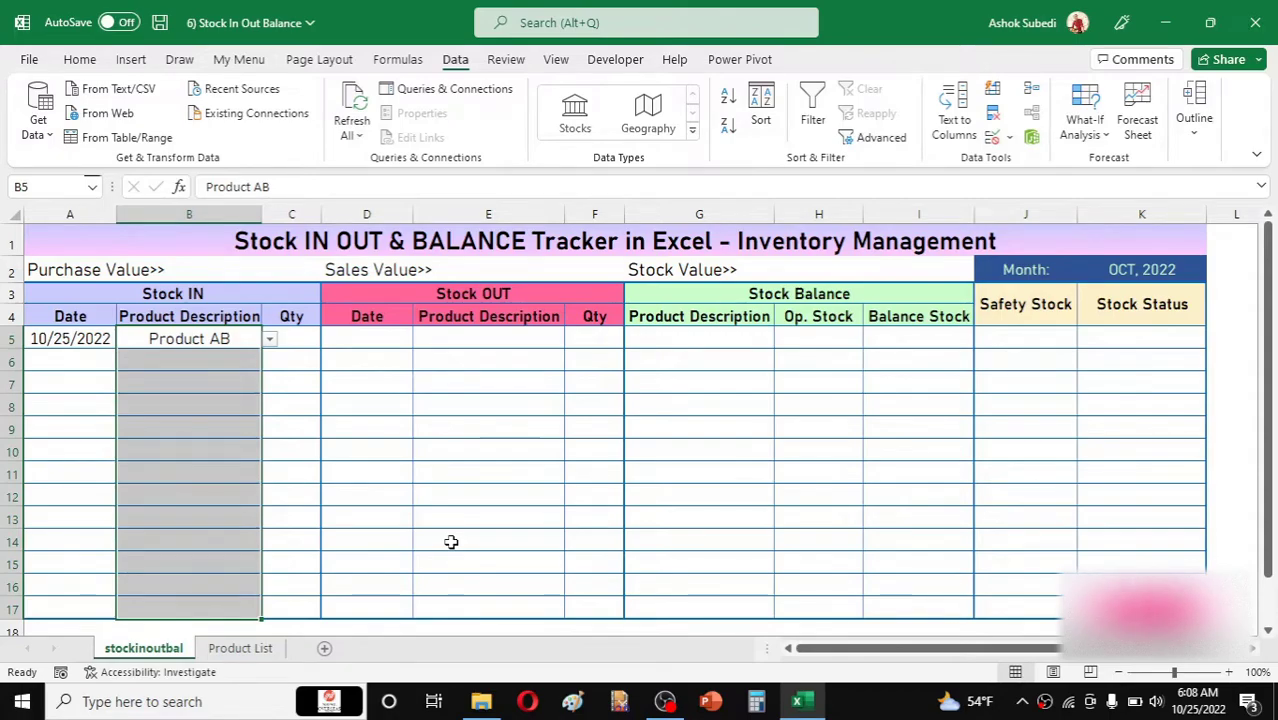
pyautogui.hotkey('ctrl', 'c')
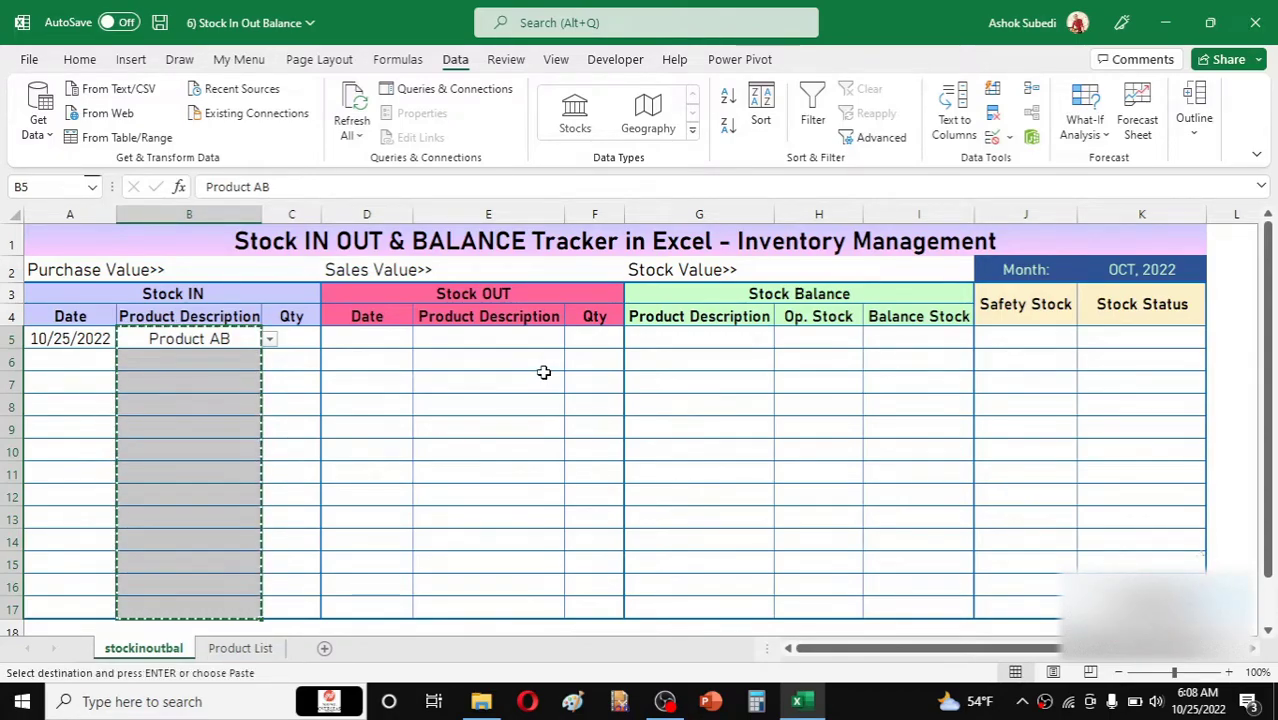
pyautogui.moveTo(522, 344); pyautogui.dragTo(483, 604)
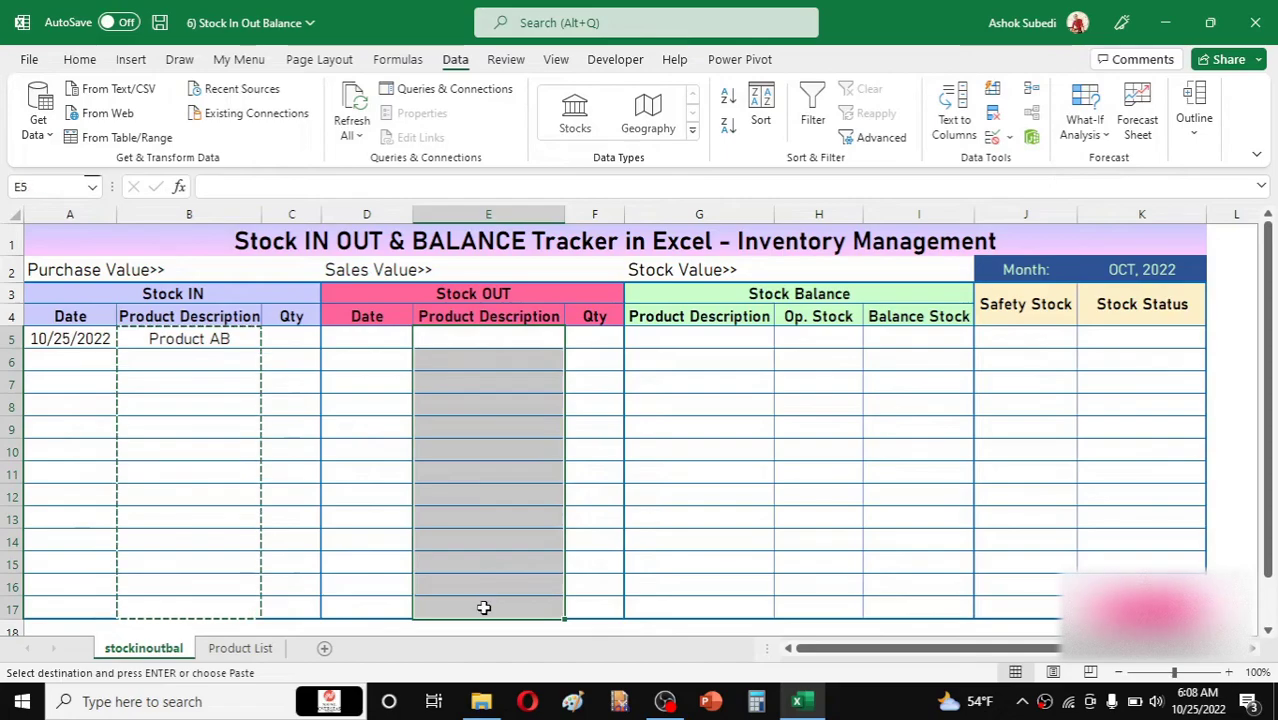
pyautogui.rightClick(476, 335)
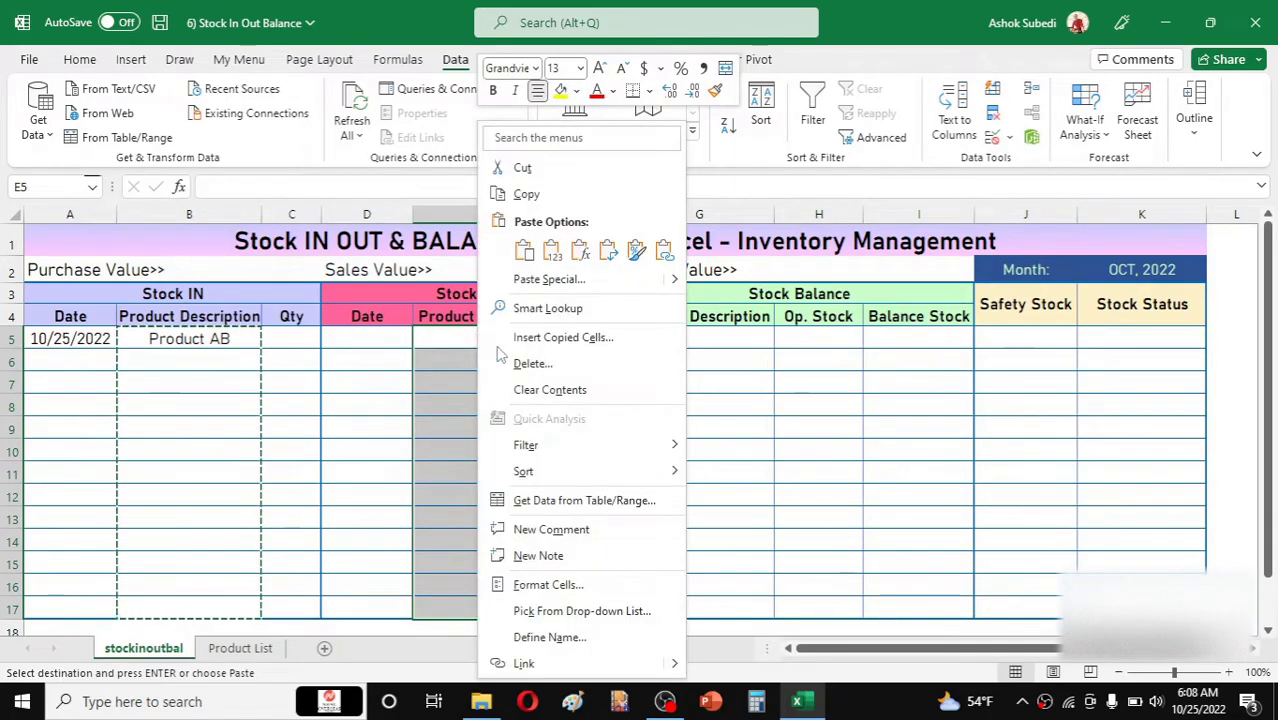
pyautogui.click(565, 283)
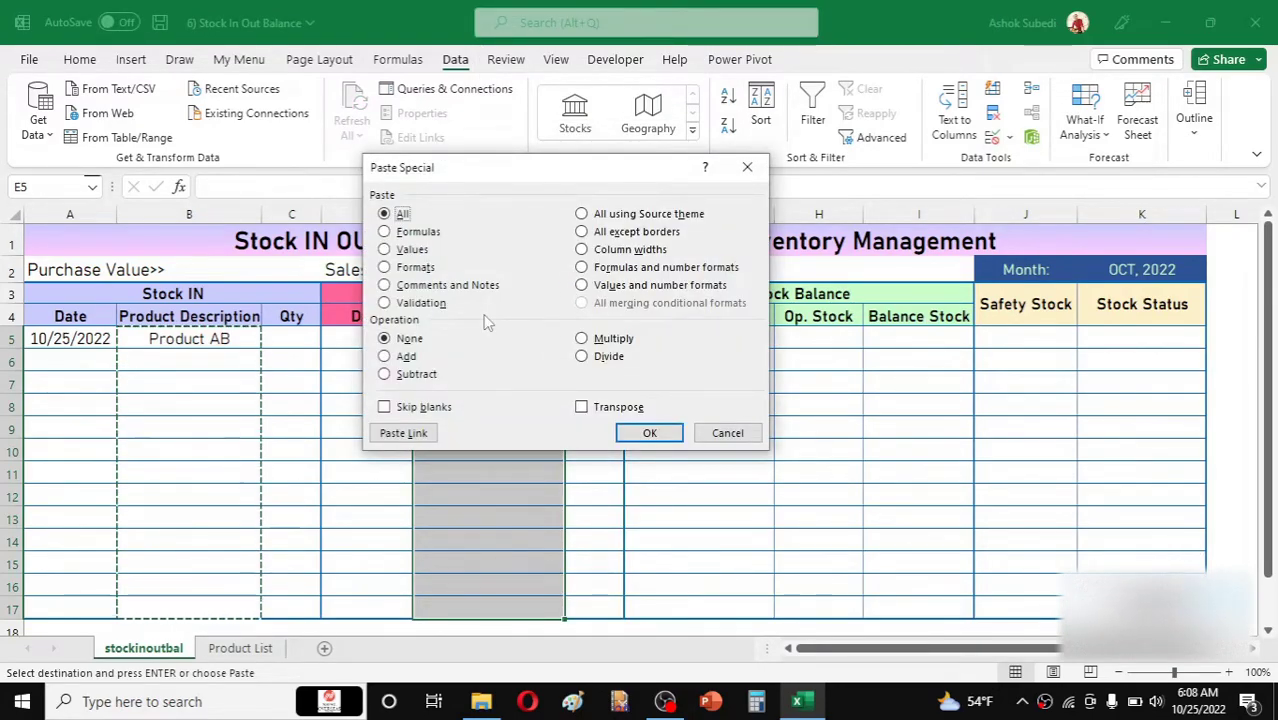
pyautogui.click(385, 303)
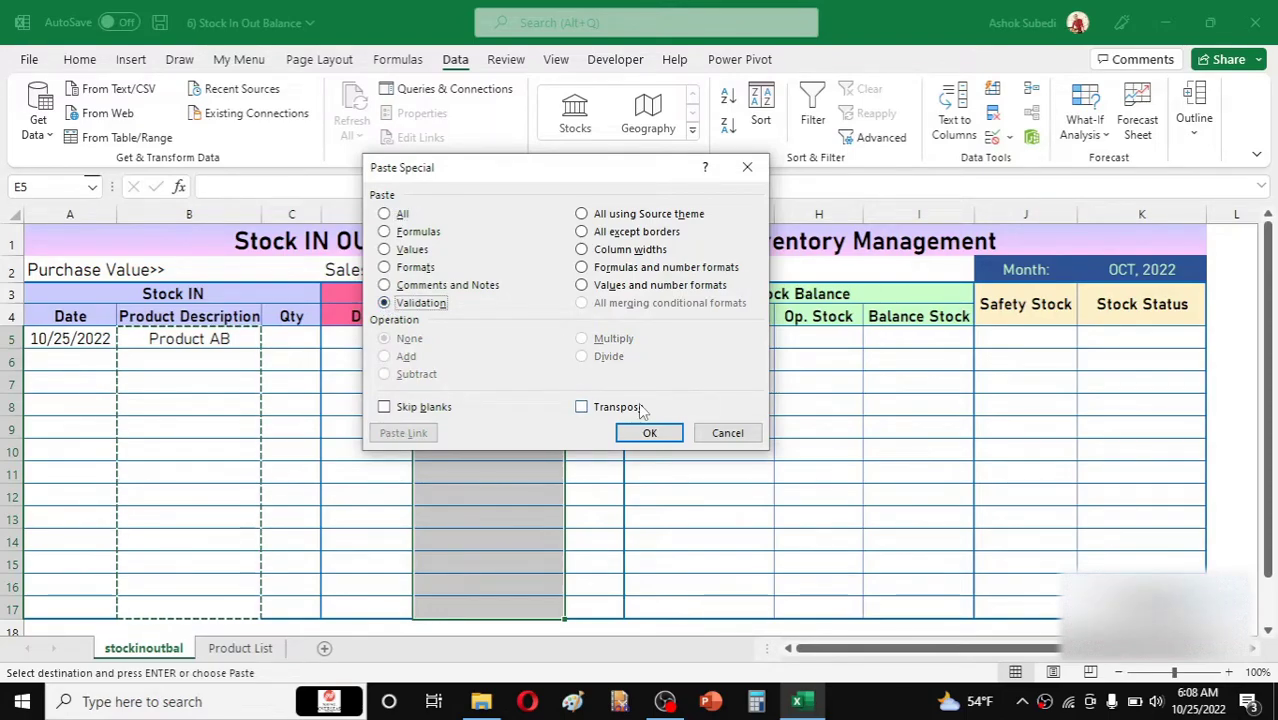
pyautogui.click(649, 435)
pyautogui.click(579, 414)
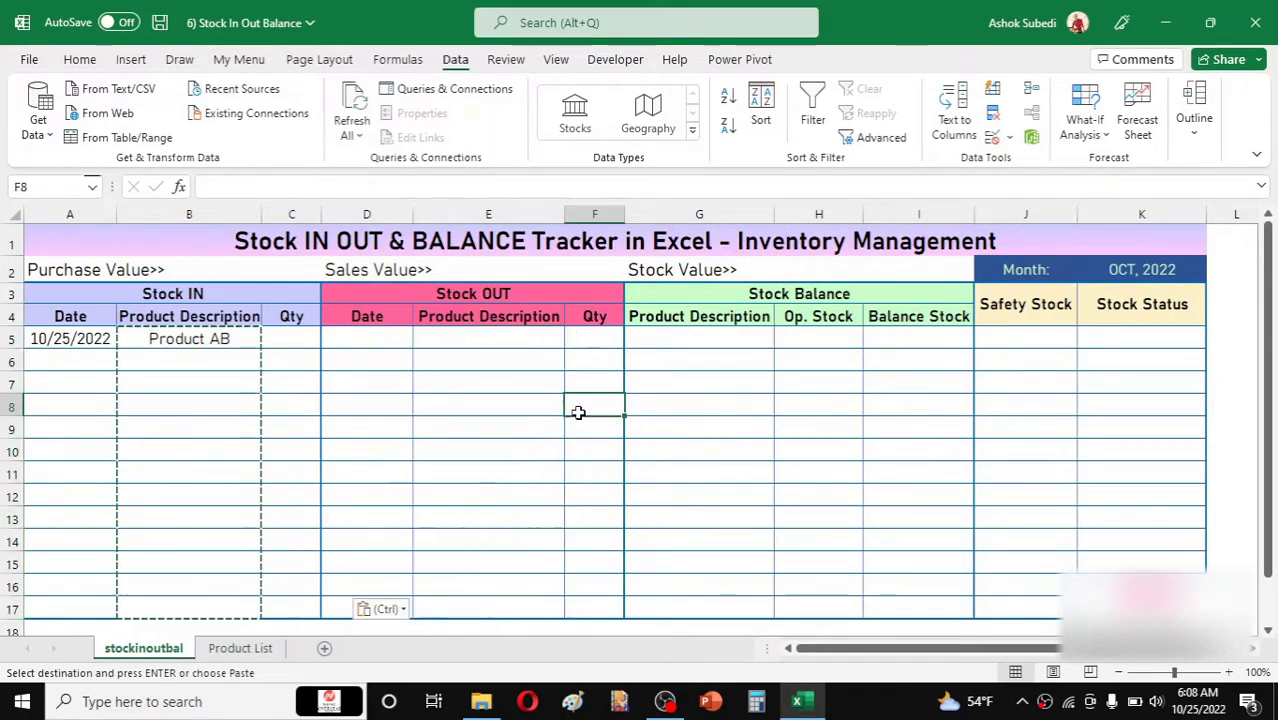
# Check the product dropdown in the Stock OUT Product Description cell E5, and close it without choosing any
pyautogui.click(529, 390)
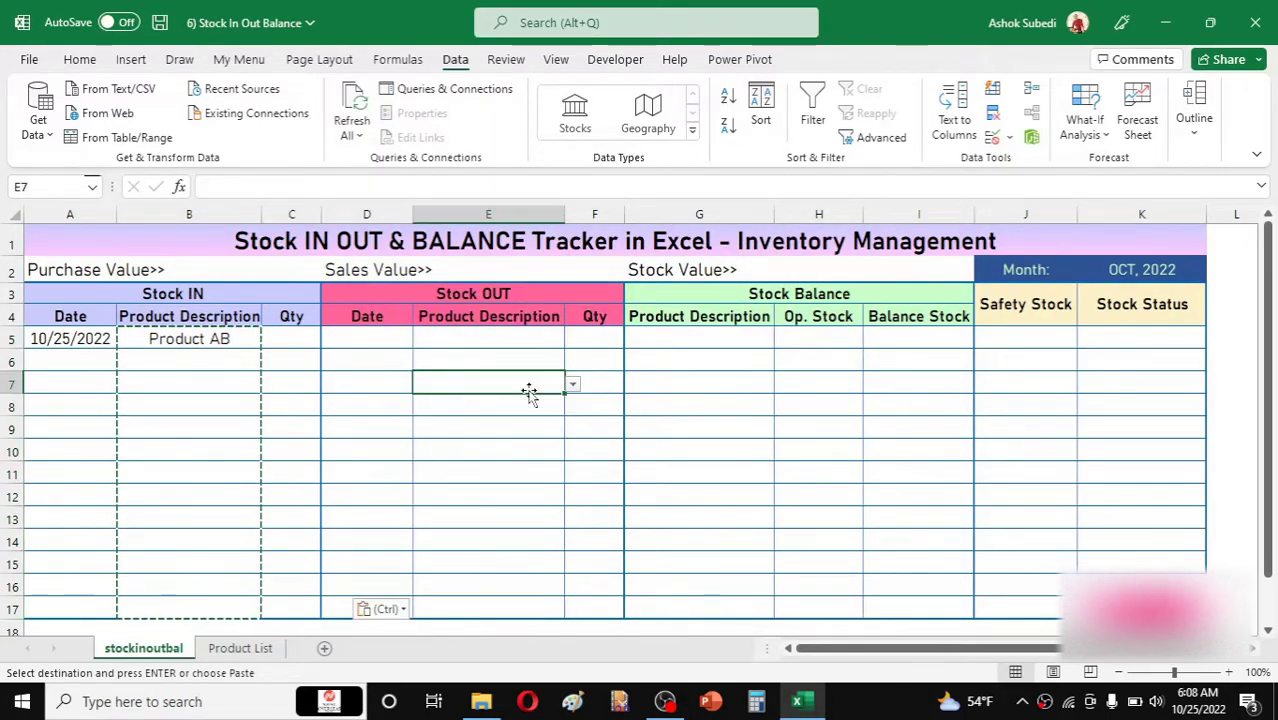
pyautogui.click(514, 336)
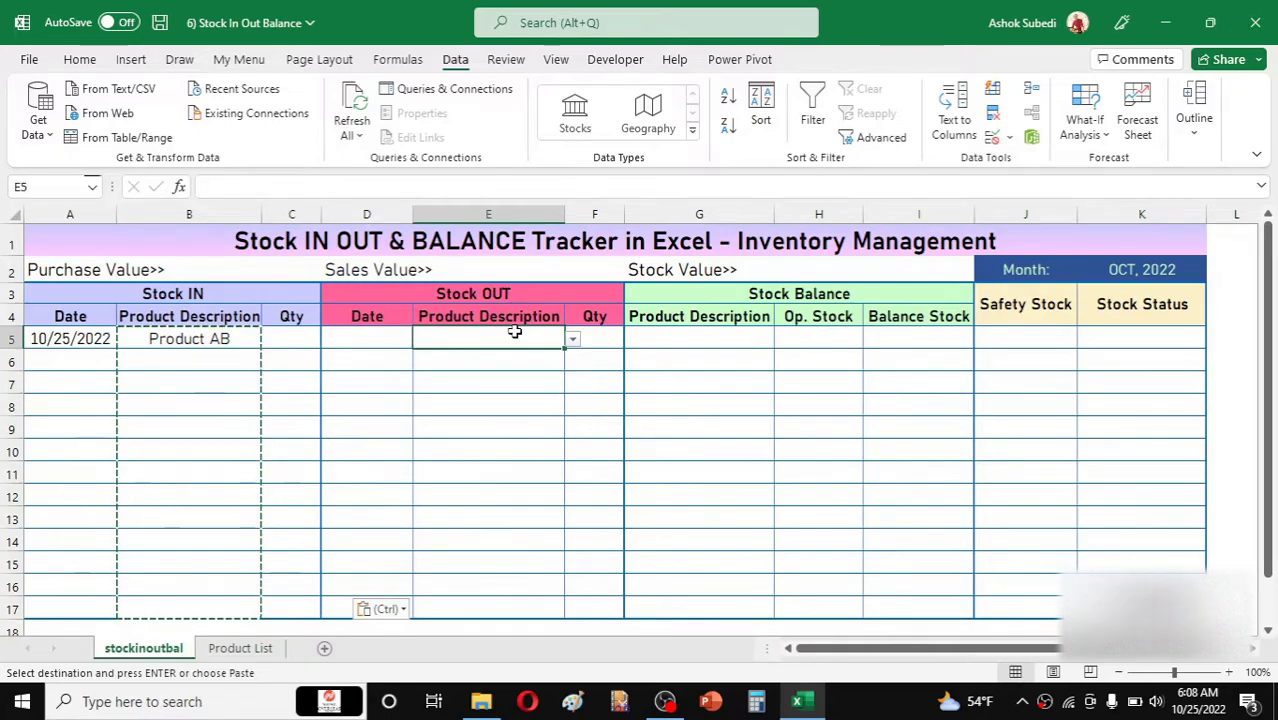
pyautogui.click(572, 340)
pyautogui.moveTo(573, 403)
pyautogui.mouseDown()
pyautogui.moveTo(572, 368)
pyautogui.moveTo(576, 403)
pyautogui.mouseUp()
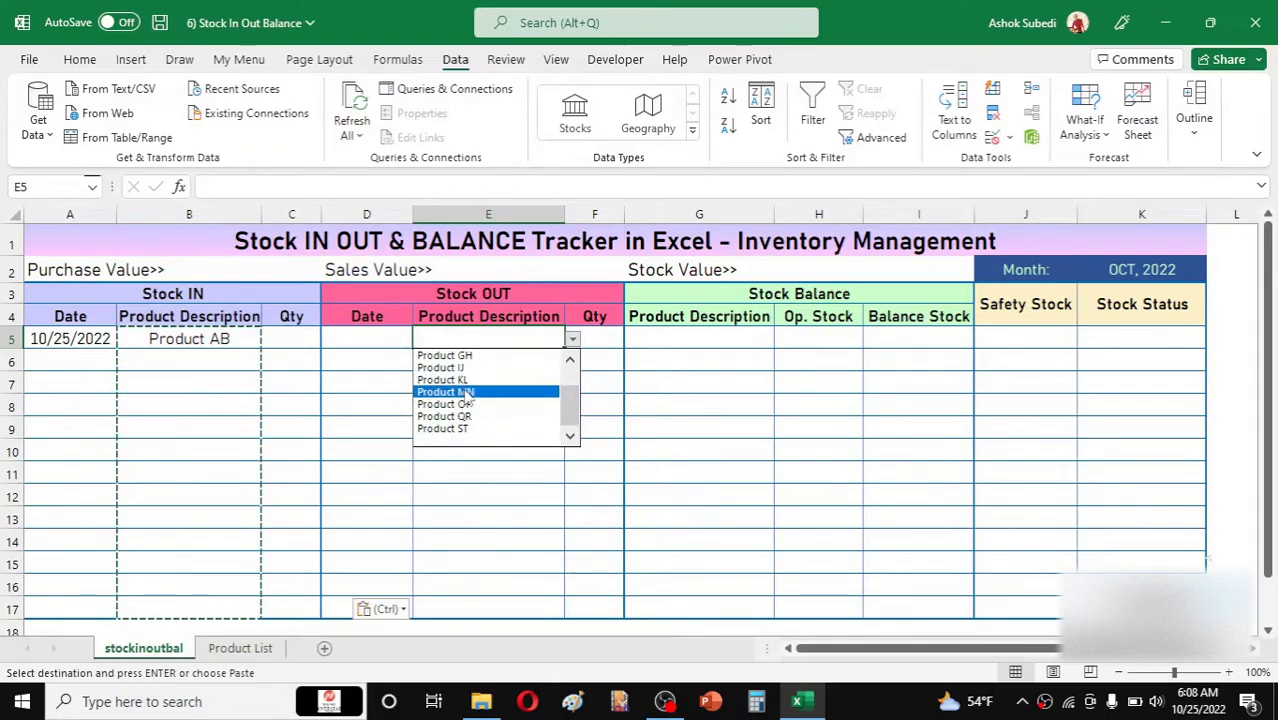
pyautogui.press('Escape')
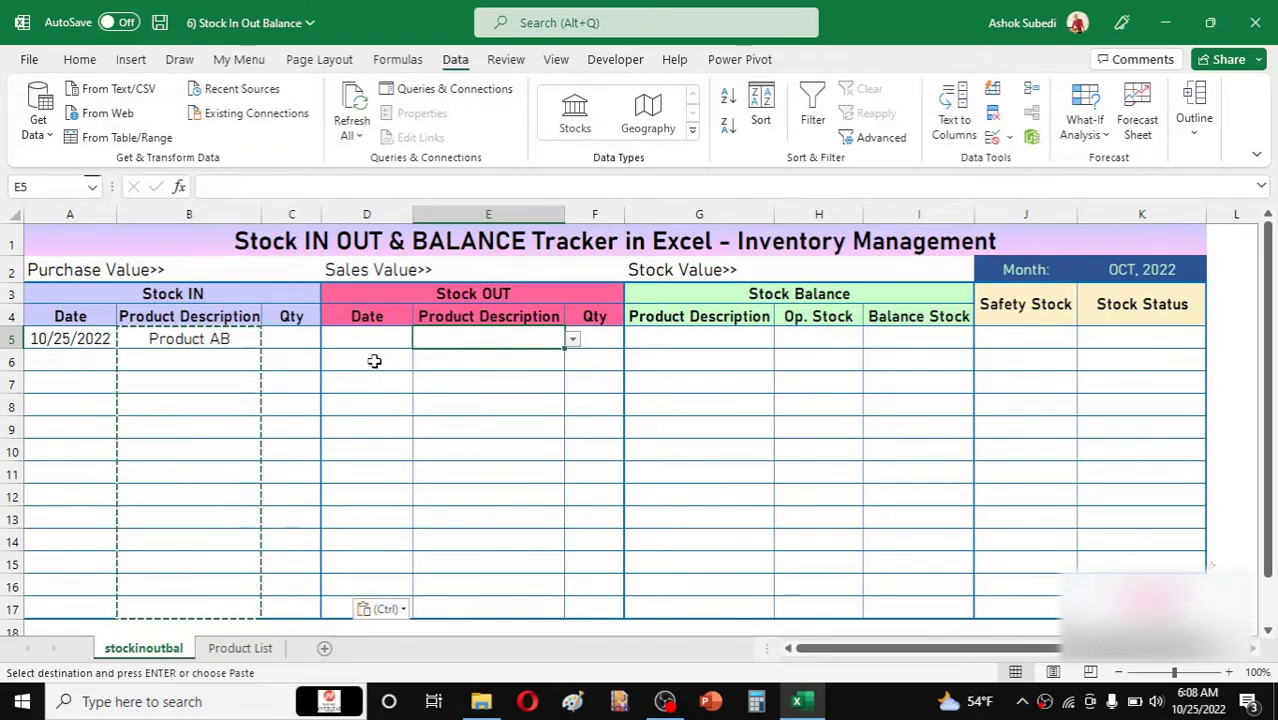
pyautogui.click(519, 408)
pyautogui.moveTo(599, 338); pyautogui.dragTo(585, 552)
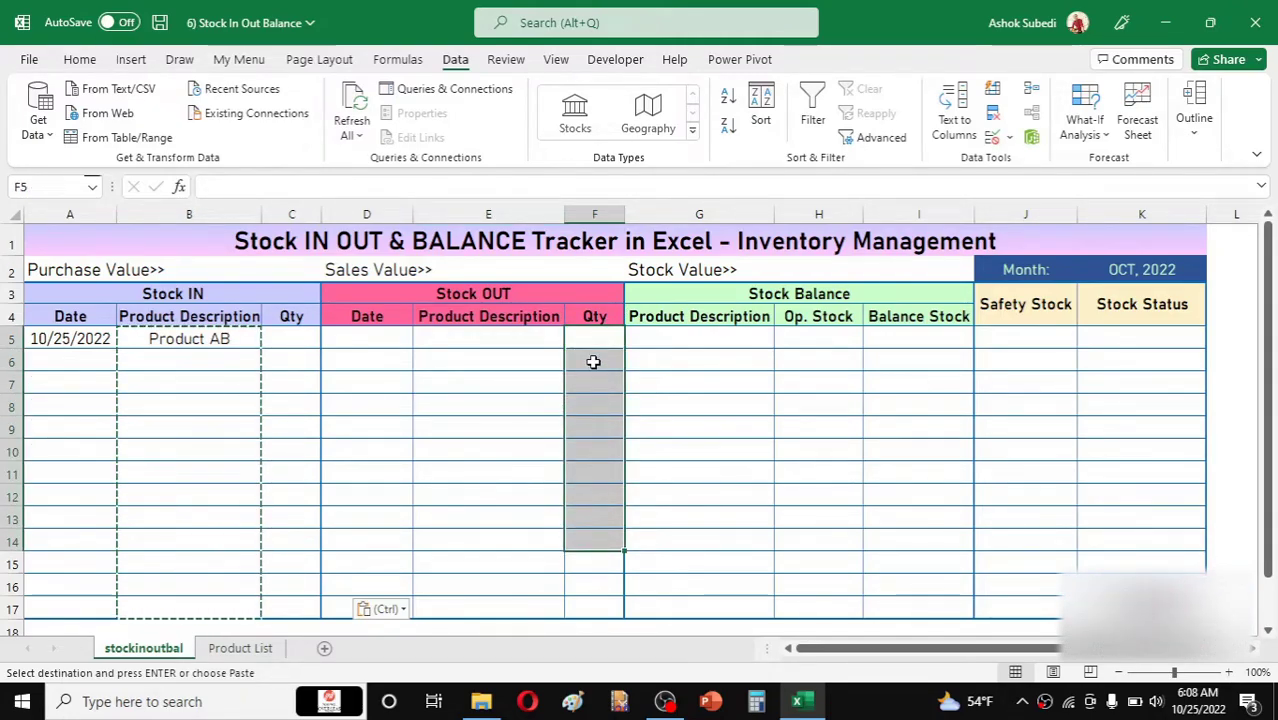
pyautogui.click(819, 412)
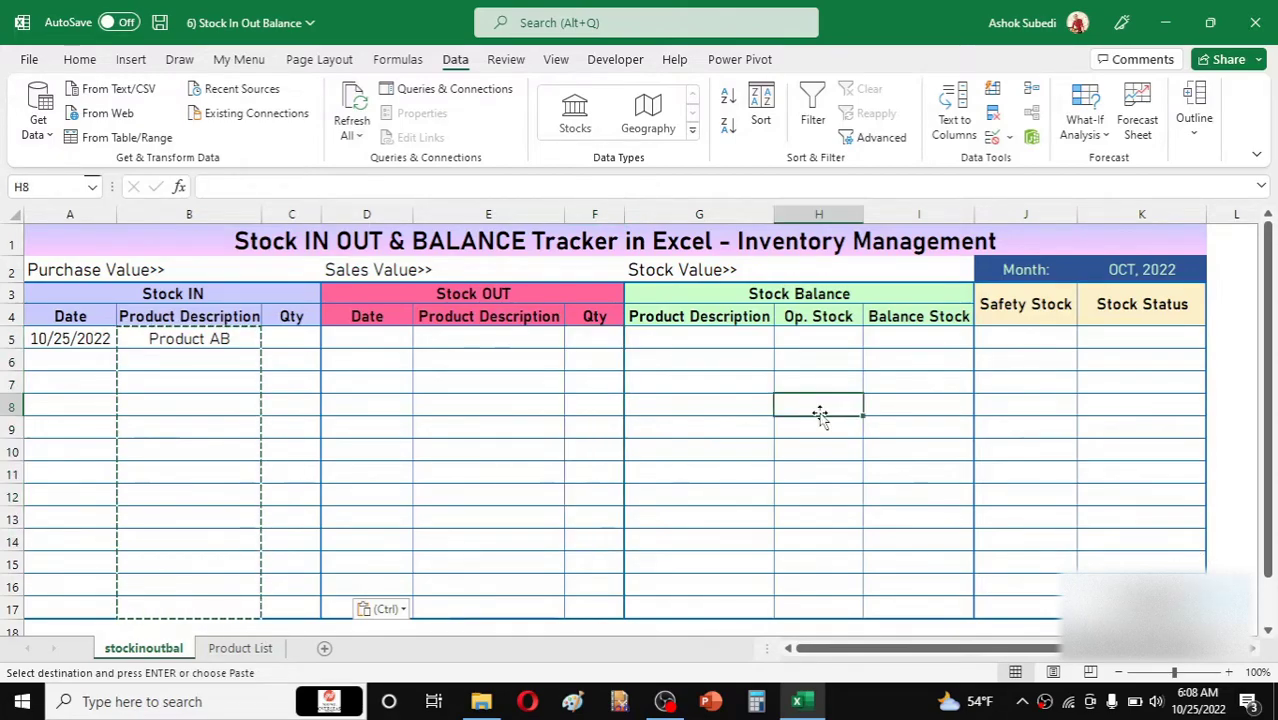
# Link the first Stock Balance Product Description cell, G5, to the first product with the formula ='Product List'!B4
pyautogui.click(730, 339)
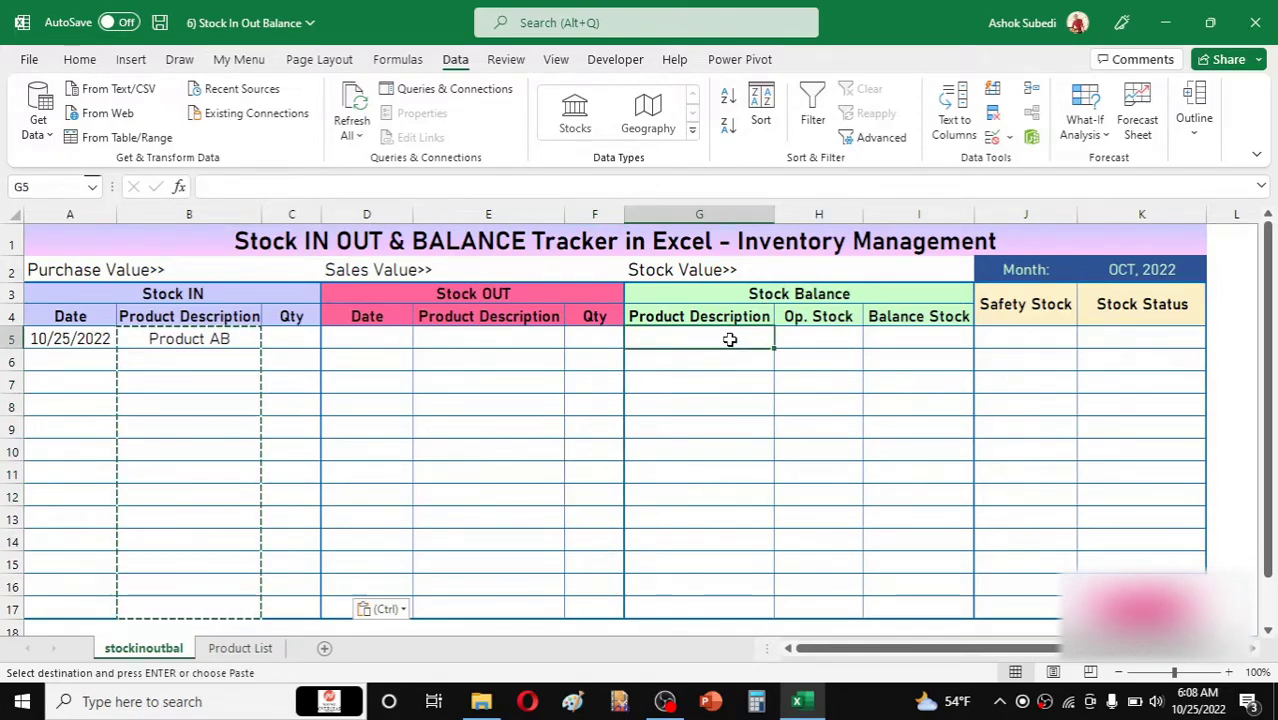
pyautogui.click(250, 650)
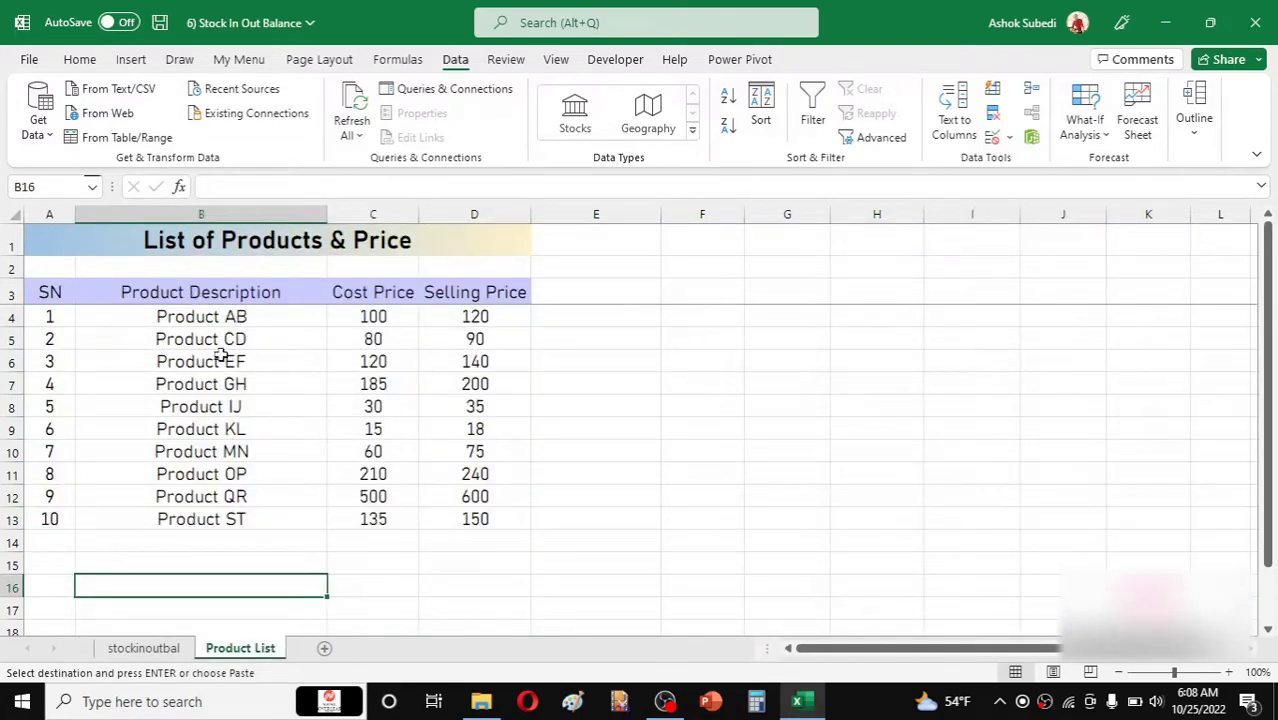
pyautogui.click(148, 650)
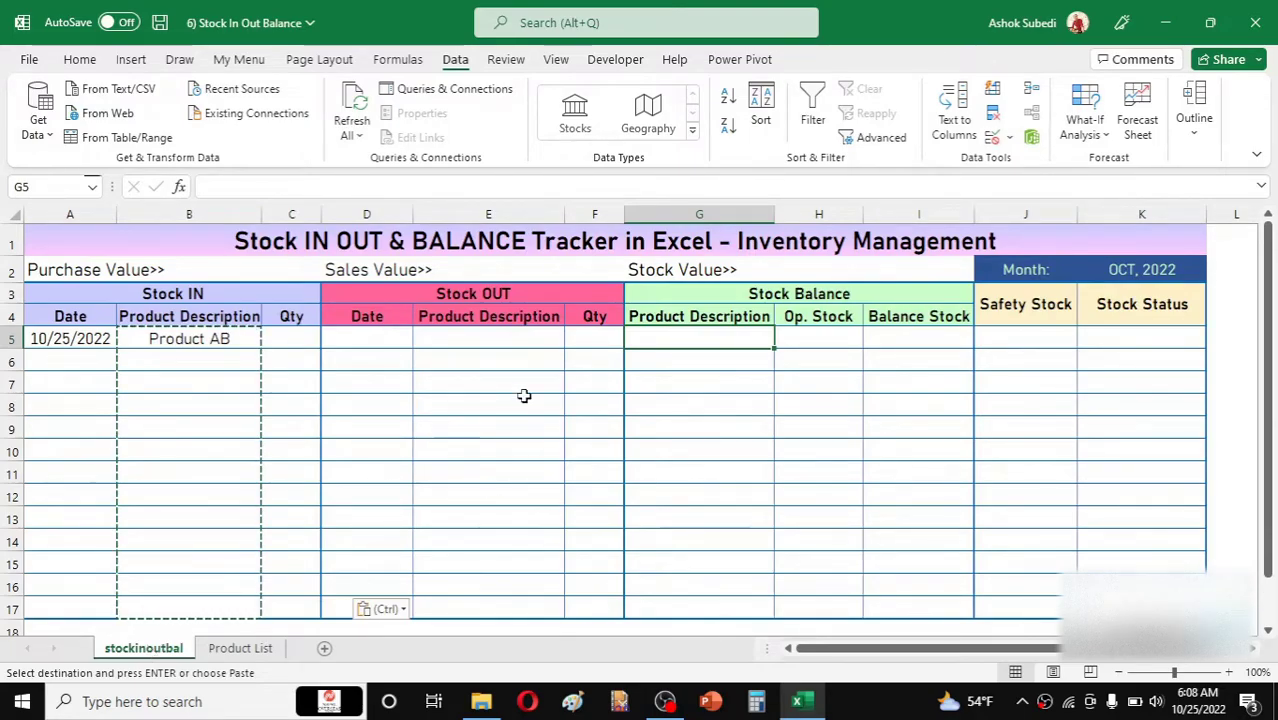
pyautogui.click(735, 392)
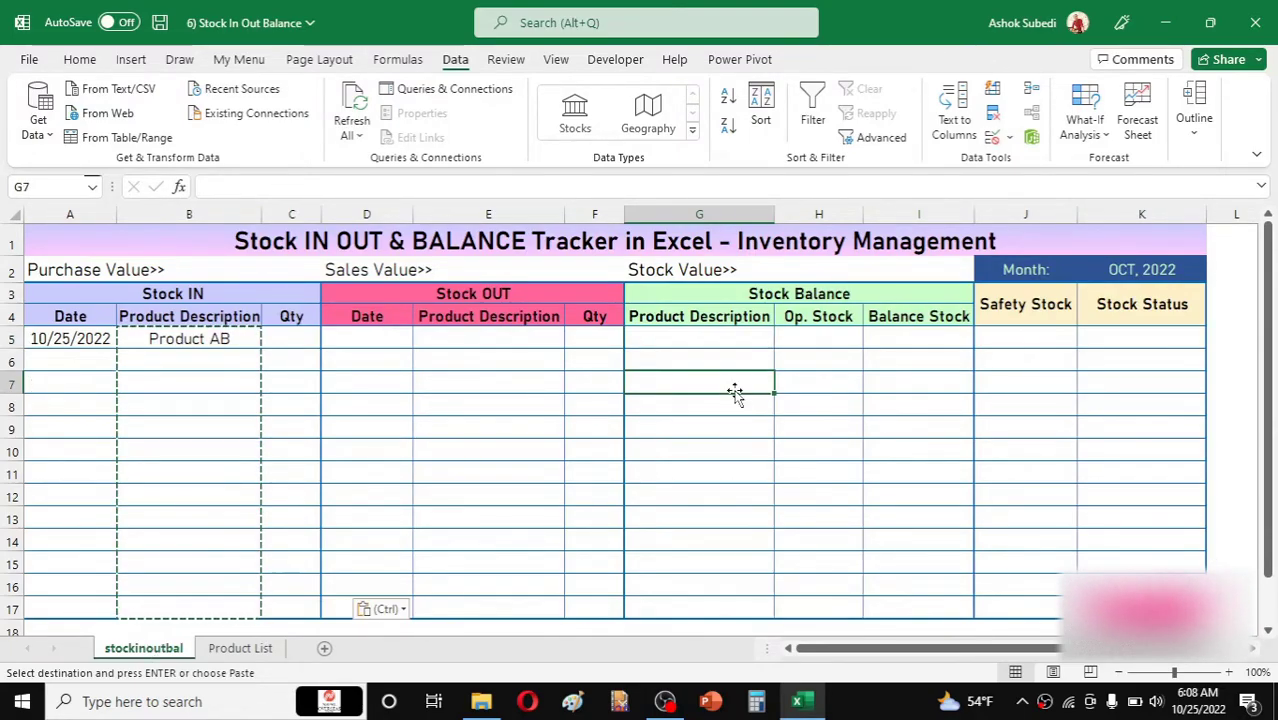
pyautogui.click(707, 337)
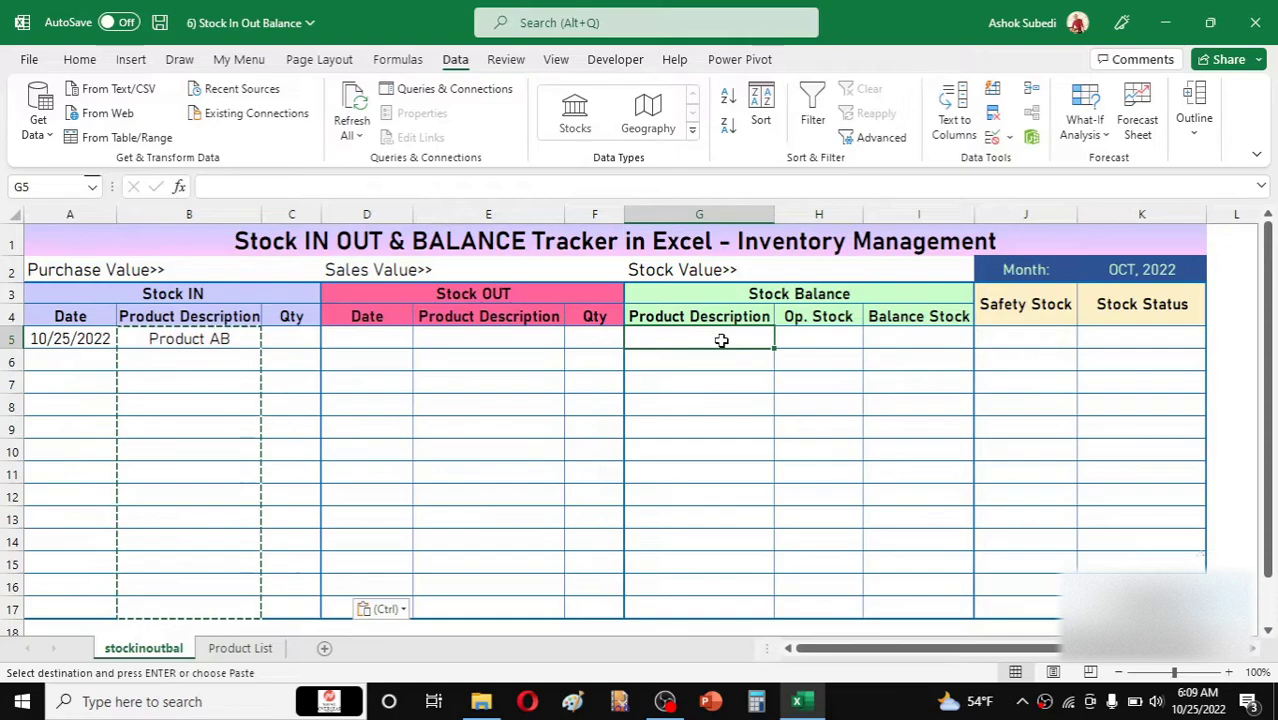
pyautogui.write('=')
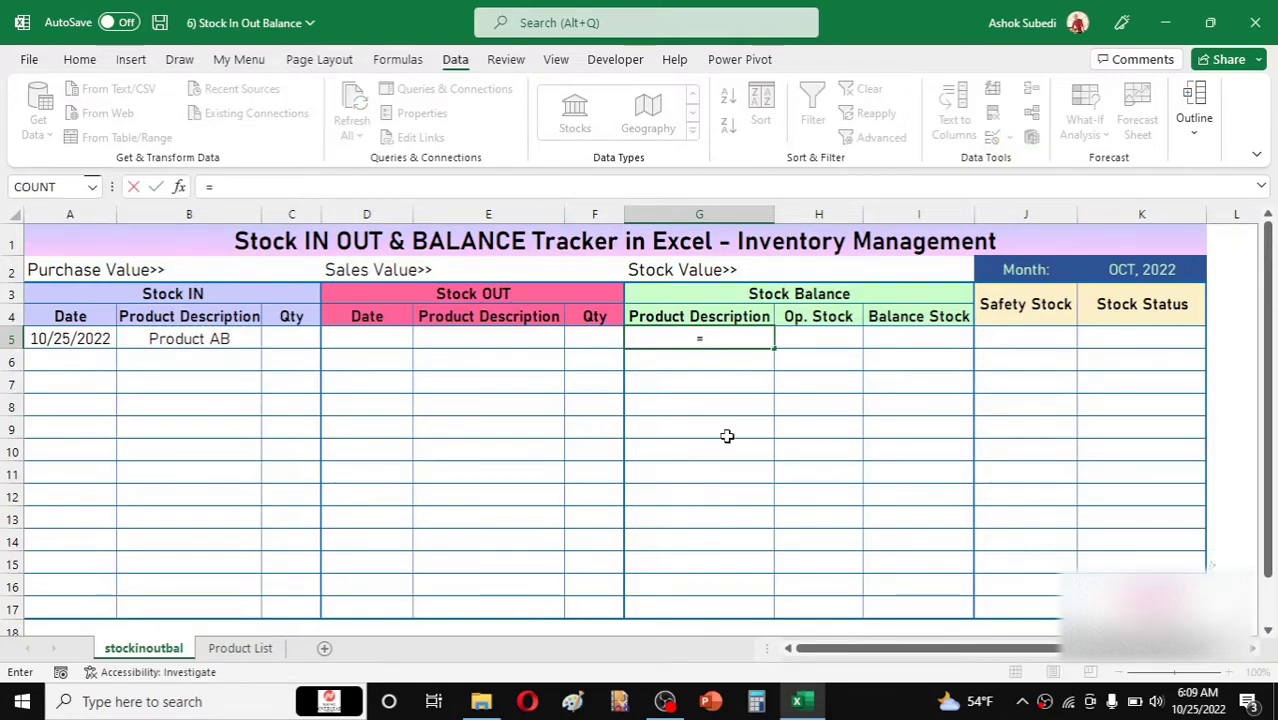
pyautogui.click(255, 648)
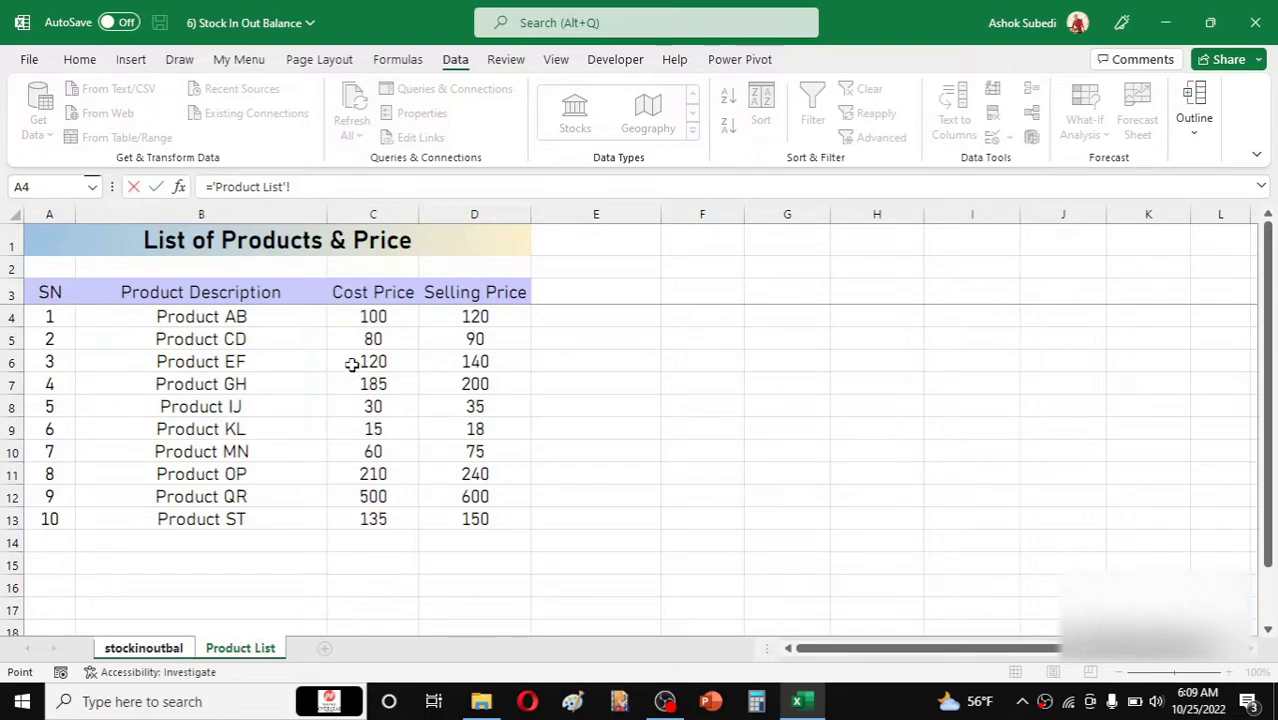
pyautogui.click(238, 316)
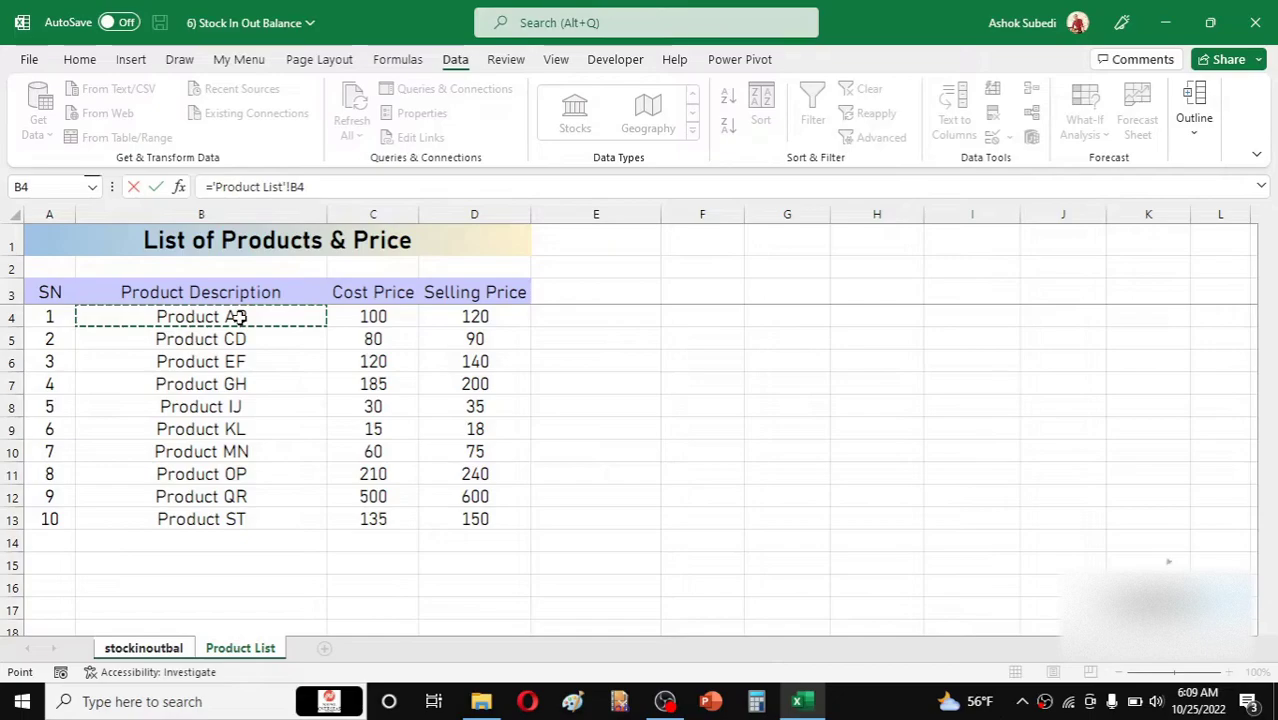
pyautogui.press('Return')
# Copy the product link formula from G5 down the Stock Balance Product Description column to G17
pyautogui.click(713, 338)
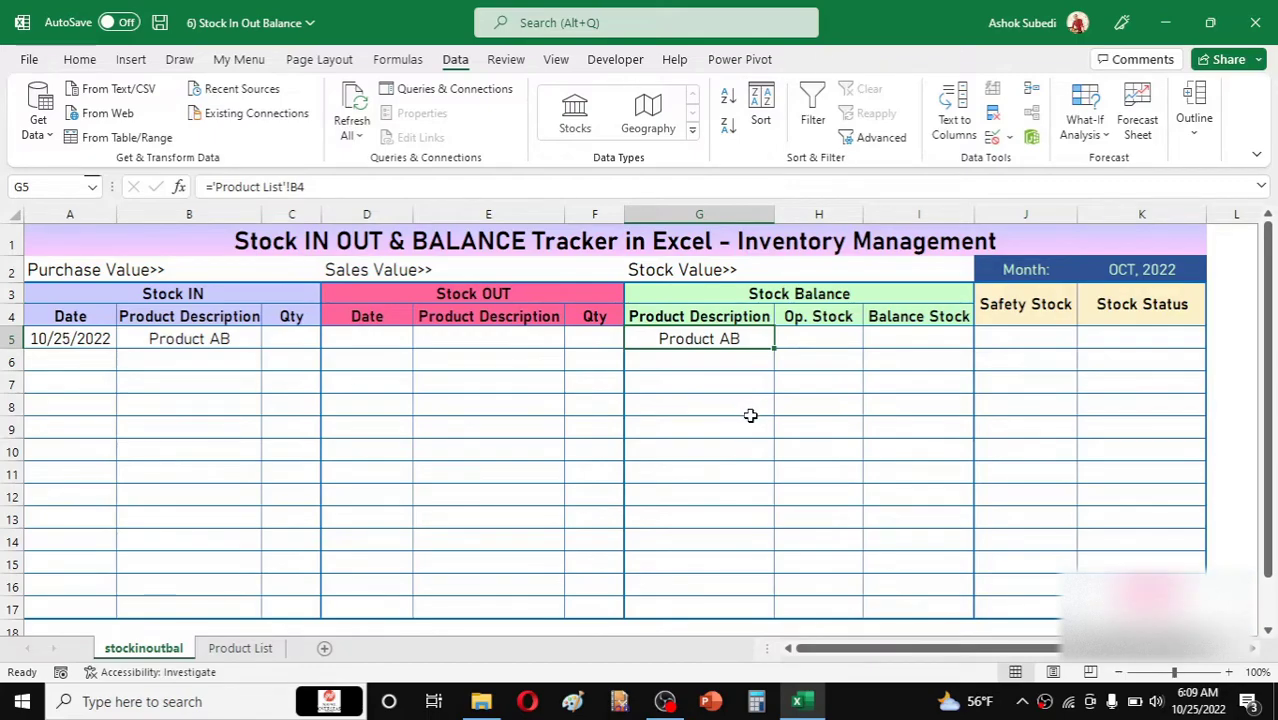
pyautogui.hotkey('ctrl', 'c')
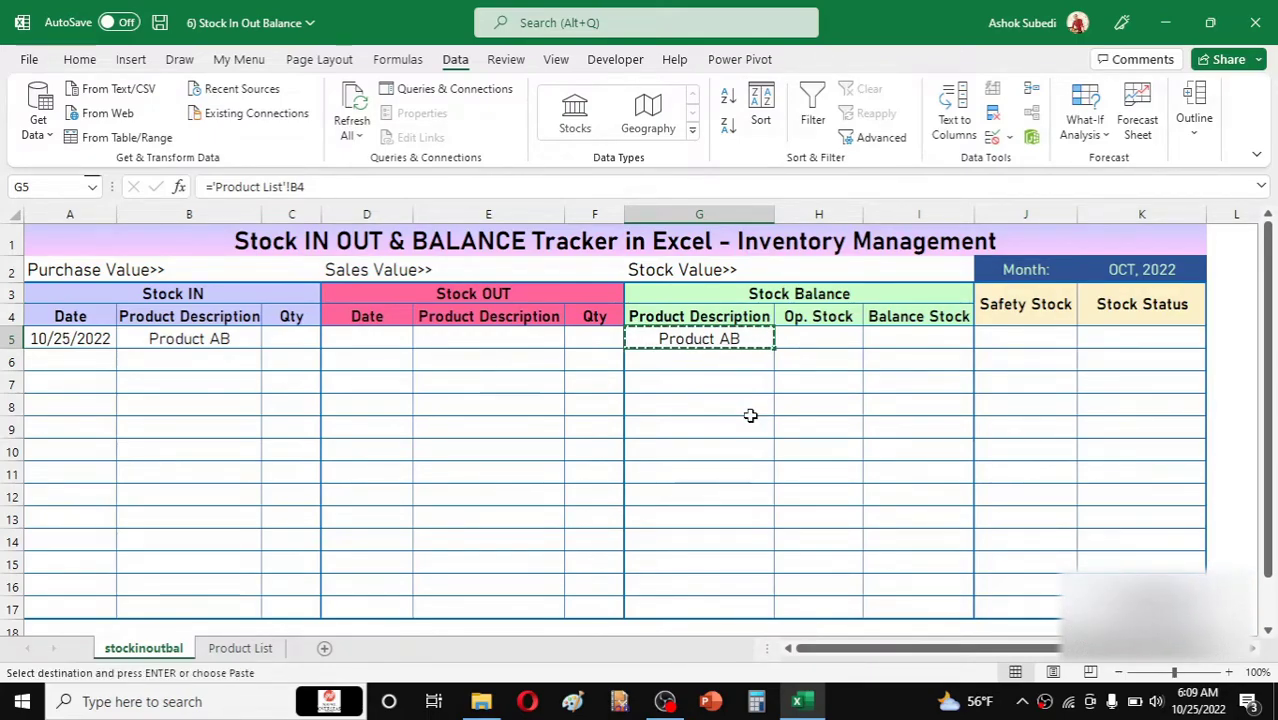
pyautogui.hotkey('shift', 'Down')
pyautogui.hotkey('shift', 'Down')
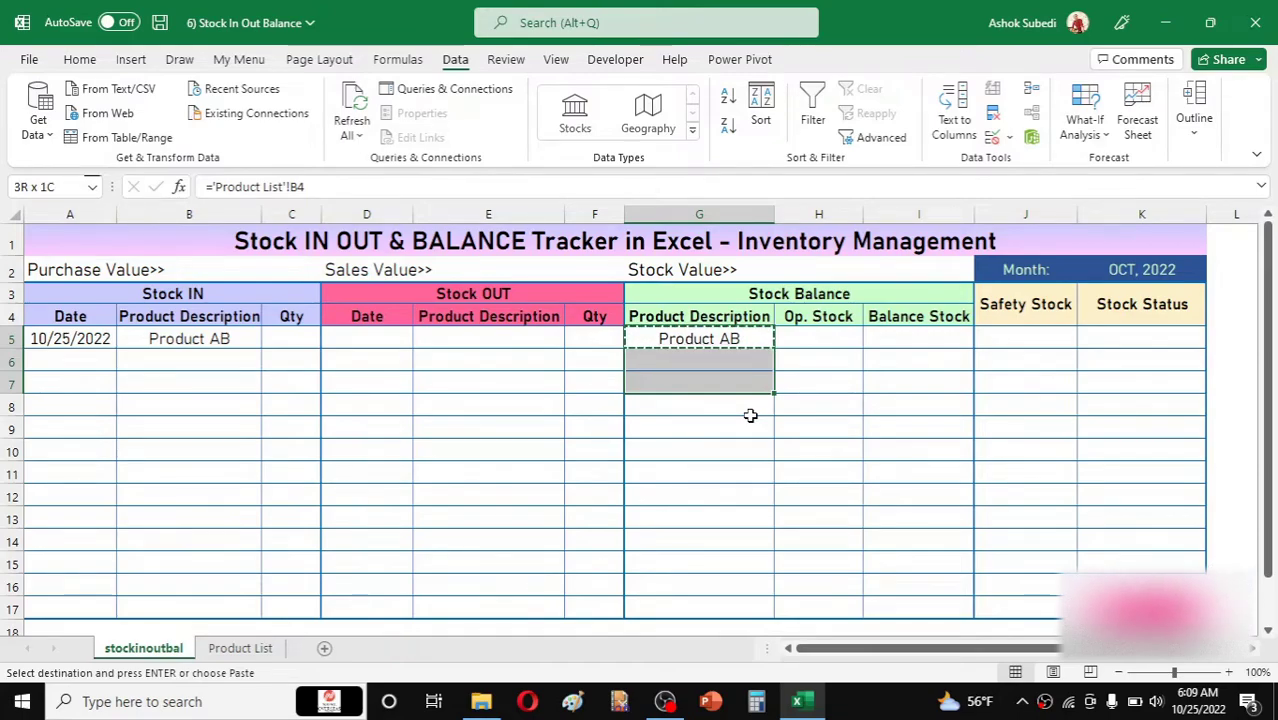
pyautogui.hotkey('shift', 'Down')
pyautogui.hotkey('shift', 'Down')
pyautogui.hotkey('shift', 'Down')
pyautogui.hotkey('shift', 'Down')
pyautogui.hotkey('shift', 'Down')
pyautogui.hotkey('shift', 'Down')
pyautogui.hotkey('shift', 'Down')
pyautogui.hotkey('shift', 'Down')
pyautogui.hotkey('shift', 'Down')
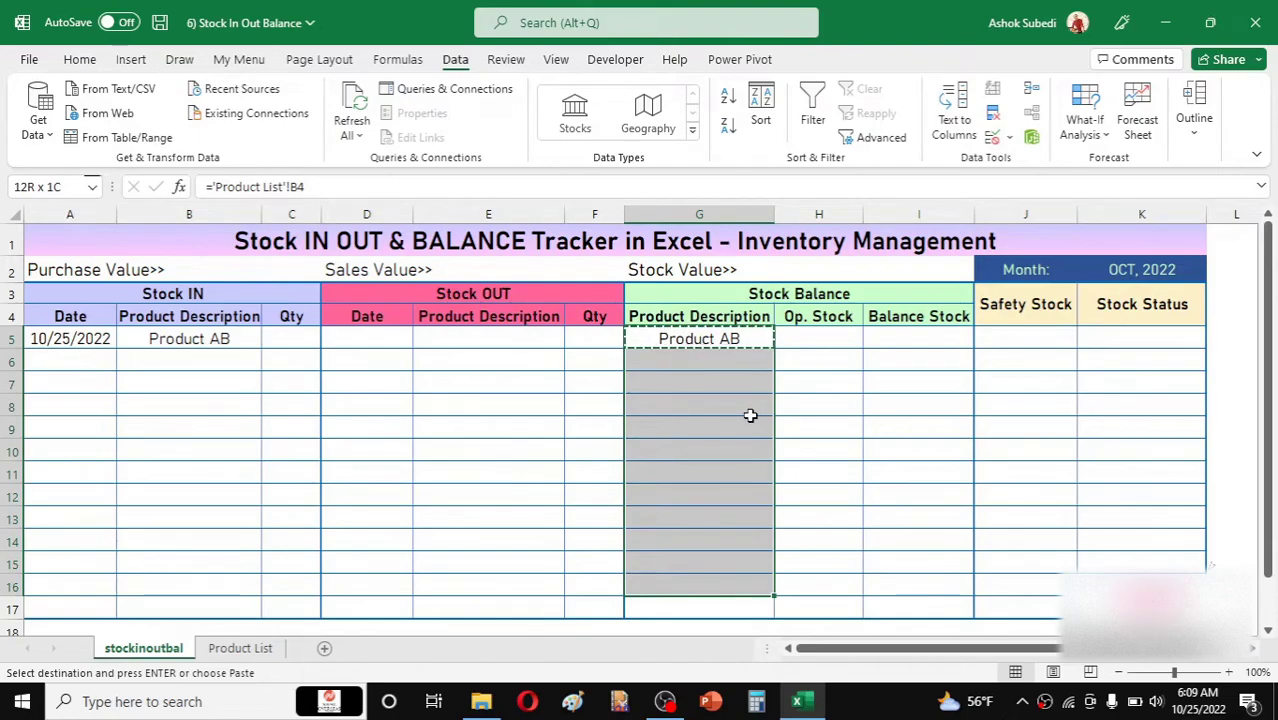
pyautogui.hotkey('shift', 'Down')
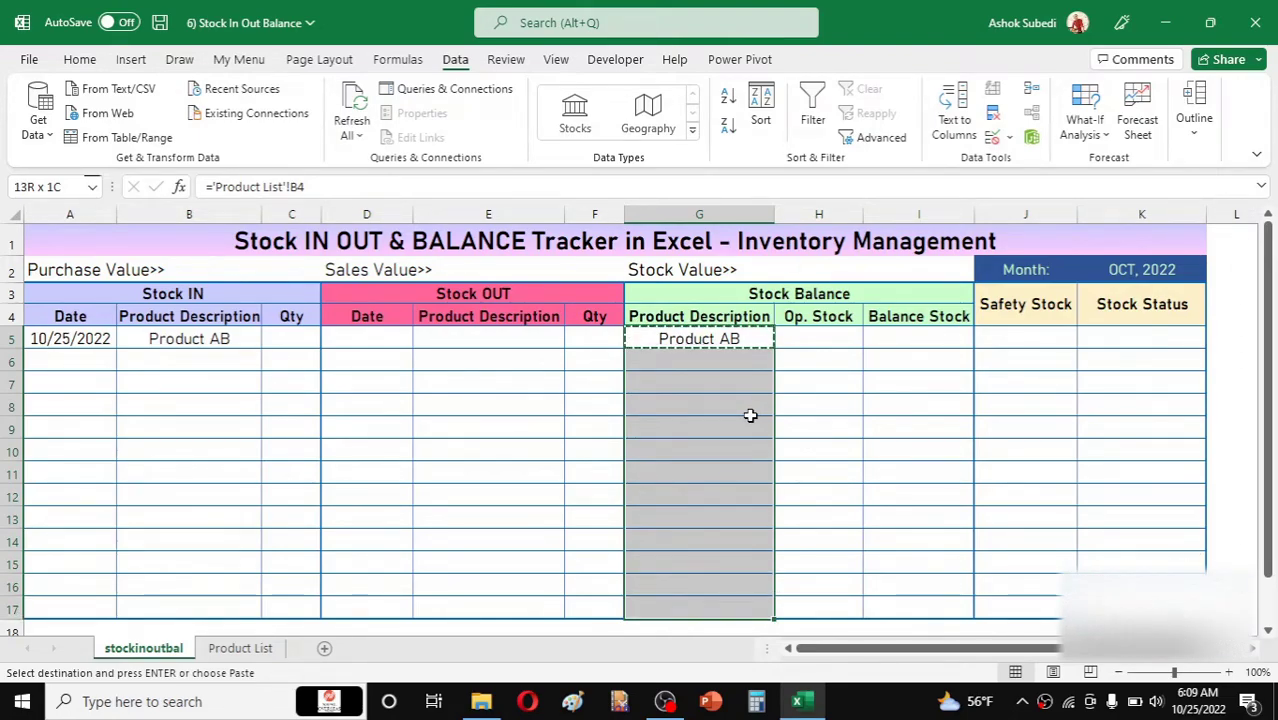
pyautogui.press('Return')
pyautogui.click(708, 412)
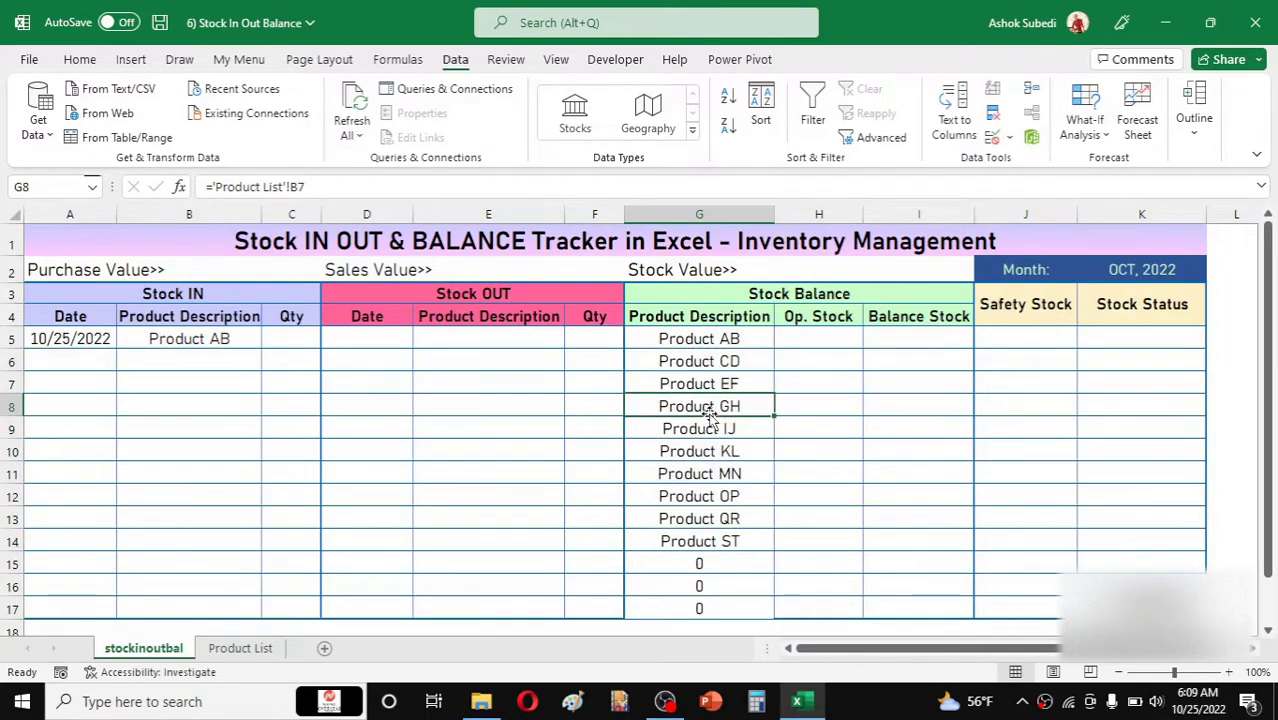
# Compare the Stock Balance product rows with the Product List sheet, and look over the rows below the tracker table
pyautogui.click(962, 364)
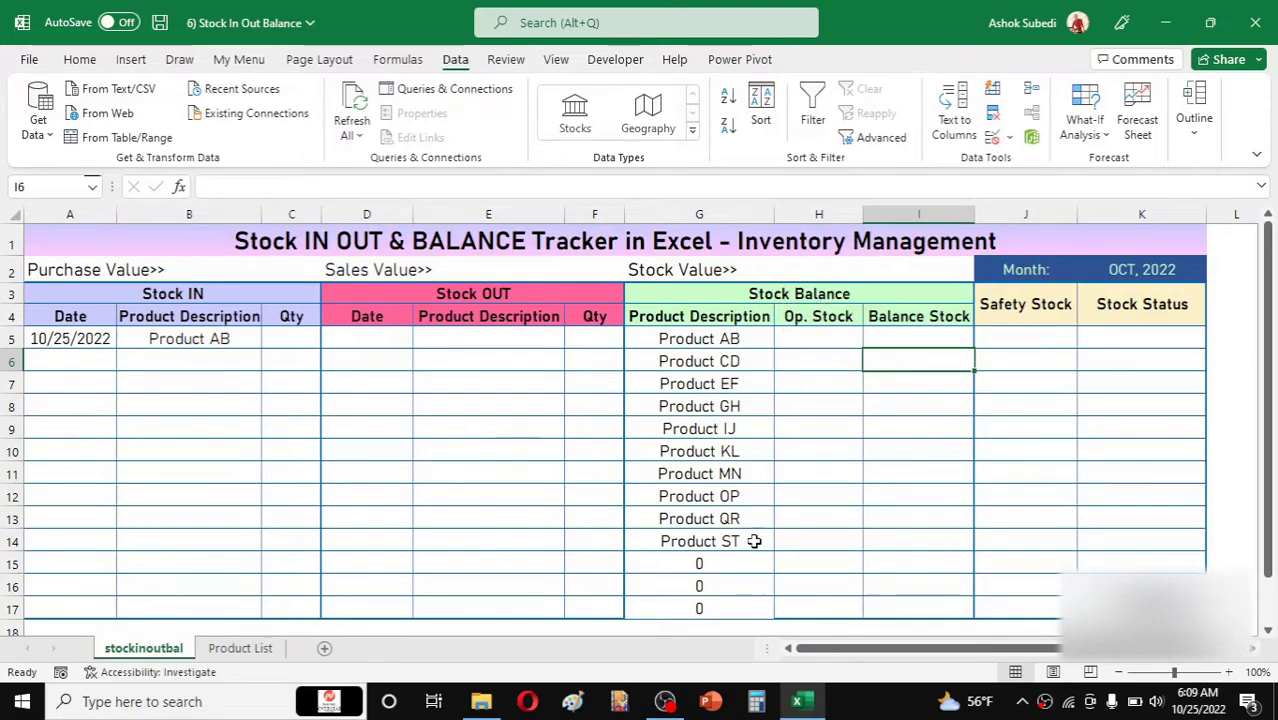
pyautogui.click(262, 648)
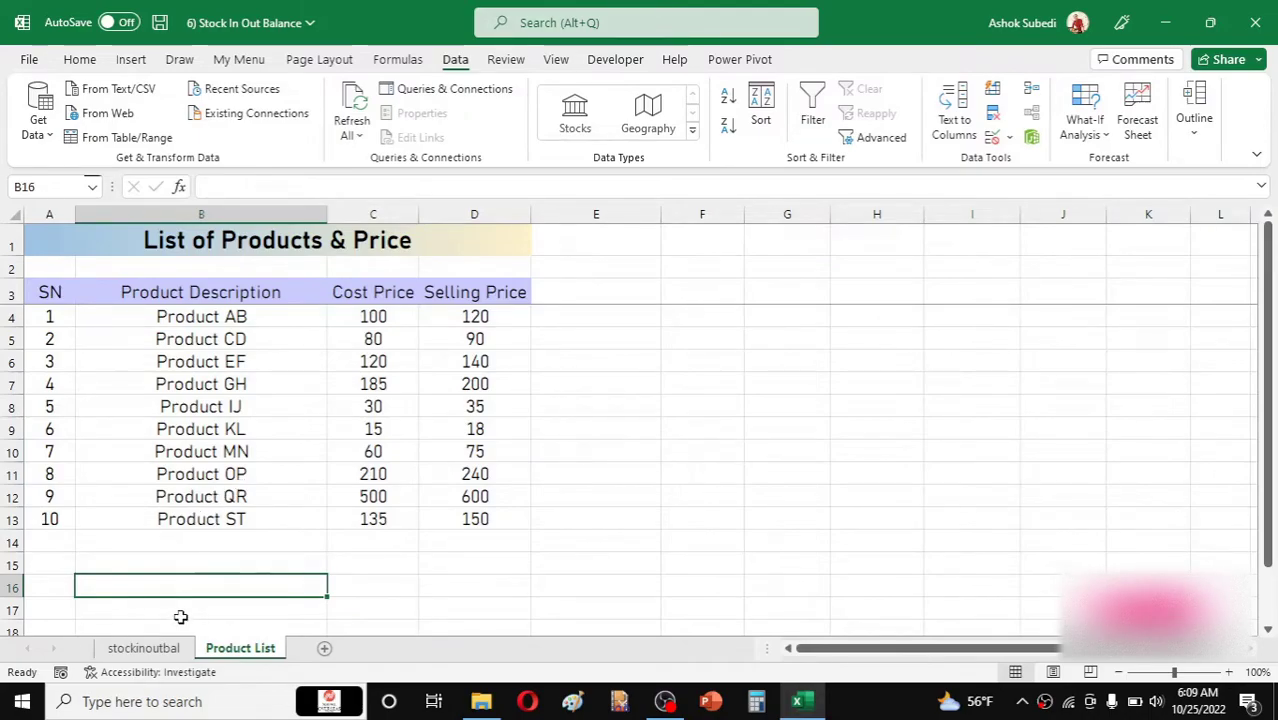
pyautogui.click(156, 649)
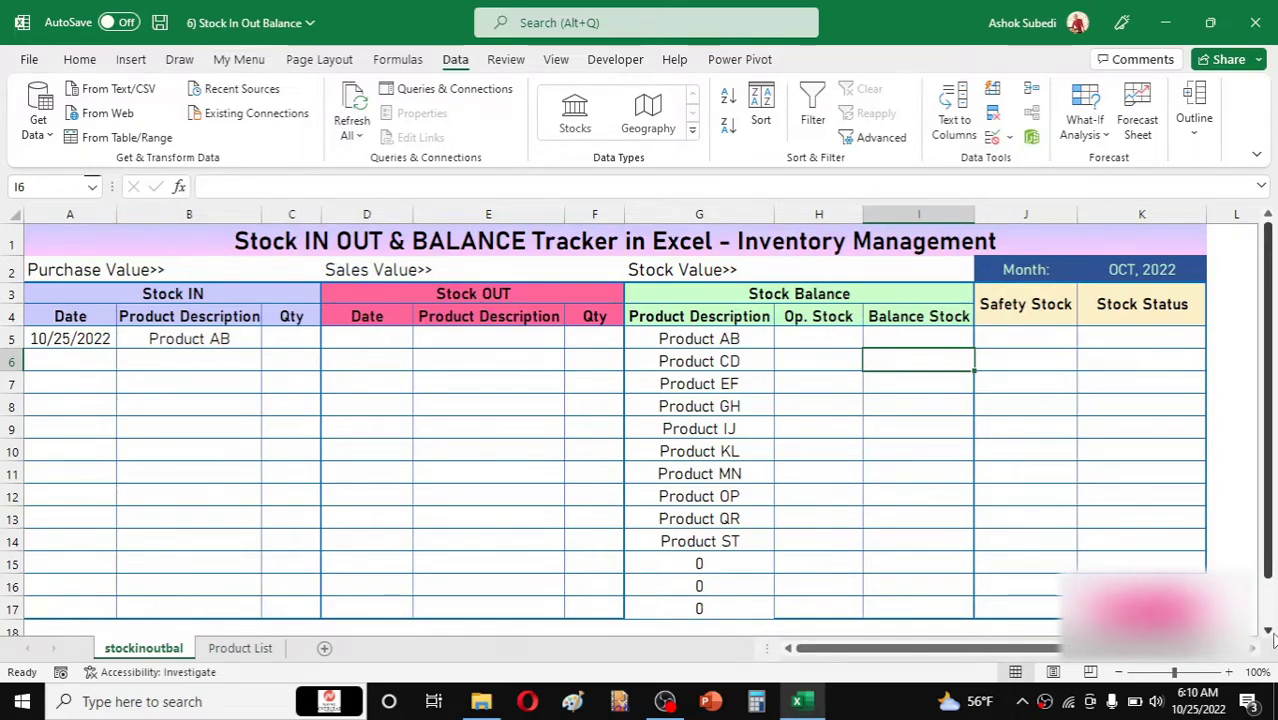
pyautogui.scroll(-1, 1266, 632)
pyautogui.scroll(-2, 1266, 632)
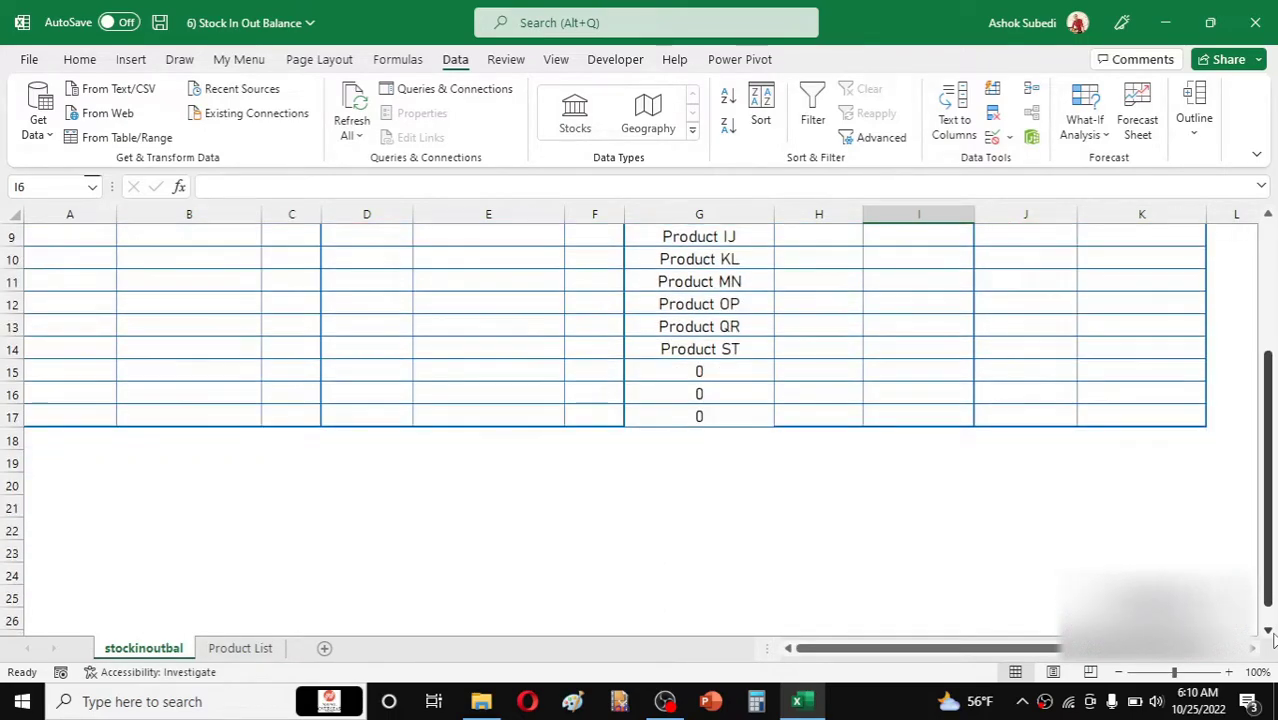
pyautogui.scroll(-3, 1266, 632)
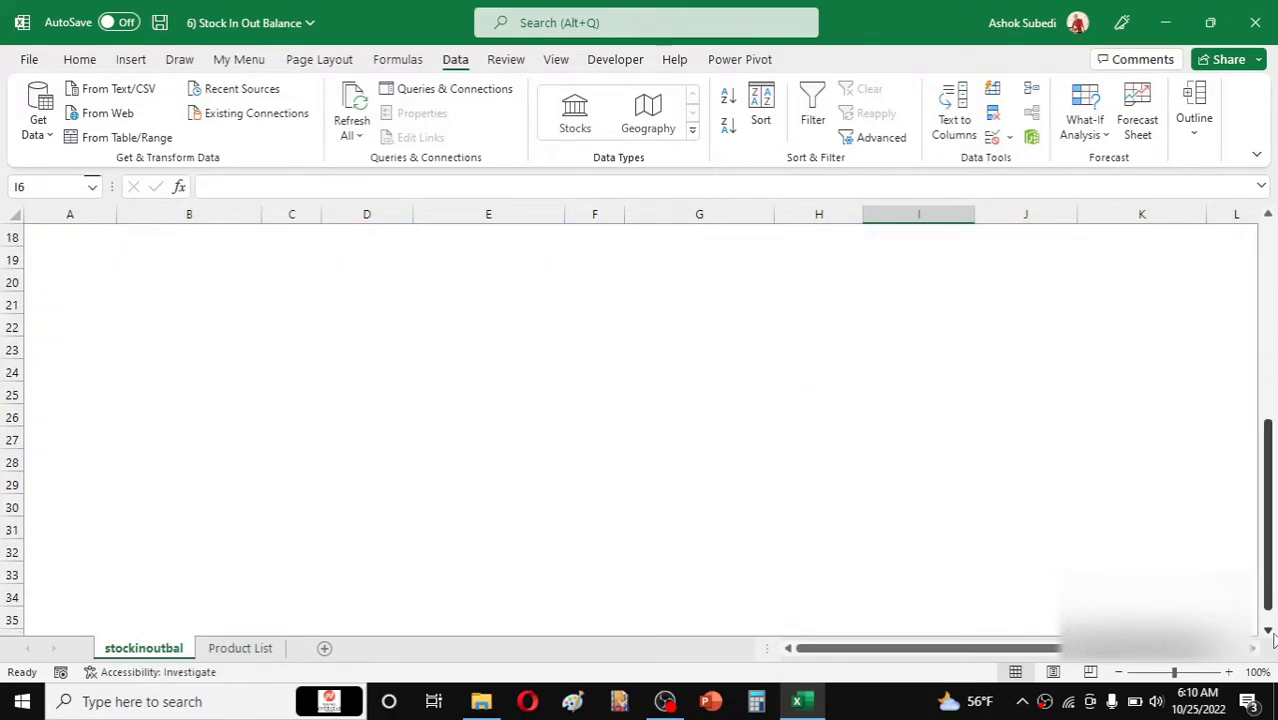
# Try extending the product link formula from G17 down to G30 below the table, and undo the fill
pyautogui.scroll(-1, 1270, 630)
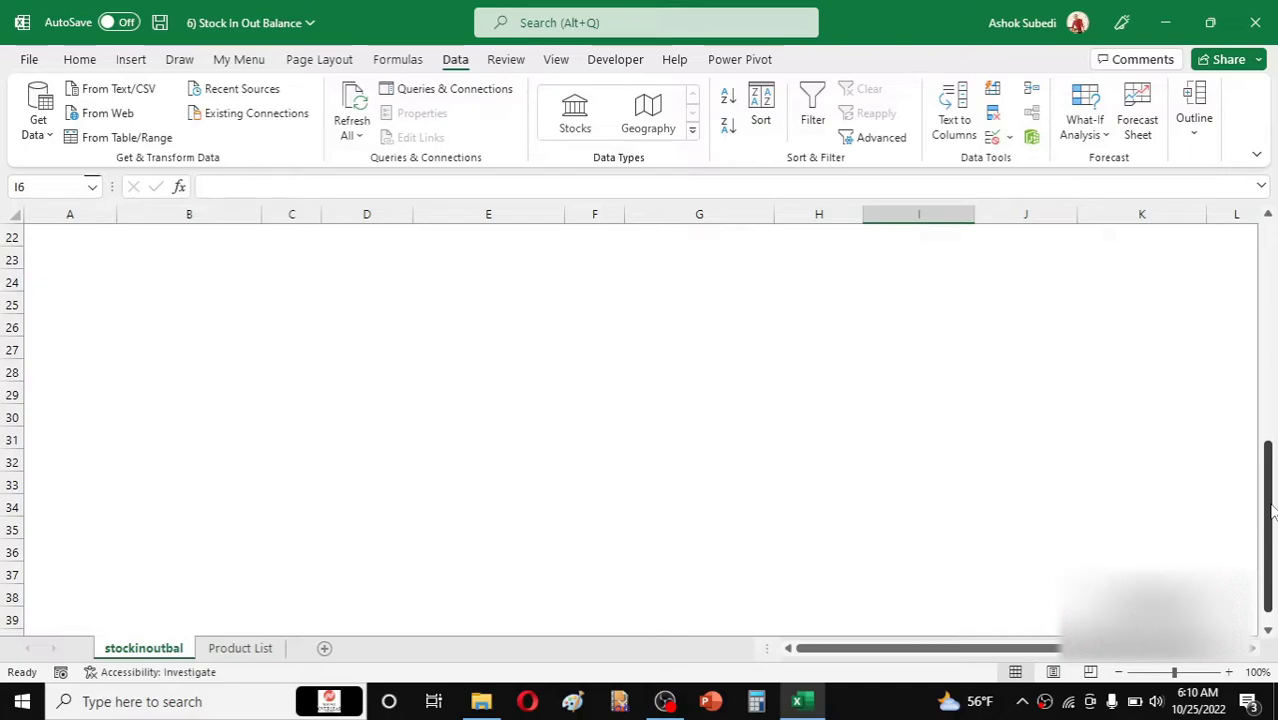
pyautogui.click(1269, 631)
pyautogui.moveTo(1268, 527); pyautogui.dragTo(1274, 262)
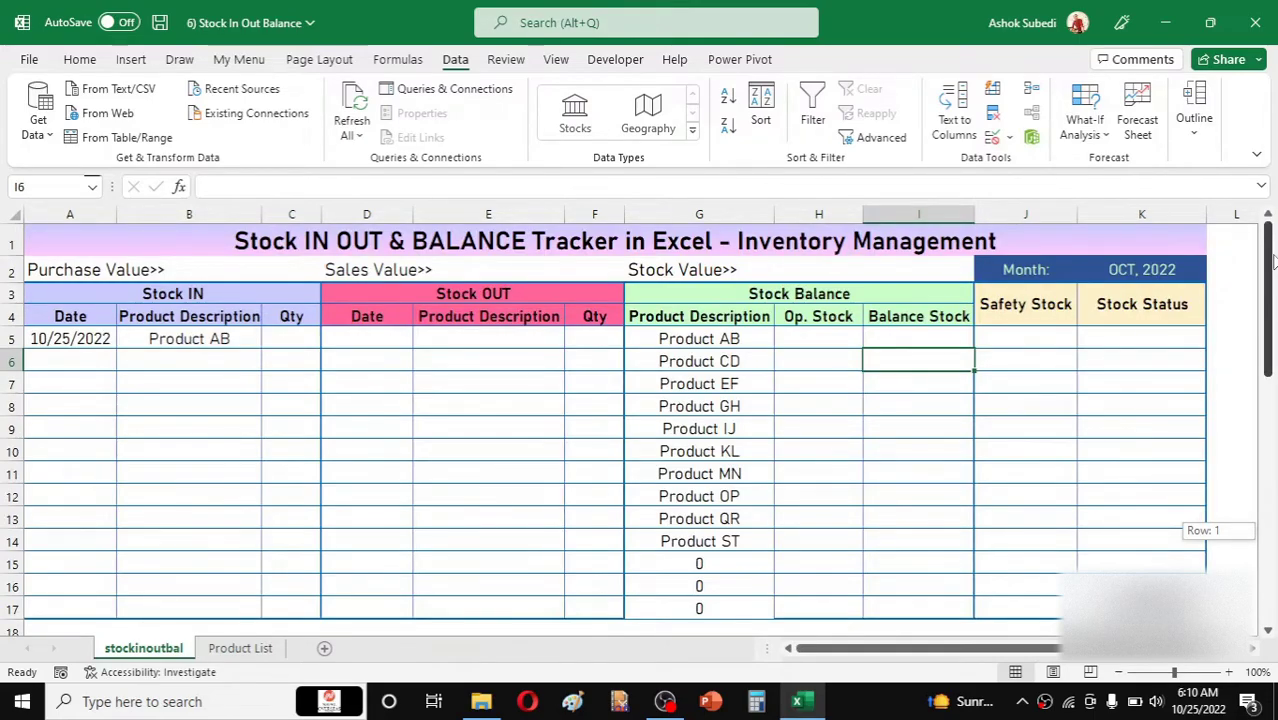
pyautogui.scroll(-5, 850, 354)
pyautogui.click(716, 257)
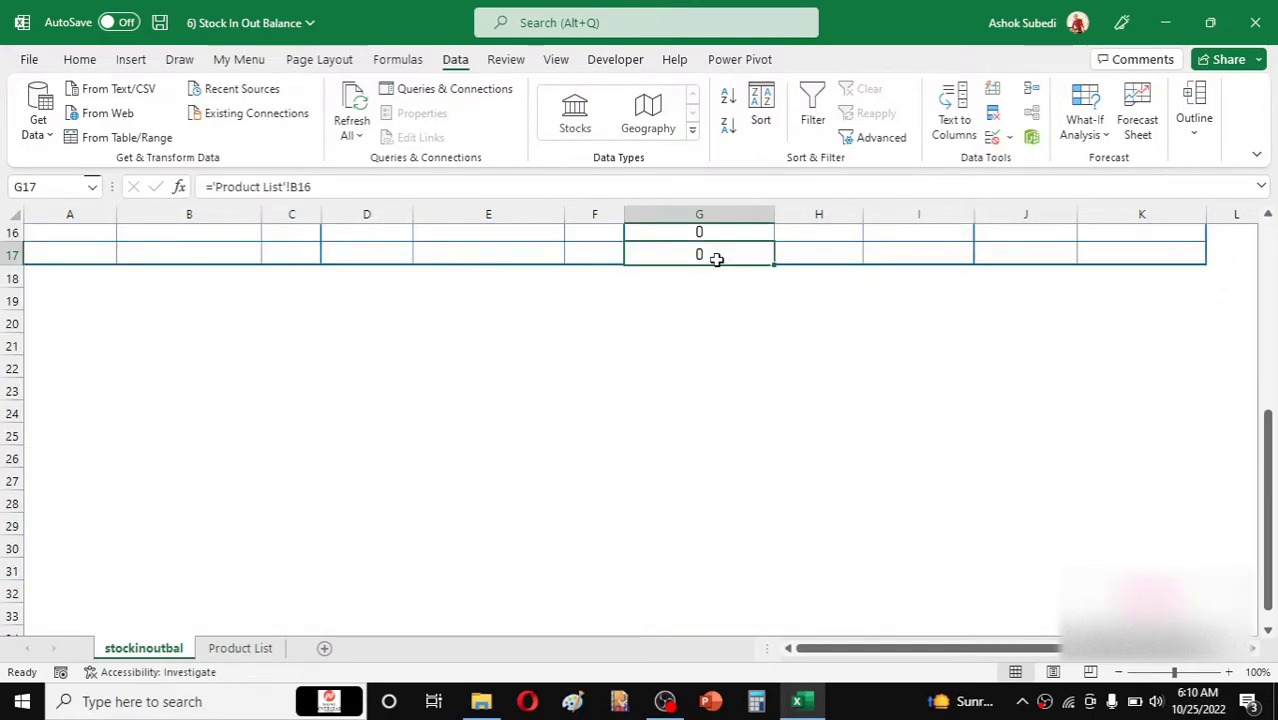
pyautogui.moveTo(773, 265); pyautogui.dragTo(762, 531)
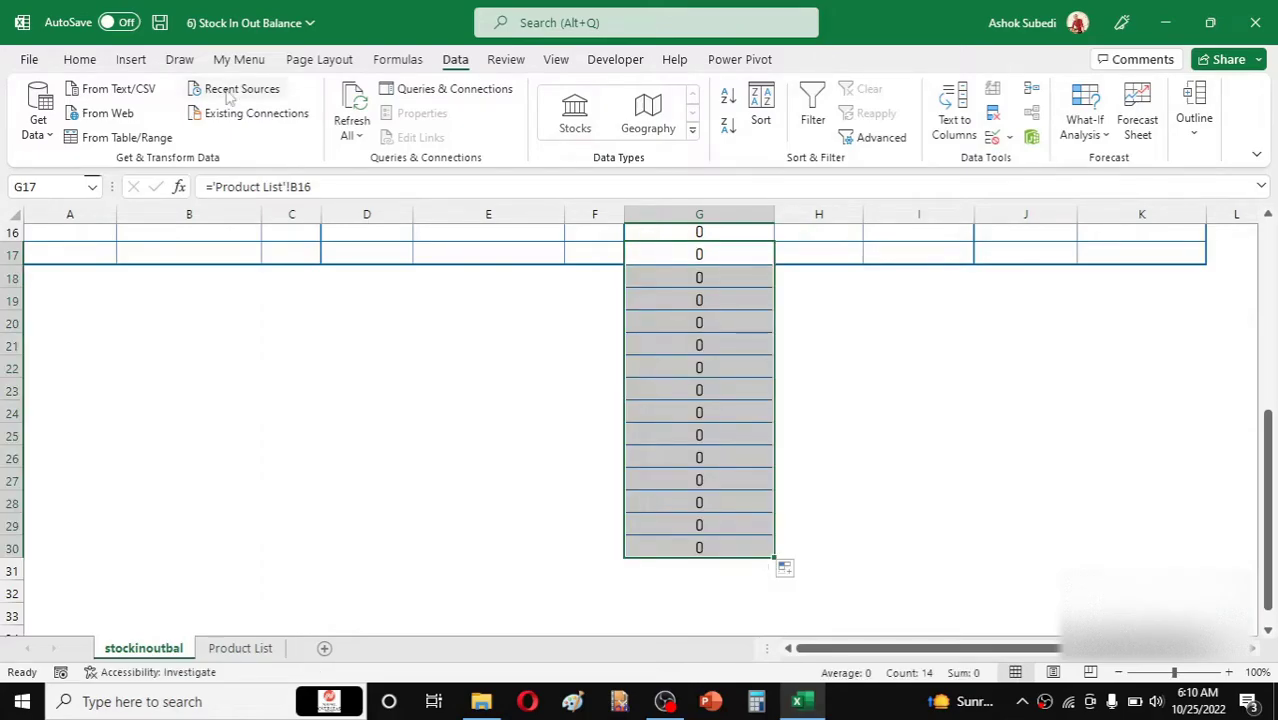
pyautogui.click(82, 61)
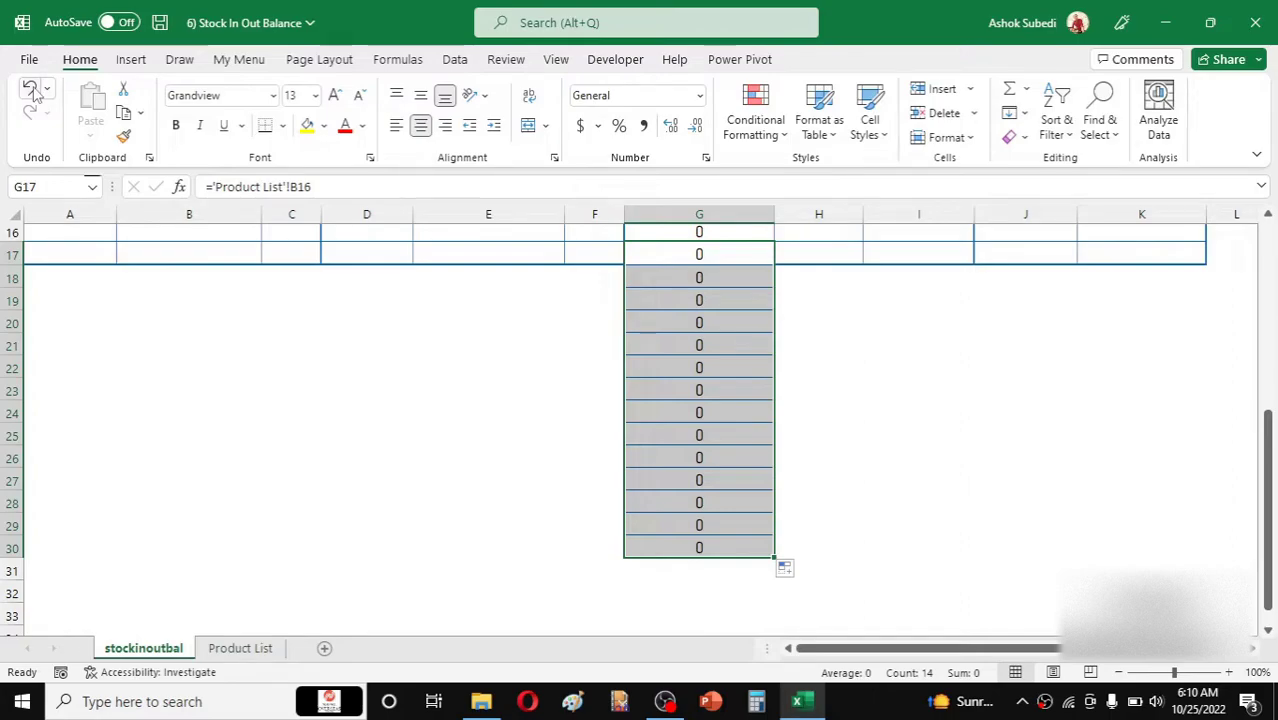
pyautogui.click(31, 88)
pyautogui.moveTo(1272, 475); pyautogui.dragTo(1270, 258)
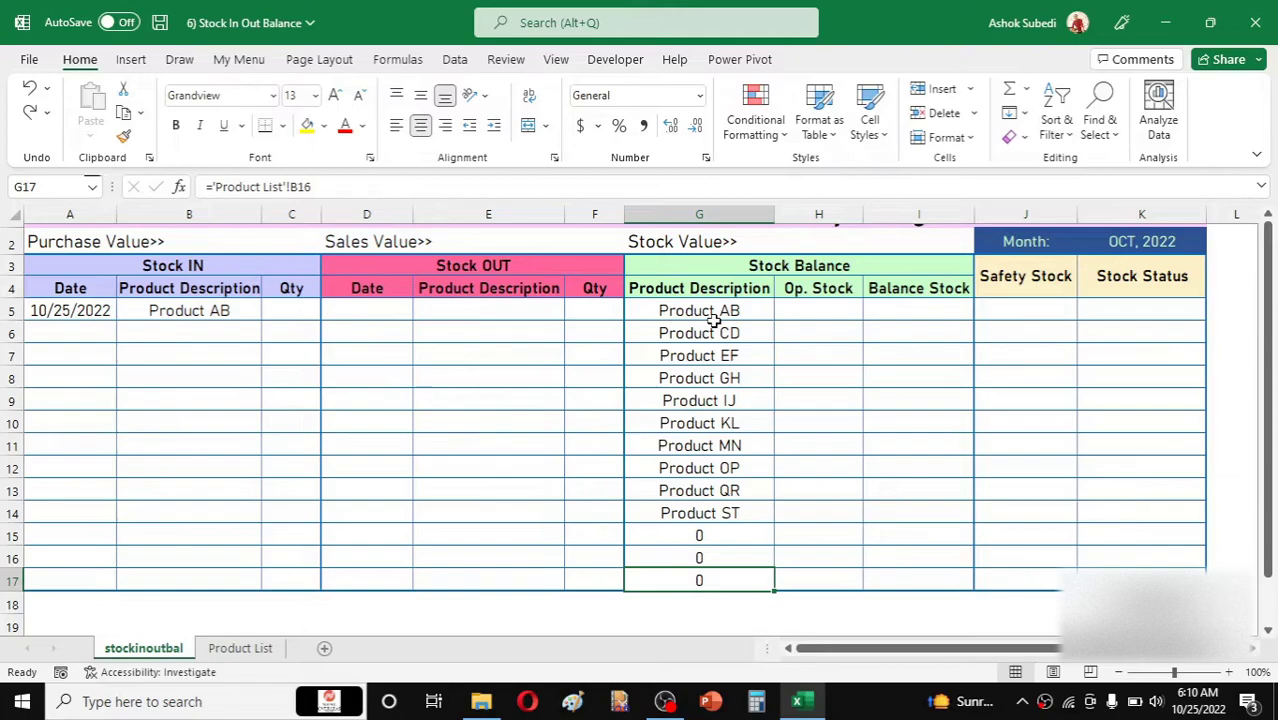
# Look over the Stock Balance headers, the Op. Stock column and the empty rows below the tracker table
pyautogui.hotkey('ctrl', 'Up')
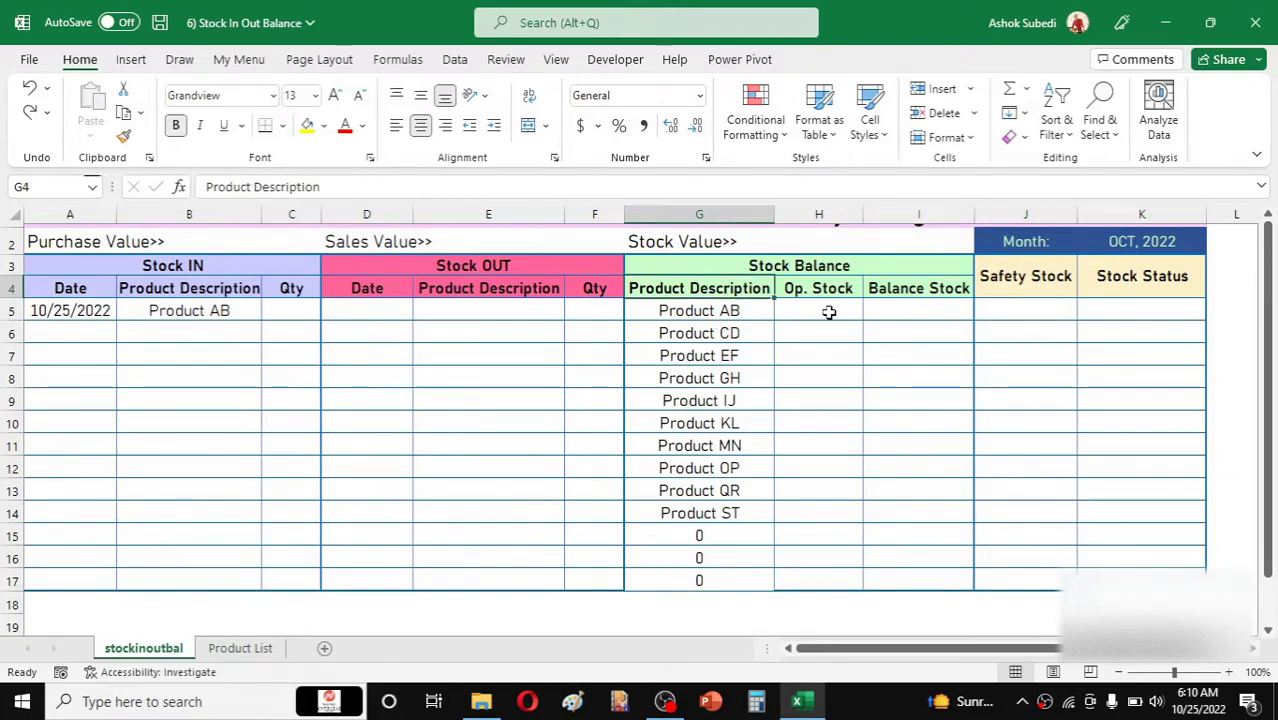
pyautogui.press('Right')
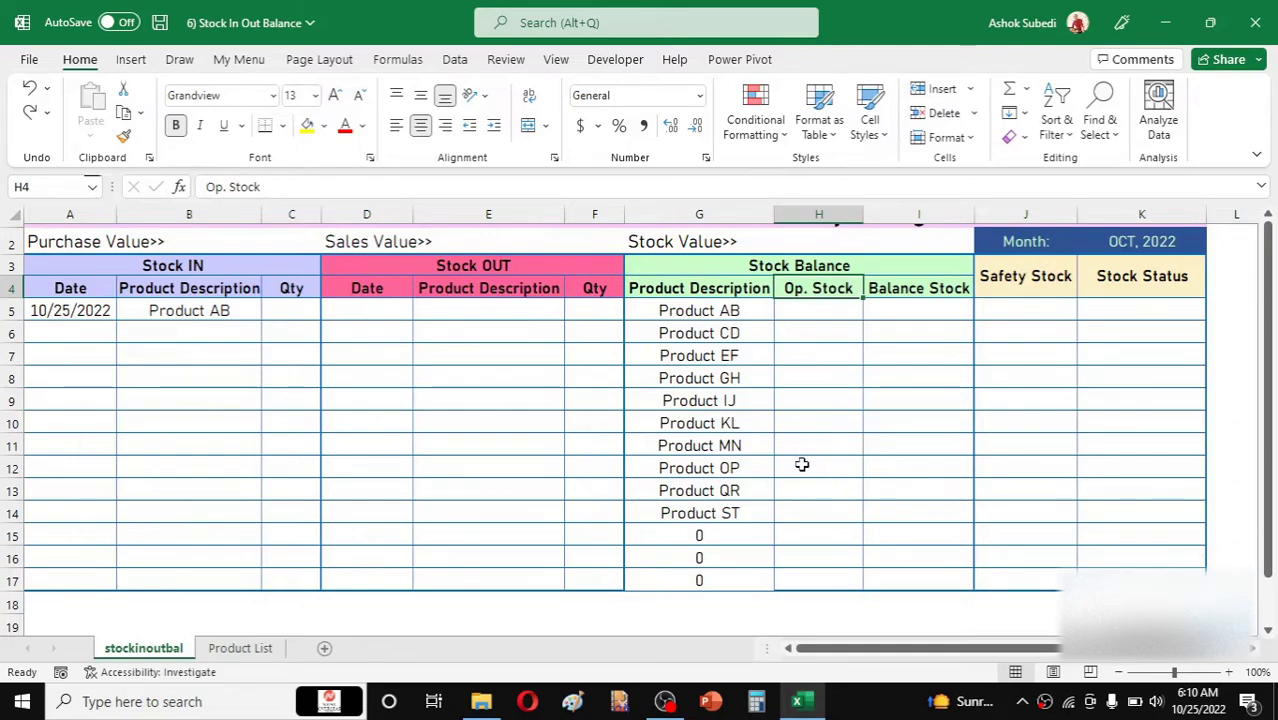
pyautogui.moveTo(1271, 342); pyautogui.dragTo(1271, 342)
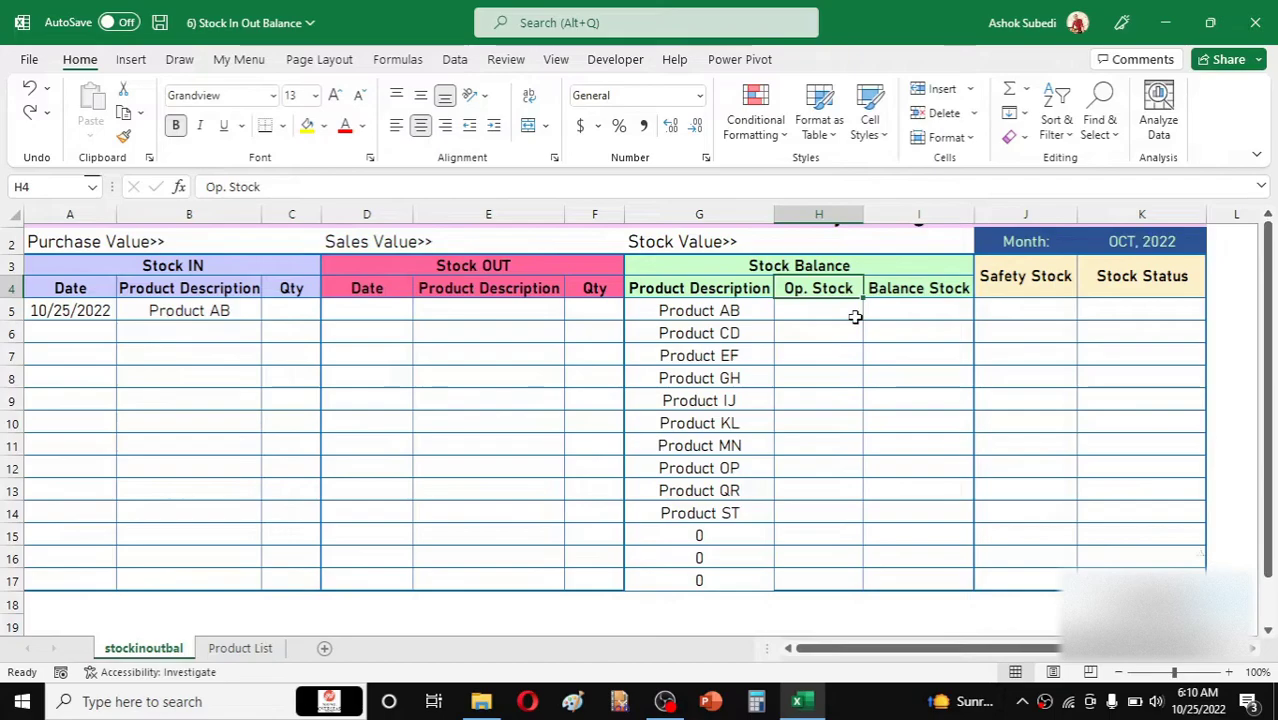
pyautogui.press('Left')
pyautogui.press('Right')
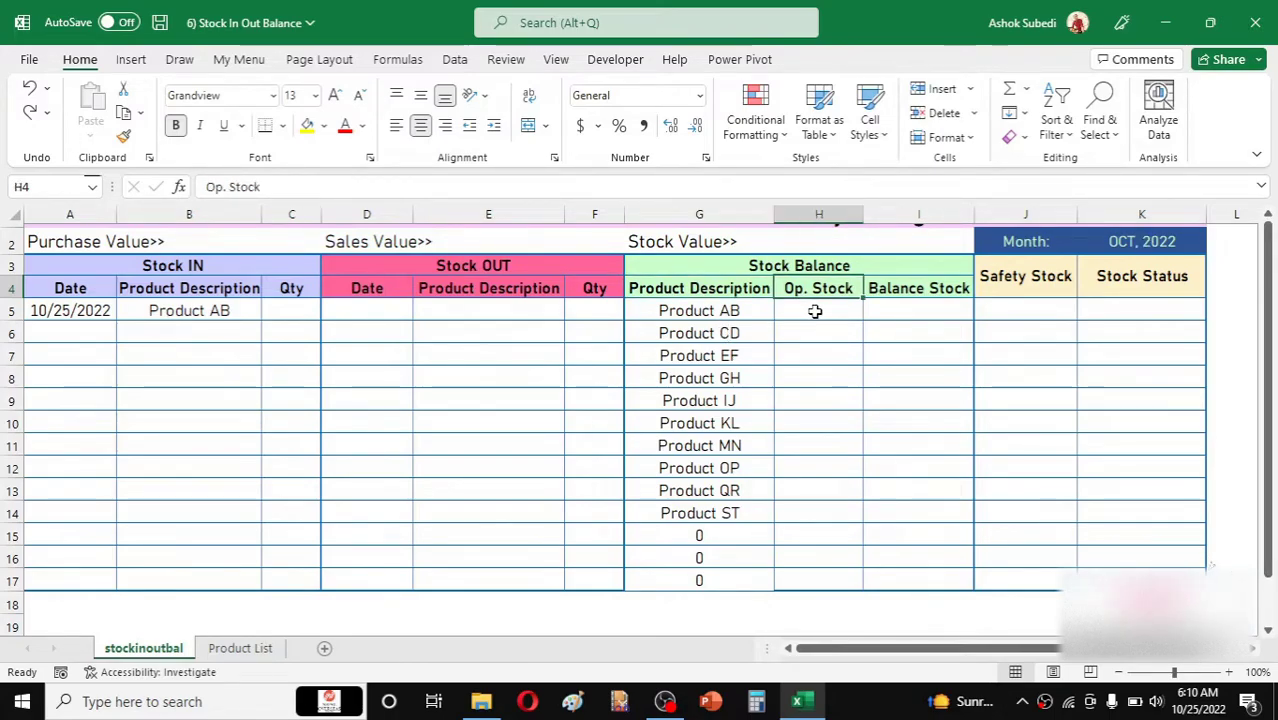
pyautogui.press('Down')
pyautogui.press('Down')
pyautogui.press('Down')
pyautogui.press('Down')
pyautogui.press('Down')
pyautogui.press('Down')
pyautogui.press('Down')
pyautogui.press('Down')
pyautogui.press('Down')
pyautogui.press('Down')
pyautogui.press('Down')
pyautogui.press('Down')
pyautogui.press('Down')
pyautogui.press('Down')
pyautogui.press('Down')
pyautogui.press('Down')
pyautogui.press('Down')
pyautogui.press('Down')
pyautogui.press('Down')
pyautogui.press('Down')
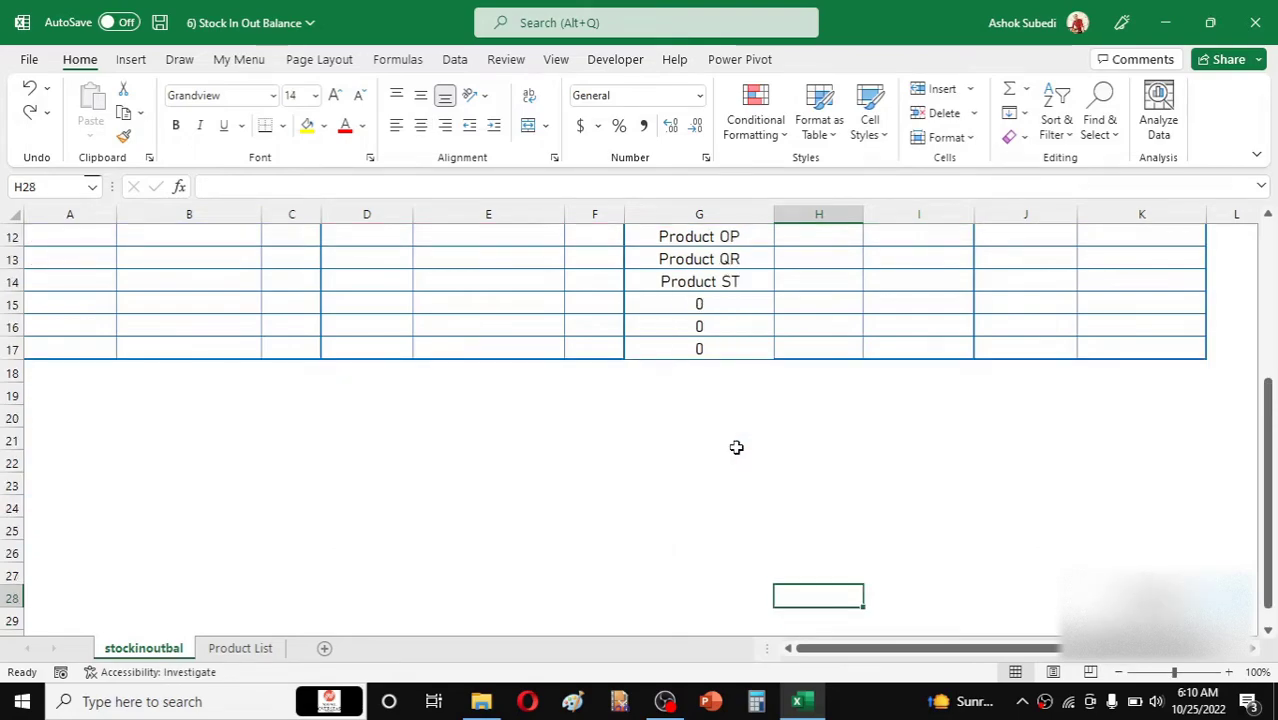
pyautogui.hotkey('ctrl', 'Home')
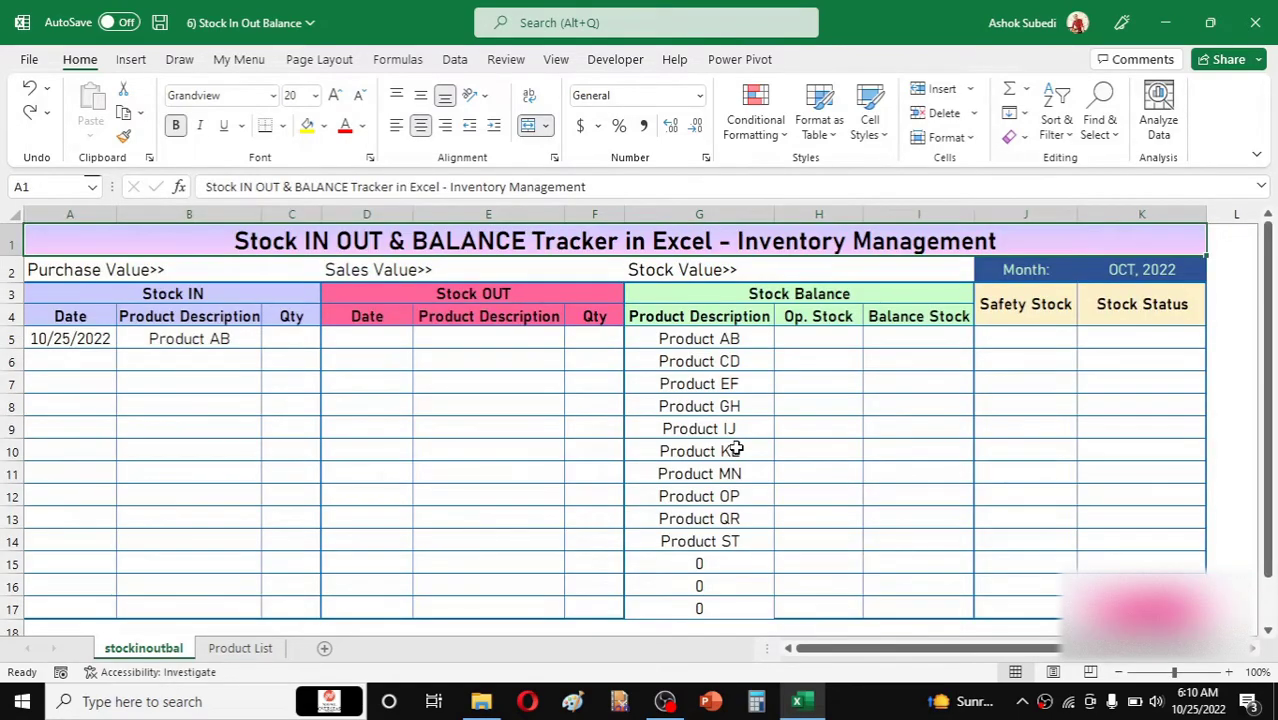
# Fill the Op. Stock cells H5:H14 with random opening quantities using the formula =RANDBETWEEN(10,50)
pyautogui.click(802, 346)
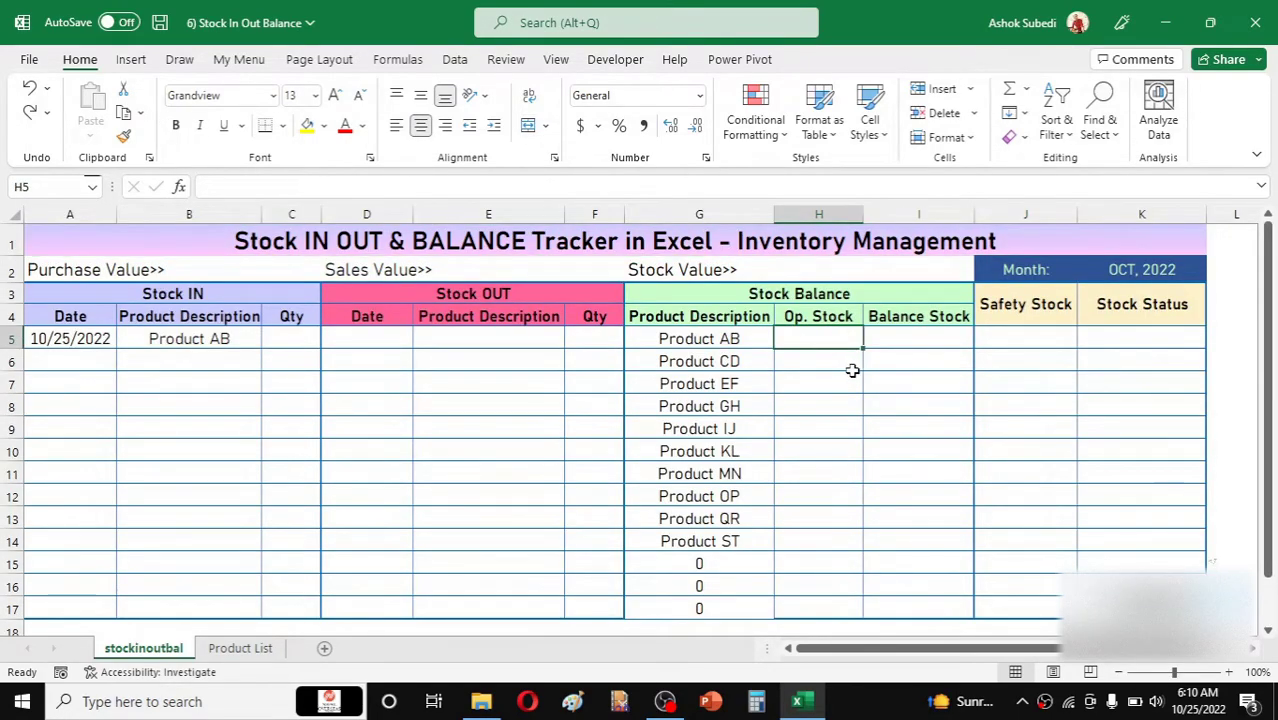
pyautogui.moveTo(824, 331); pyautogui.dragTo(822, 540)
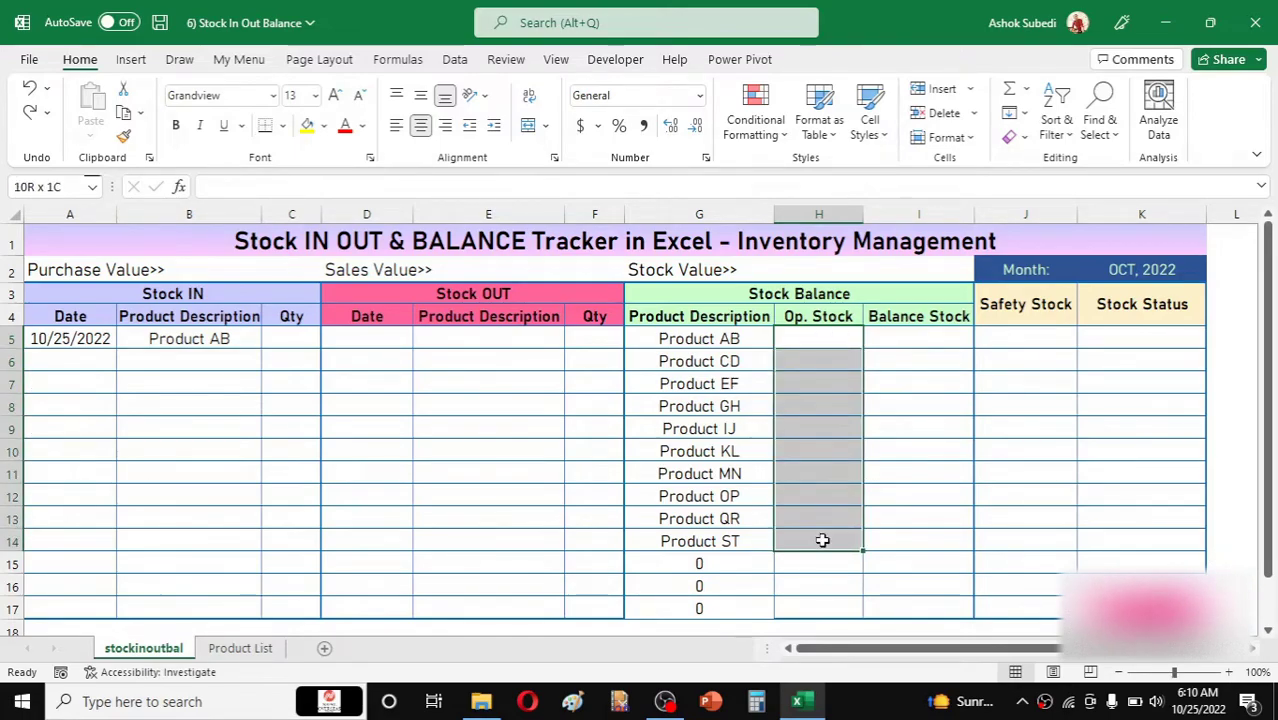
pyautogui.write('=ran')
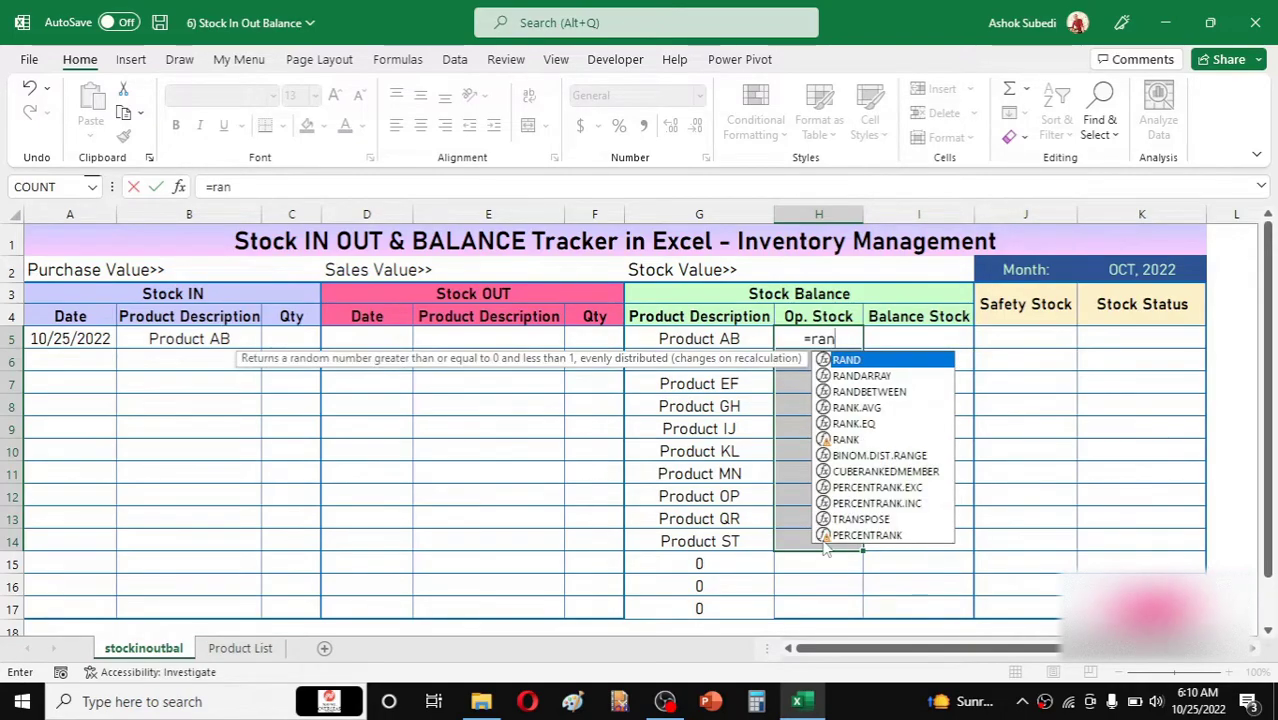
pyautogui.click(866, 393)
pyautogui.doubleClick(866, 393)
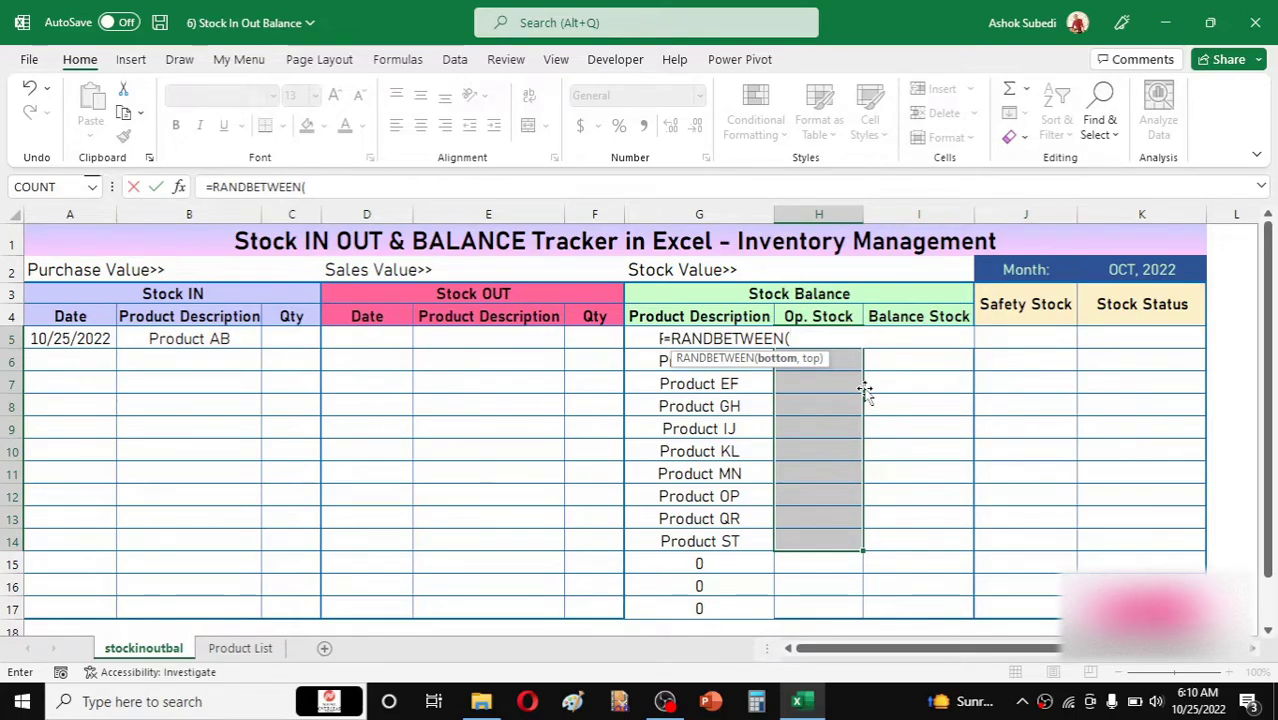
pyautogui.write('10')
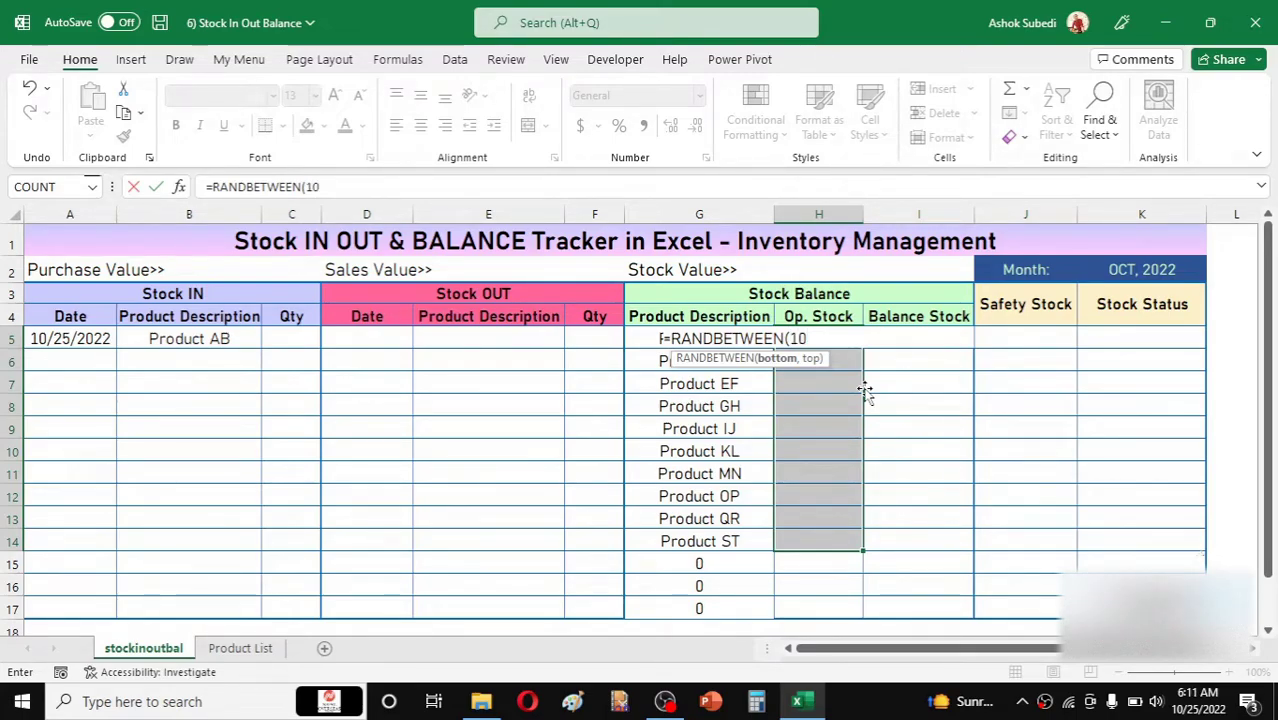
pyautogui.write(',')
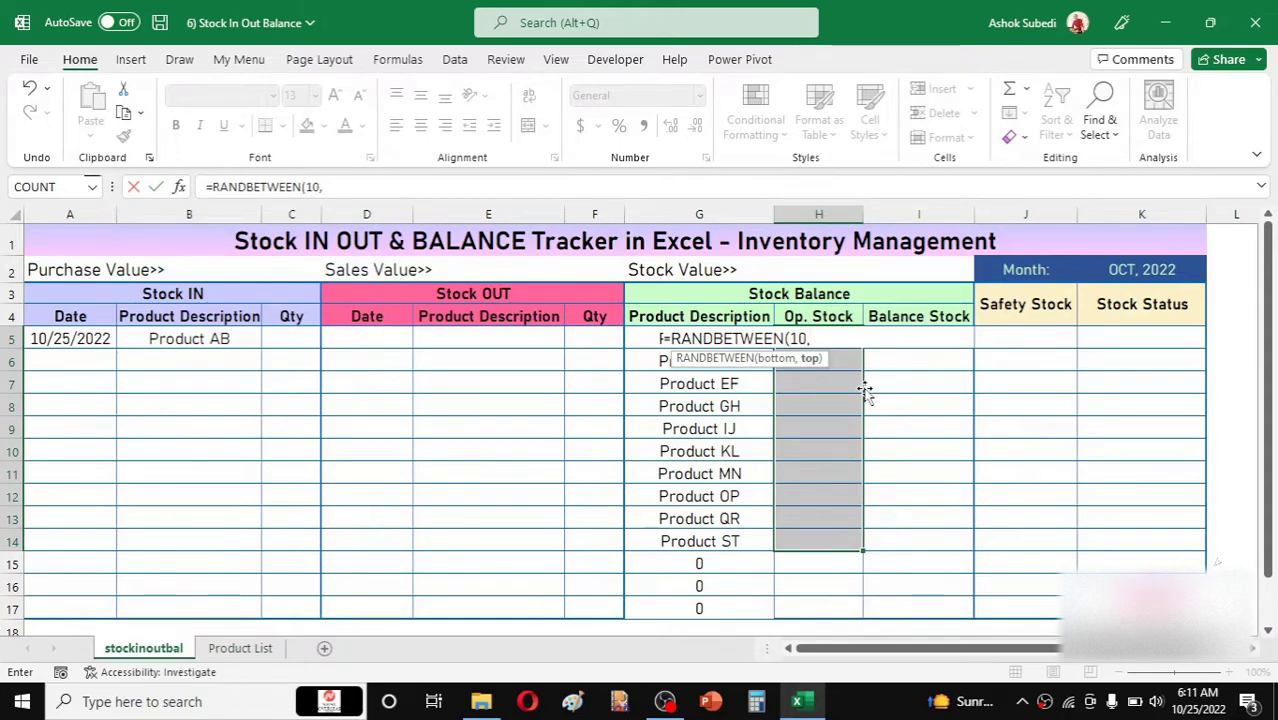
pyautogui.write('50)')
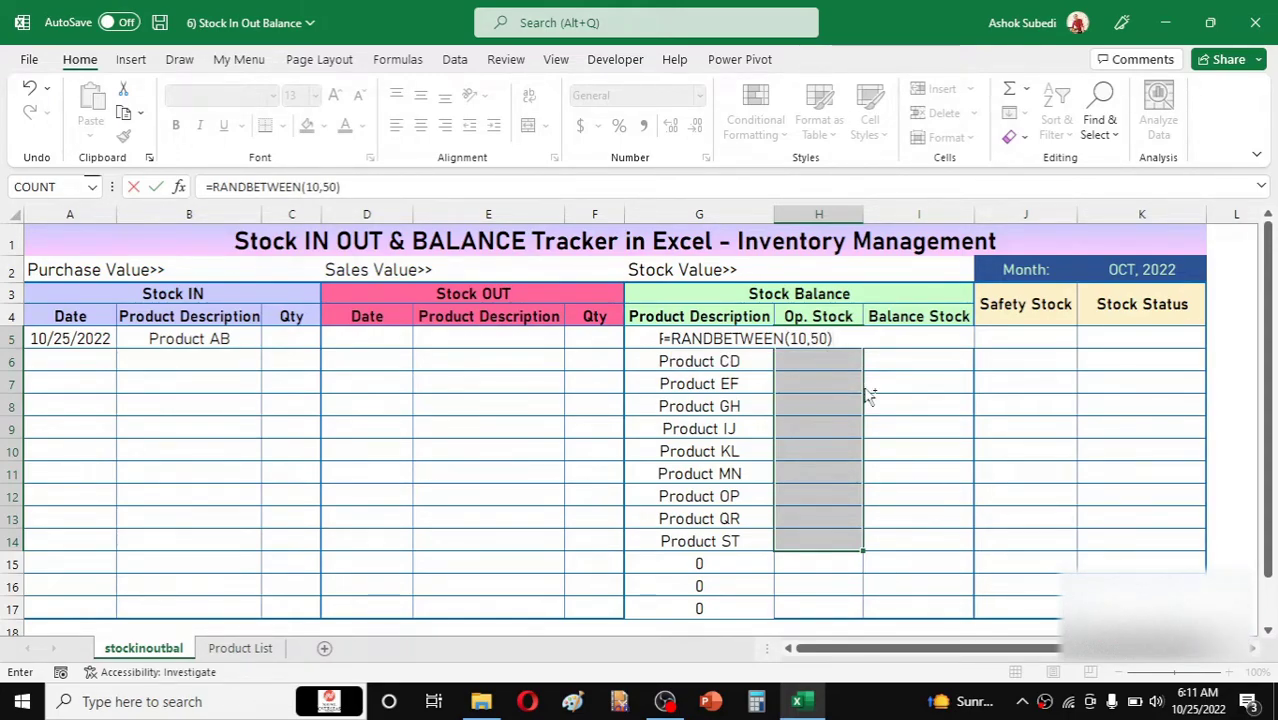
pyautogui.hotkey('ctrl', 'Return')
# Convert the random Op. Stock formulas in H5:H14 to fixed values, and save the workbook
pyautogui.hotkey('ctrl', 'c')
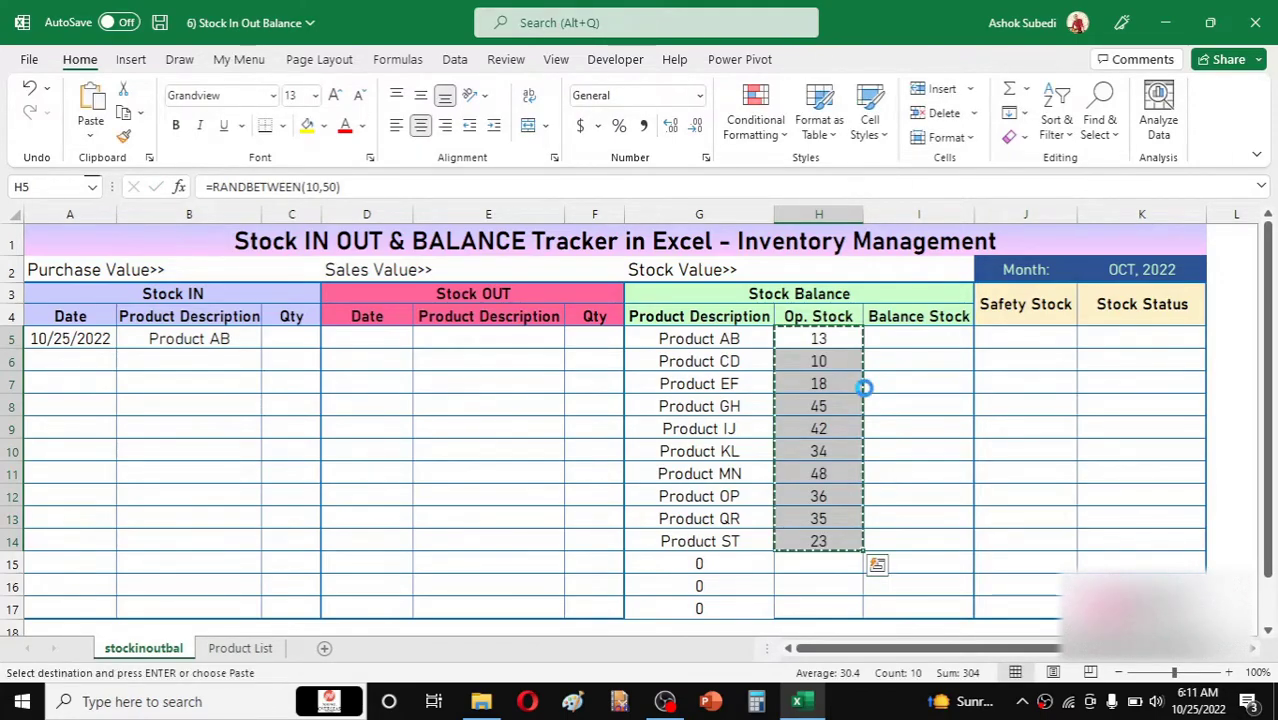
pyautogui.rightClick(826, 341)
pyautogui.press('v')
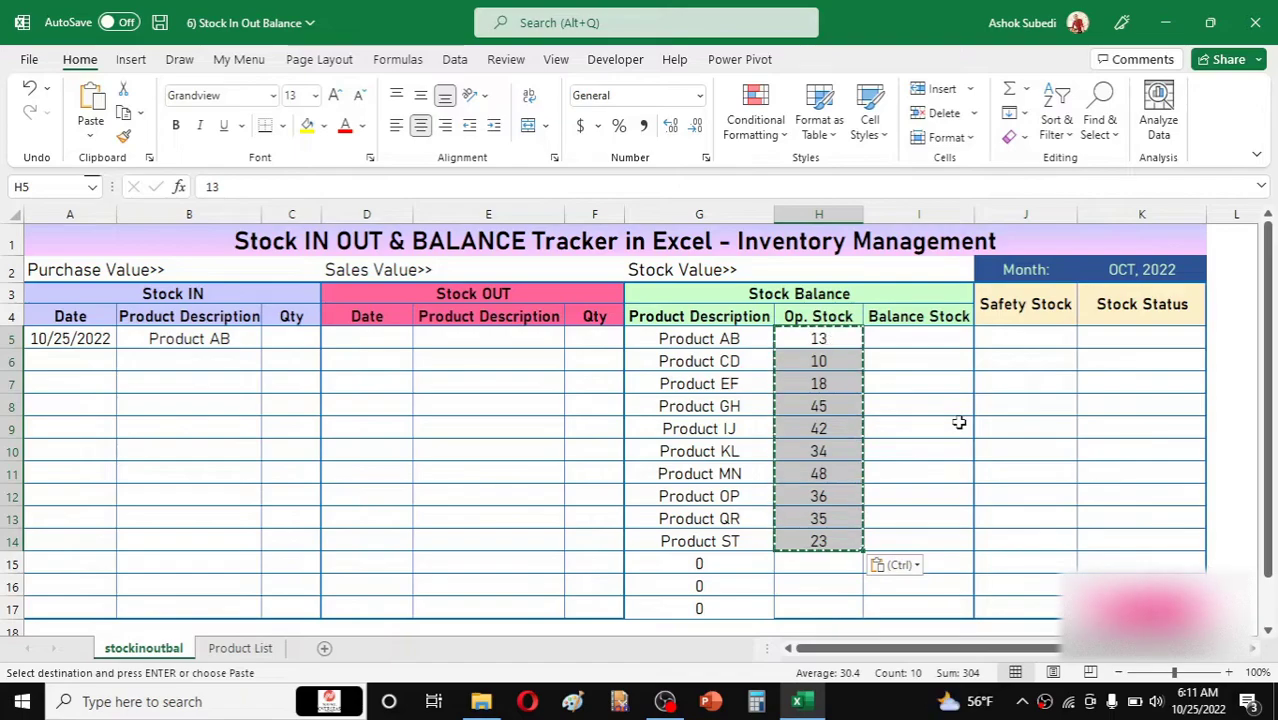
pyautogui.click(956, 424)
pyautogui.click(921, 338)
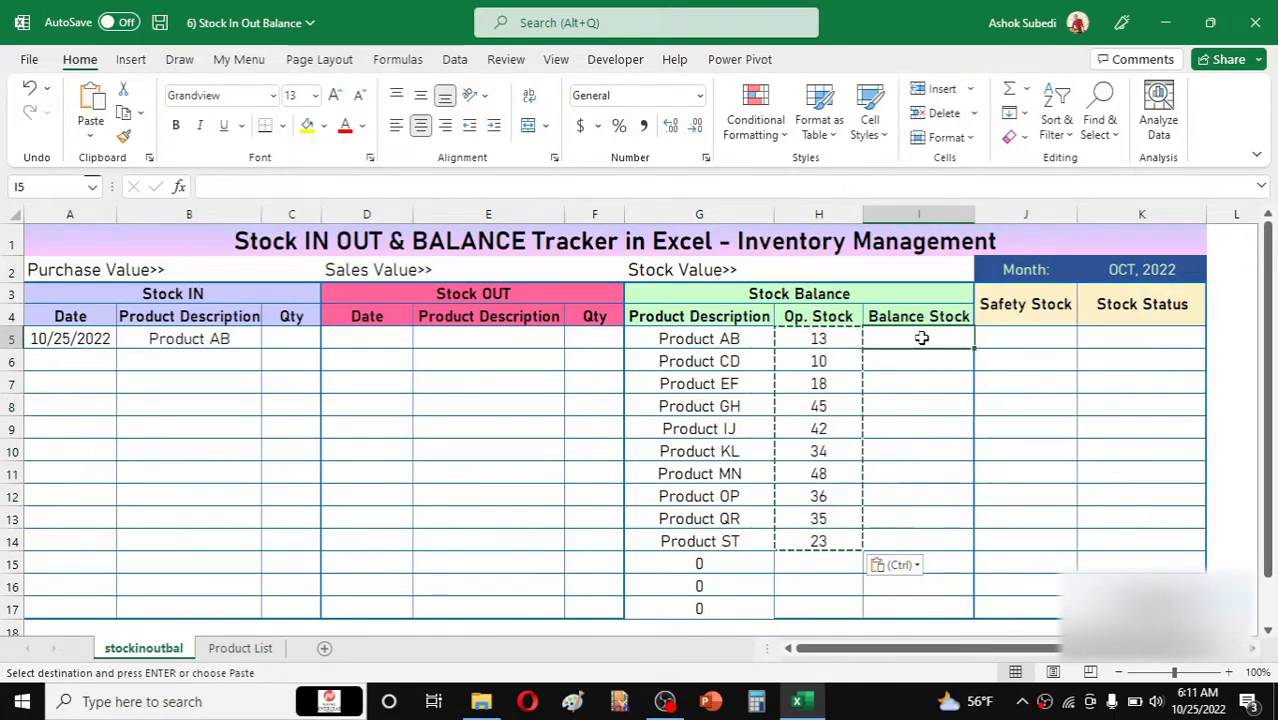
pyautogui.press('Escape')
pyautogui.hotkey('ctrl', 's')
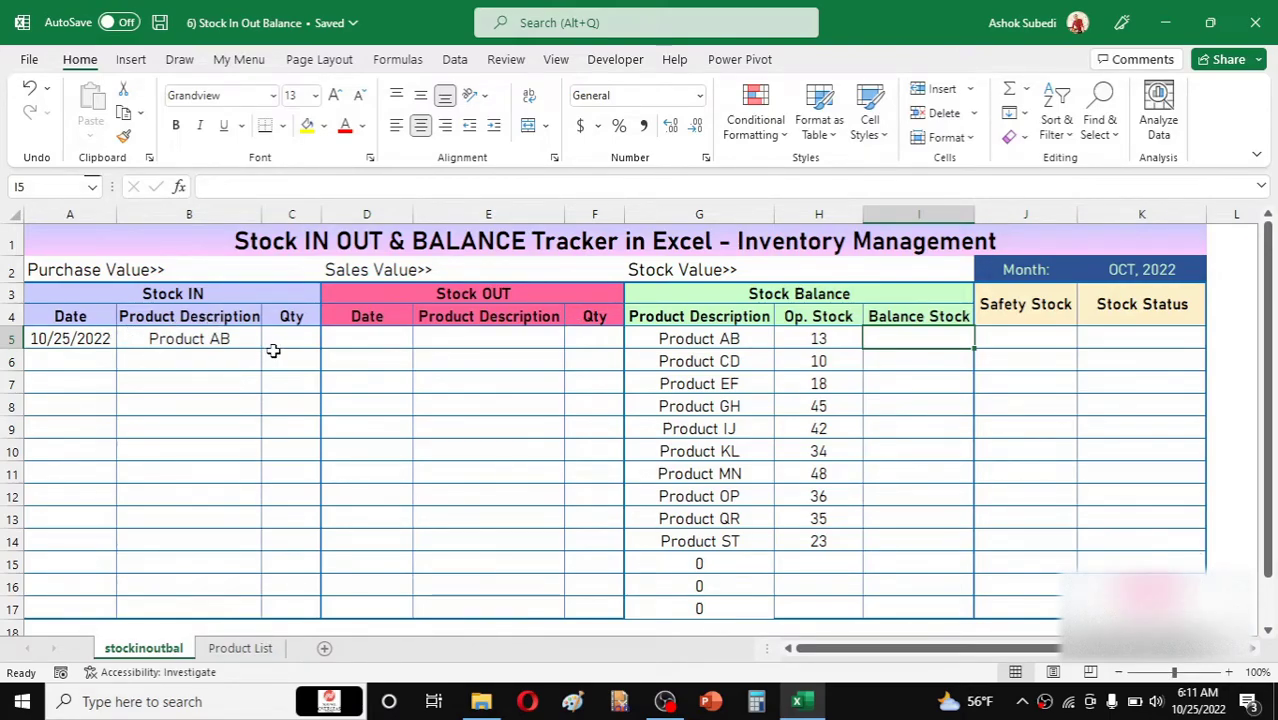
# Try calculating the first product's Balance Stock in I5 with the formula =H5+C5-F5
pyautogui.click(931, 369)
pyautogui.click(924, 339)
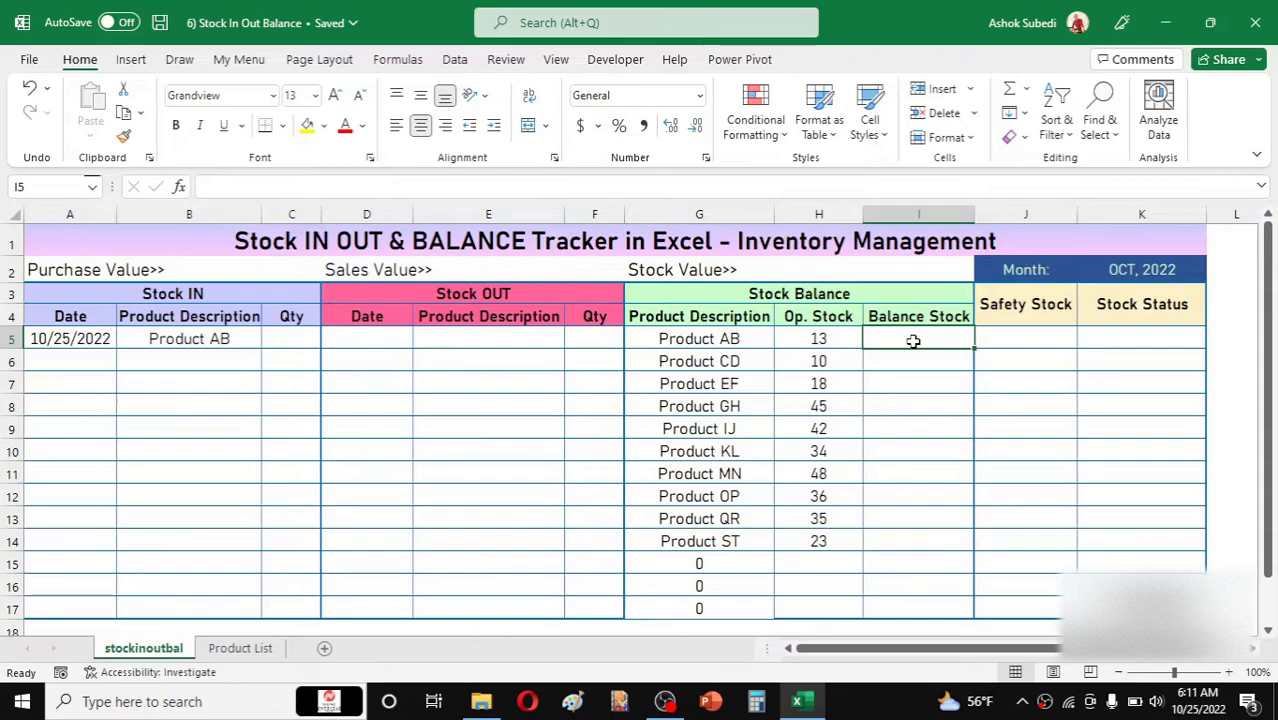
pyautogui.write('=')
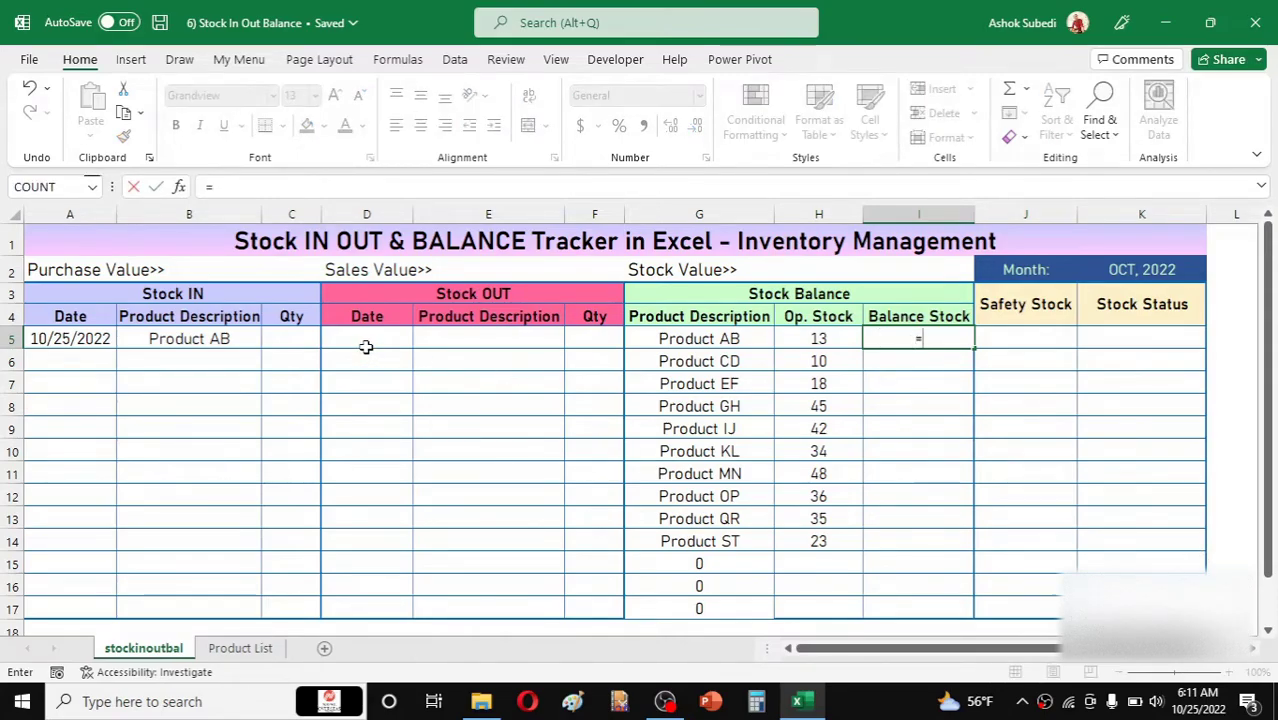
pyautogui.click(795, 342)
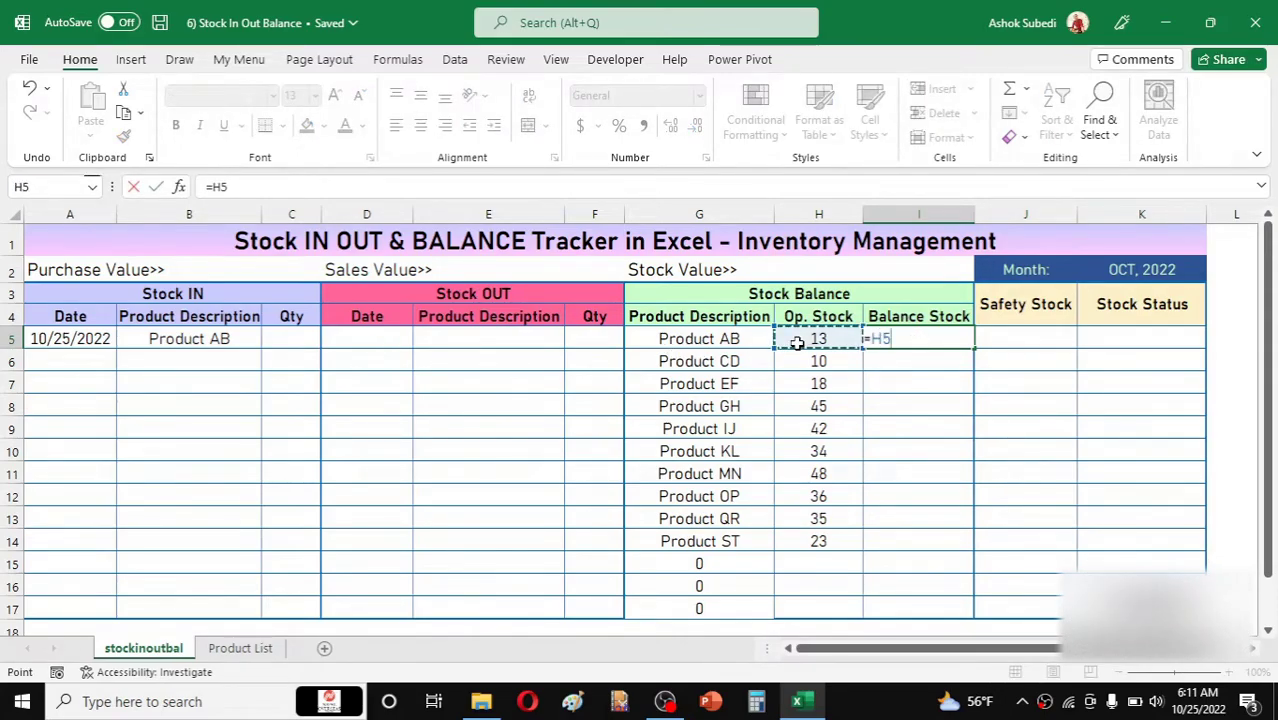
pyautogui.write('+')
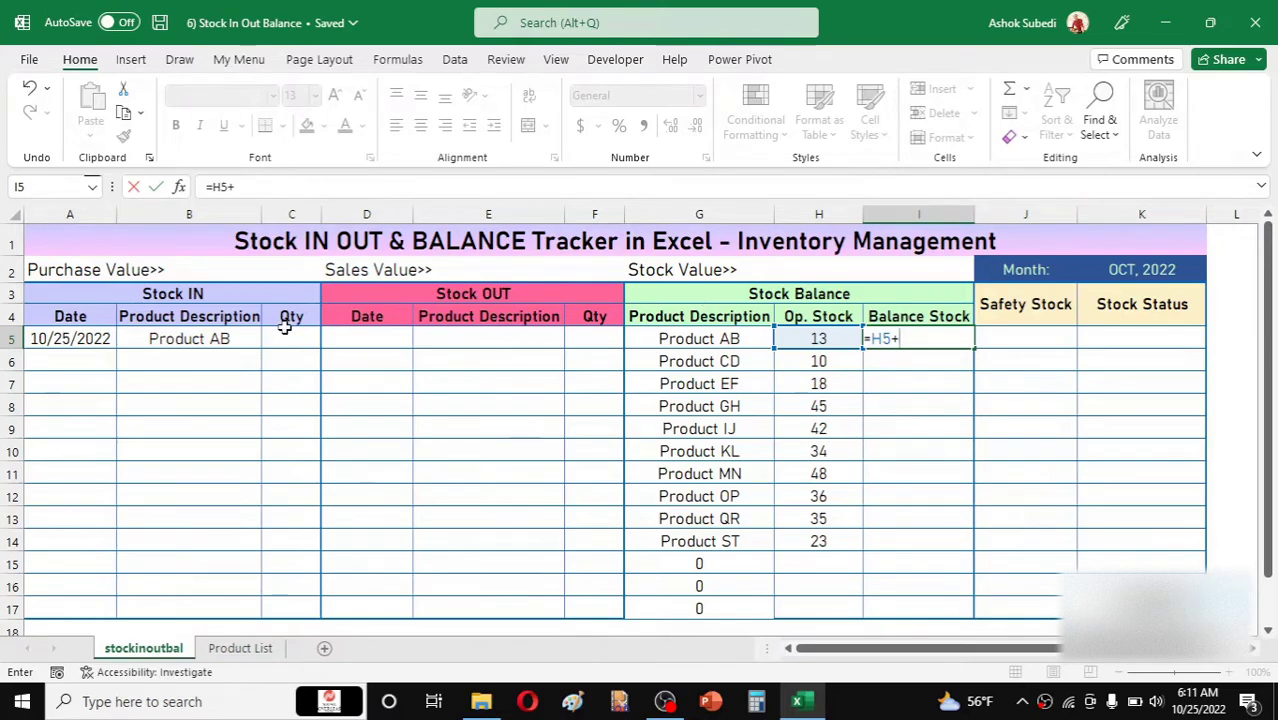
pyautogui.click(285, 339)
pyautogui.write('-')
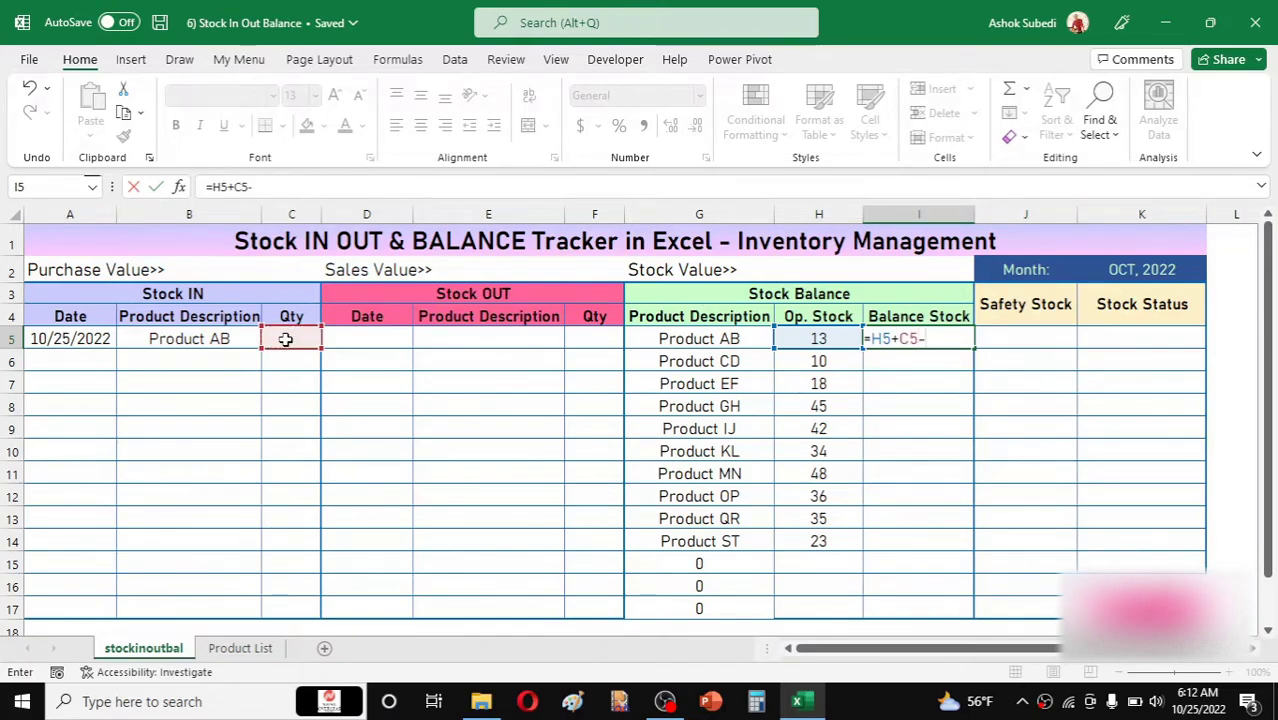
pyautogui.click(590, 341)
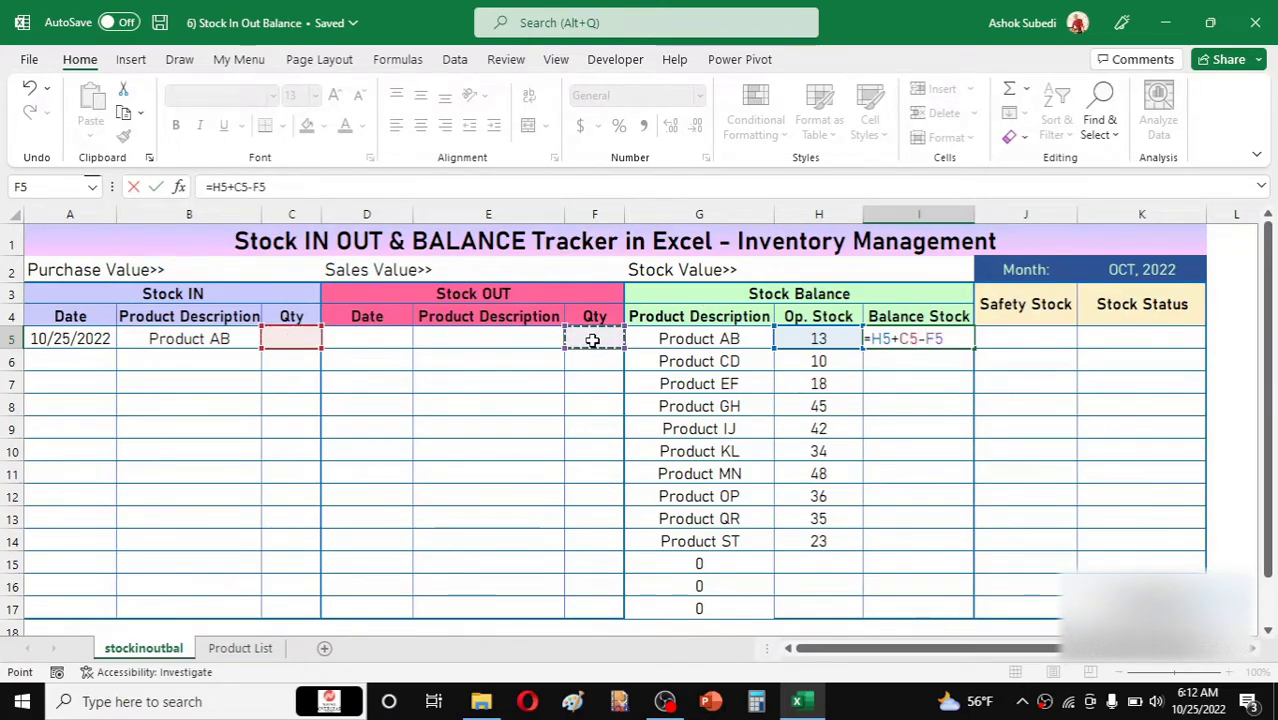
pyautogui.press('Return')
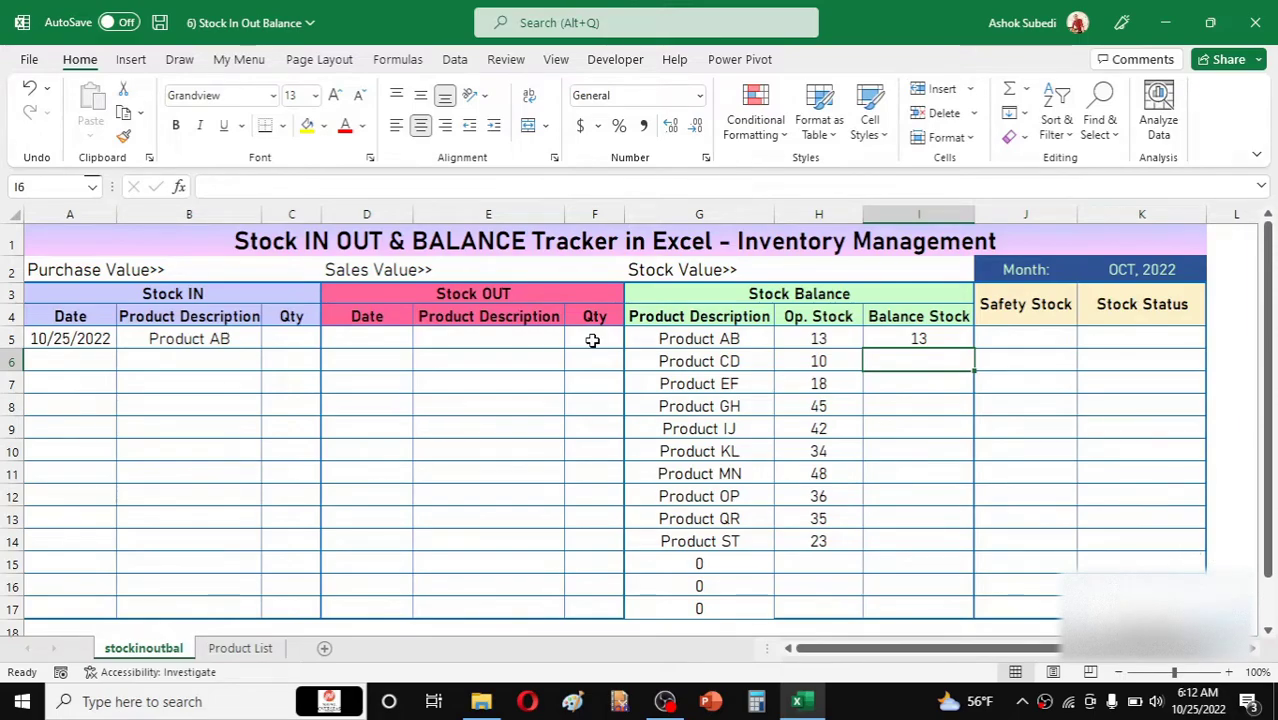
# Review the simple balance formula in I5, and clear it from the cell
pyautogui.click(905, 341)
pyautogui.doubleClick(905, 341)
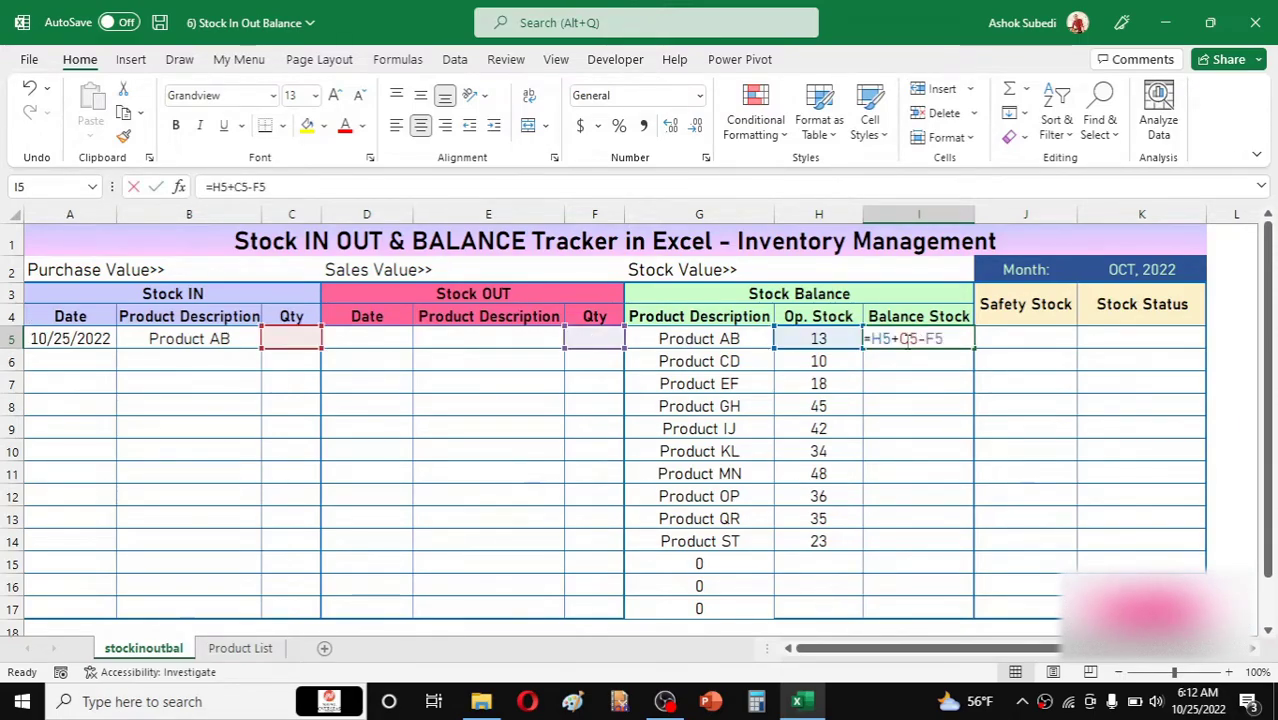
pyautogui.press('Escape')
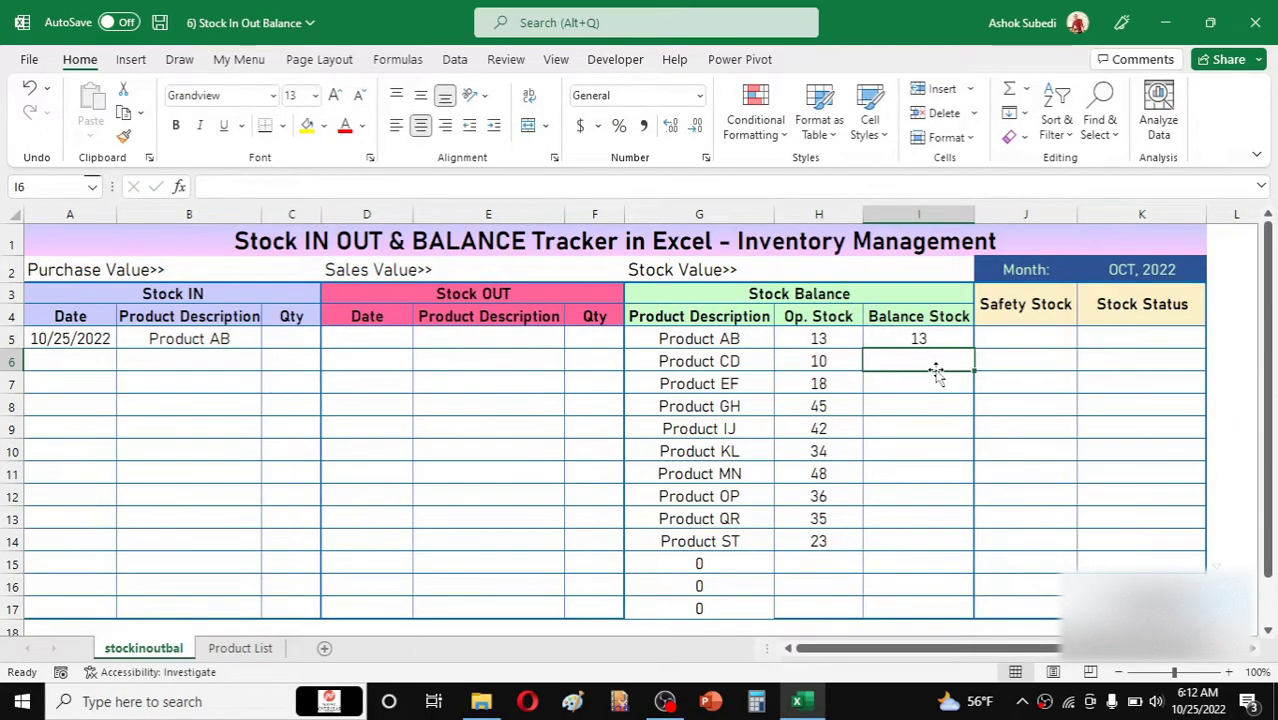
pyautogui.press('Delete')
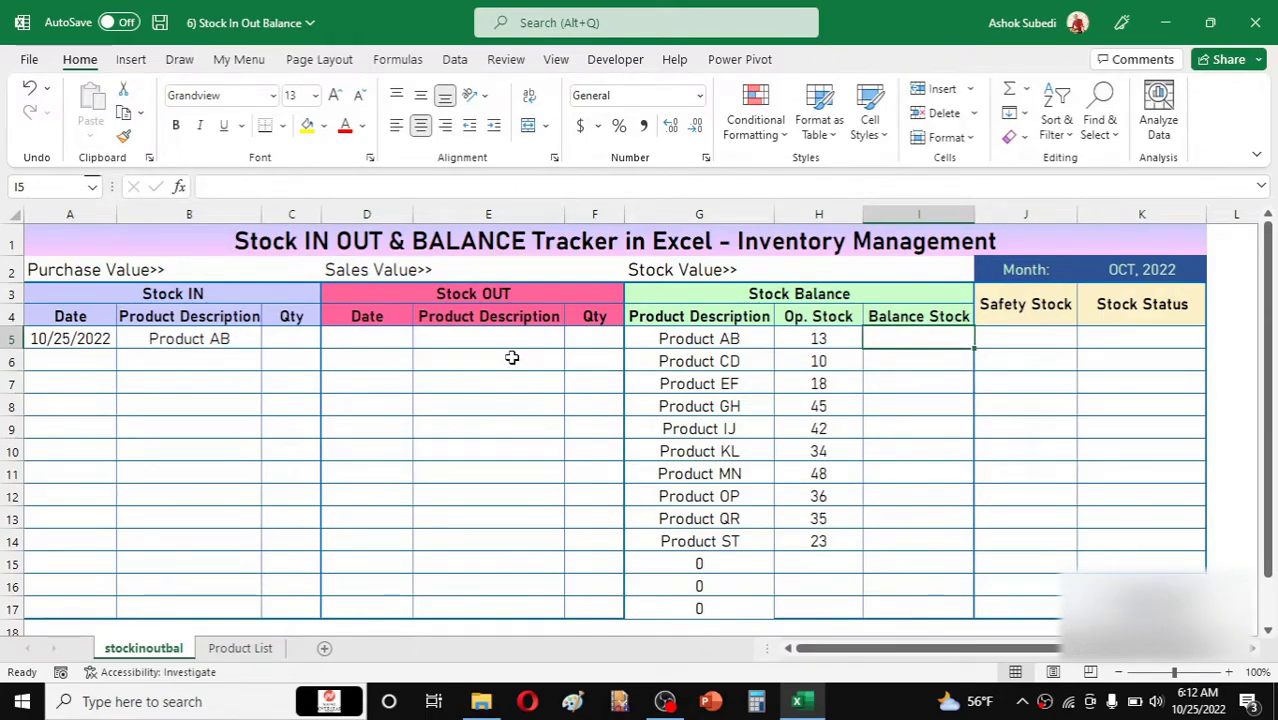
# Review the linked product names in the Stock Balance Product Description column, G5:G17
pyautogui.moveTo(727, 338); pyautogui.dragTo(727, 598)
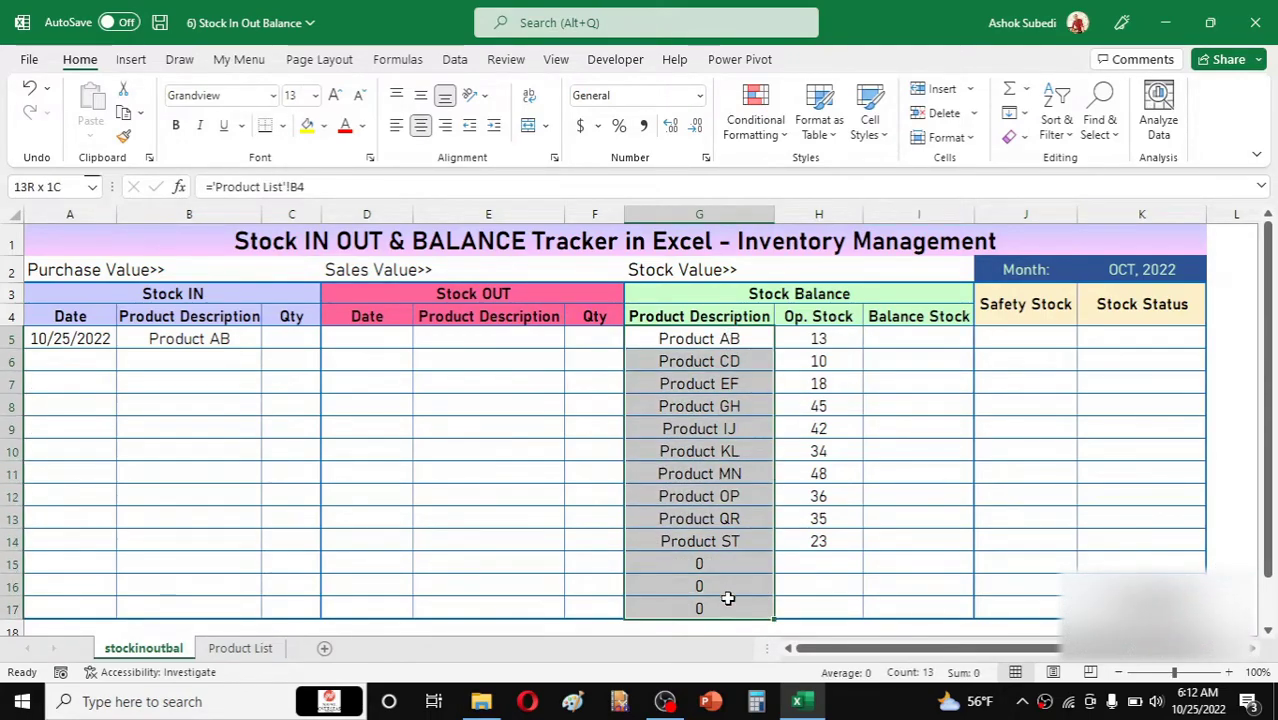
pyautogui.click(731, 343)
pyautogui.click(714, 360)
pyautogui.click(704, 381)
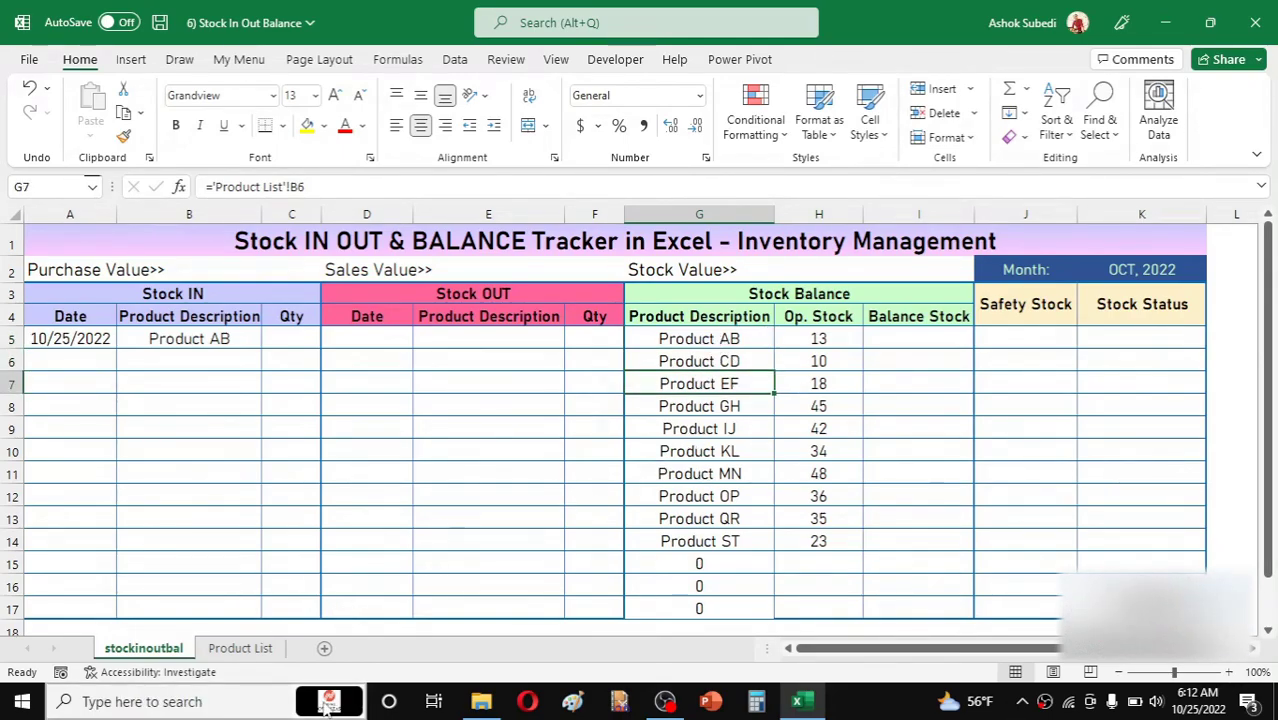
# Examine the Product List sheet and compare the Product Description columns of the Stock IN, Stock OUT and Stock Balance sections
pyautogui.click(240, 648)
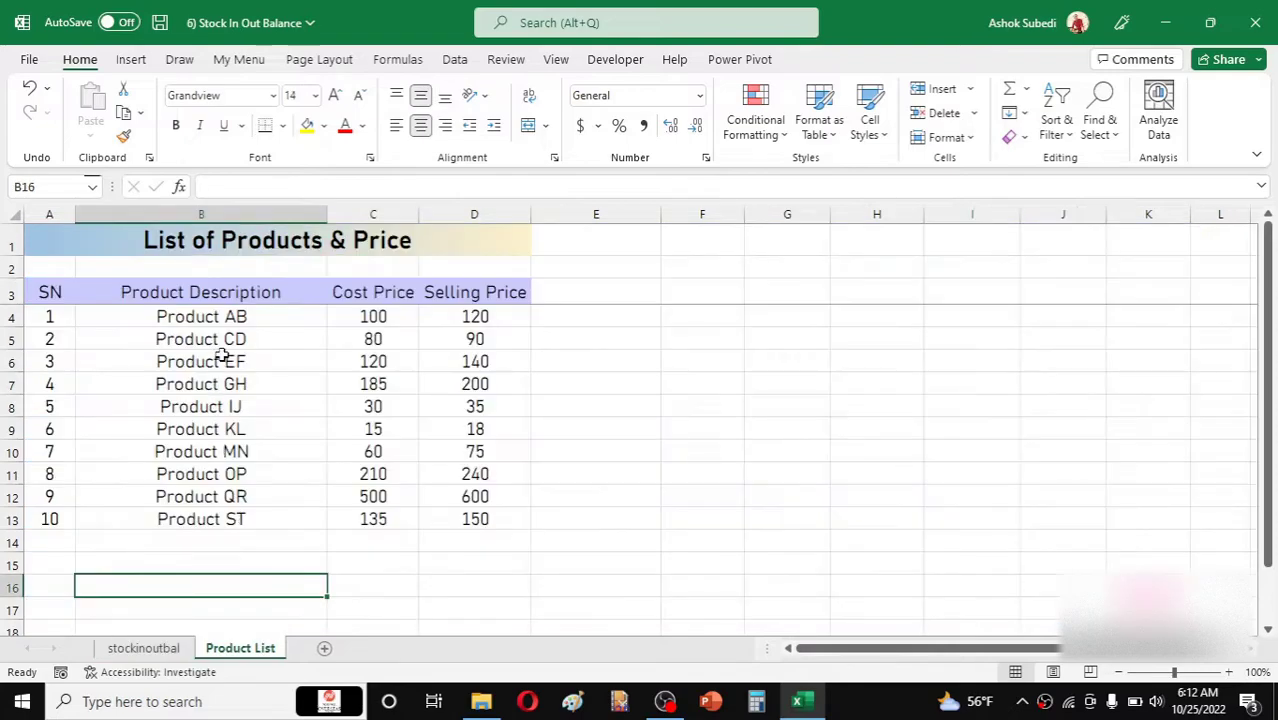
pyautogui.click(150, 650)
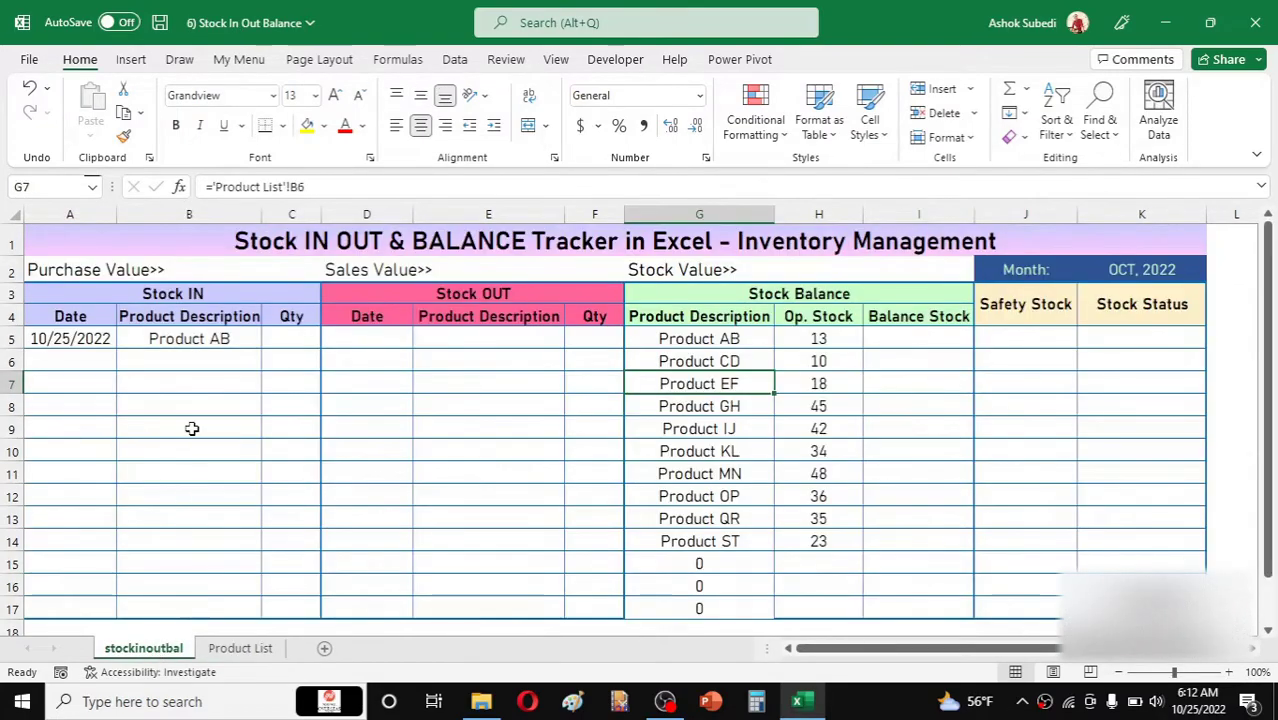
pyautogui.click(218, 343)
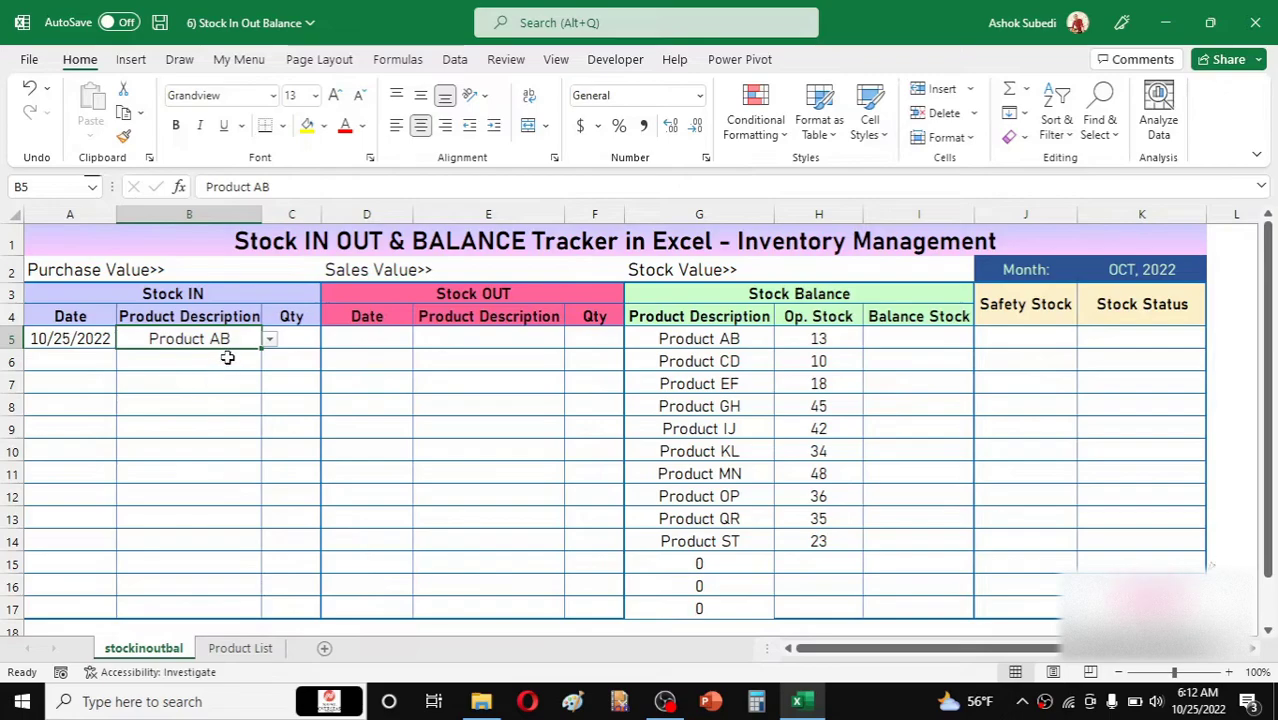
pyautogui.click(209, 358)
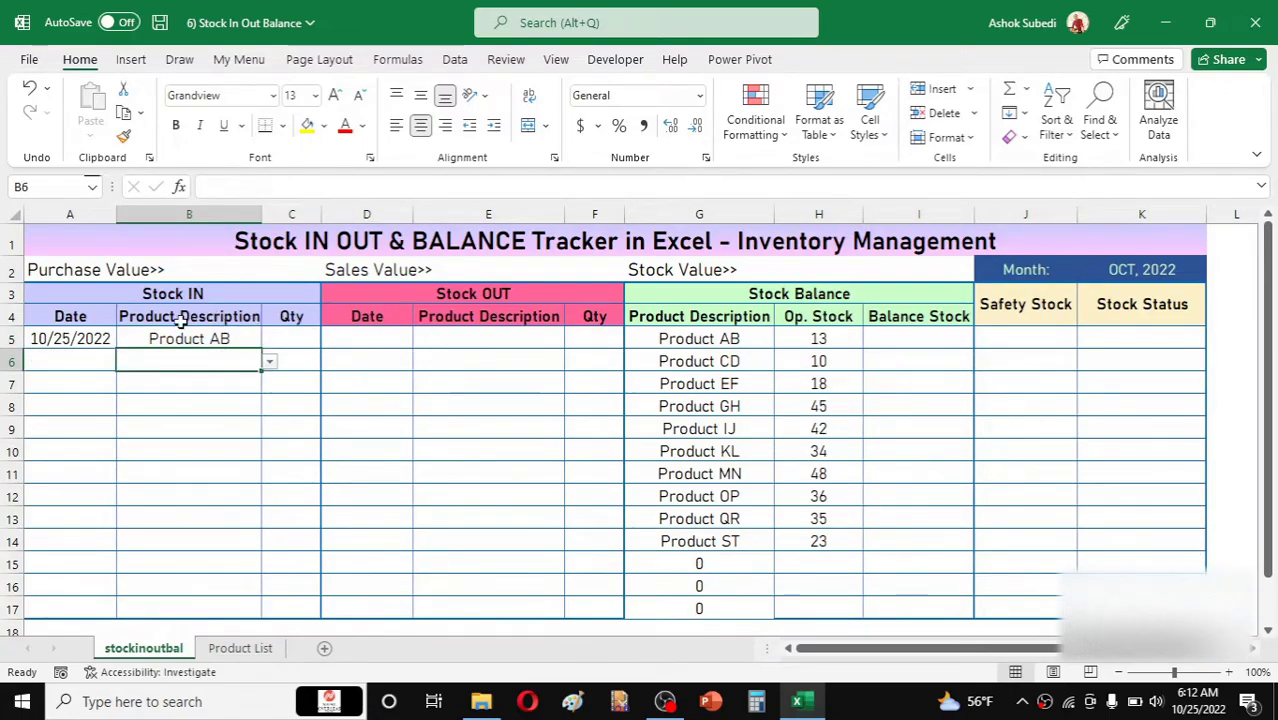
pyautogui.click(77, 338)
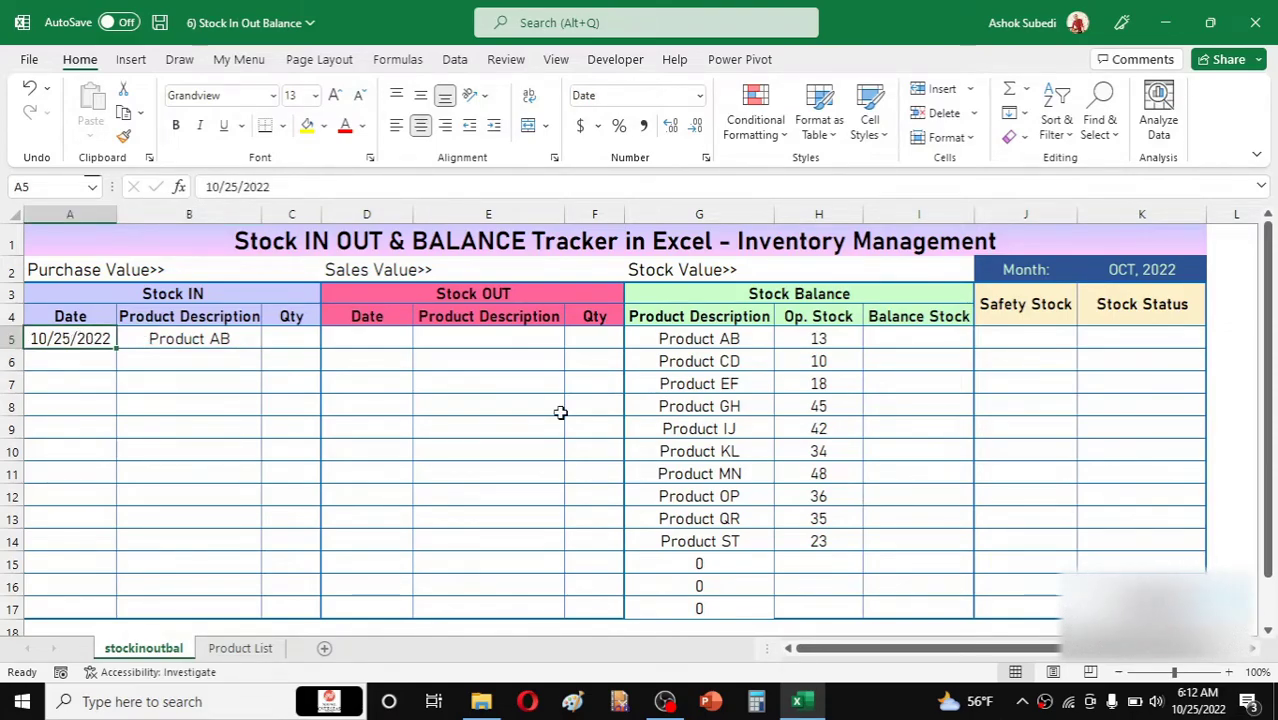
pyautogui.click(734, 467)
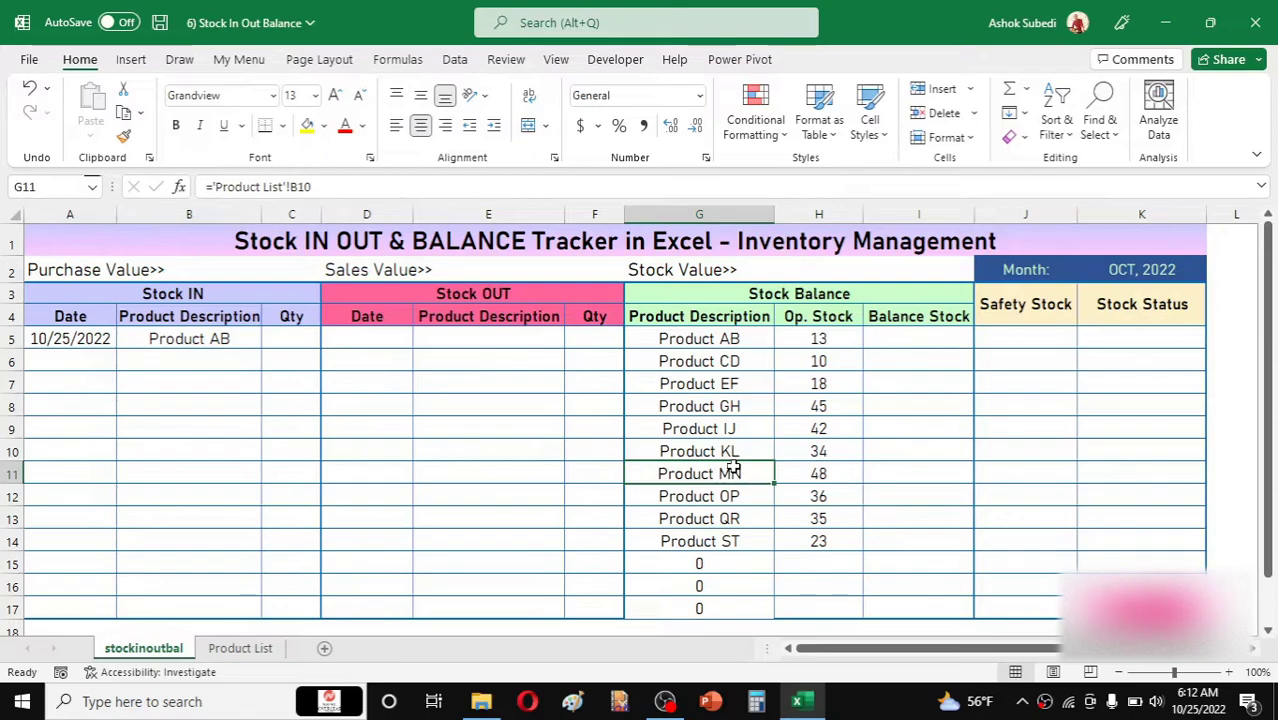
pyautogui.click(669, 522)
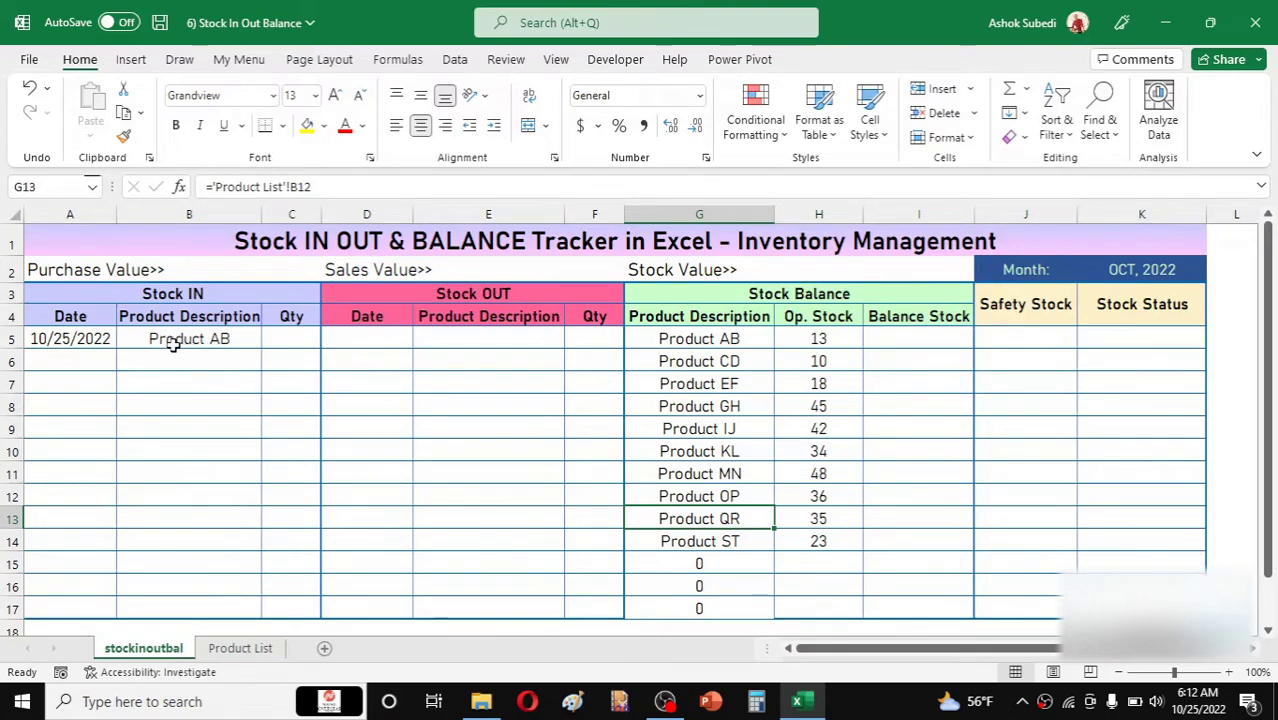
pyautogui.click(244, 321)
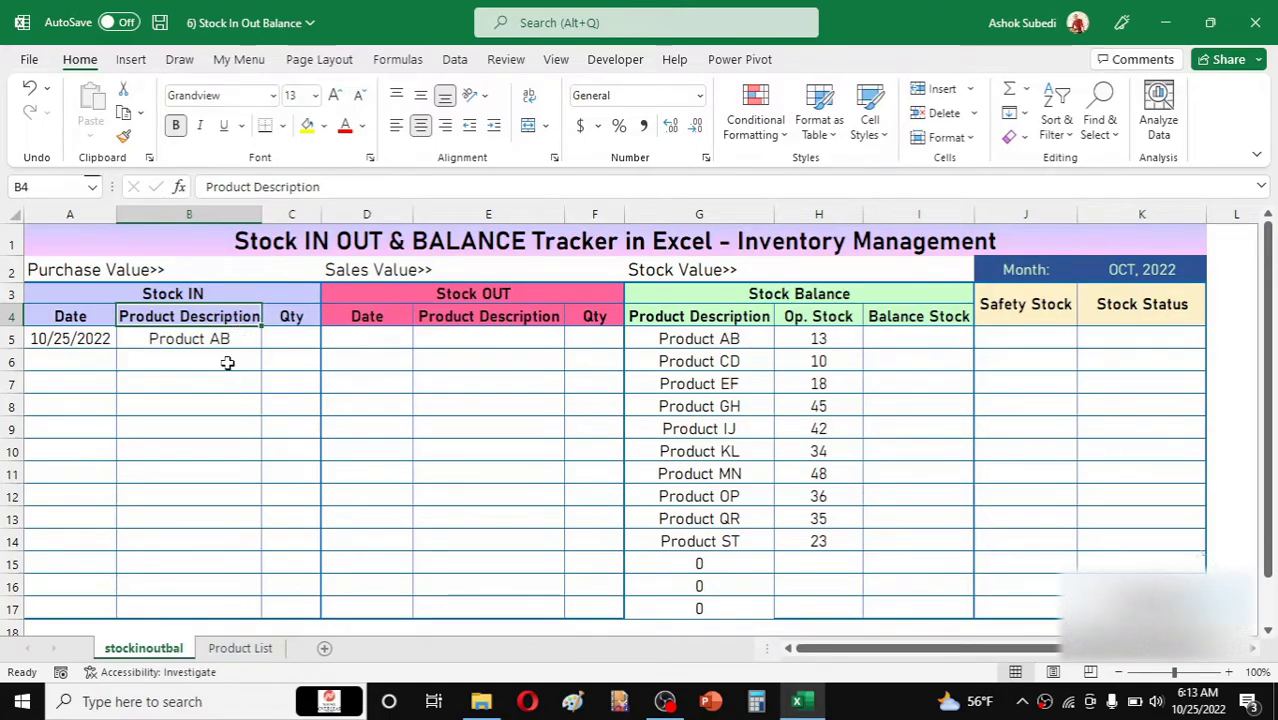
pyautogui.click(228, 361)
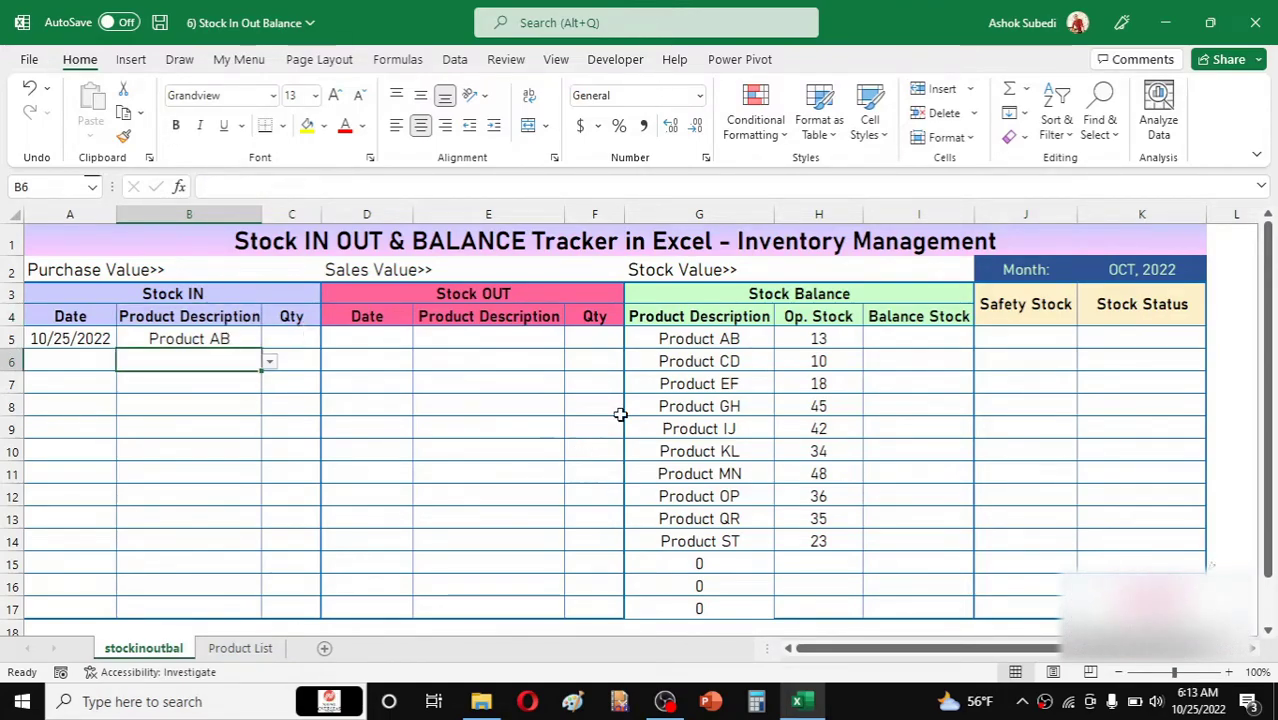
pyautogui.moveTo(710, 339); pyautogui.dragTo(700, 474)
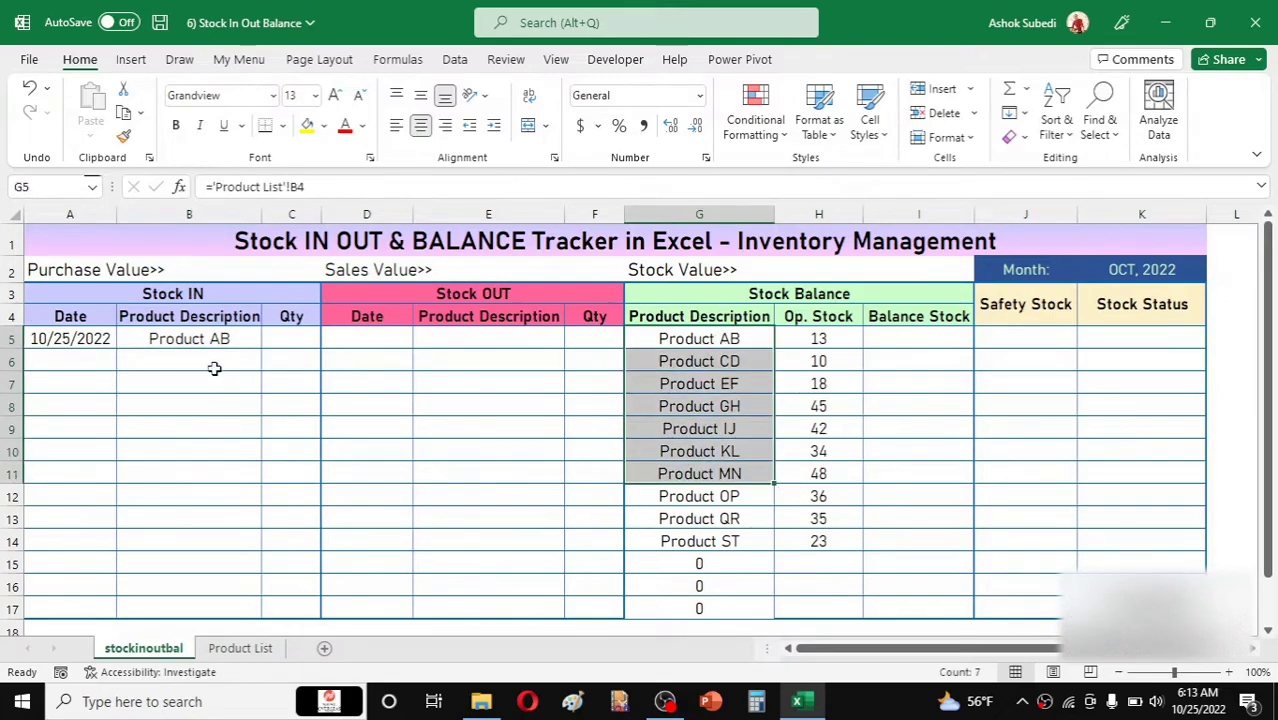
pyautogui.moveTo(192, 339); pyautogui.dragTo(191, 448)
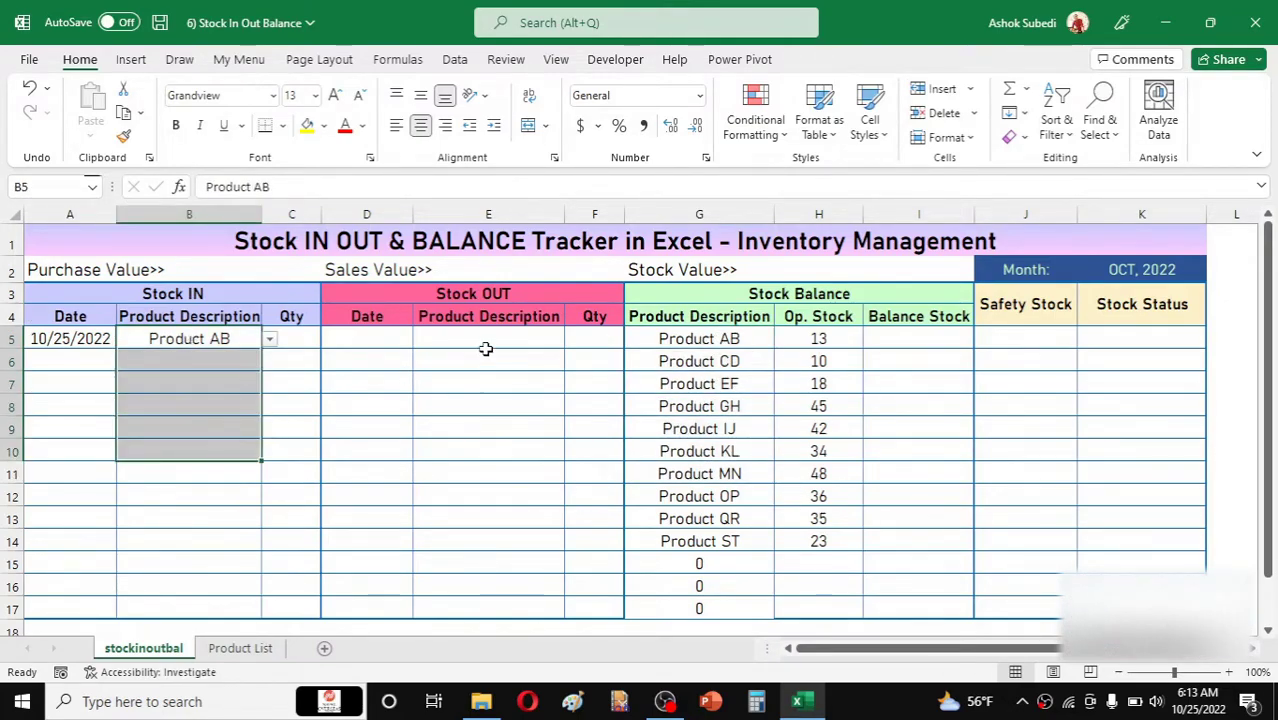
pyautogui.moveTo(503, 340); pyautogui.dragTo(504, 429)
pyautogui.moveTo(730, 340); pyautogui.dragTo(730, 494)
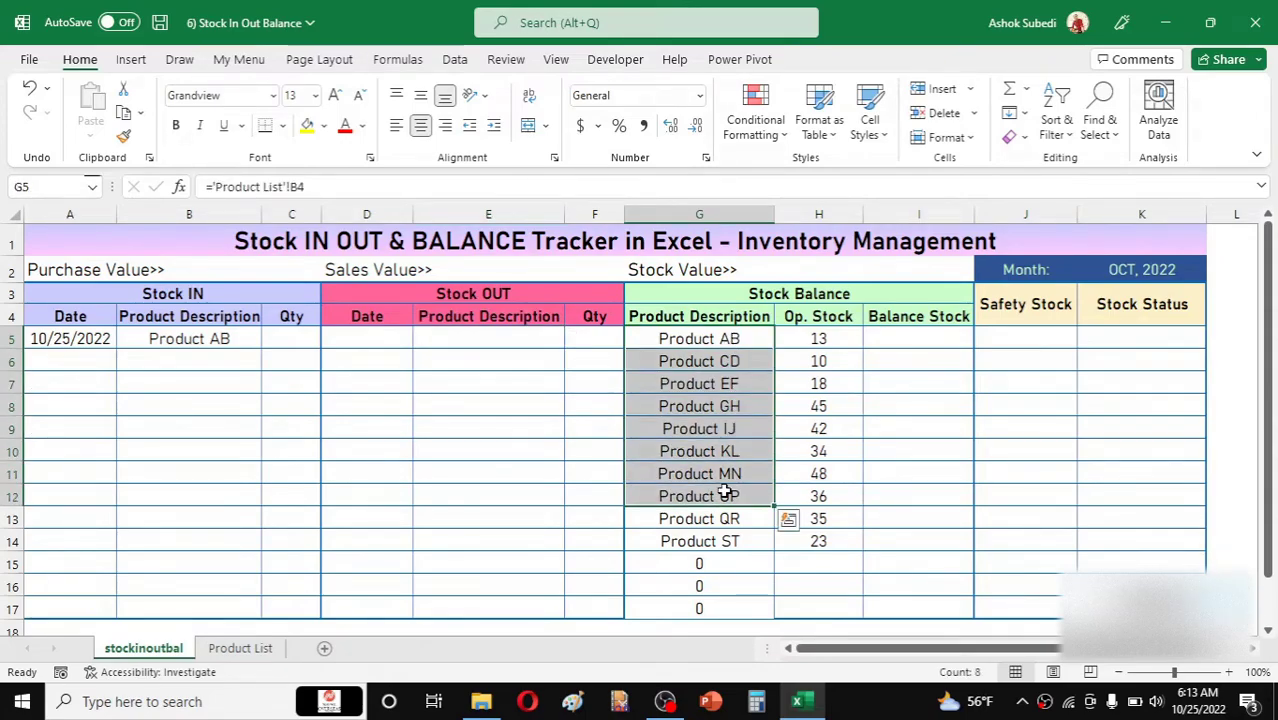
pyautogui.click(532, 338)
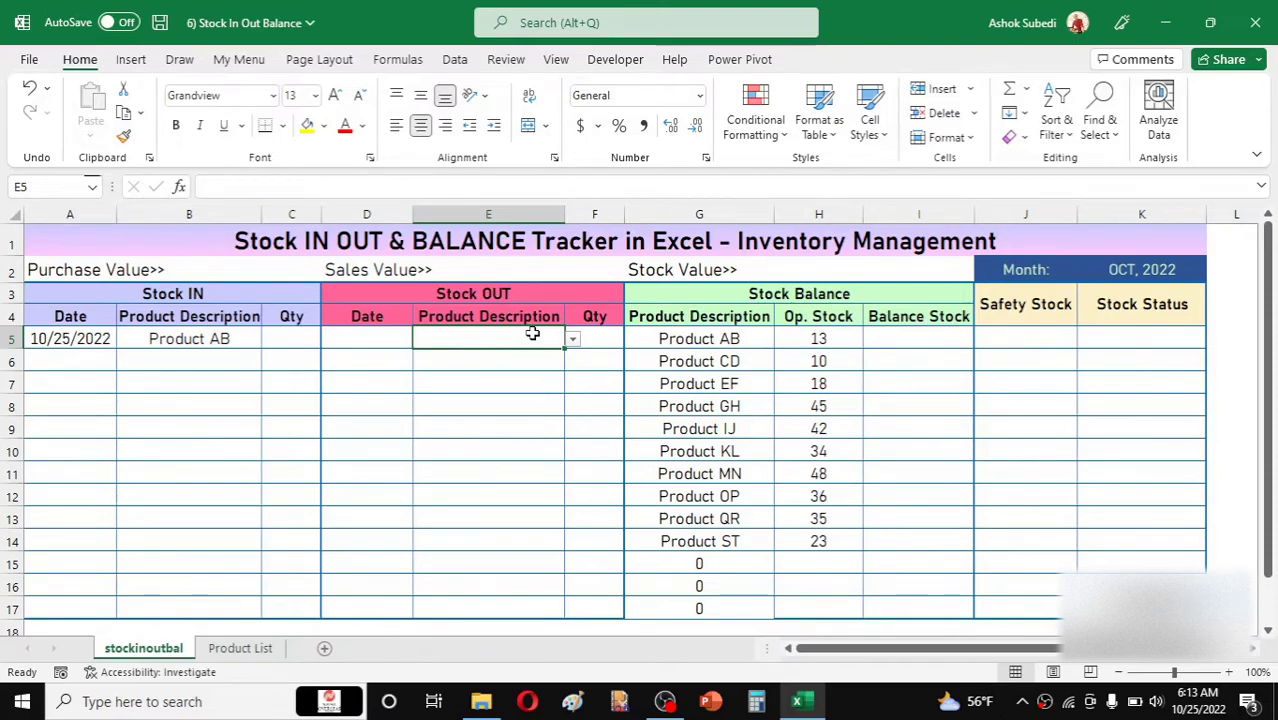
pyautogui.click(919, 337)
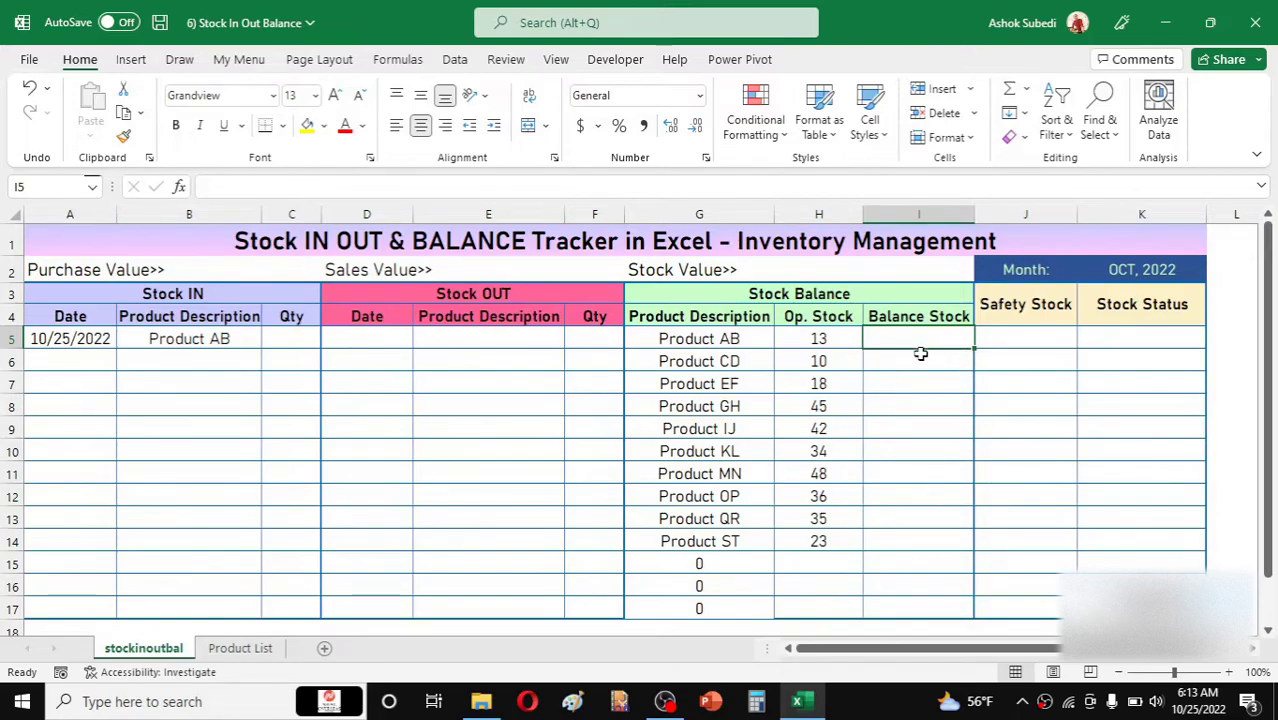
# Enter a Stock IN quantity of 24 for Product AB in C5
pyautogui.click(376, 340)
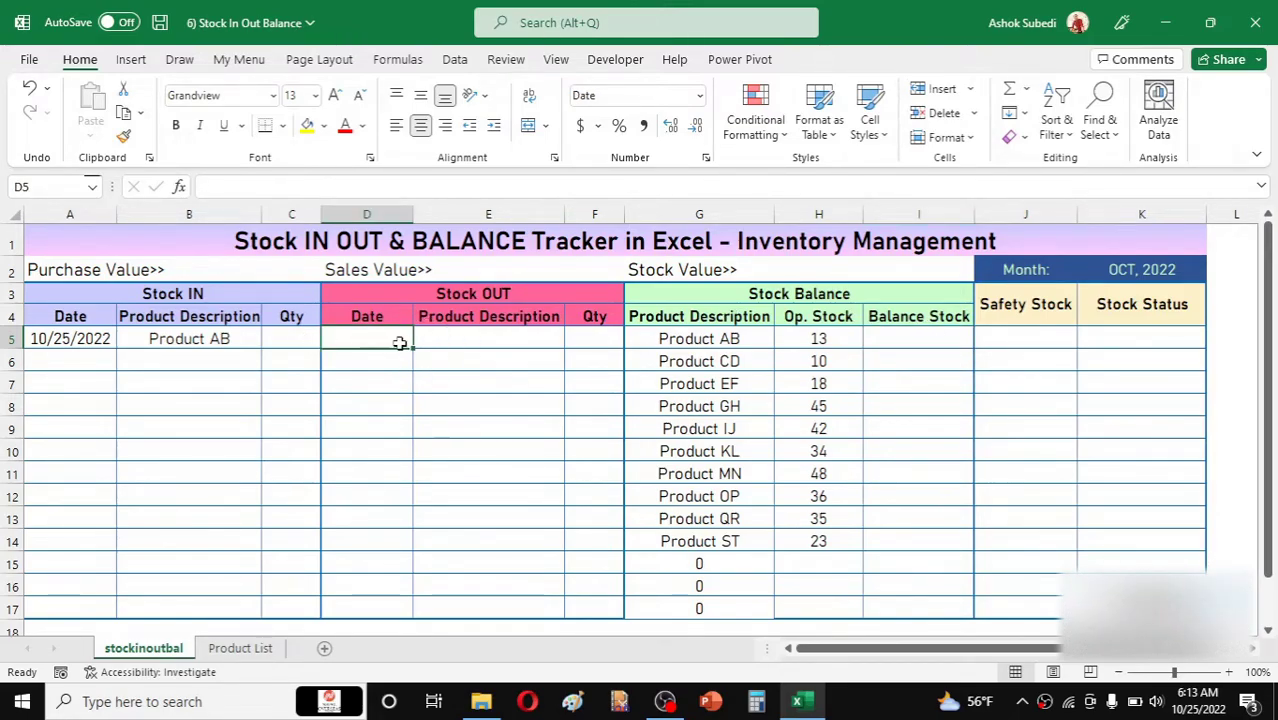
pyautogui.click(291, 340)
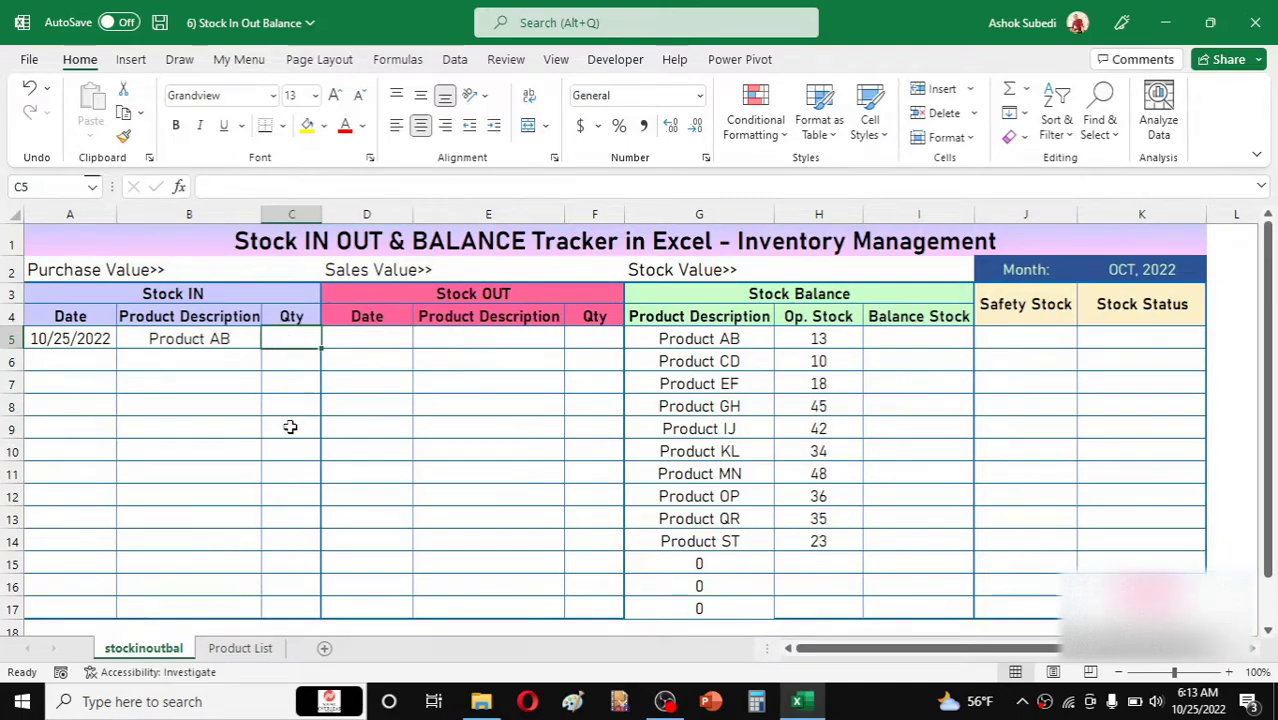
pyautogui.write('24')
pyautogui.press('Return')
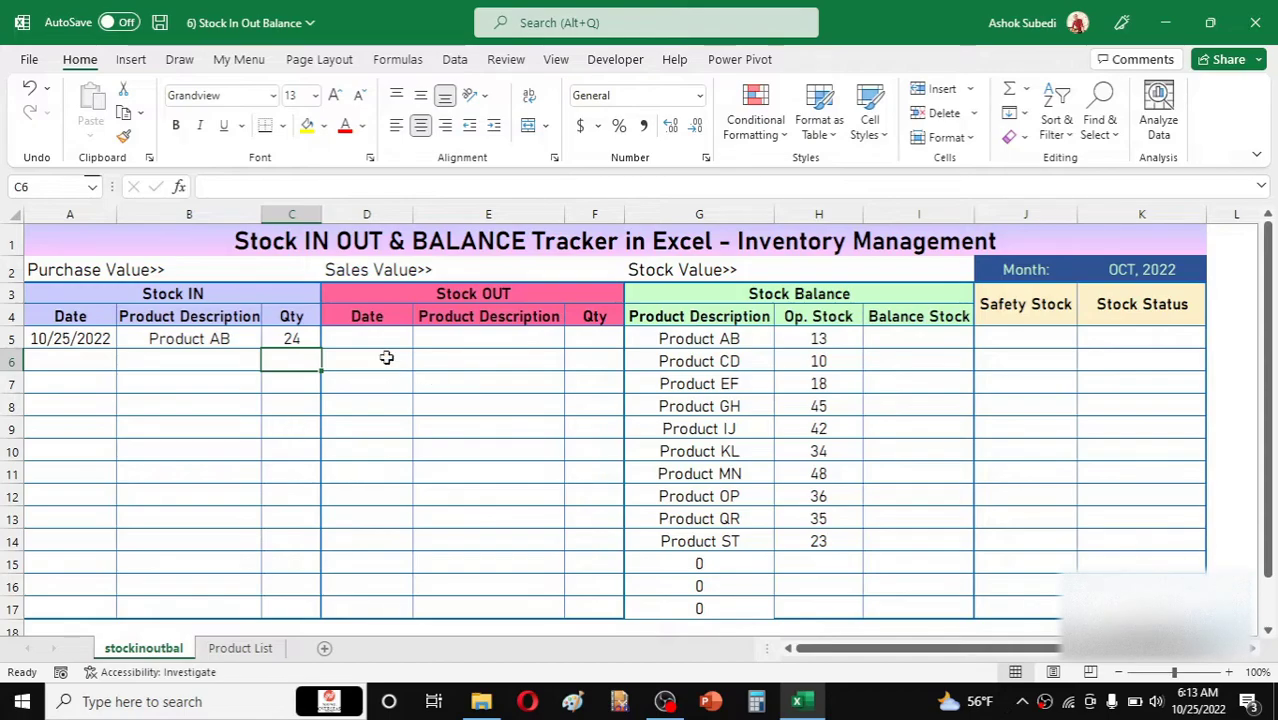
# Add a second Stock IN entry in row 6 with date 10/26/2022, Product QR and quantity 36
pyautogui.click(103, 364)
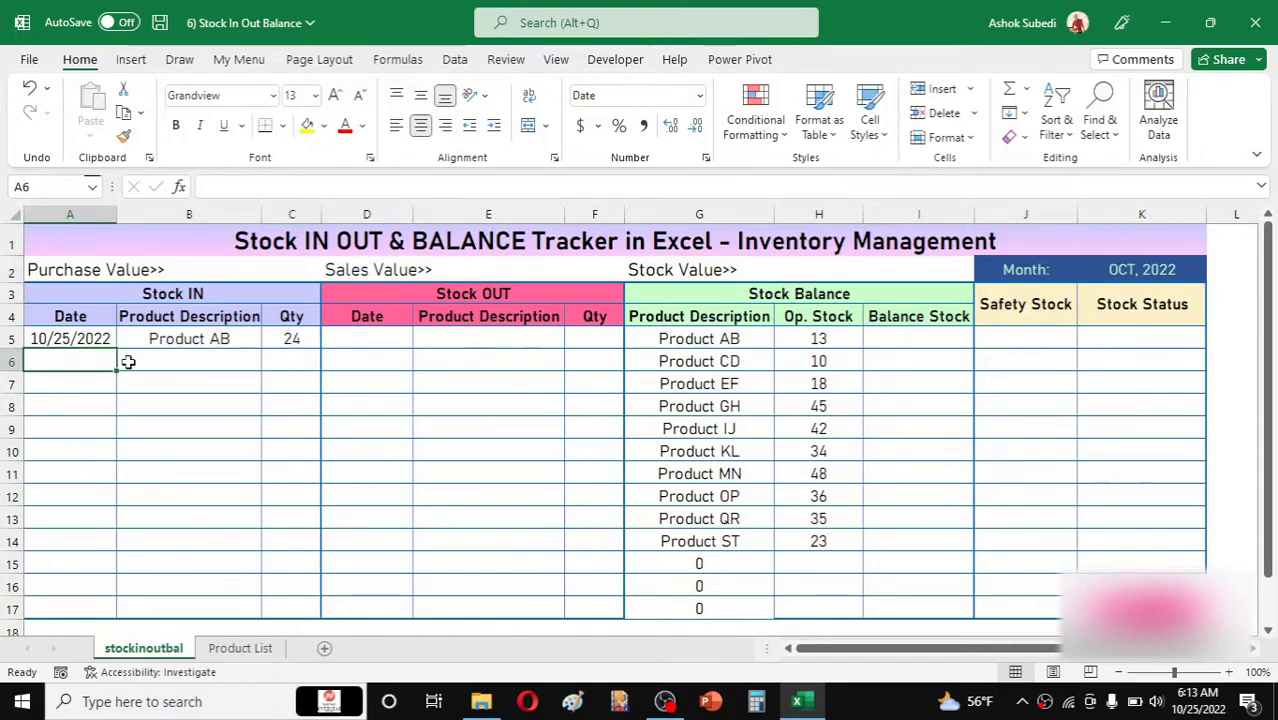
pyautogui.write('1')
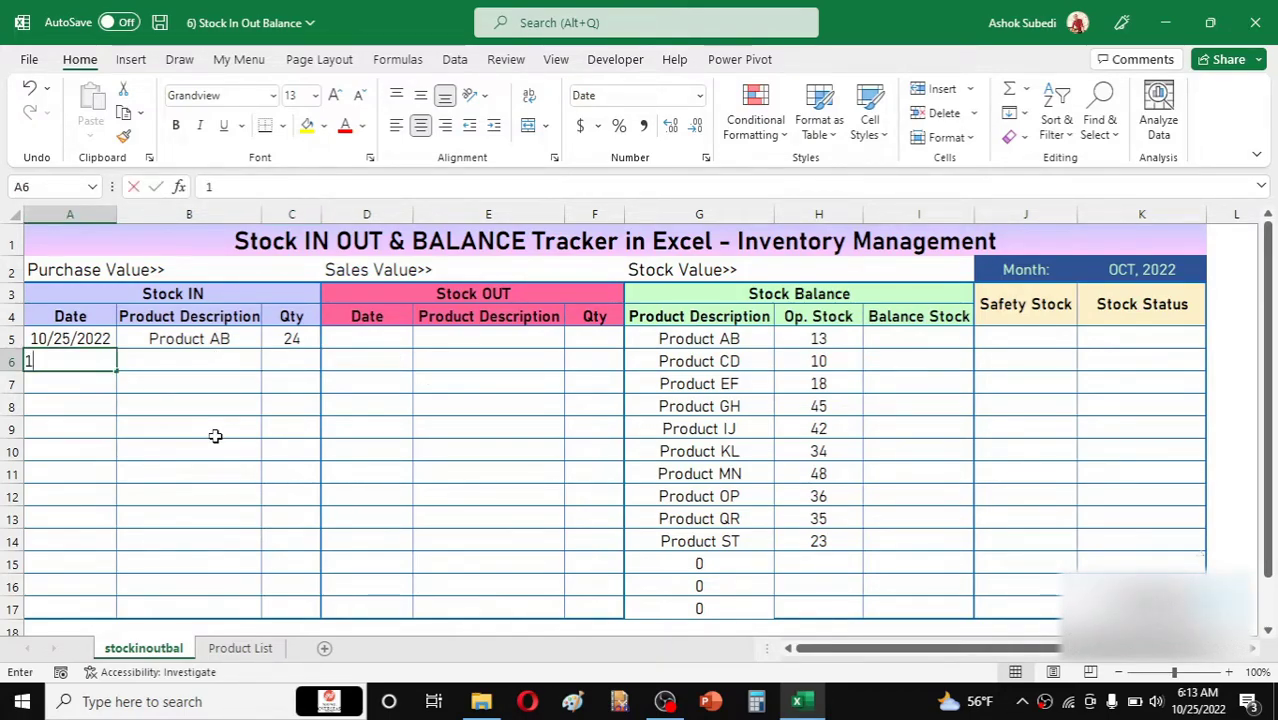
pyautogui.write('0/26/2022')
pyautogui.press('Return')
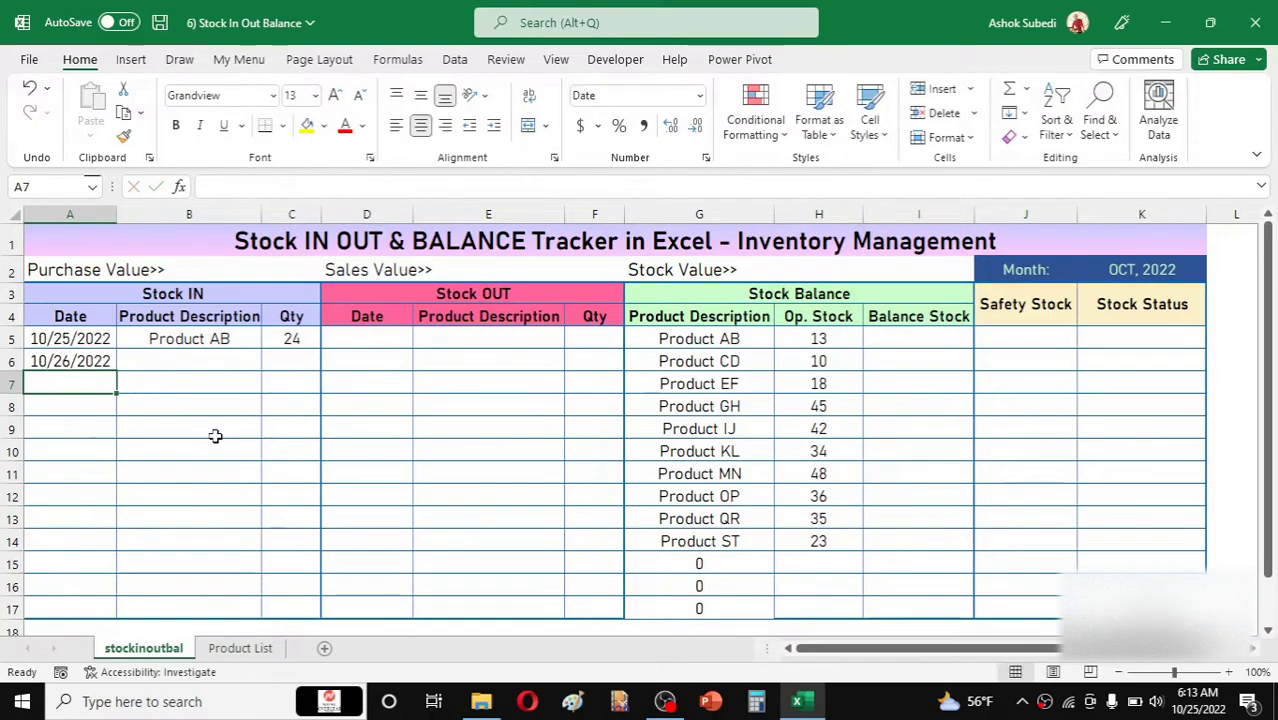
pyautogui.click(211, 361)
pyautogui.click(269, 363)
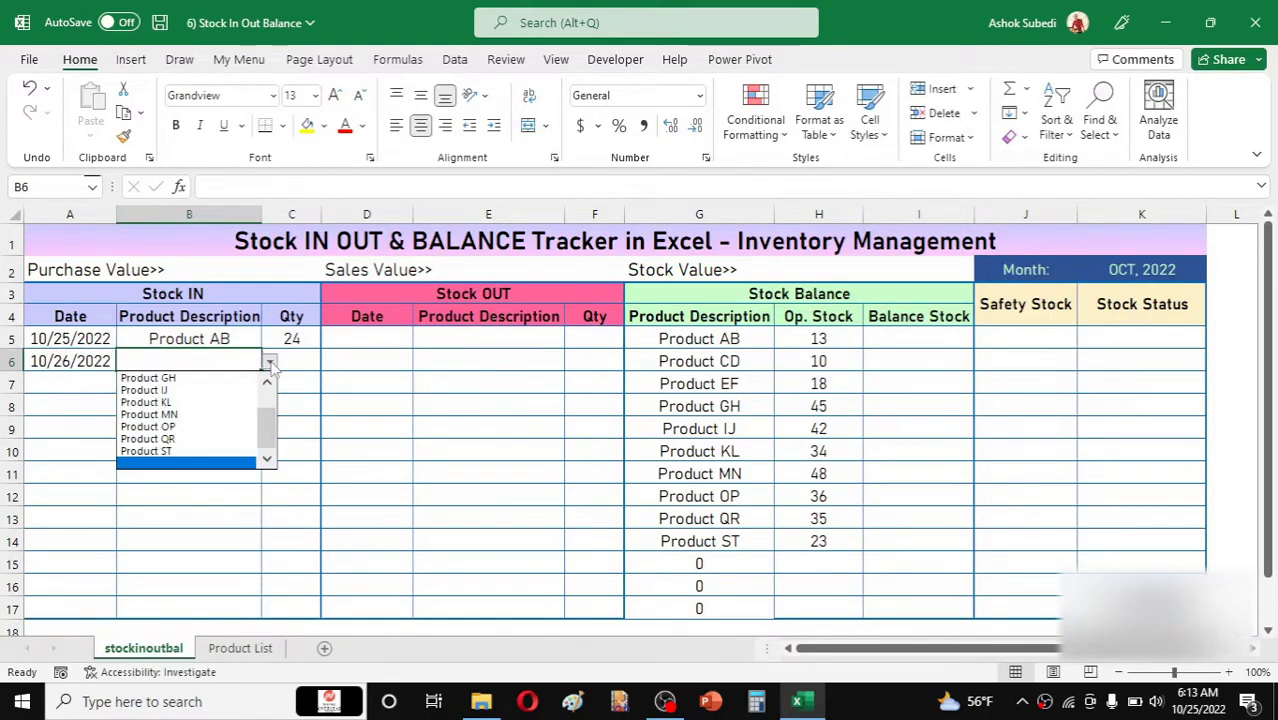
pyautogui.click(152, 438)
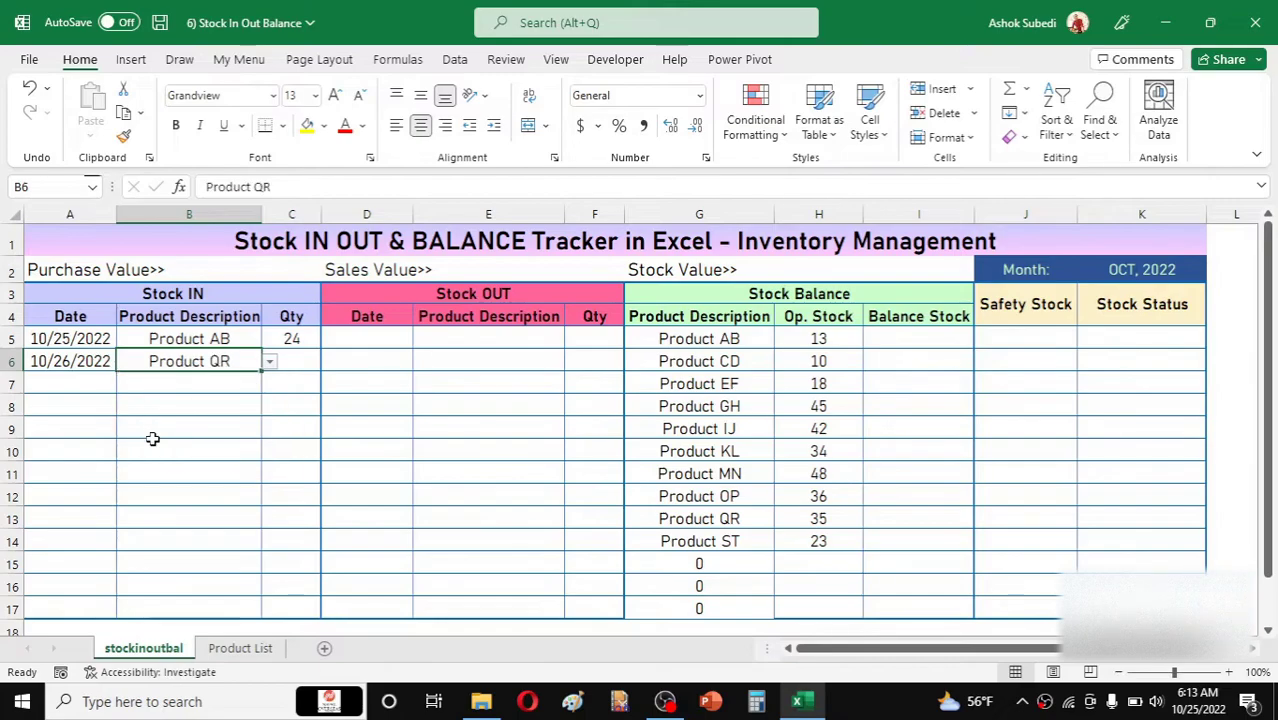
pyautogui.click(304, 366)
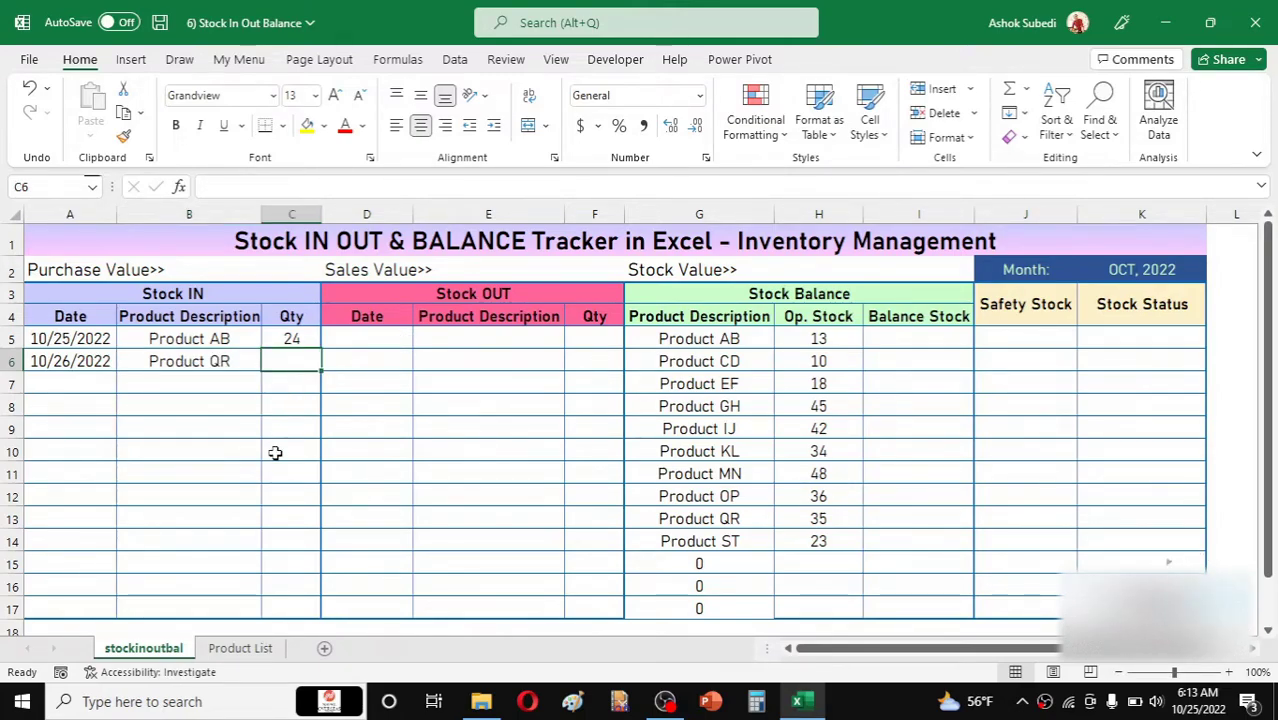
pyautogui.write('36')
pyautogui.press('Return')
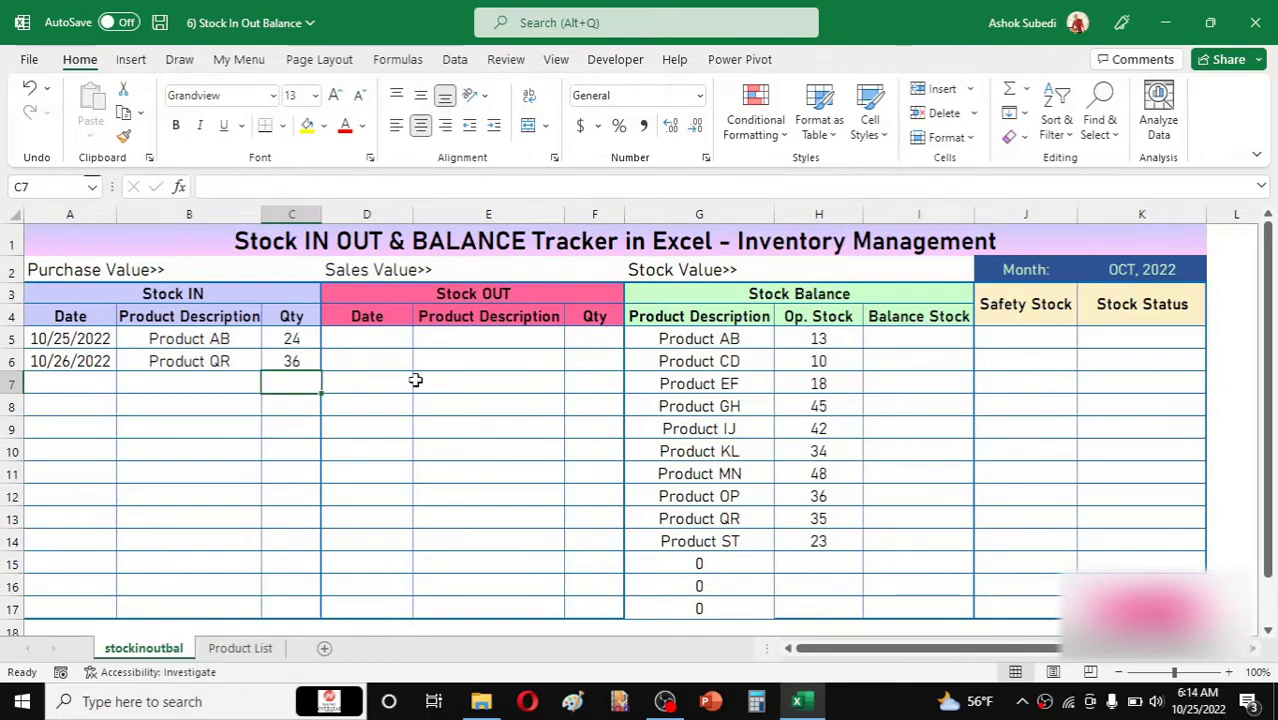
# Record the first Stock OUT entry in row 5 with date 10/25/2022, Product AB and quantity 12
pyautogui.click(369, 340)
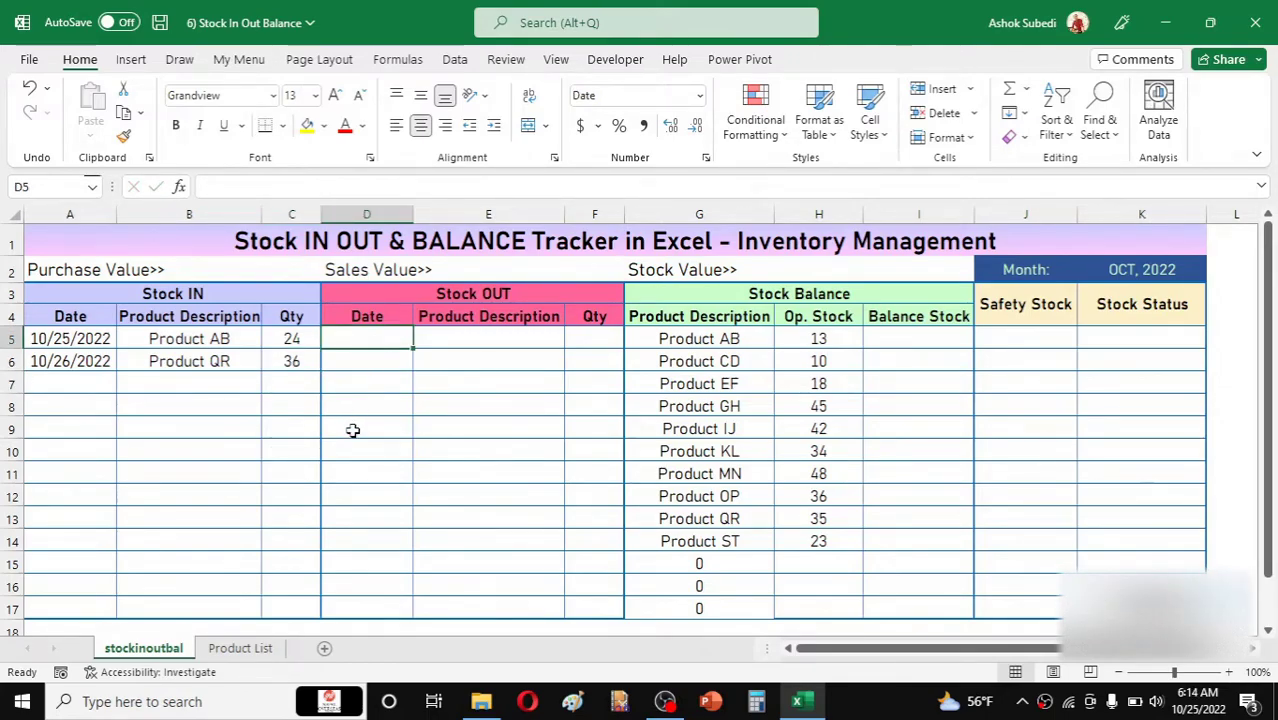
pyautogui.write('10/25/2022')
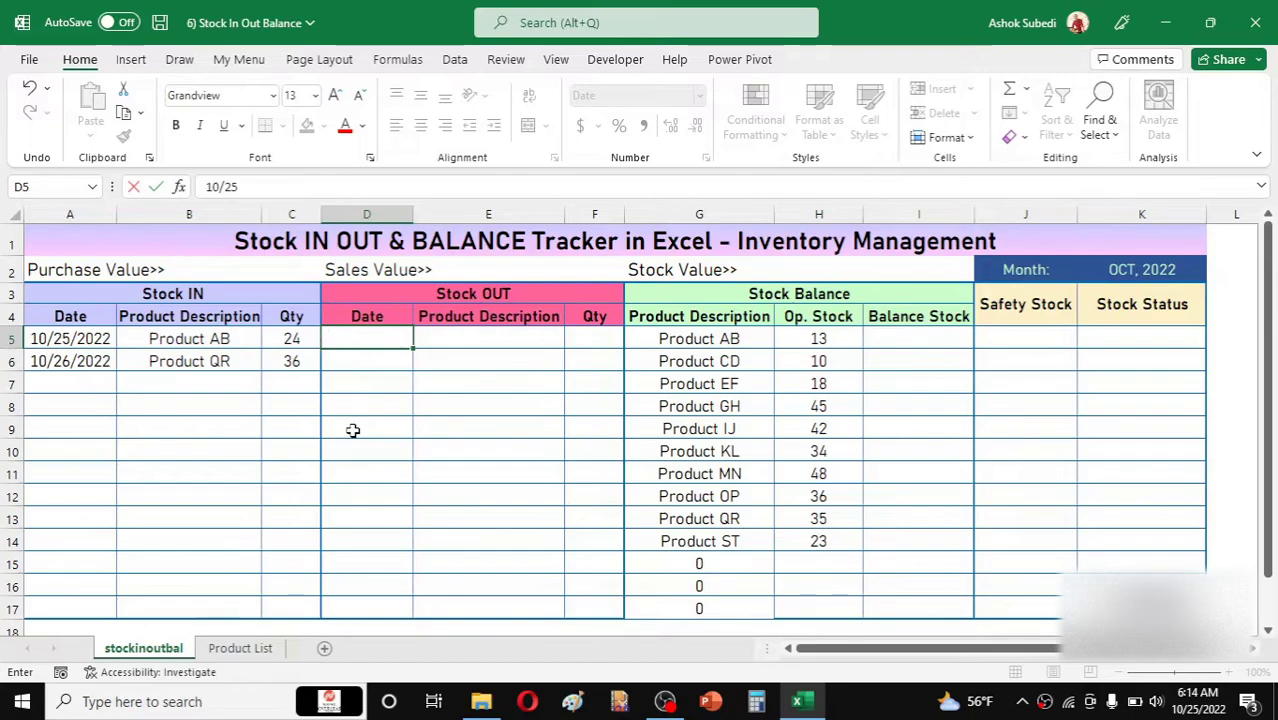
pyautogui.press('Return')
pyautogui.click(502, 342)
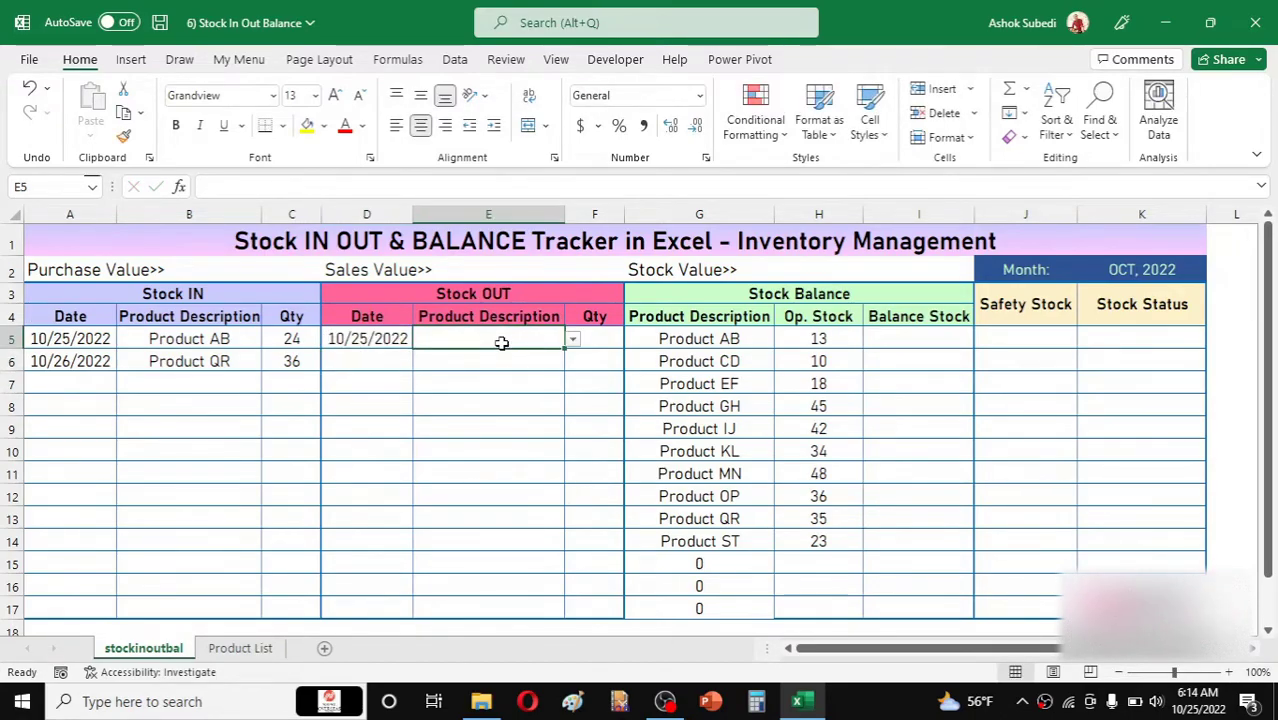
pyautogui.click(573, 341)
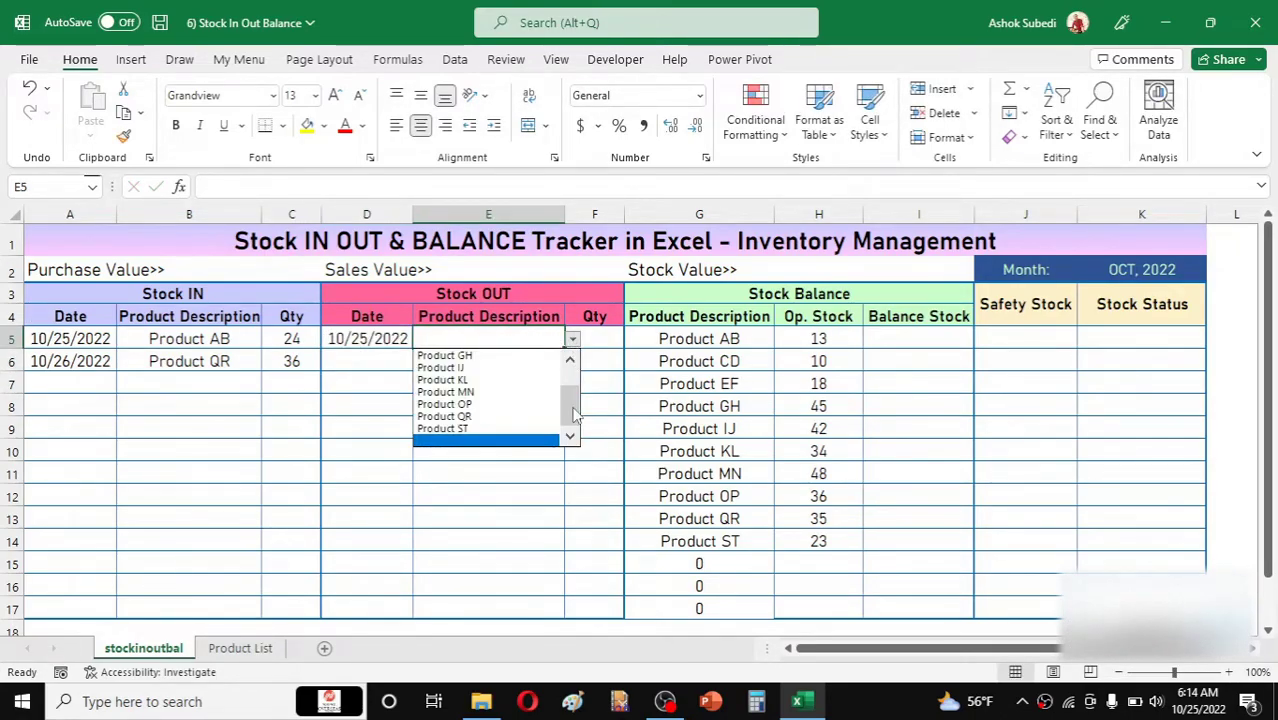
pyautogui.scroll(1, 485, 385)
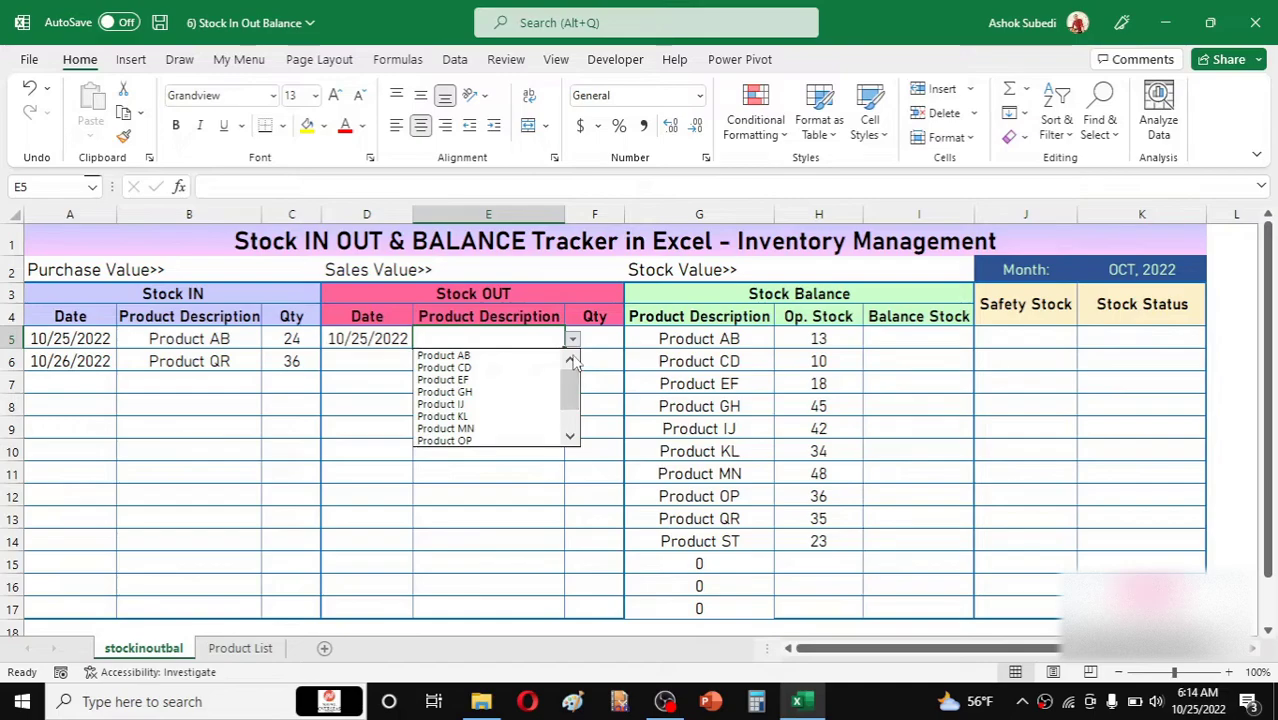
pyautogui.click(480, 356)
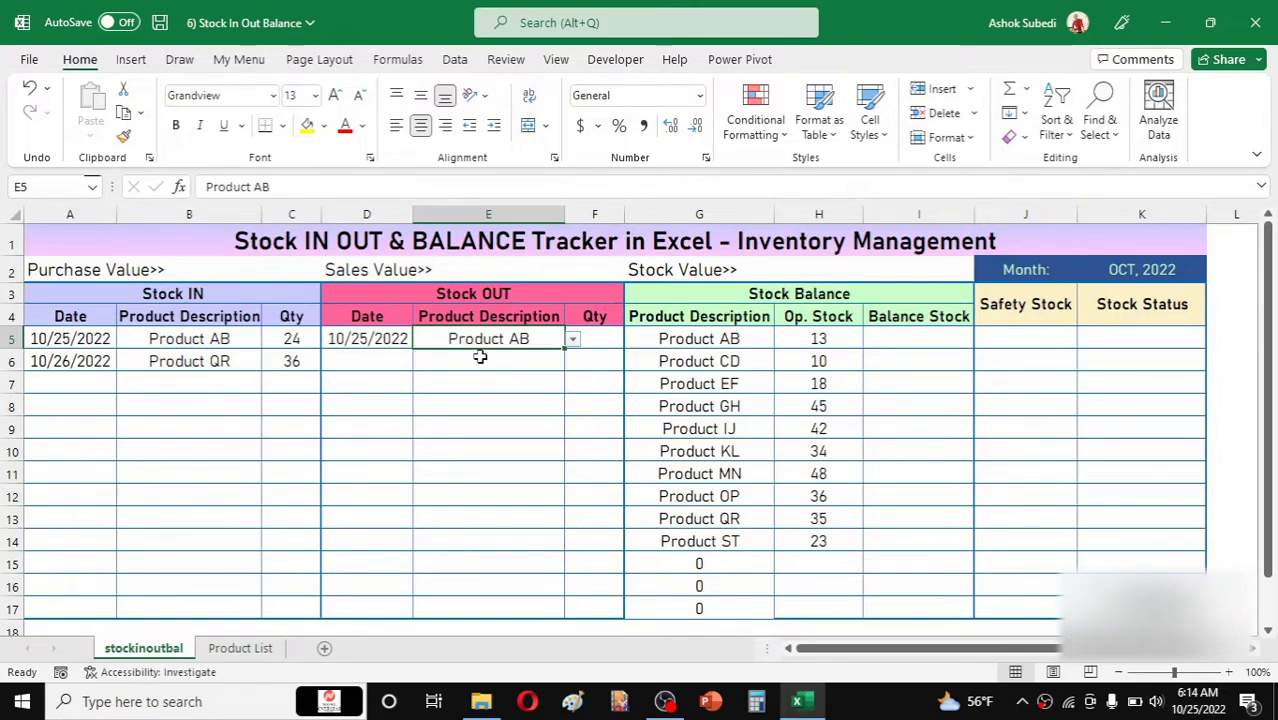
pyautogui.click(598, 335)
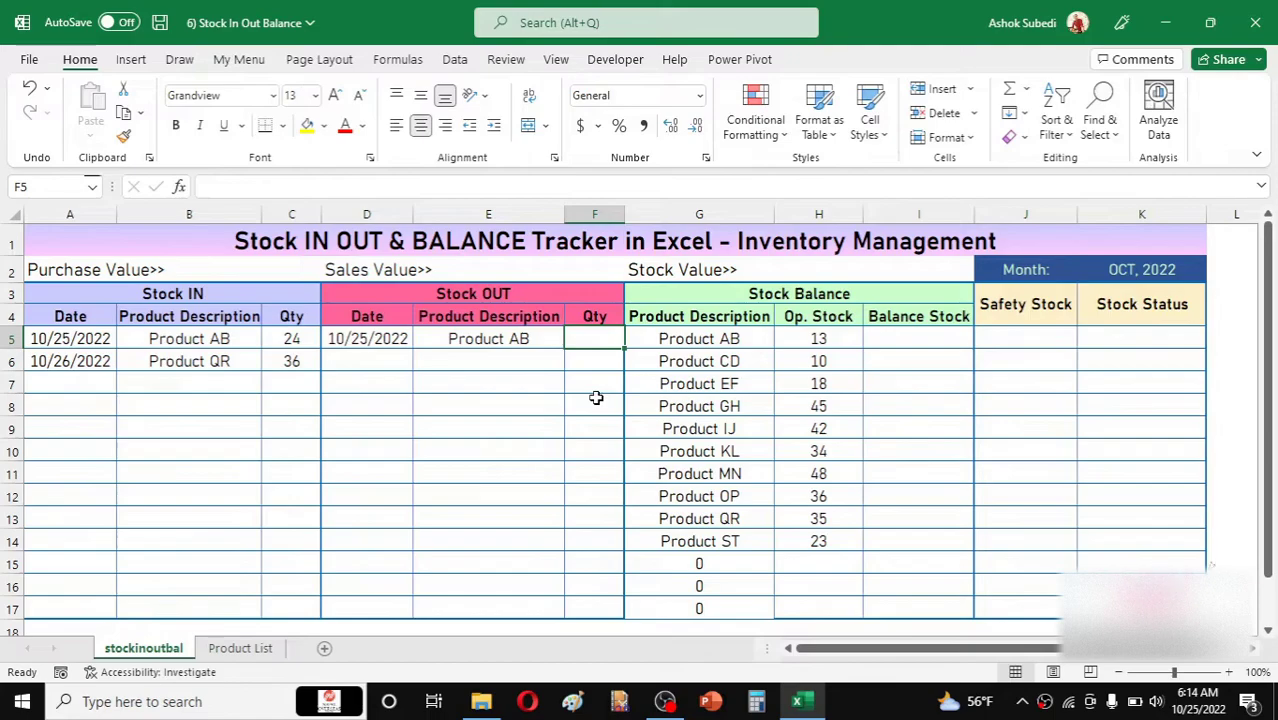
pyautogui.write('12')
pyautogui.press('Return')
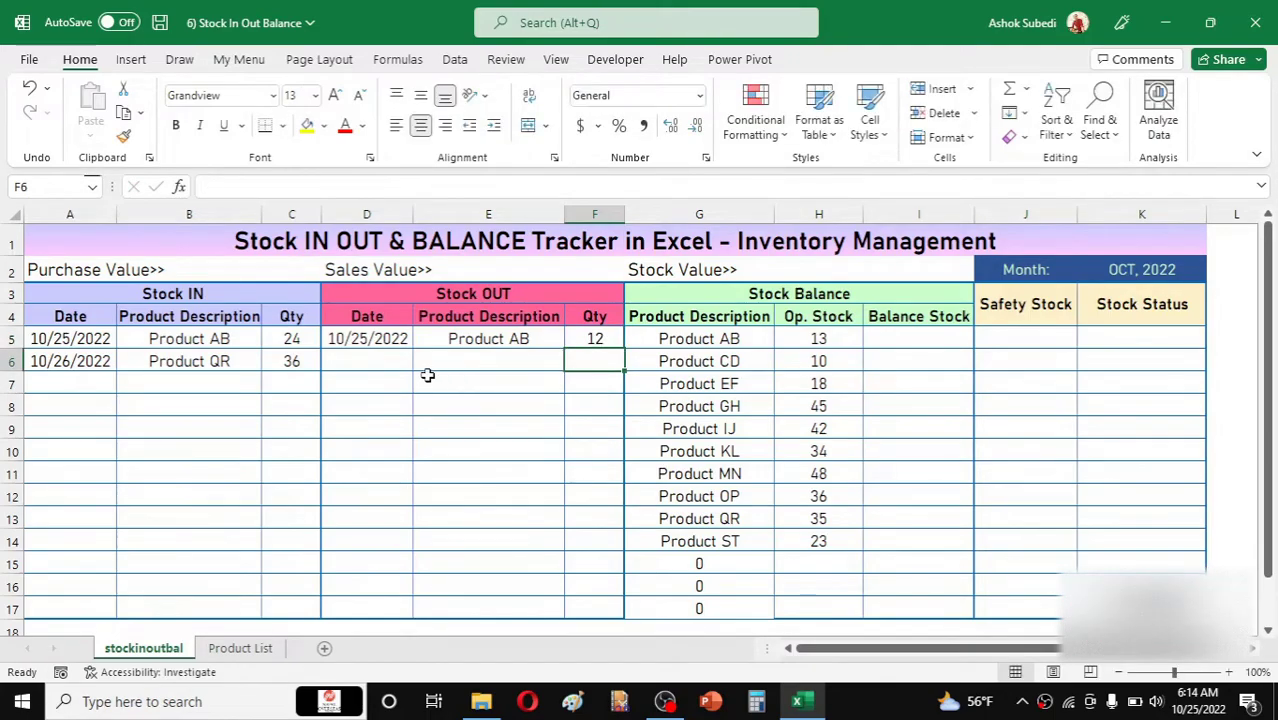
# Record a second Stock OUT entry in row 6 with date 10/25/2022, Product AB and quantity 6
pyautogui.click(379, 369)
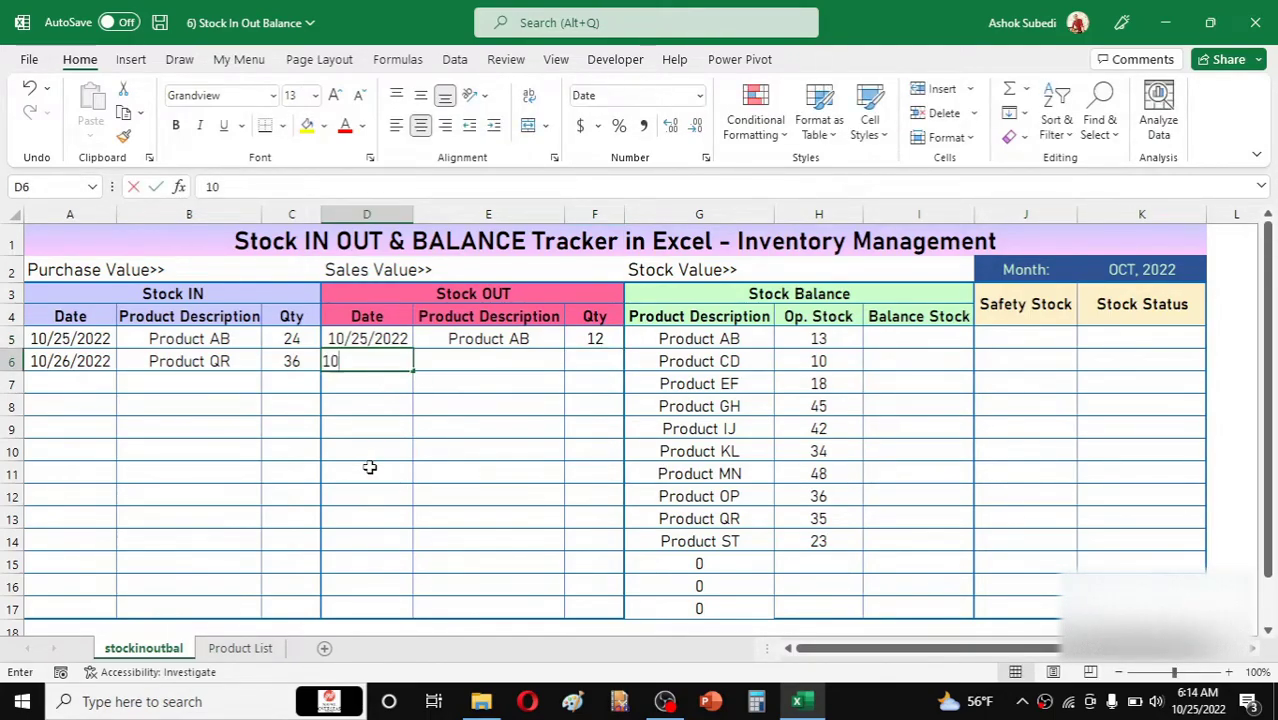
pyautogui.write('10/25')
pyautogui.press('Return')
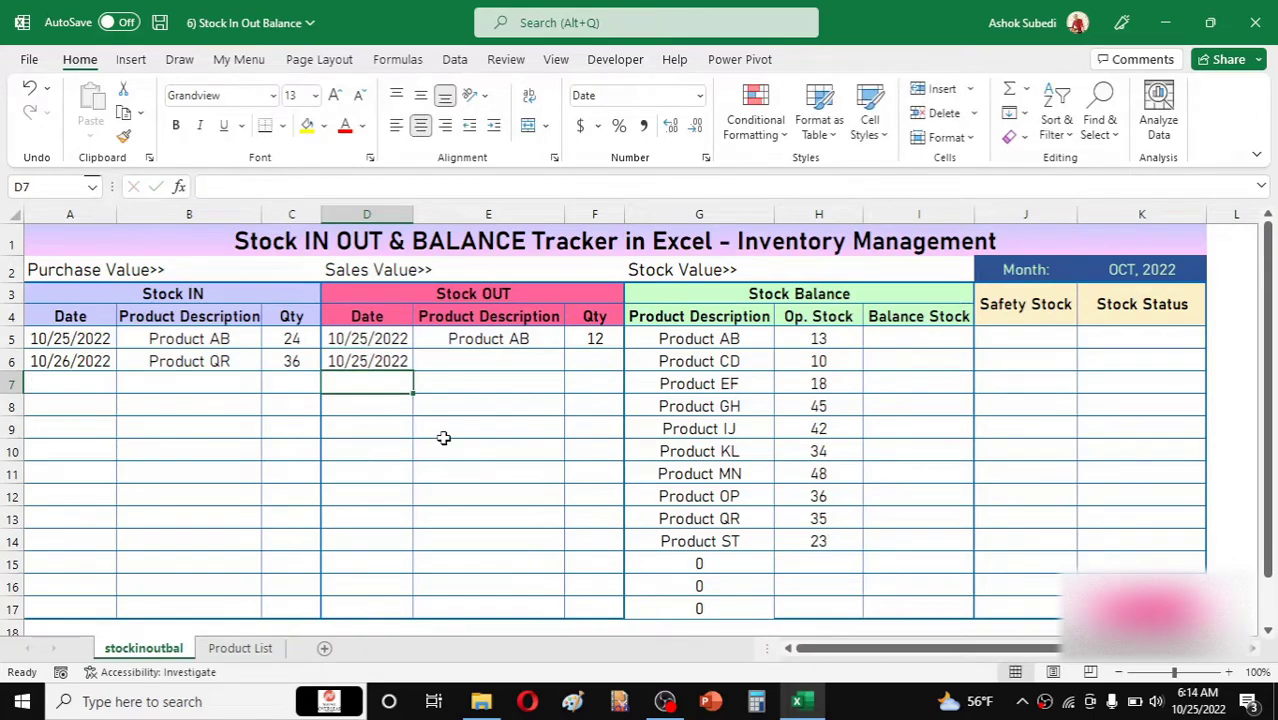
pyautogui.click(496, 368)
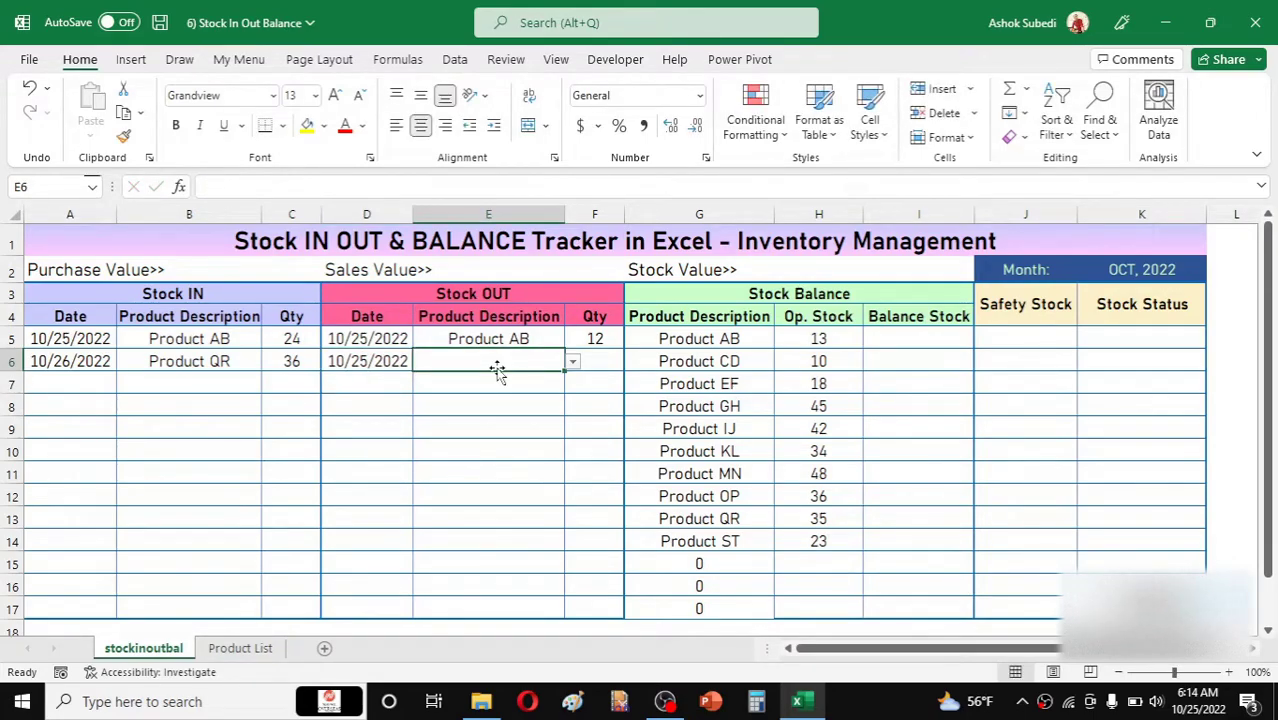
pyautogui.click(572, 366)
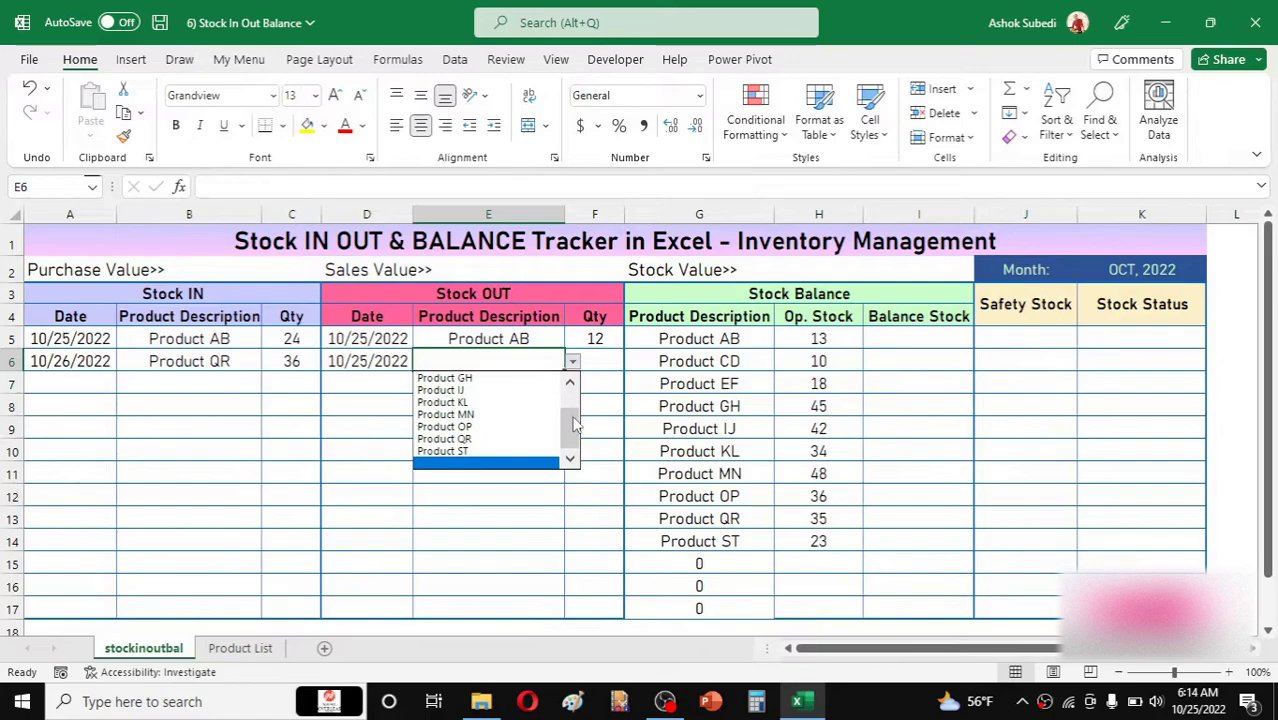
pyautogui.moveTo(568, 423); pyautogui.dragTo(568, 390)
pyautogui.click(490, 379)
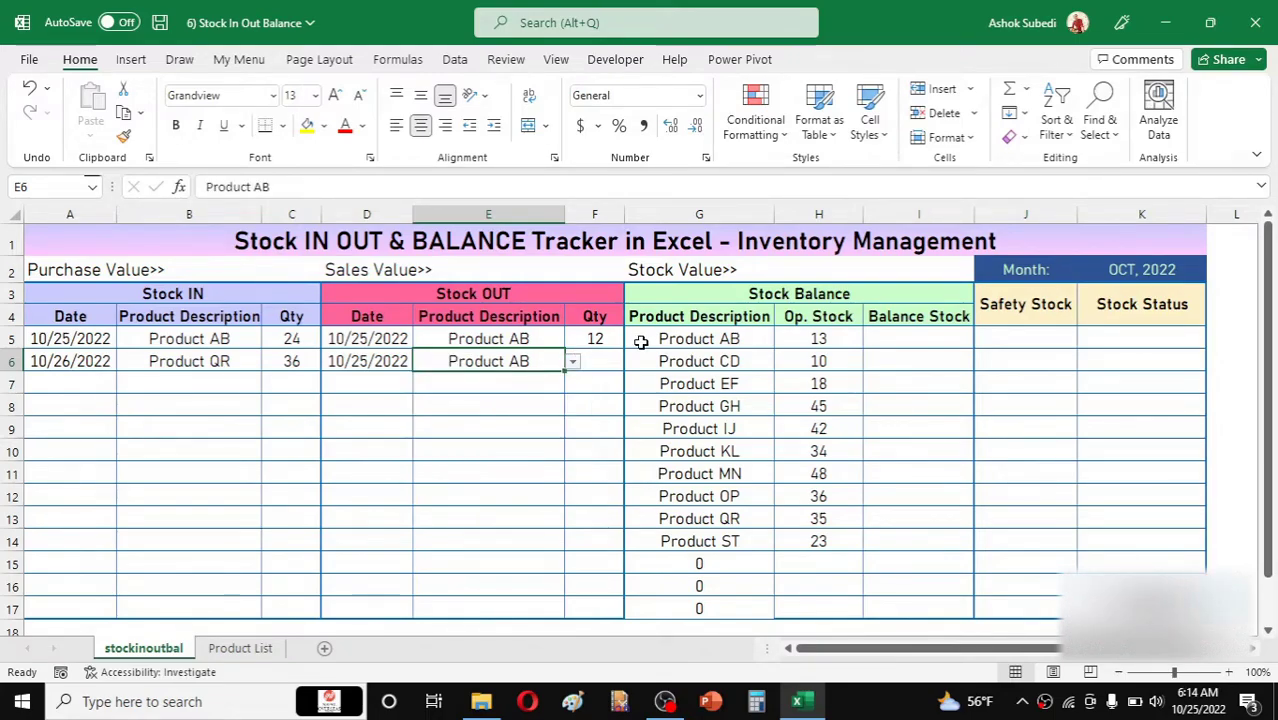
pyautogui.click(605, 363)
pyautogui.write('6')
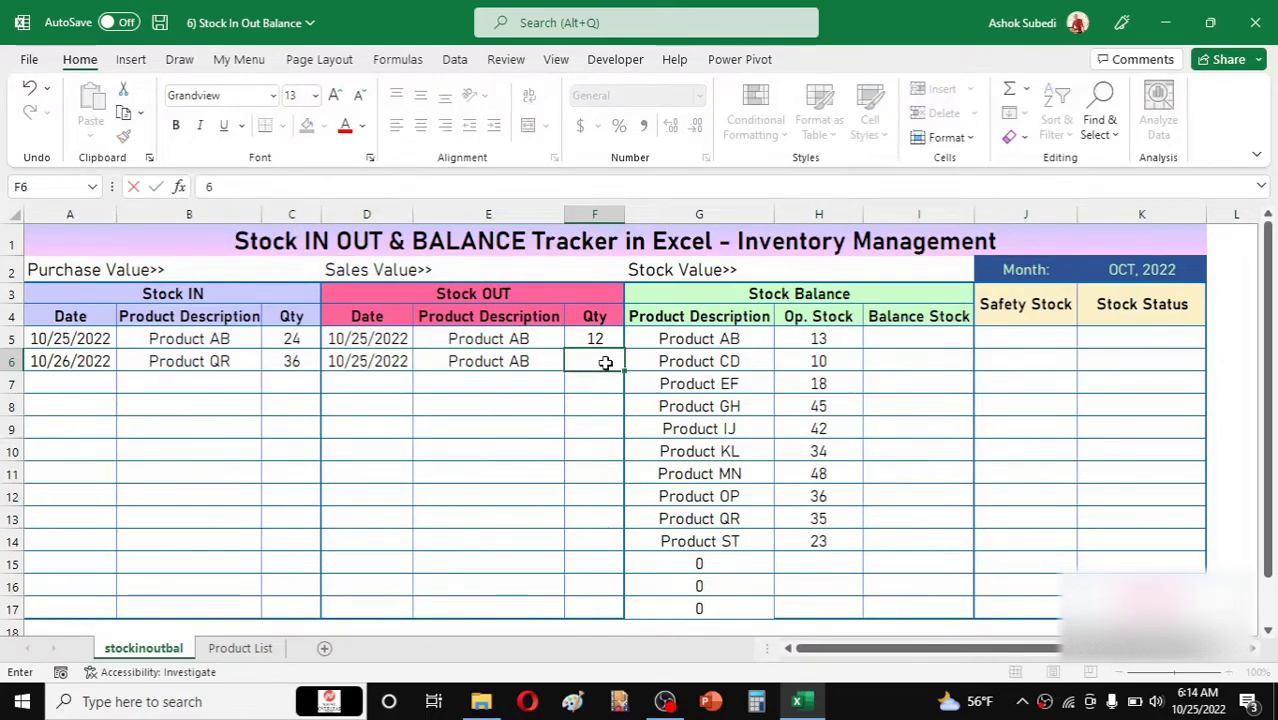
pyautogui.press('Return')
# Record a third Stock OUT entry in row 7 with date 10/27/2022, Product QR and quantity 18
pyautogui.click(387, 387)
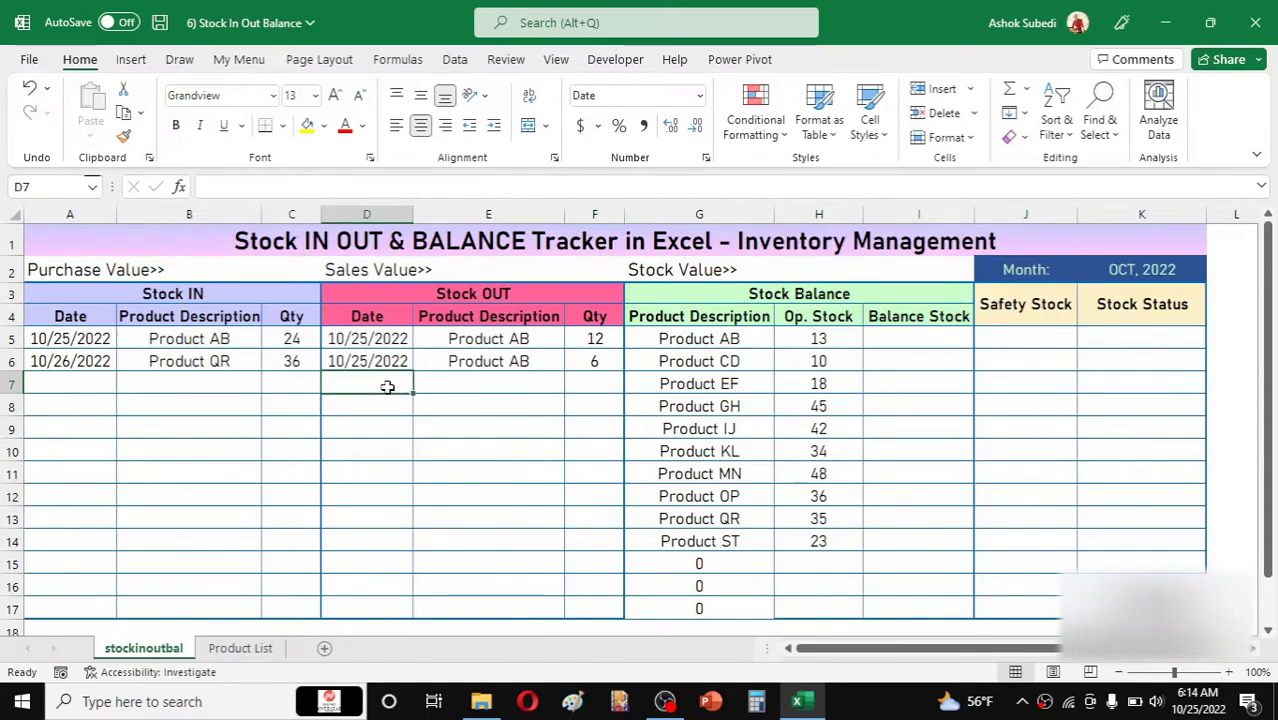
pyautogui.write('10/27')
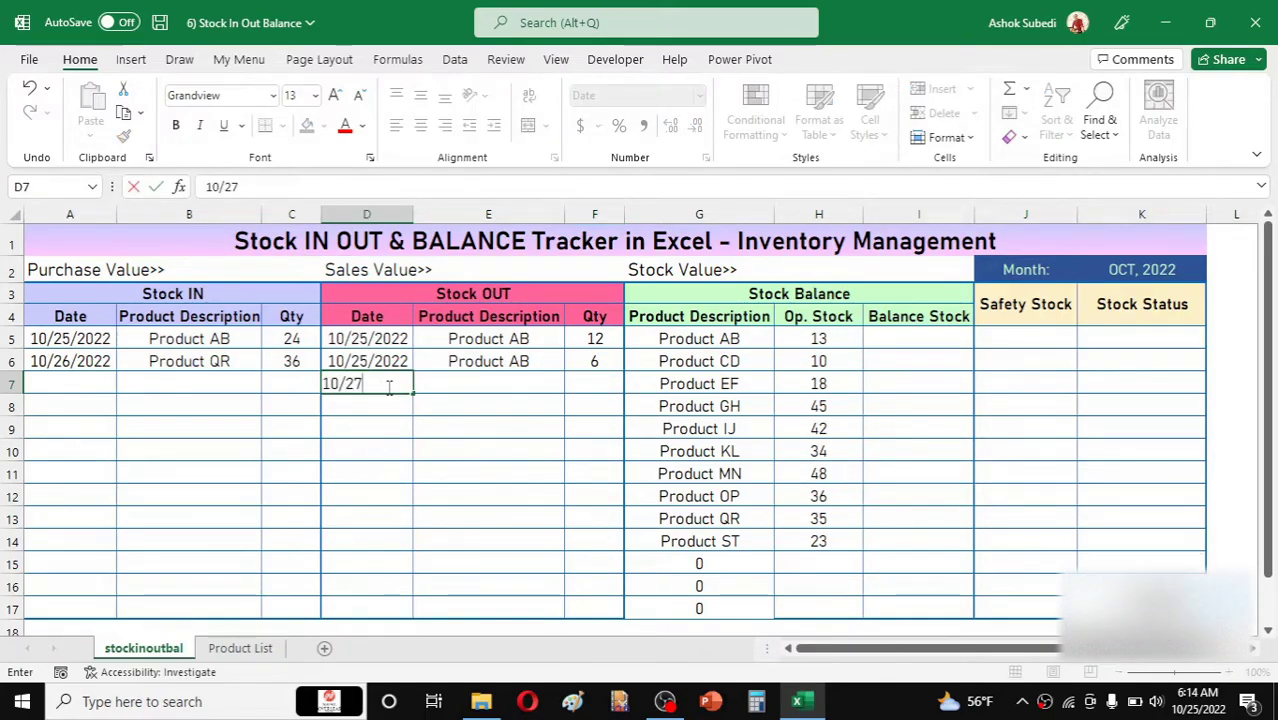
pyautogui.press('Return')
pyautogui.click(497, 386)
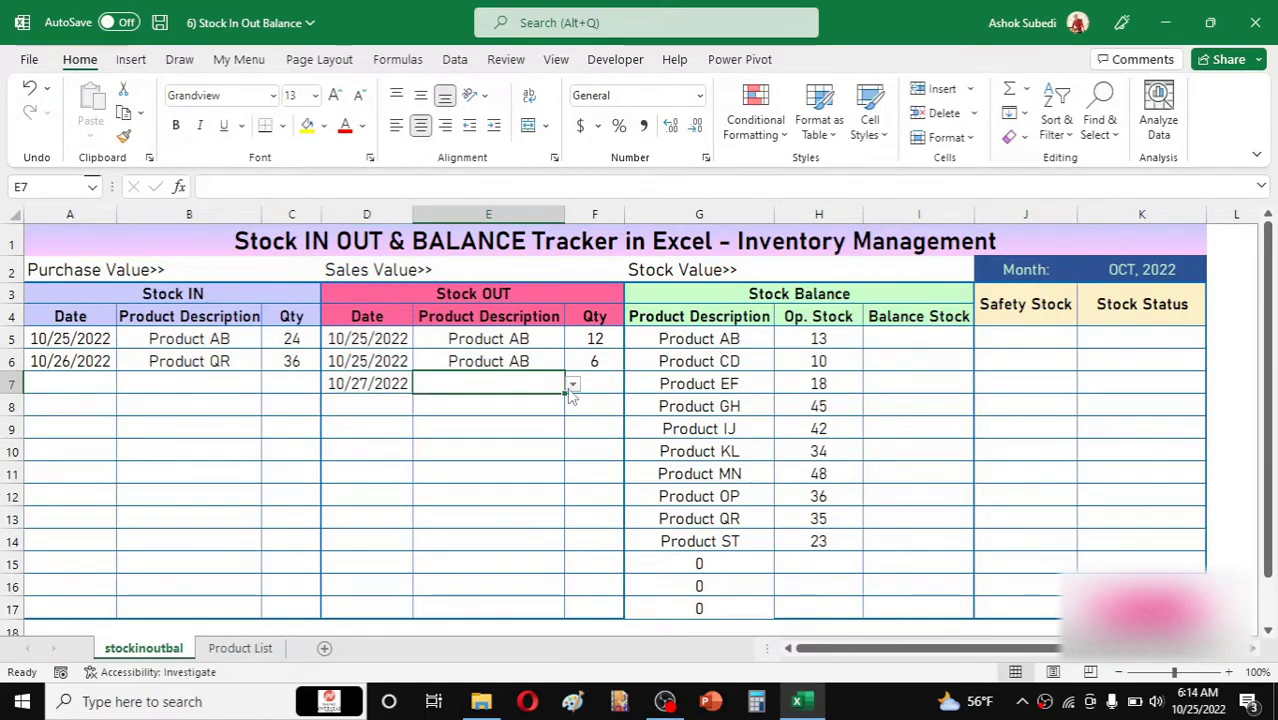
pyautogui.click(572, 386)
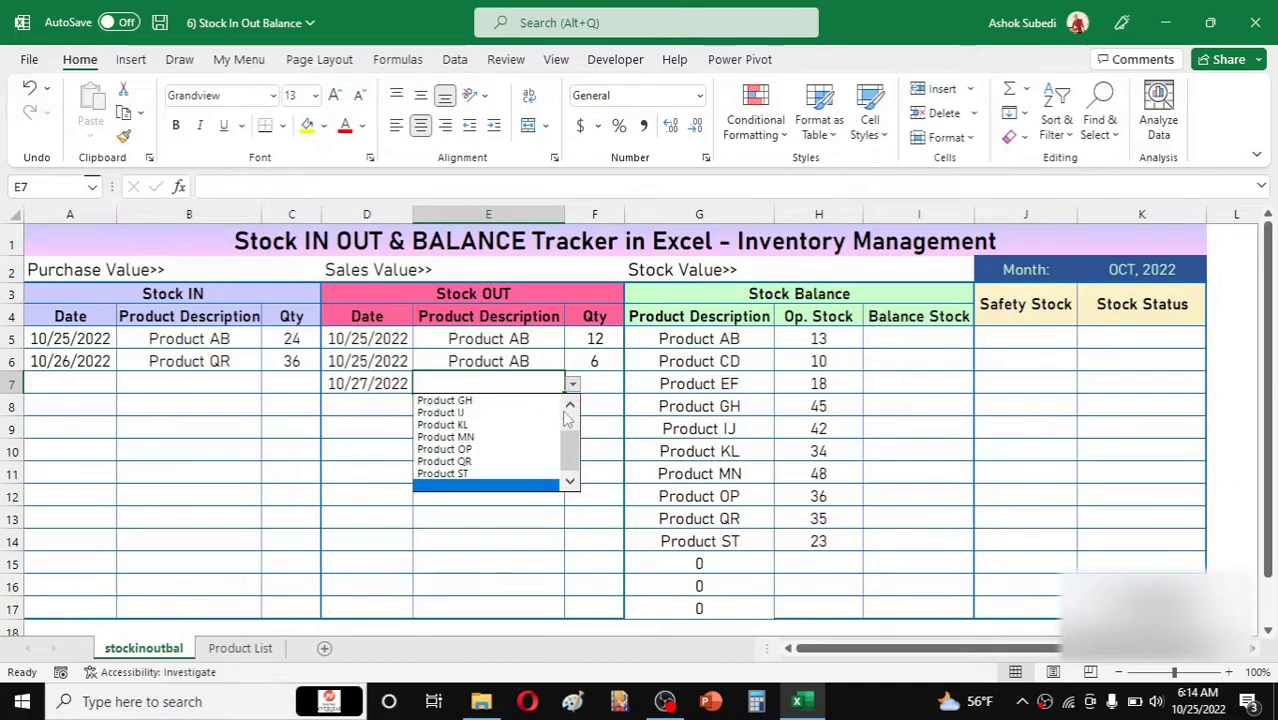
pyautogui.click(470, 461)
pyautogui.click(594, 377)
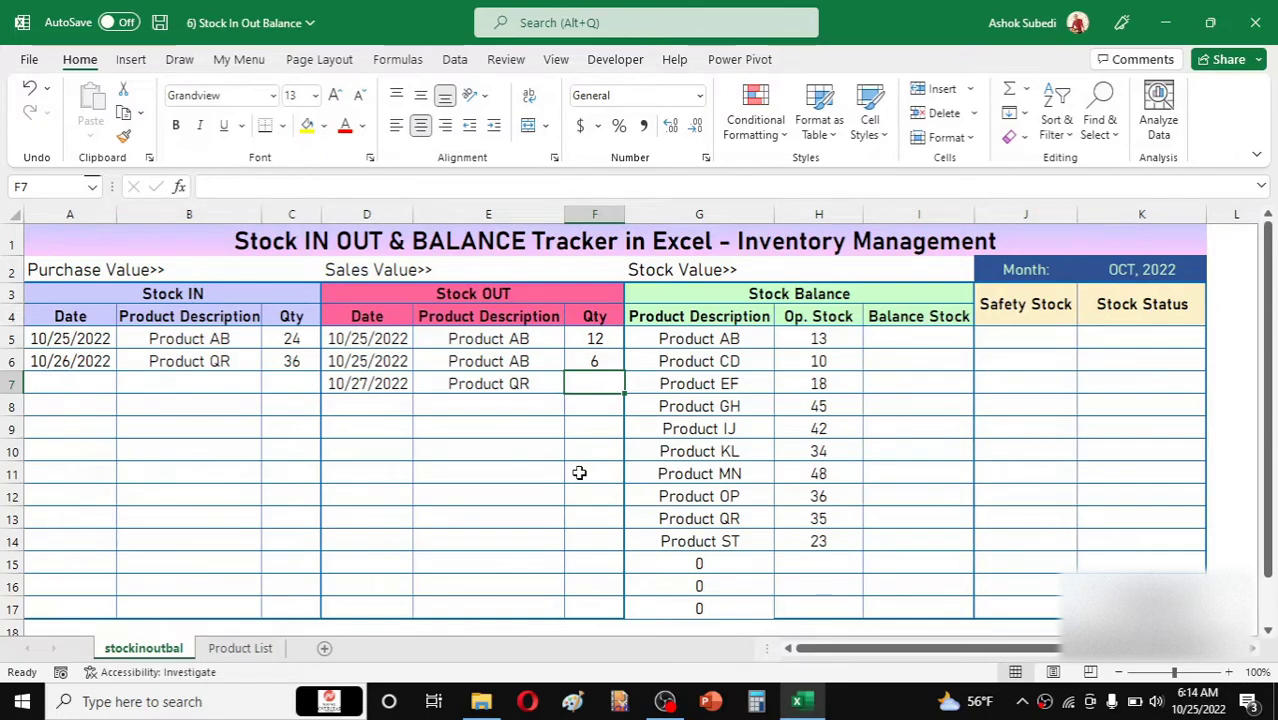
pyautogui.write('18')
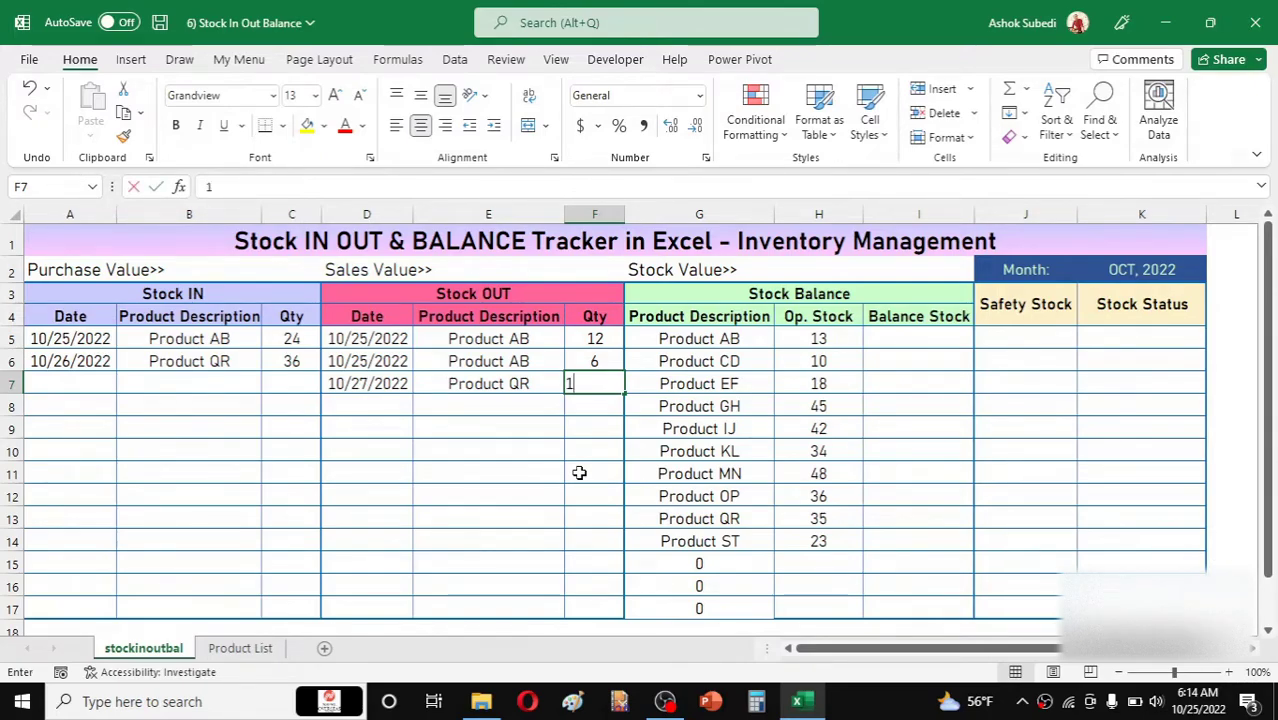
pyautogui.press('Return')
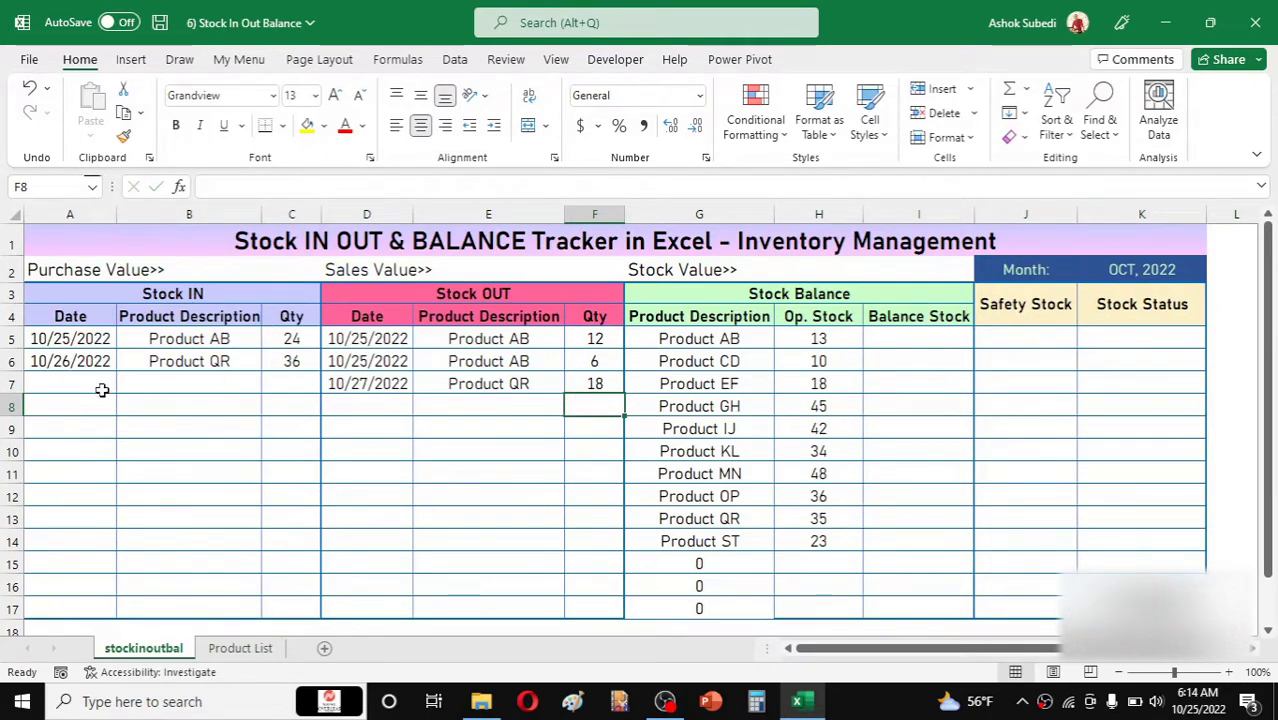
pyautogui.click(486, 397)
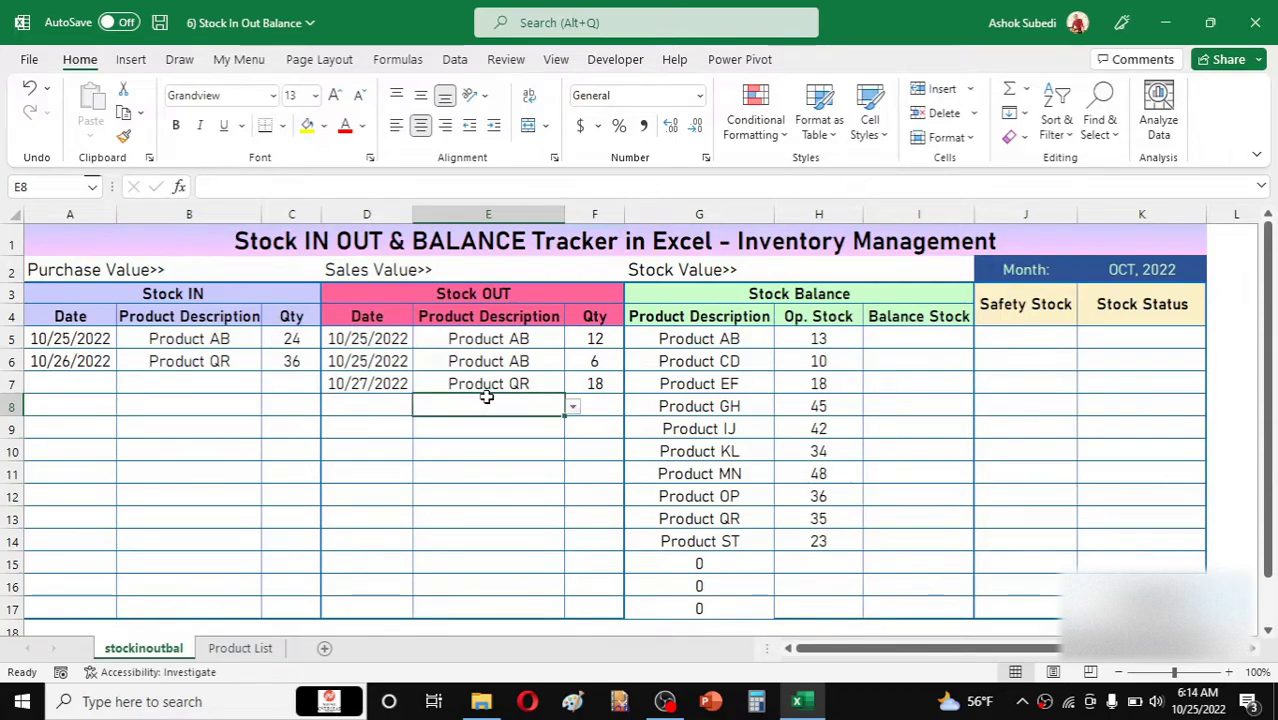
# Start a SUMIF formula in Balance Stock cell I5 with the Stock IN product range $B$5:$B$17 as an absolute reference
pyautogui.click(932, 341)
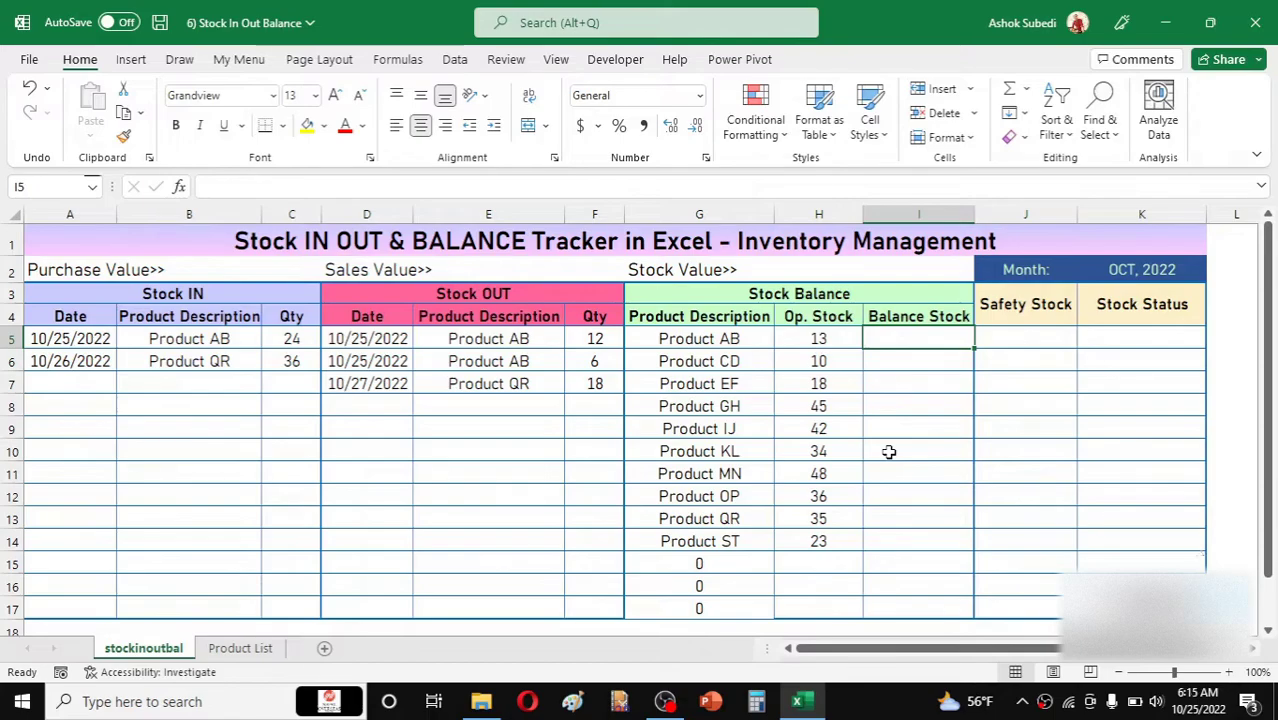
pyautogui.write('=')
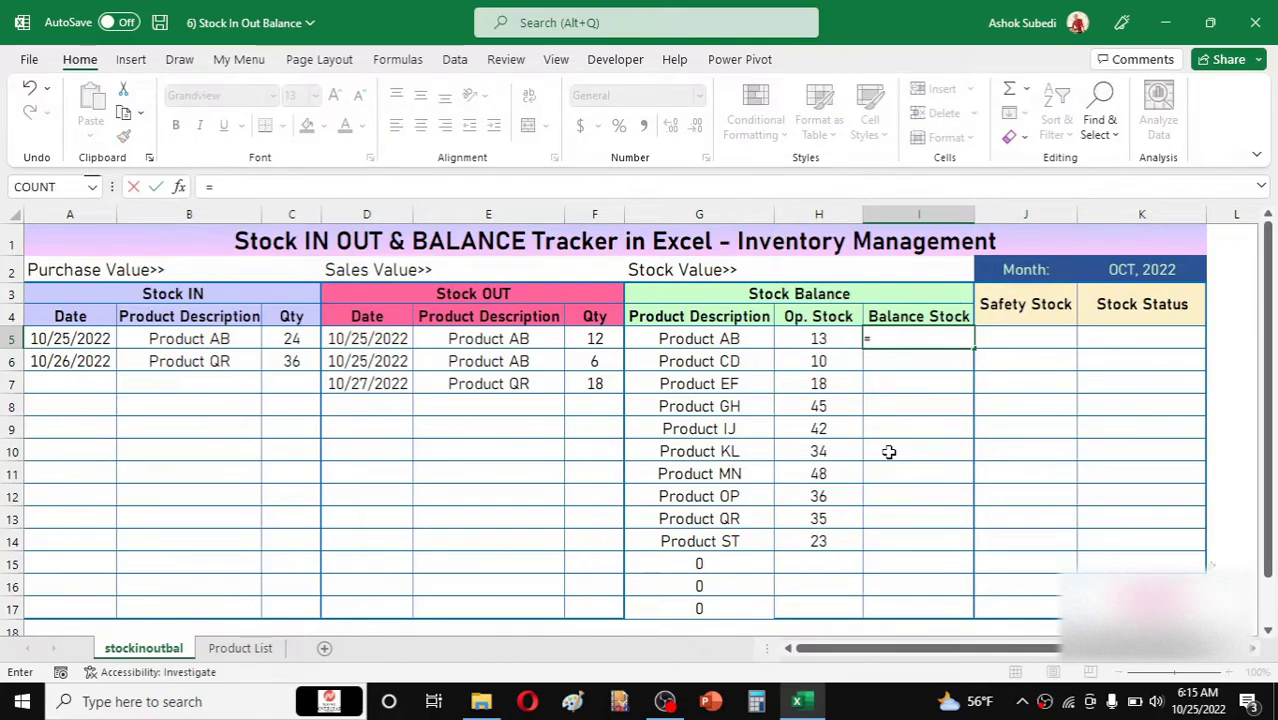
pyautogui.write('SUMI')
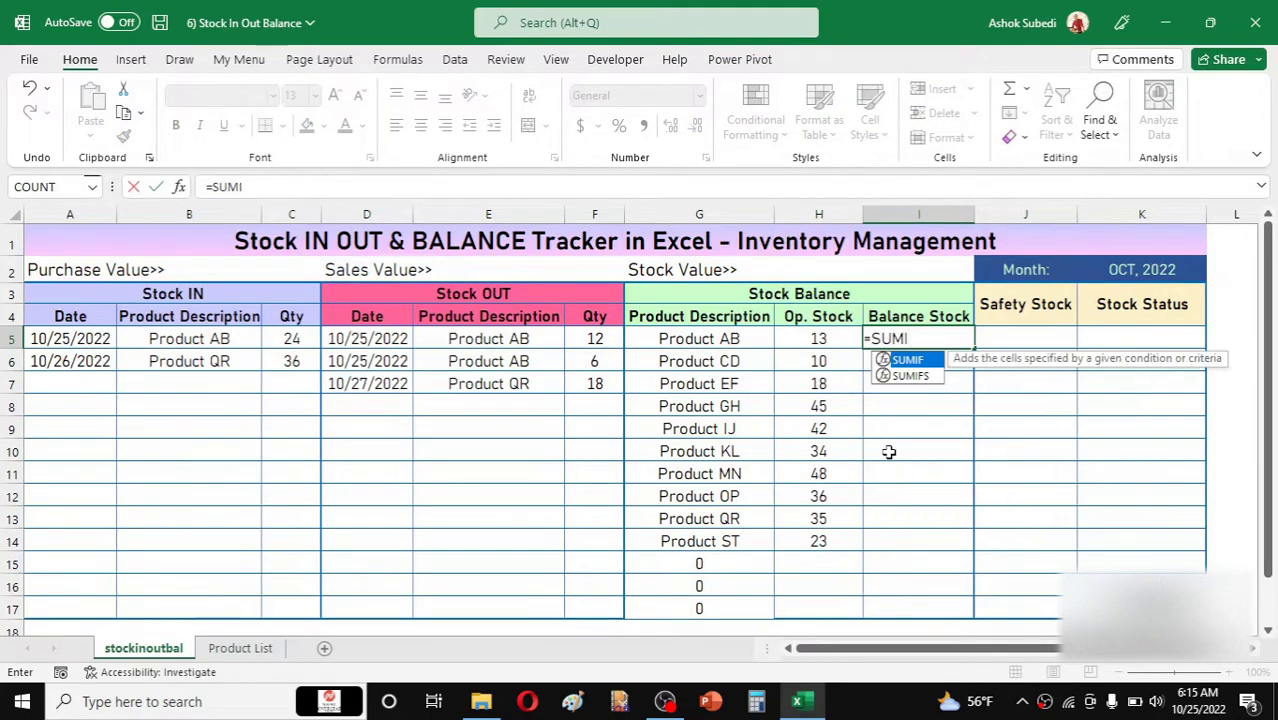
pyautogui.write('F(')
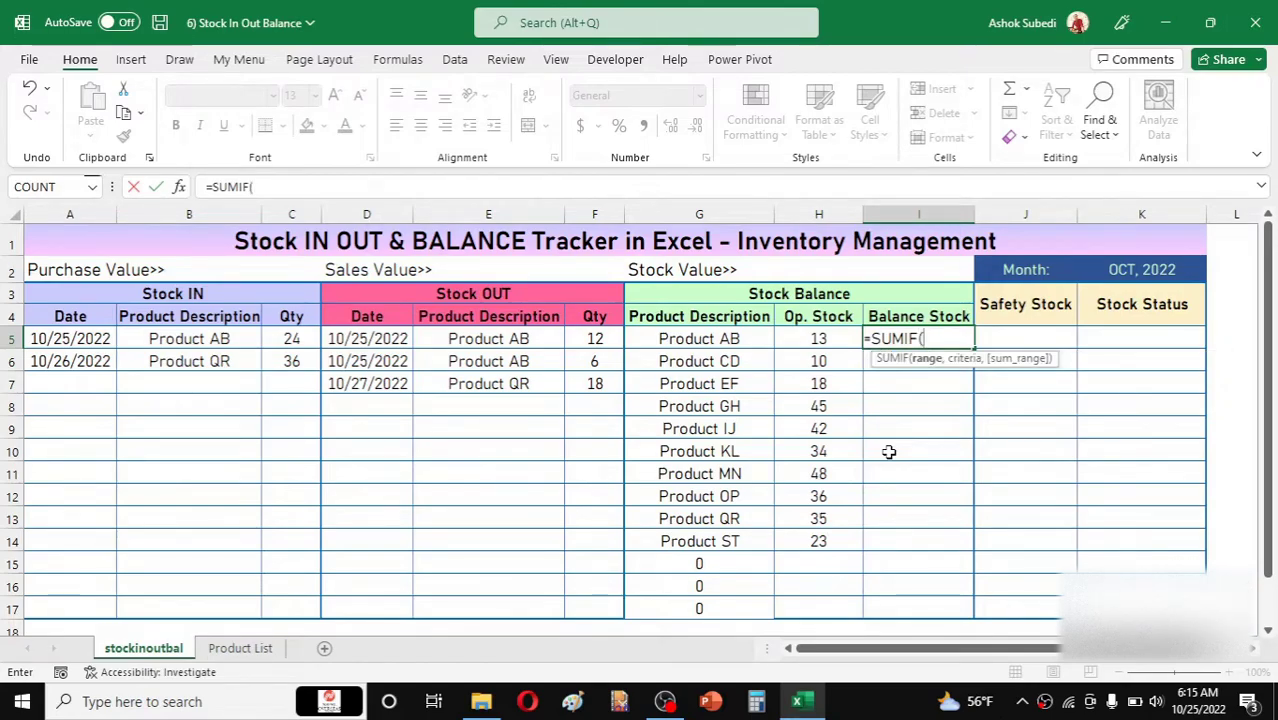
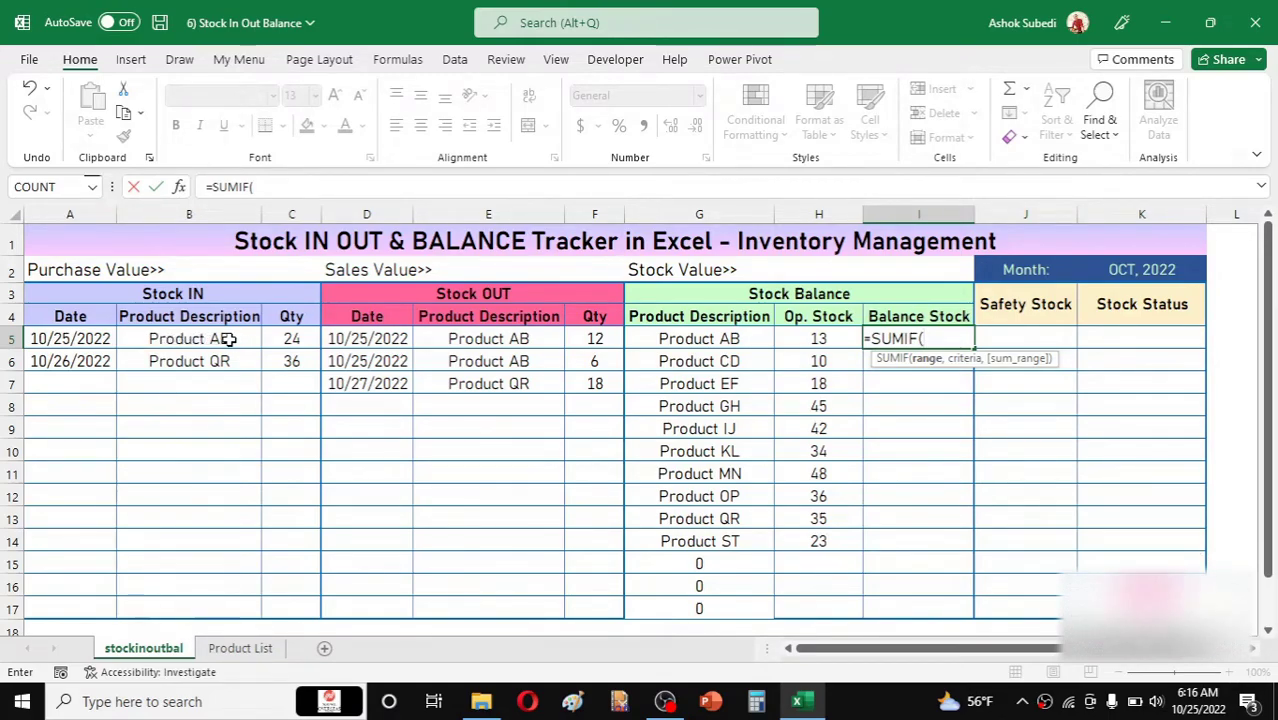
pyautogui.click(226, 340)
pyautogui.moveTo(226, 340); pyautogui.dragTo(186, 606)
pyautogui.click(186, 606)
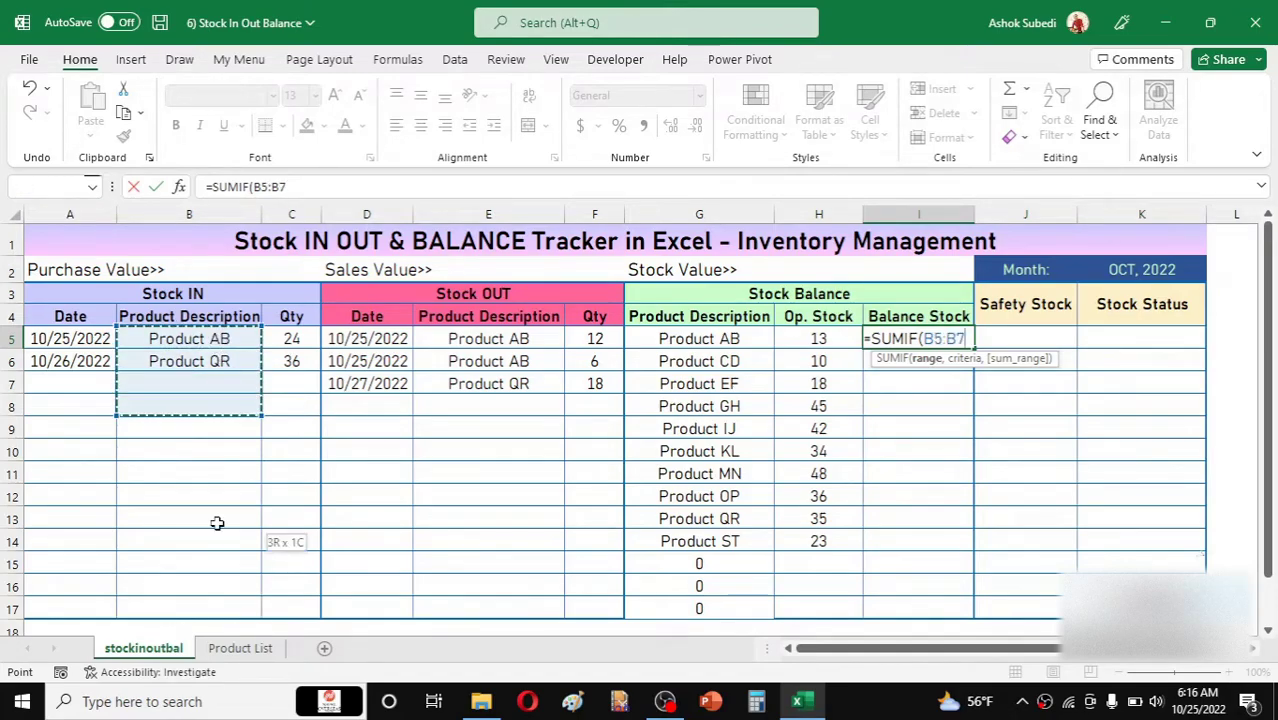
pyautogui.moveTo(211, 569); pyautogui.dragTo(209, 606)
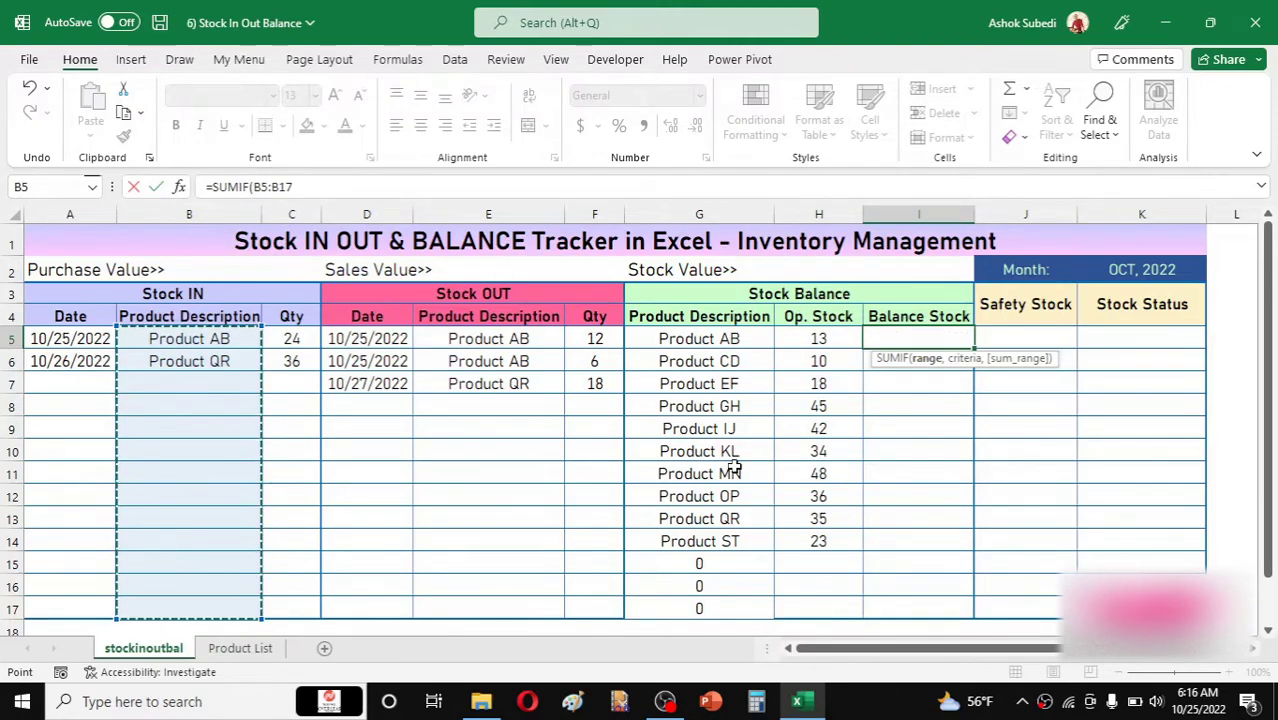
pyautogui.press('F4')
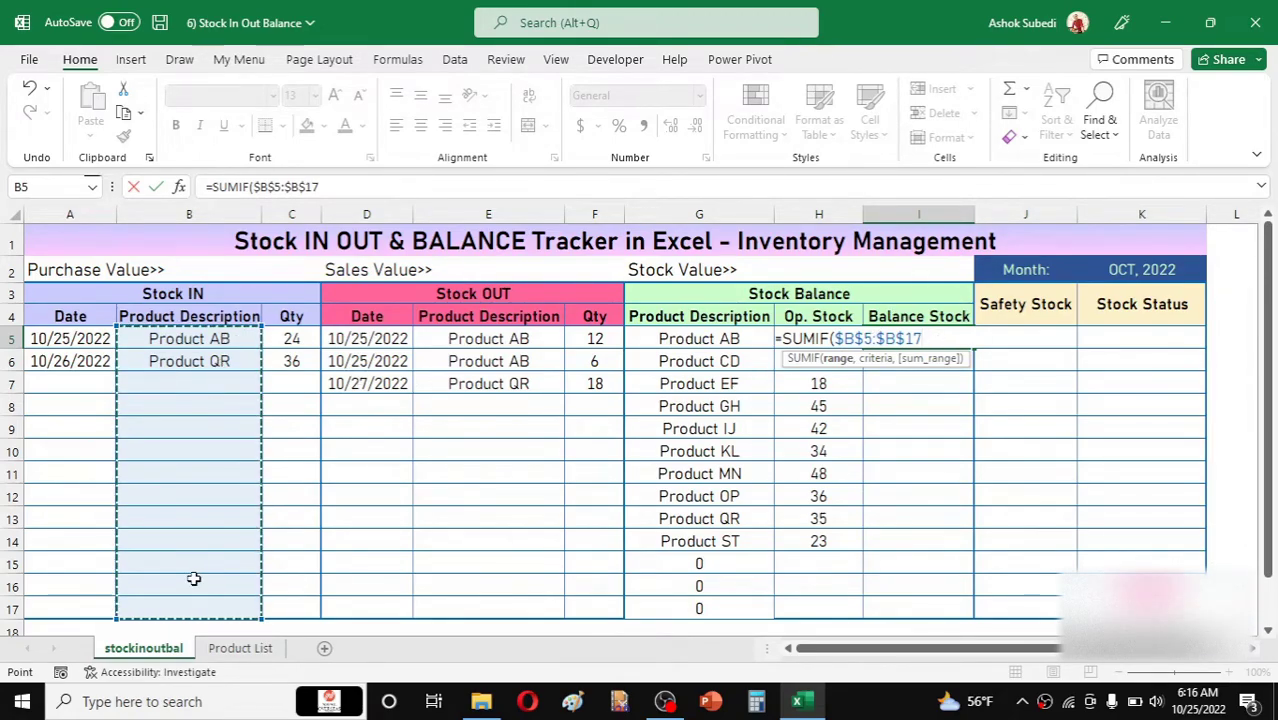
pyautogui.write(',')
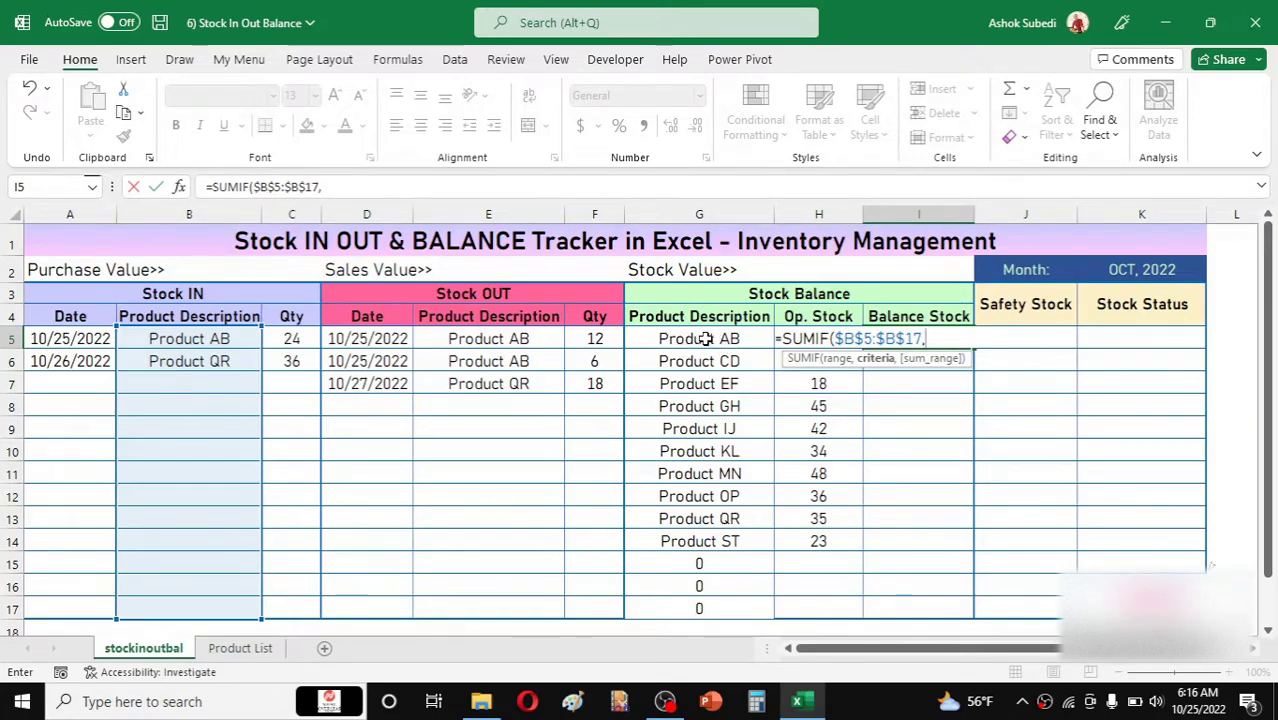
# Complete the Stock IN SUMIF with G5 as the criteria and the absolute quantity range $C$5:$C$17 as the sum range
pyautogui.click(714, 337)
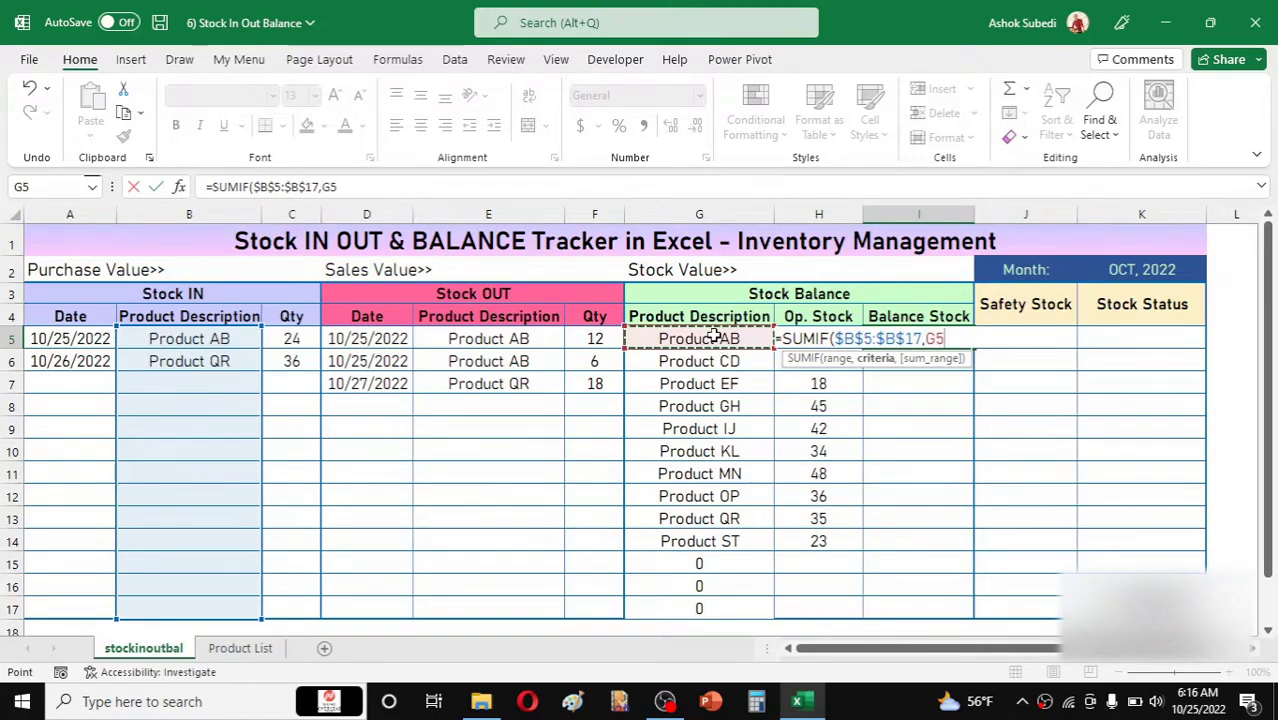
pyautogui.write(',')
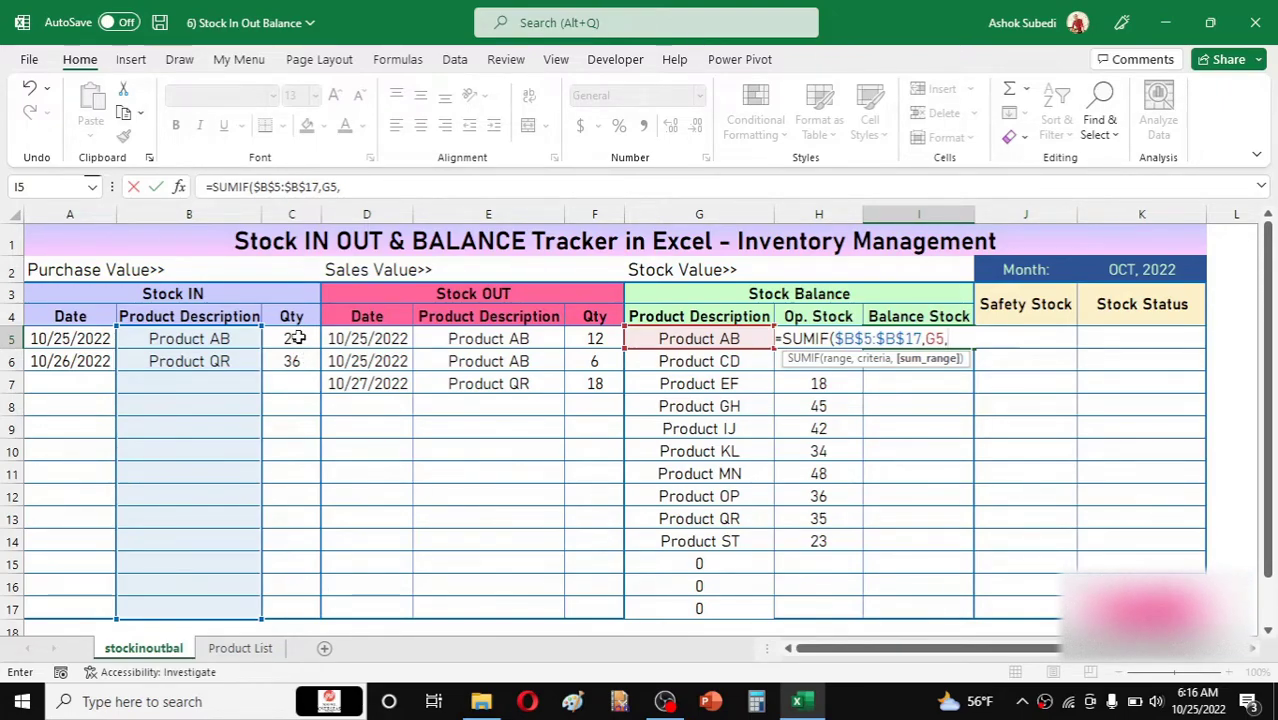
pyautogui.moveTo(295, 338); pyautogui.dragTo(296, 605)
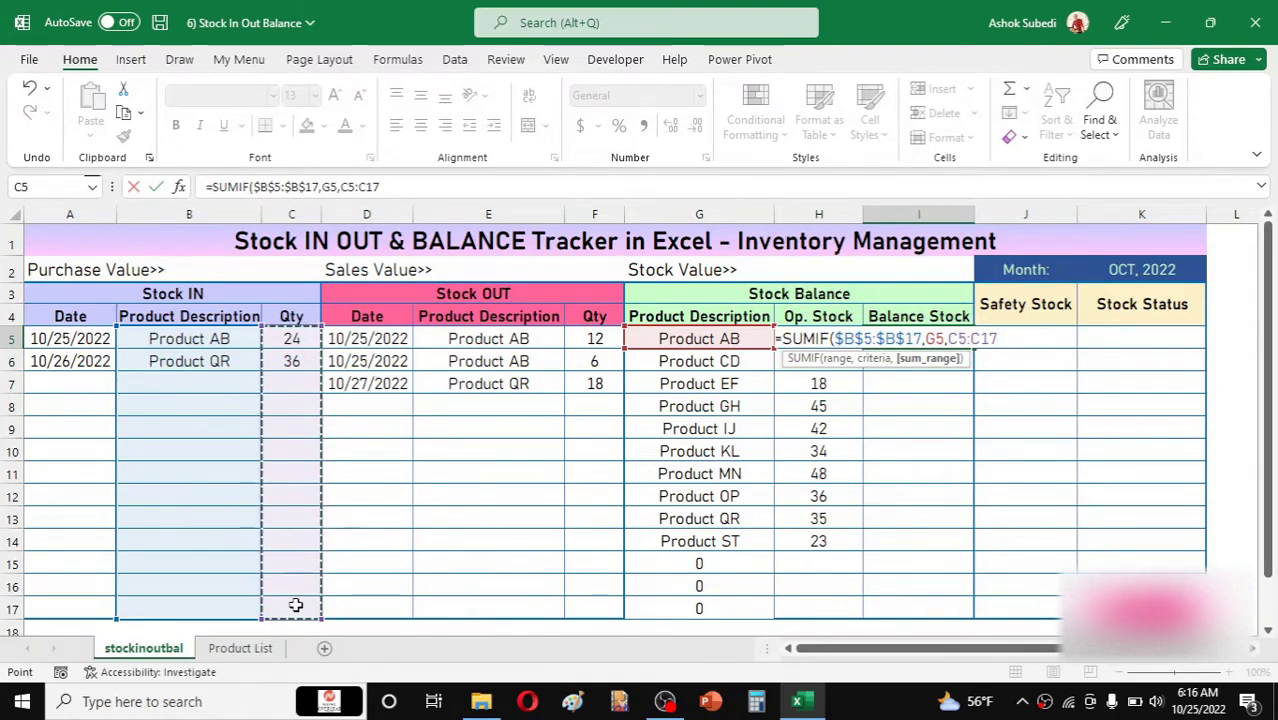
pyautogui.press('F4')
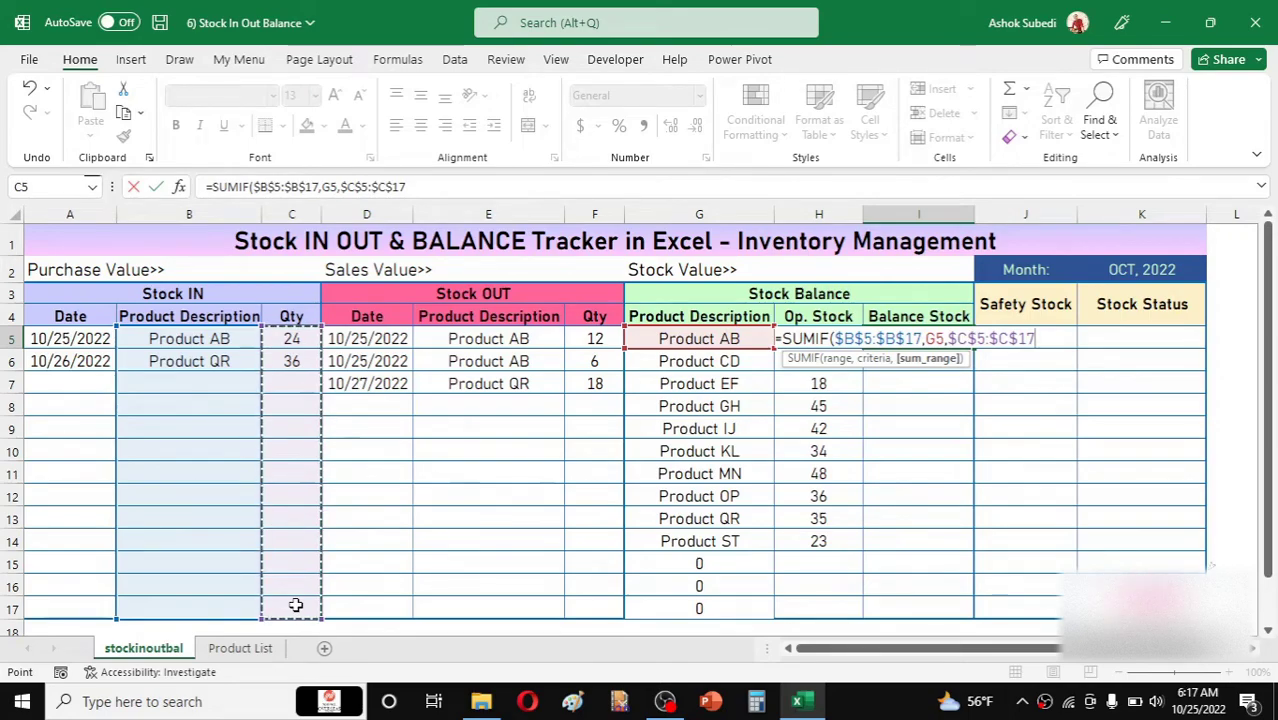
pyautogui.write(')')
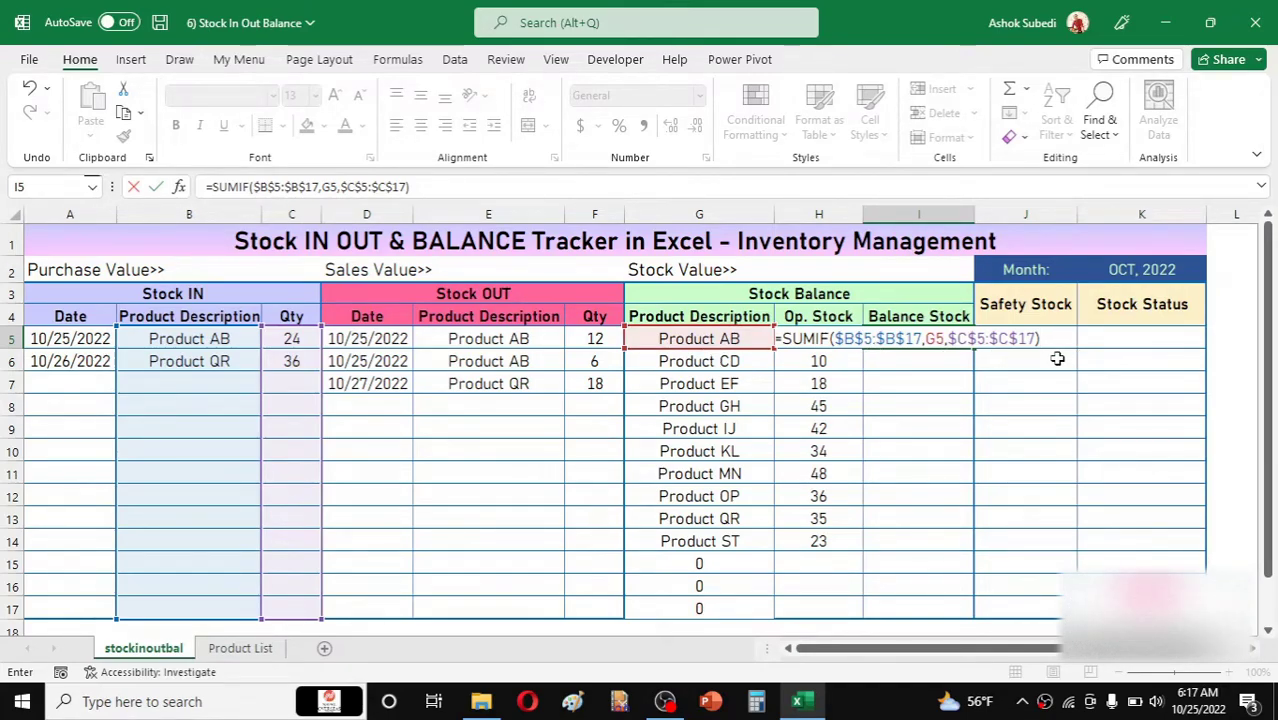
# Subtract a second SUMIF in the Balance Stock formula, using the Stock OUT product range $E$5:$E$17 as an absolute reference
pyautogui.write('-')
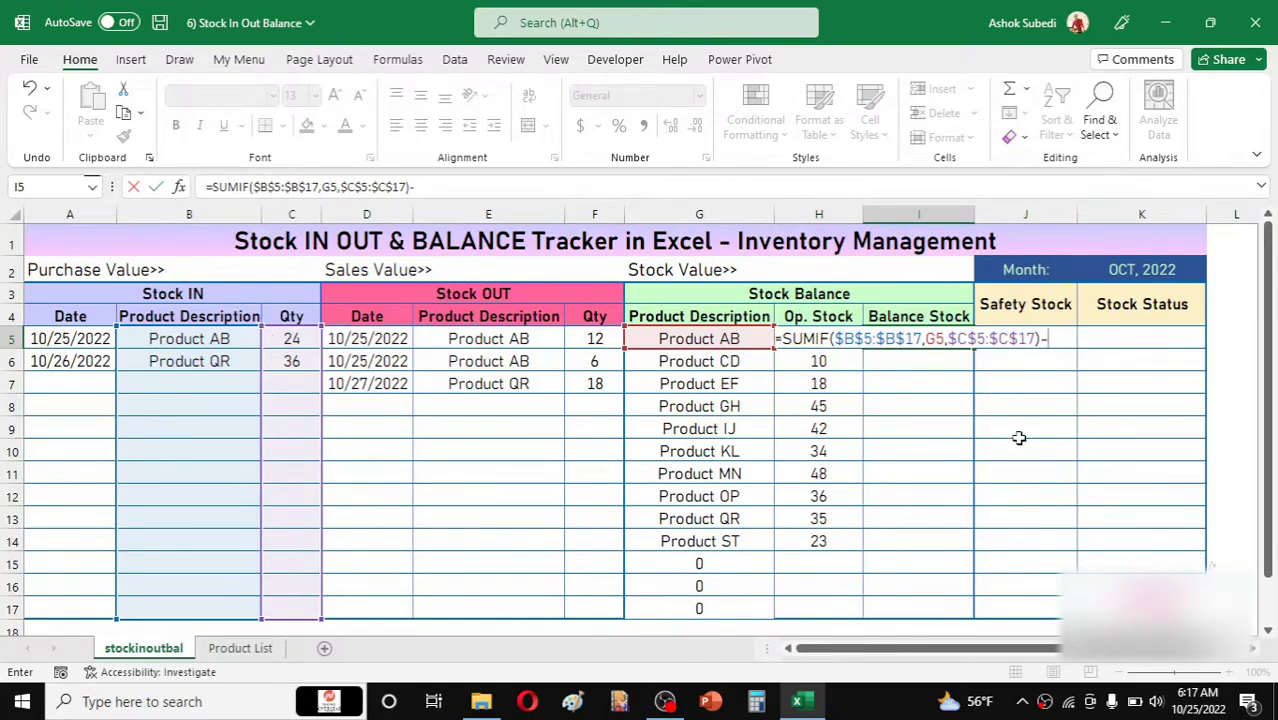
pyautogui.write('SUMIF')
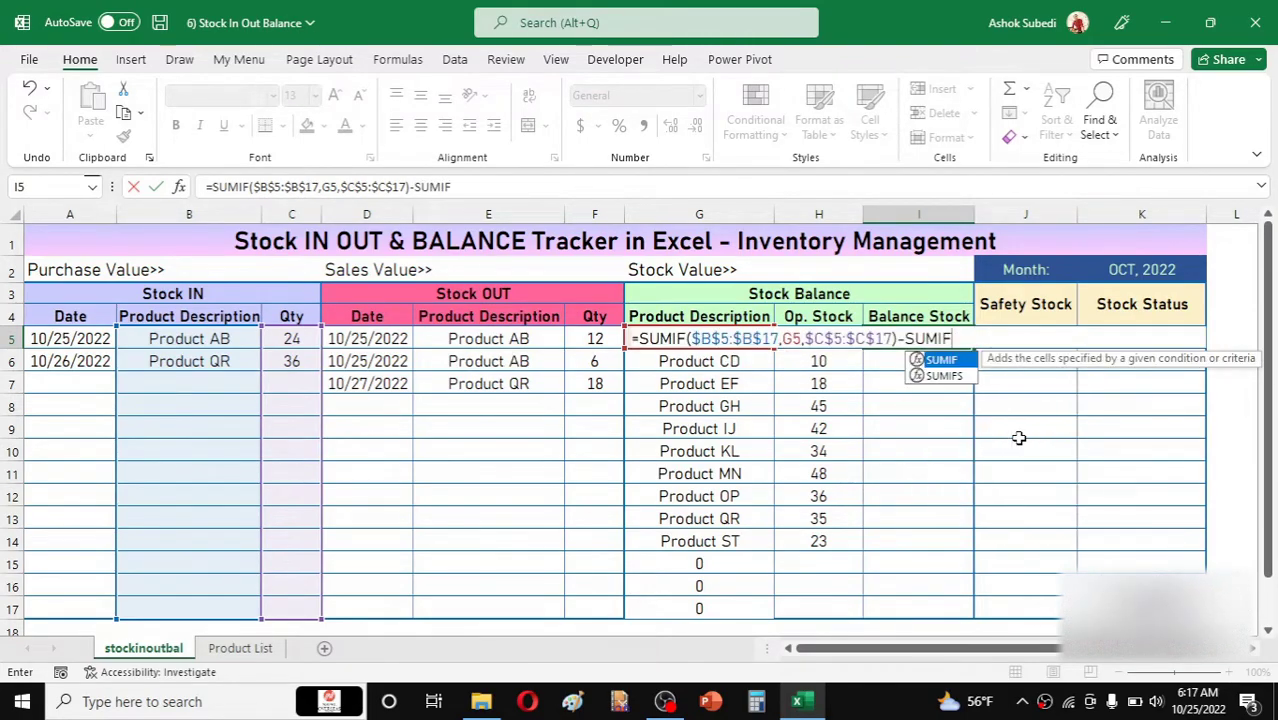
pyautogui.write('(')
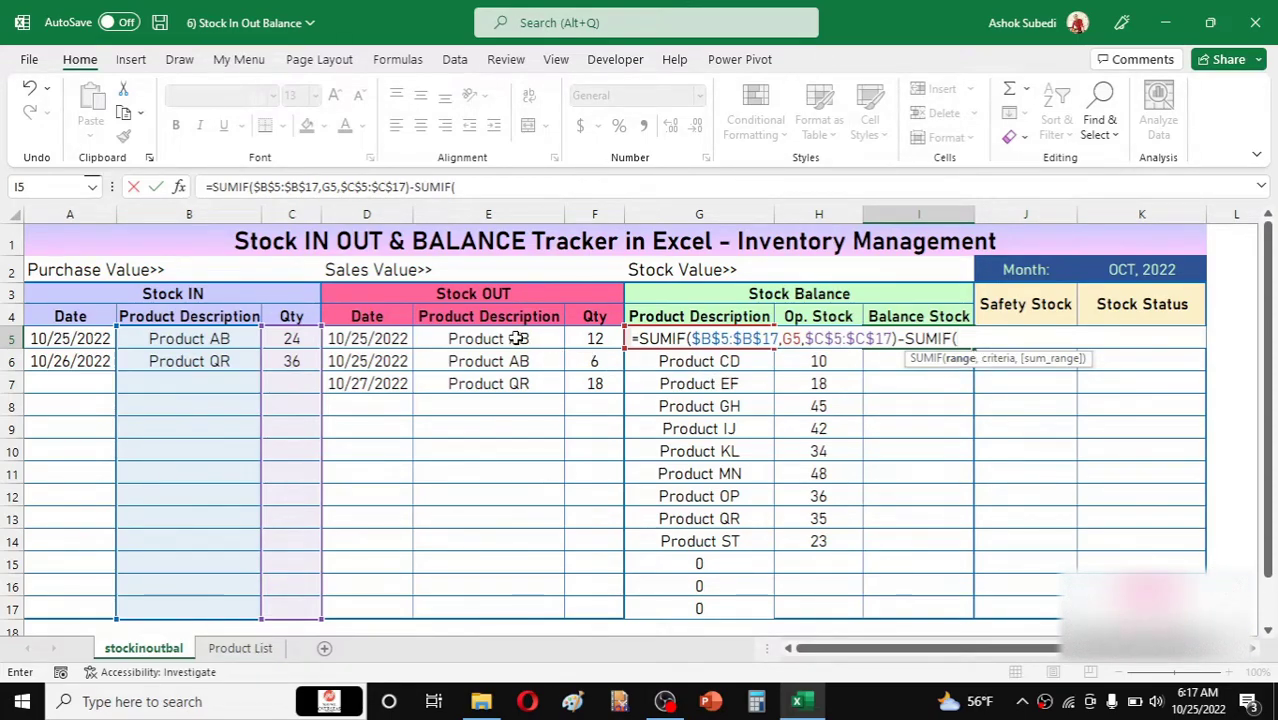
pyautogui.moveTo(516, 339); pyautogui.dragTo(517, 361)
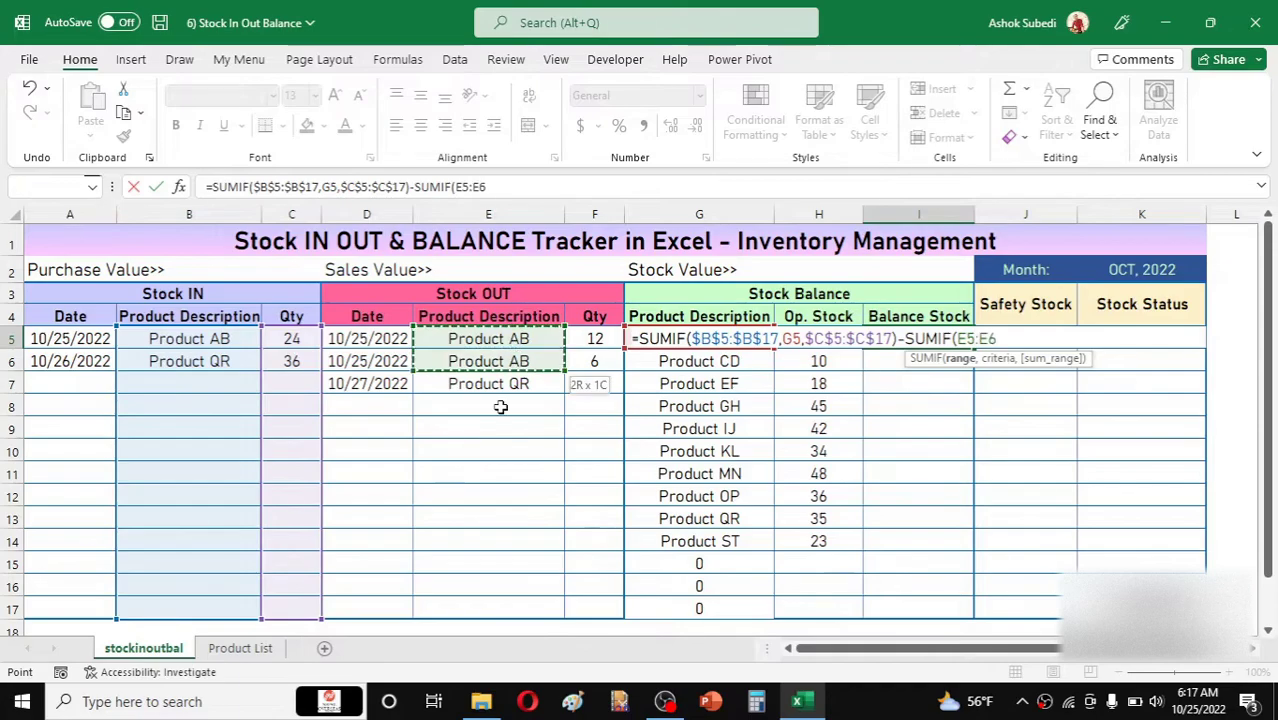
pyautogui.moveTo(499, 439); pyautogui.dragTo(478, 604)
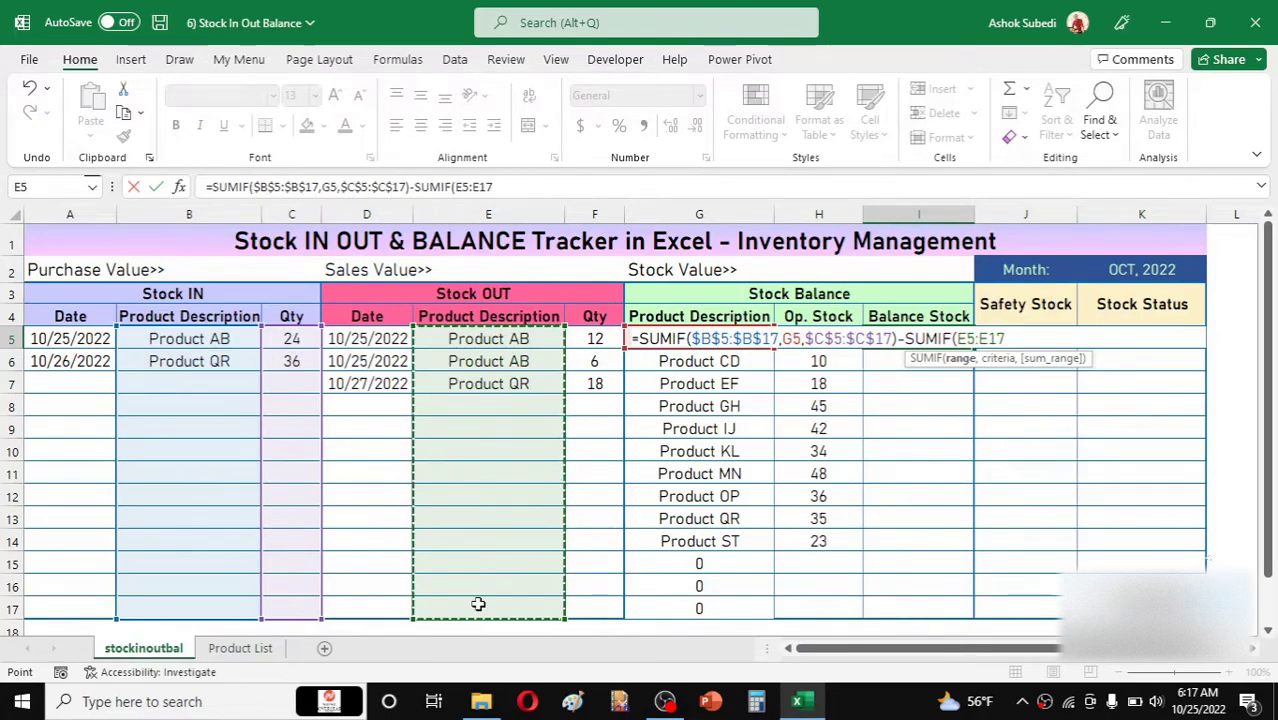
pyautogui.press('F4')
pyautogui.write(',')
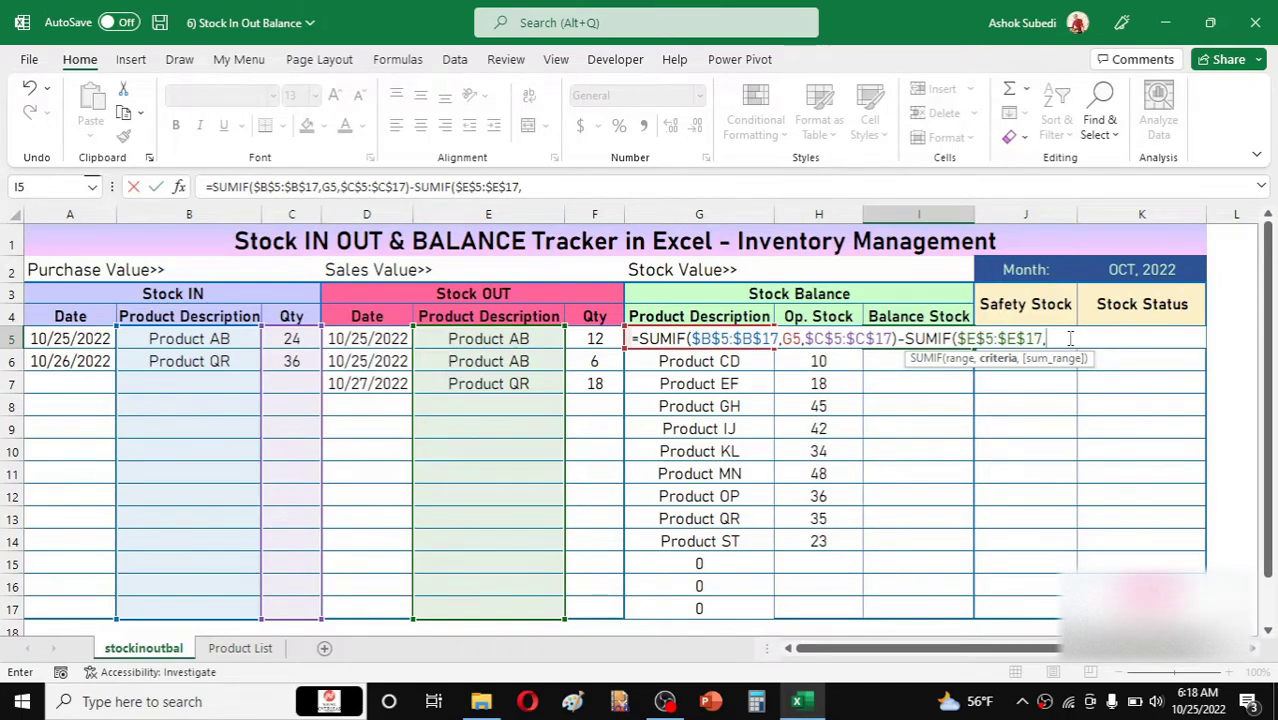
# Complete the Stock OUT SUMIF with G5 as the criteria and the absolute quantity range $F$5:$F$17 as the sum range
pyautogui.write('G5,')
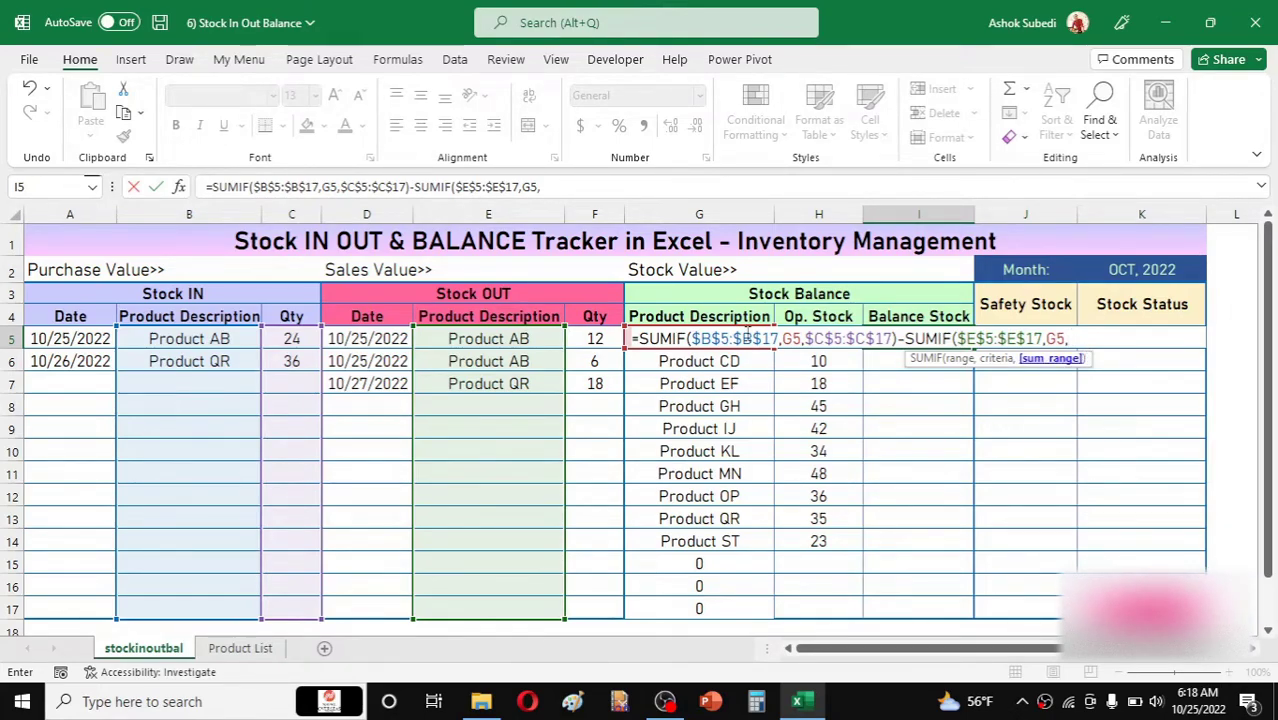
pyautogui.moveTo(598, 333); pyautogui.dragTo(601, 600)
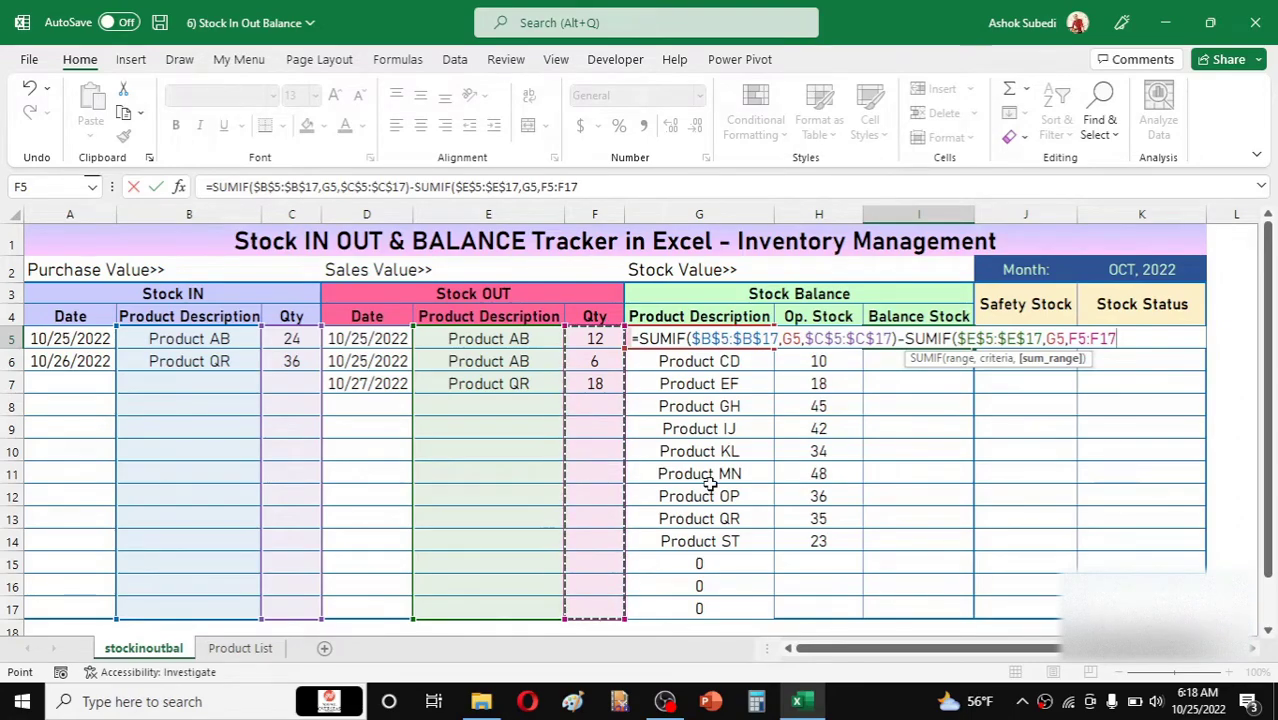
pyautogui.press('F4')
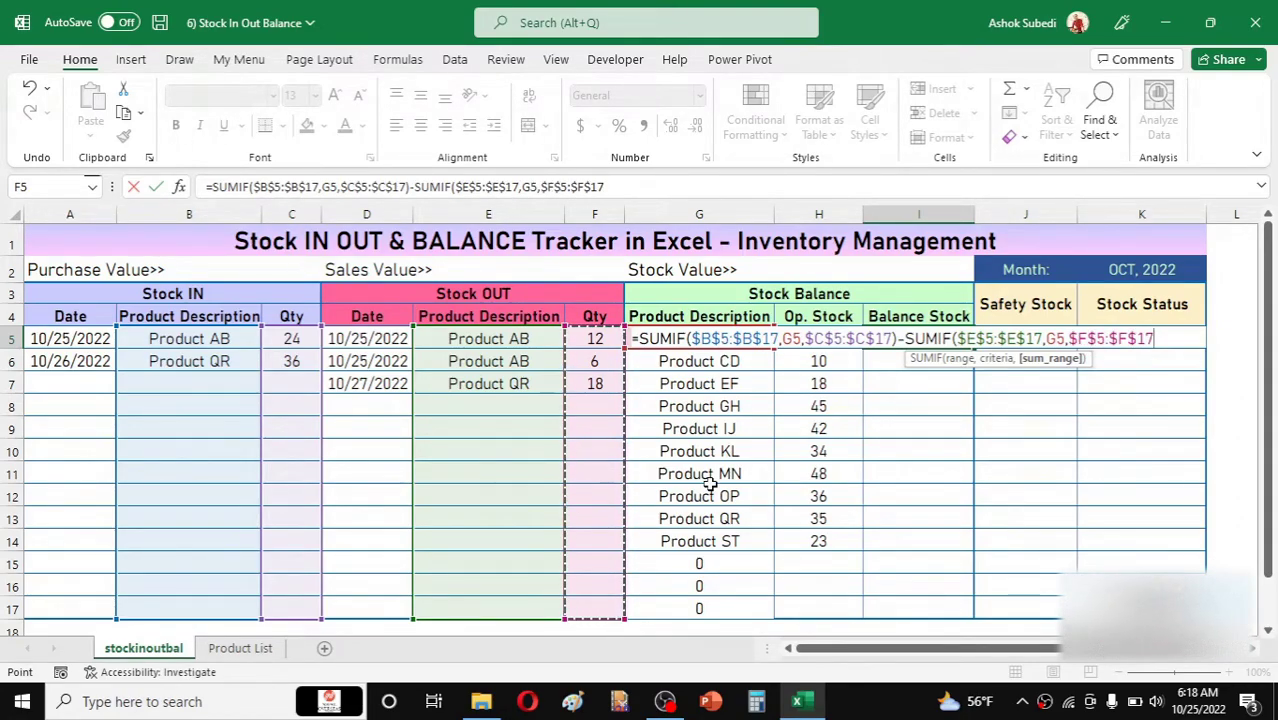
pyautogui.write(')')
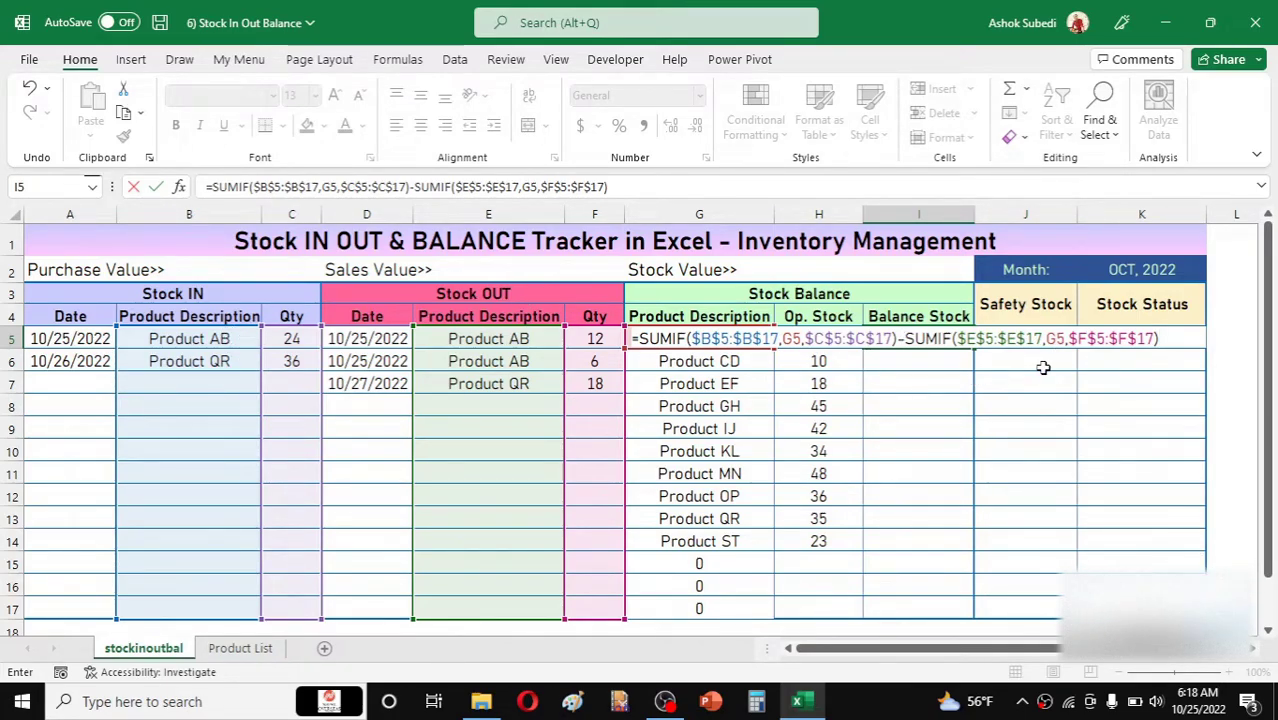
# Add the opening stock to the start of the formula as H5+ and enter the finished Balance Stock formula in I5
pyautogui.click(643, 338)
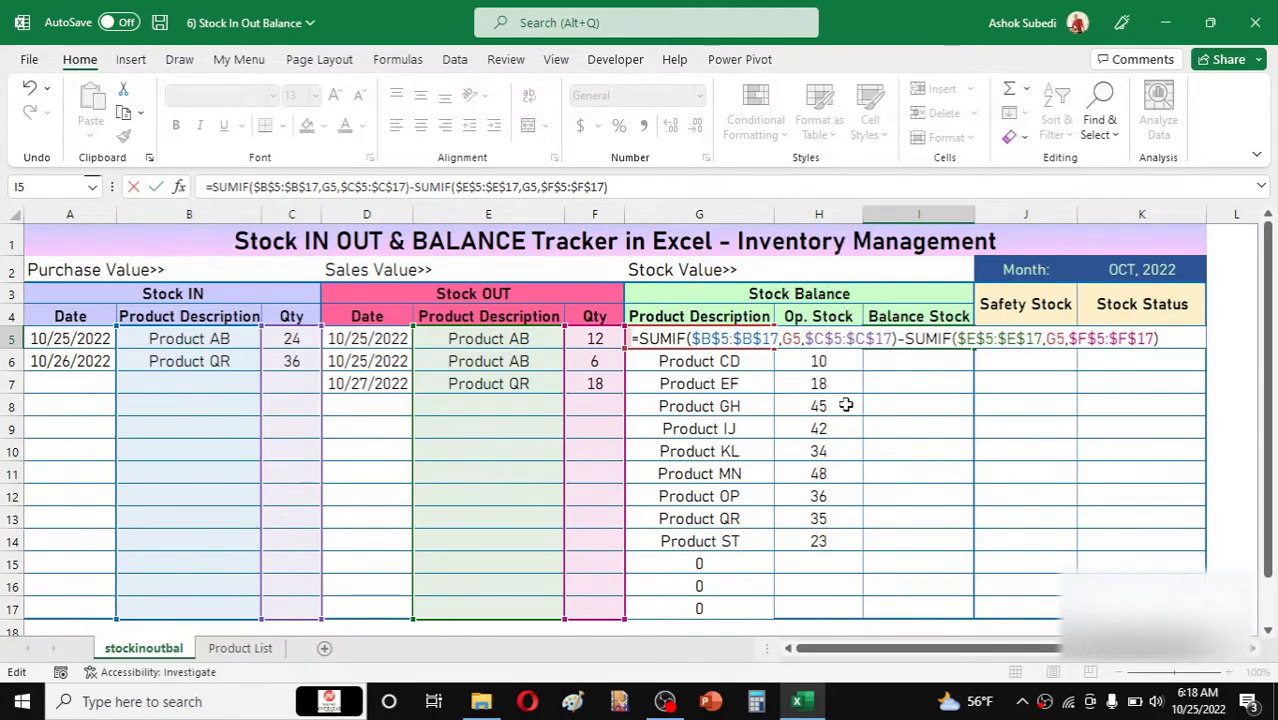
pyautogui.write('H5')
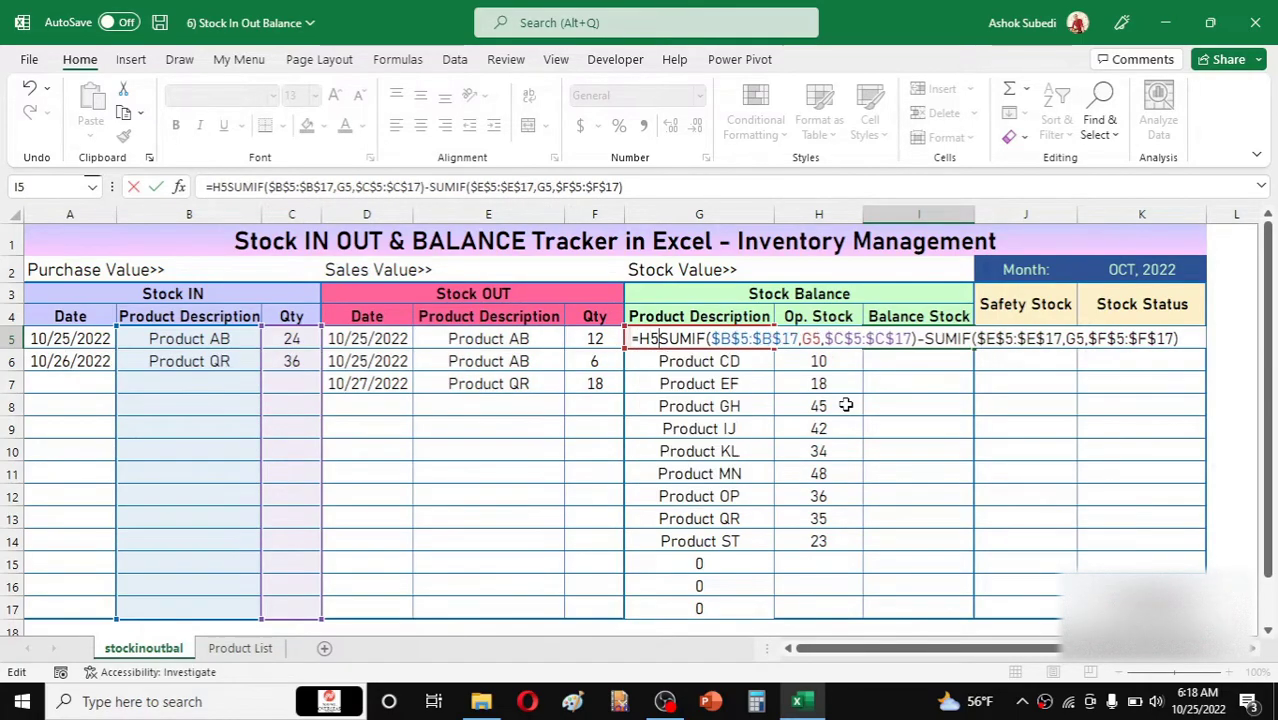
pyautogui.write('-')
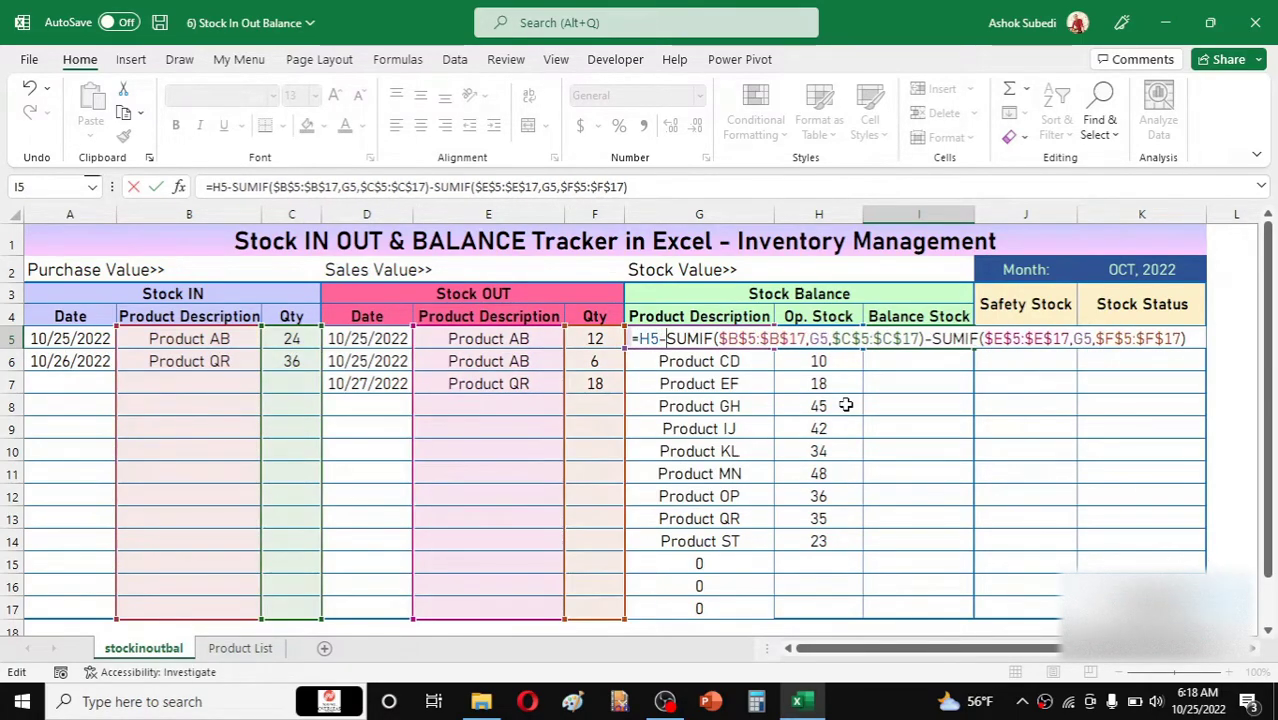
pyautogui.press('BackSpace')
pyautogui.write('+')
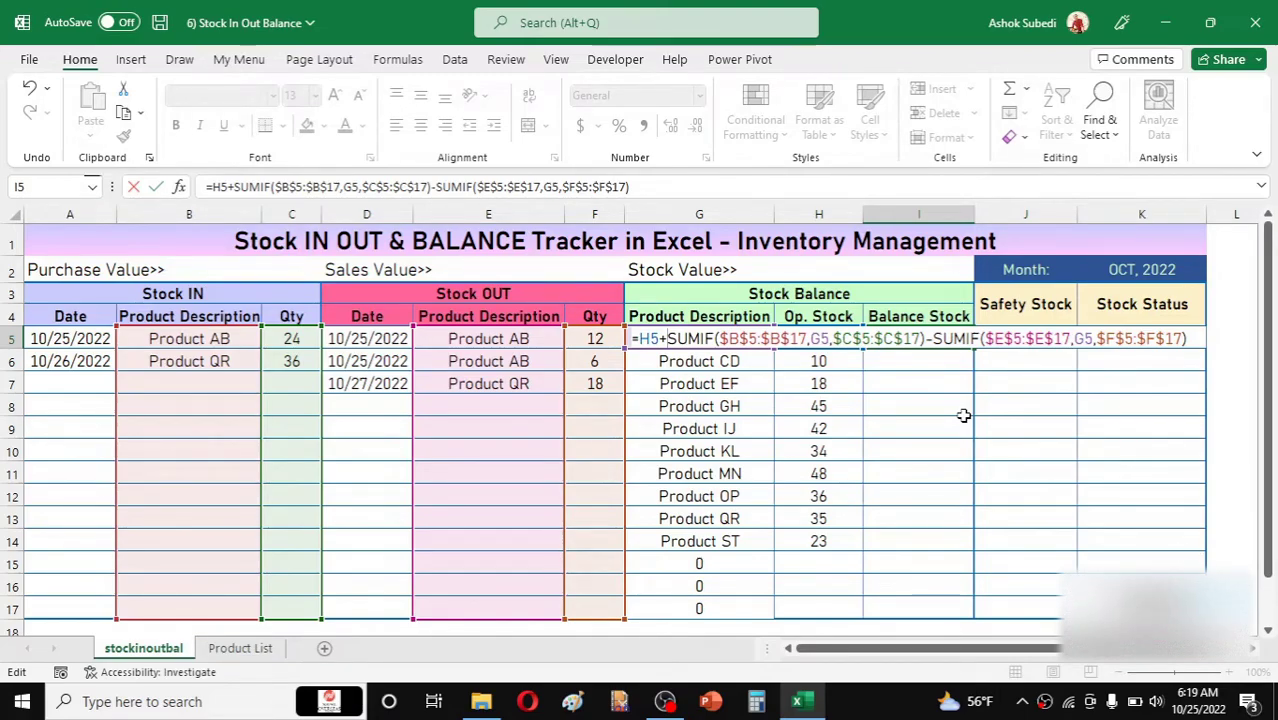
pyautogui.press('Return')
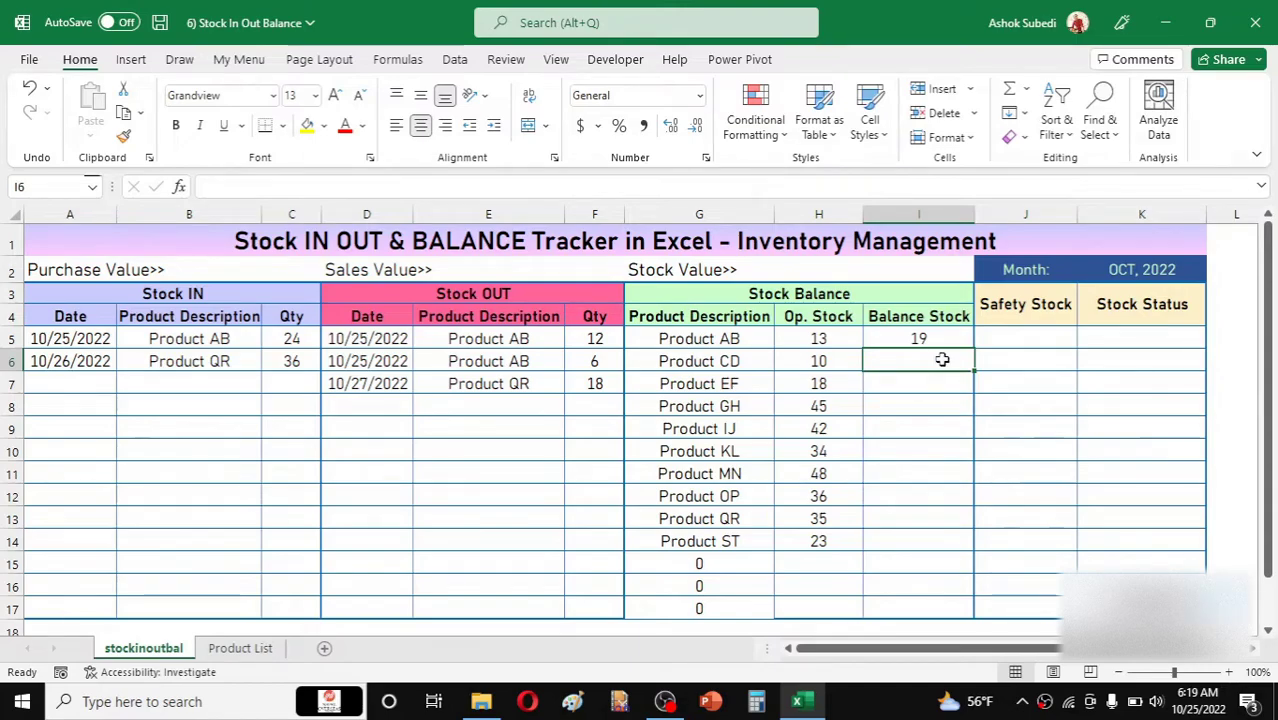
# Cross-check Product AB's balance with a temporary formula =H5+C5-F5-F6 in cell J7, and clear that cell again
pyautogui.click(924, 341)
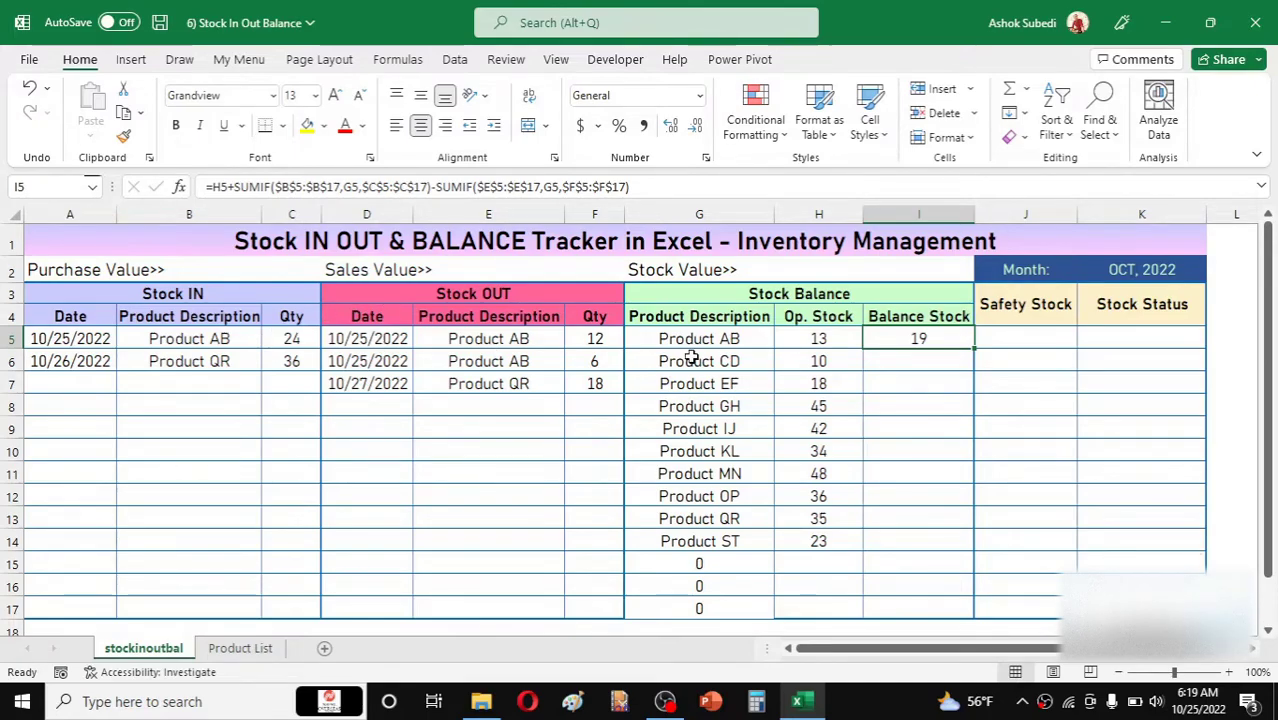
pyautogui.click(807, 341)
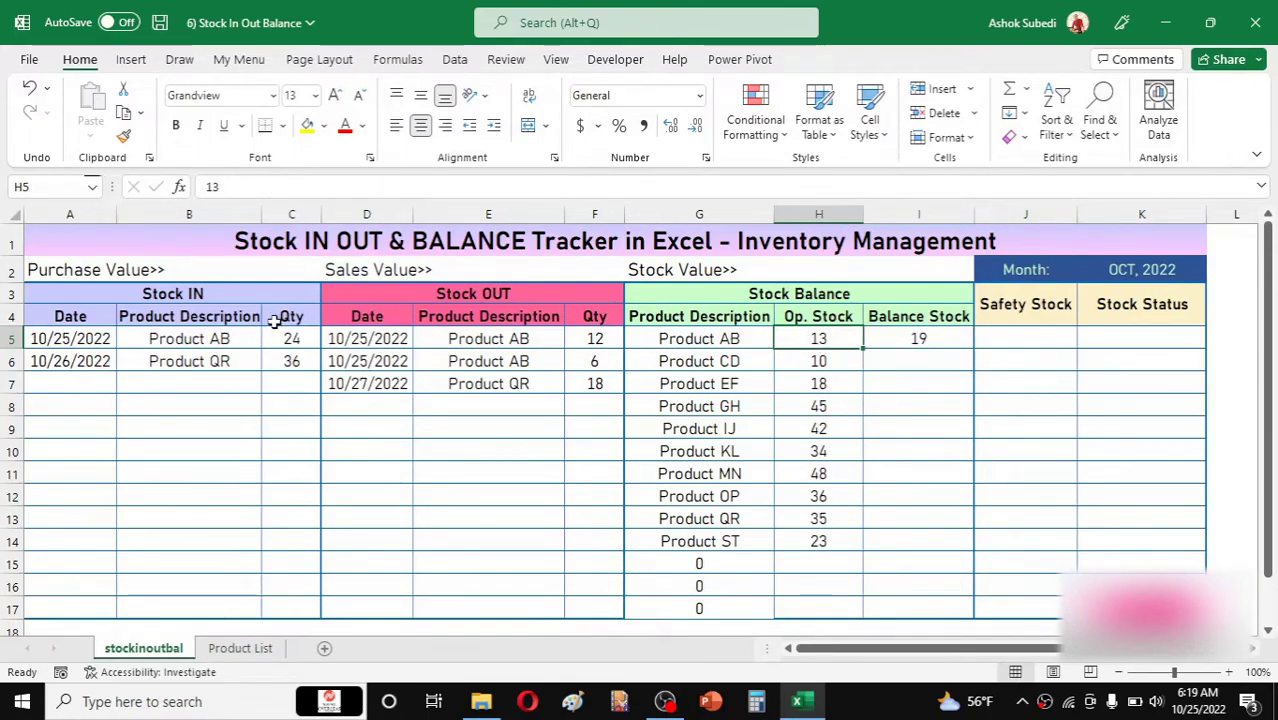
pyautogui.click(921, 273)
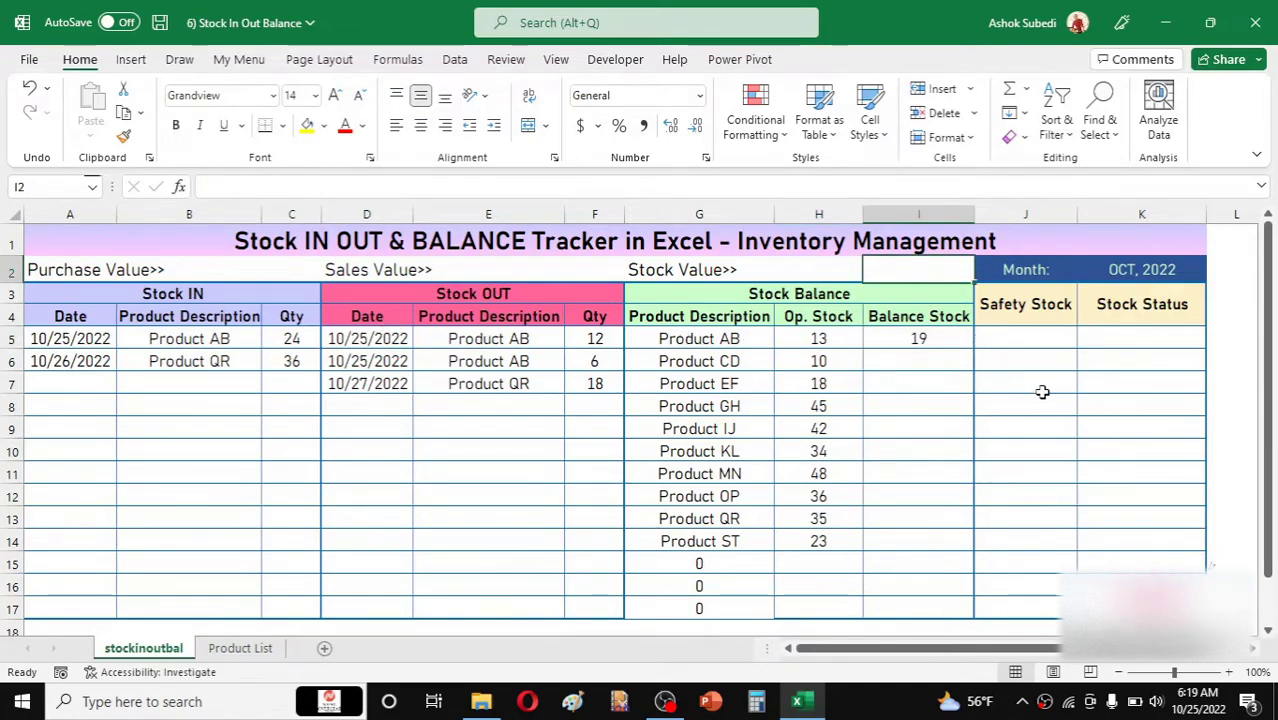
pyautogui.click(1099, 391)
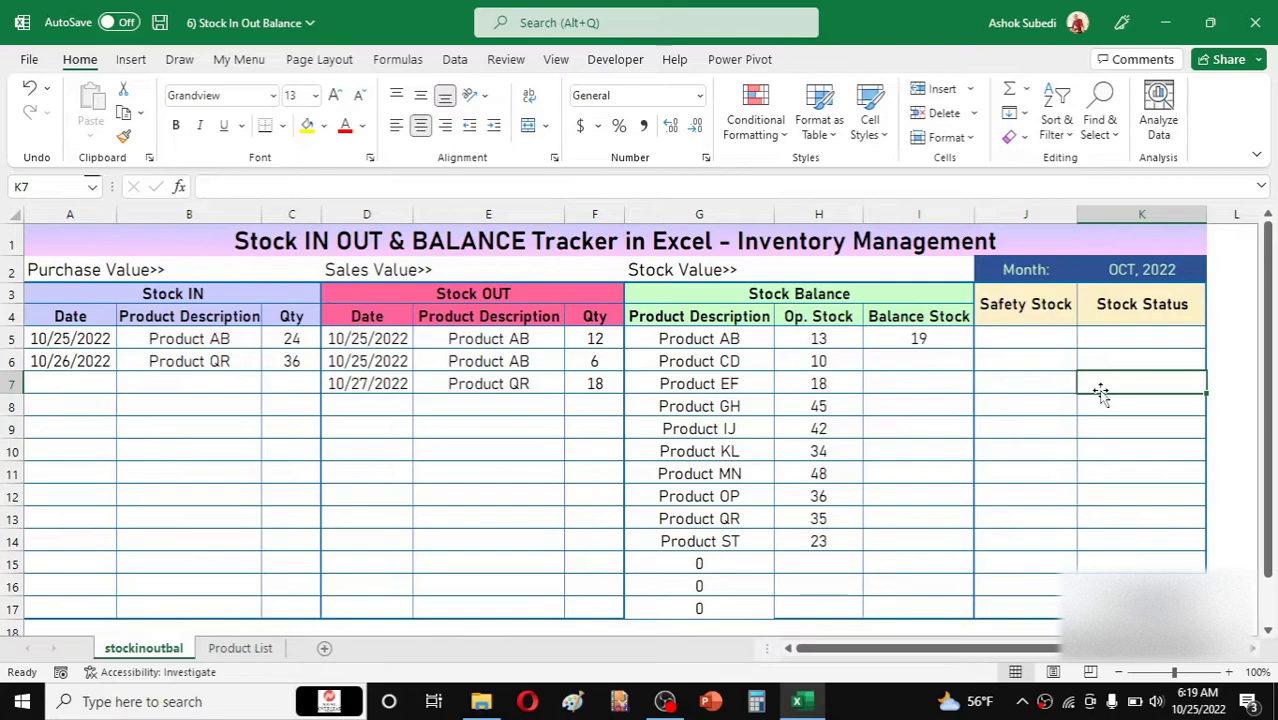
pyautogui.click(1043, 381)
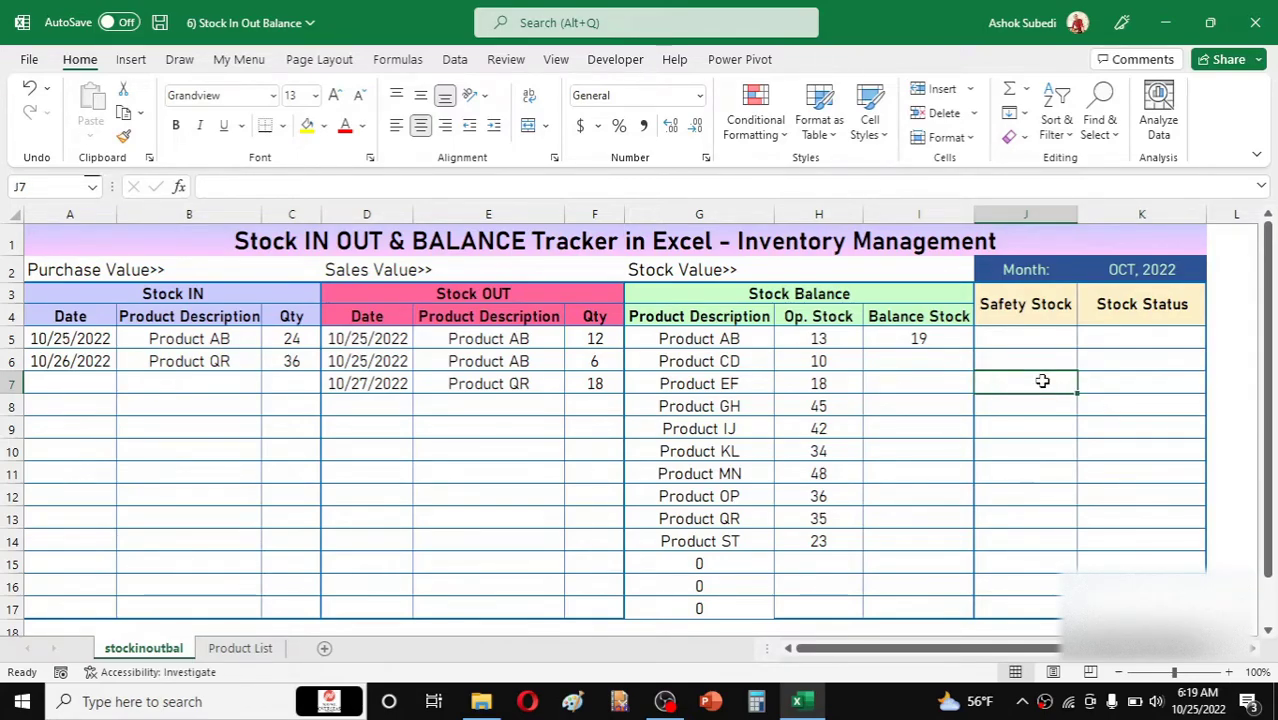
pyautogui.write('=')
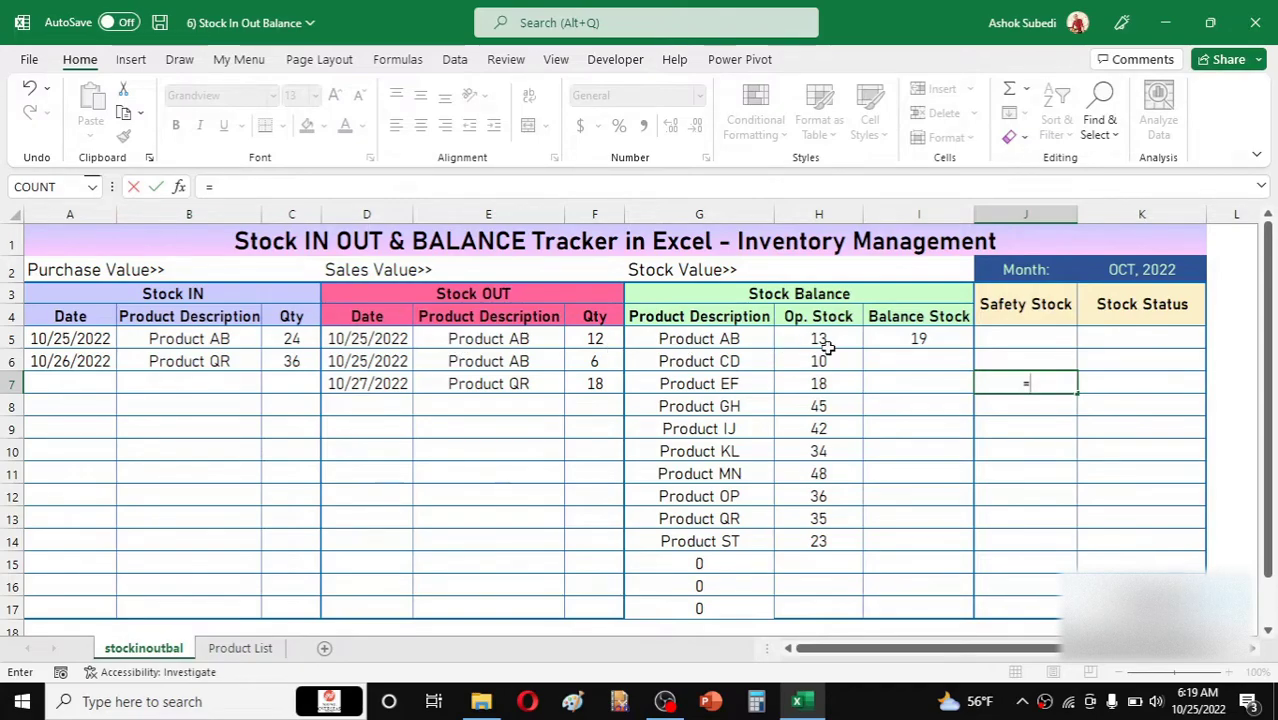
pyautogui.click(838, 338)
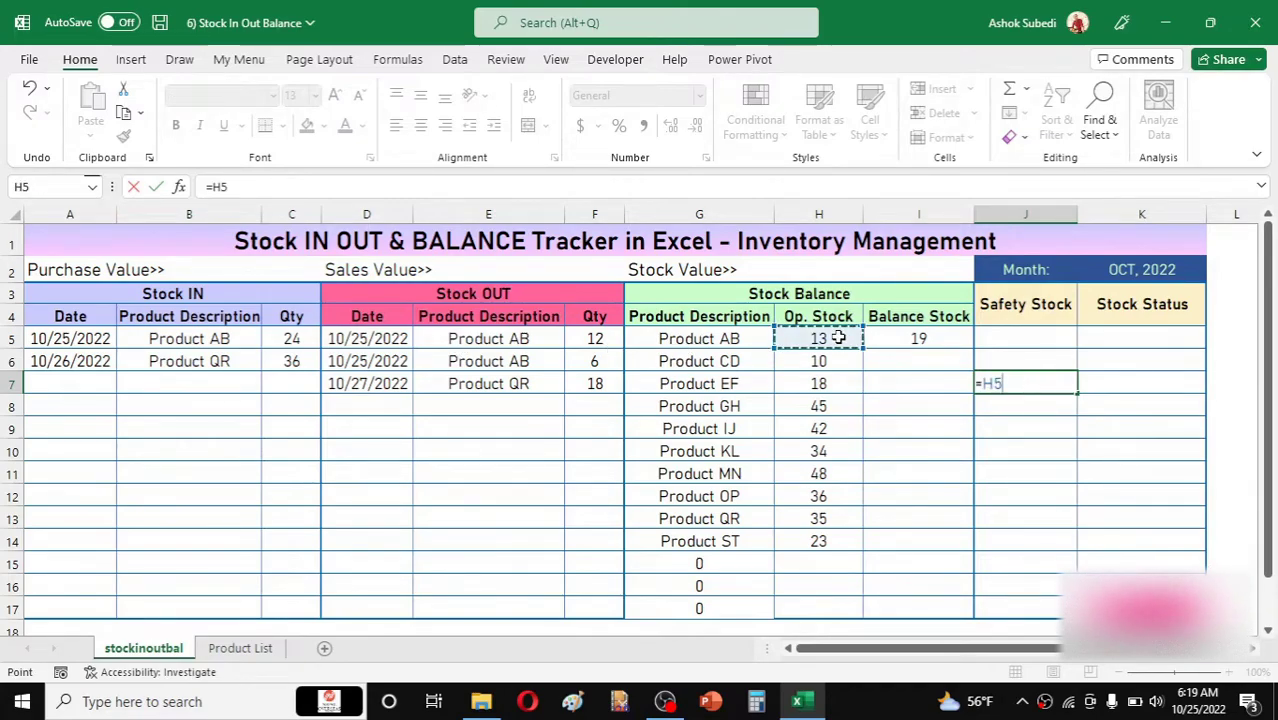
pyautogui.write('+')
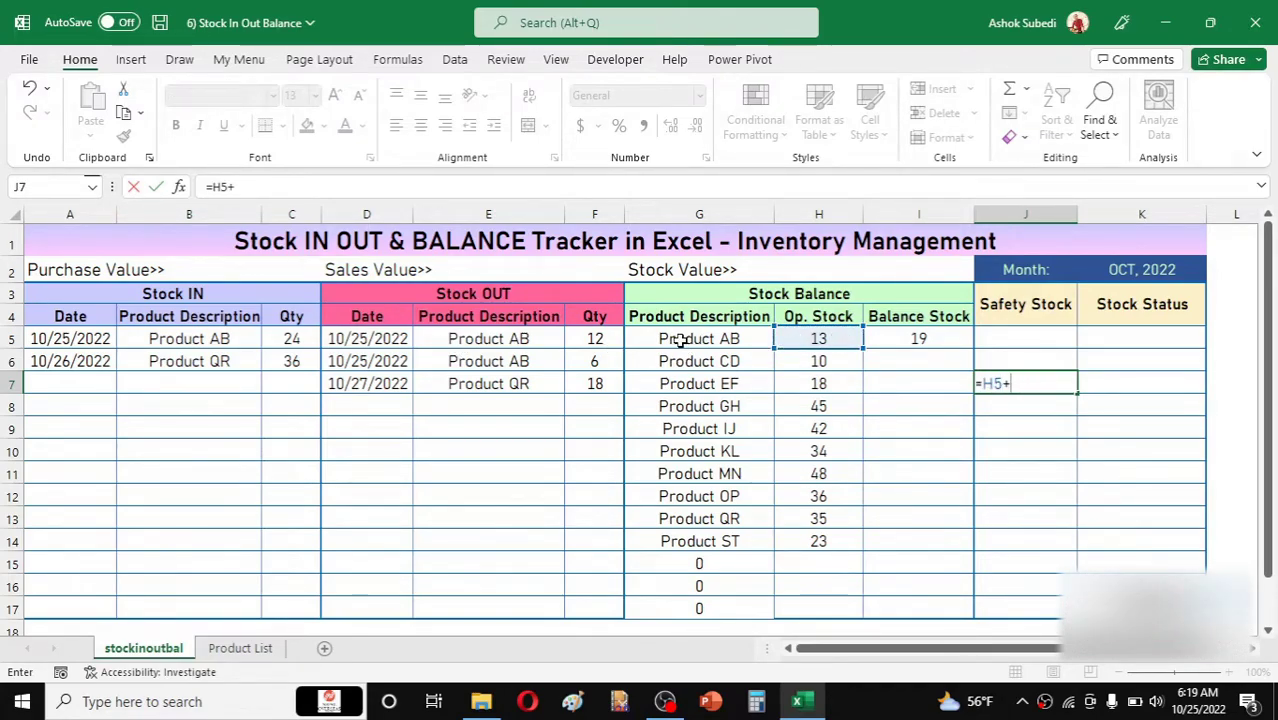
pyautogui.click(299, 339)
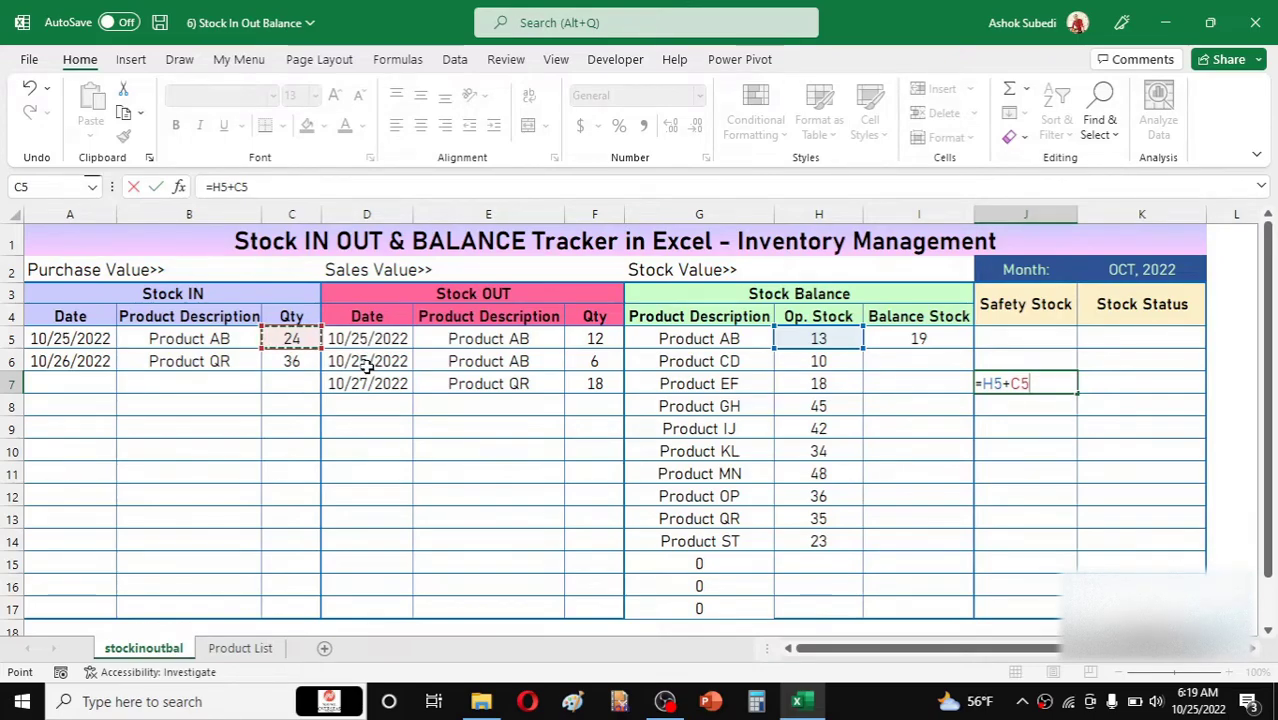
pyautogui.write('-')
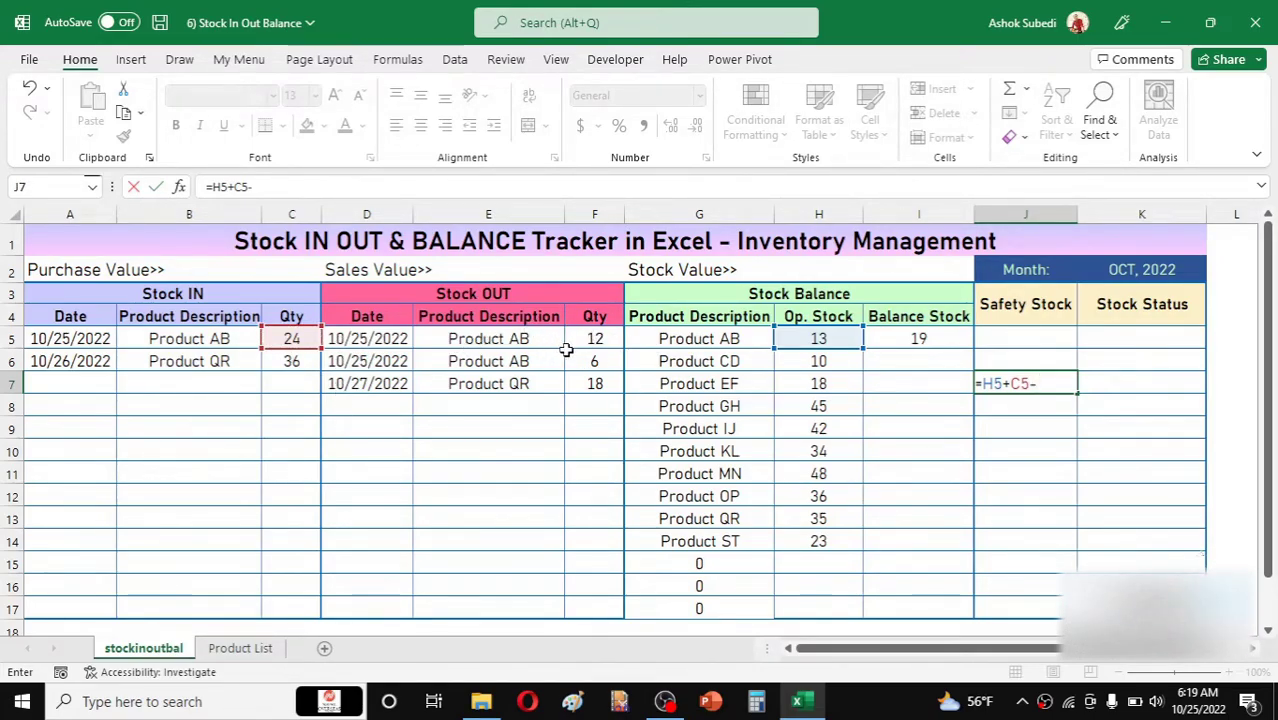
pyautogui.click(596, 340)
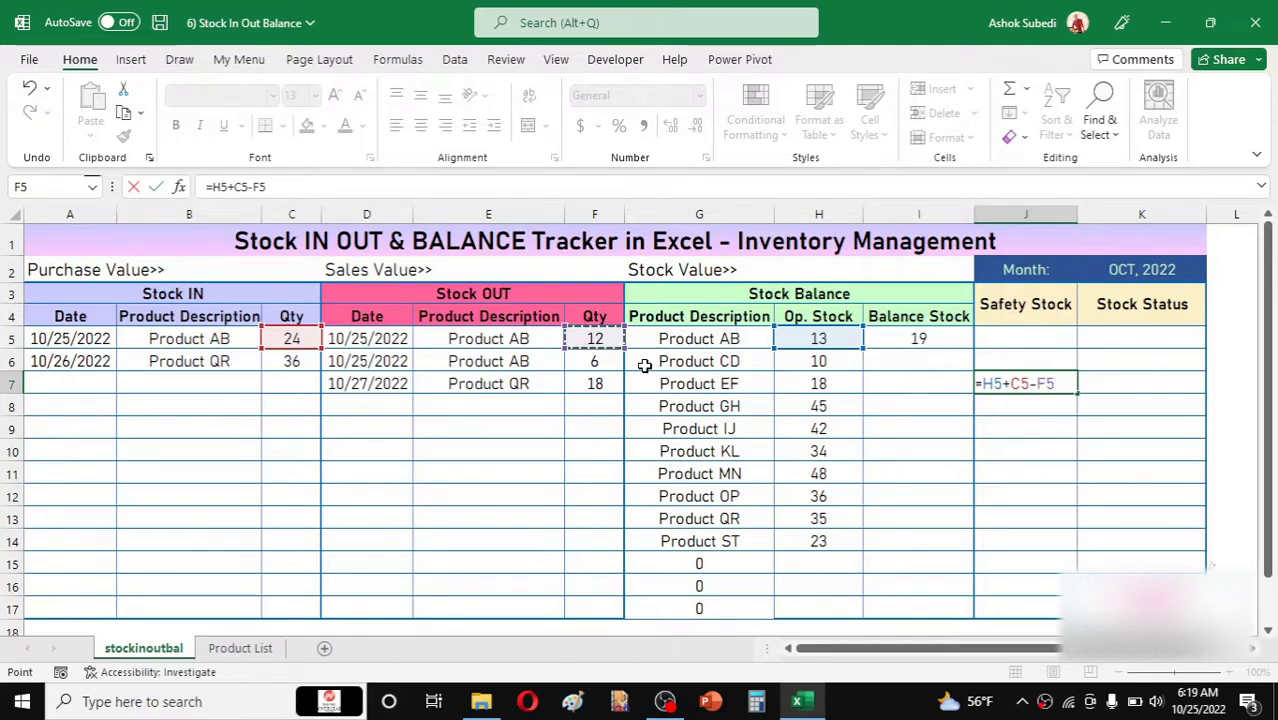
pyautogui.write('-')
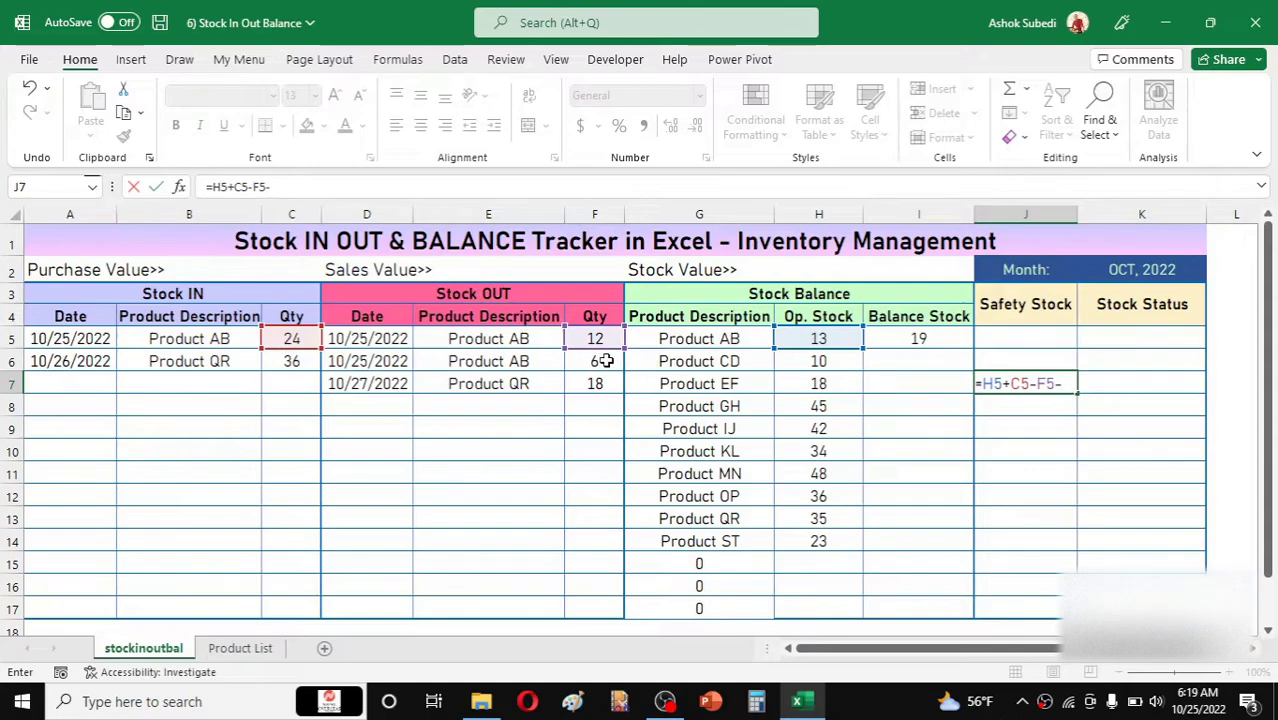
pyautogui.click(605, 361)
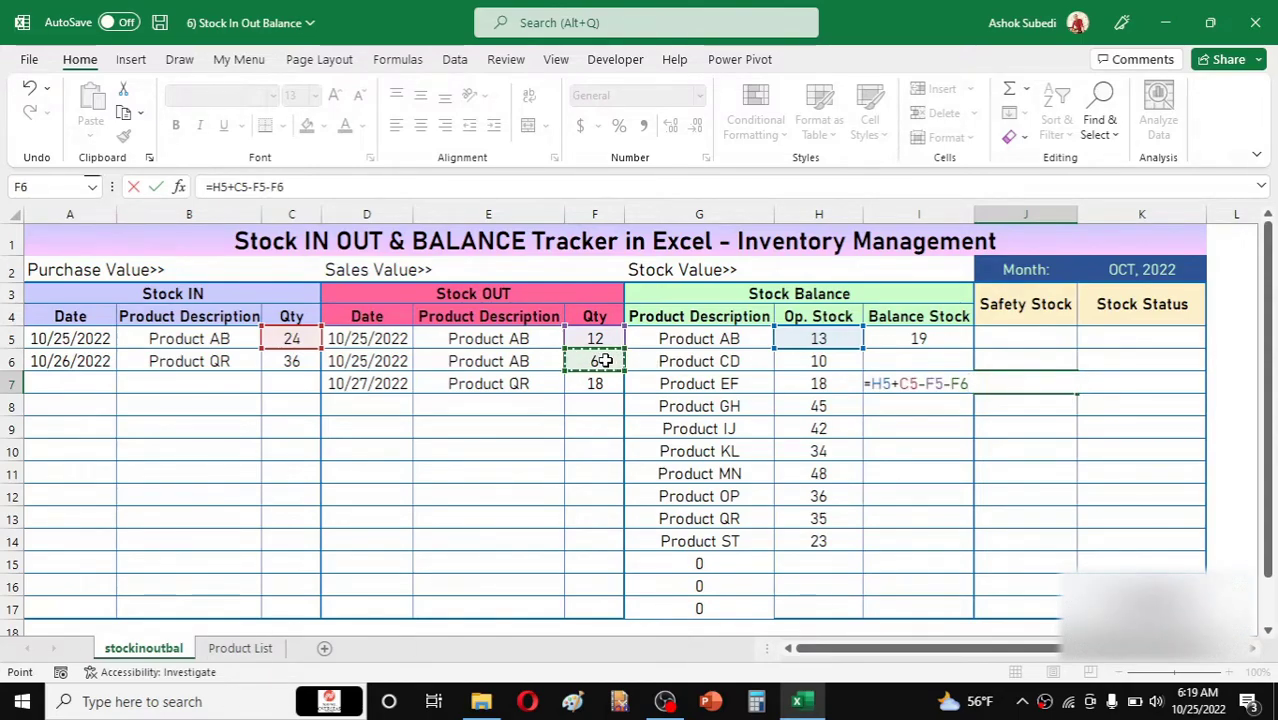
pyautogui.press('Return')
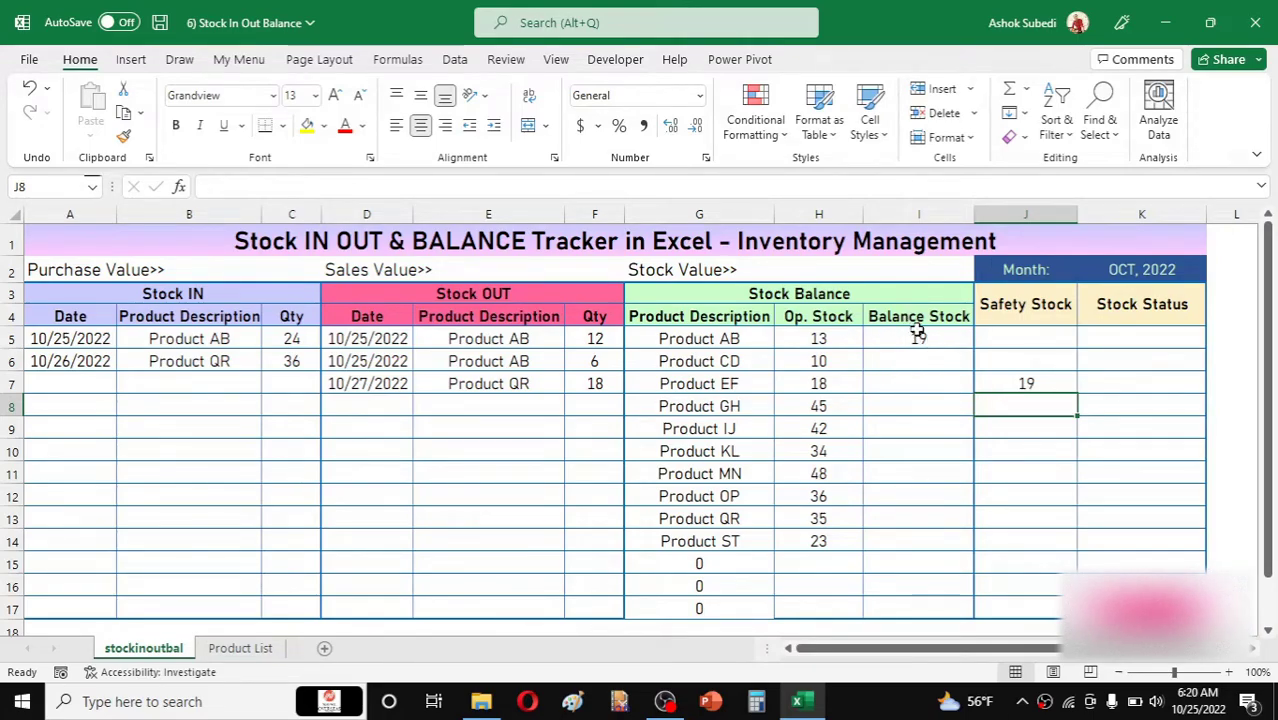
pyautogui.click(1047, 389)
pyautogui.press('Delete')
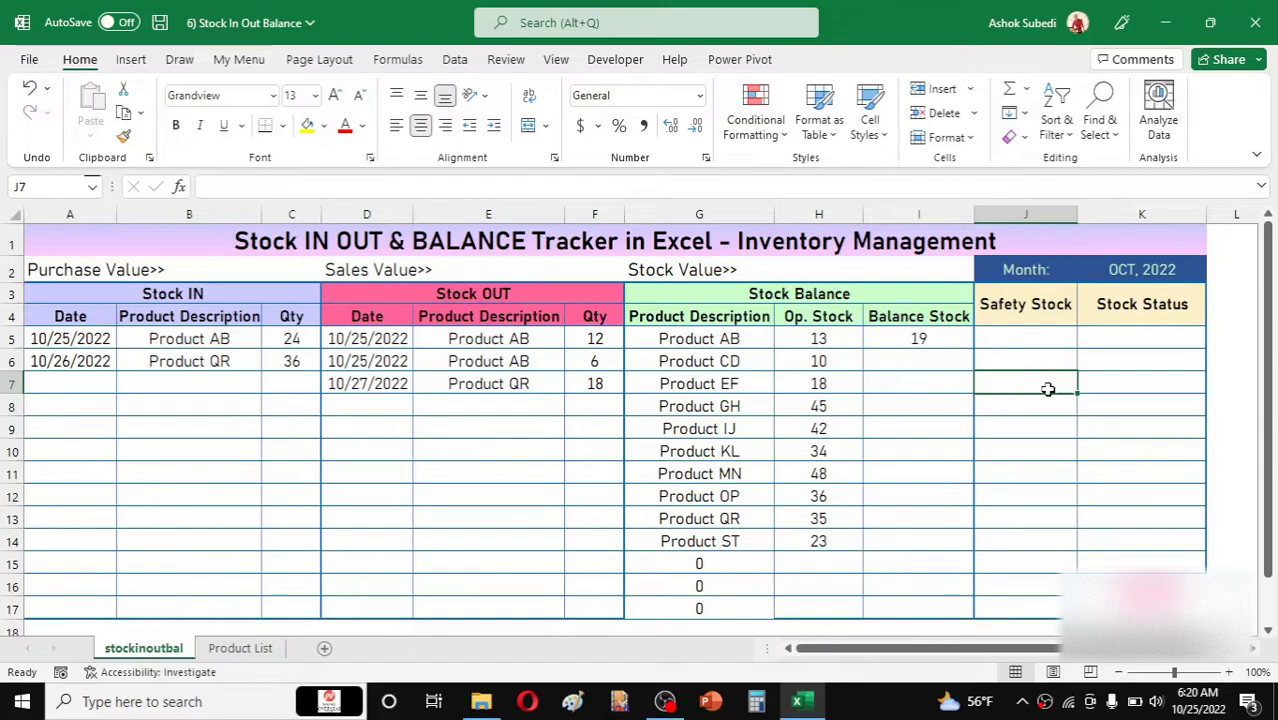
# Fill the Balance Stock formula from I5 down to I14 for all listed products
pyautogui.click(926, 338)
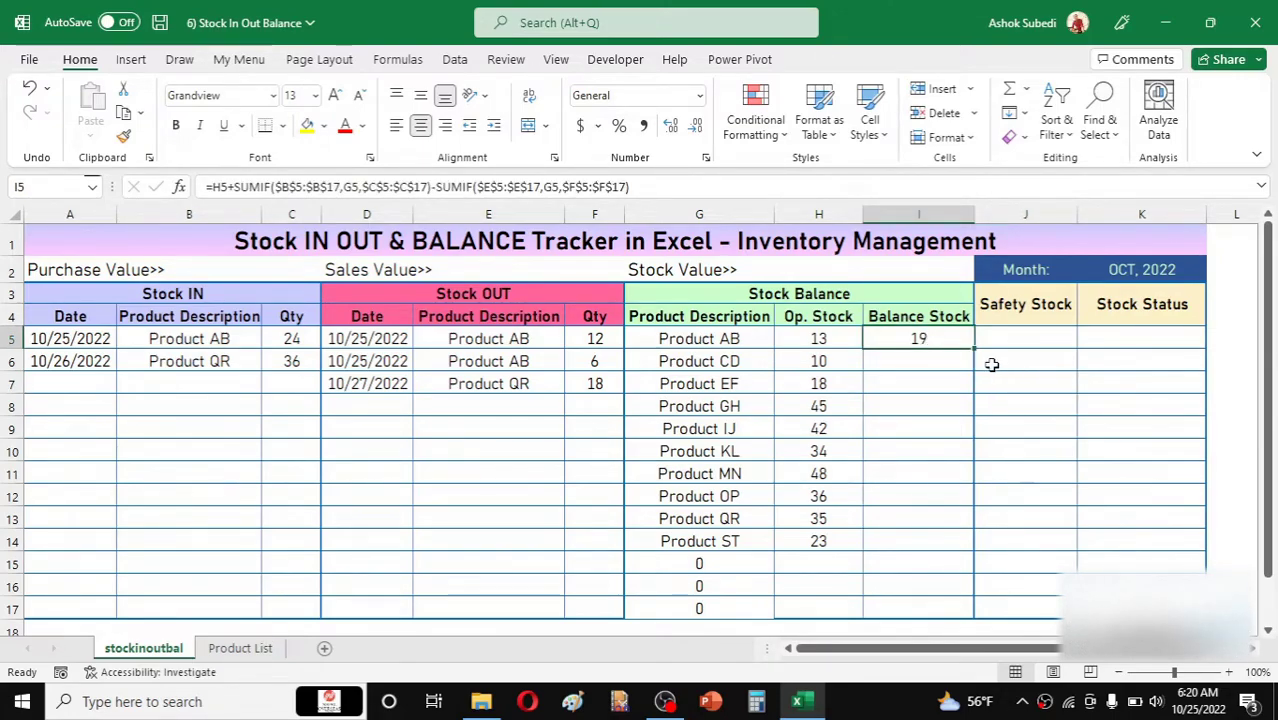
pyautogui.moveTo(975, 352); pyautogui.dragTo(977, 548)
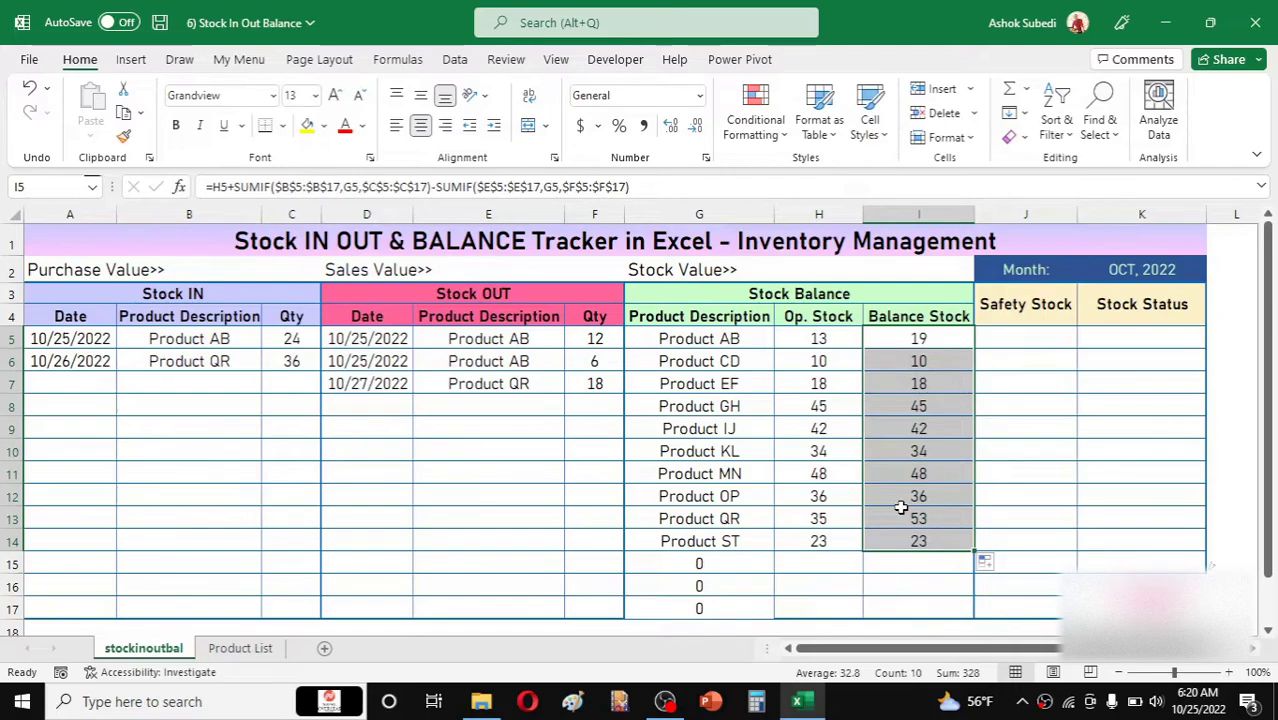
pyautogui.click(961, 425)
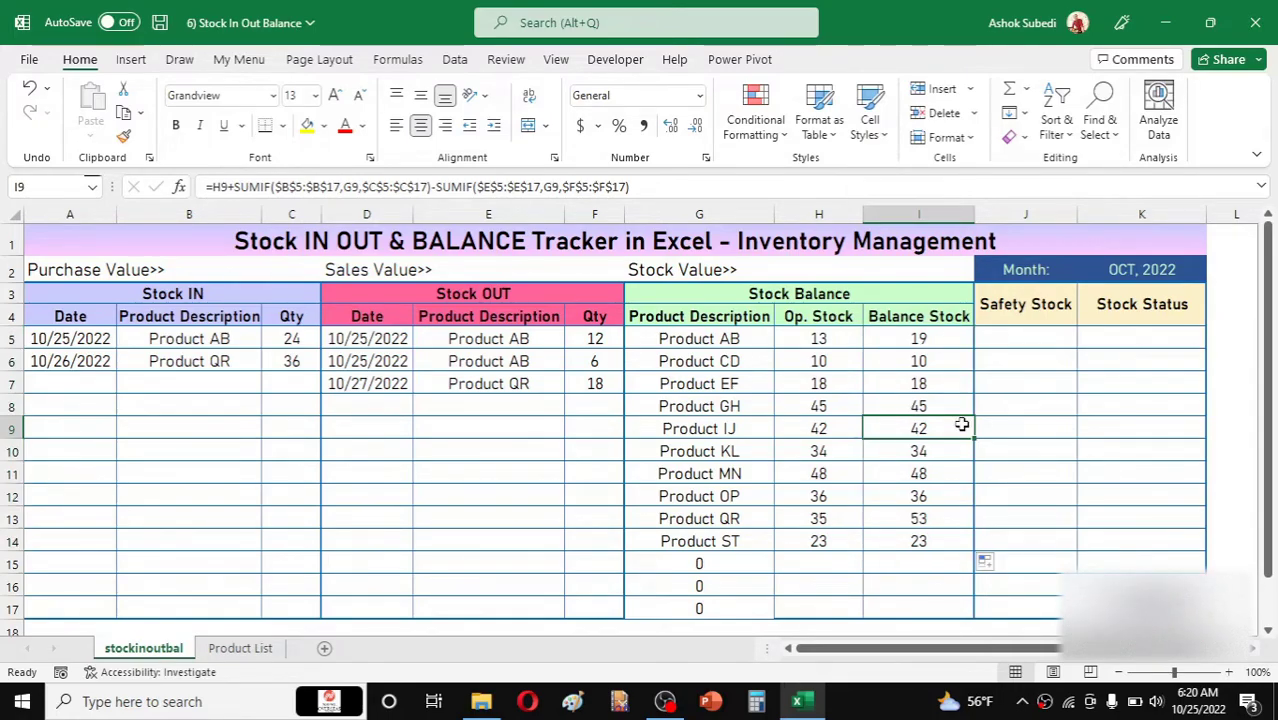
pyautogui.click(825, 427)
pyautogui.click(823, 403)
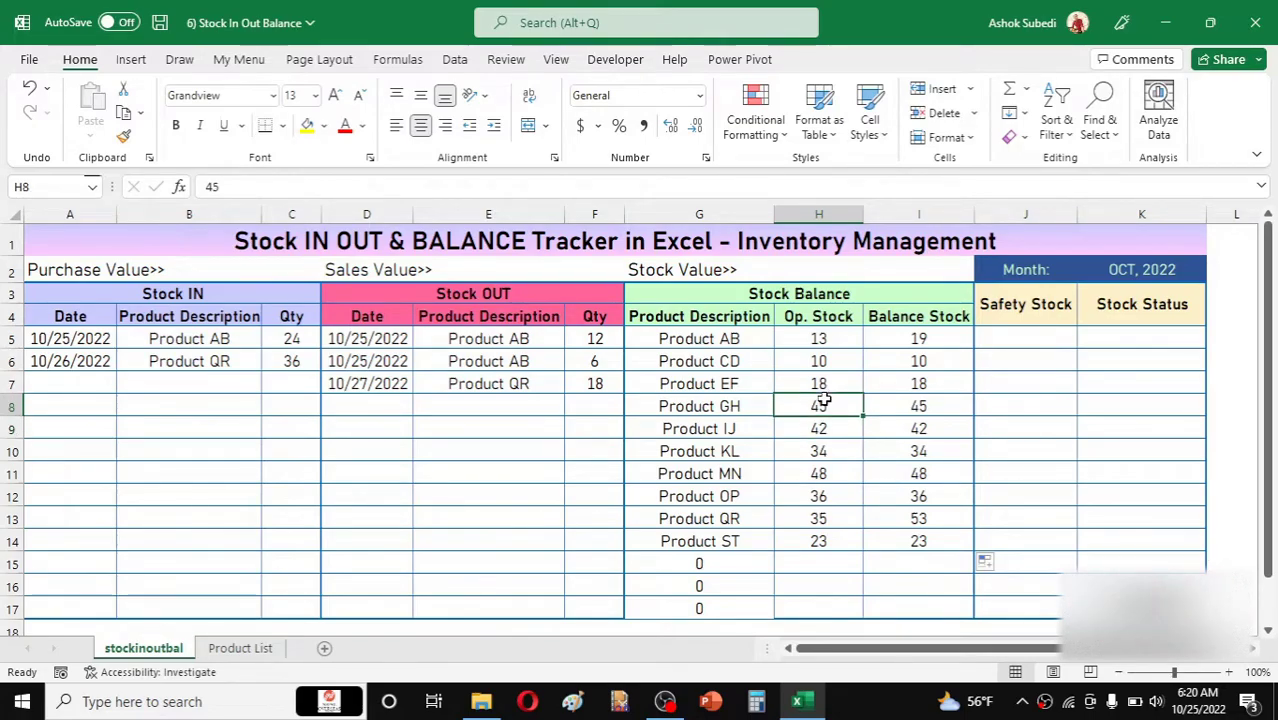
pyautogui.click(901, 404)
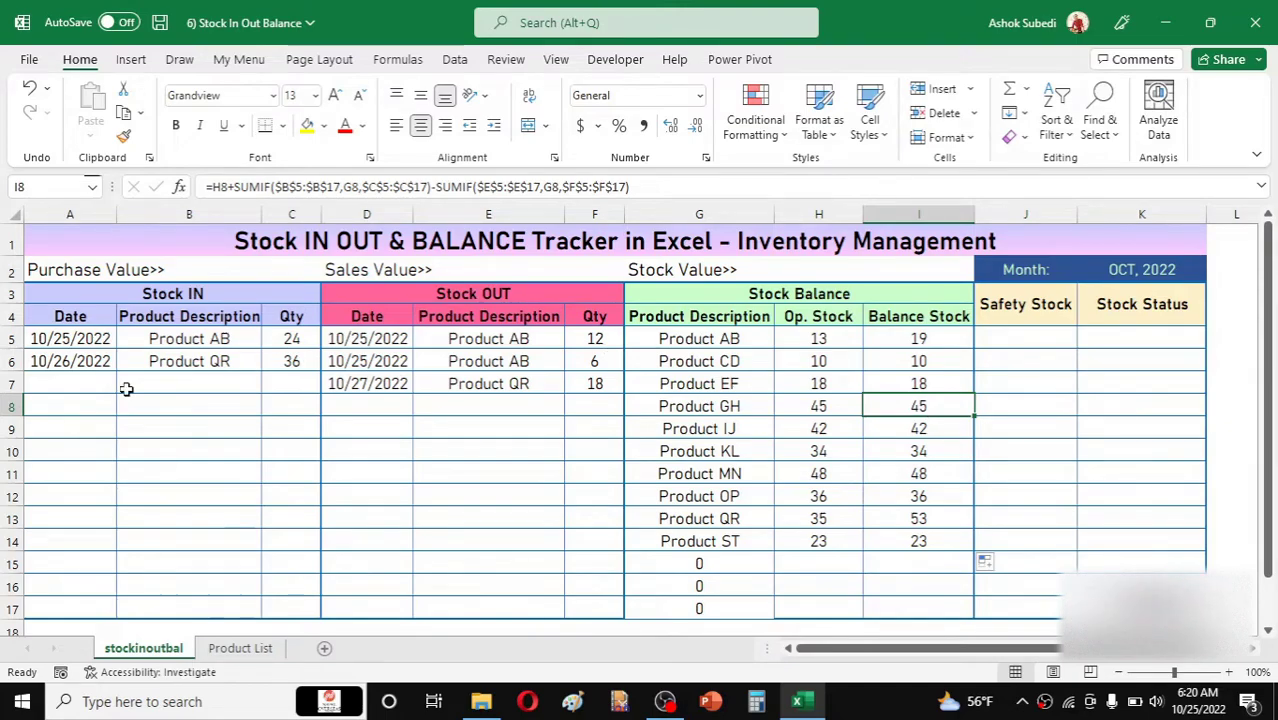
# Add a Stock IN entry in row 7 dated 10/26/2022 for Product ST
pyautogui.click(93, 385)
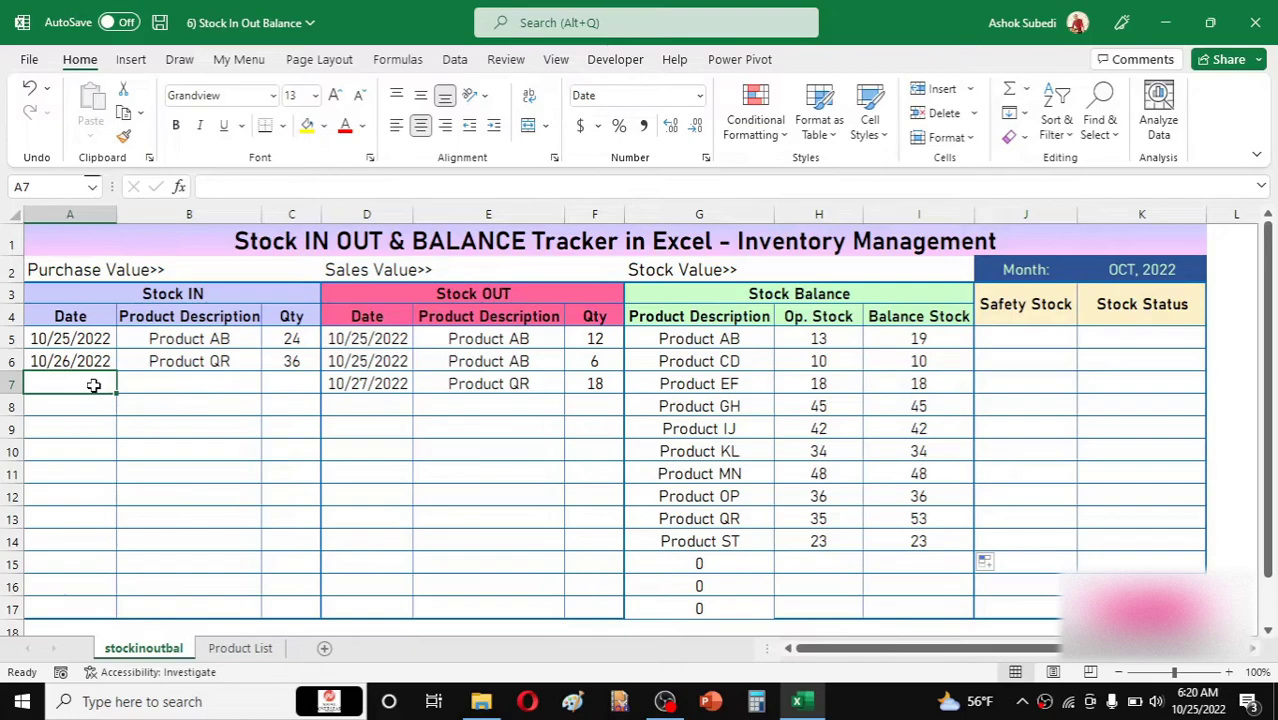
pyautogui.write('10/26/2022')
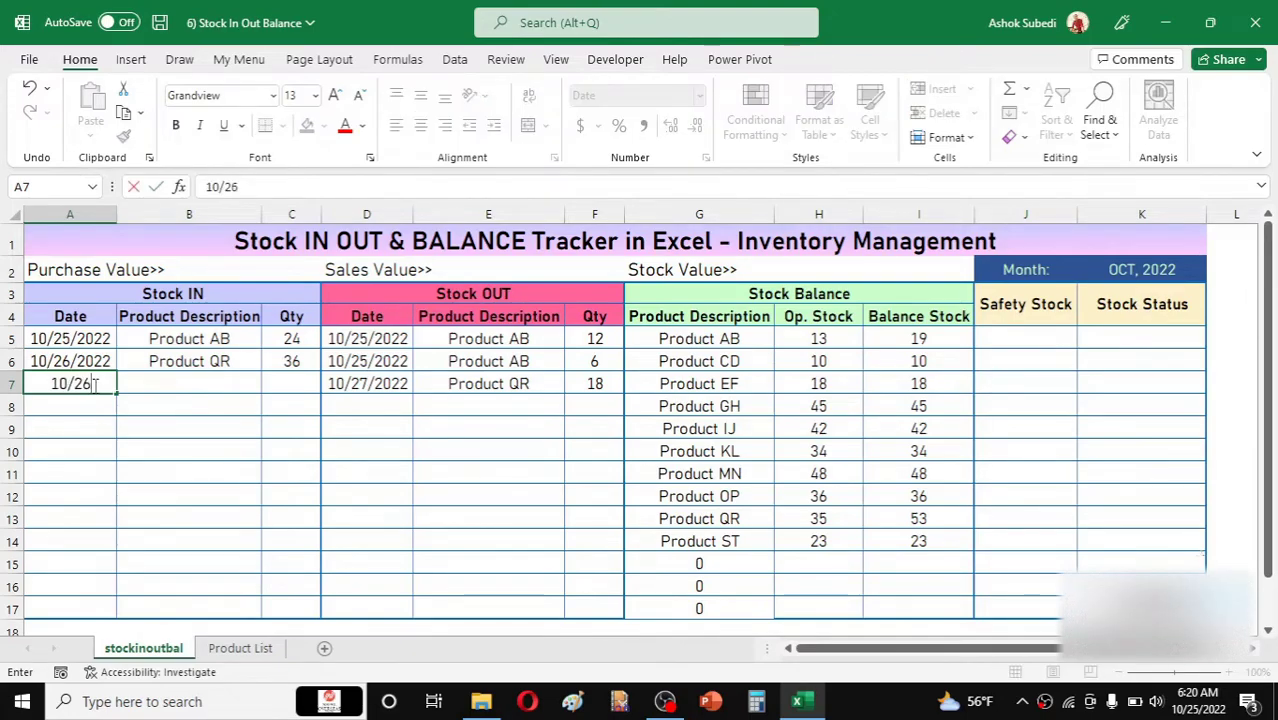
pyautogui.press('Return')
pyautogui.click(191, 381)
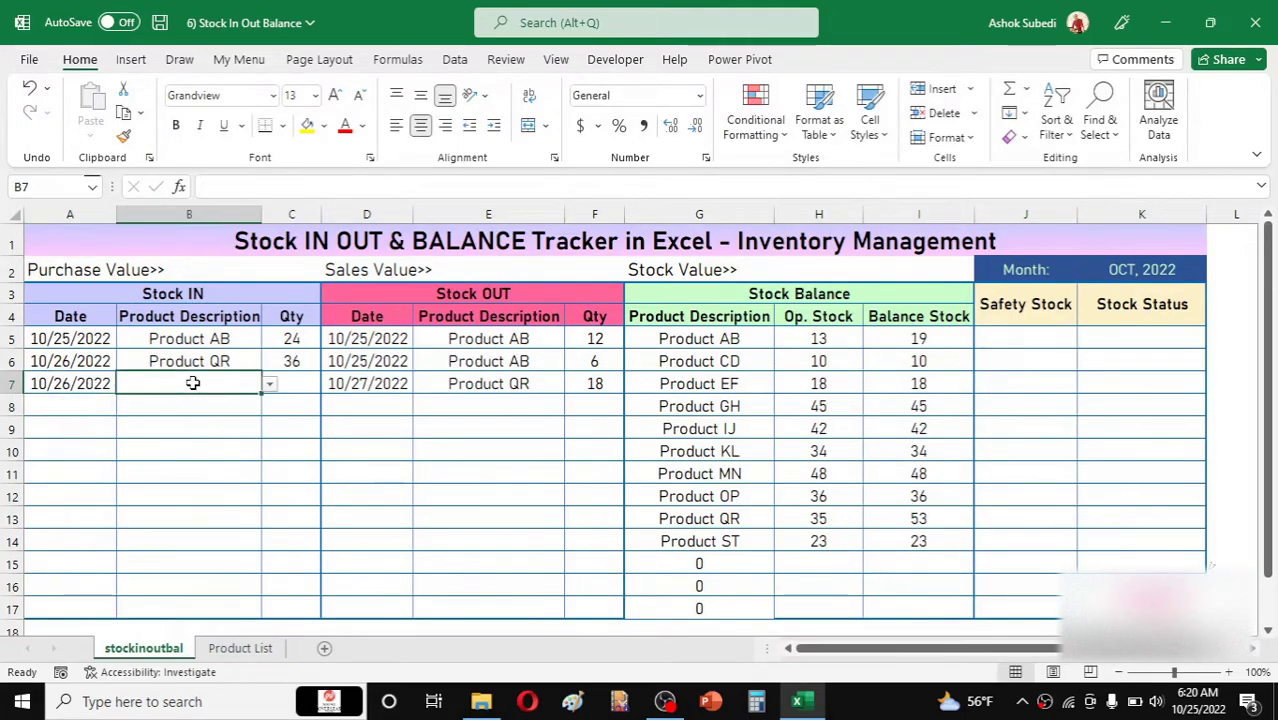
pyautogui.click(269, 385)
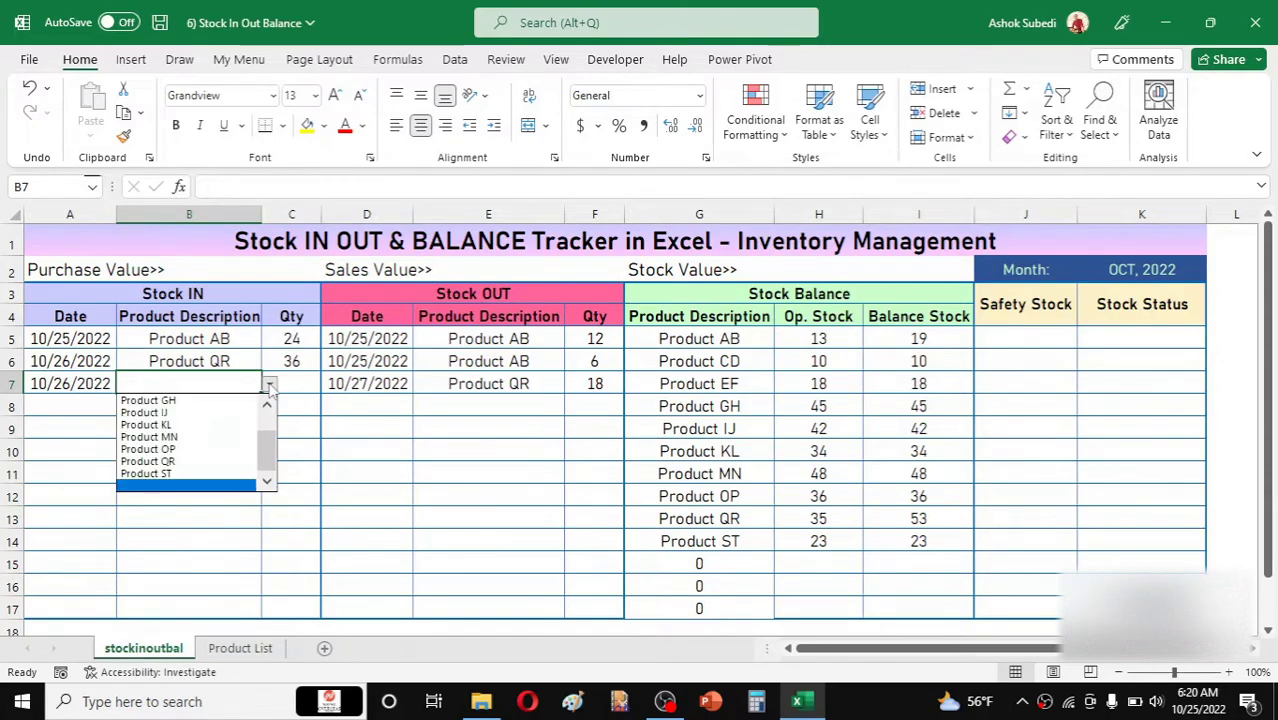
pyautogui.click(174, 478)
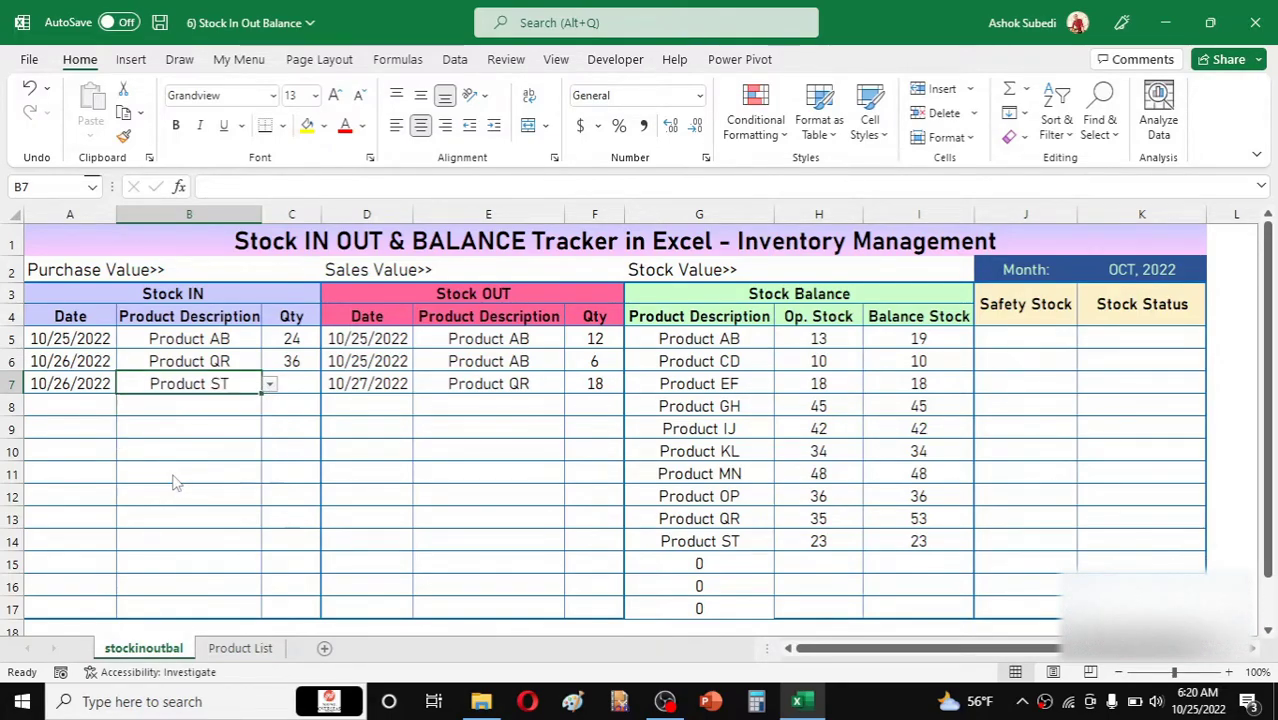
# Enter a quantity of 12 for the Product ST entry in the Stock IN table
pyautogui.click(284, 450)
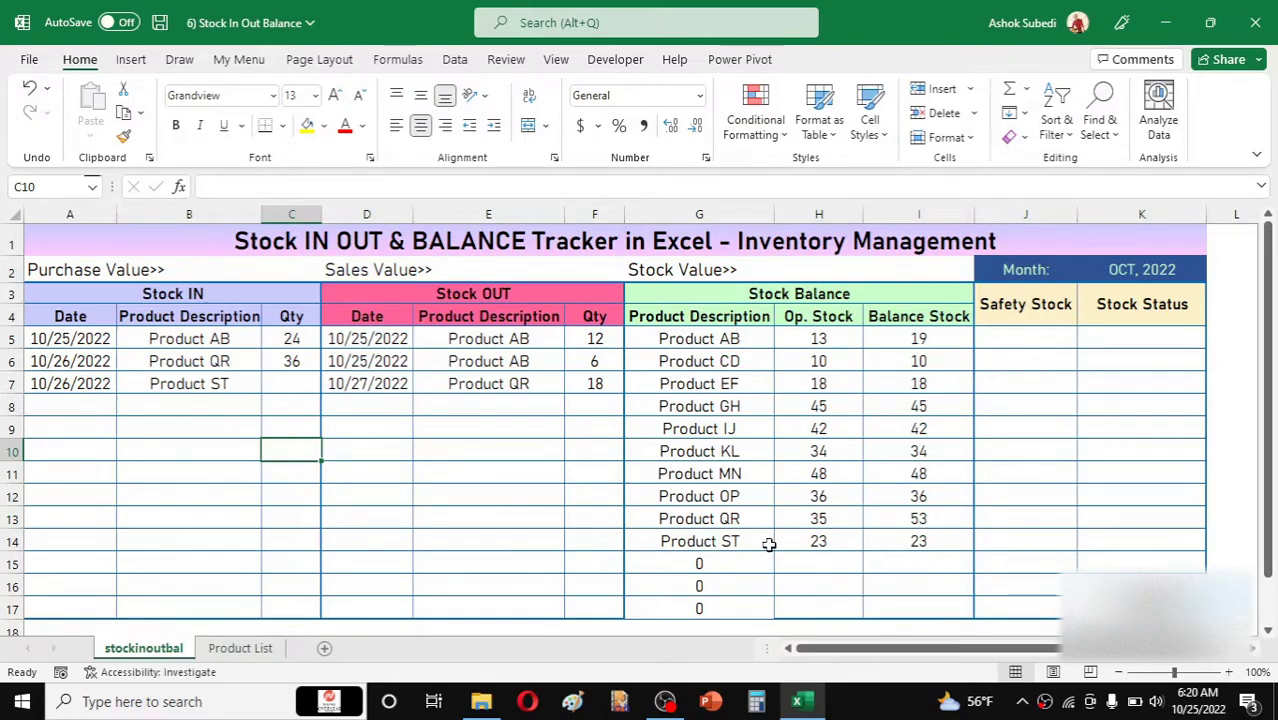
pyautogui.click(918, 541)
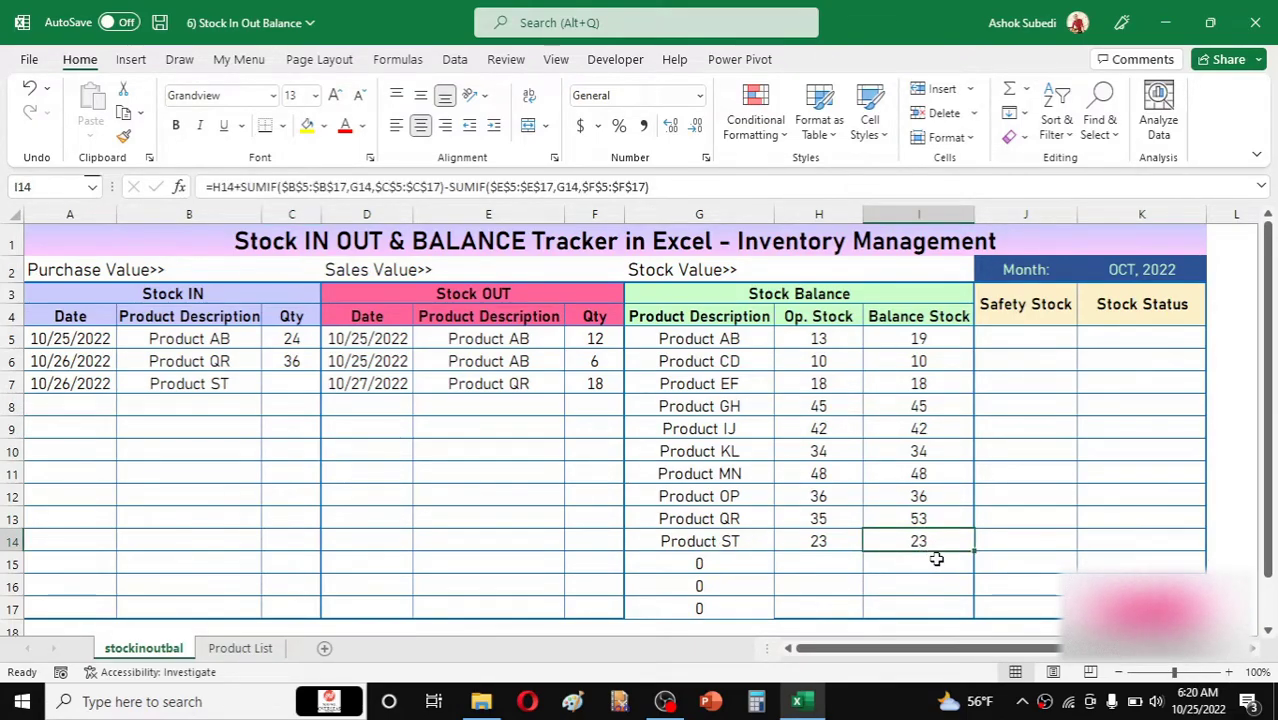
pyautogui.click(295, 387)
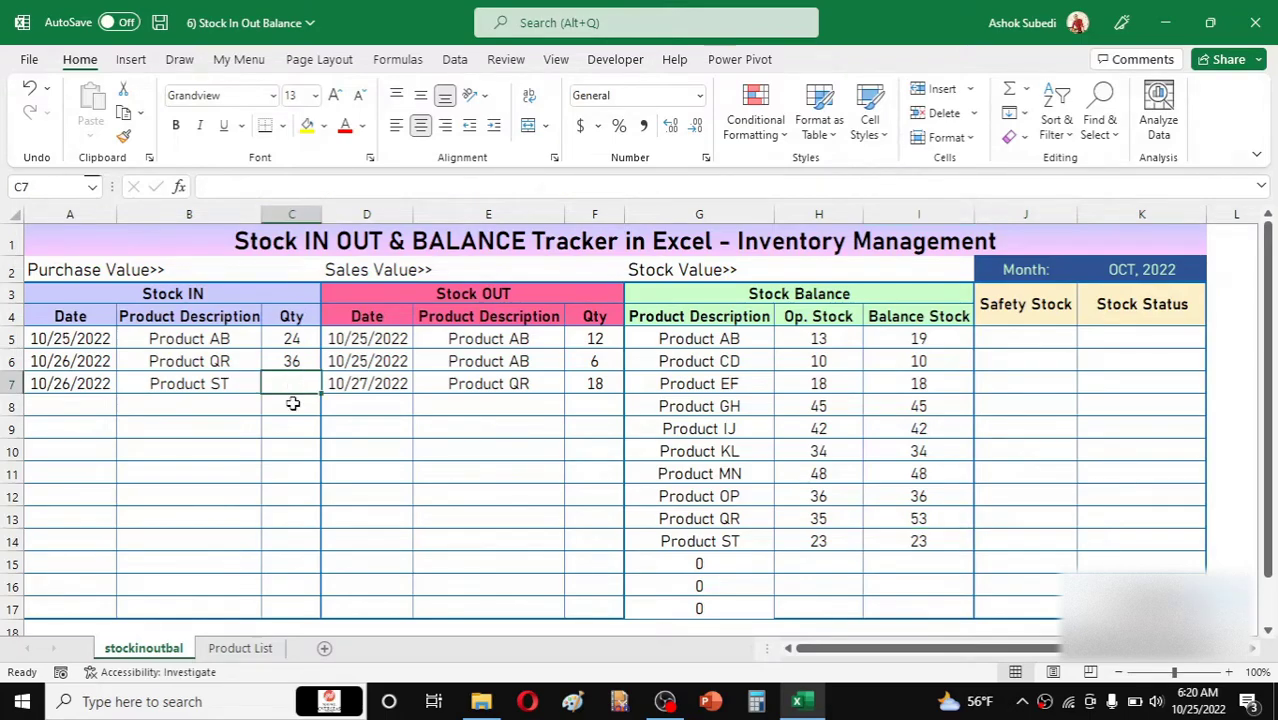
pyautogui.write('12')
pyautogui.press('Return')
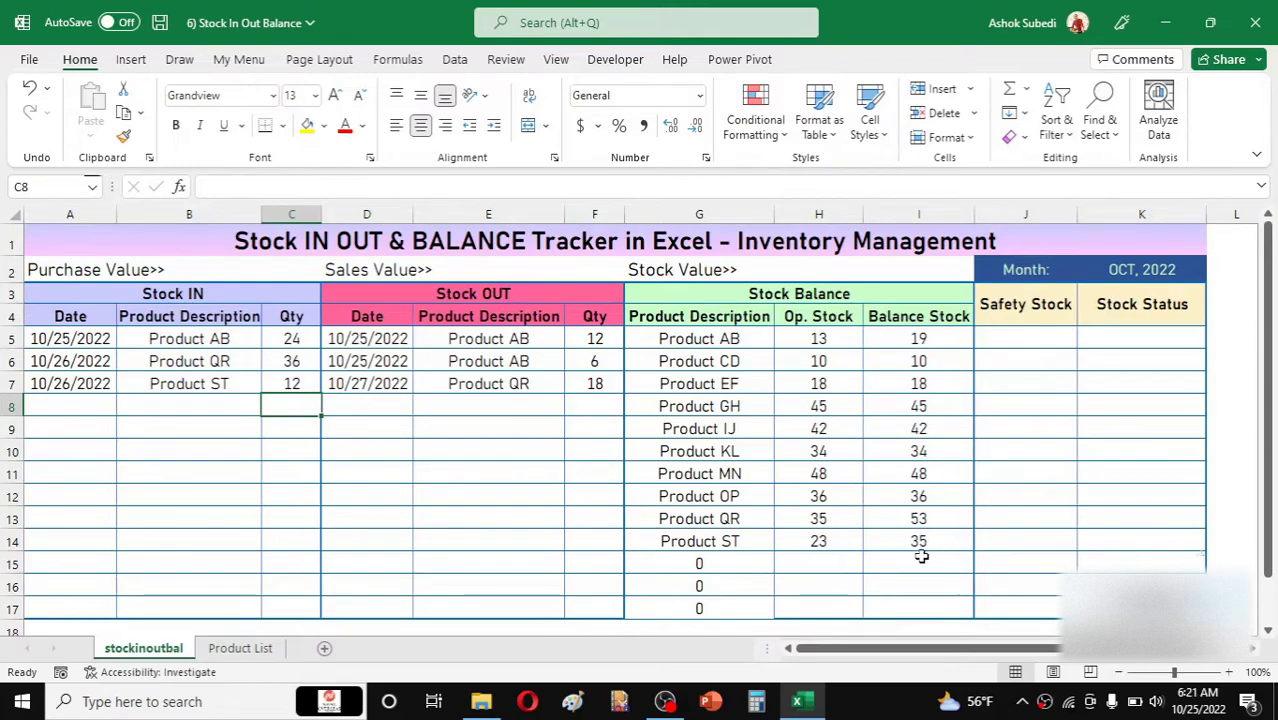
pyautogui.click(920, 364)
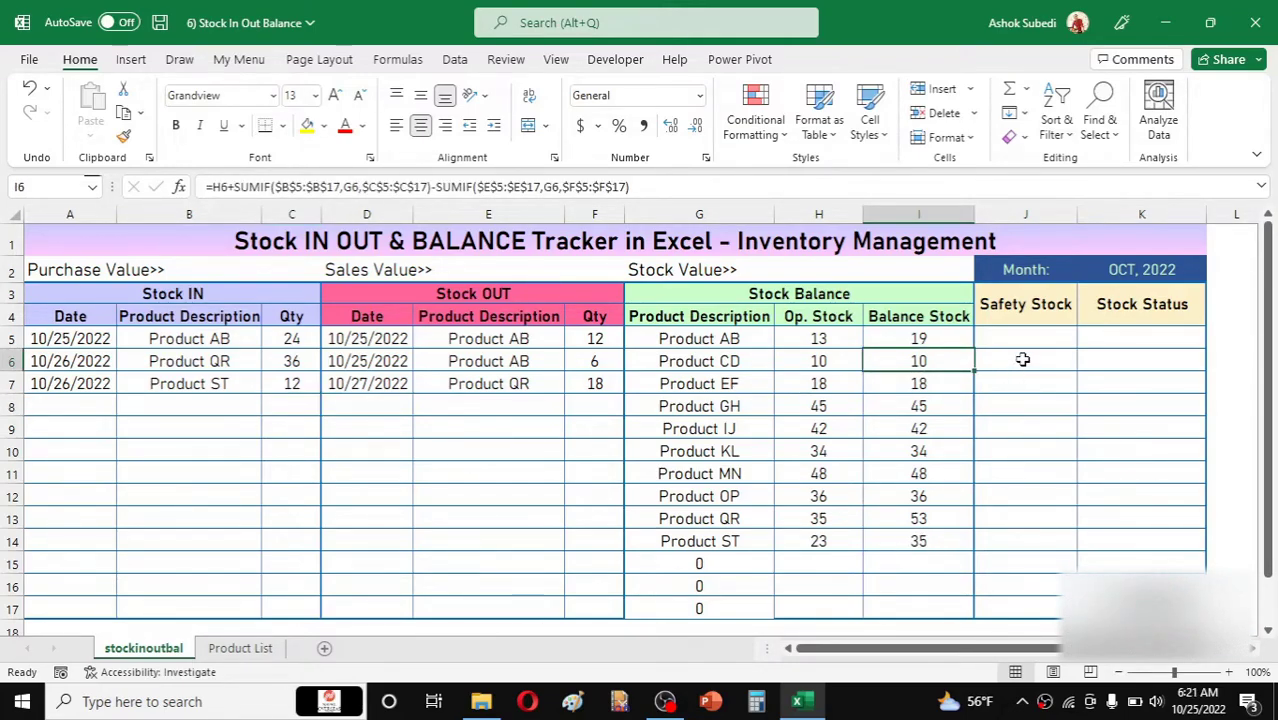
pyautogui.moveTo(1039, 338); pyautogui.dragTo(1038, 541)
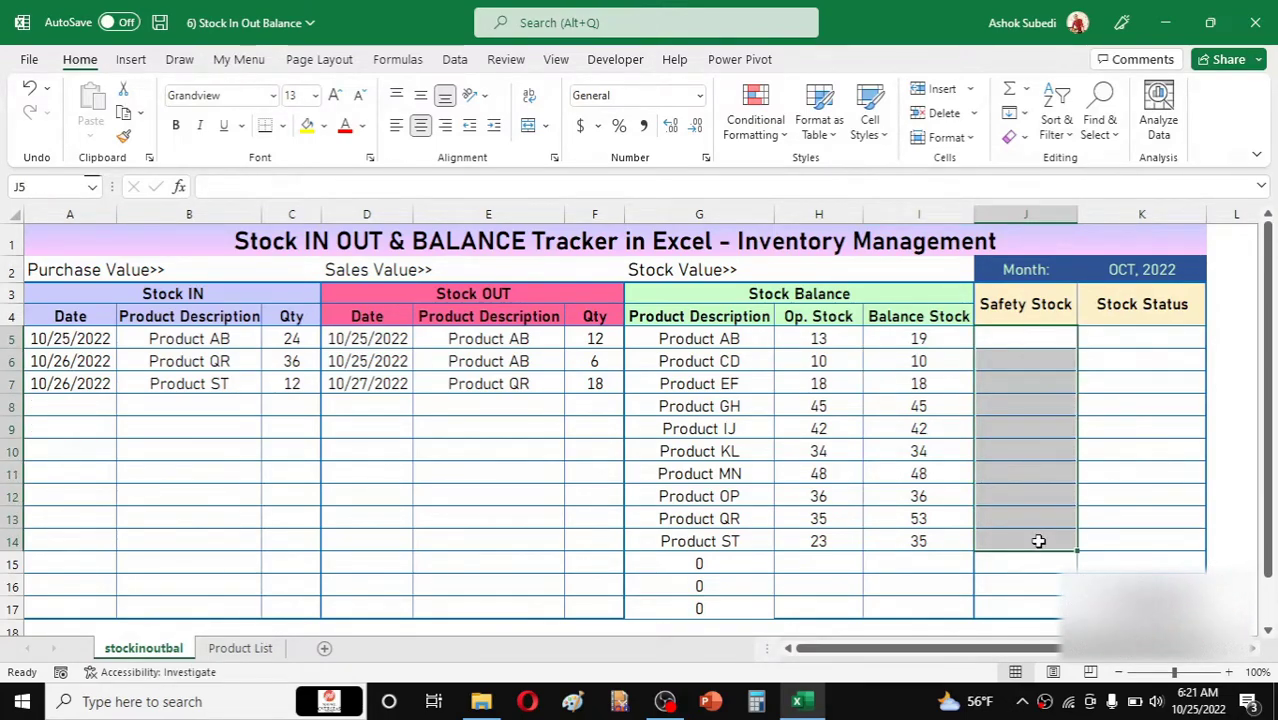
pyautogui.click(1018, 343)
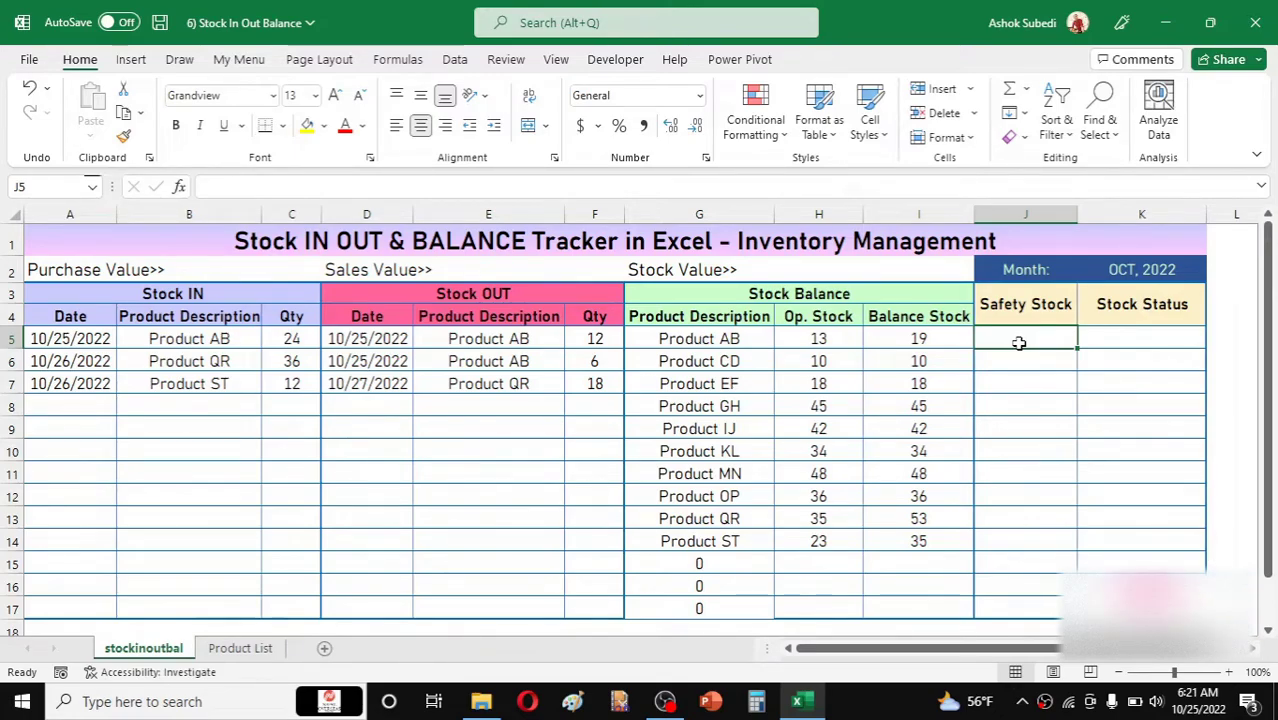
pyautogui.click(1018, 400)
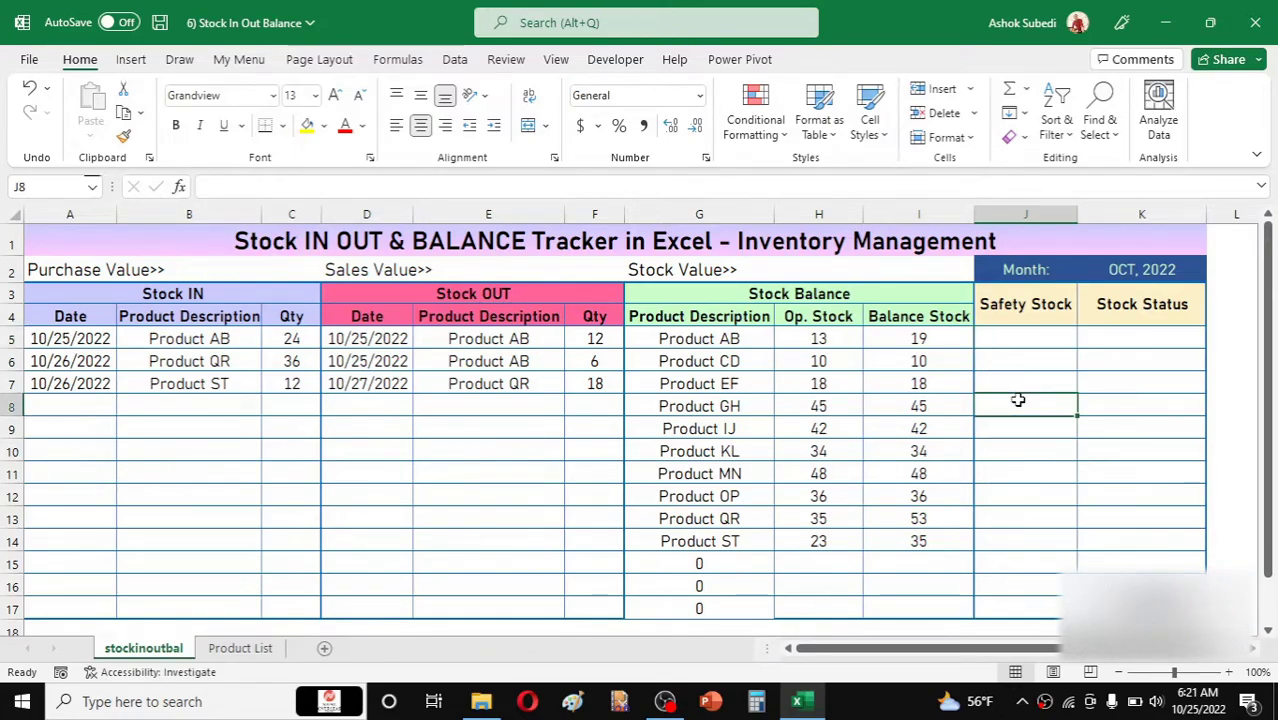
# Enter safety stock values of 12, 20, 32, 35 and 14 for Product AB through Product IJ in J5:J9
pyautogui.click(1038, 341)
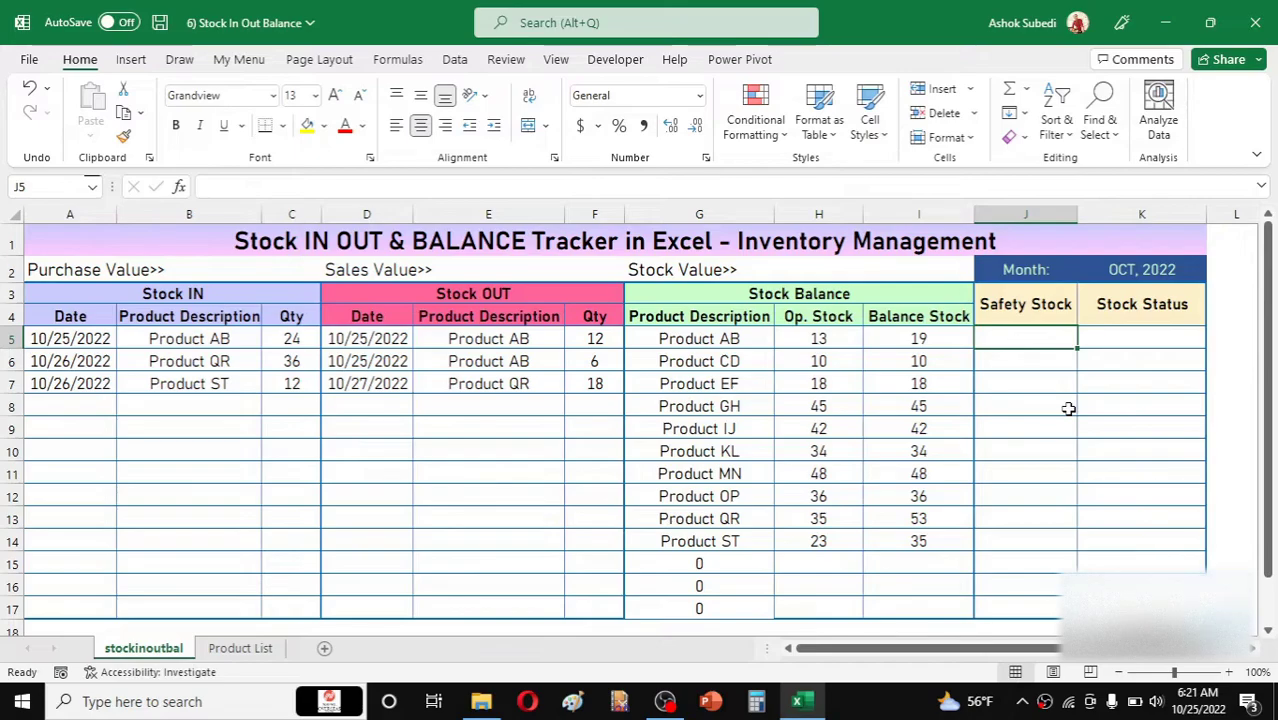
pyautogui.write('12')
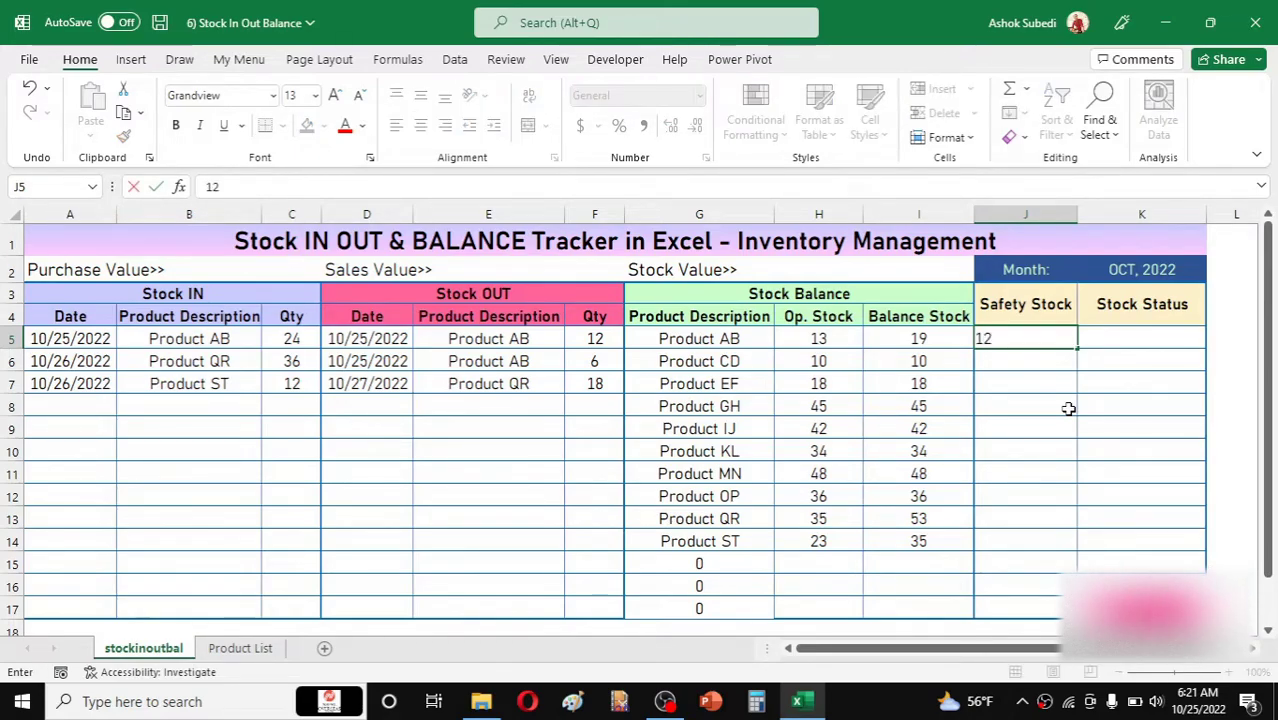
pyautogui.press('Return')
pyautogui.write('20')
pyautogui.press('Return')
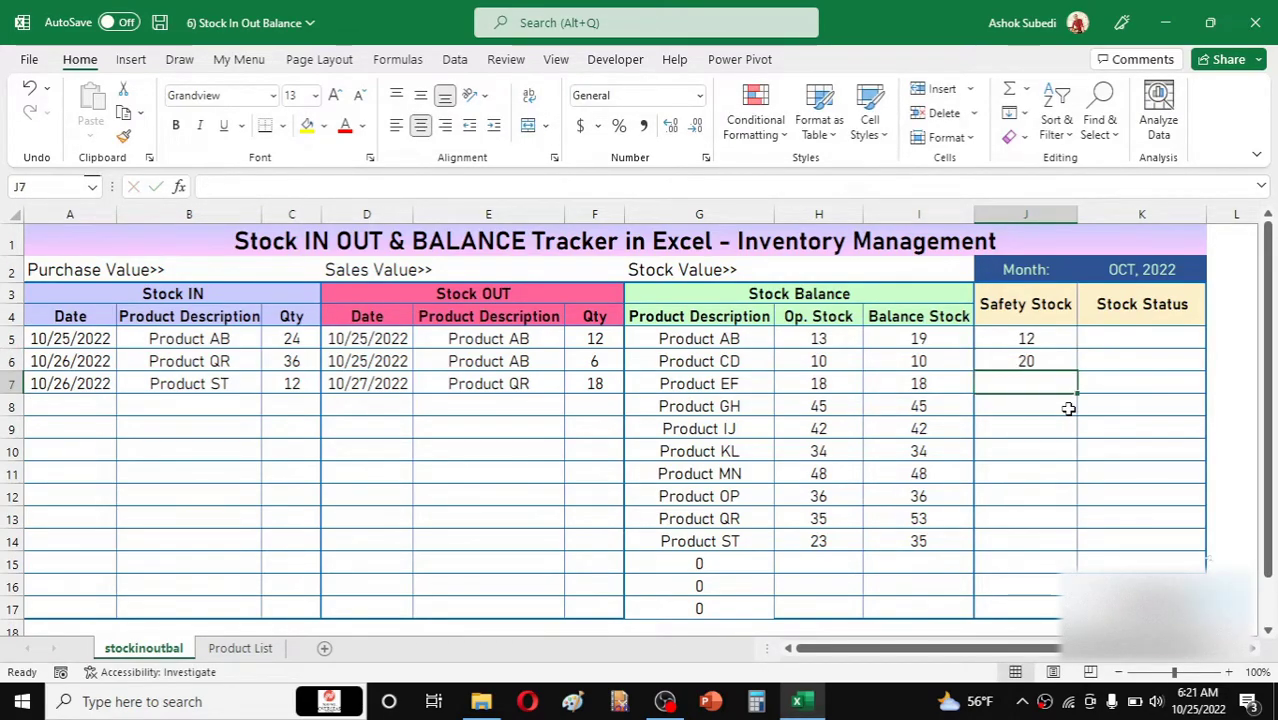
pyautogui.write('32')
pyautogui.press('Return')
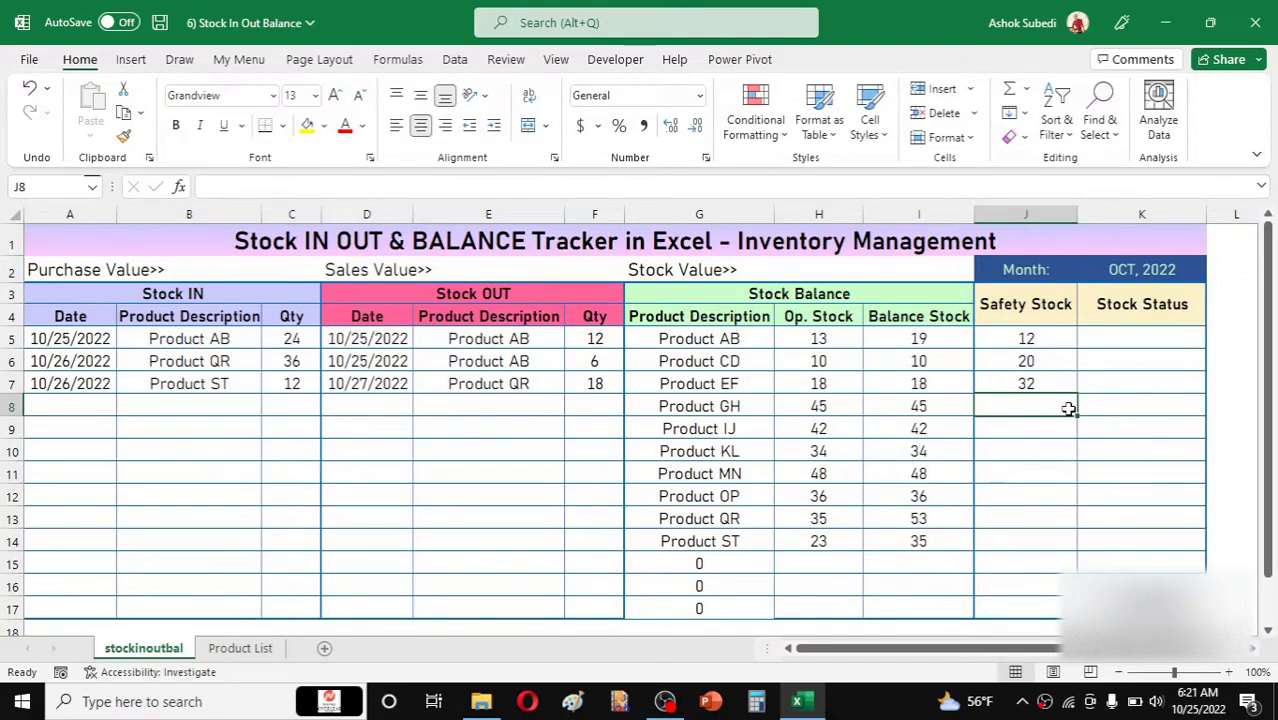
pyautogui.write('35')
pyautogui.press('Return')
pyautogui.write('14')
pyautogui.press('Return')
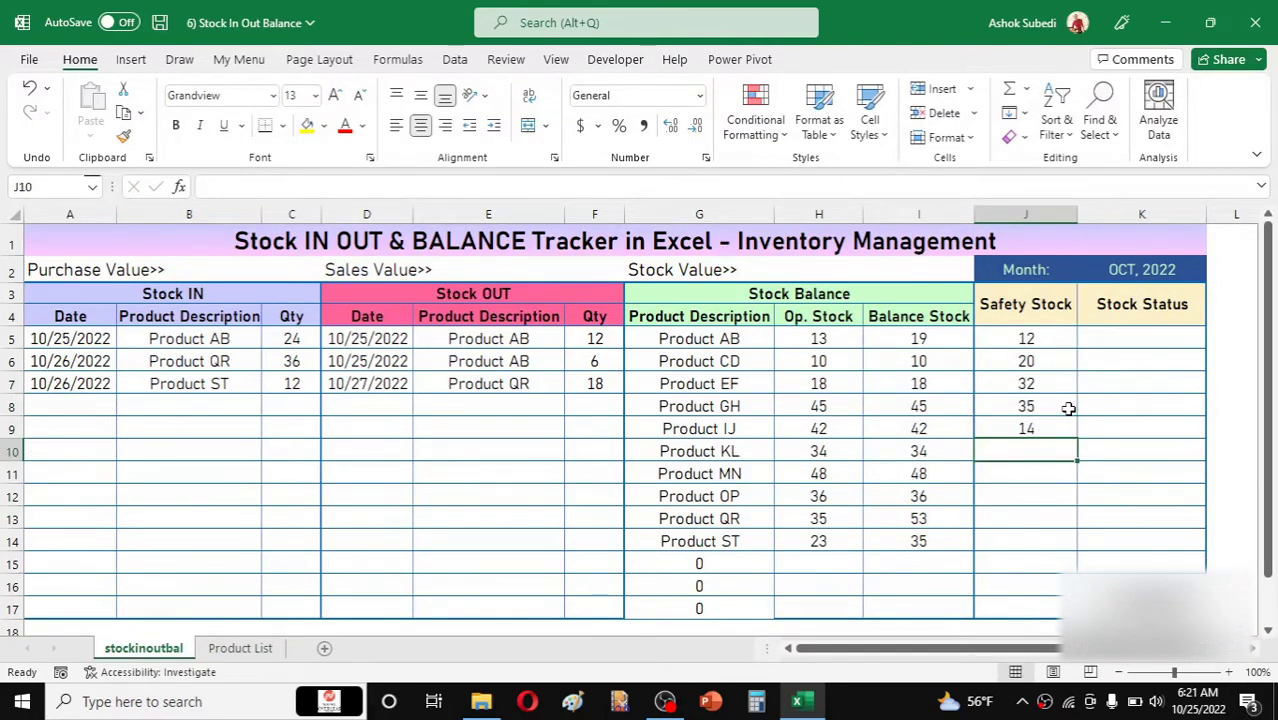
# Enter safety stock values of 18, 27, 35, 50 and 12 for Product KL through Product ST in J10:J14
pyautogui.write('18')
pyautogui.press('Return')
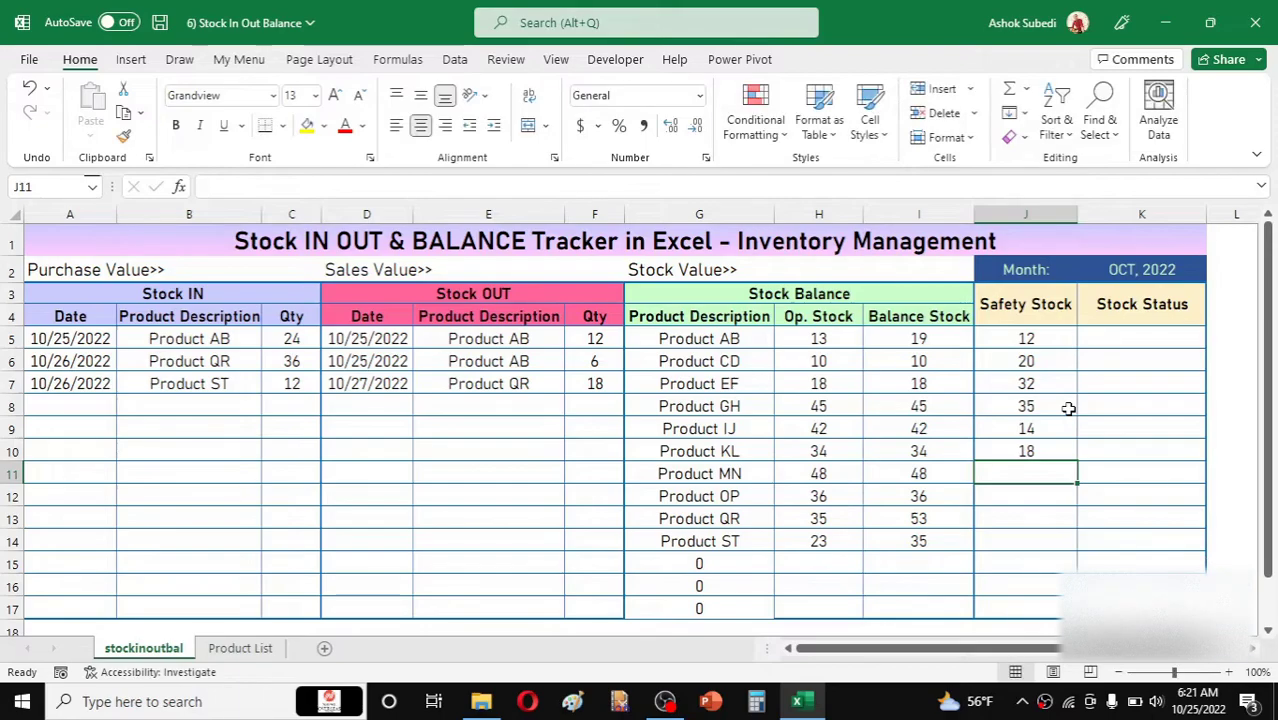
pyautogui.write('27')
pyautogui.press('Return')
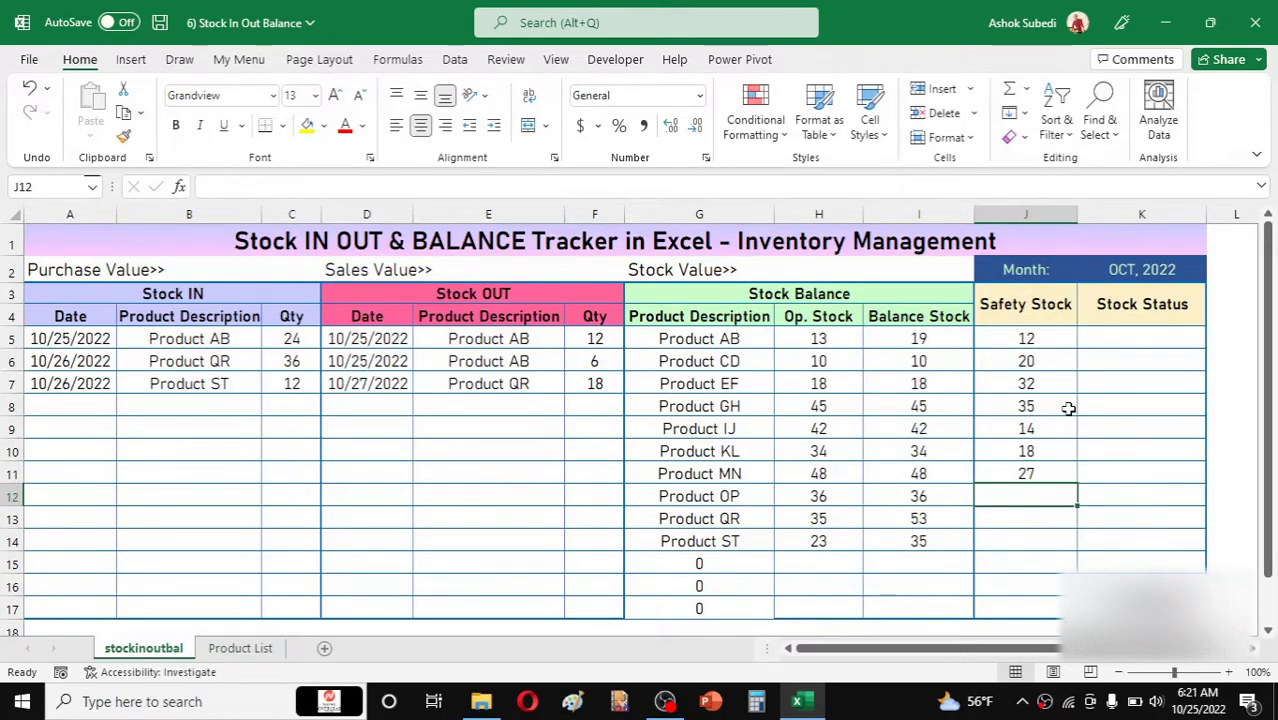
pyautogui.write('35')
pyautogui.press('Return')
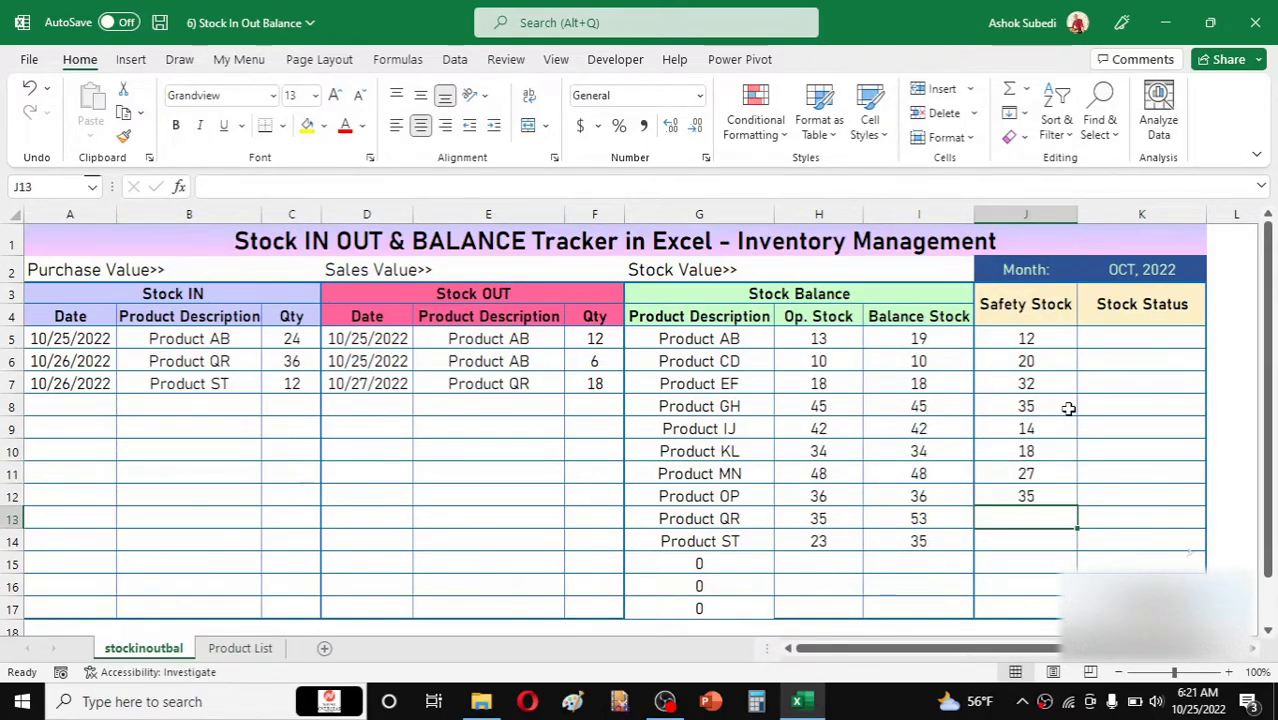
pyautogui.write('50')
pyautogui.press('Return')
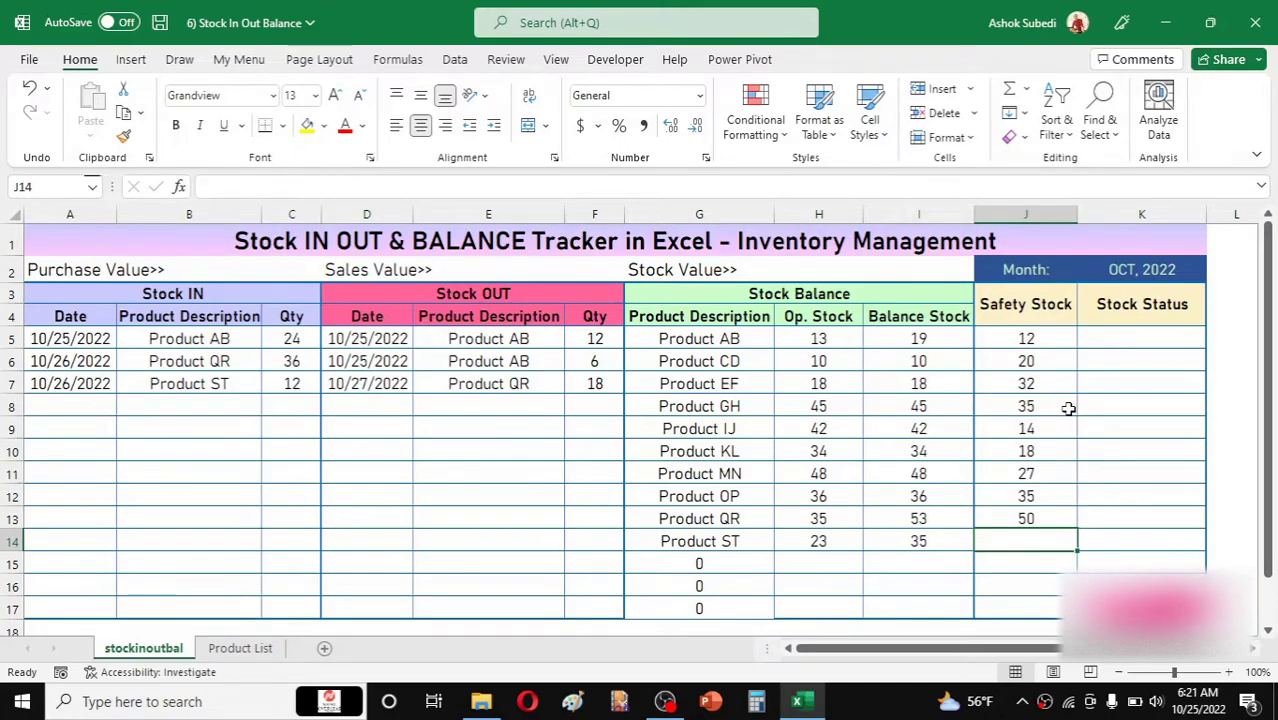
pyautogui.write('12')
pyautogui.press('Return')
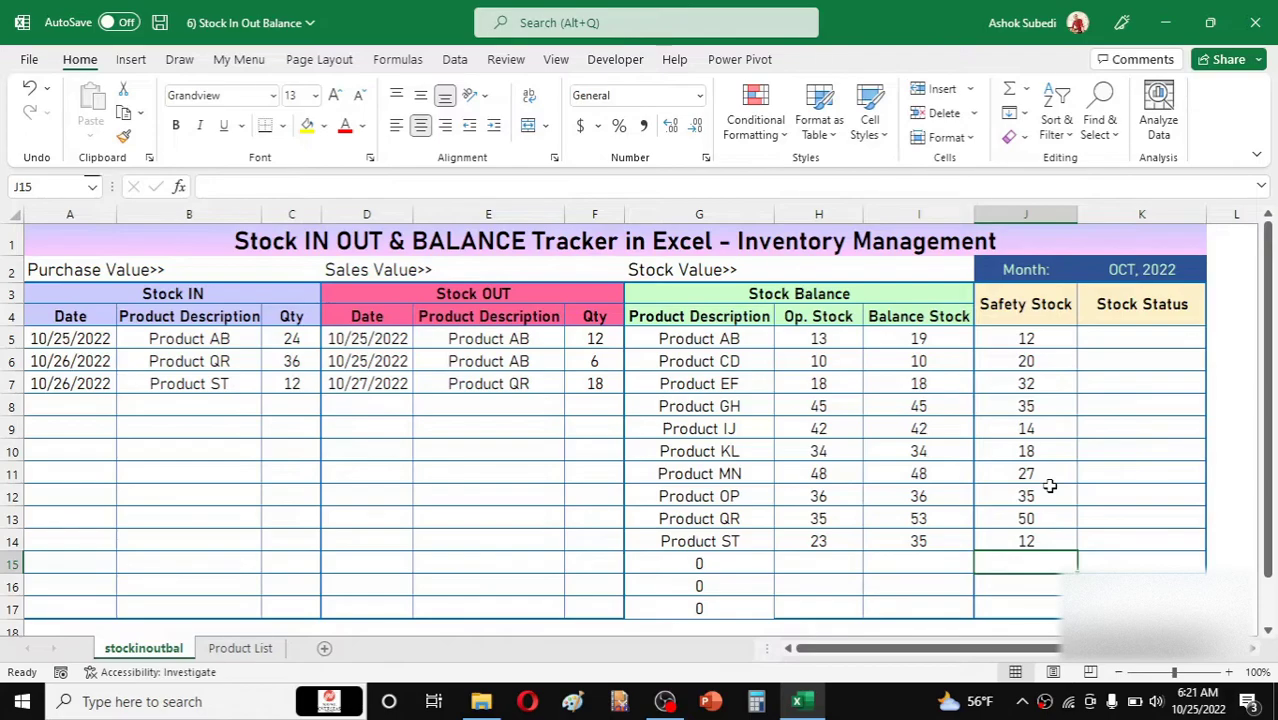
pyautogui.click(938, 346)
pyautogui.click(1034, 337)
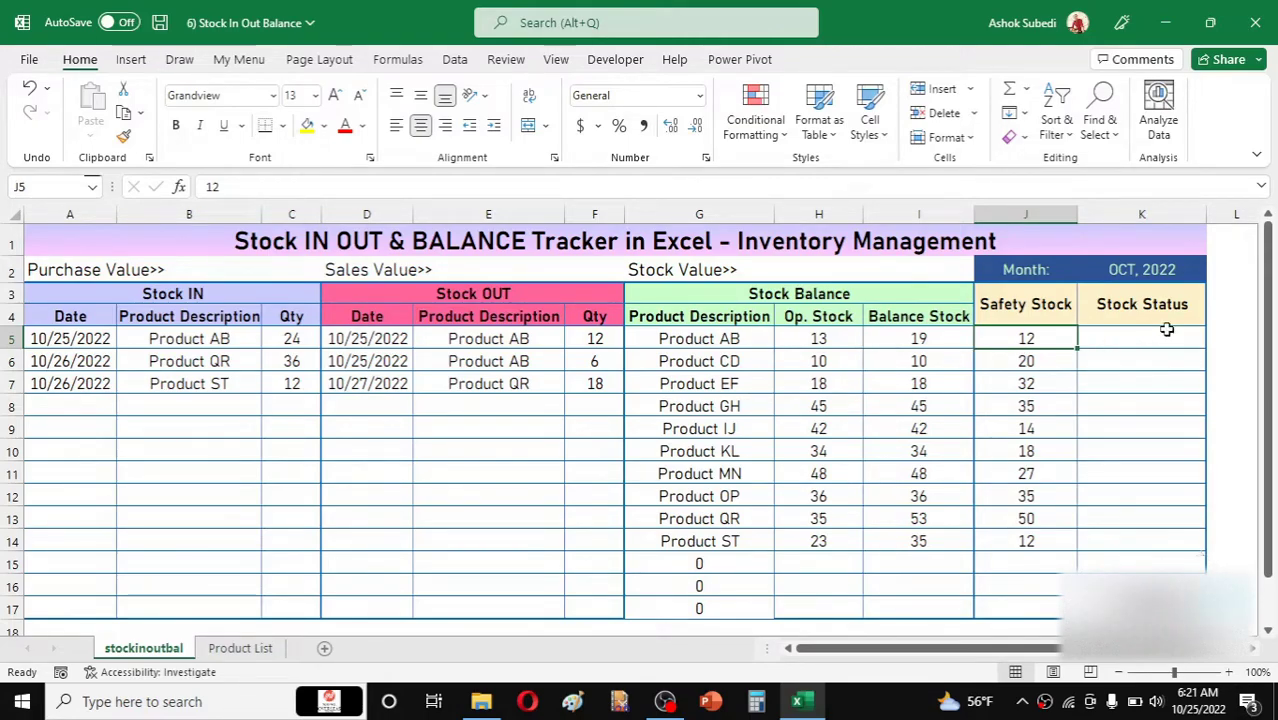
pyautogui.click(1115, 342)
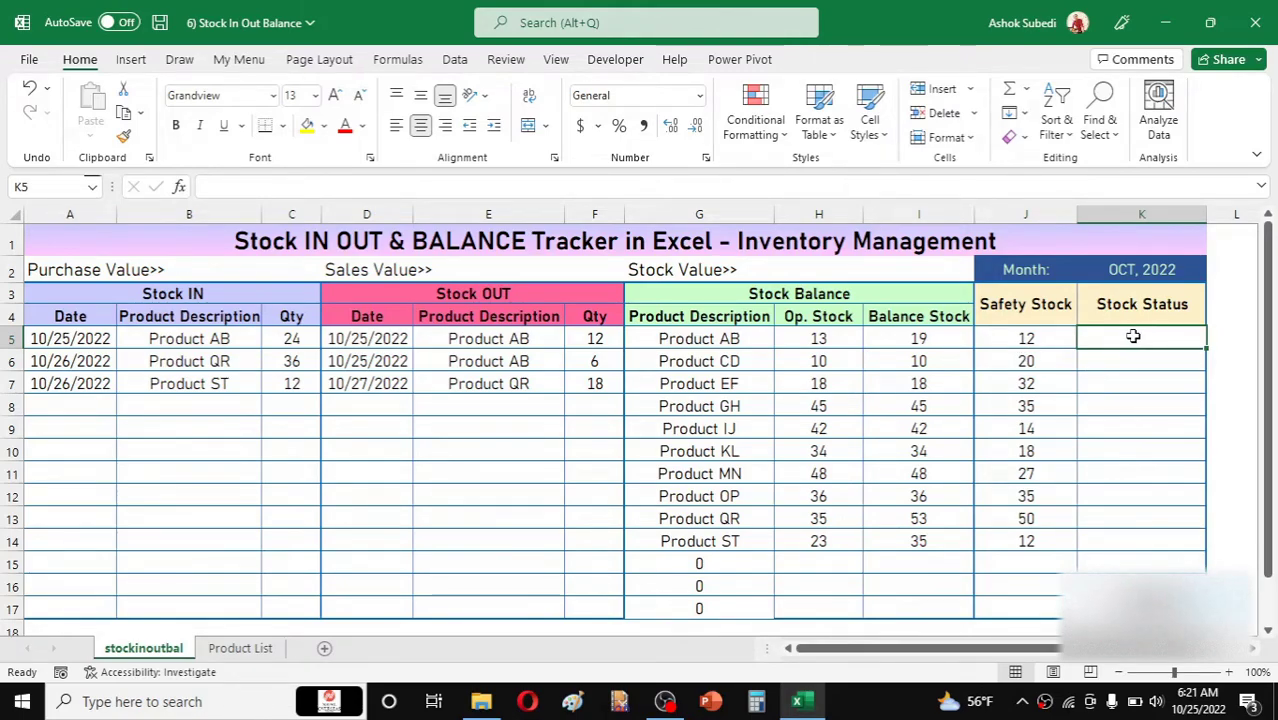
pyautogui.click(933, 345)
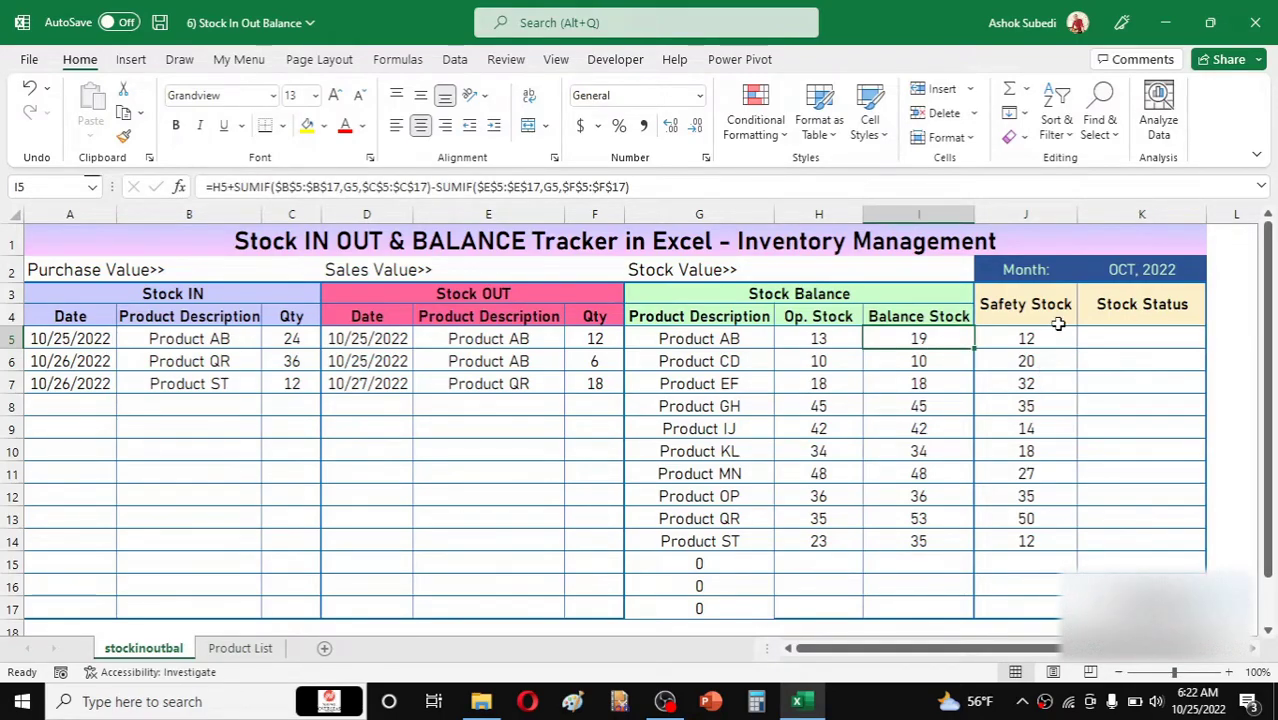
pyautogui.click(1128, 347)
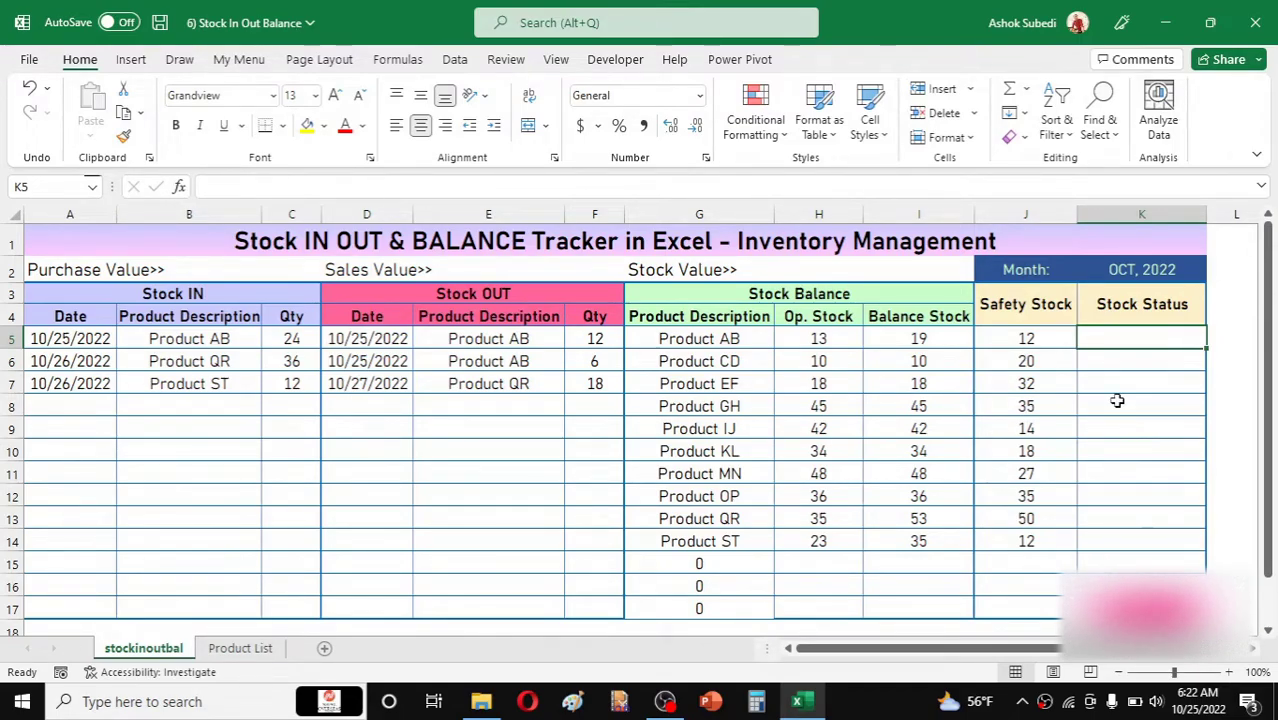
pyautogui.click(1037, 343)
# Start an IF formula in K5 that tests whether the balance stock in I5 is greater than the safety stock in J5
pyautogui.click(1099, 342)
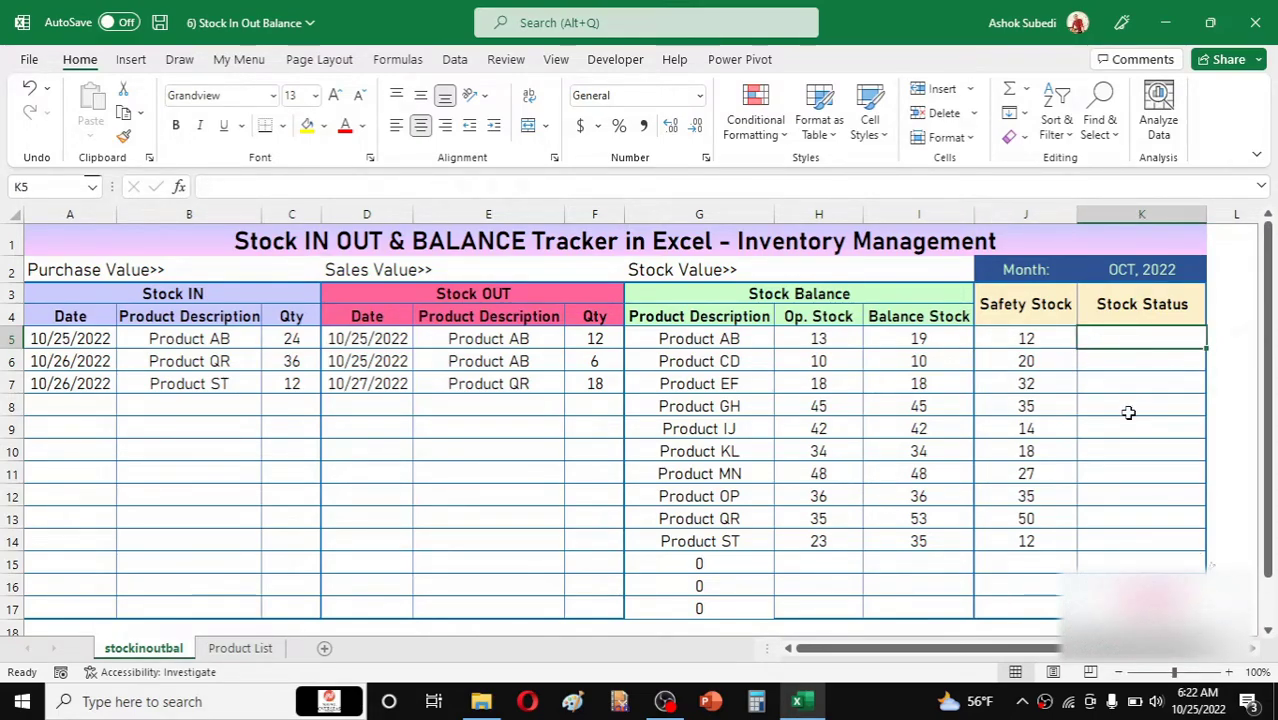
pyautogui.write('=')
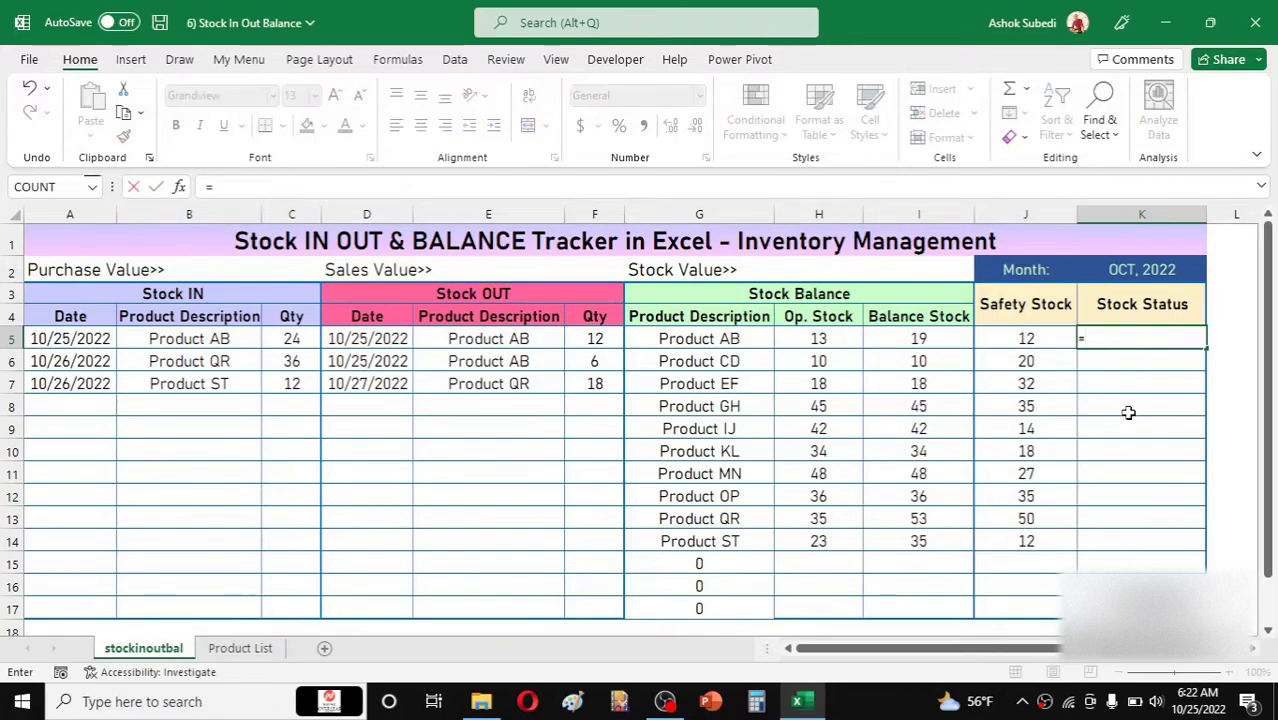
pyautogui.write('IF(')
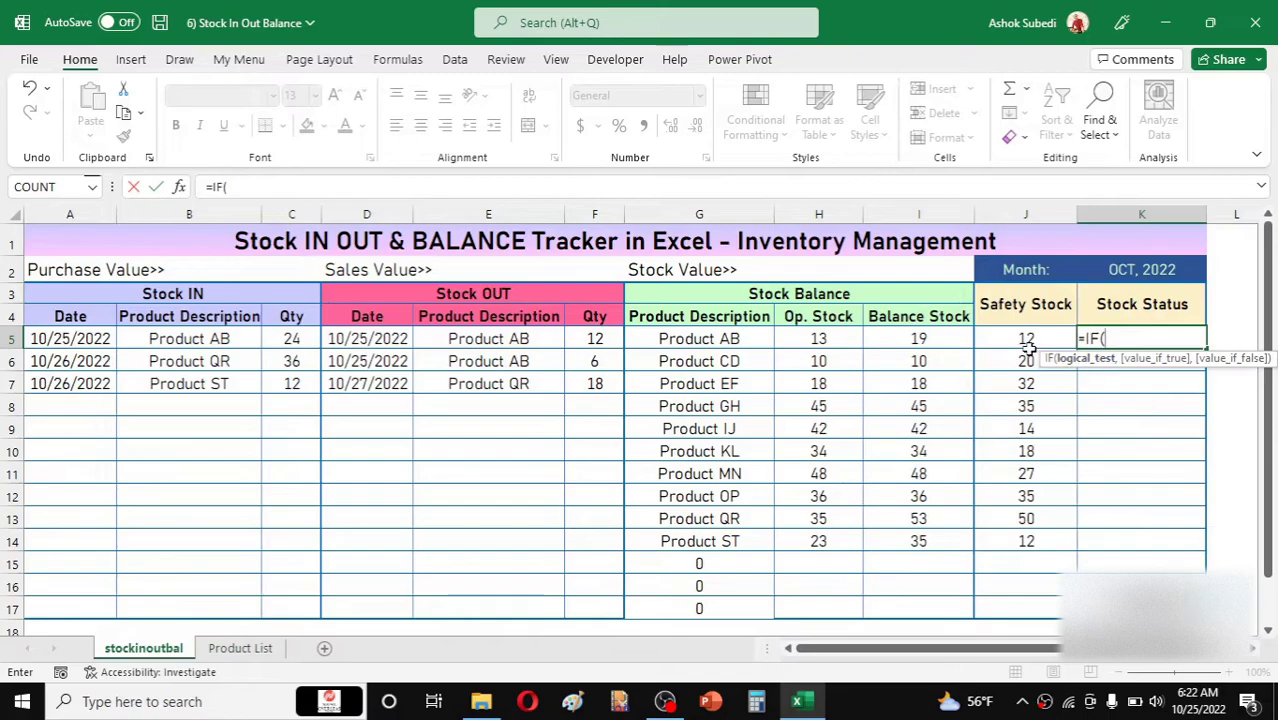
pyautogui.click(930, 338)
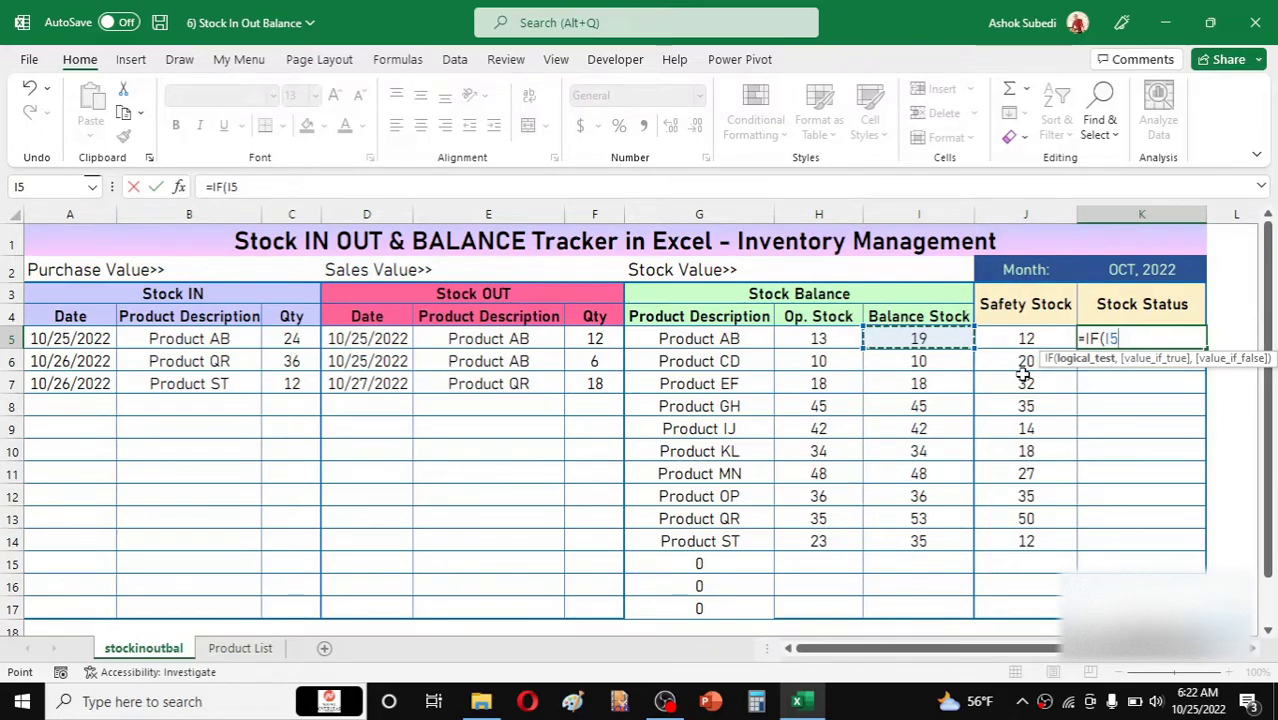
pyautogui.write('>')
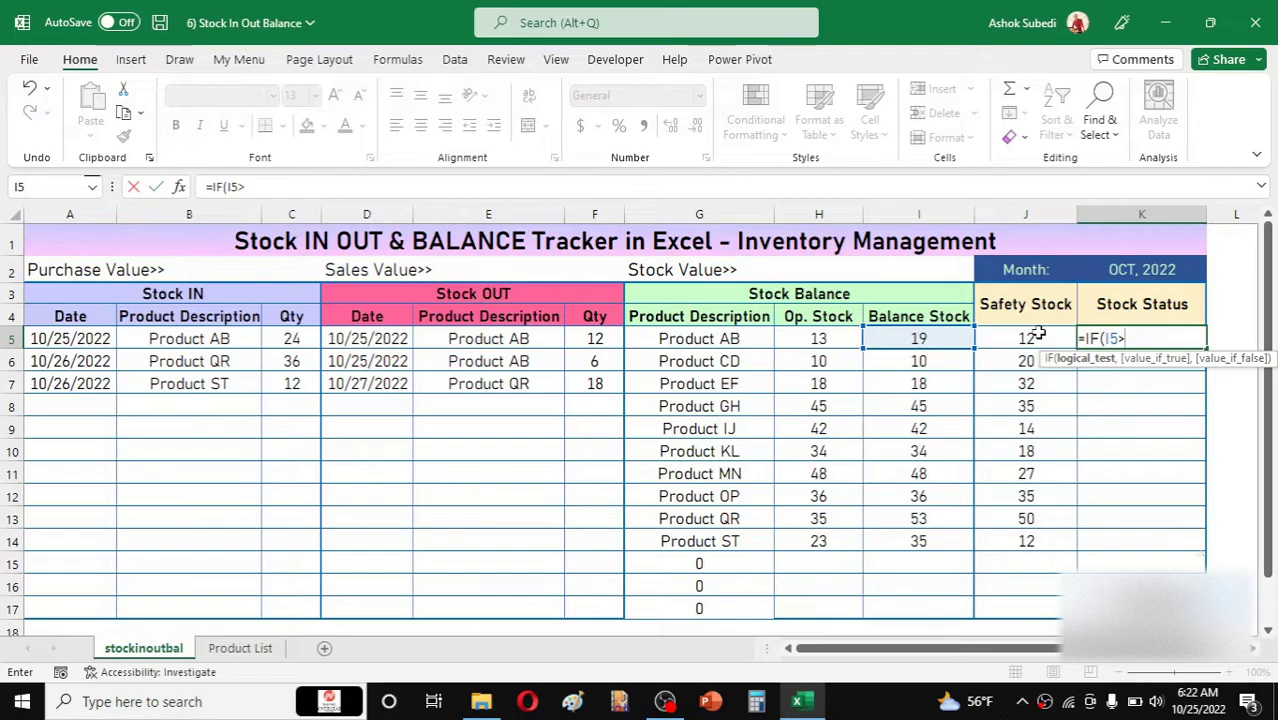
pyautogui.click(1042, 336)
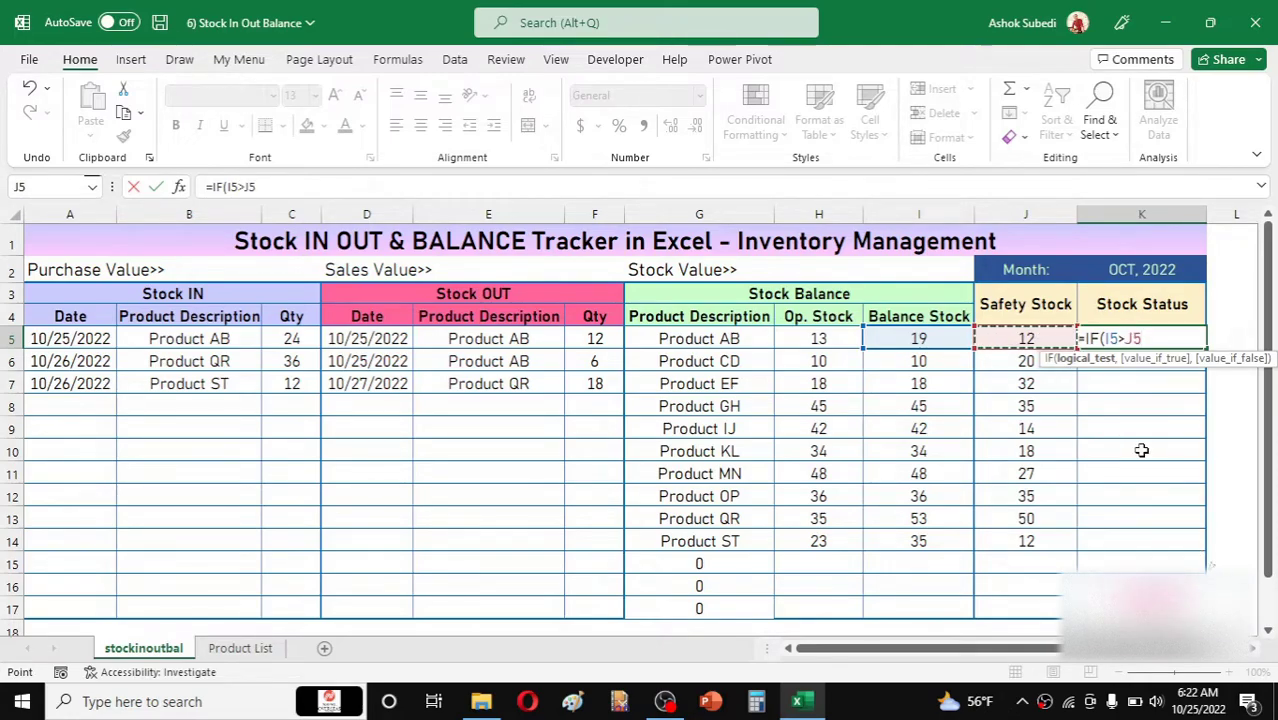
pyautogui.write(',')
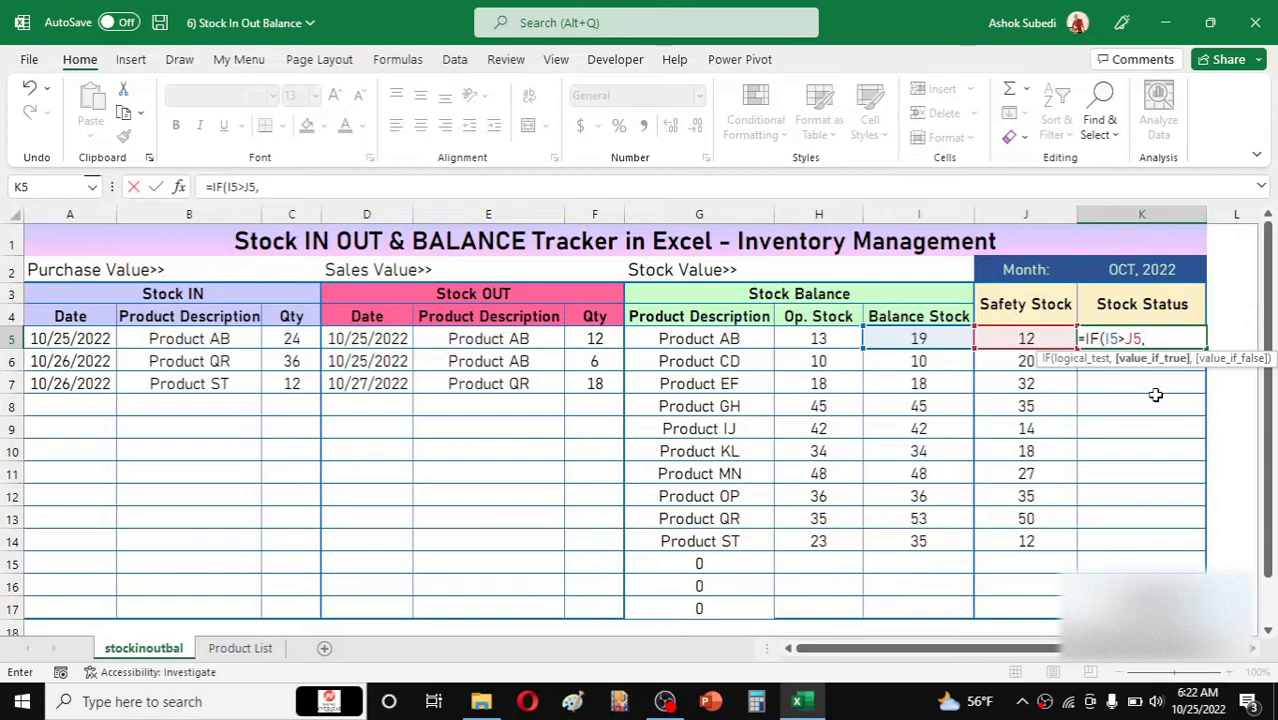
# Complete the K5 formula so it returns "Stock Sufficient" when the test is true and "Re Order" otherwise
pyautogui.write('"Stock Sufficient')
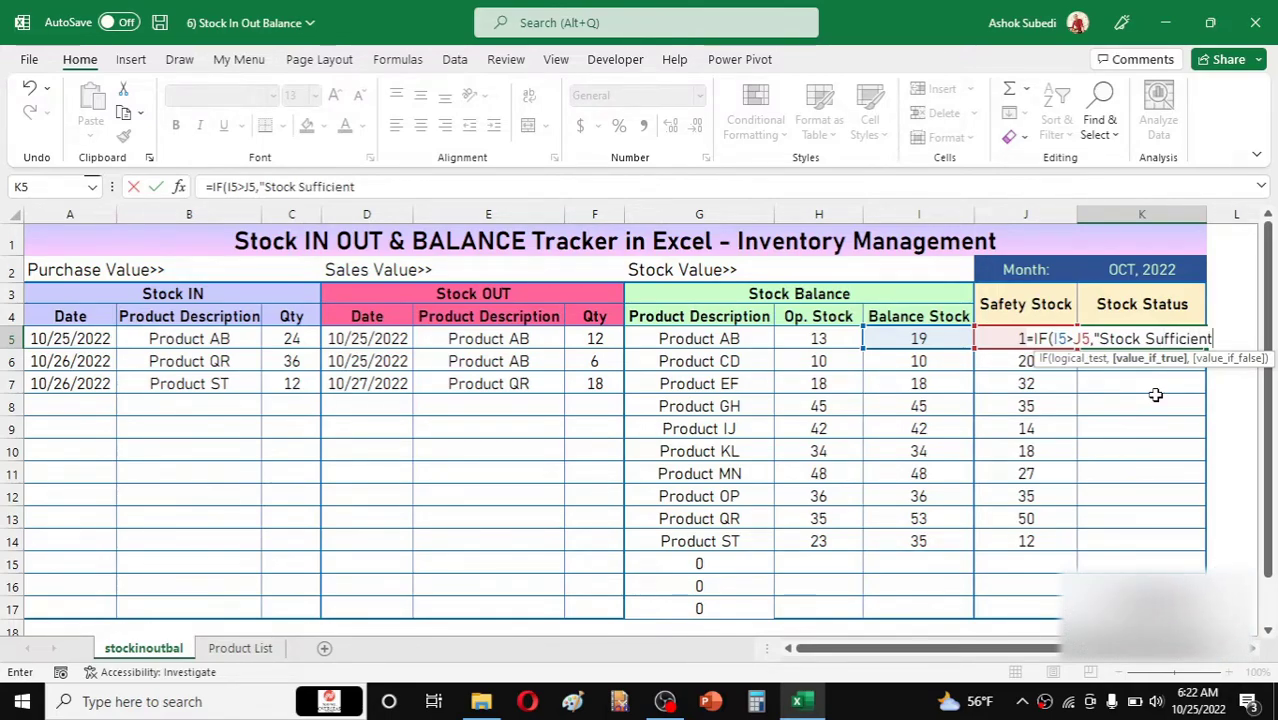
pyautogui.write('",')
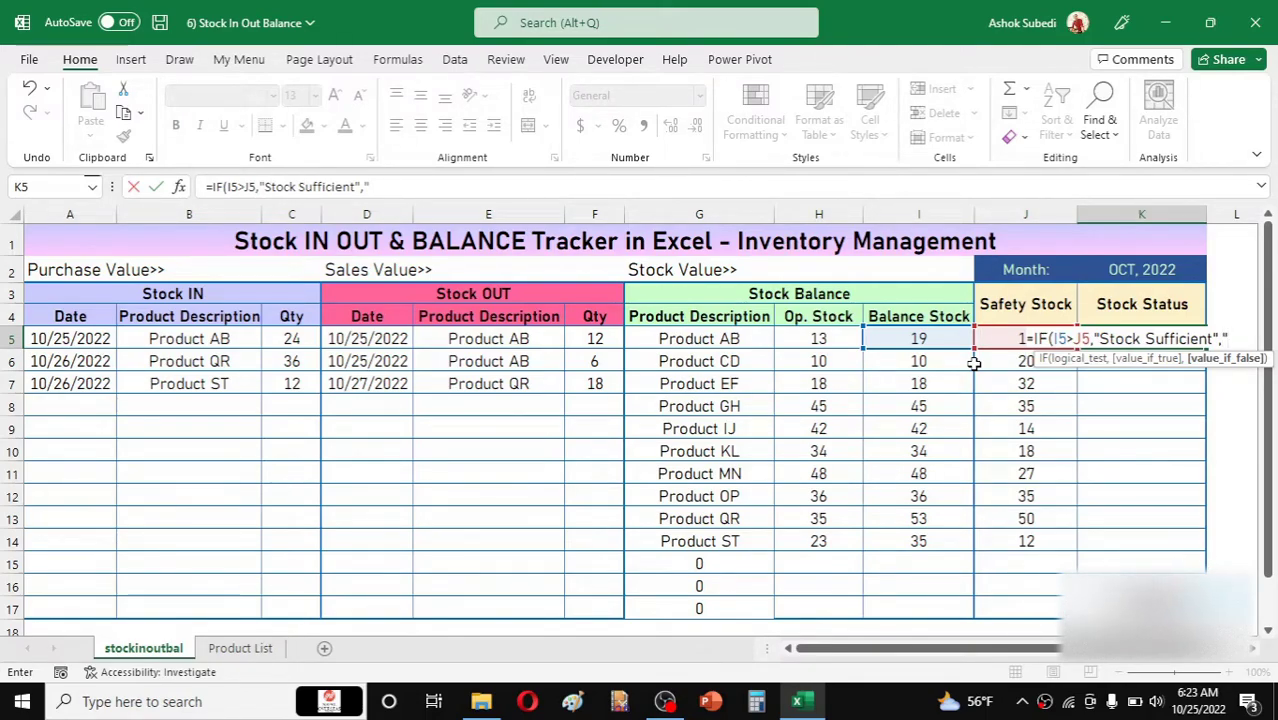
pyautogui.write('Re')
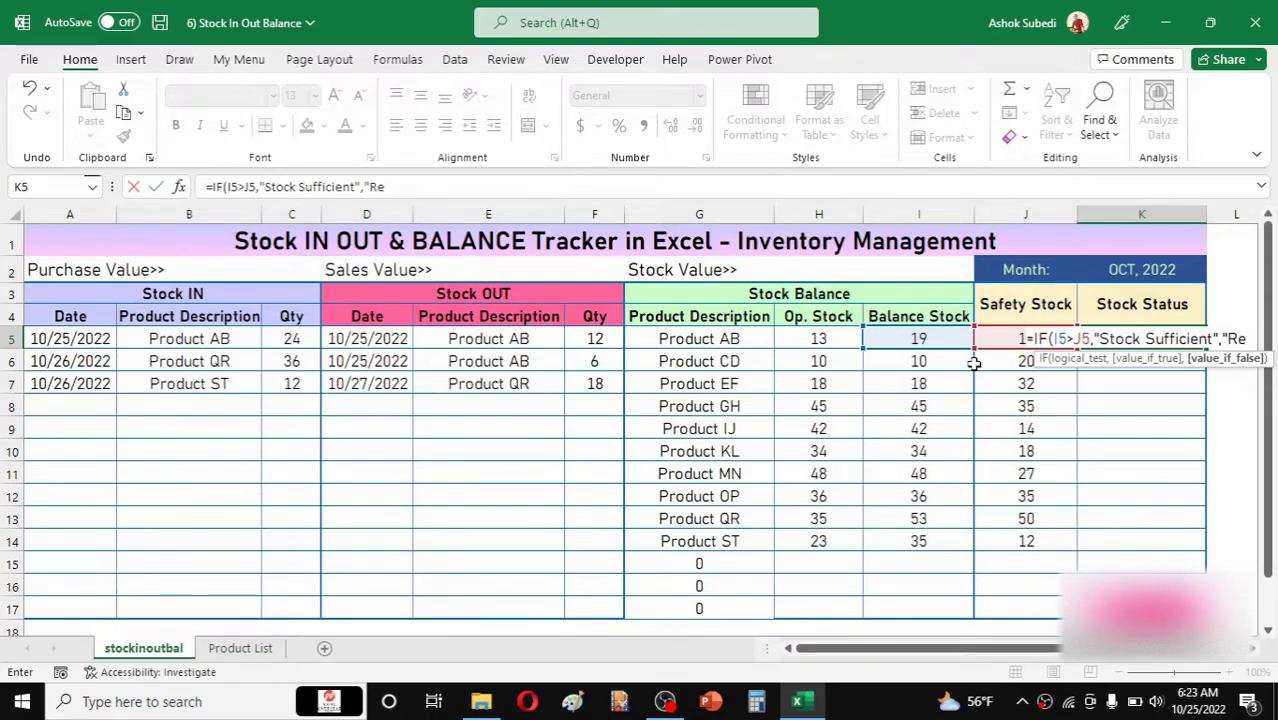
pyautogui.write(' Order')
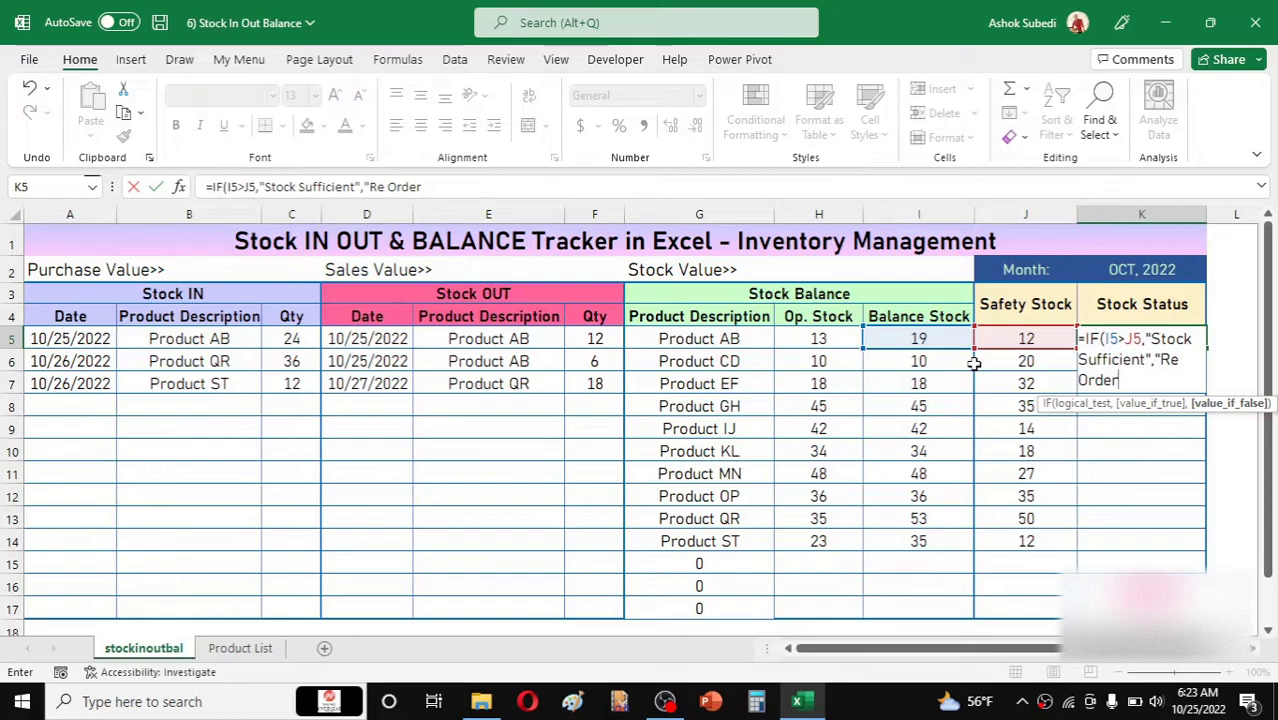
pyautogui.write('"')
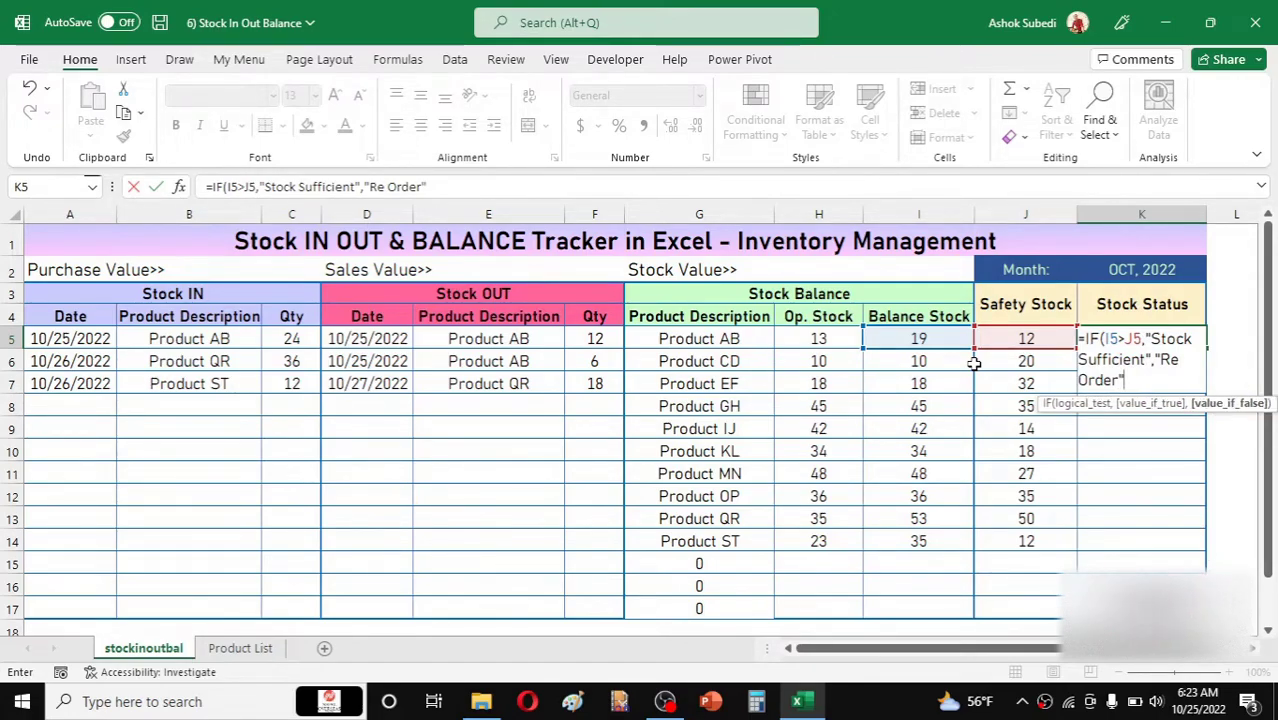
pyautogui.write(')')
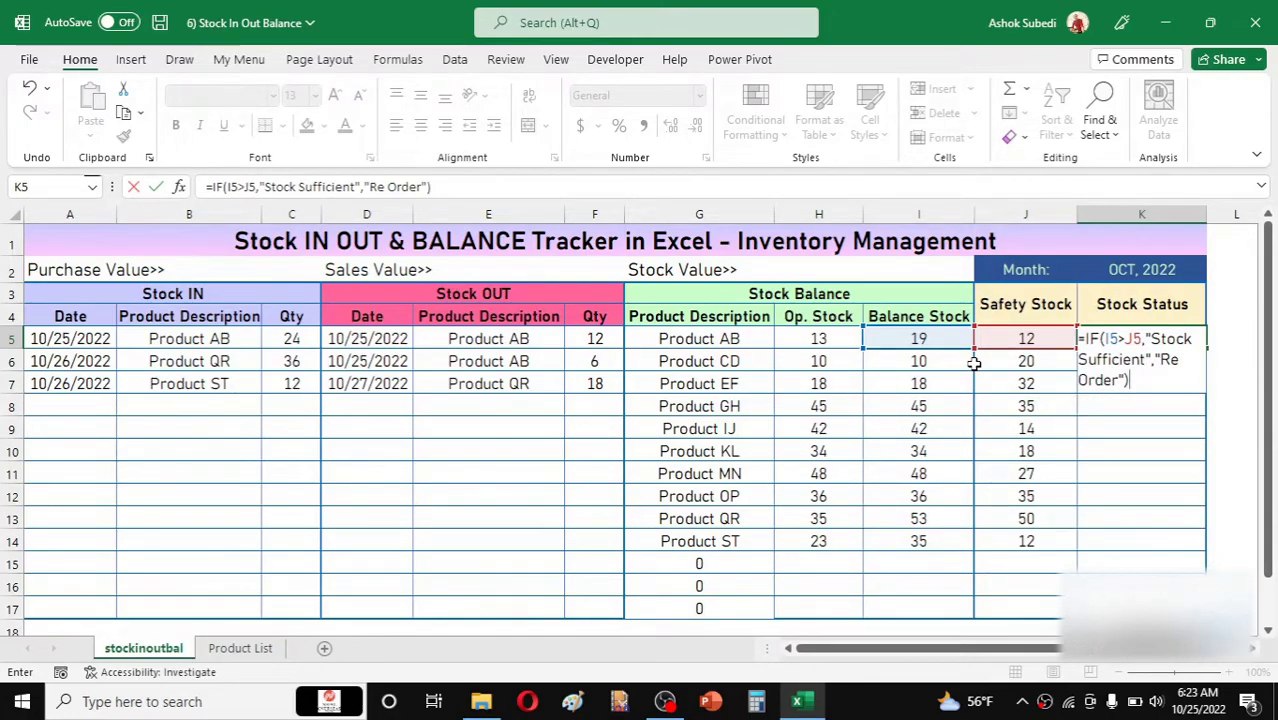
pyautogui.press('Return')
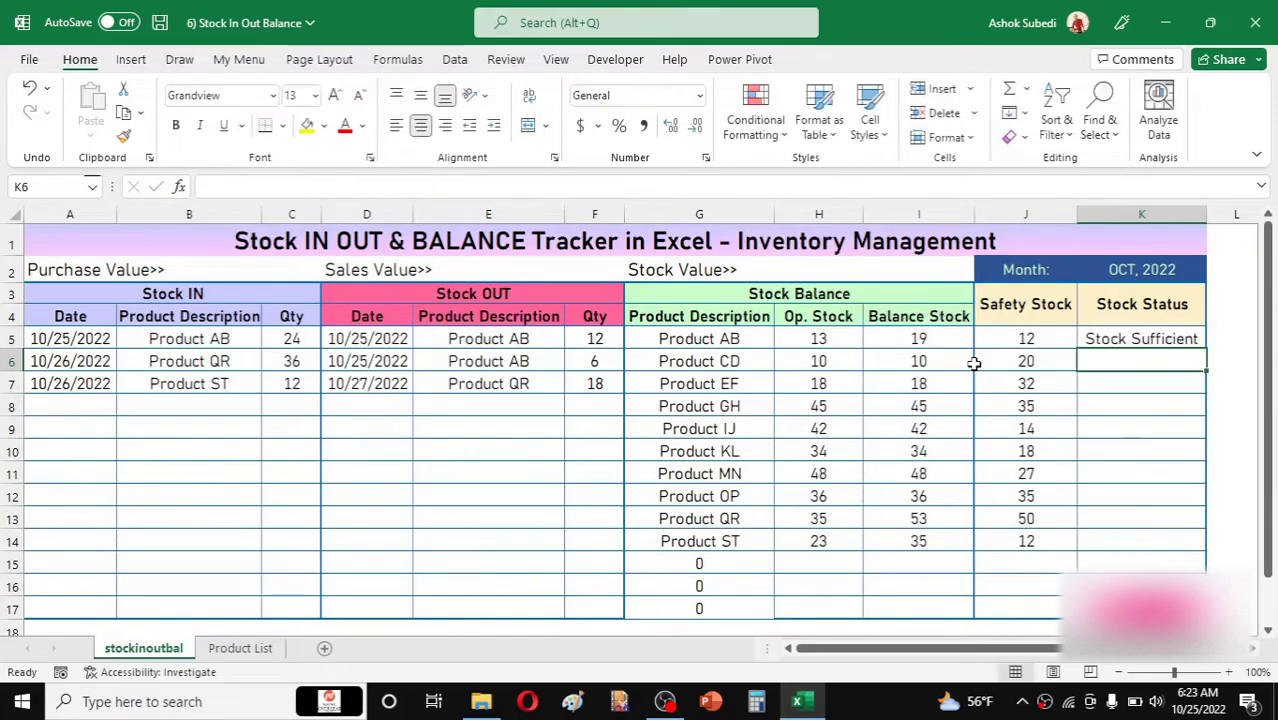
# Fill the stock status formula from K5 down to K14 for the remaining products
pyautogui.click(1130, 338)
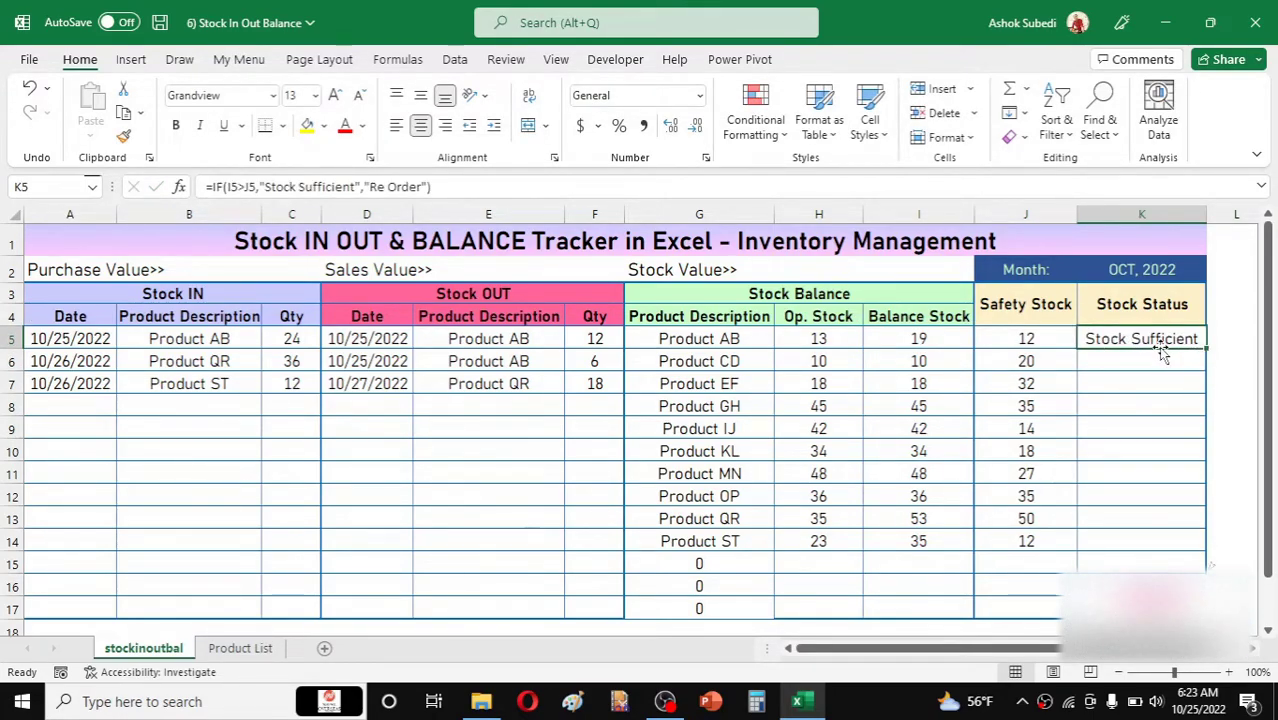
pyautogui.click(1105, 356)
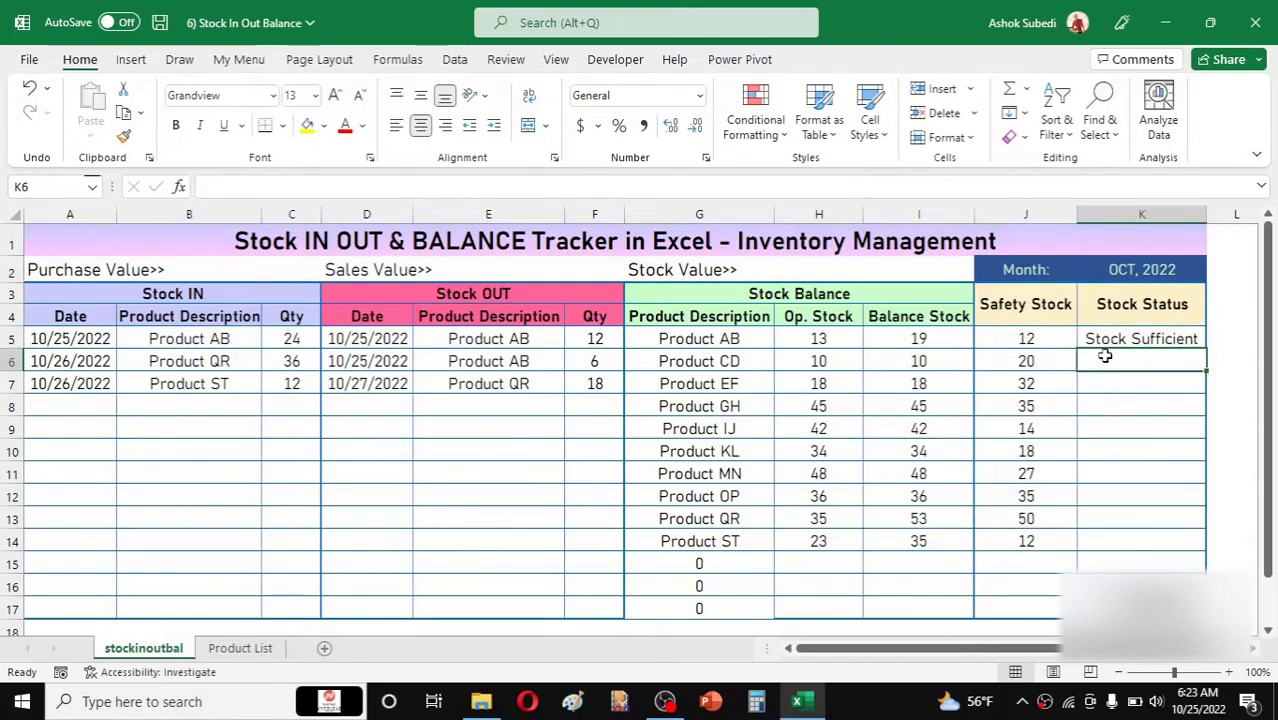
pyautogui.click(940, 342)
pyautogui.click(1037, 340)
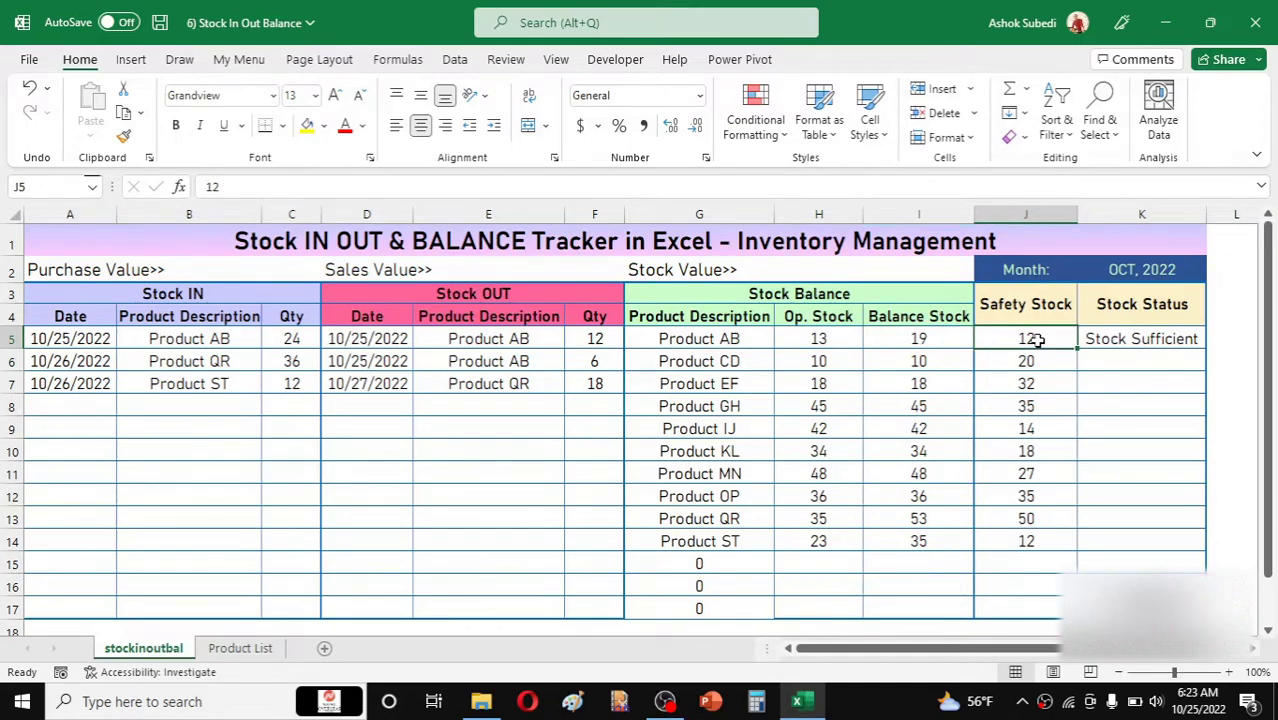
pyautogui.click(1178, 344)
pyautogui.moveTo(1206, 351); pyautogui.dragTo(1189, 493)
pyautogui.moveTo(1181, 540); pyautogui.dragTo(1178, 549)
pyautogui.click(1143, 478)
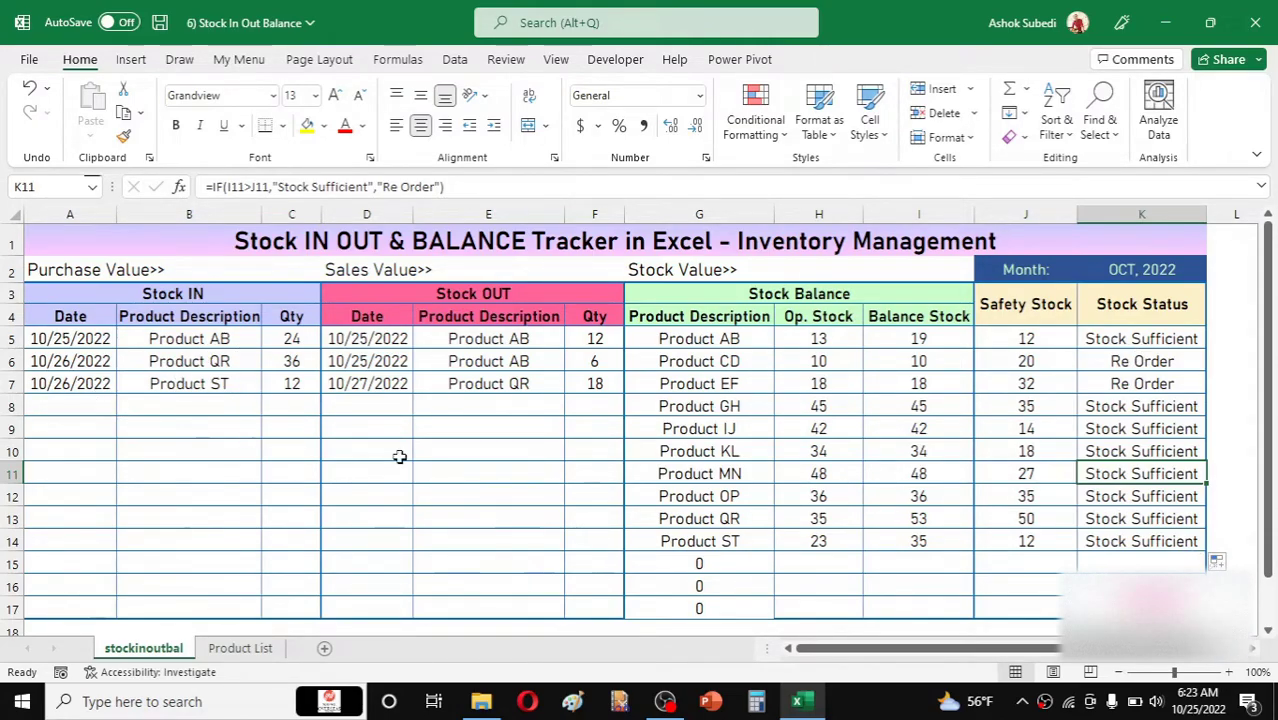
pyautogui.click(1140, 428)
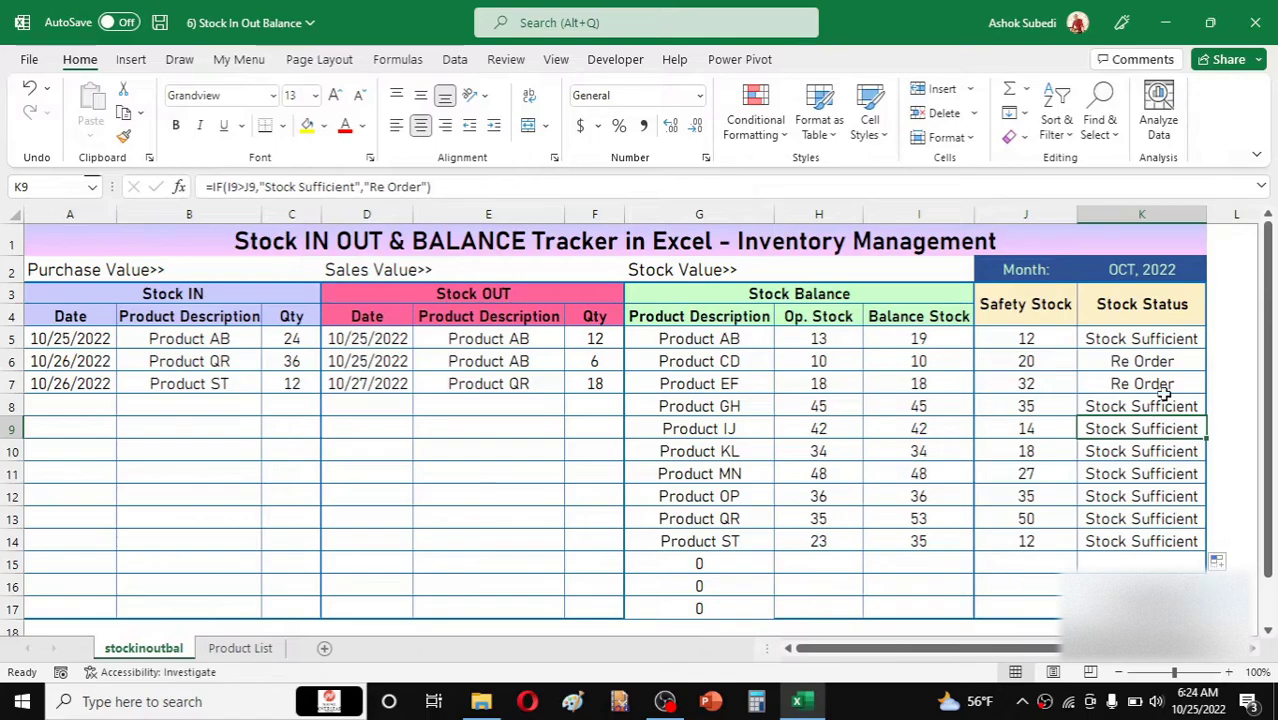
pyautogui.click(1161, 333)
pyautogui.click(1147, 357)
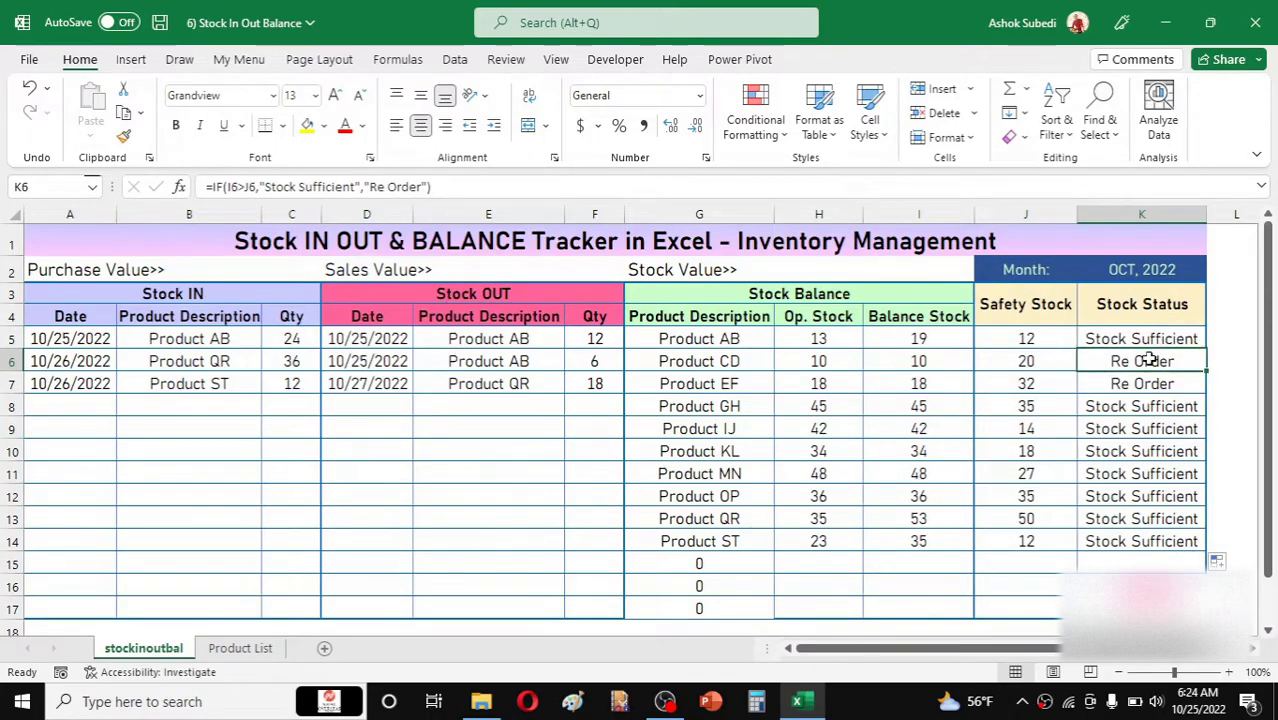
pyautogui.click(1164, 339)
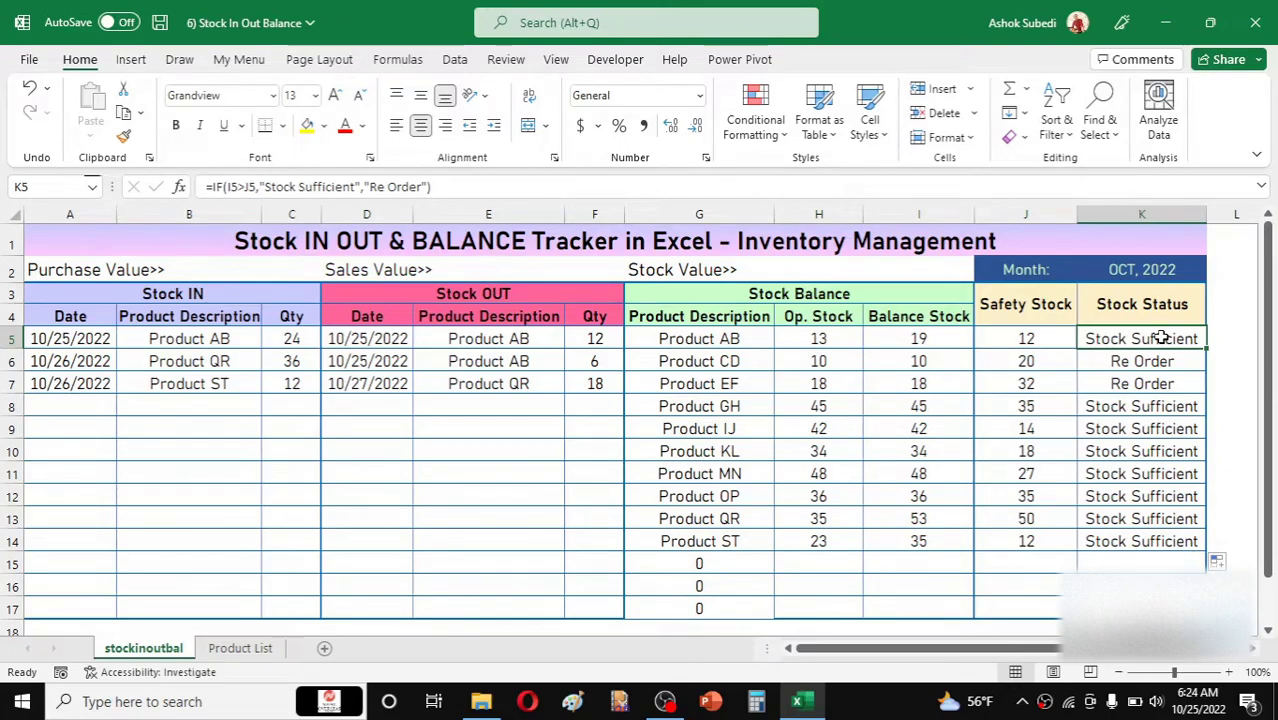
pyautogui.click(1130, 362)
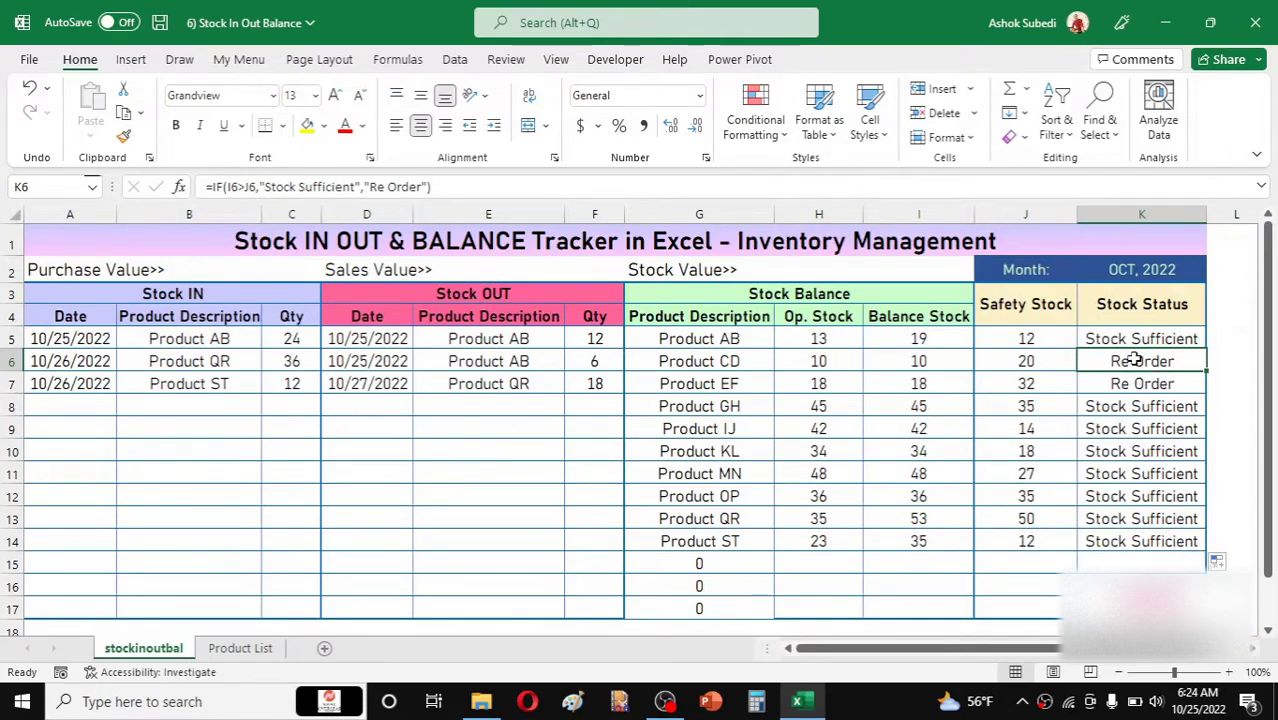
# Set up an Equal To highlight rule on K5:K14 for cells containing "Stock Sufficient"
pyautogui.moveTo(1145, 338); pyautogui.dragTo(1141, 541)
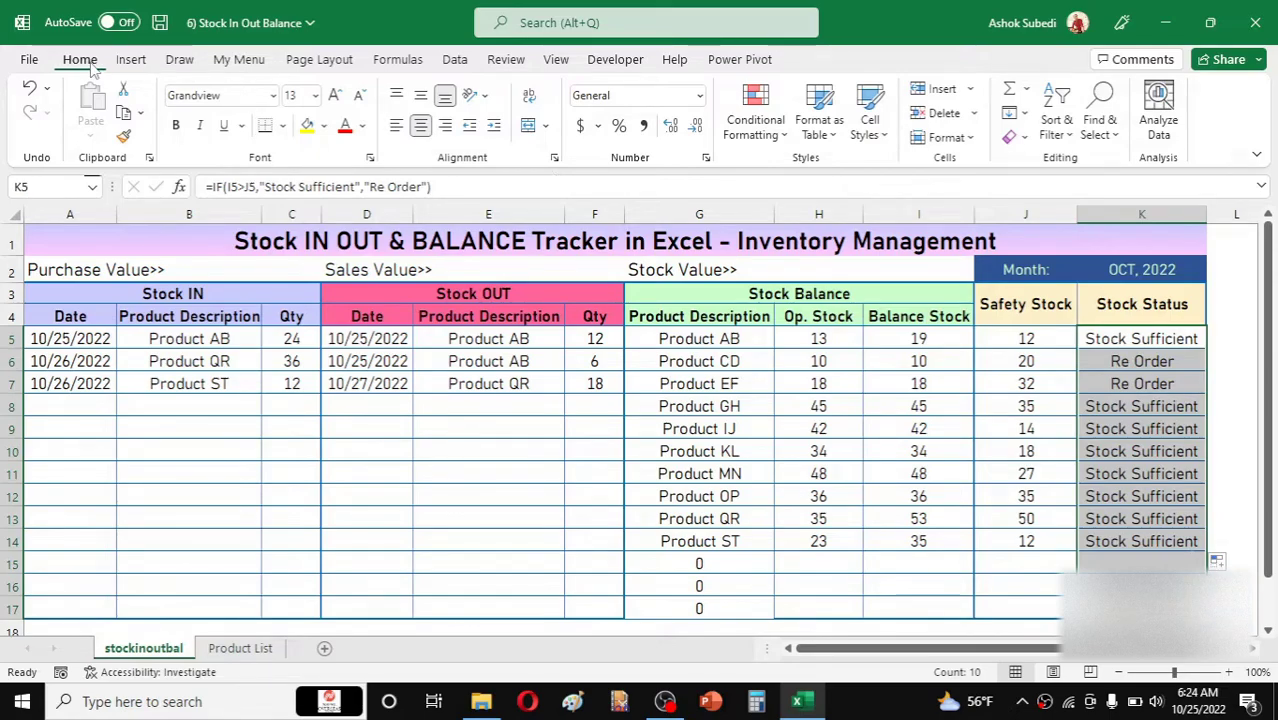
pyautogui.click(755, 118)
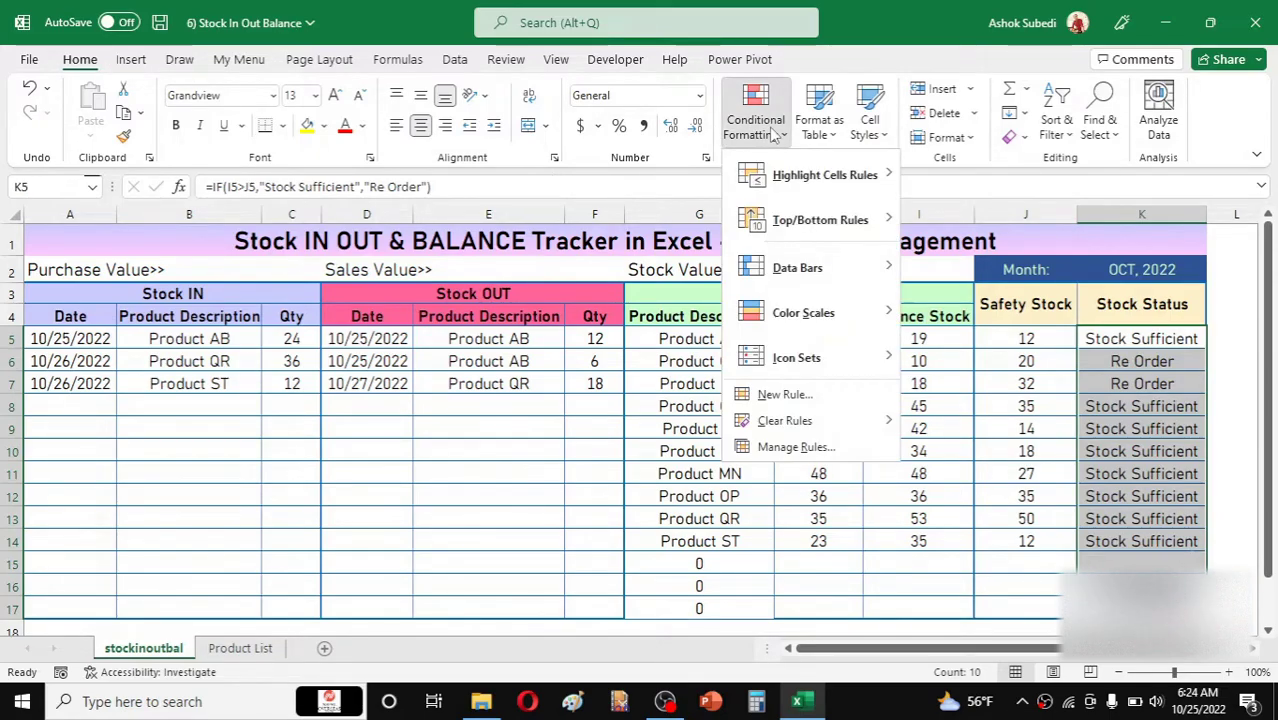
pyautogui.moveTo(800, 192)
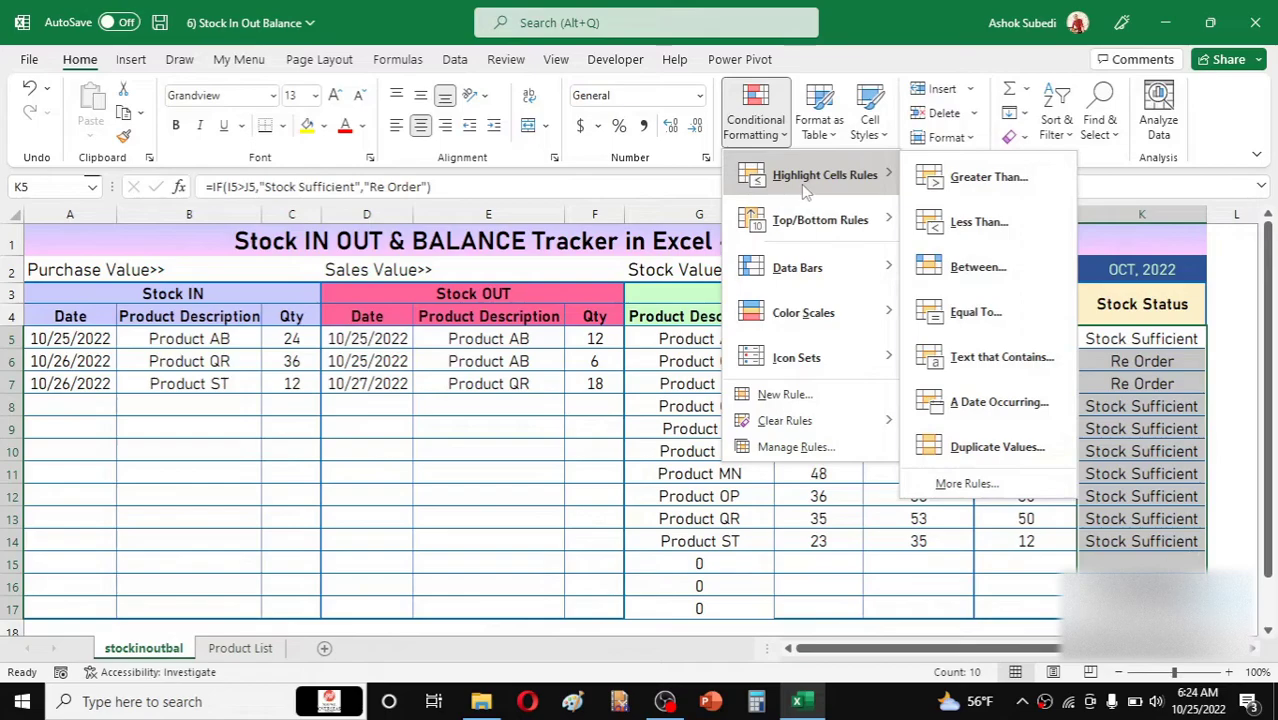
pyautogui.click(975, 312)
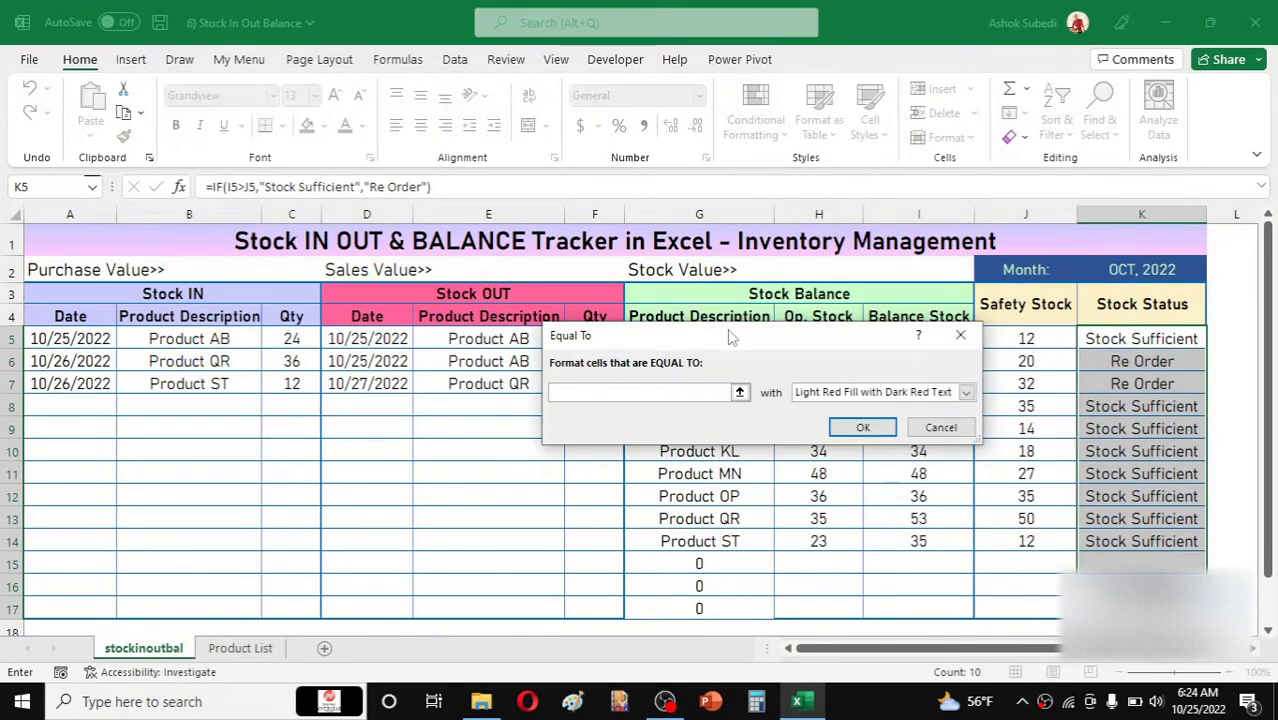
pyautogui.moveTo(727, 338); pyautogui.dragTo(709, 341)
pyautogui.click(574, 394)
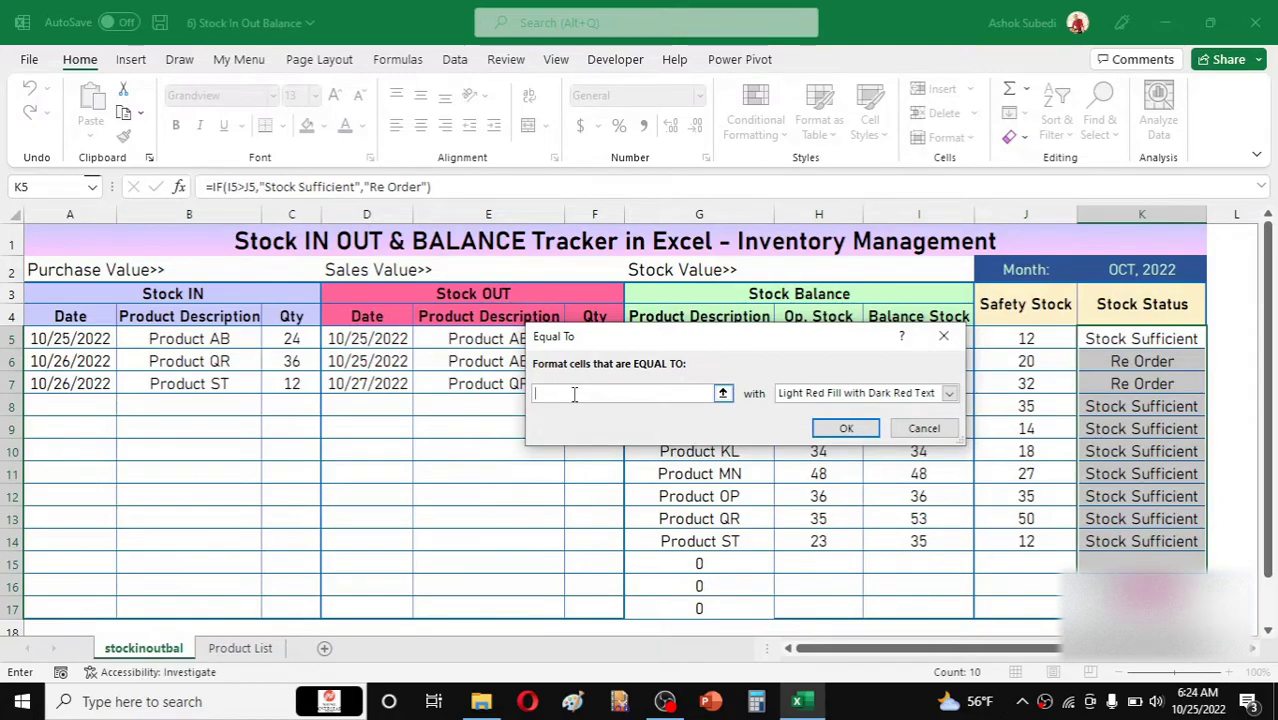
pyautogui.write('Stock Sufficient')
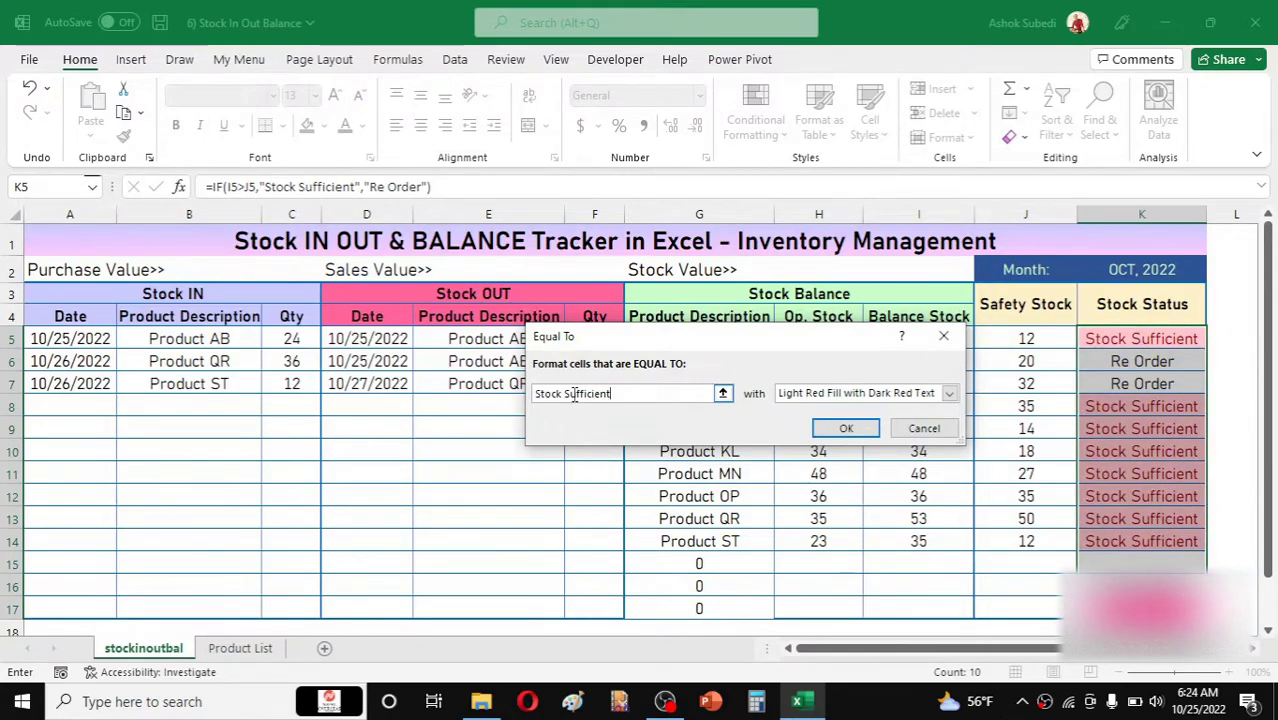
# Give the "Stock Sufficient" highlight rule a custom format with a light mint green fill and apply the rule
pyautogui.click(949, 394)
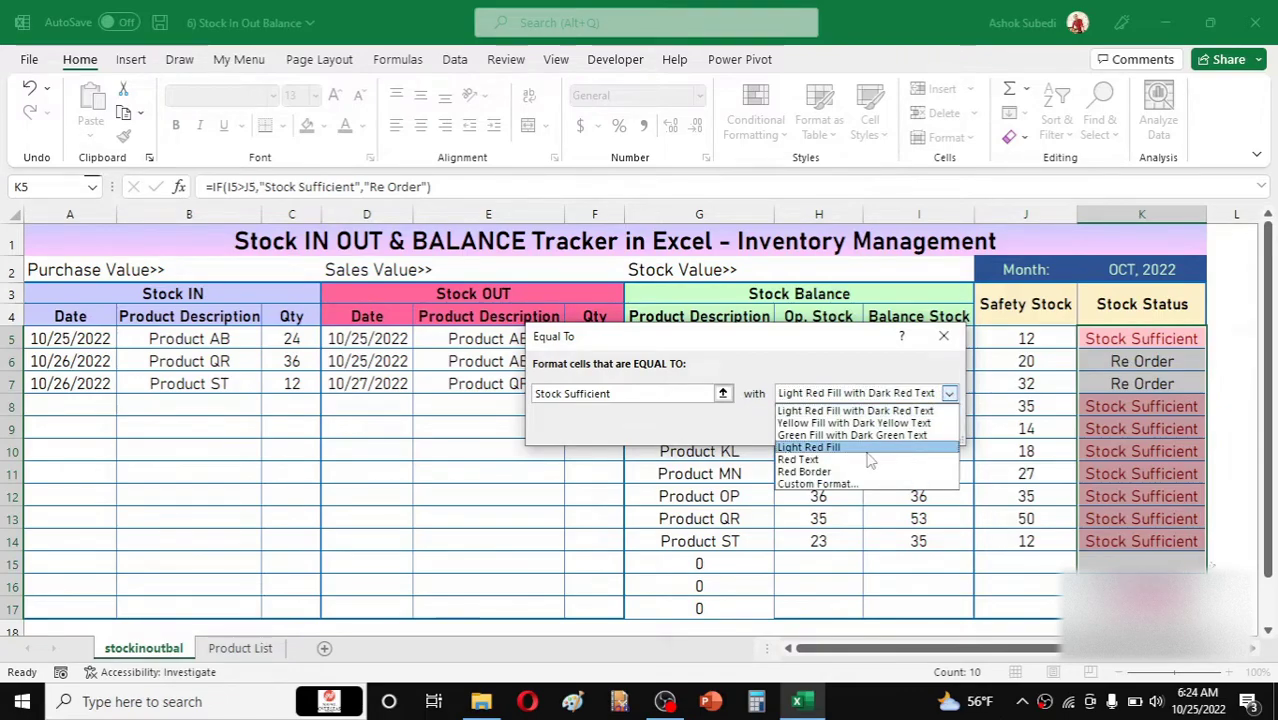
pyautogui.click(822, 484)
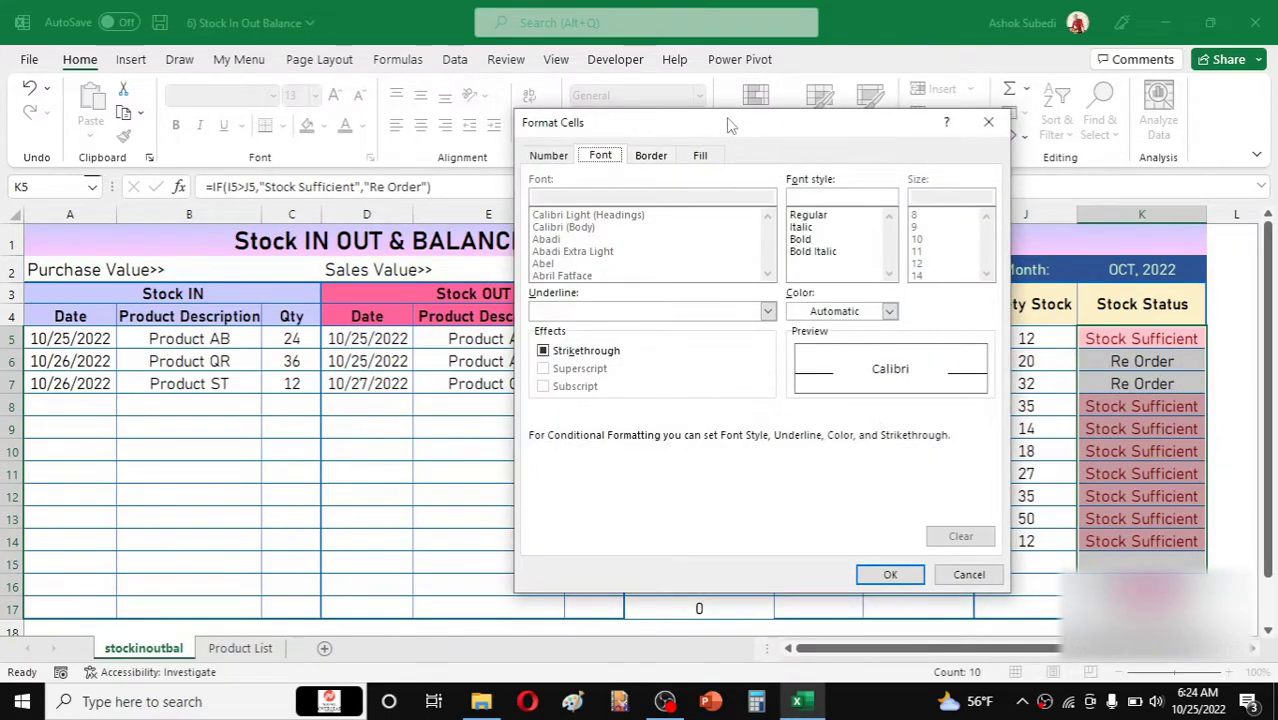
pyautogui.moveTo(728, 124); pyautogui.dragTo(645, 121)
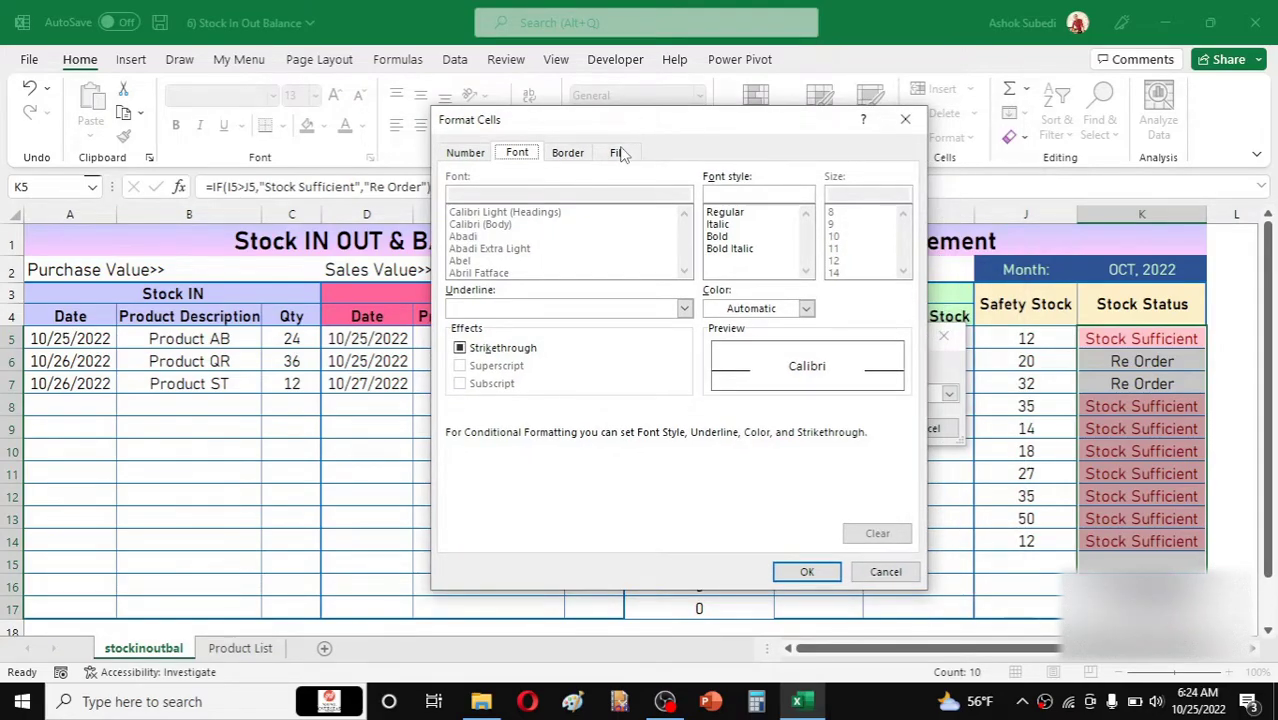
pyautogui.click(619, 152)
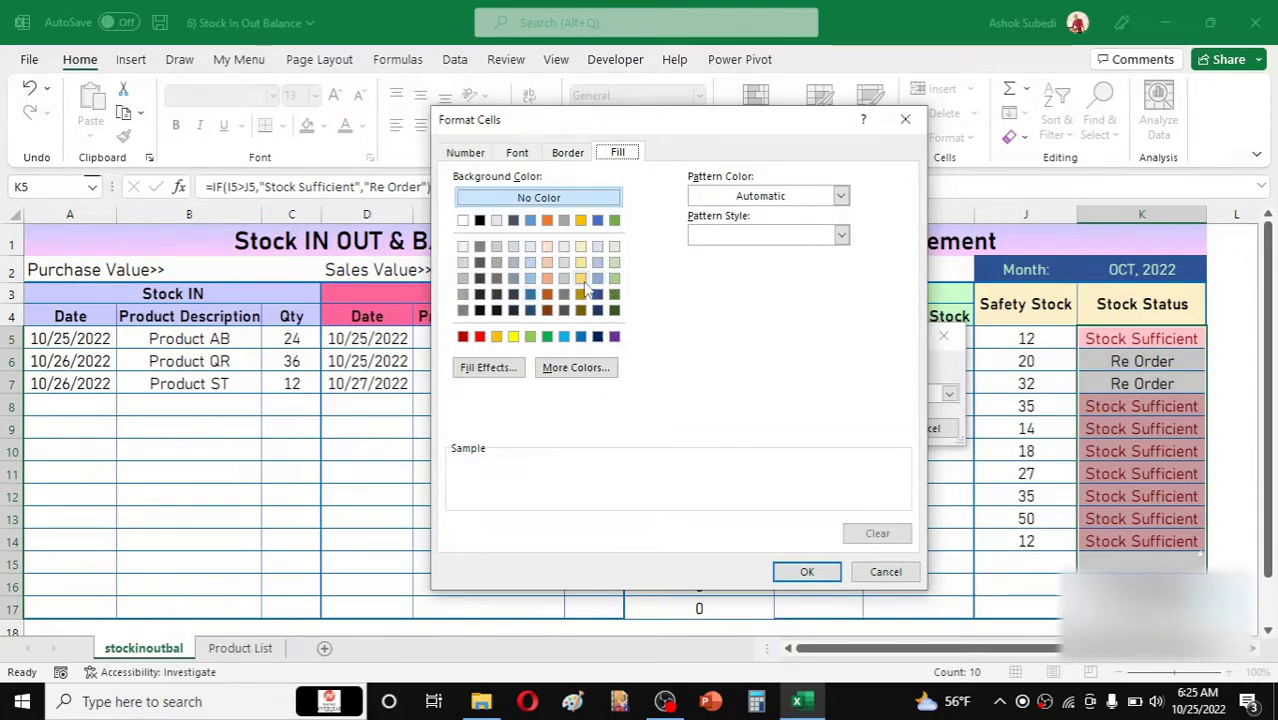
pyautogui.click(572, 369)
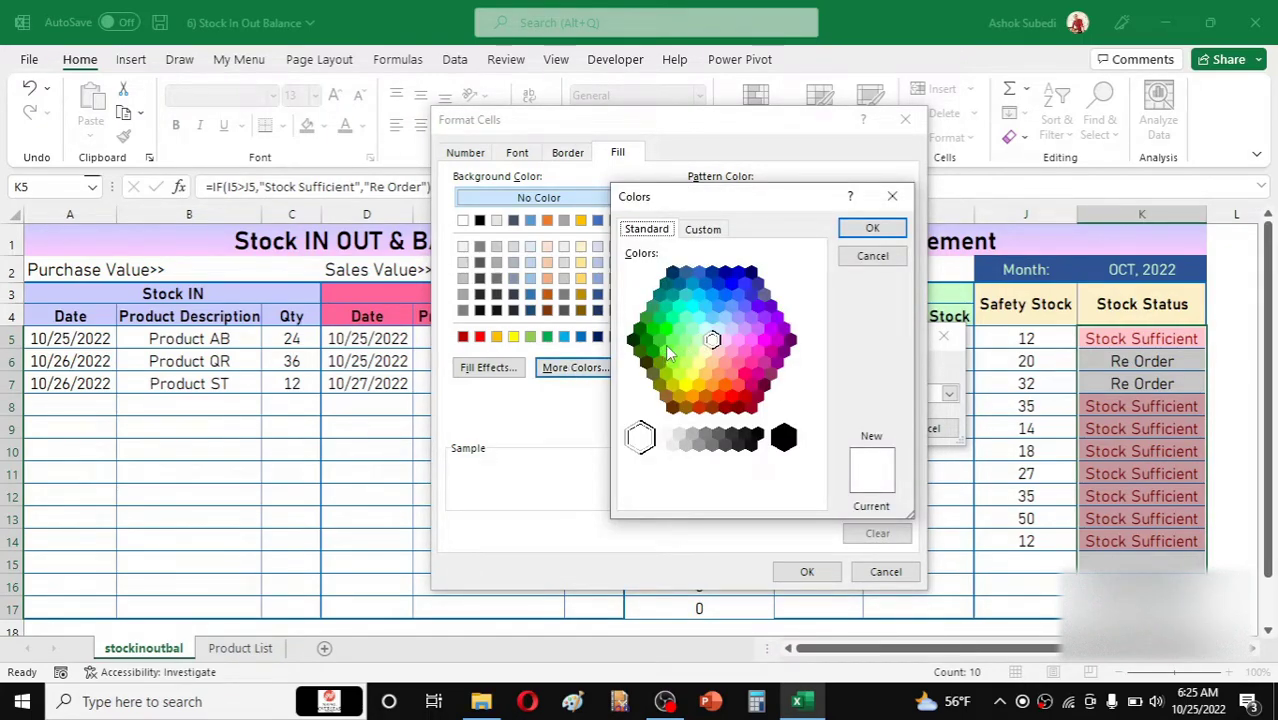
pyautogui.click(692, 329)
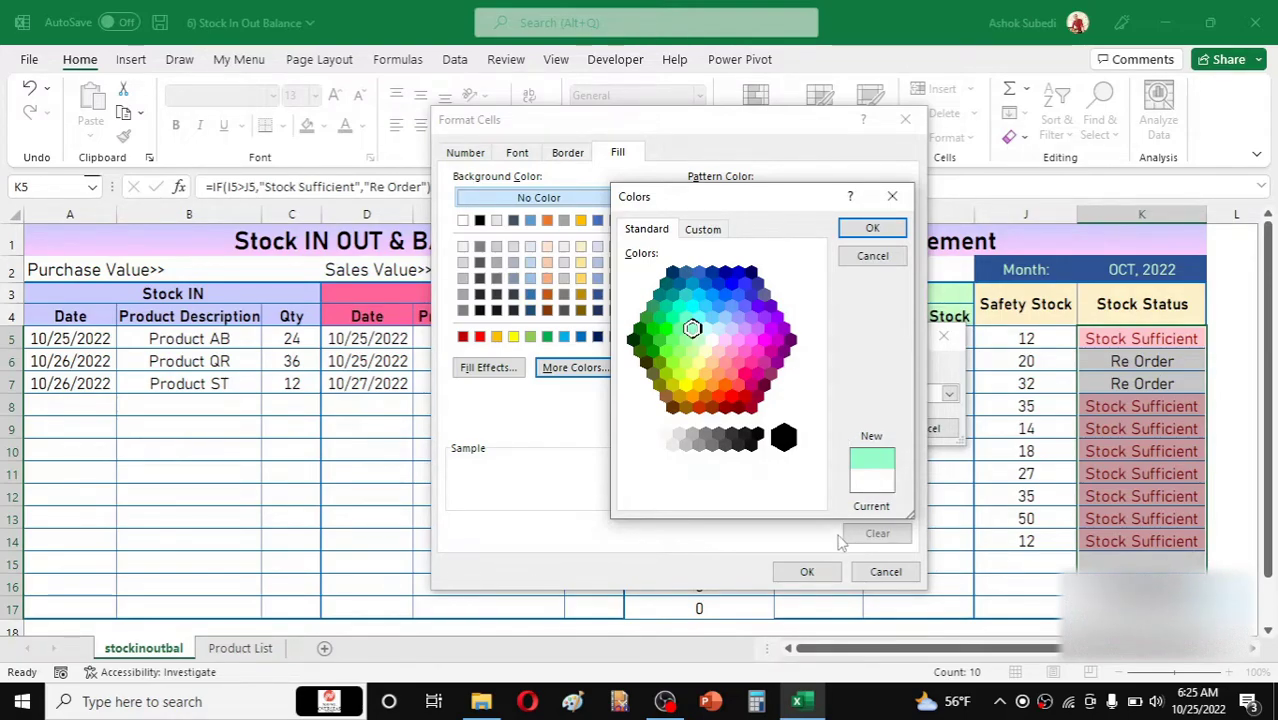
pyautogui.click(872, 228)
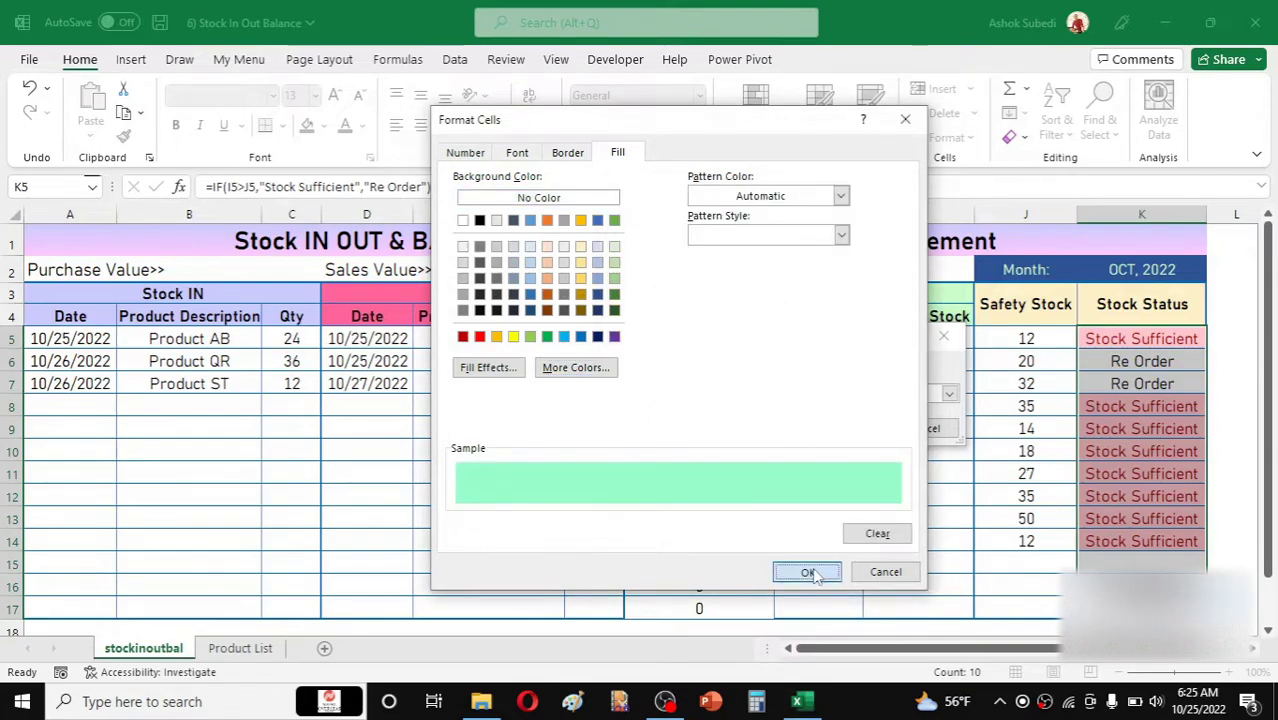
pyautogui.click(807, 571)
pyautogui.click(853, 432)
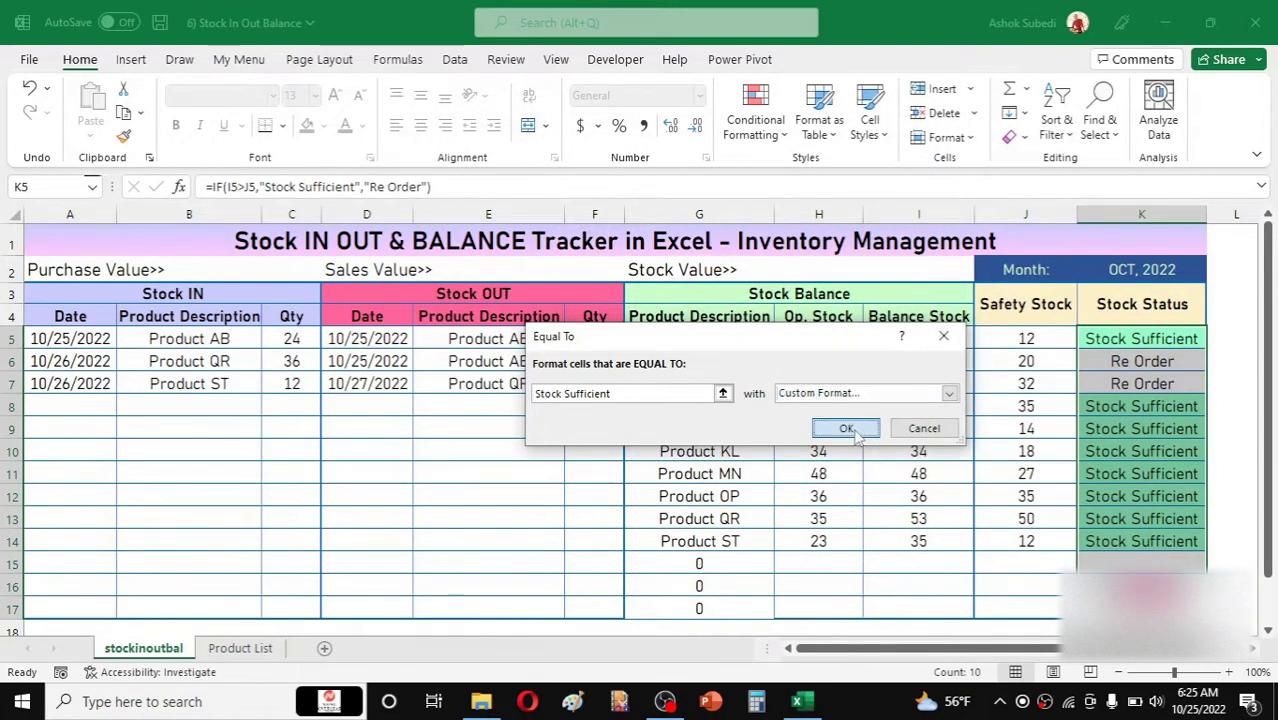
pyautogui.click(1127, 406)
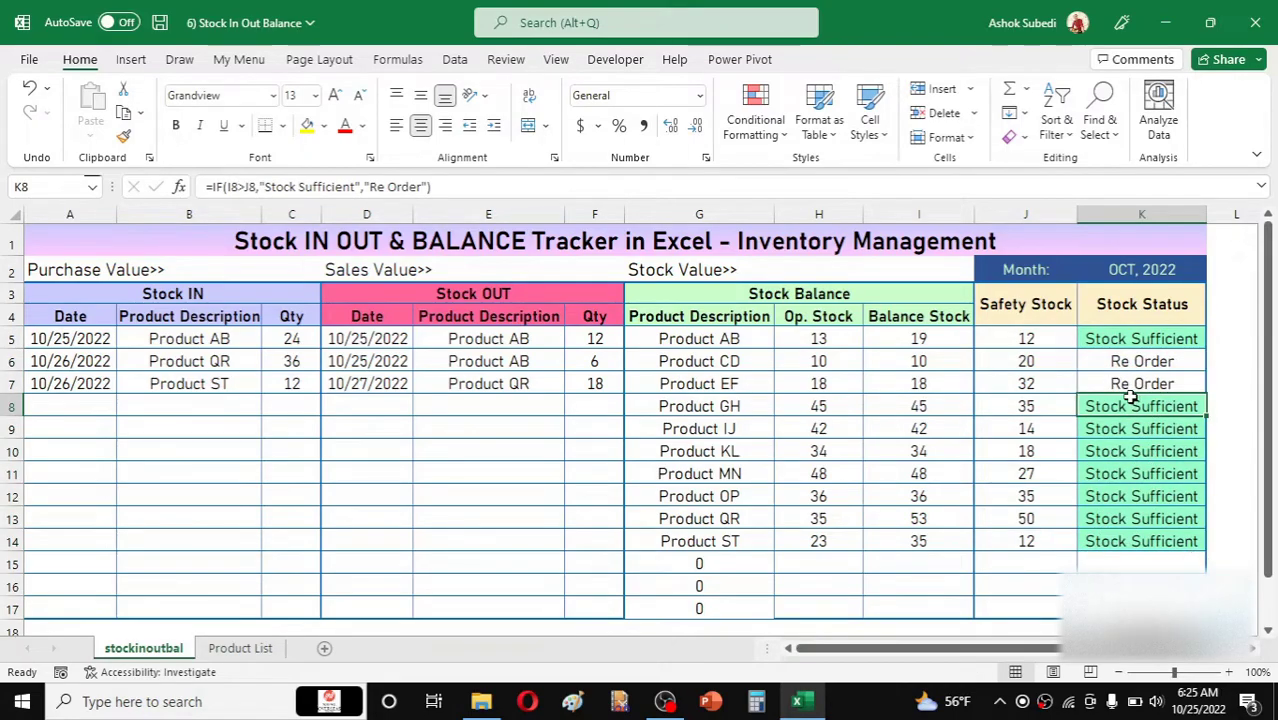
# Set up another Equal To highlight rule on K5:K14 for cells containing "Re Order"
pyautogui.moveTo(1138, 338); pyautogui.dragTo(1140, 363)
pyautogui.moveTo(1140, 440); pyautogui.dragTo(1140, 545)
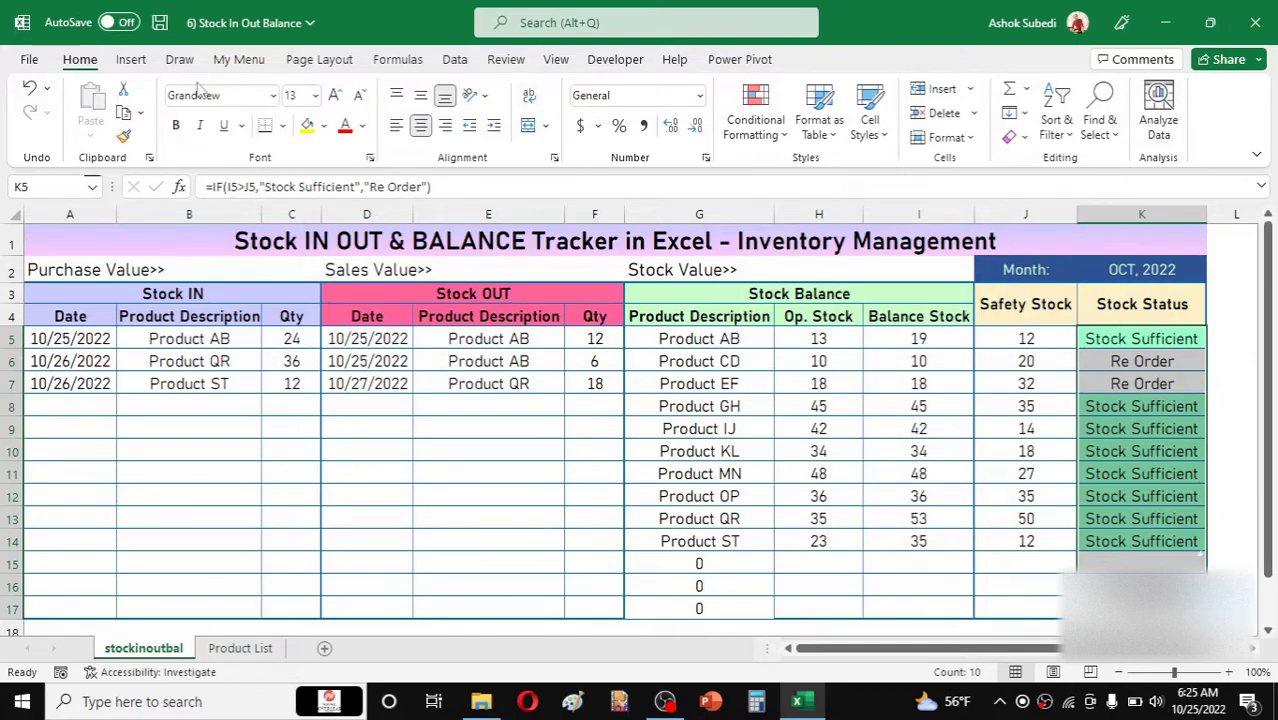
pyautogui.click(756, 125)
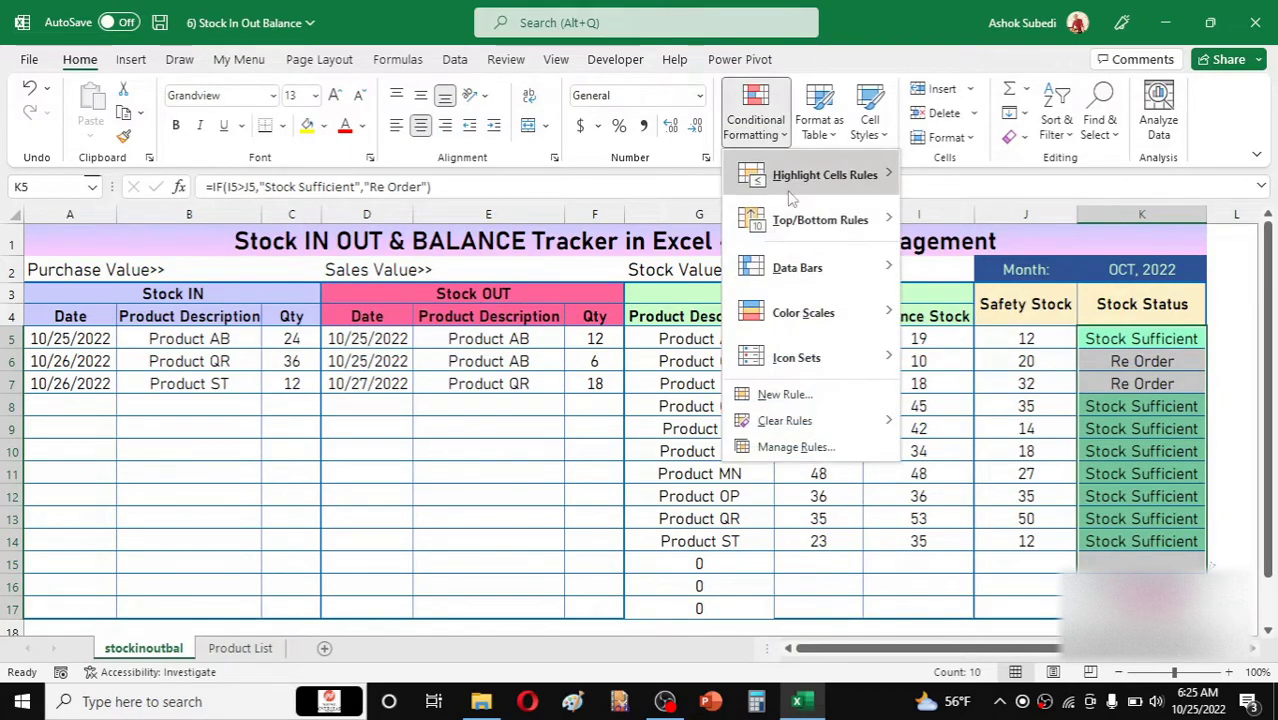
pyautogui.moveTo(801, 195)
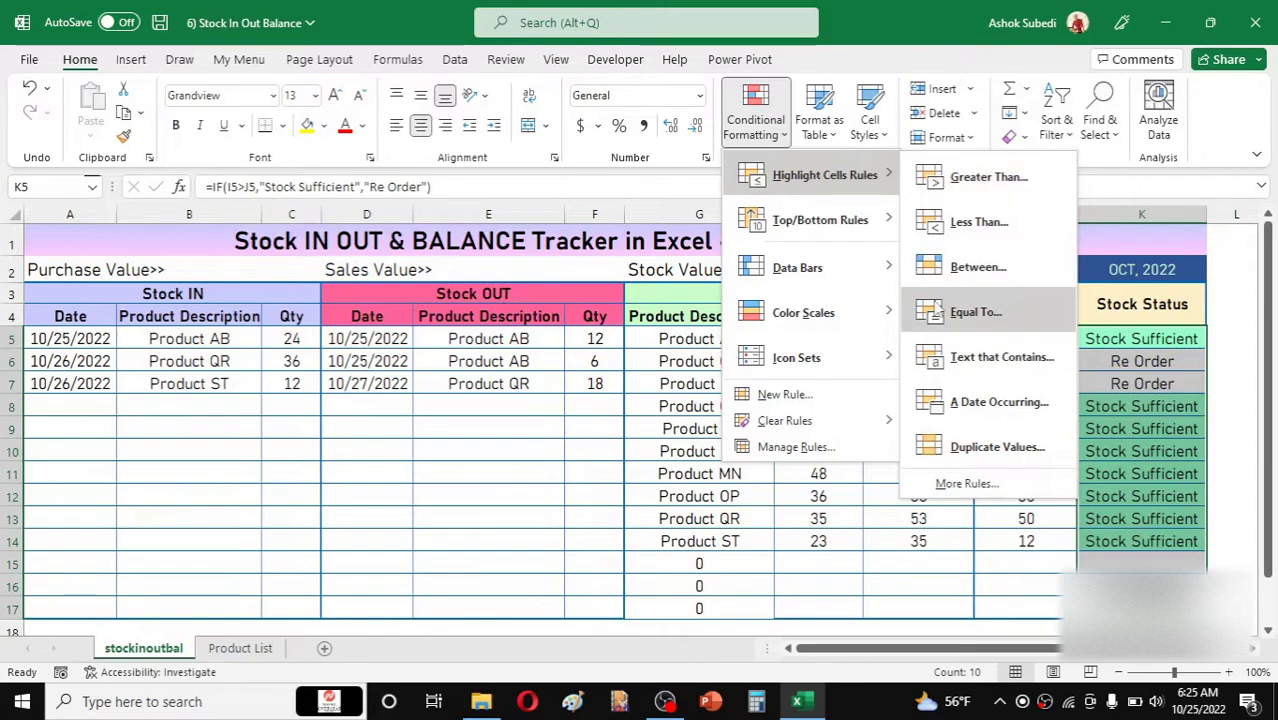
pyautogui.click(976, 313)
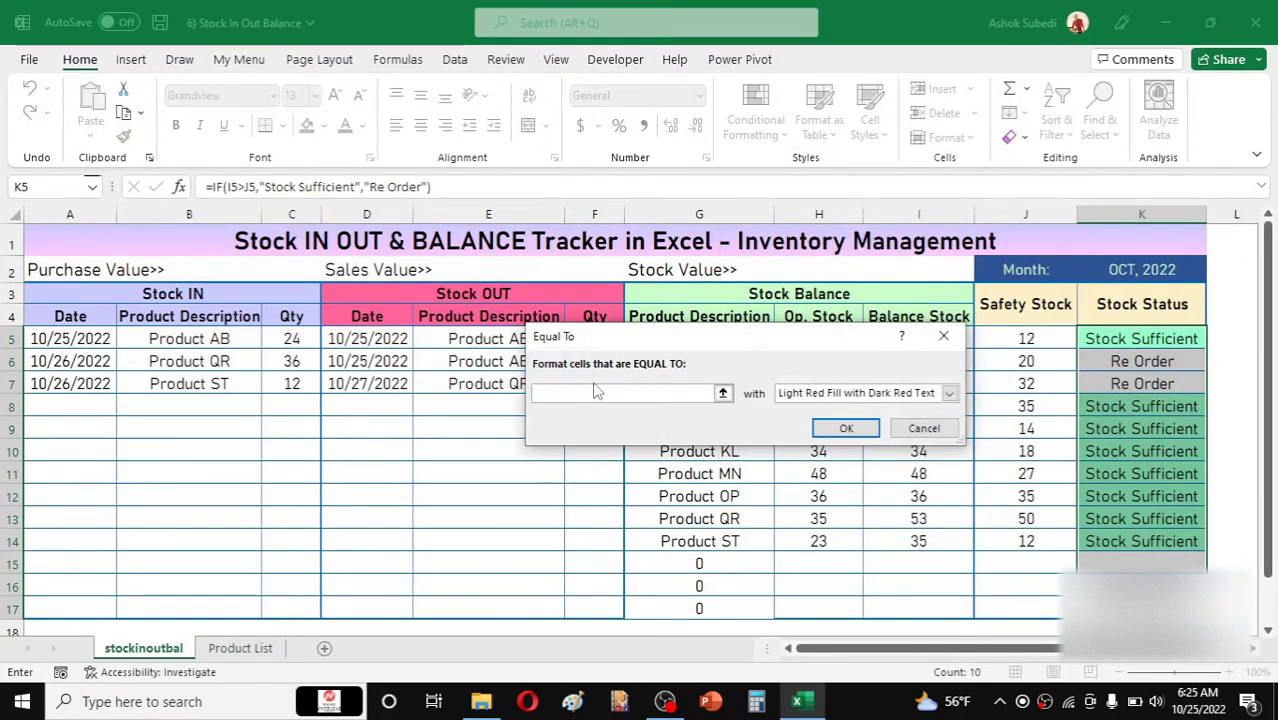
pyautogui.write('Re ')
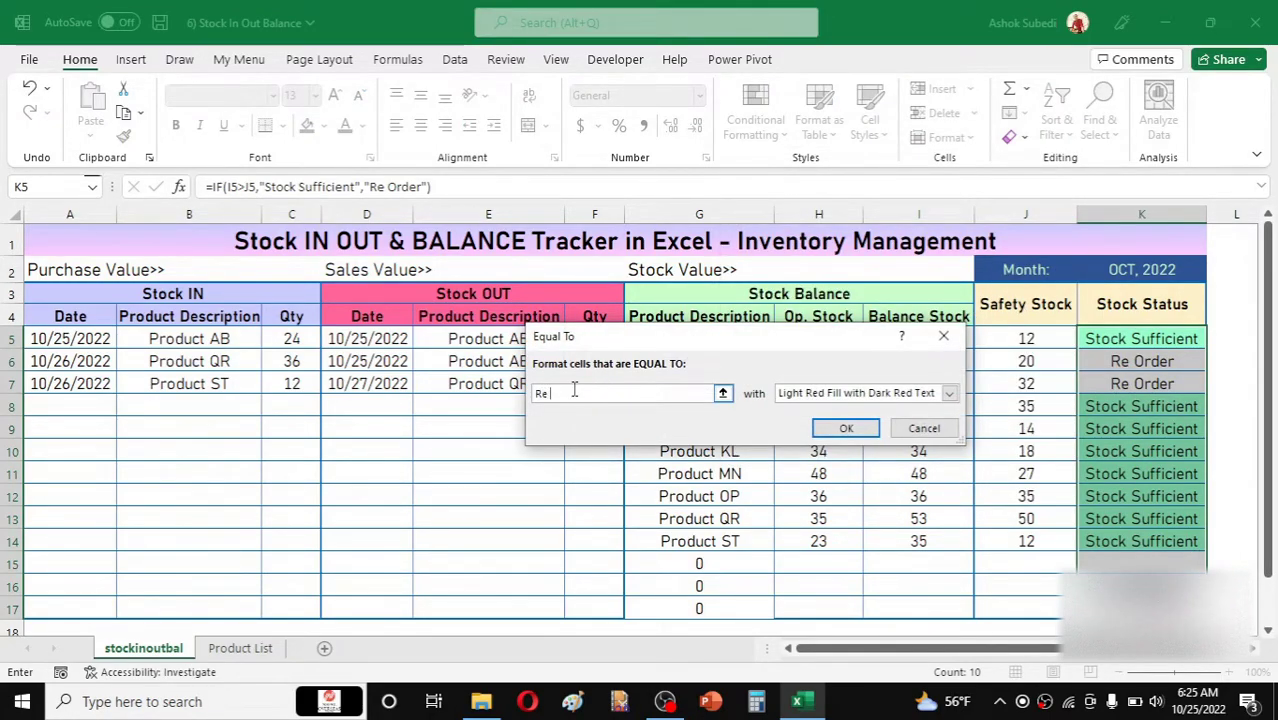
pyautogui.write('Order')
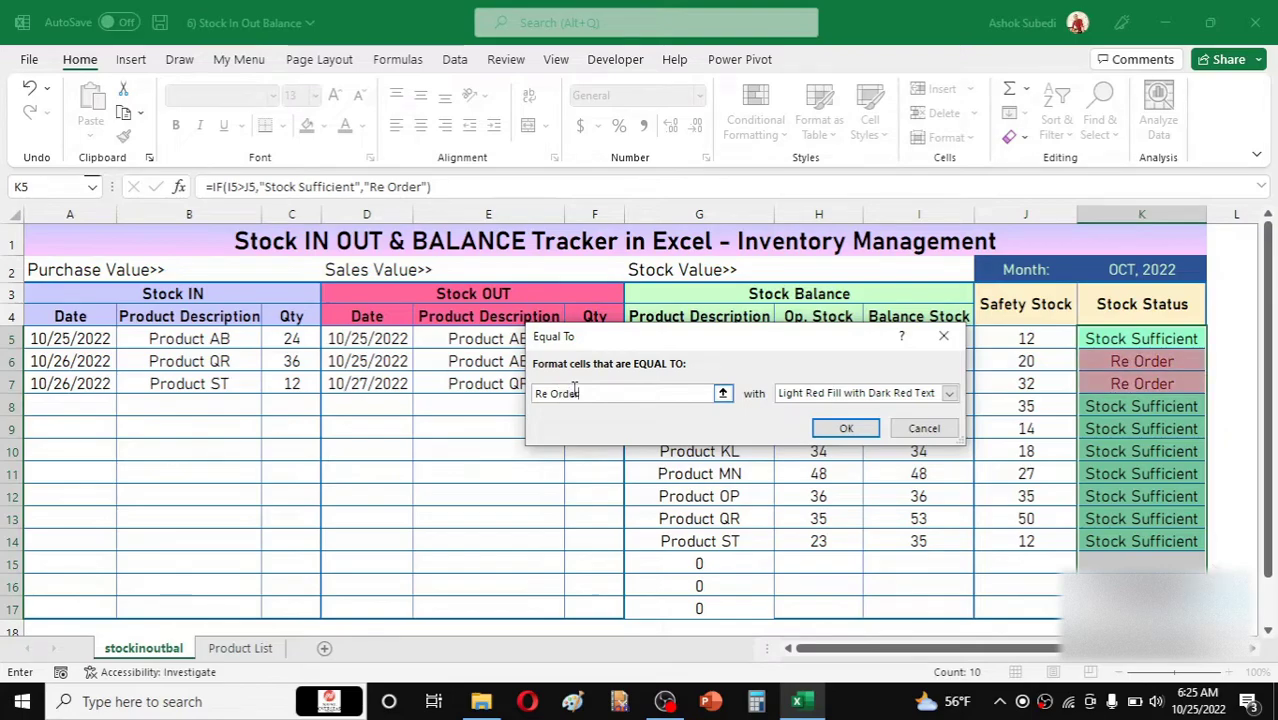
# Give the "Re Order" highlight rule a custom format with a light salmon red fill and apply the rule
pyautogui.click(947, 395)
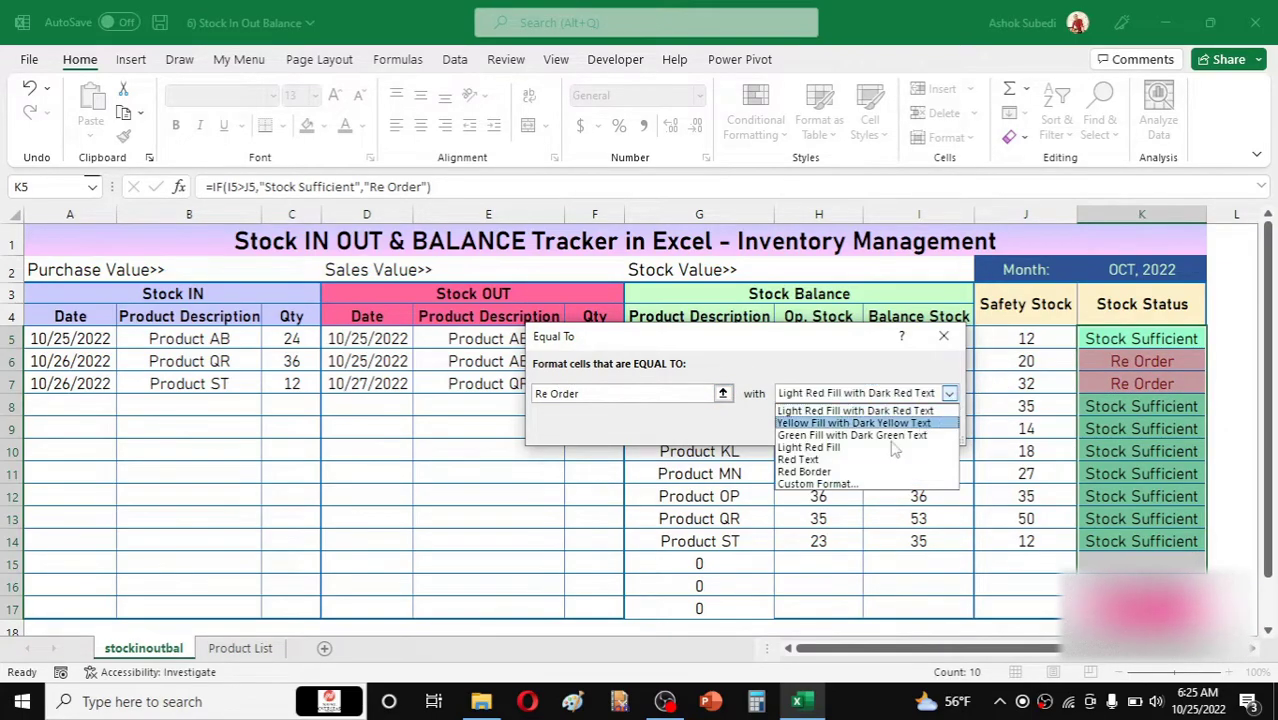
pyautogui.click(818, 484)
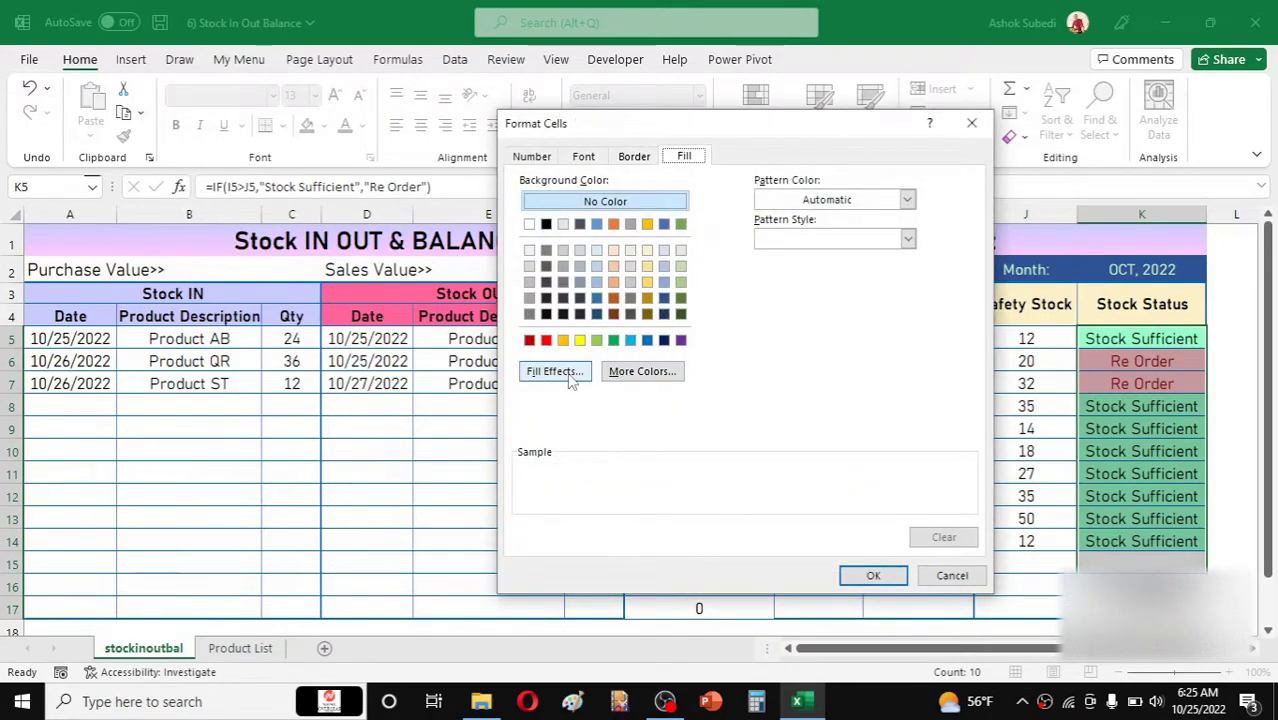
pyautogui.click(630, 372)
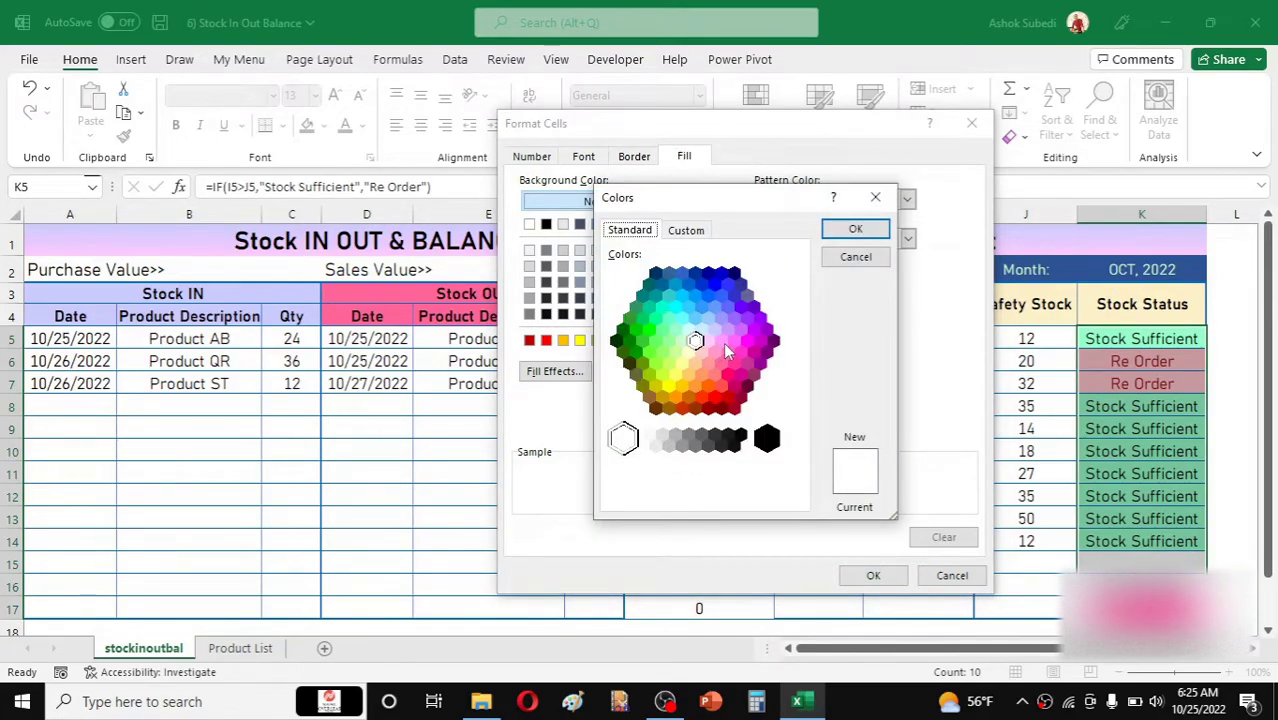
pyautogui.click(721, 342)
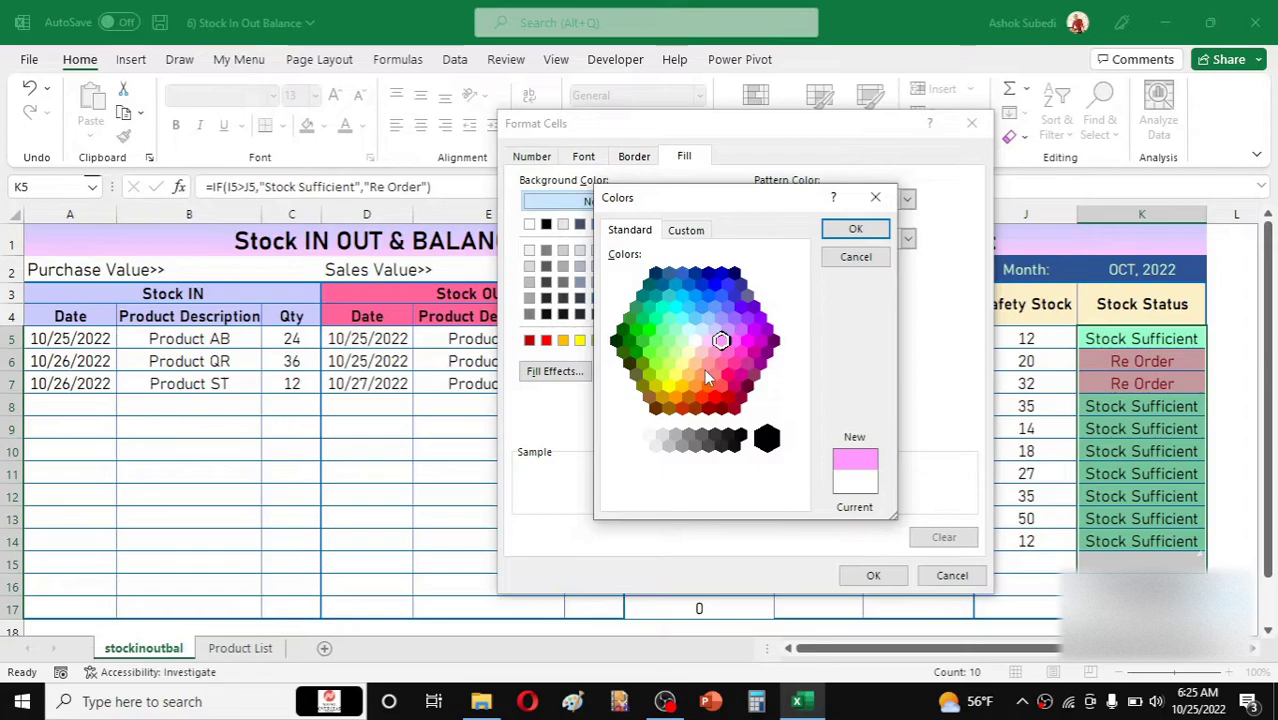
pyautogui.click(702, 373)
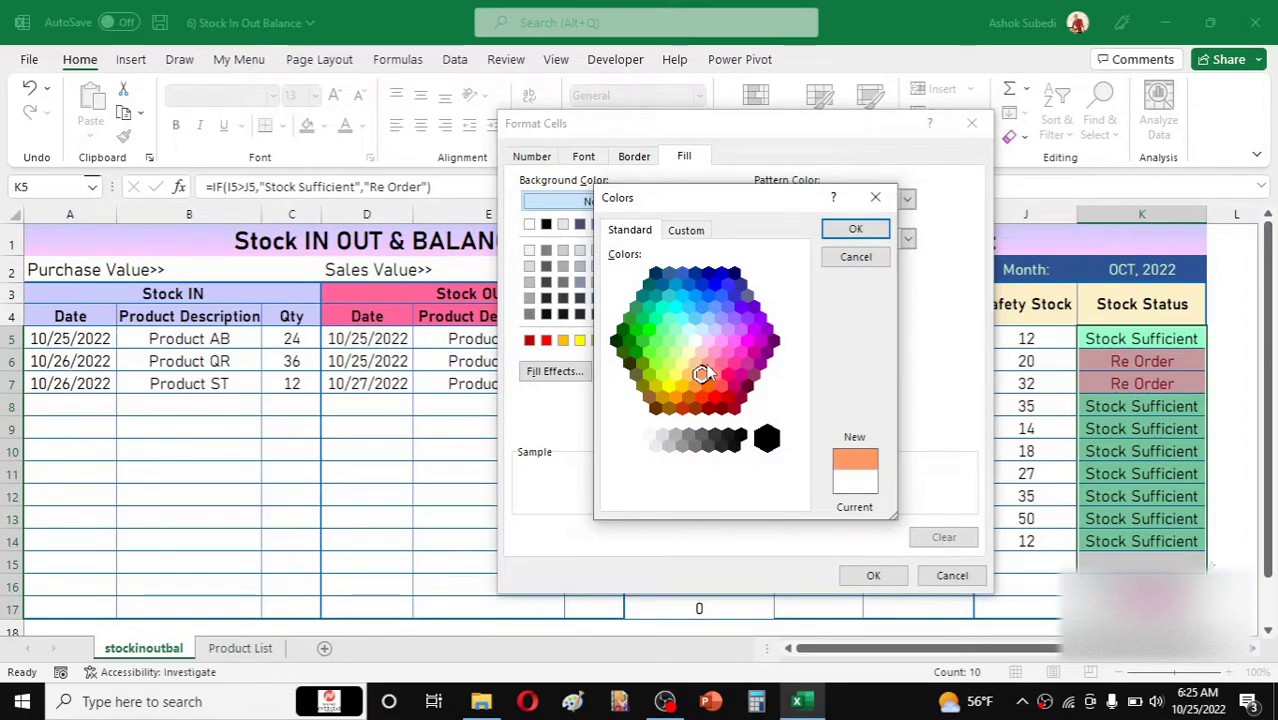
pyautogui.click(707, 363)
pyautogui.click(855, 229)
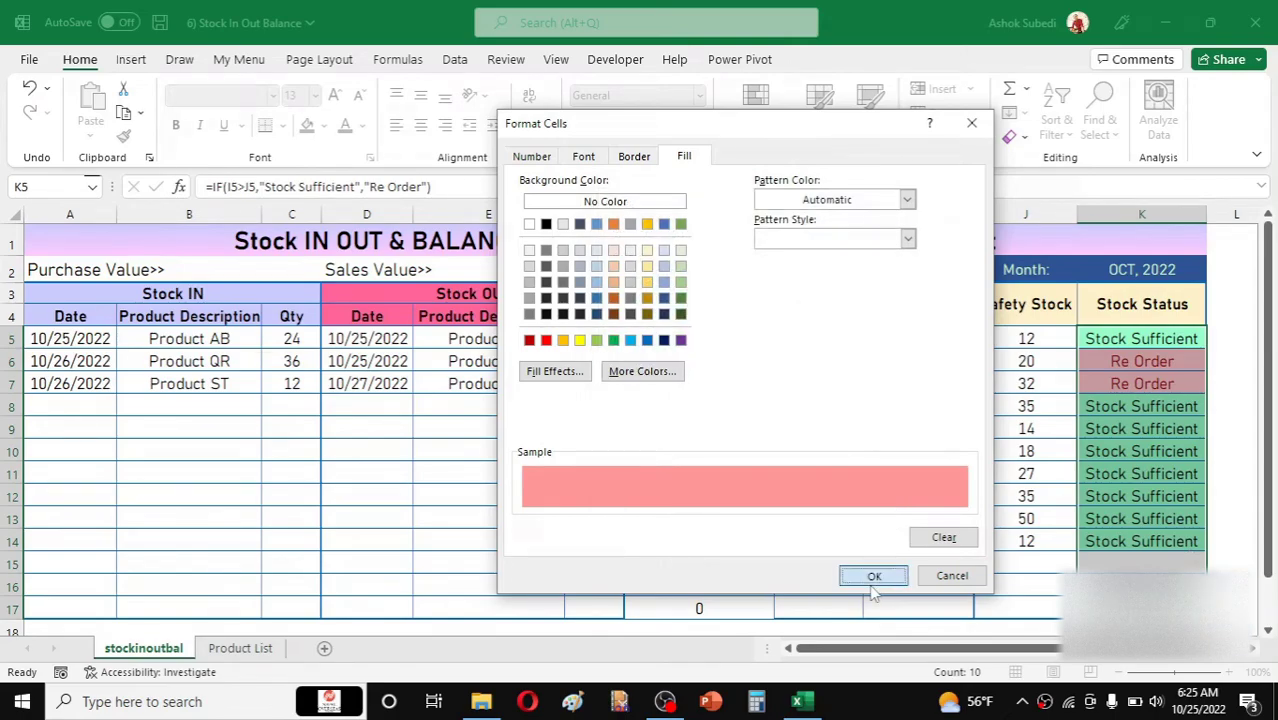
pyautogui.click(874, 580)
pyautogui.click(846, 429)
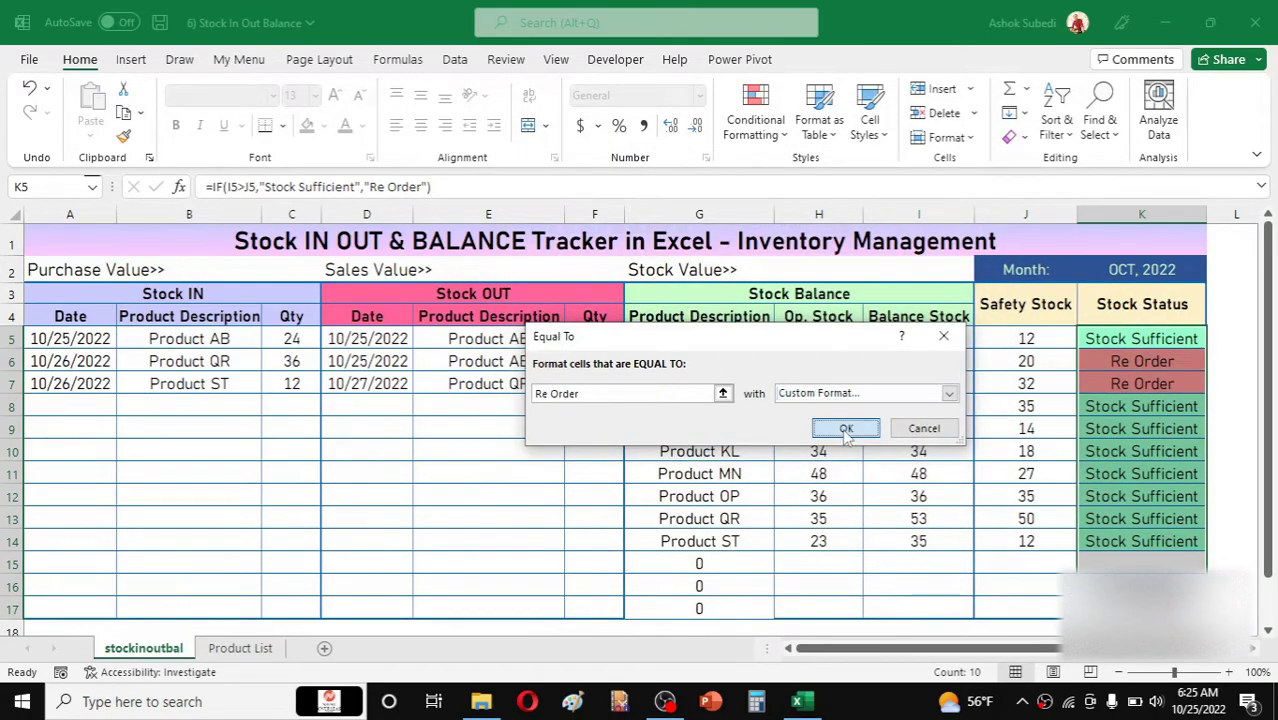
pyautogui.click(1100, 452)
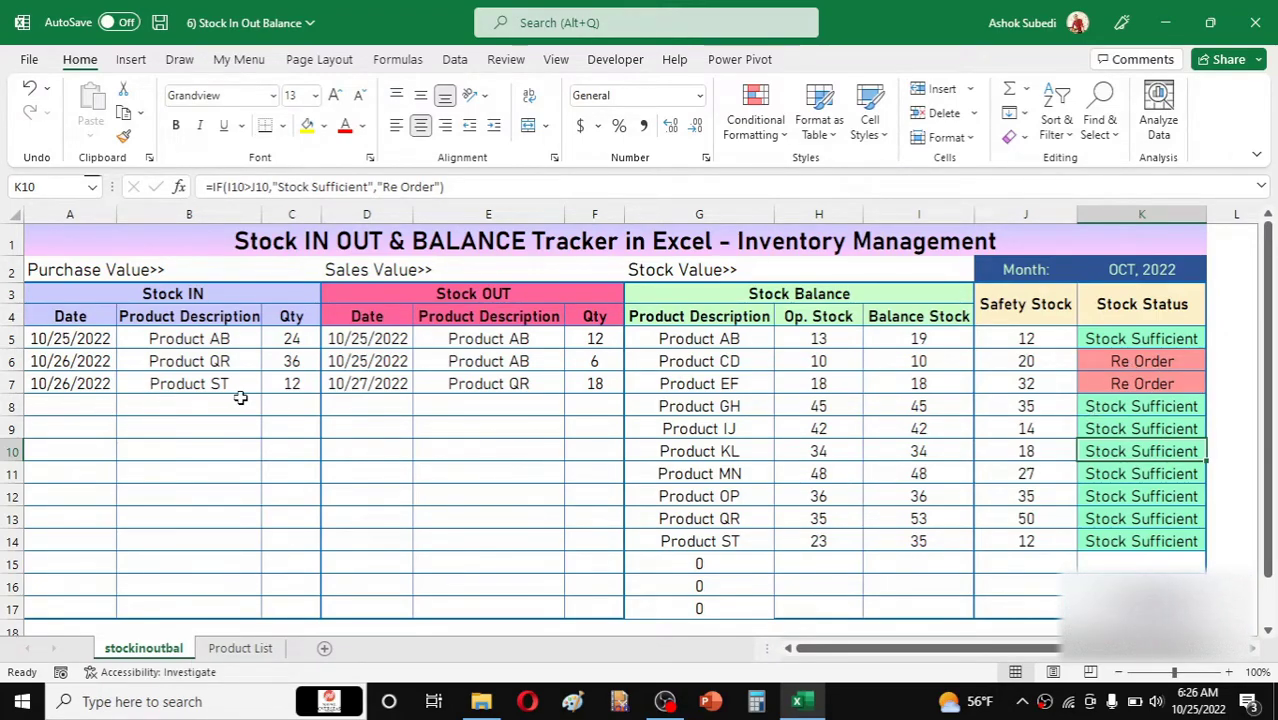
# Enter the date 10/28 in D8 to start a new Stock OUT entry
pyautogui.click(901, 337)
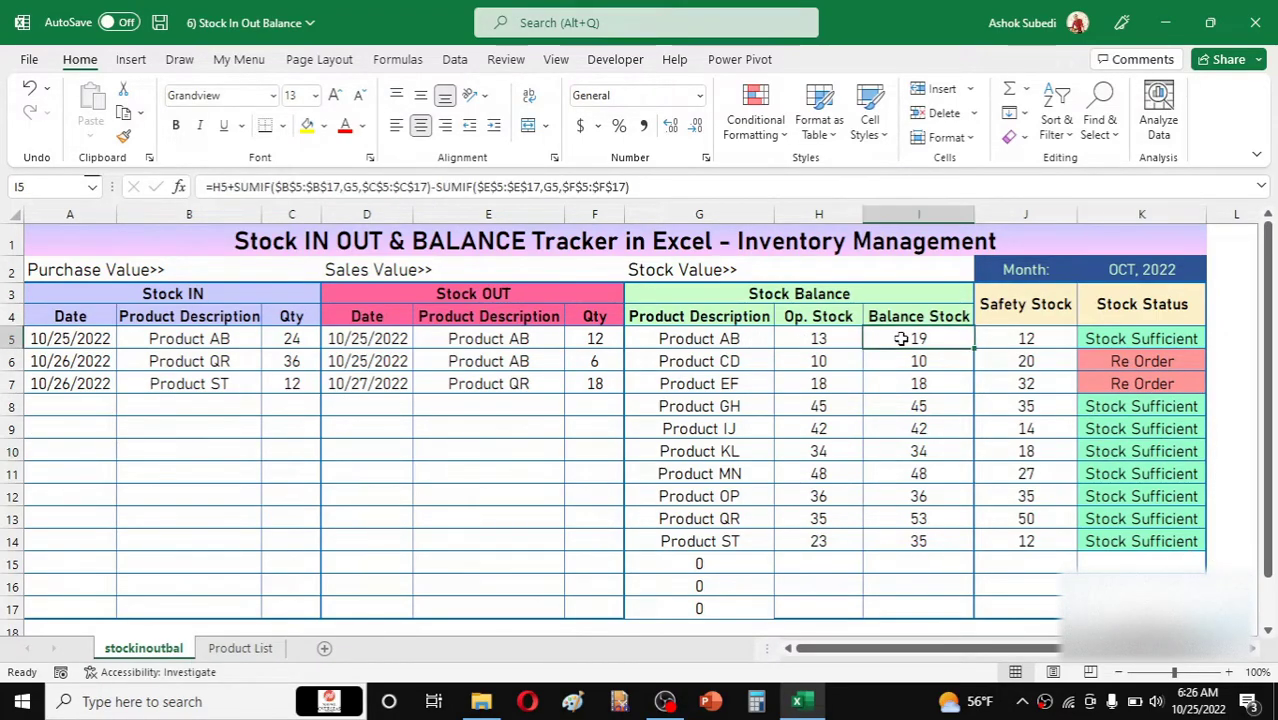
pyautogui.click(819, 338)
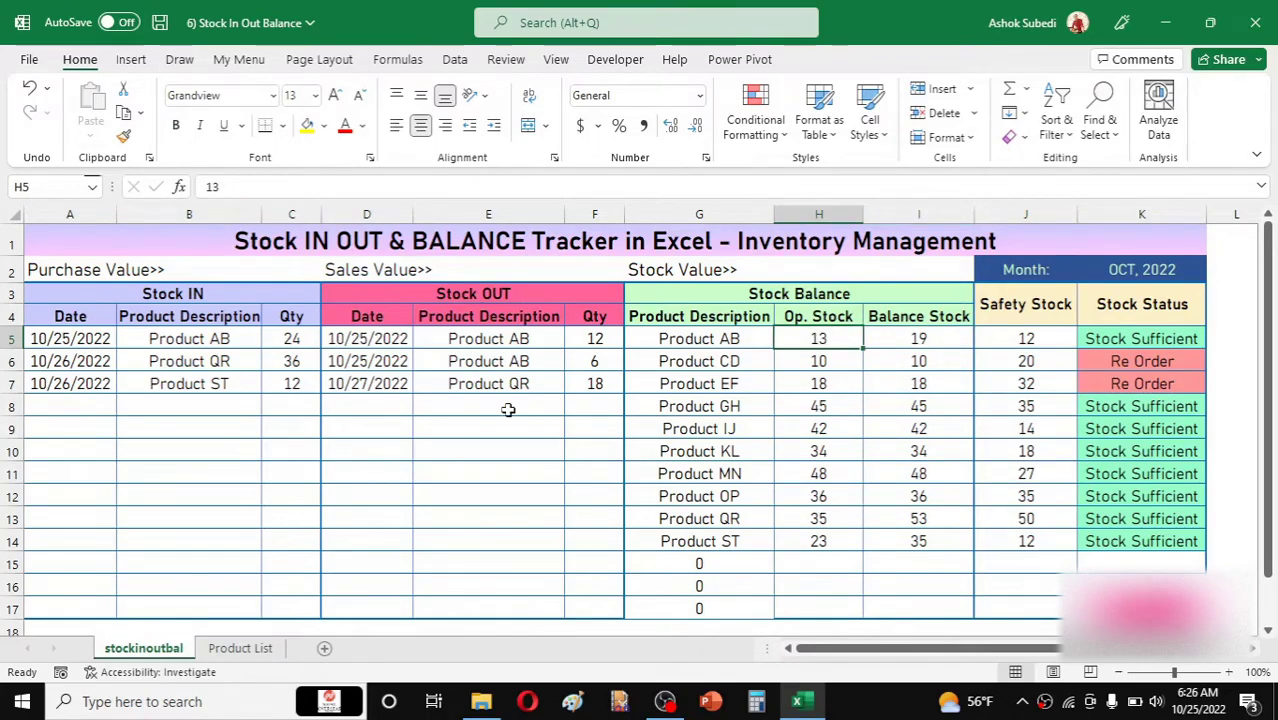
pyautogui.click(368, 400)
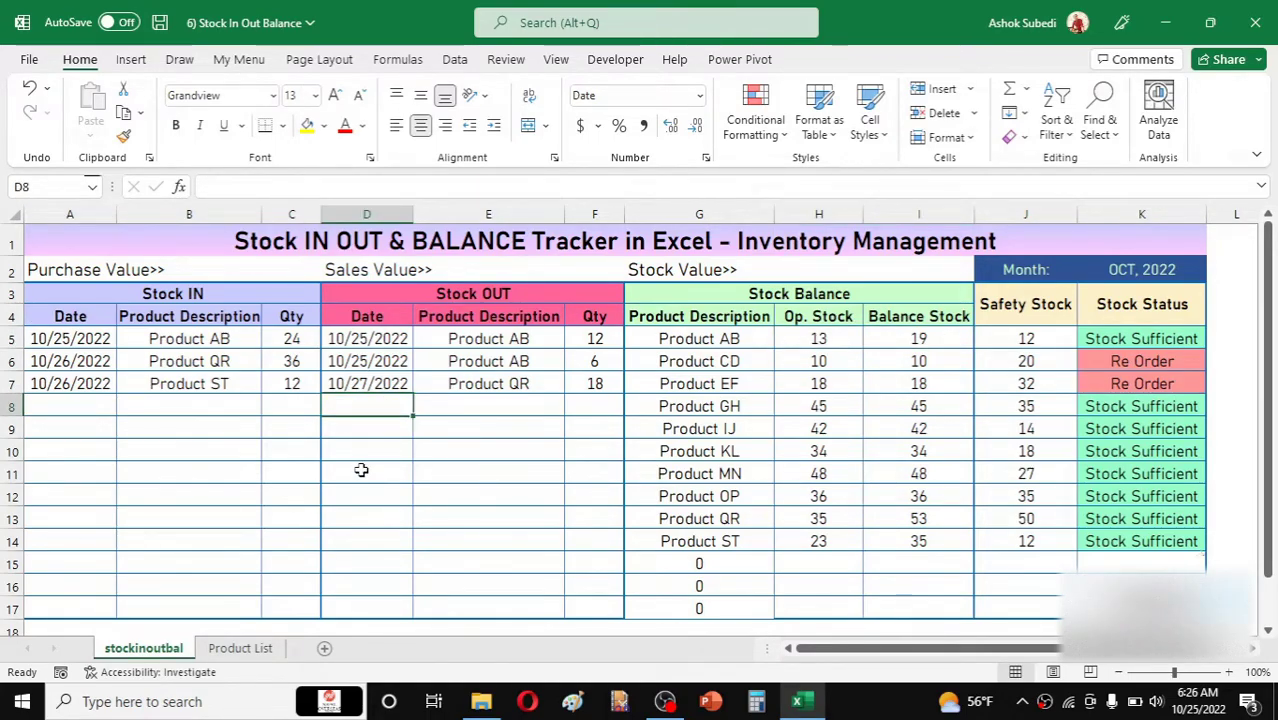
pyautogui.write('10/2')
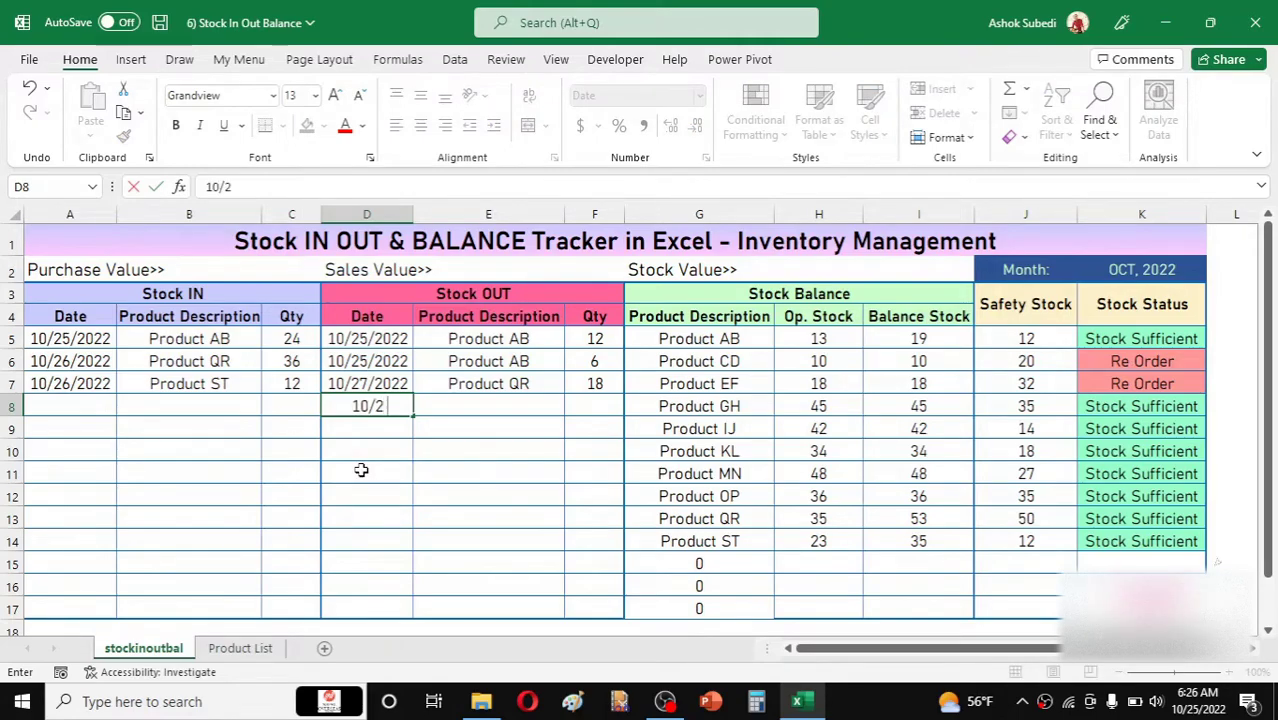
pyautogui.write('8')
pyautogui.press('Return')
# Choose Product AB in E8 and enter a quantity of 12 in F8 for the new Stock OUT entry
pyautogui.click(491, 404)
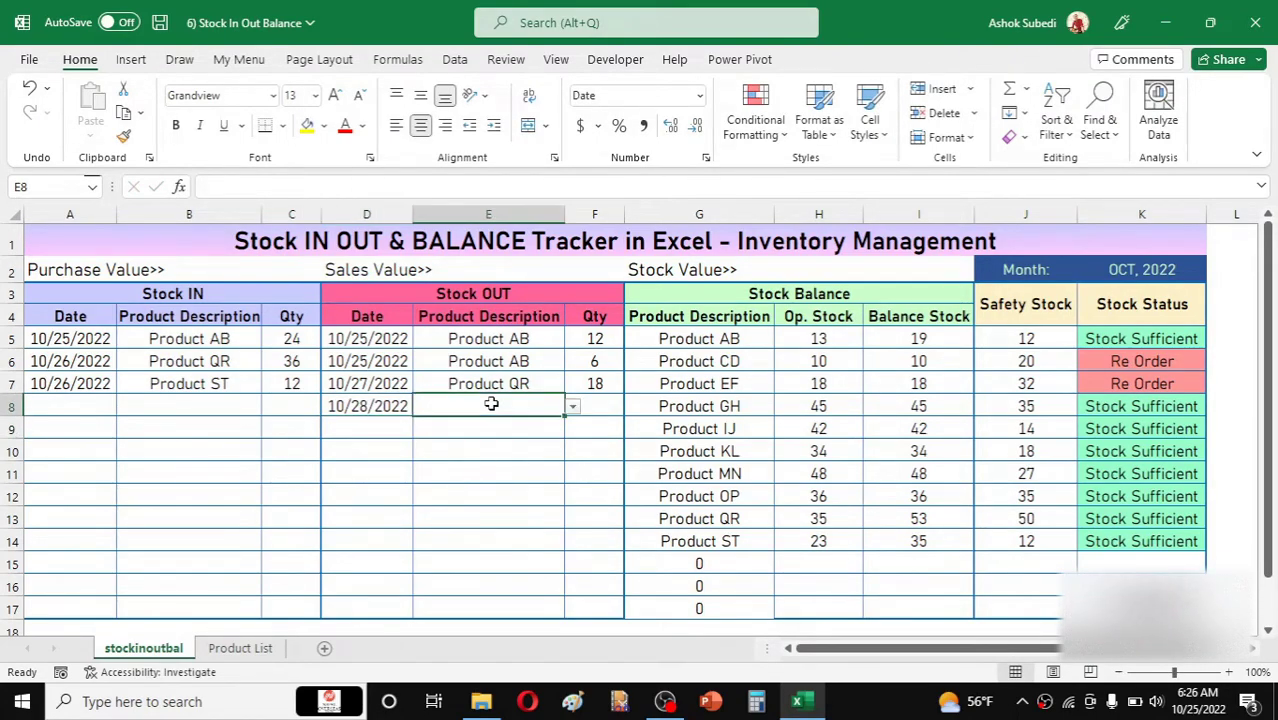
pyautogui.click(572, 407)
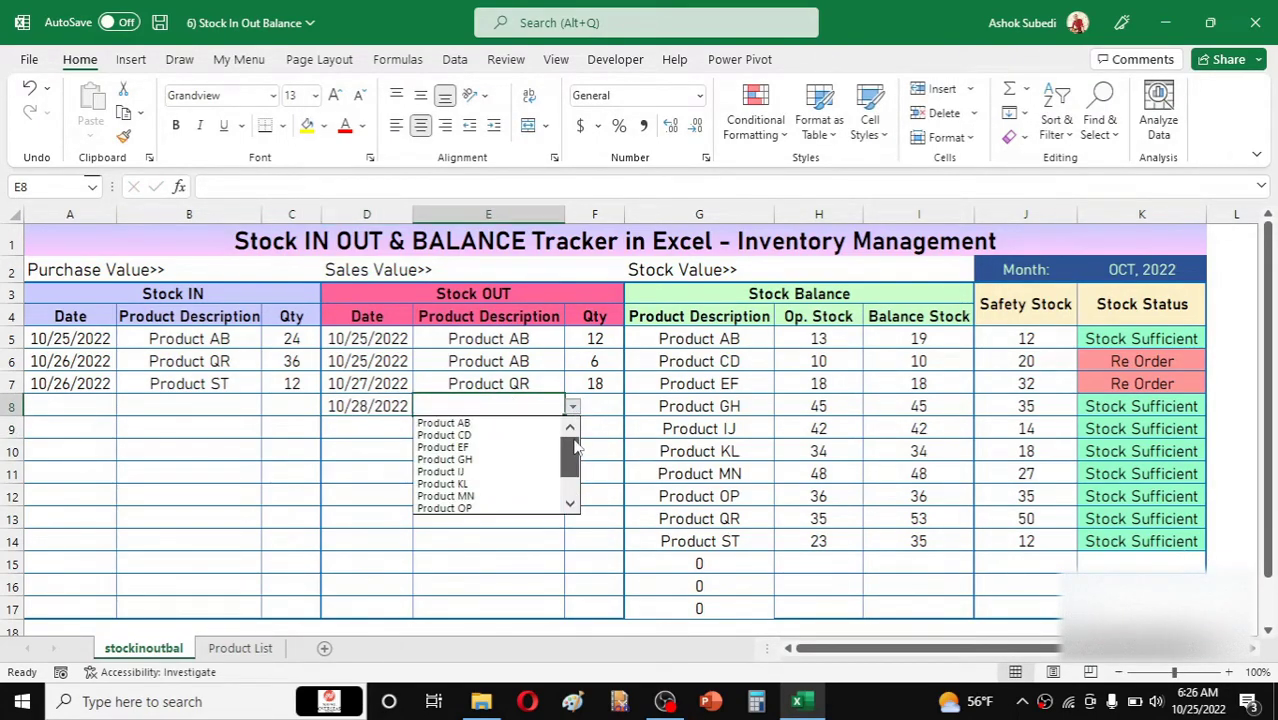
pyautogui.click(481, 424)
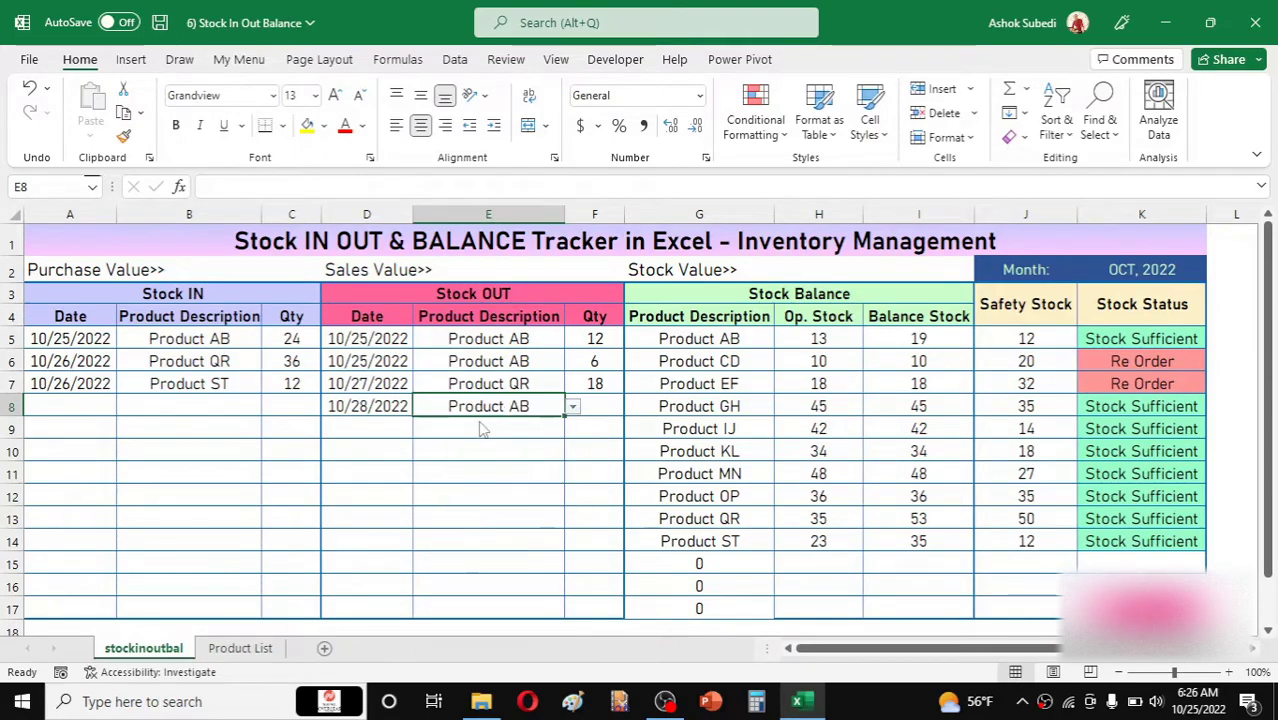
pyautogui.click(603, 403)
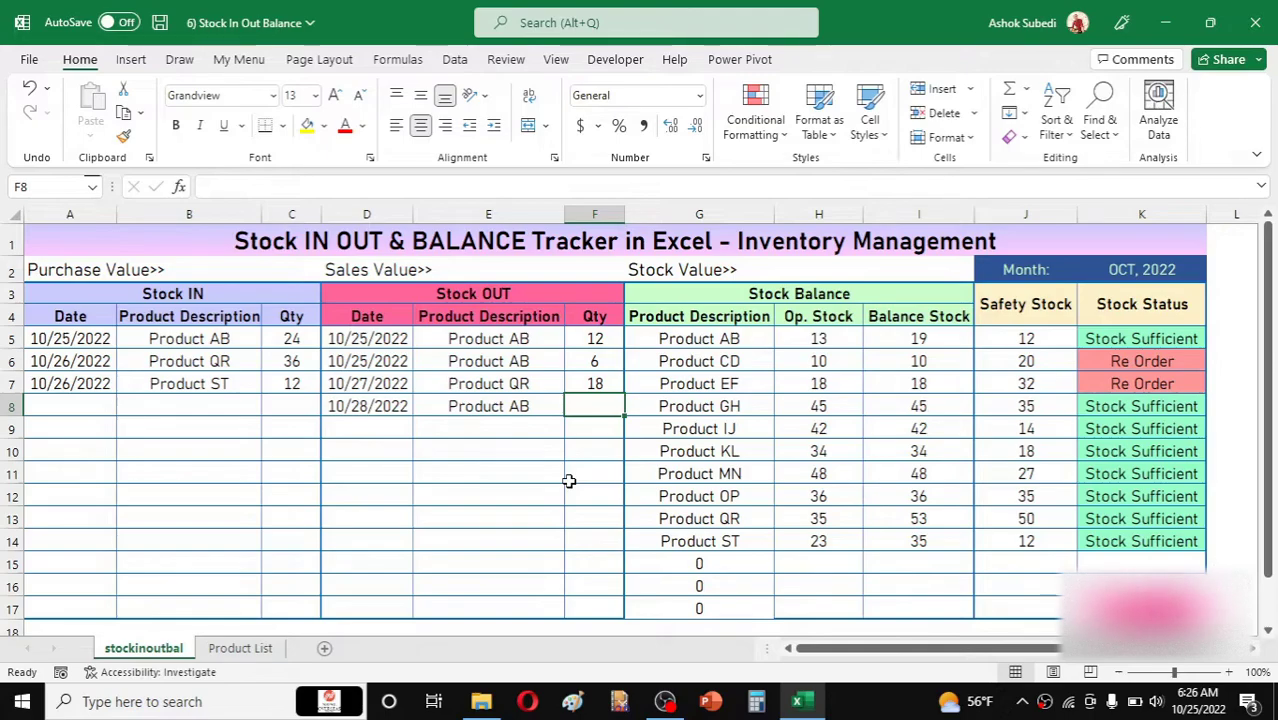
pyautogui.write('12')
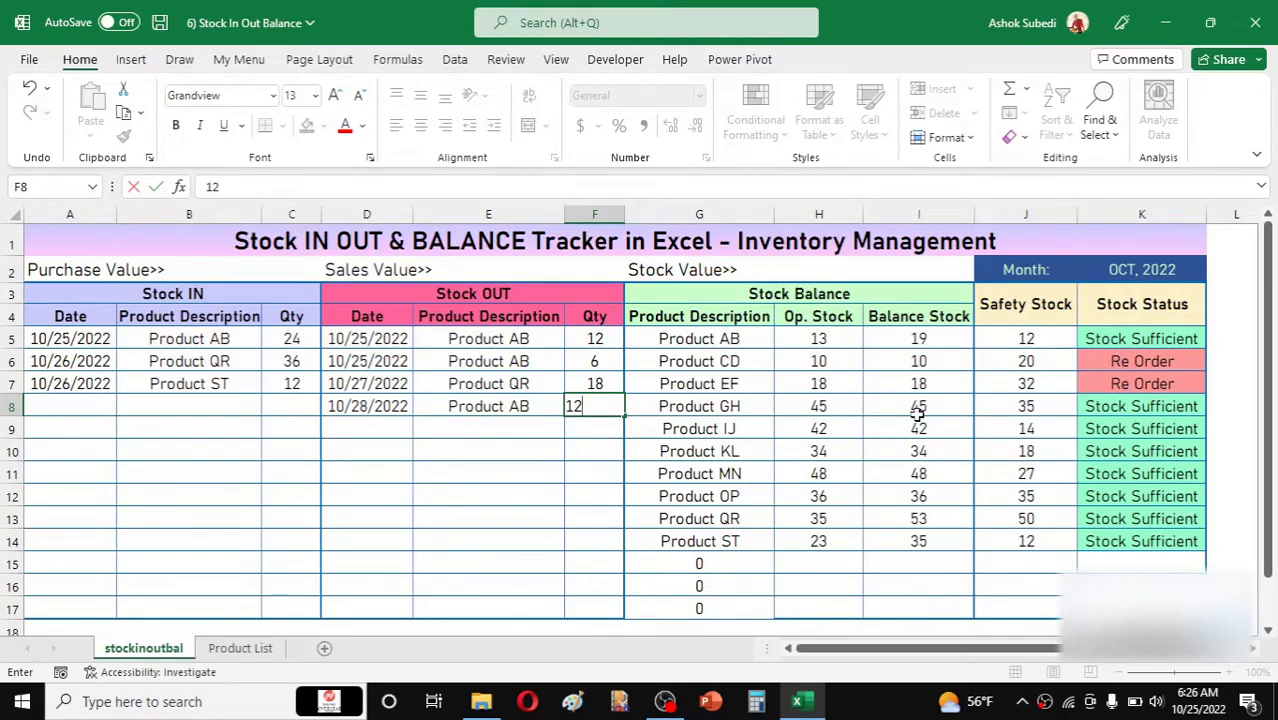
pyautogui.press('Return')
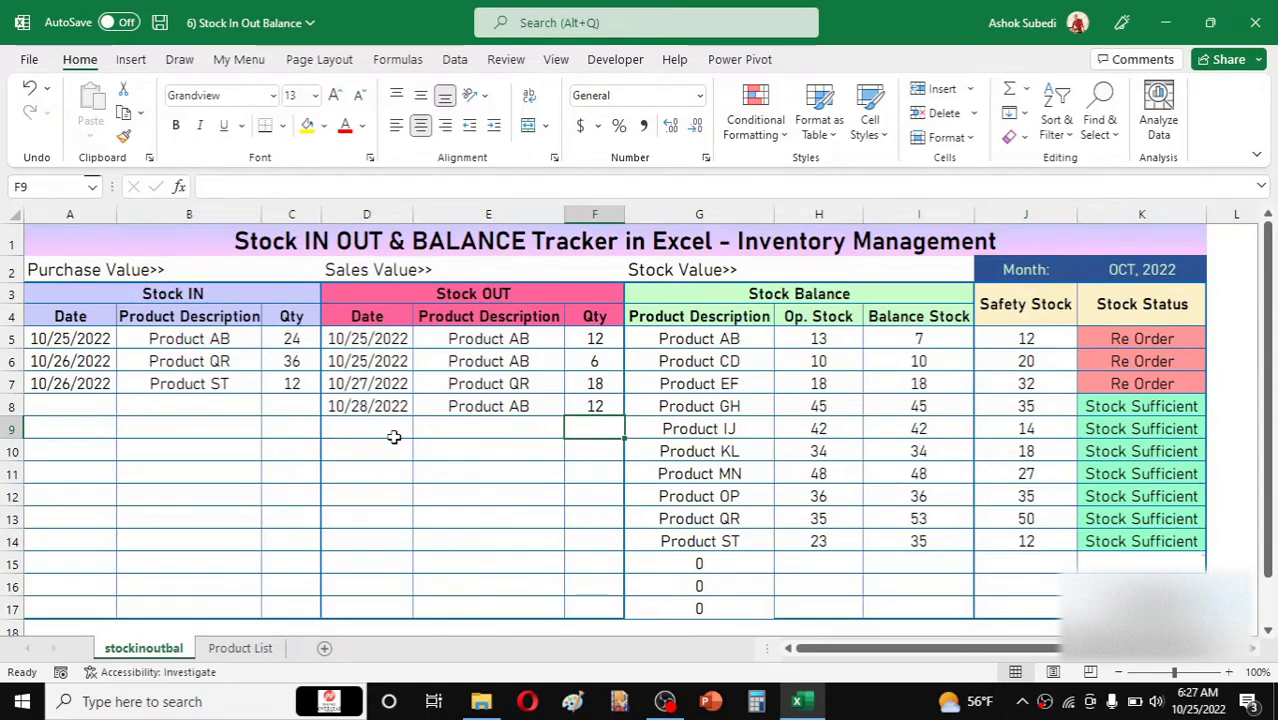
# Enter the date 10/27 in A8 to start a new Stock IN entry
pyautogui.click(88, 404)
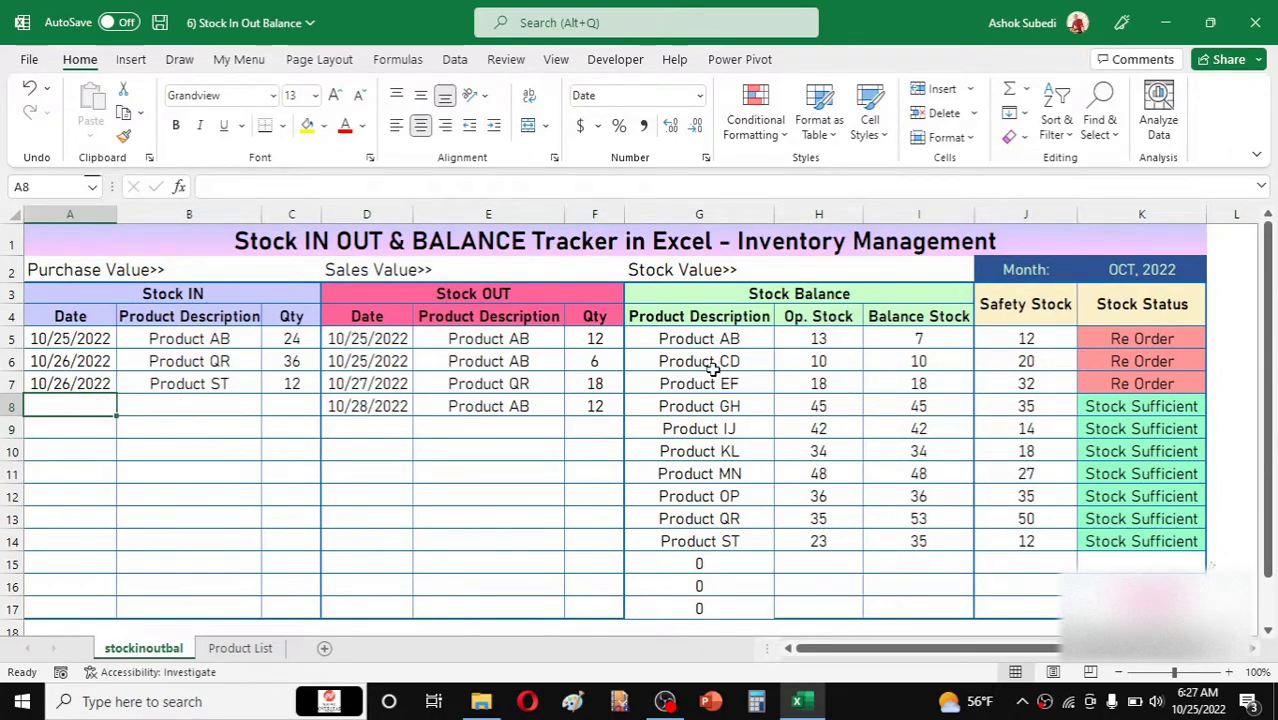
pyautogui.write('10/27')
pyautogui.press('Return')
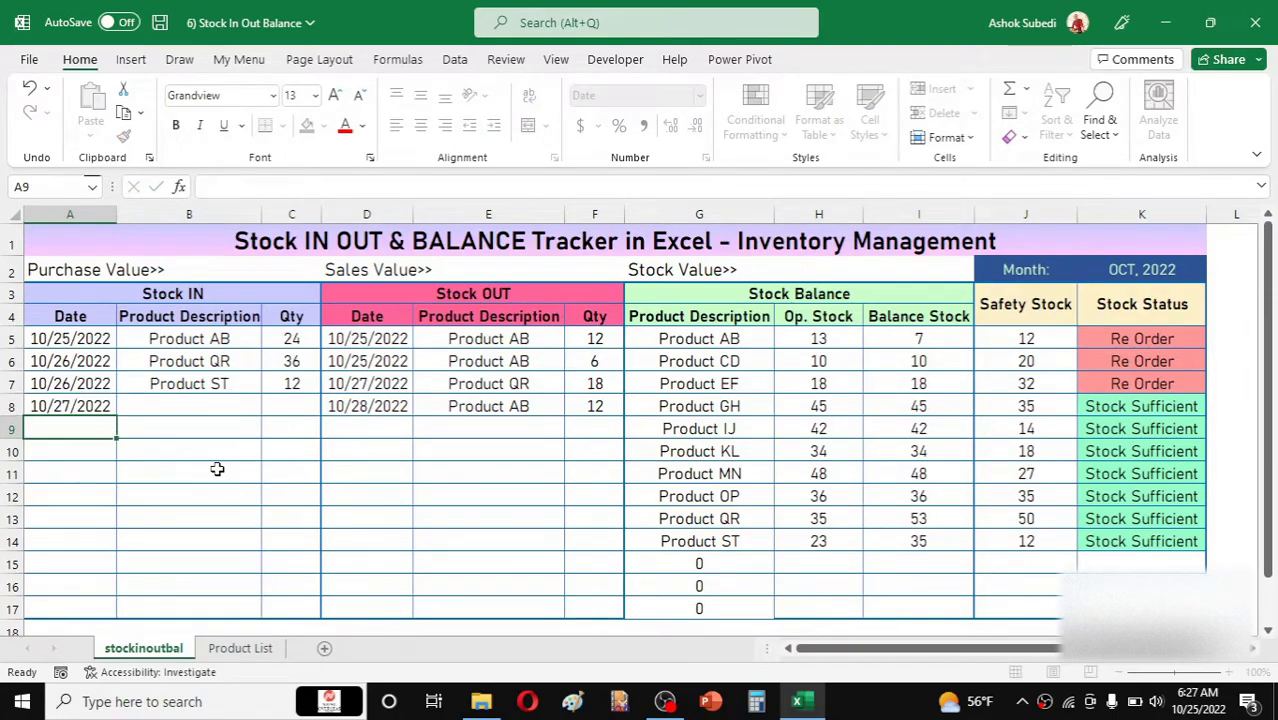
# Choose Product AB in B8 and enter a quantity of 20 in C8 for the new Stock IN entry
pyautogui.click(204, 413)
pyautogui.click(269, 406)
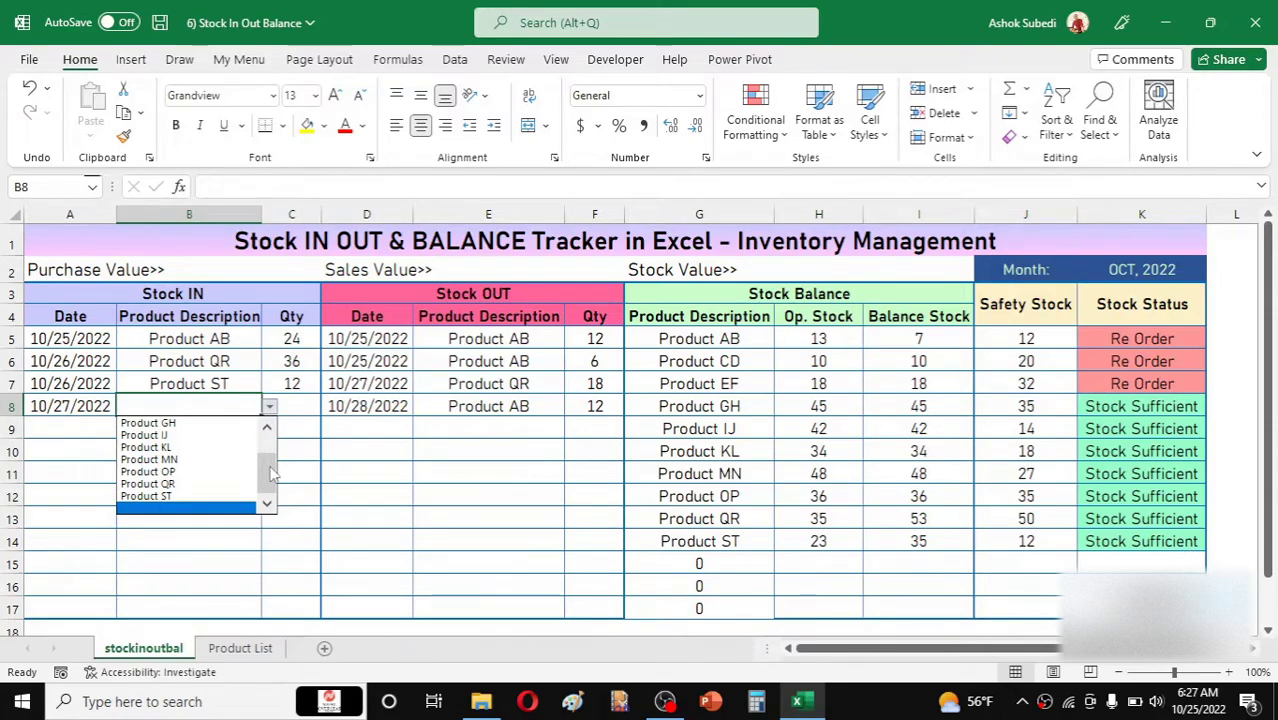
pyautogui.moveTo(273, 474); pyautogui.dragTo(272, 438)
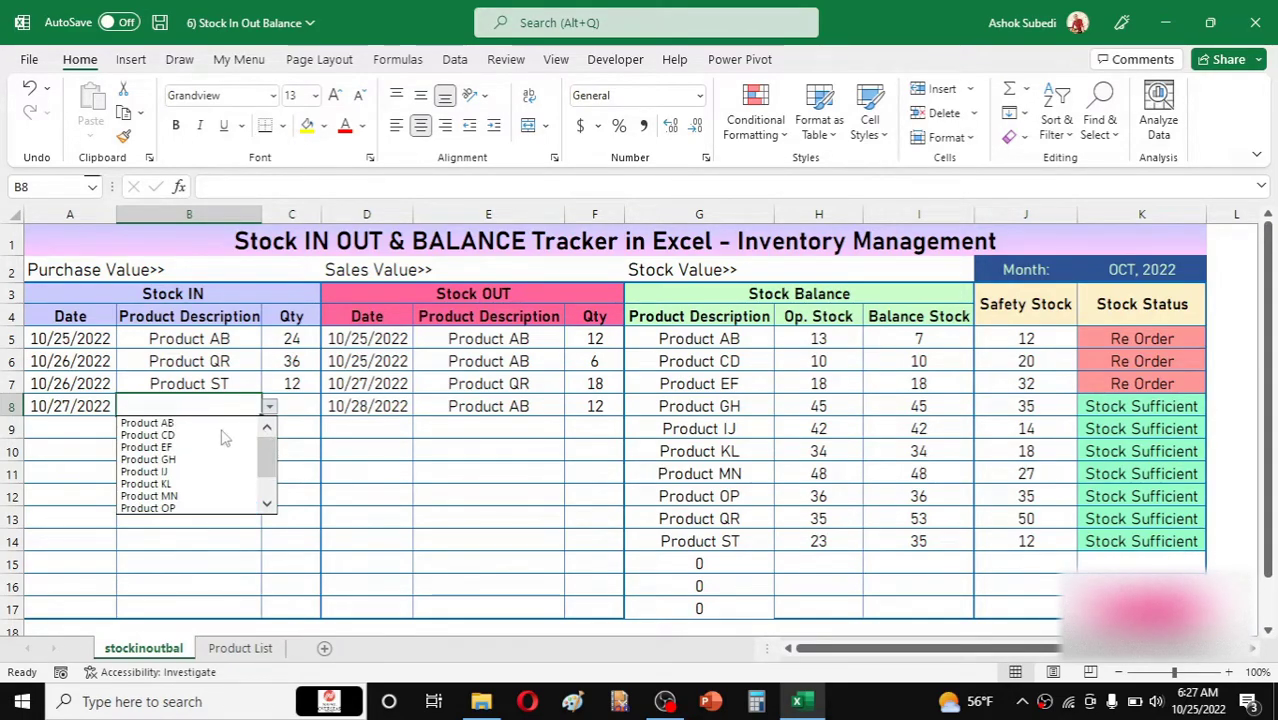
pyautogui.click(187, 424)
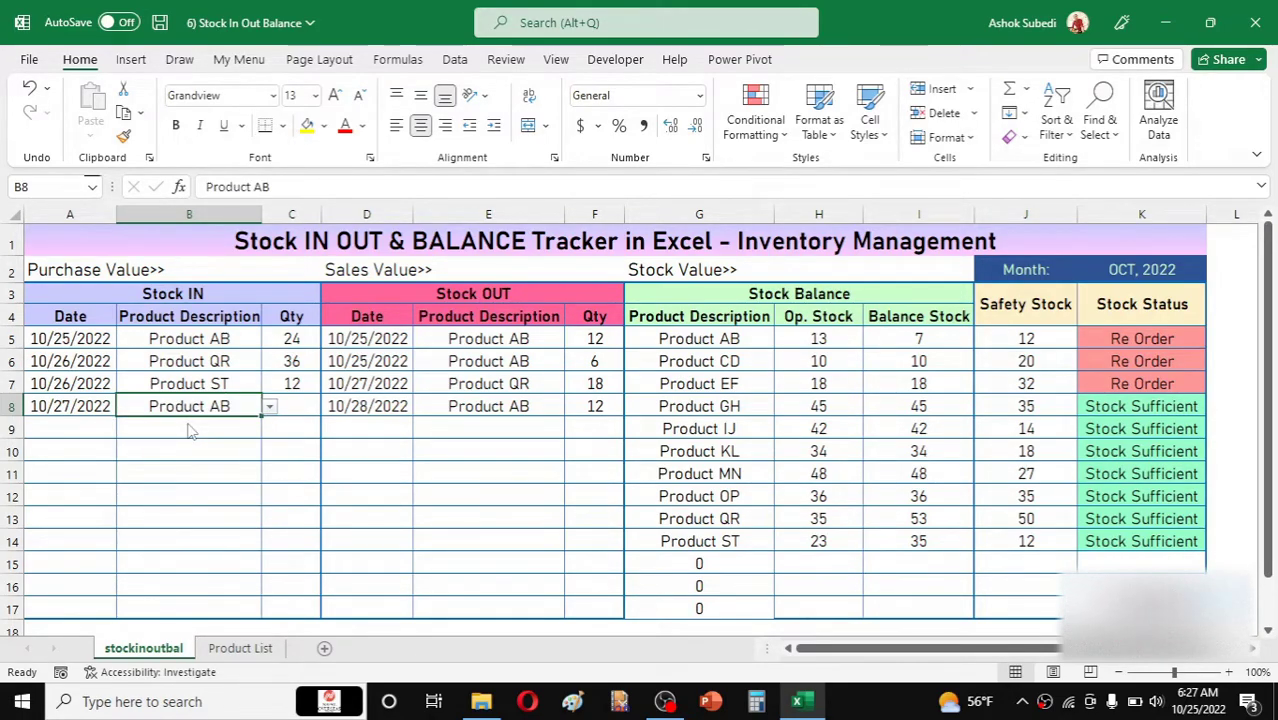
pyautogui.click(296, 407)
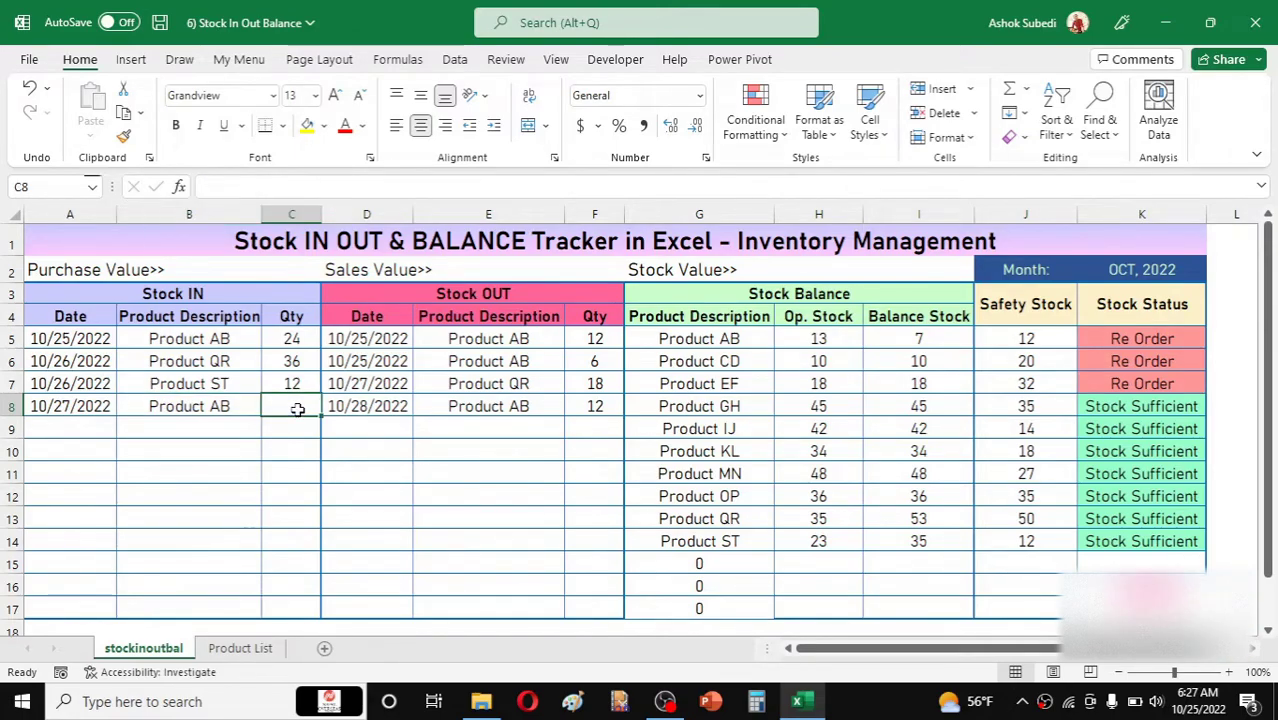
pyautogui.write('20')
pyautogui.press('Return')
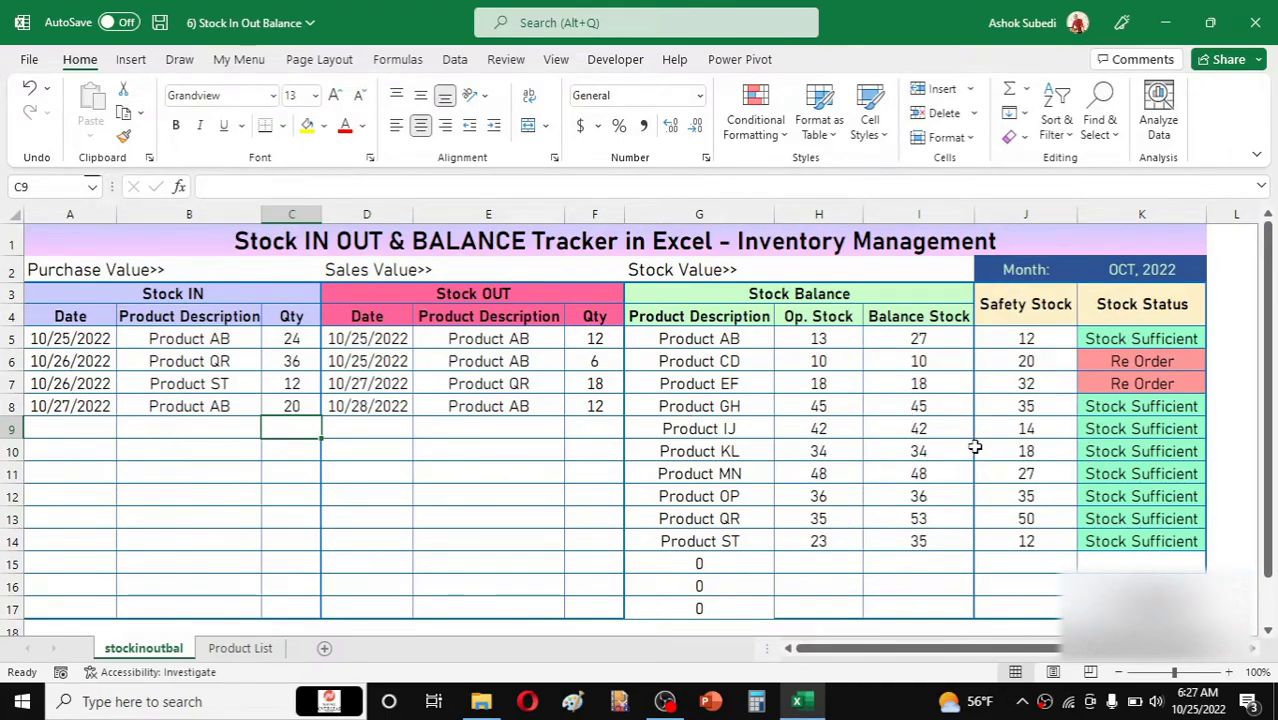
# Enter the date 10/29 in D9 to start another Stock OUT entry
pyautogui.click(78, 426)
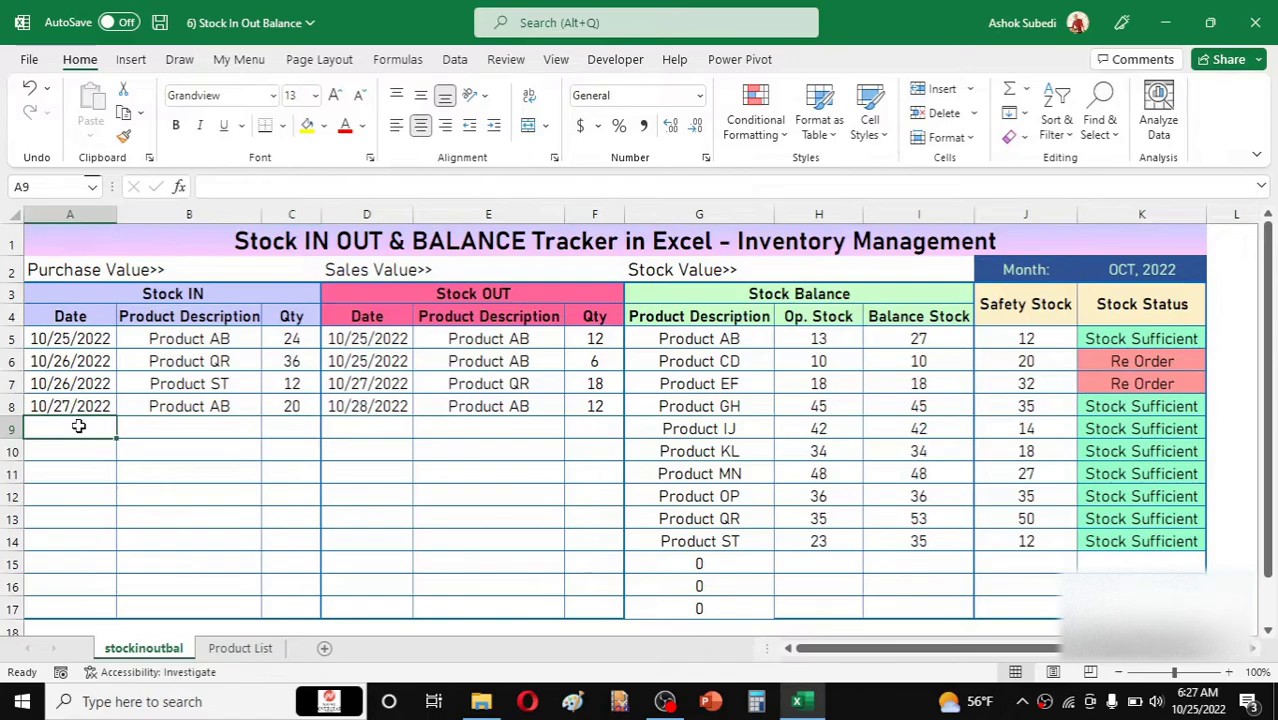
pyautogui.click(386, 427)
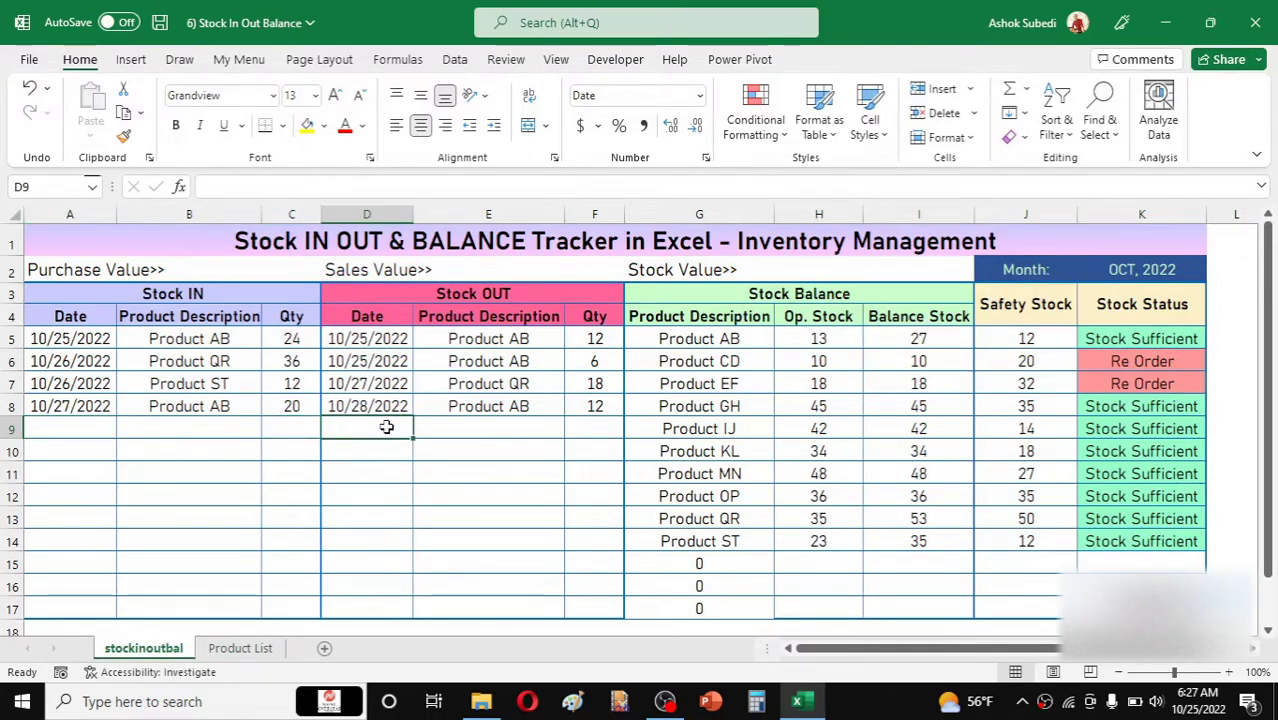
pyautogui.write('10/29/2022')
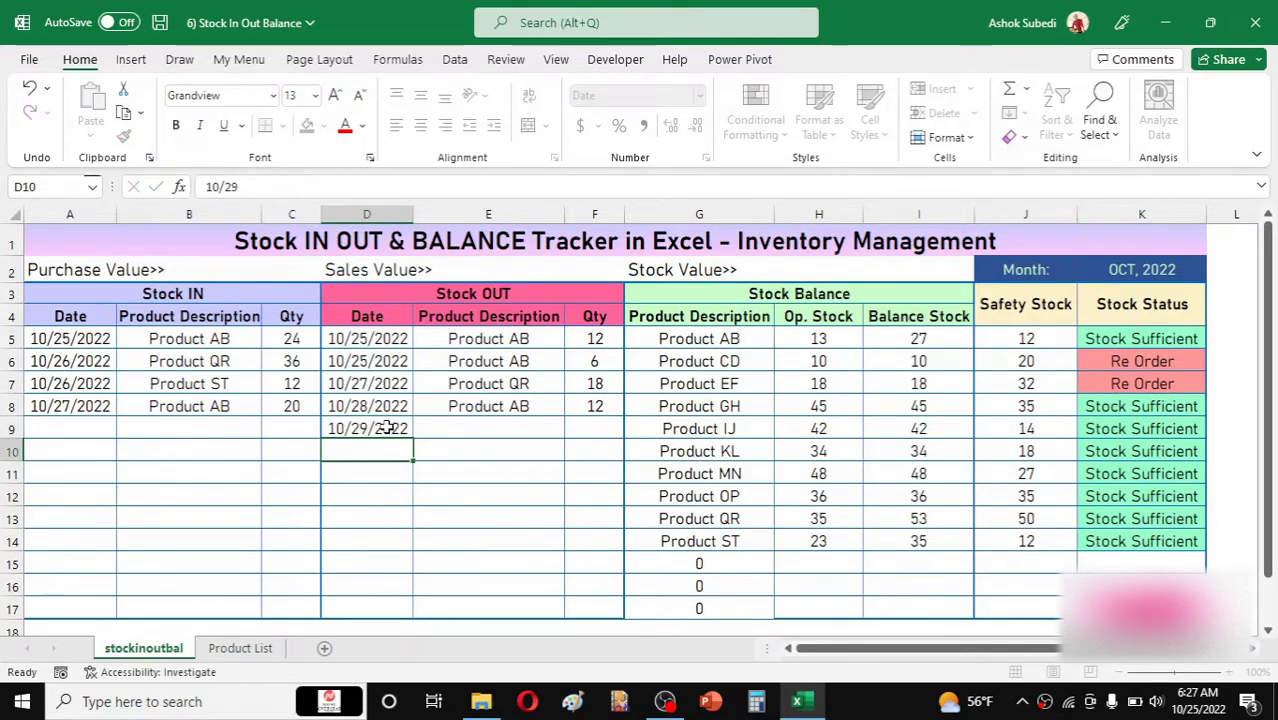
# Choose Product QR in E9 and enter a quantity of 18 in F9 for the new Stock OUT entry
pyautogui.click(514, 428)
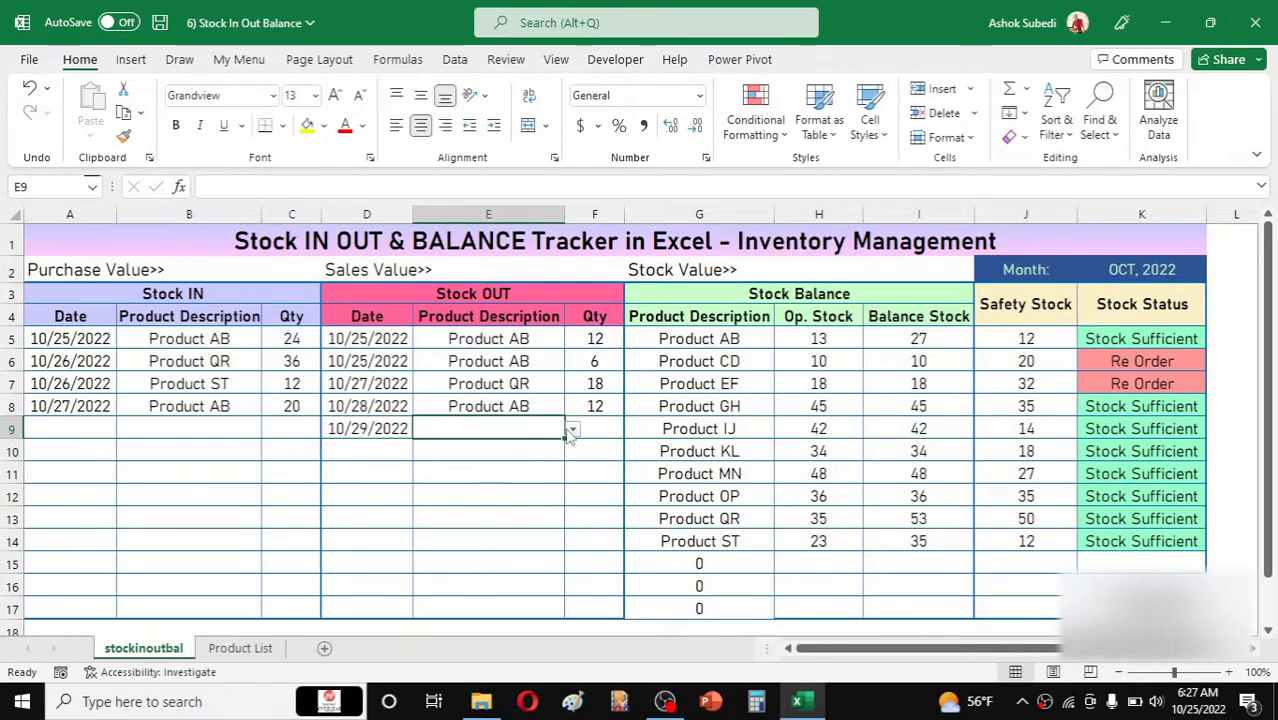
pyautogui.click(573, 430)
pyautogui.scroll(-1, 462, 510)
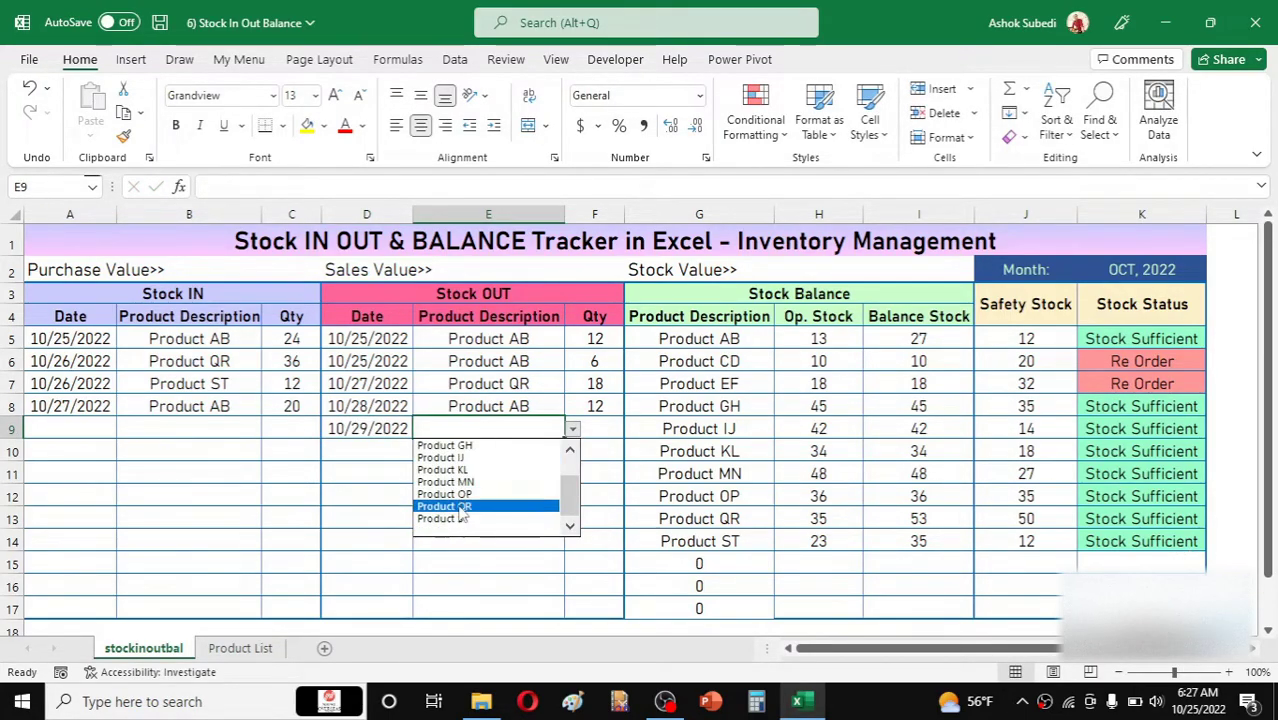
pyautogui.click(462, 507)
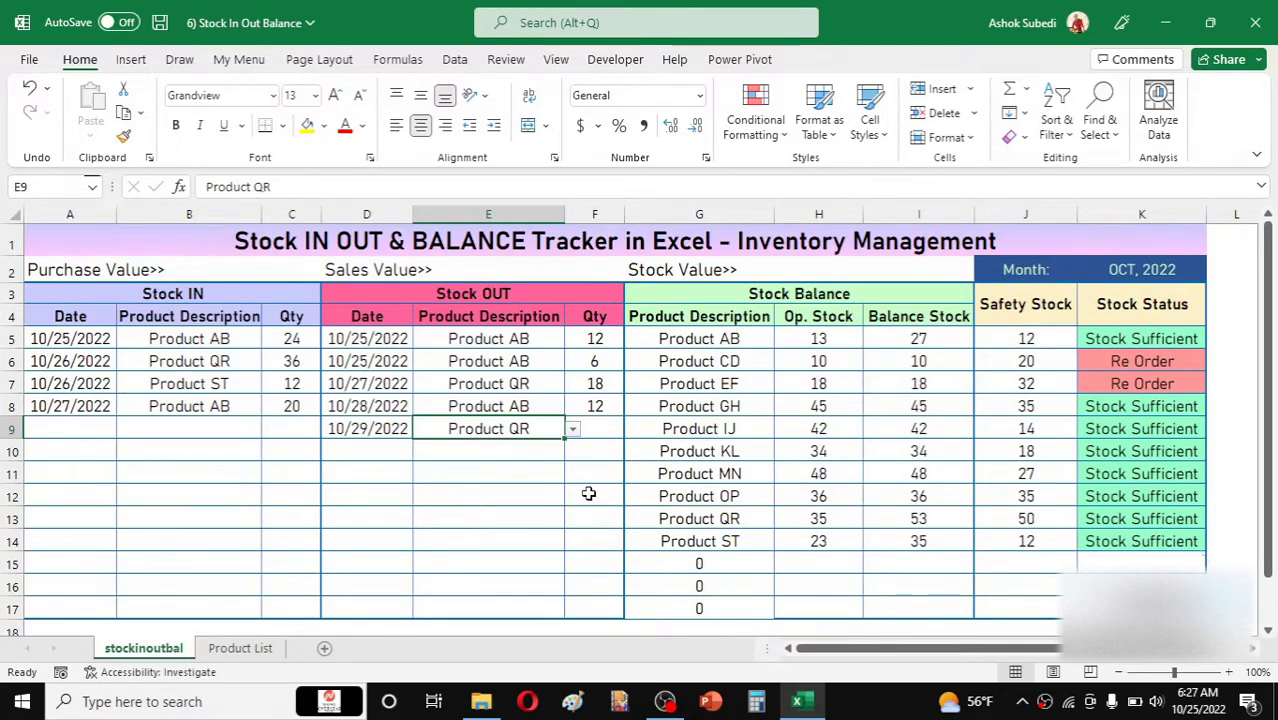
pyautogui.click(600, 429)
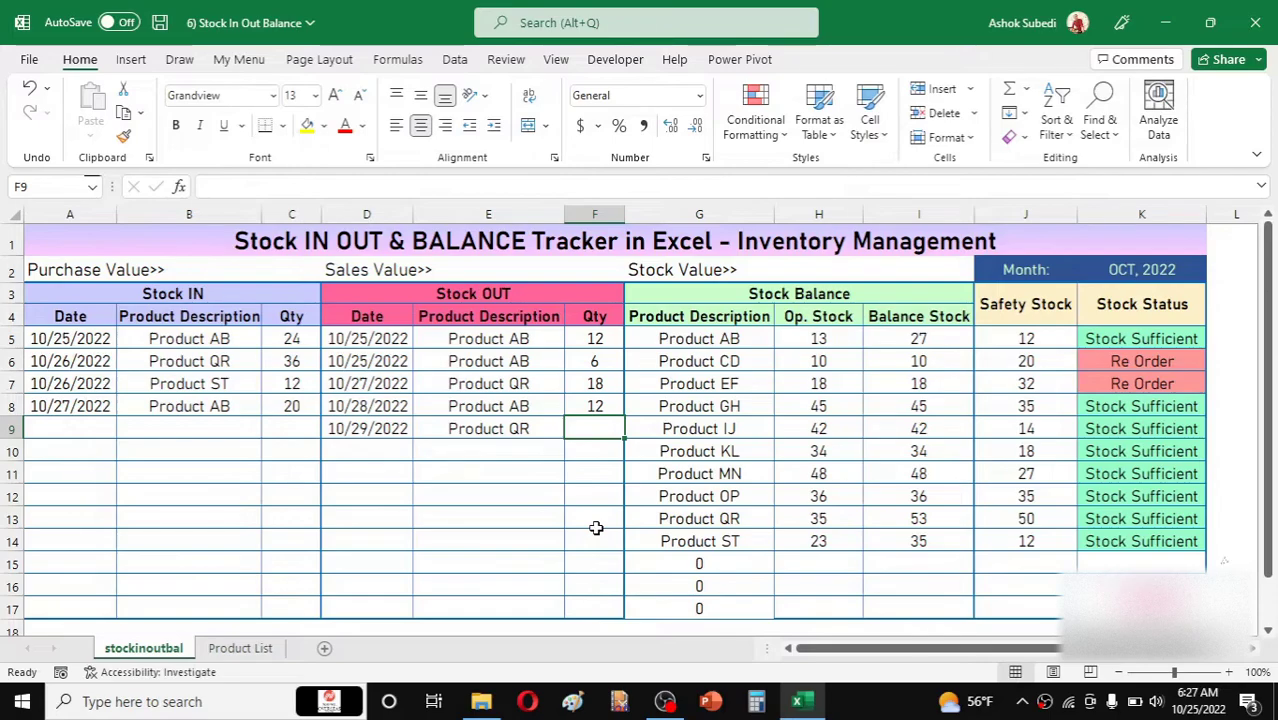
pyautogui.write('18')
pyautogui.press('Return')
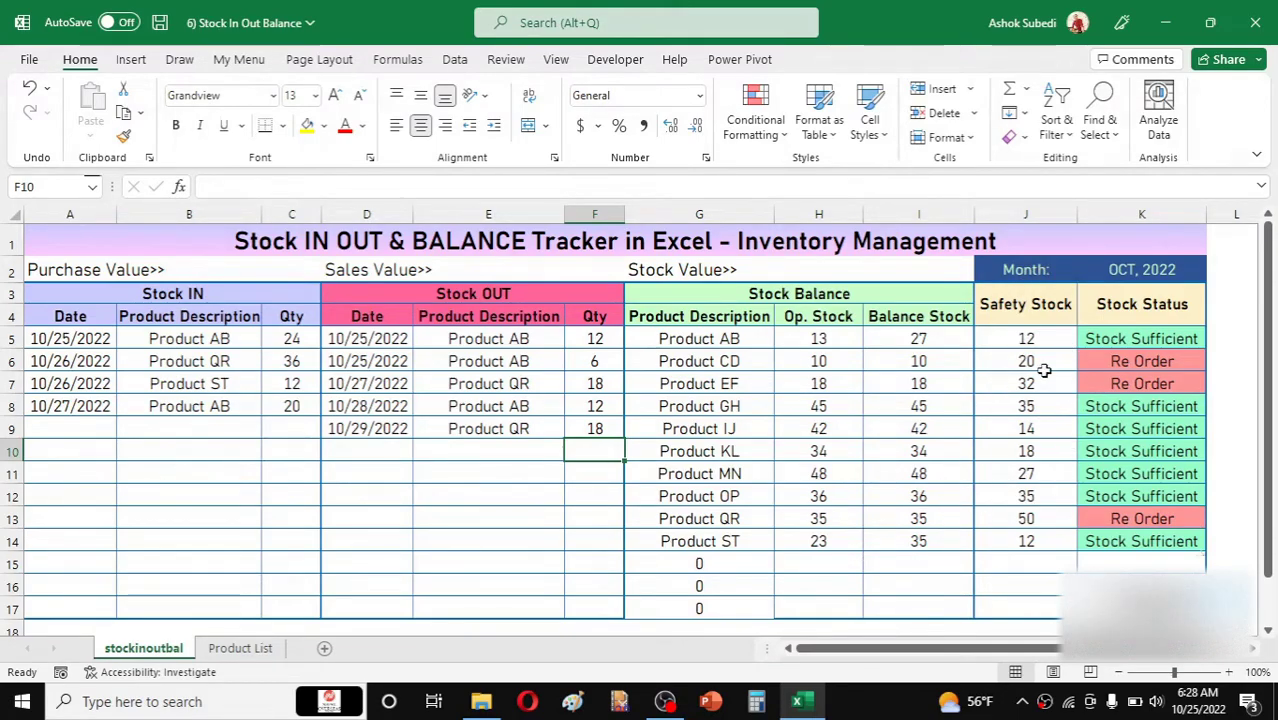
pyautogui.click(1152, 210)
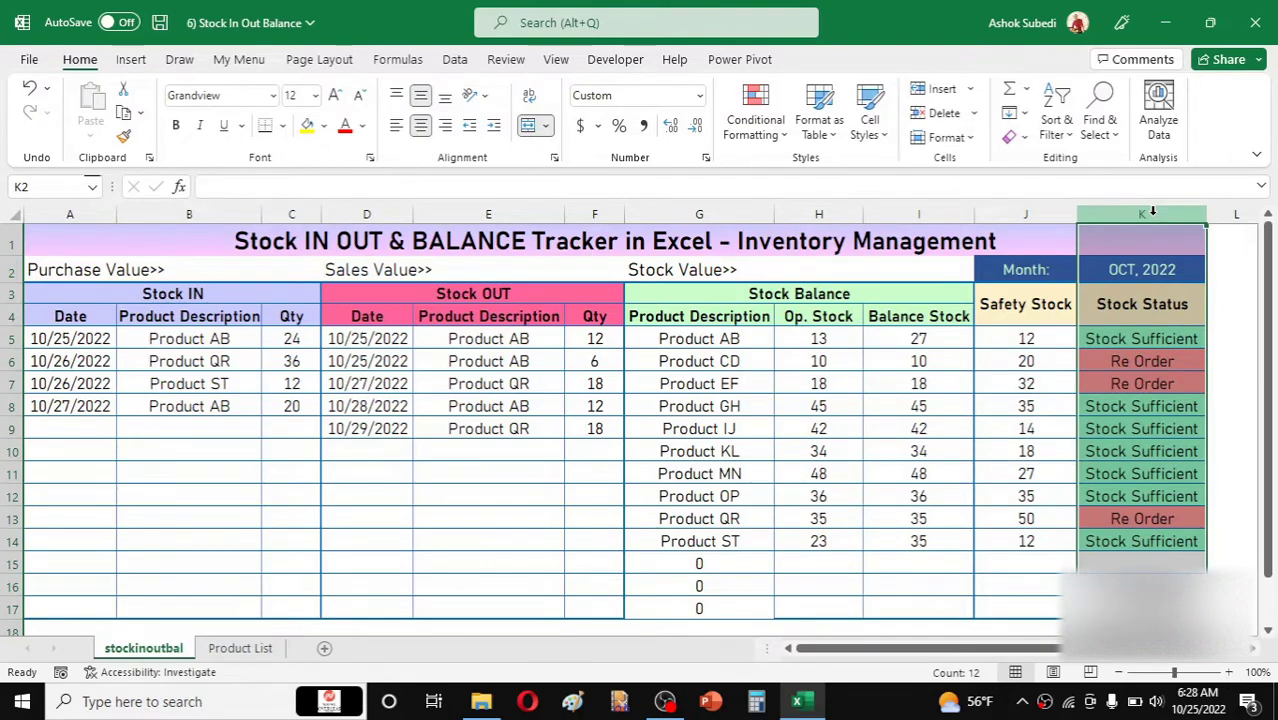
pyautogui.click(828, 448)
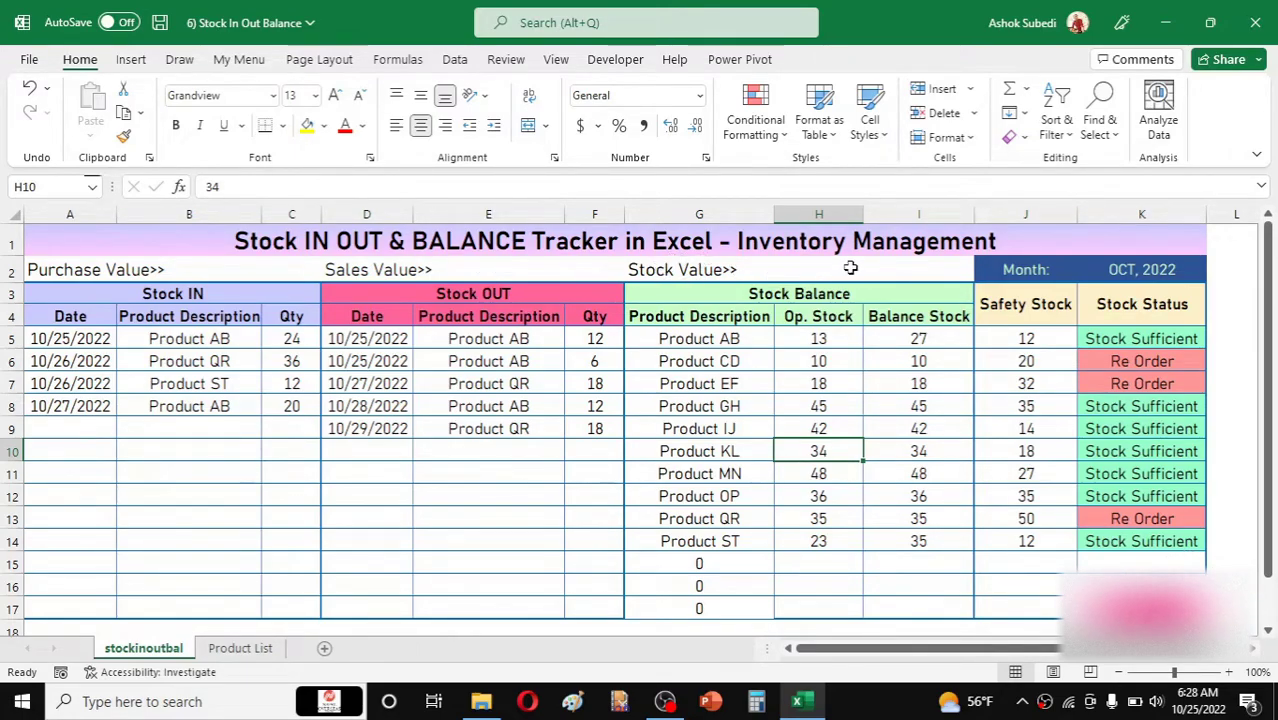
# On the Product List sheet, enter the headings PV, SV and BV in cells F3, G3 and H3
pyautogui.click(243, 648)
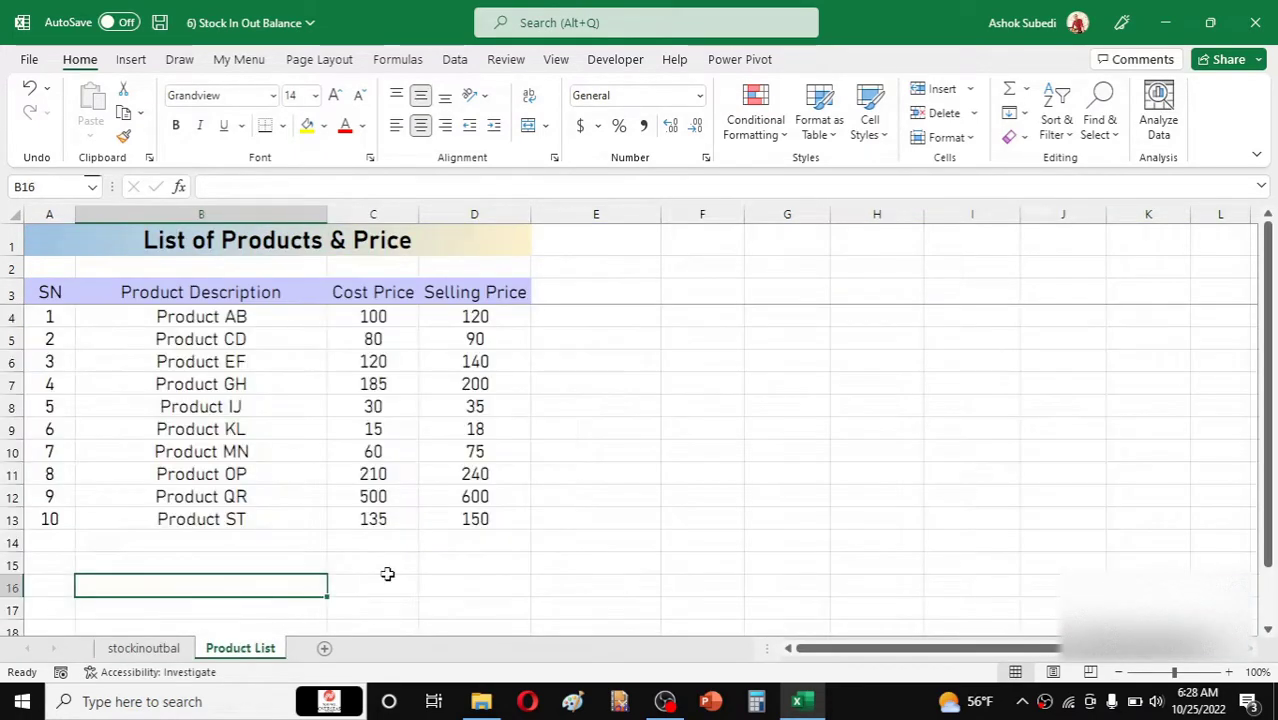
pyautogui.click(720, 294)
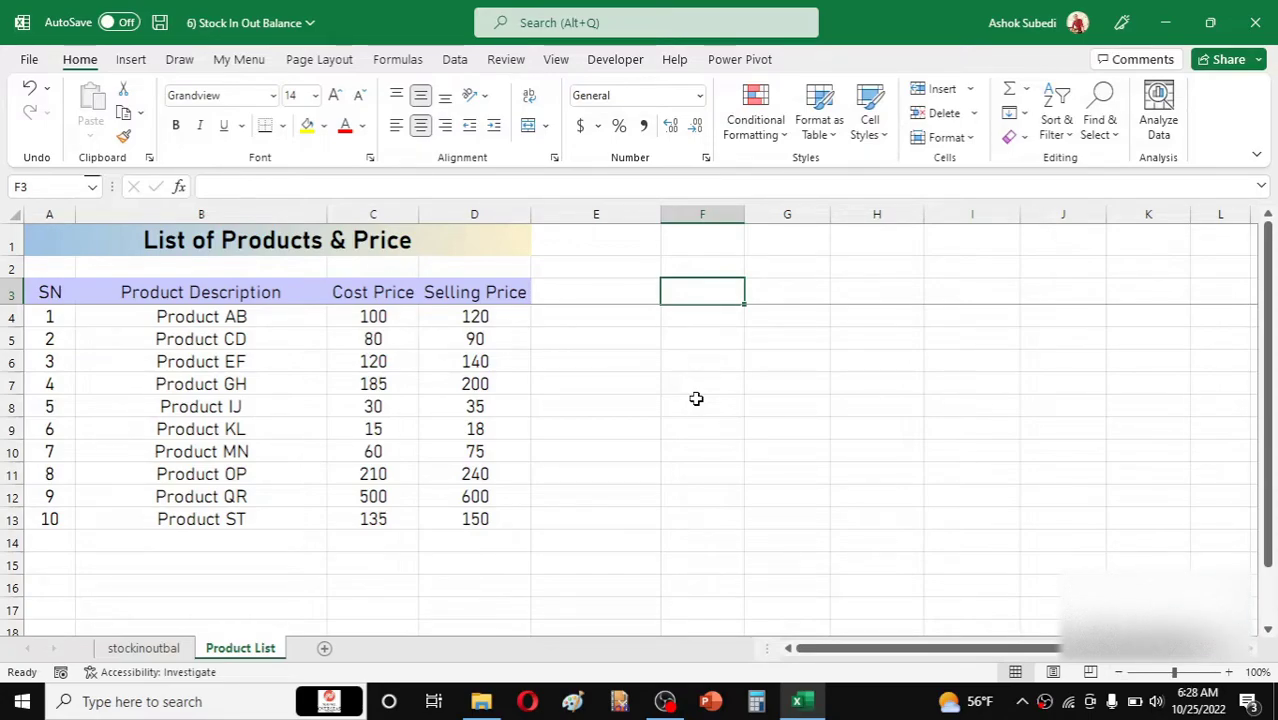
pyautogui.write('P')
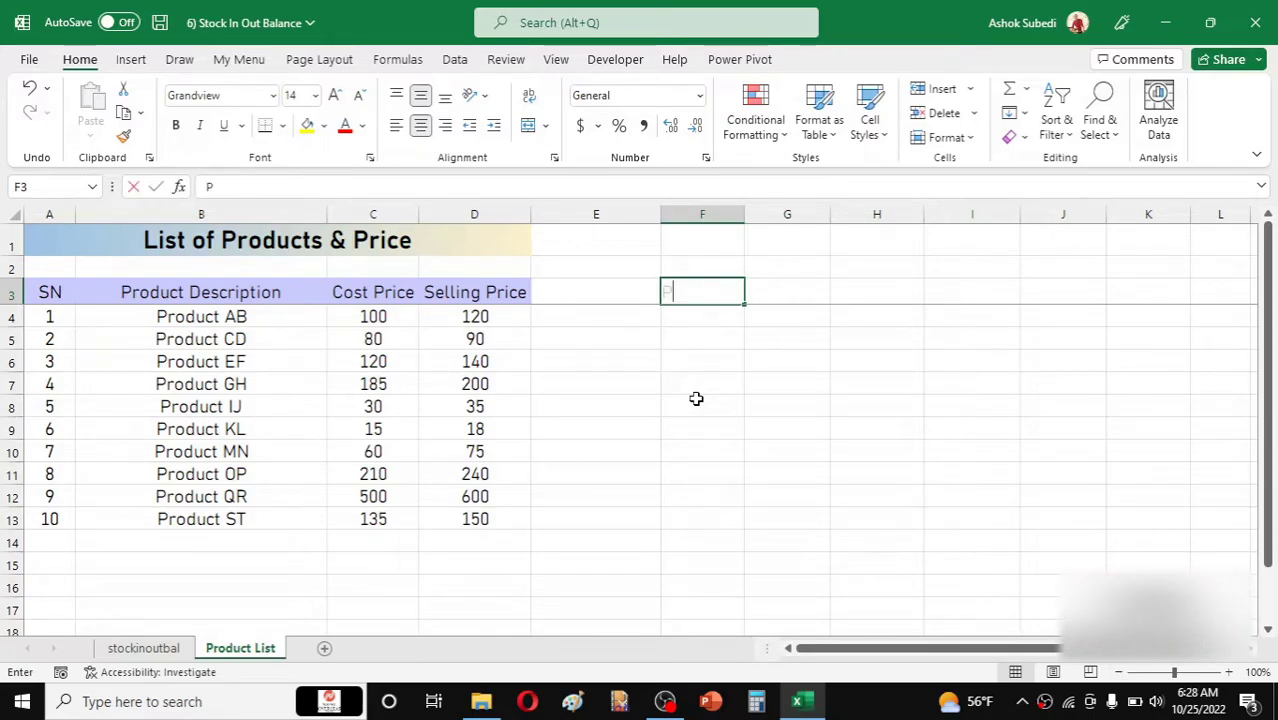
pyautogui.write('V')
pyautogui.click(779, 330)
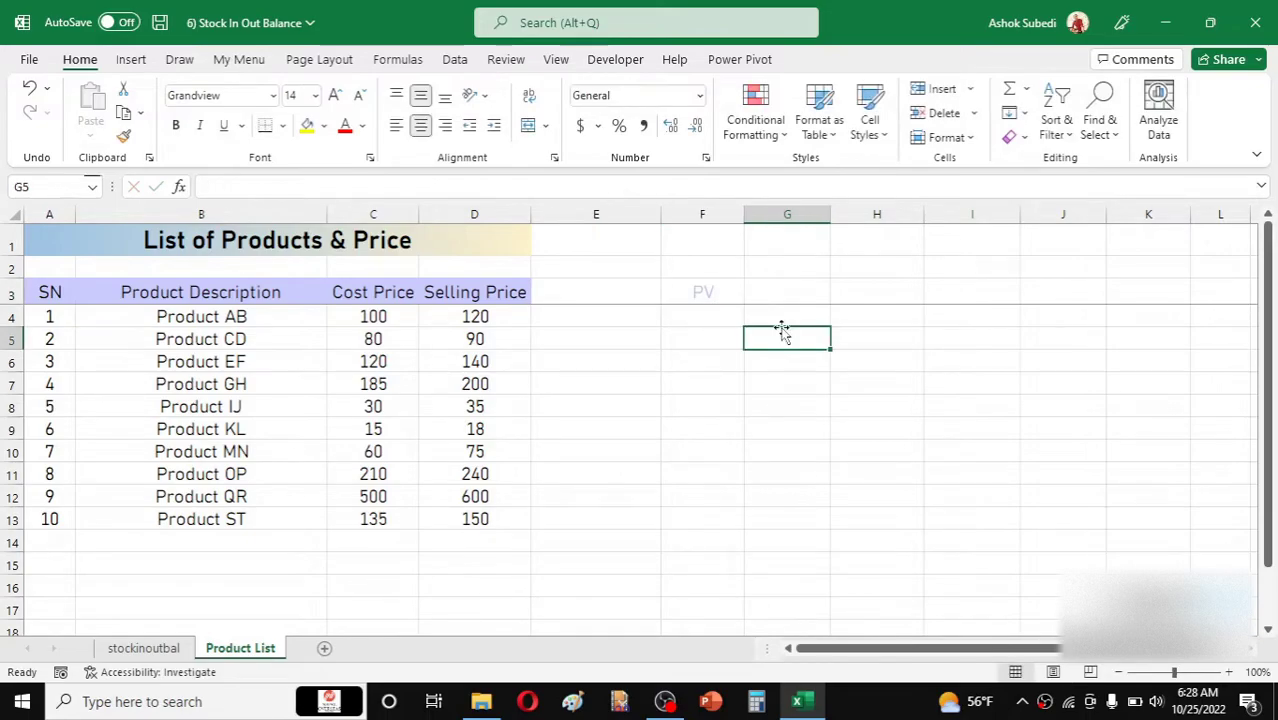
pyautogui.click(797, 295)
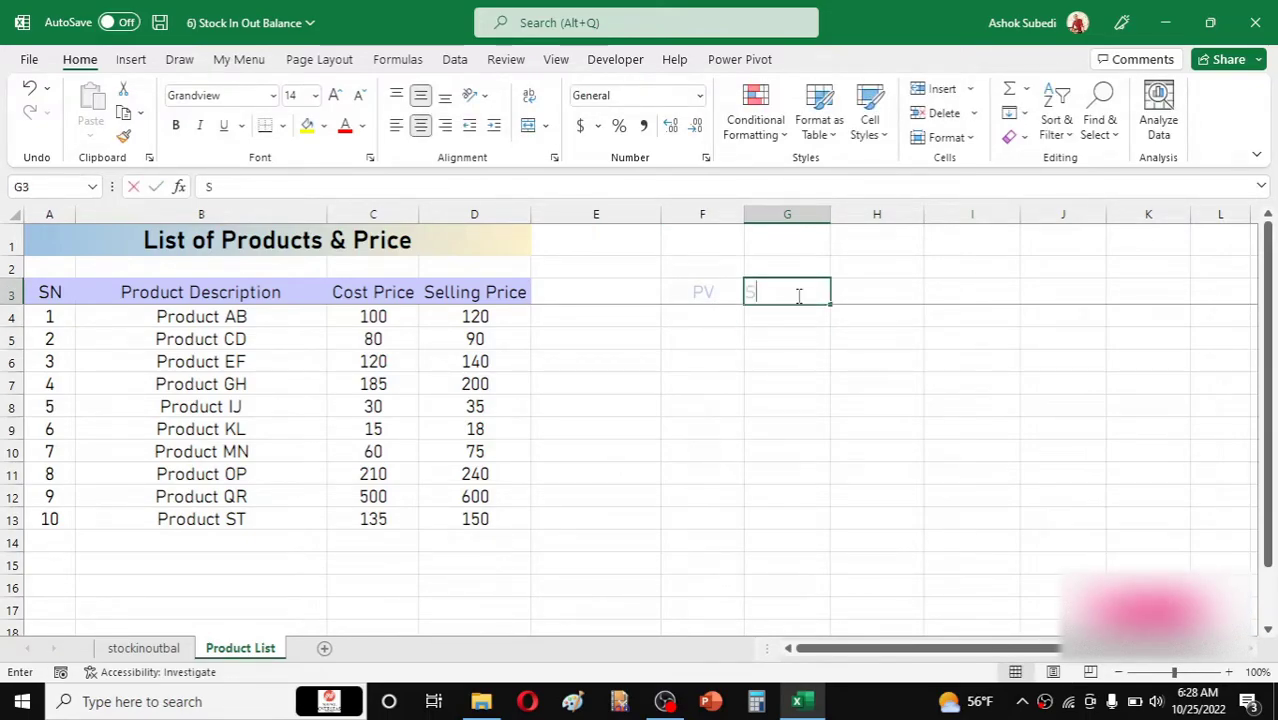
pyautogui.write('SV')
pyautogui.press('Tab')
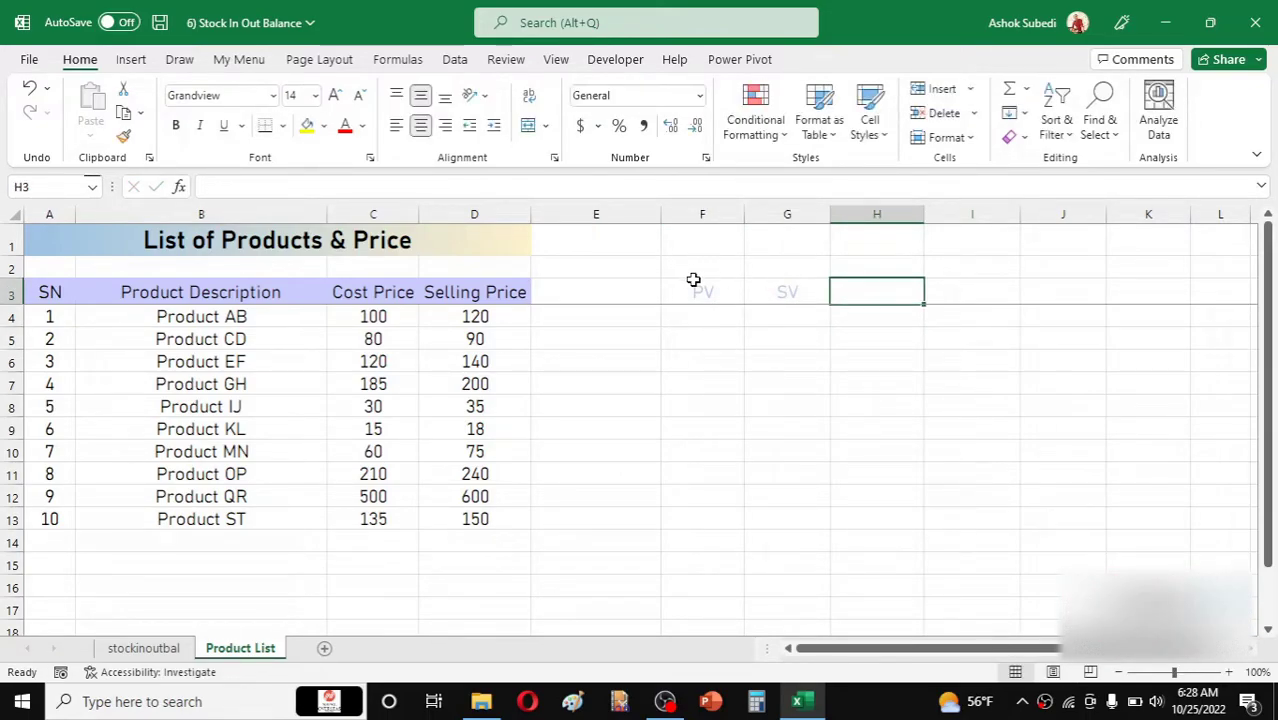
pyautogui.click(820, 299)
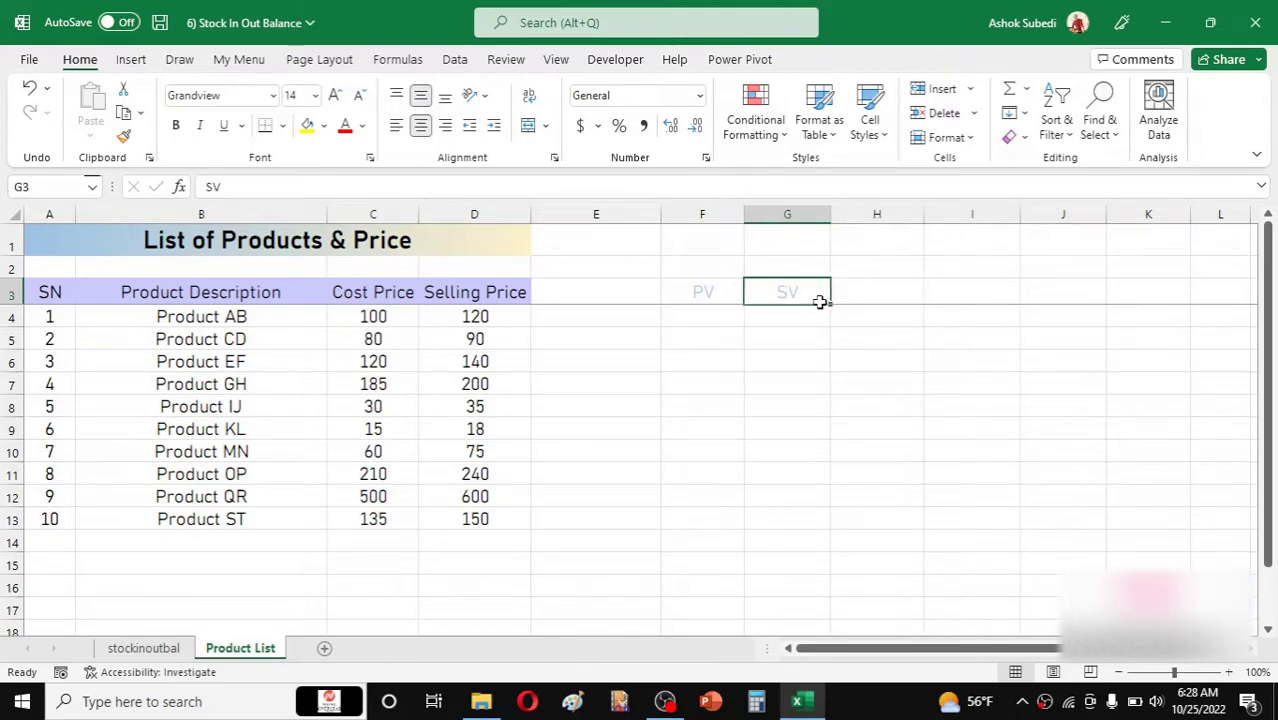
pyautogui.click(887, 295)
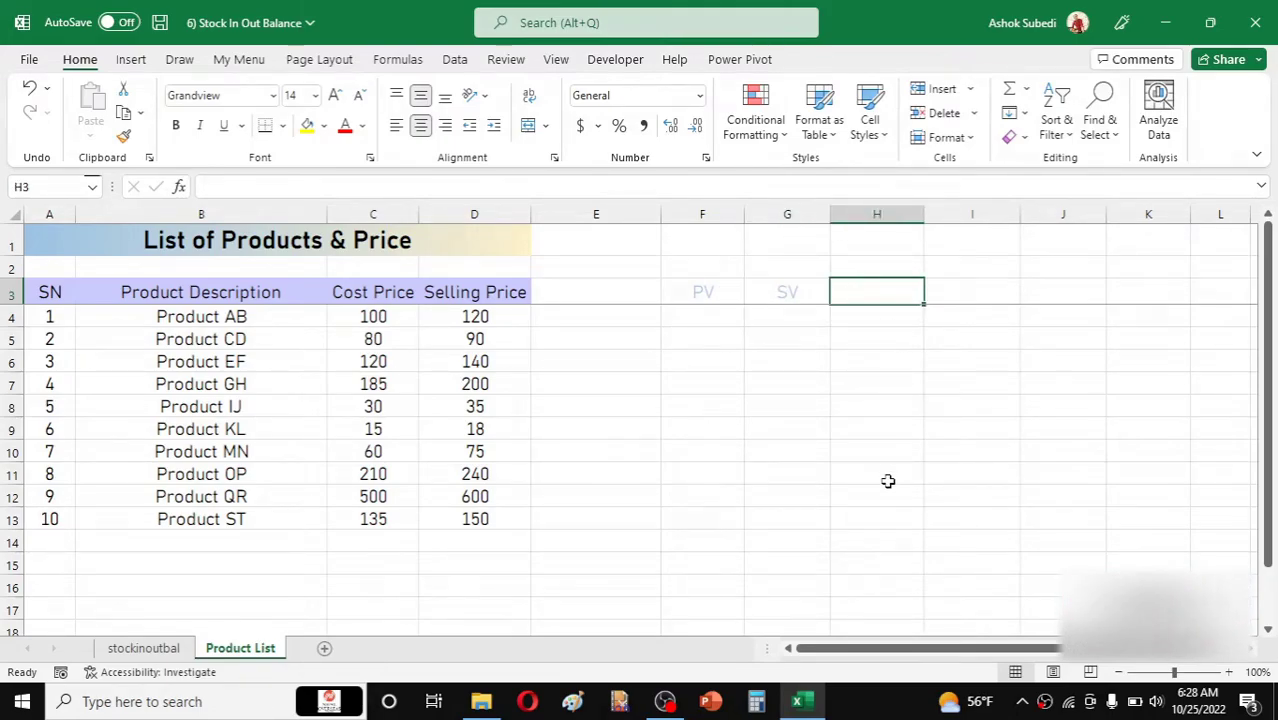
pyautogui.write('BV')
pyautogui.press('Return')
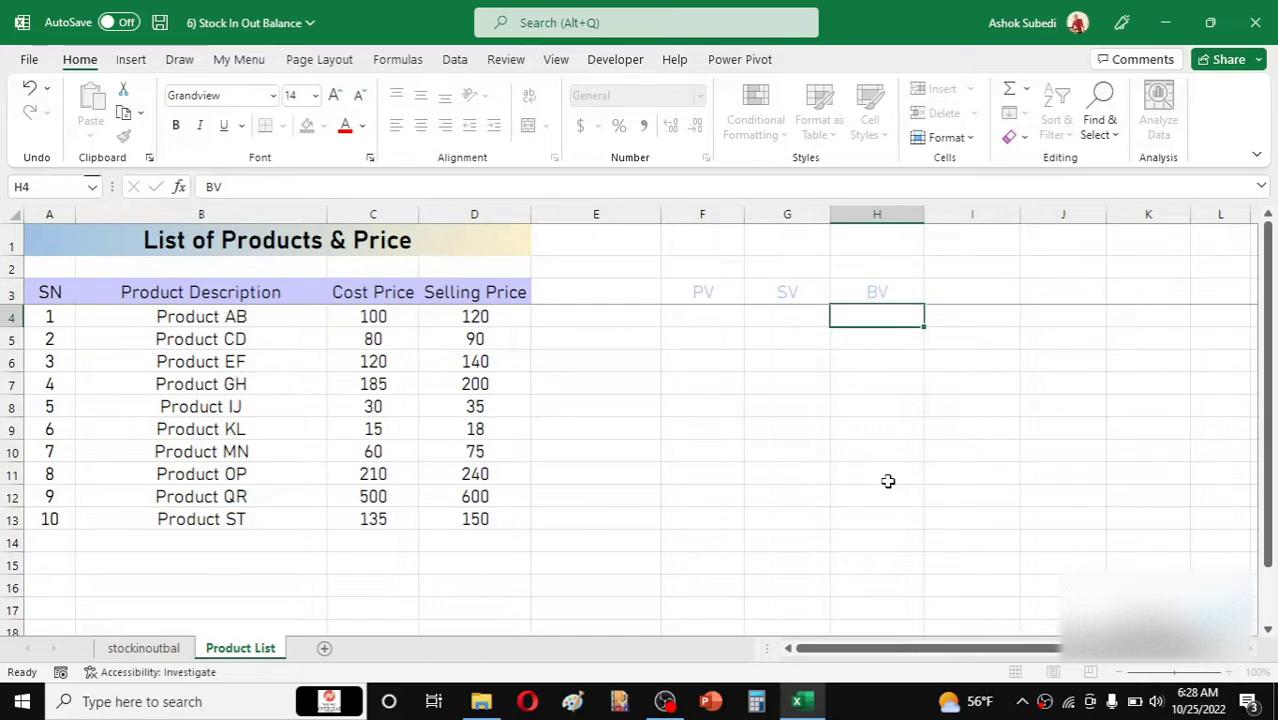
pyautogui.click(716, 288)
pyautogui.click(769, 297)
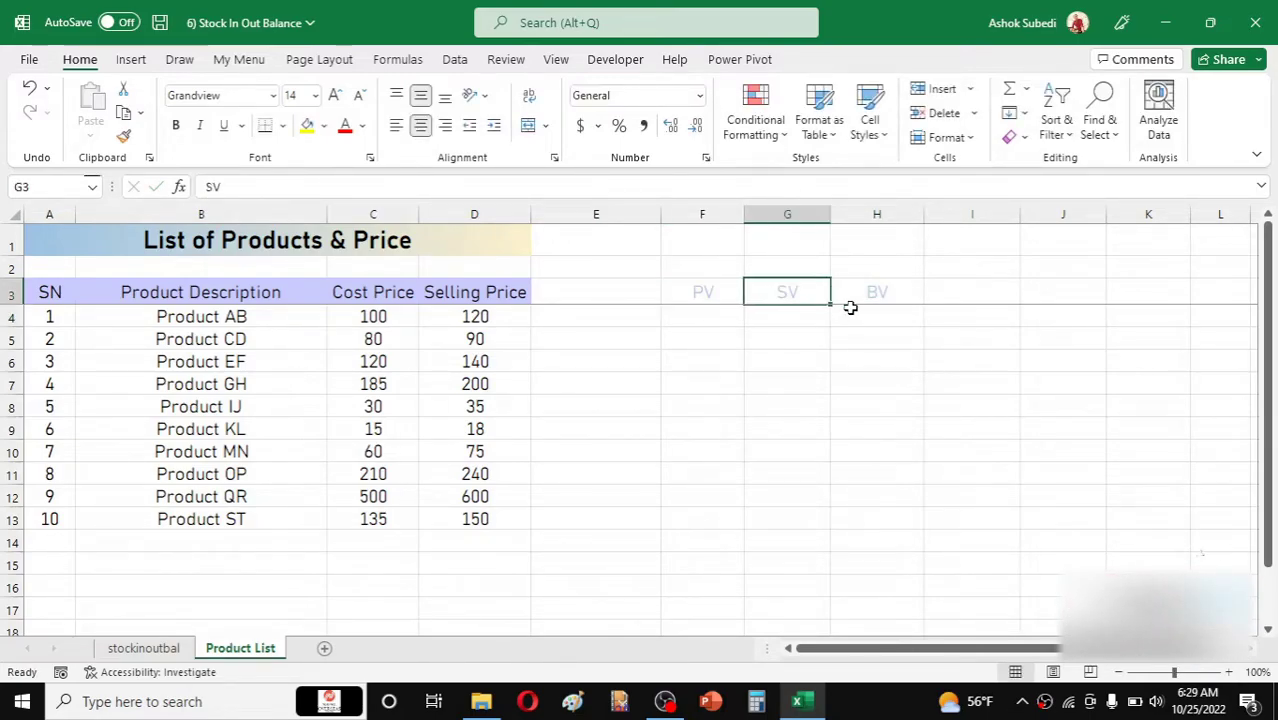
pyautogui.click(890, 283)
# In F4 of the Product List sheet, begin a SUMIF formula with the absolute range stockinoutbal!$B$5:$B$17
pyautogui.click(709, 318)
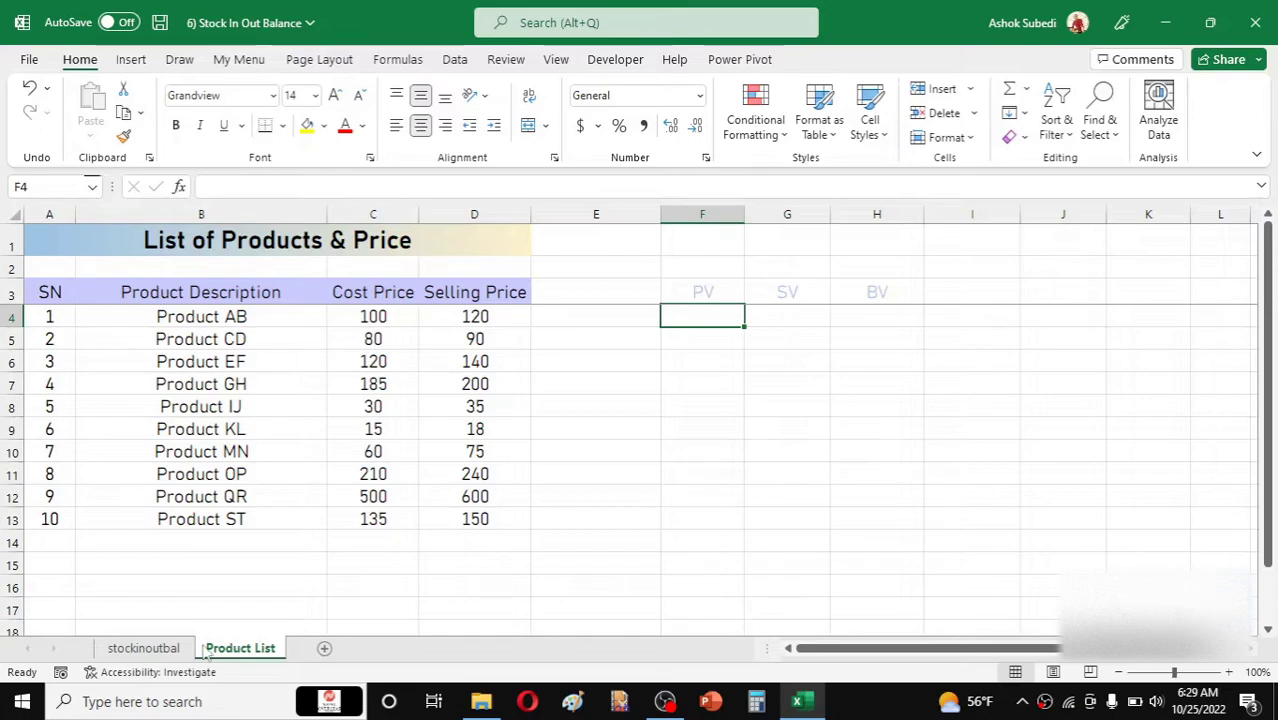
pyautogui.click(155, 650)
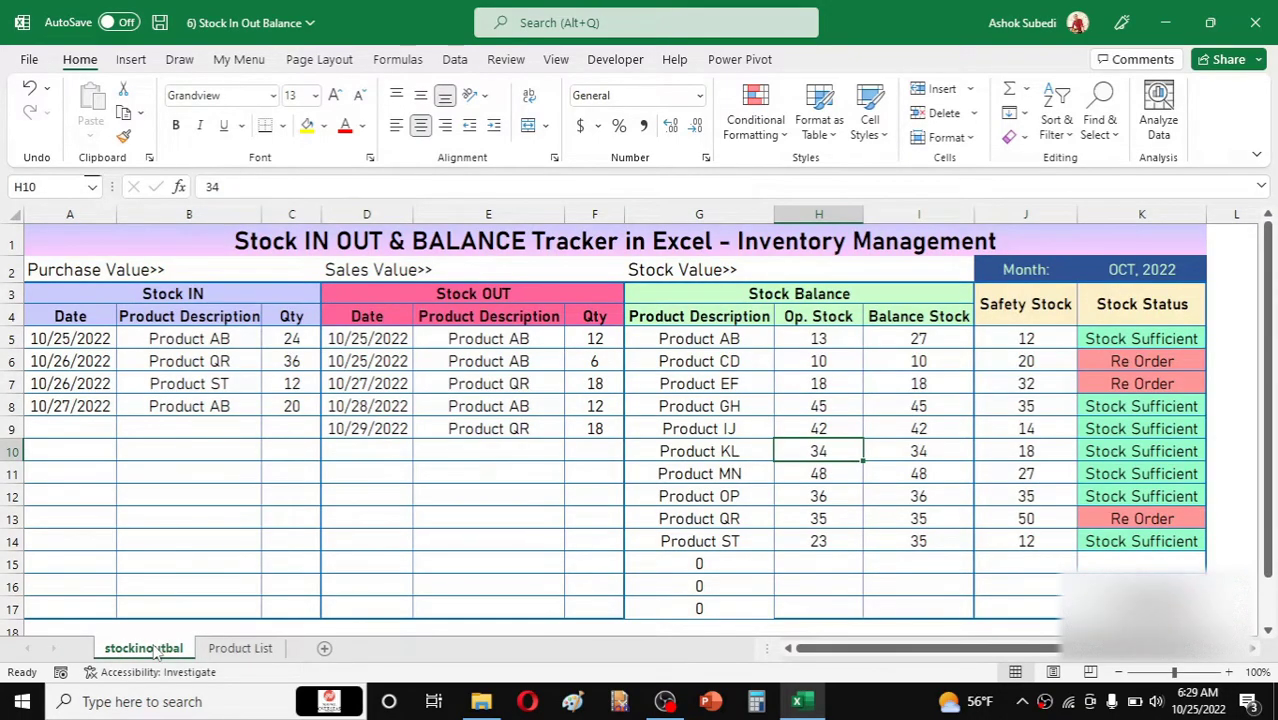
pyautogui.click(245, 650)
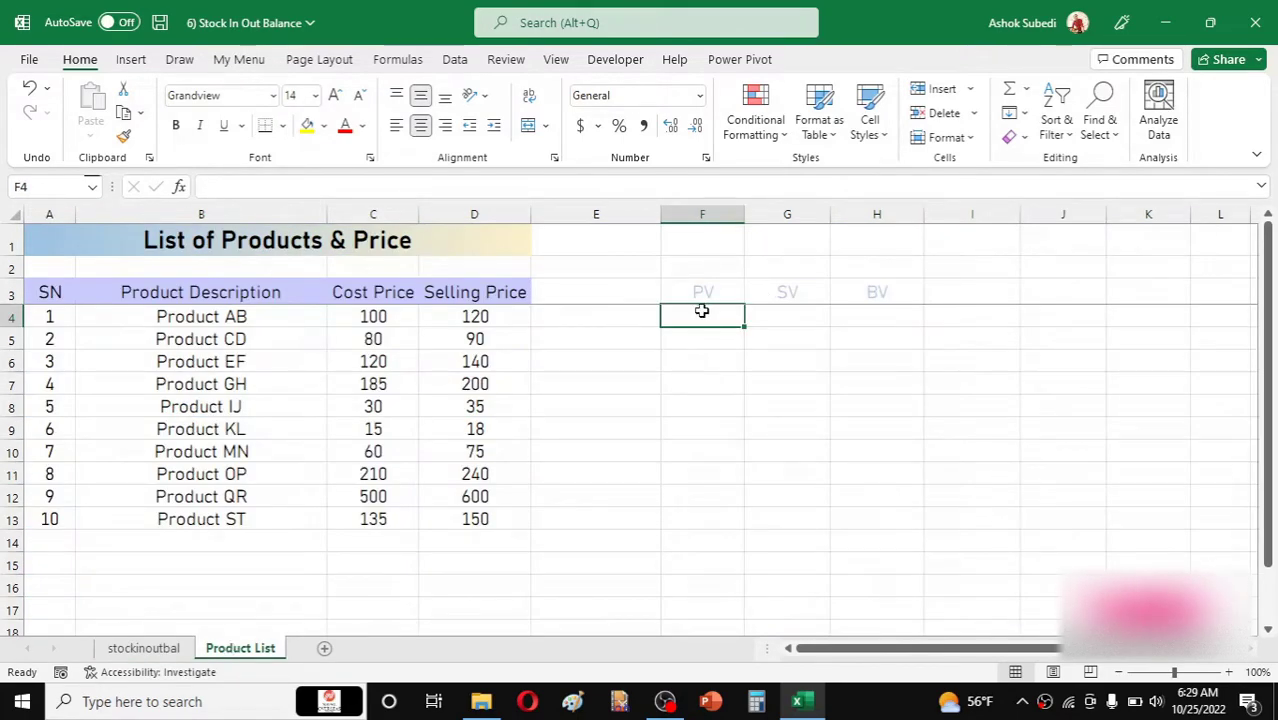
pyautogui.click(160, 649)
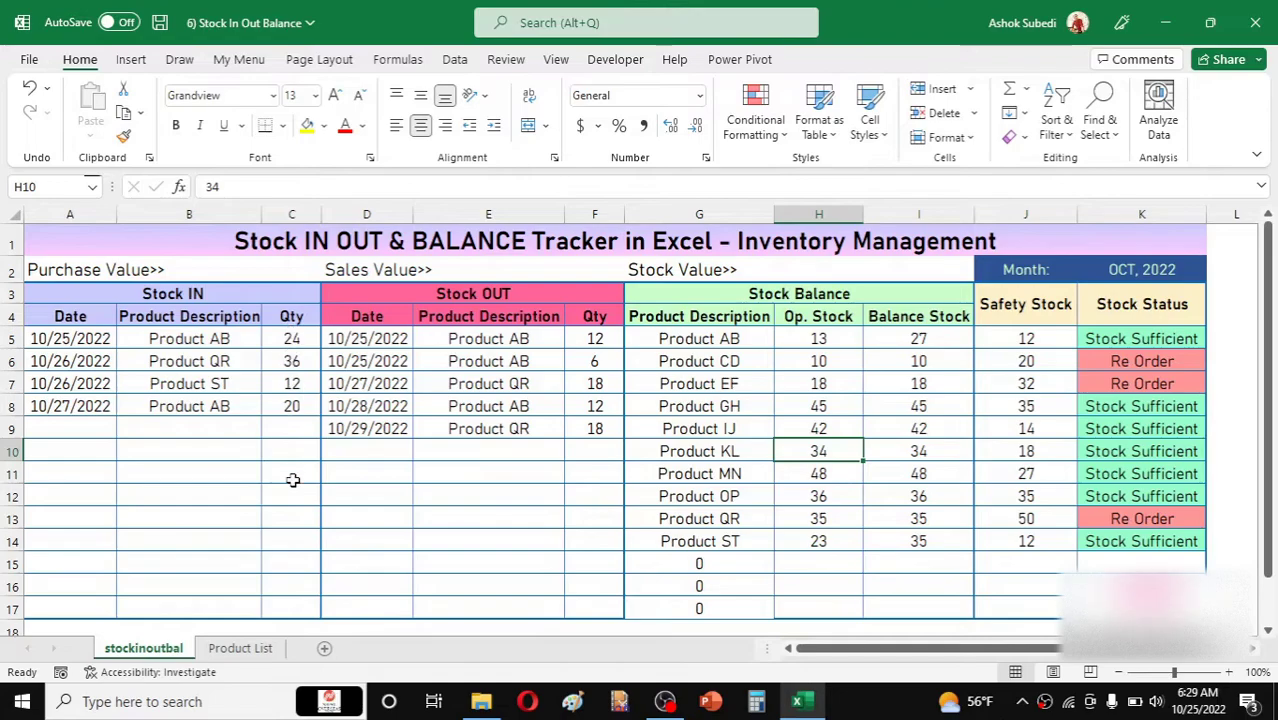
pyautogui.click(225, 648)
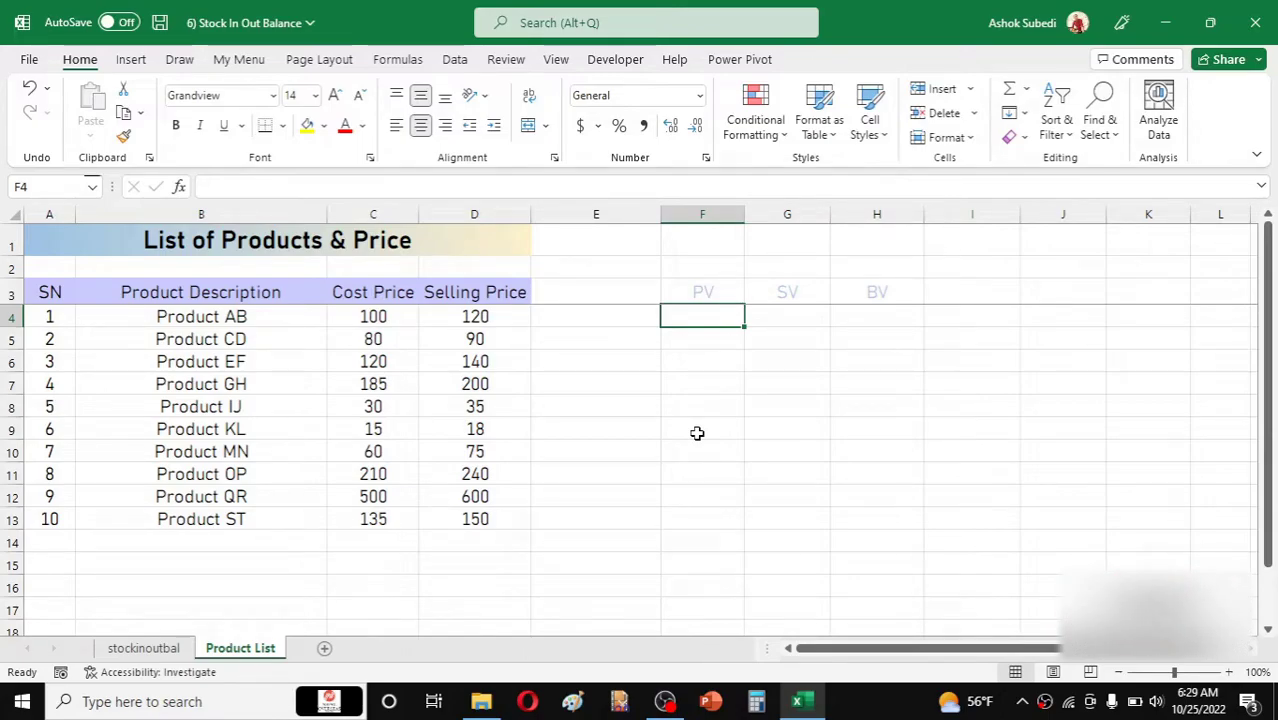
pyautogui.write('=sumif')
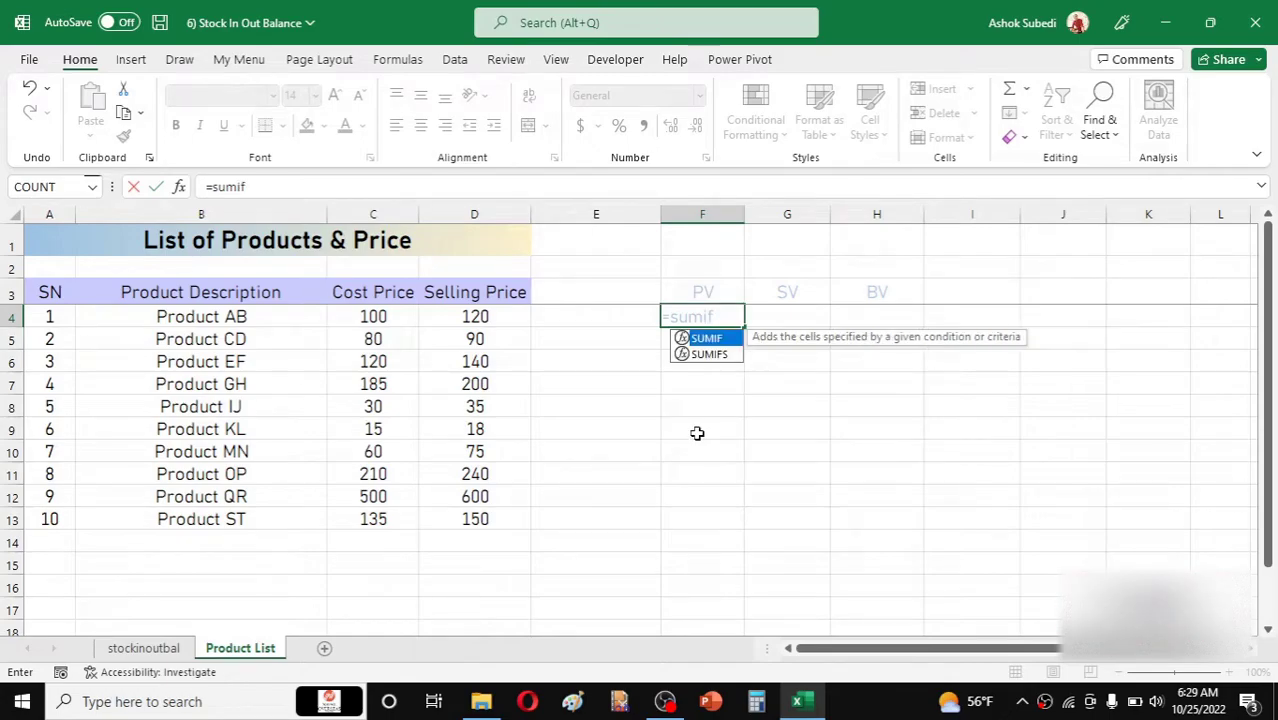
pyautogui.write('(')
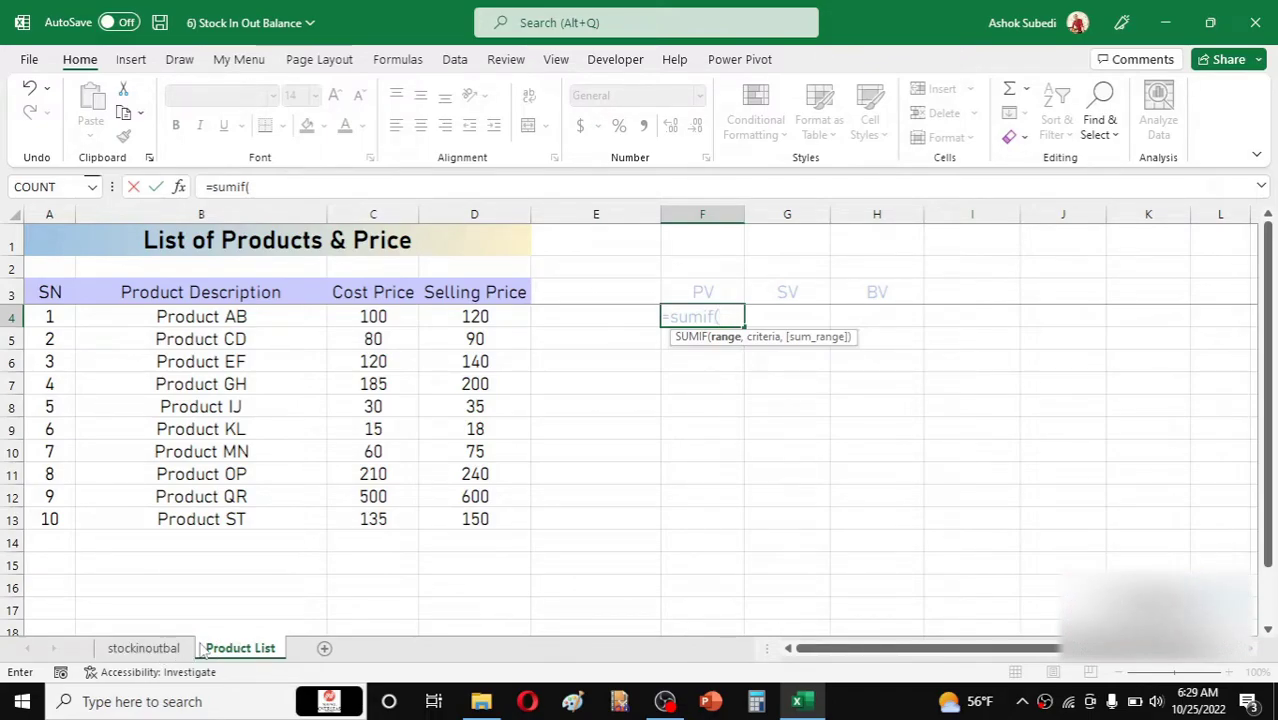
pyautogui.click(146, 651)
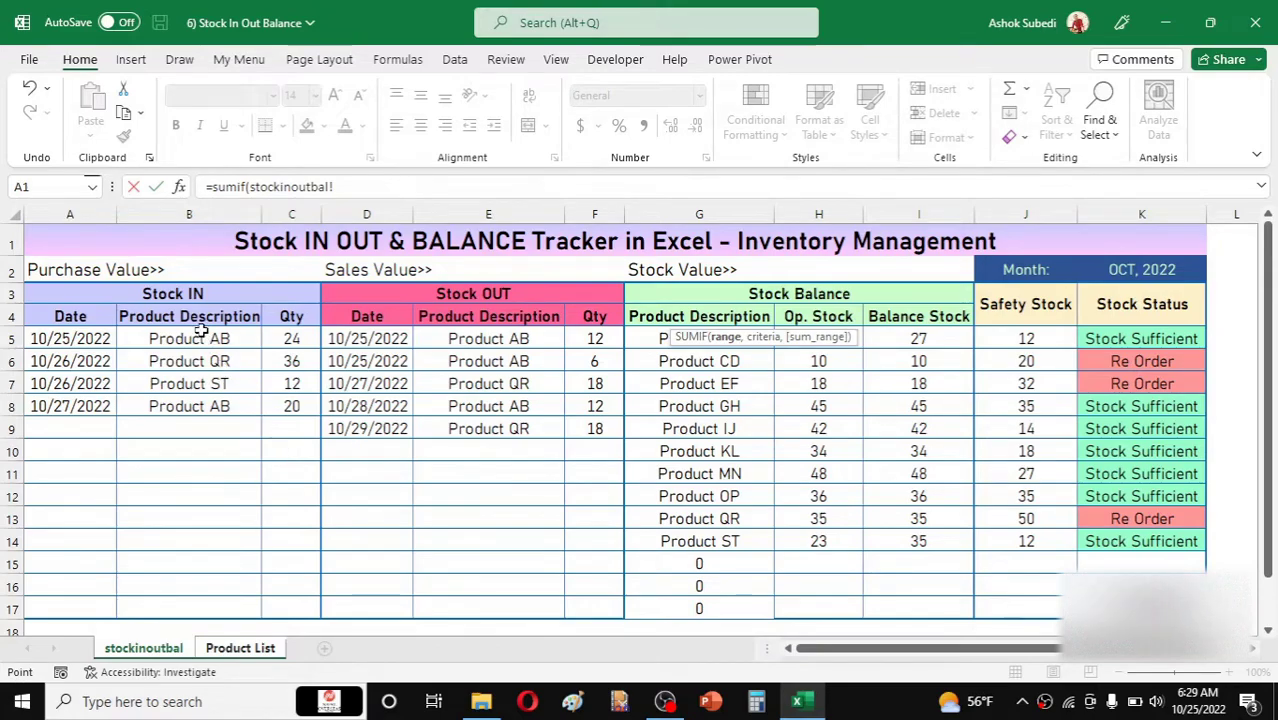
pyautogui.moveTo(200, 338); pyautogui.dragTo(201, 603)
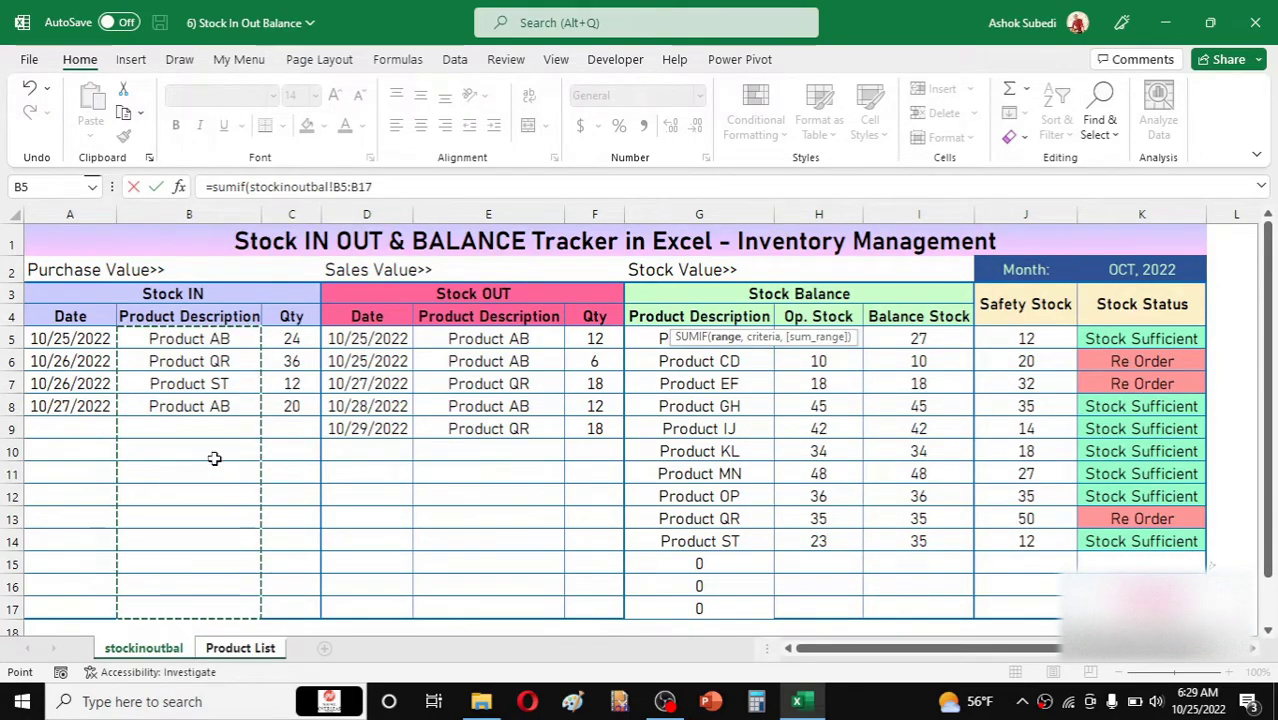
pyautogui.press('F4')
pyautogui.write(',')
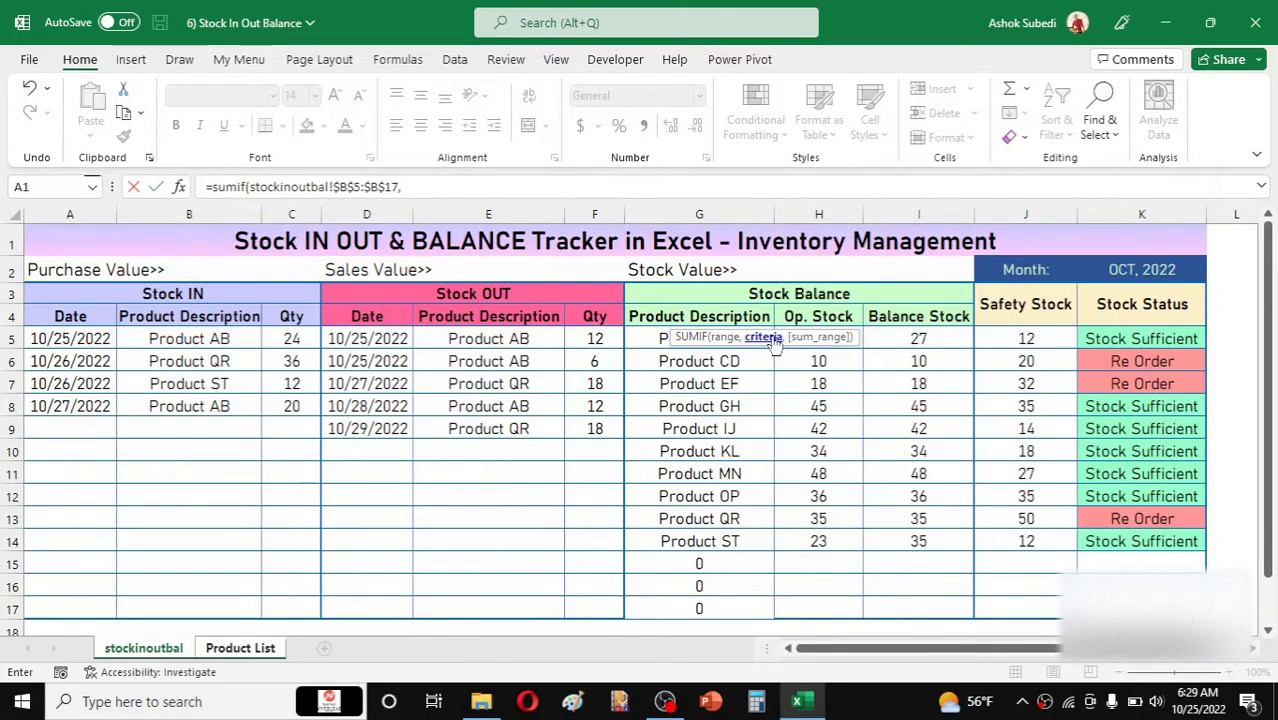
# Complete the F4 SUMIF with criteria 'Product List'!B4 and the absolute sum range stockinoutbal!$C$5:$C$17
pyautogui.click(241, 650)
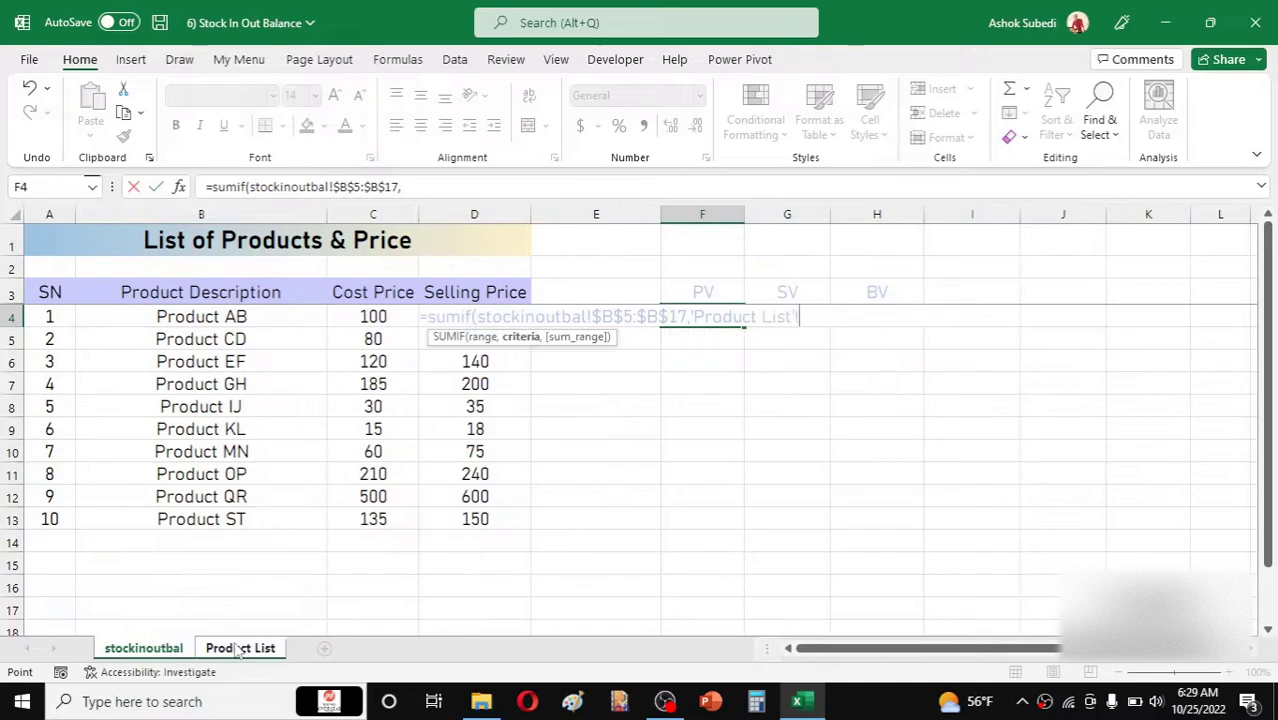
pyautogui.click(202, 317)
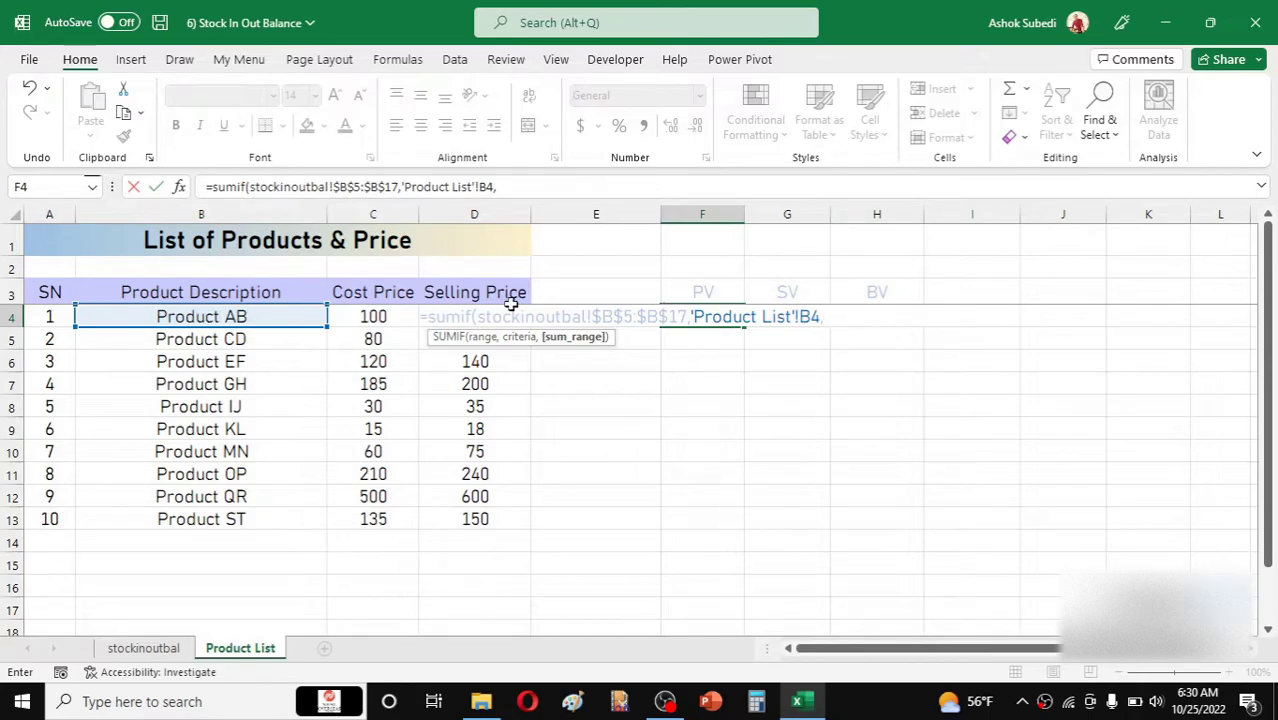
pyautogui.write(',')
pyautogui.click(148, 649)
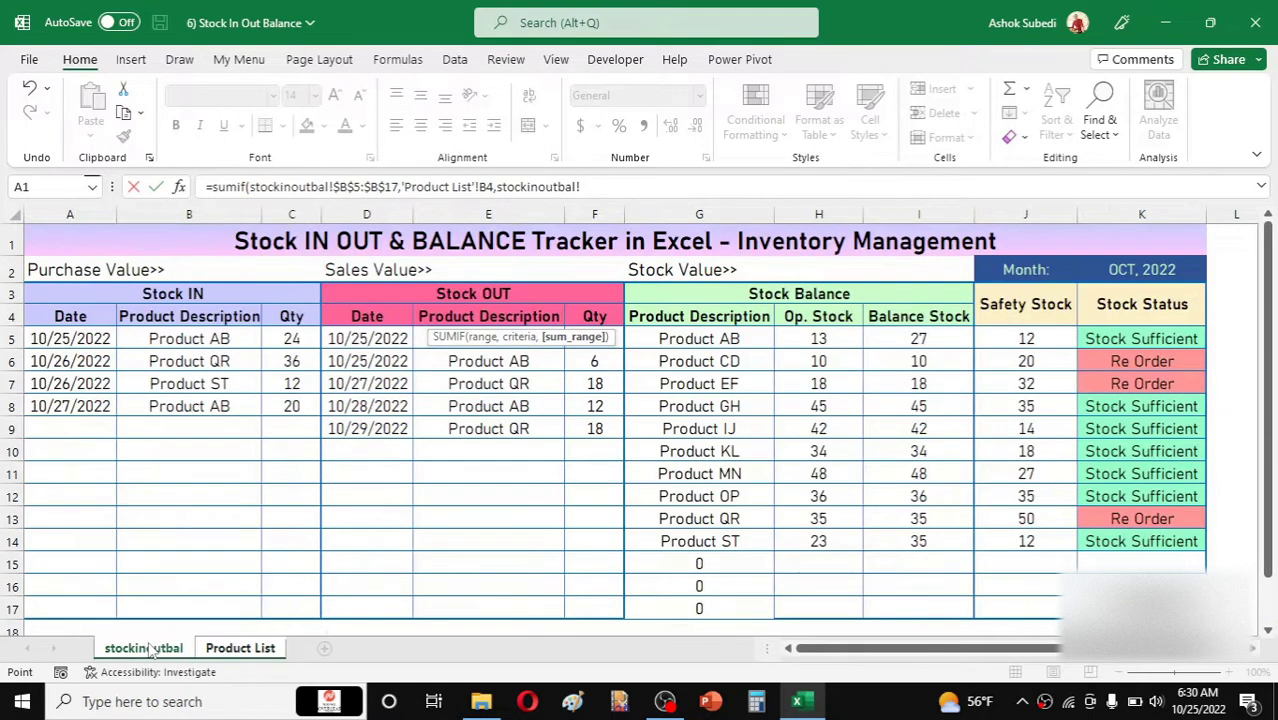
pyautogui.moveTo(297, 338); pyautogui.dragTo(293, 602)
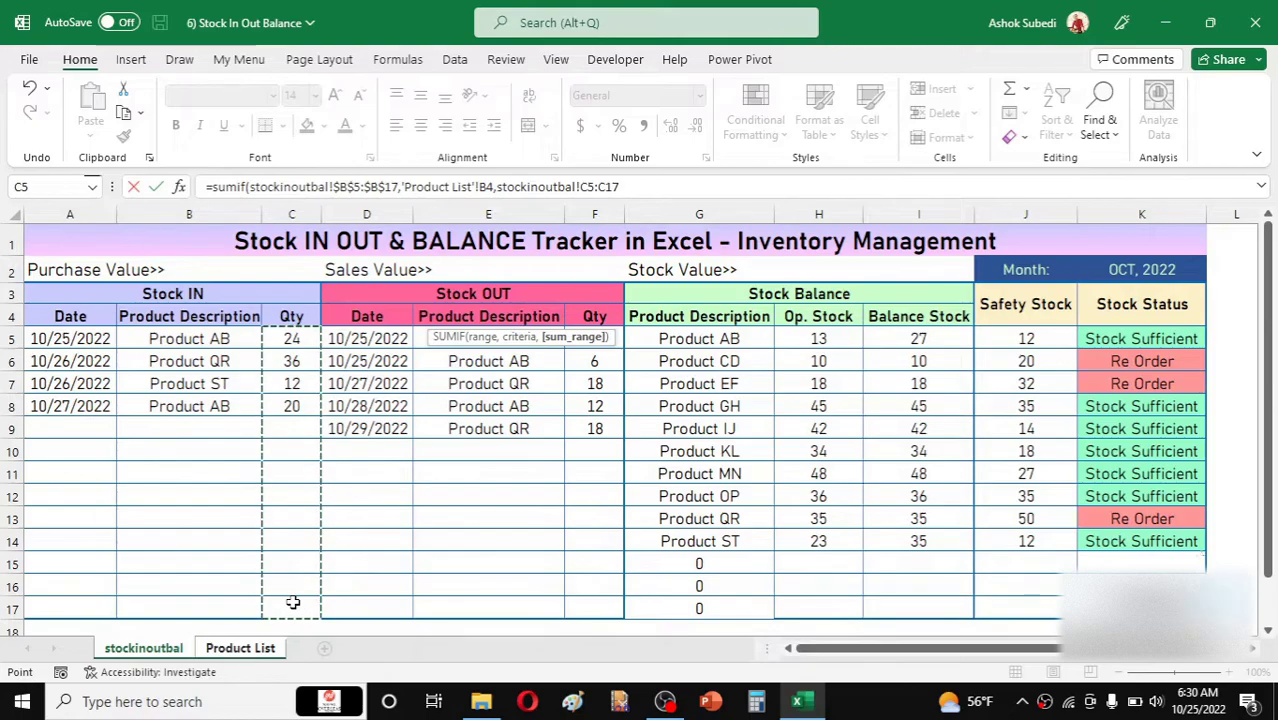
pyautogui.press('F4')
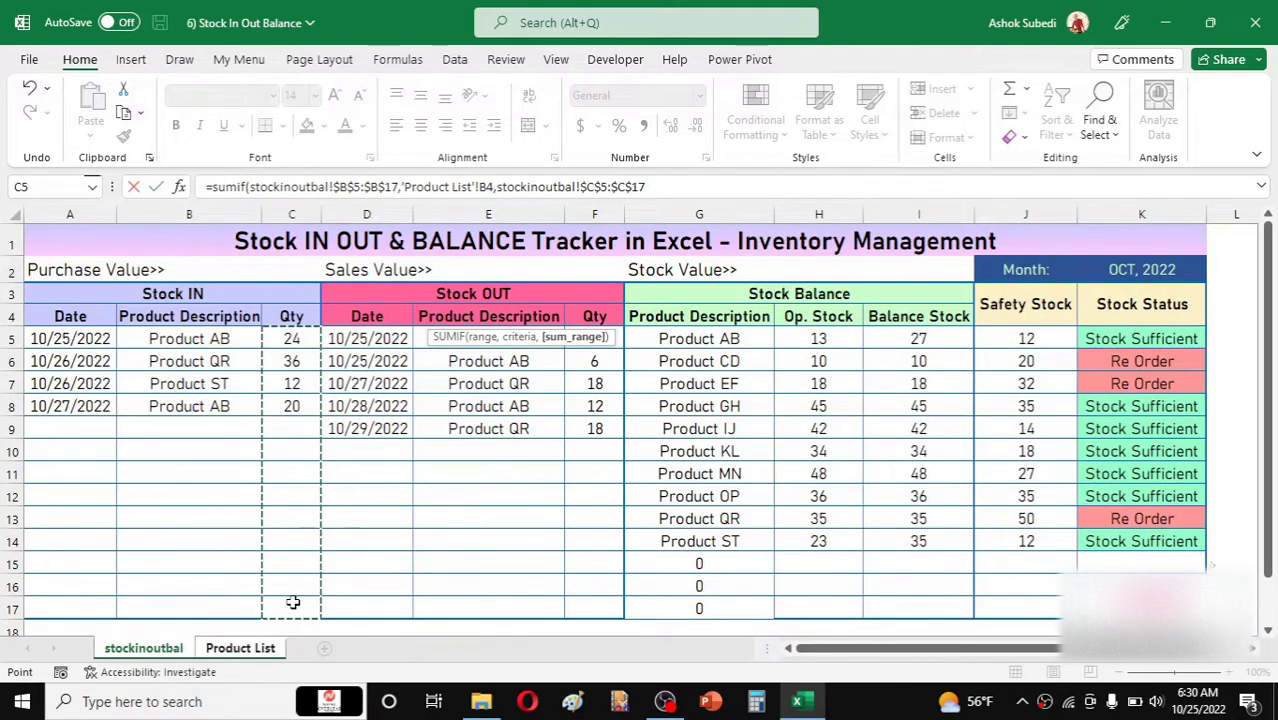
pyautogui.write(')')
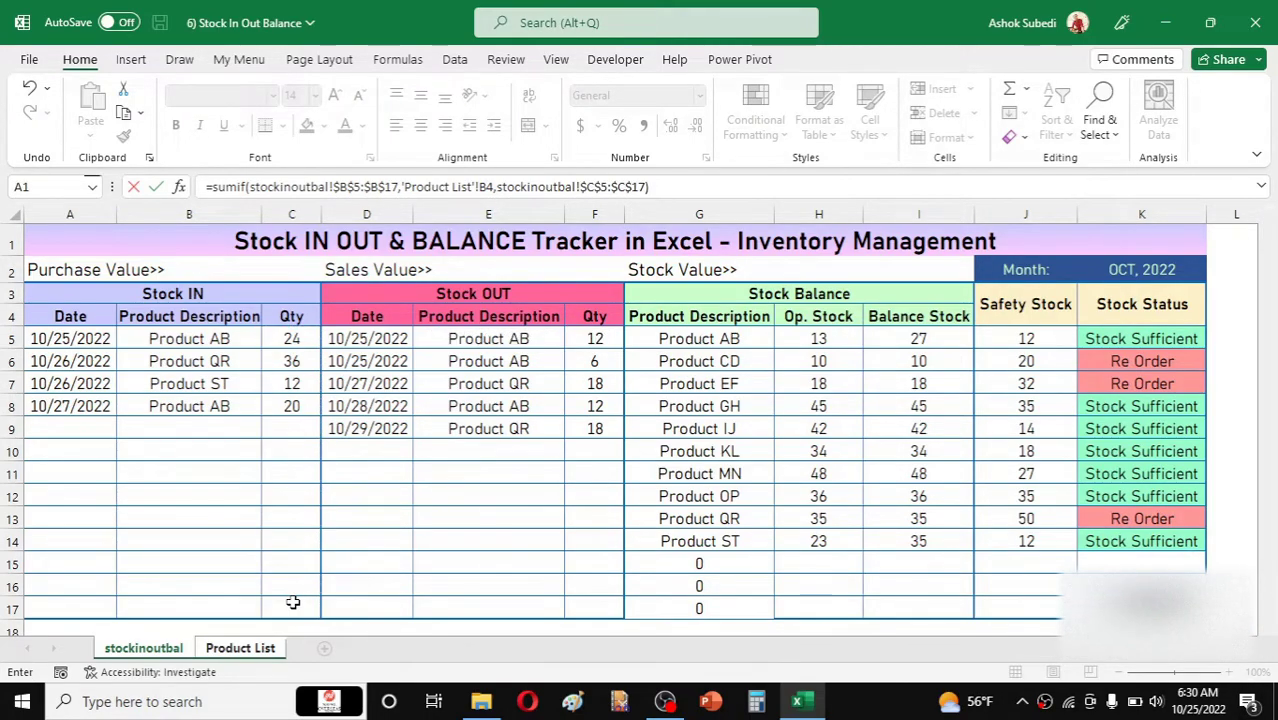
pyautogui.press('Return')
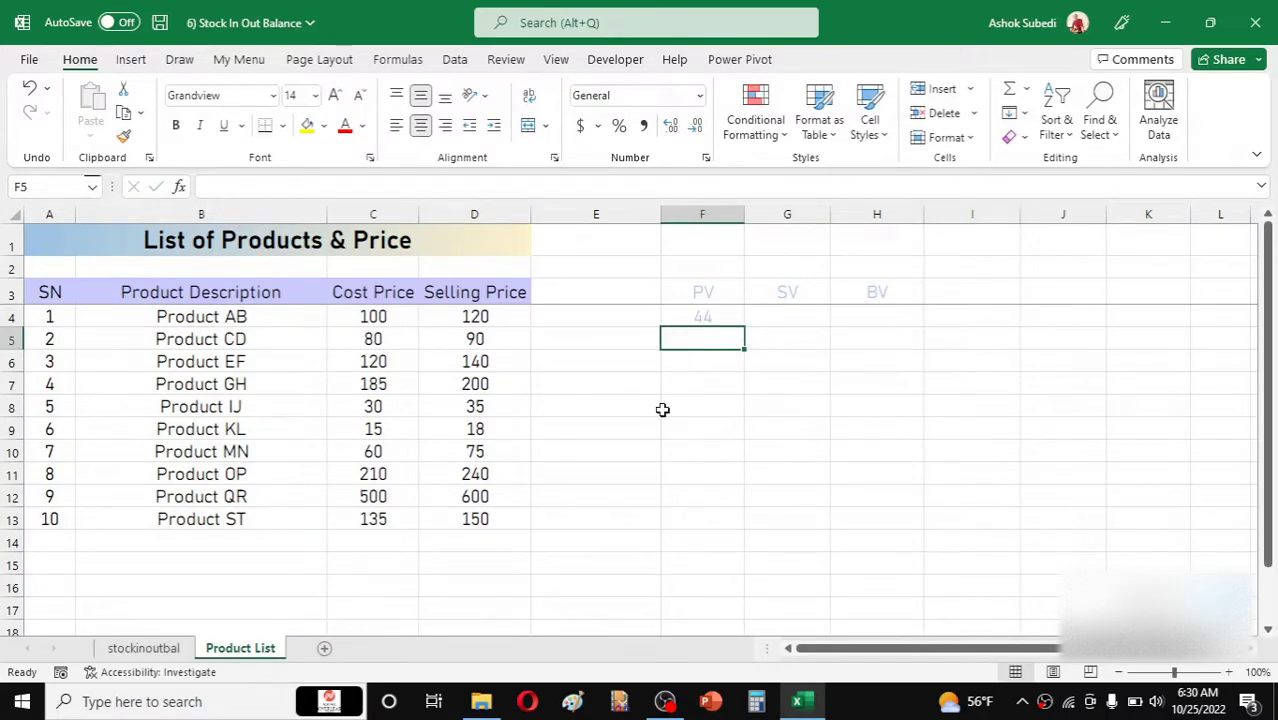
# Fill the PV formula from F4 down to F13 for all the listed products
pyautogui.click(713, 318)
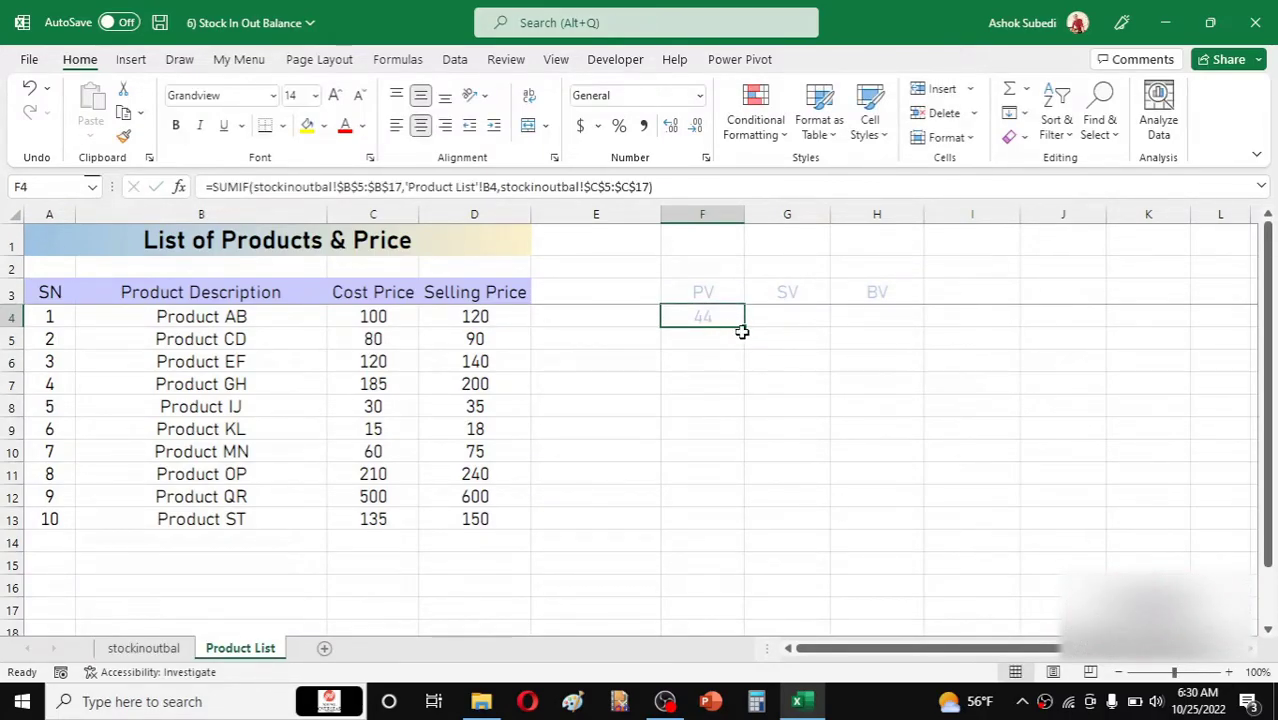
pyautogui.moveTo(745, 333); pyautogui.dragTo(727, 521)
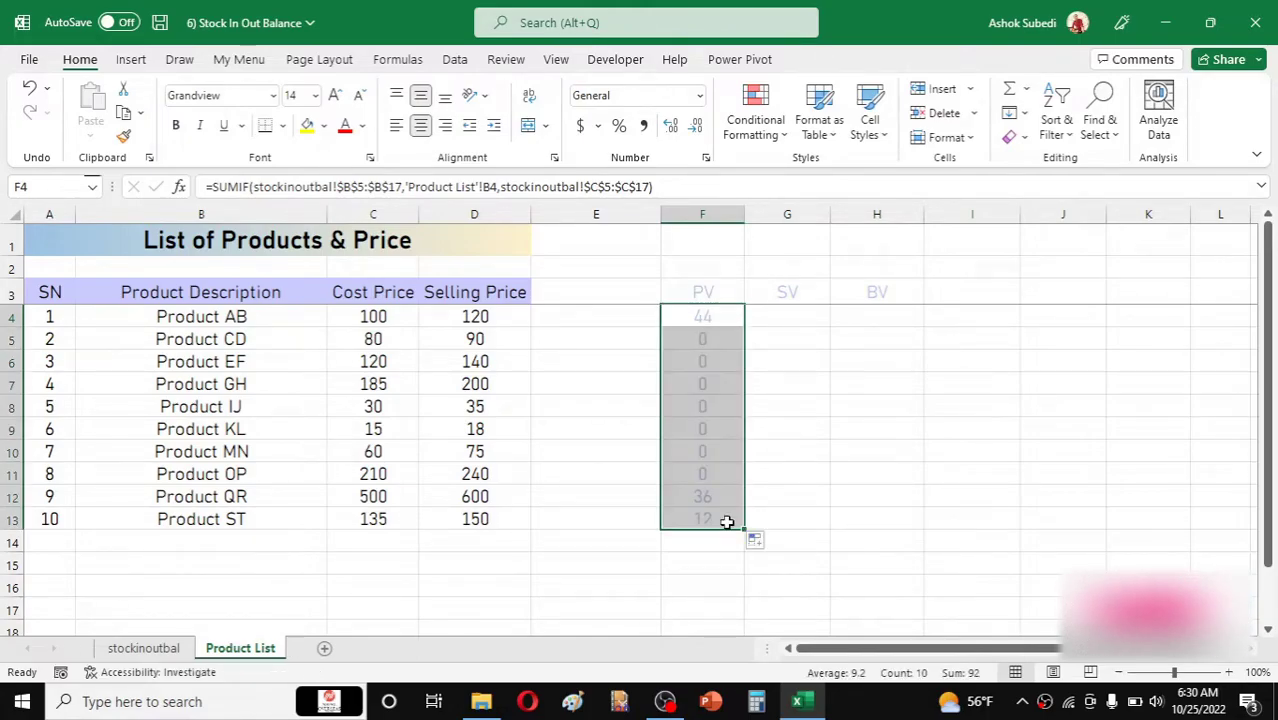
pyautogui.click(724, 375)
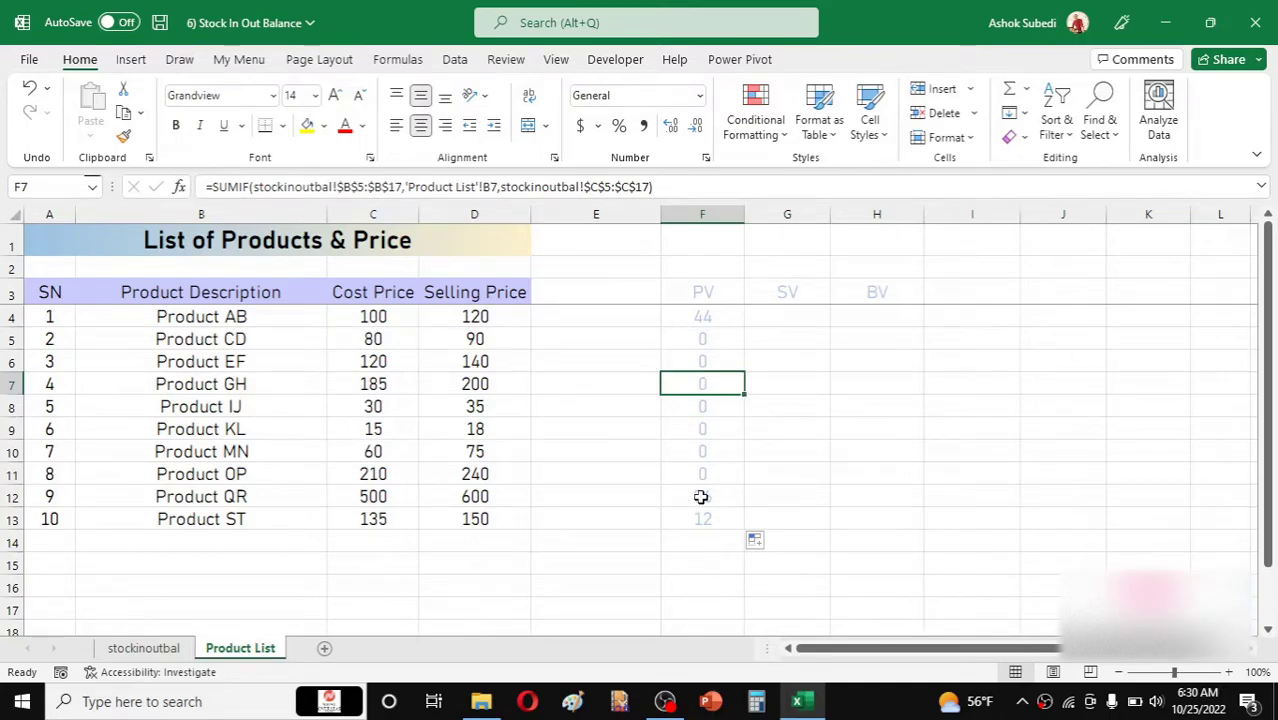
# In G4 under SV, begin a SUMIF formula with the absolute Stock OUT product range stockinoutbal!$E$5:$E$17
pyautogui.click(791, 318)
pyautogui.write('=sumif(')
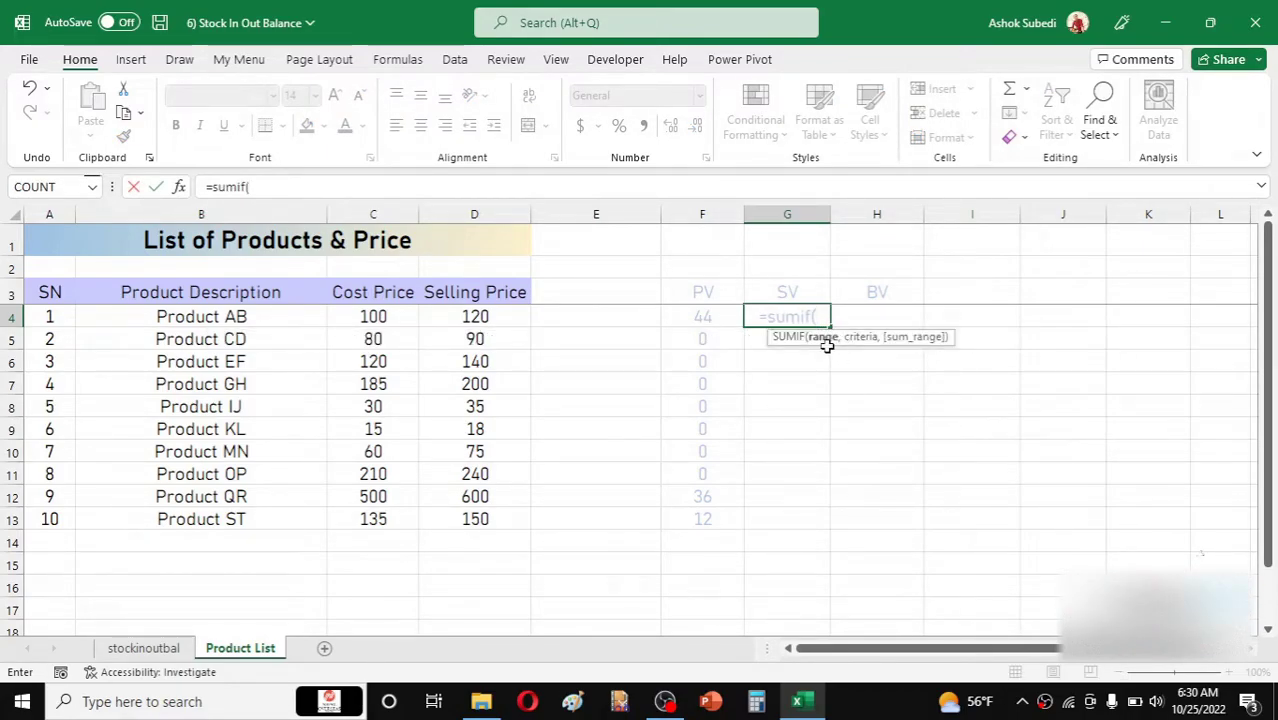
pyautogui.click(170, 650)
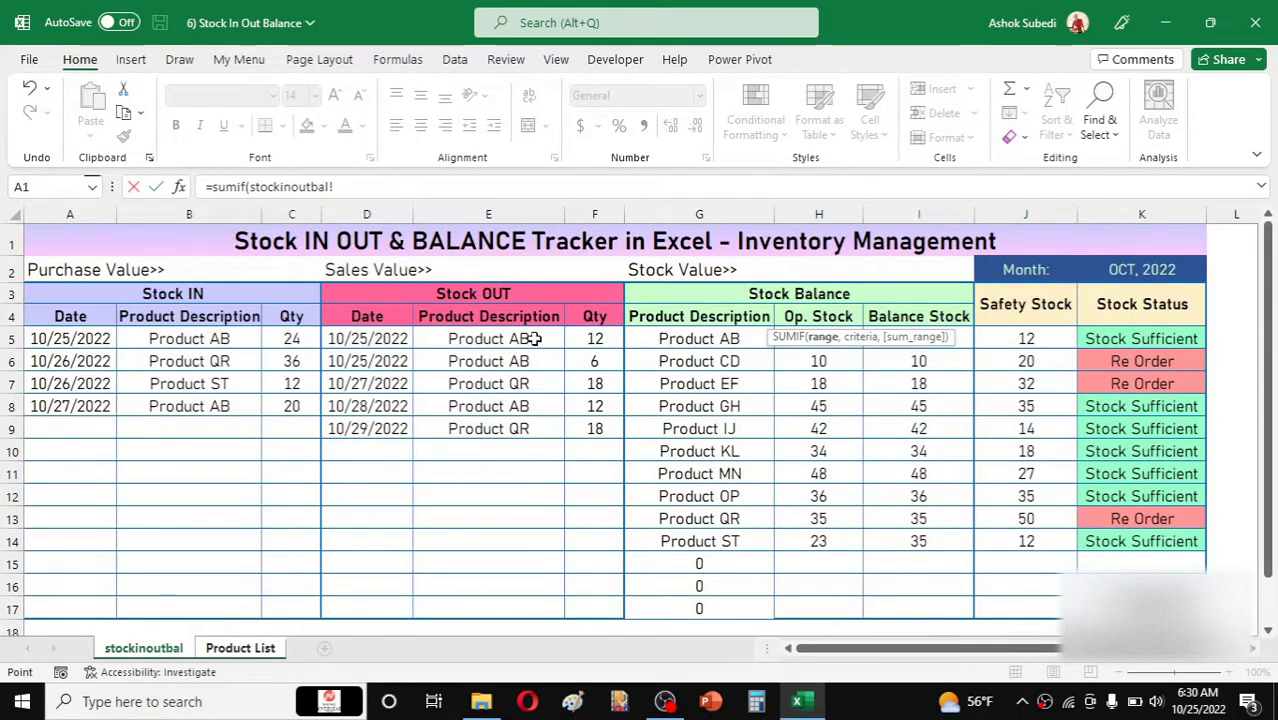
pyautogui.moveTo(530, 339); pyautogui.dragTo(522, 612)
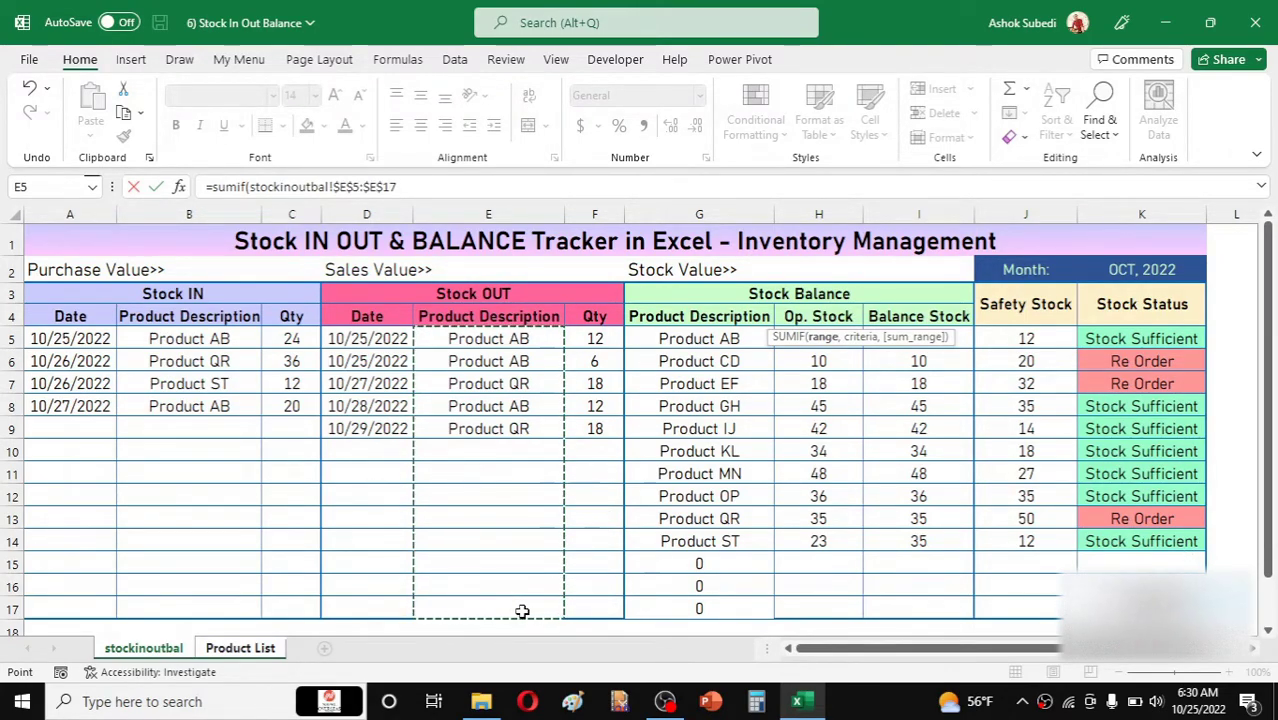
pyautogui.write(',')
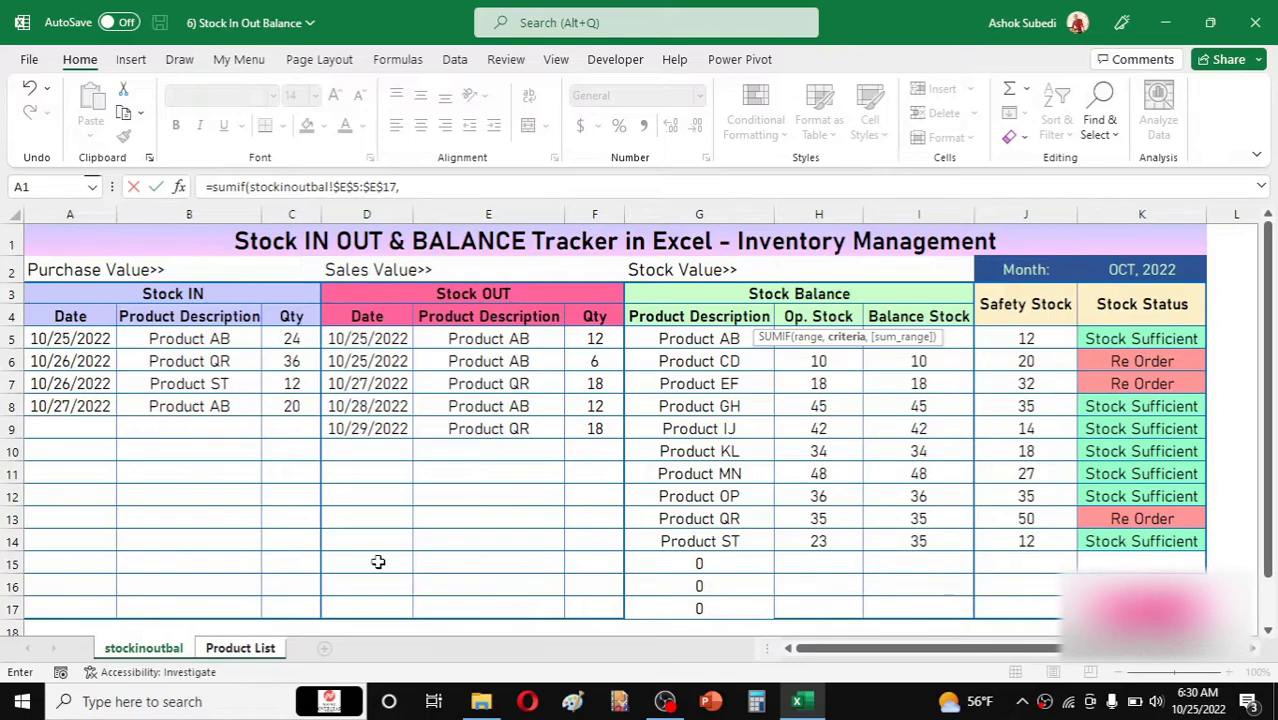
# Complete the G4 SUMIF with criteria 'Product List'!B4 and the relative sum range stockinoutbal!F5:F17
pyautogui.click(240, 648)
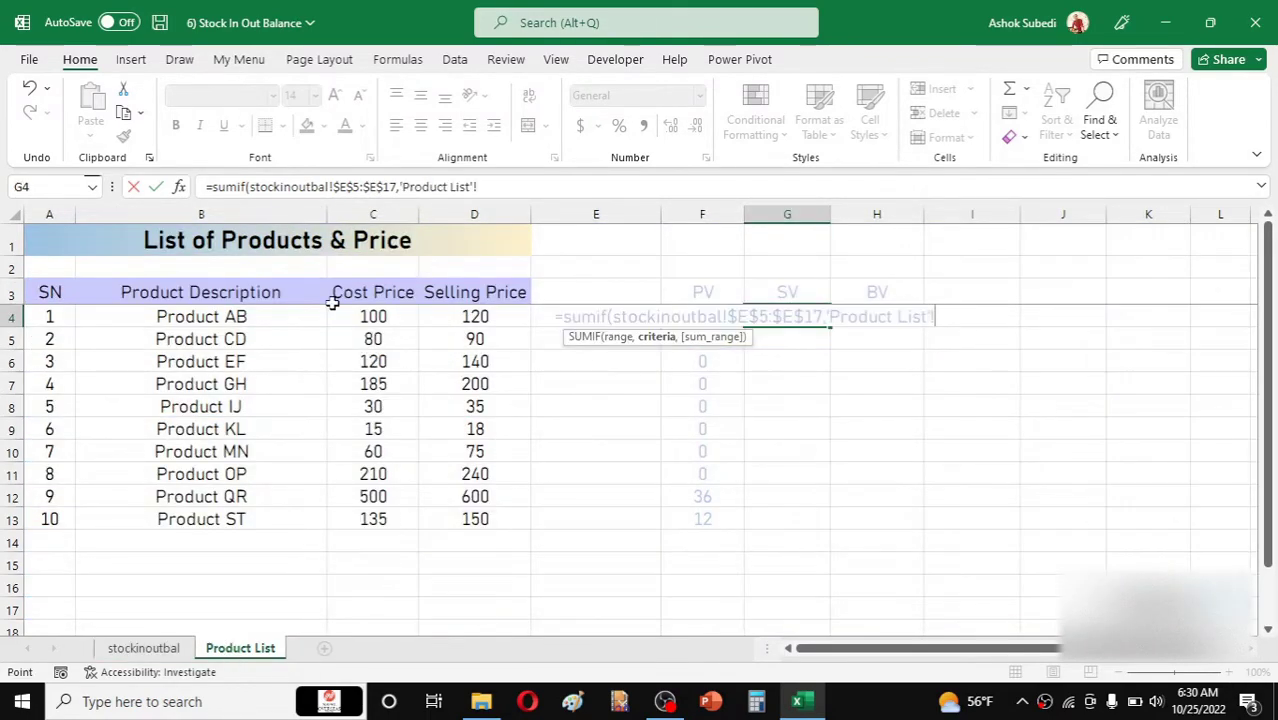
pyautogui.click(247, 316)
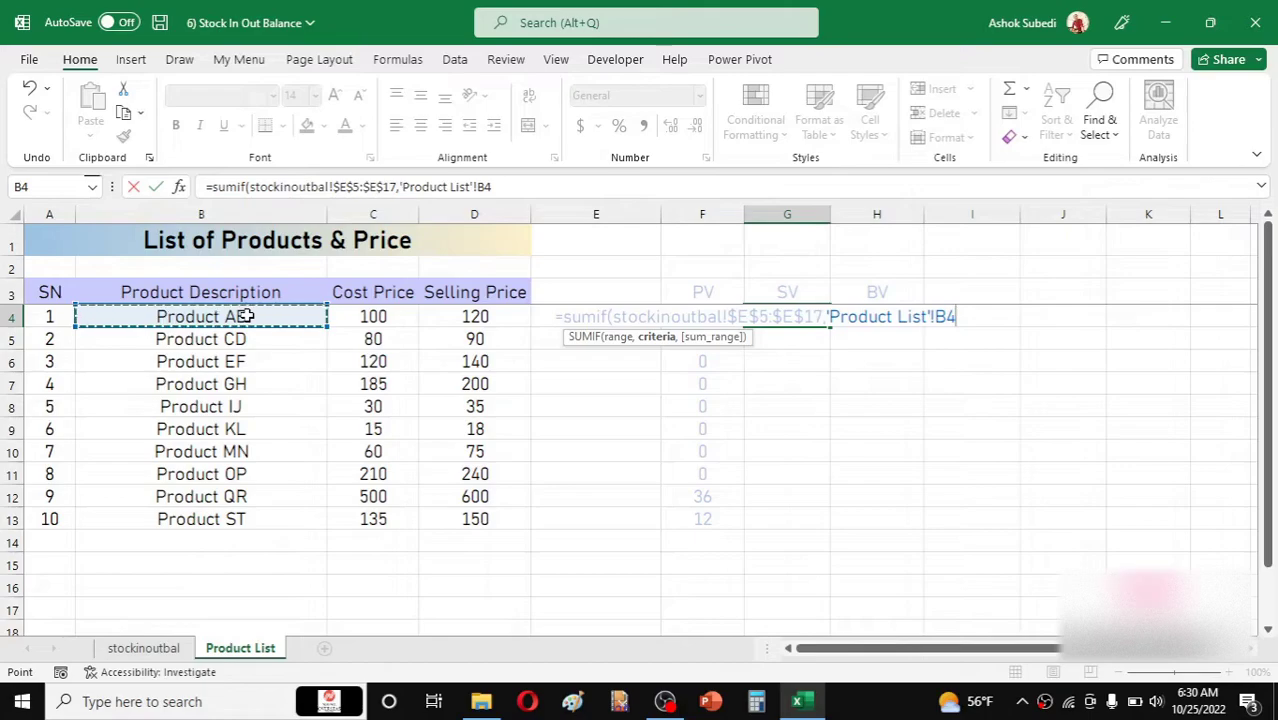
pyautogui.write(',')
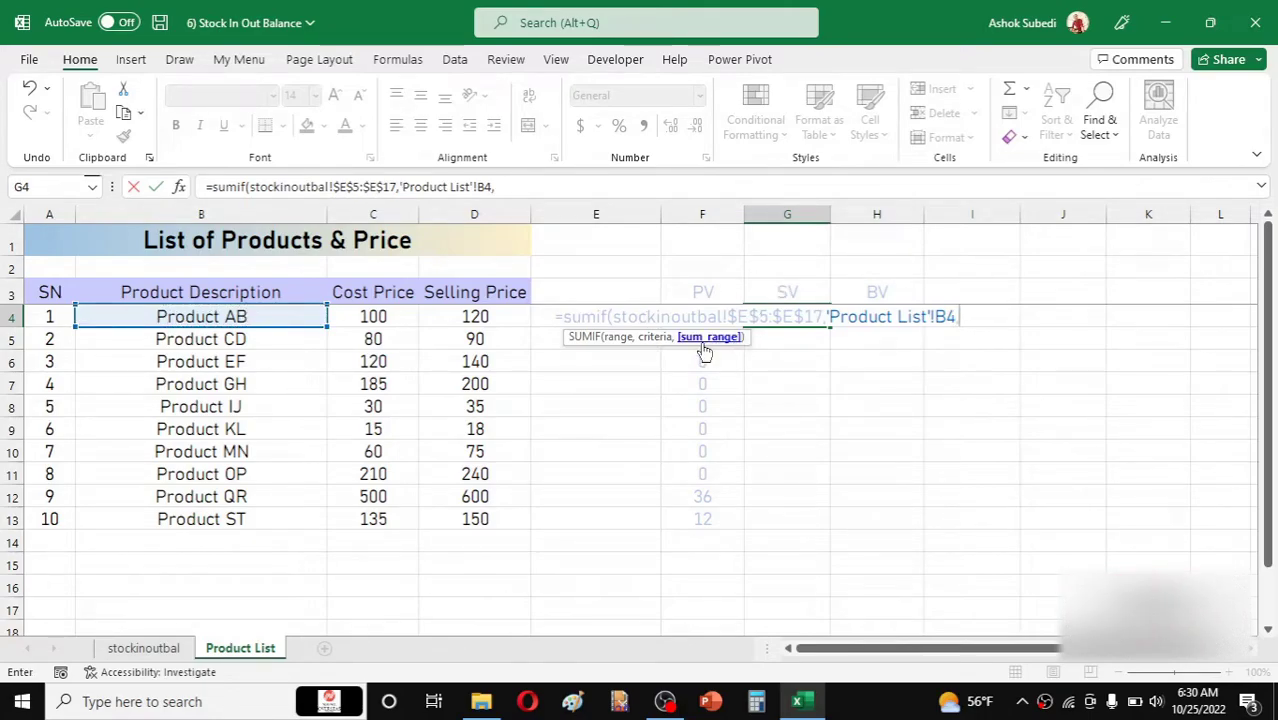
pyautogui.click(160, 649)
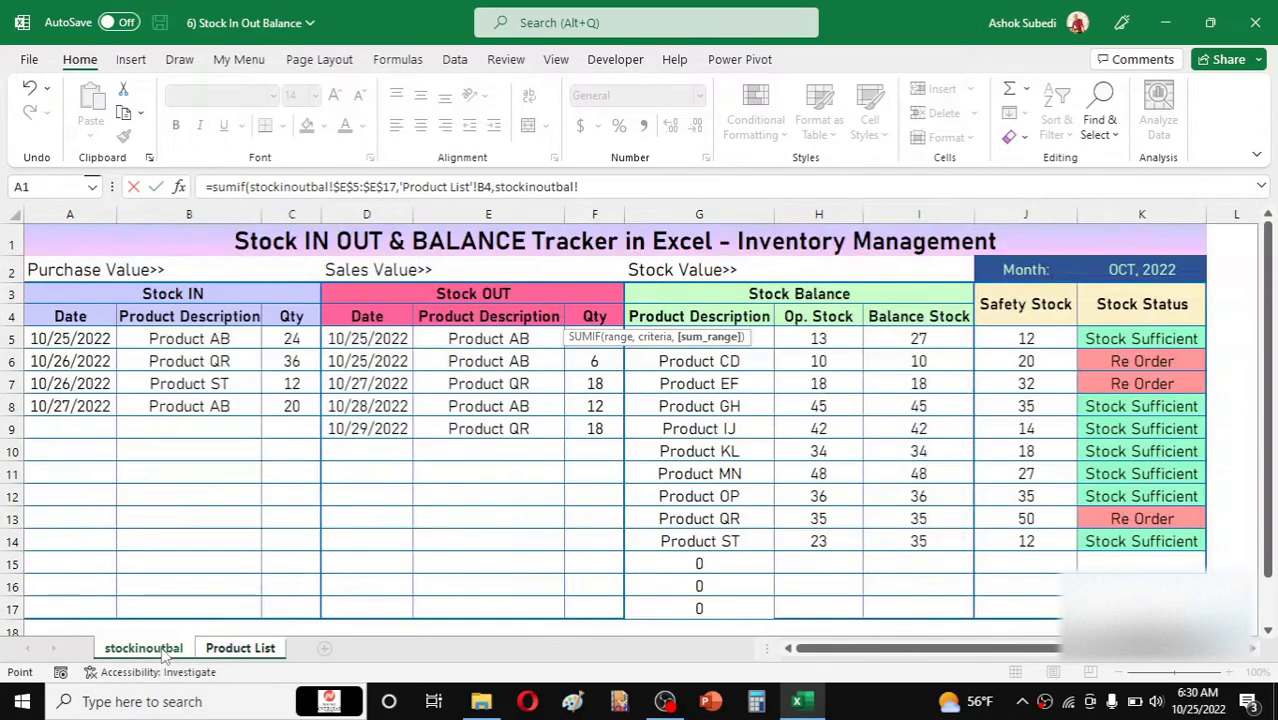
pyautogui.click(544, 340)
pyautogui.hotkey('shift', 'Down')
pyautogui.hotkey('shift', 'Down')
pyautogui.hotkey('shift', 'Down')
pyautogui.hotkey('shift', 'Down')
pyautogui.hotkey('shift', 'Down')
pyautogui.hotkey('shift', 'Down')
pyautogui.hotkey('shift', 'Down')
pyautogui.hotkey('shift', 'Down')
pyautogui.hotkey('shift', 'Down')
pyautogui.hotkey('shift', 'Down')
pyautogui.hotkey('shift', 'Down')
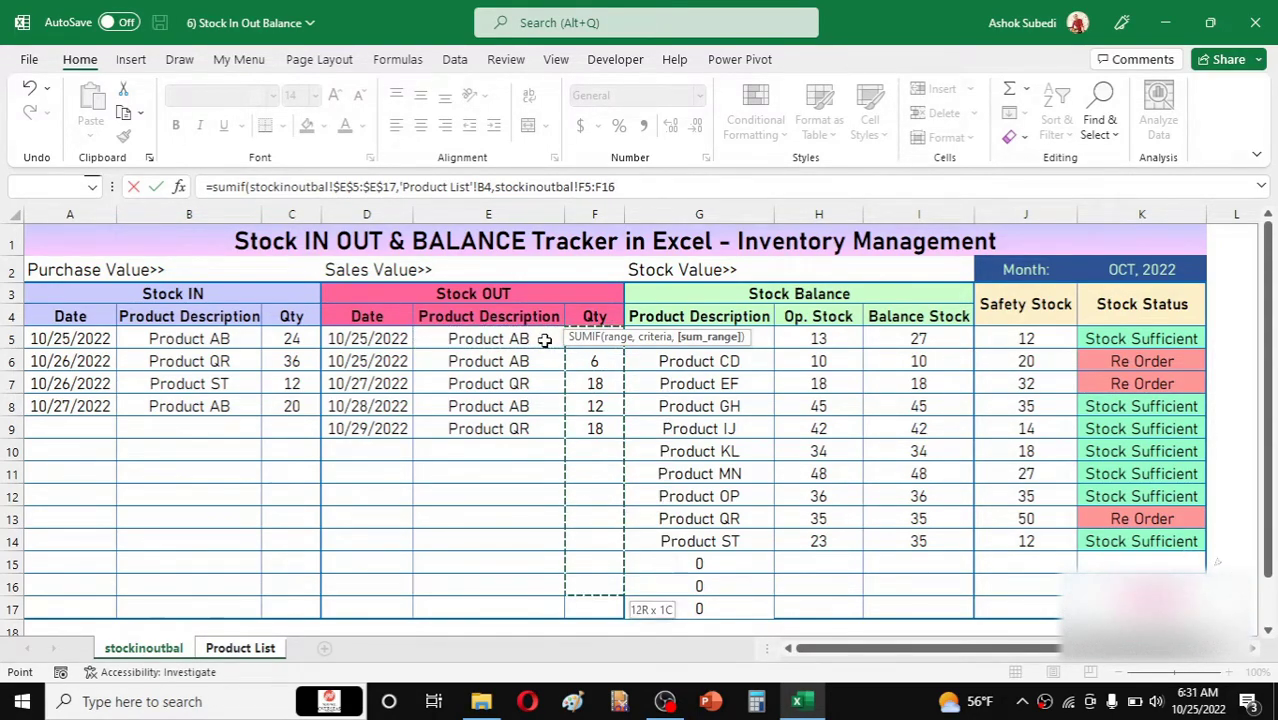
pyautogui.hotkey('shift', 'Down')
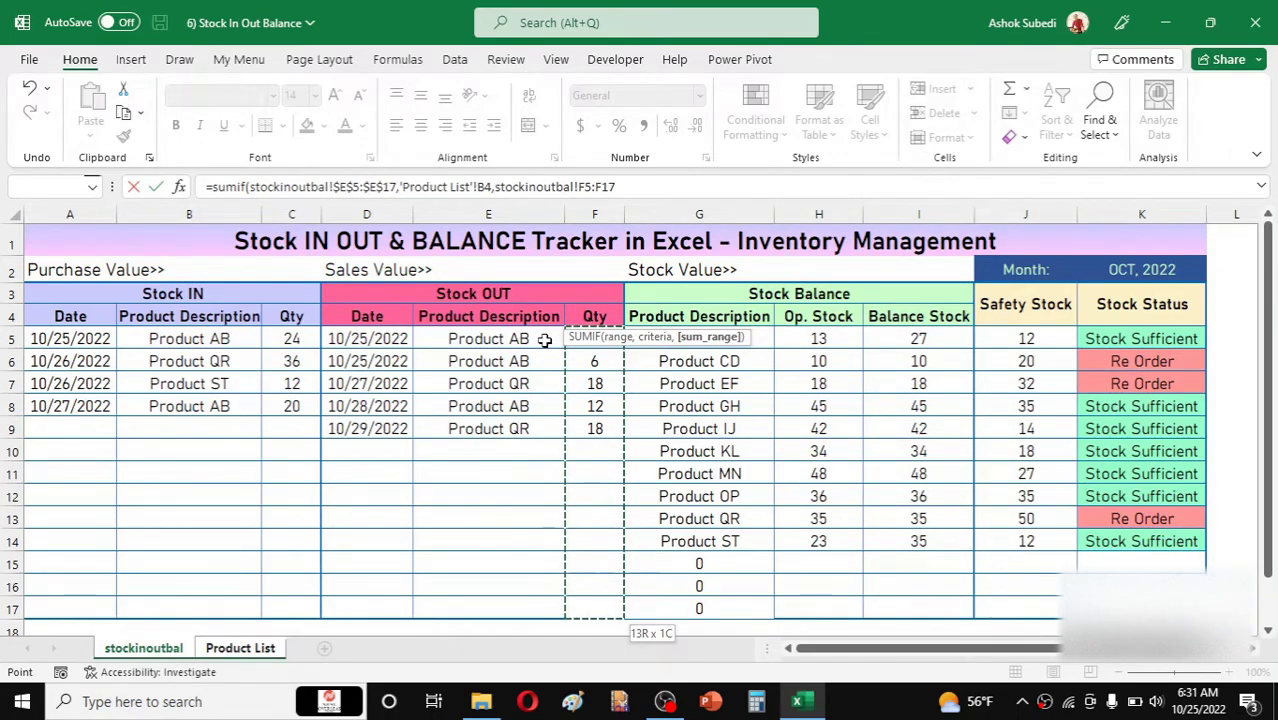
pyautogui.write(')')
pyautogui.press('Return')
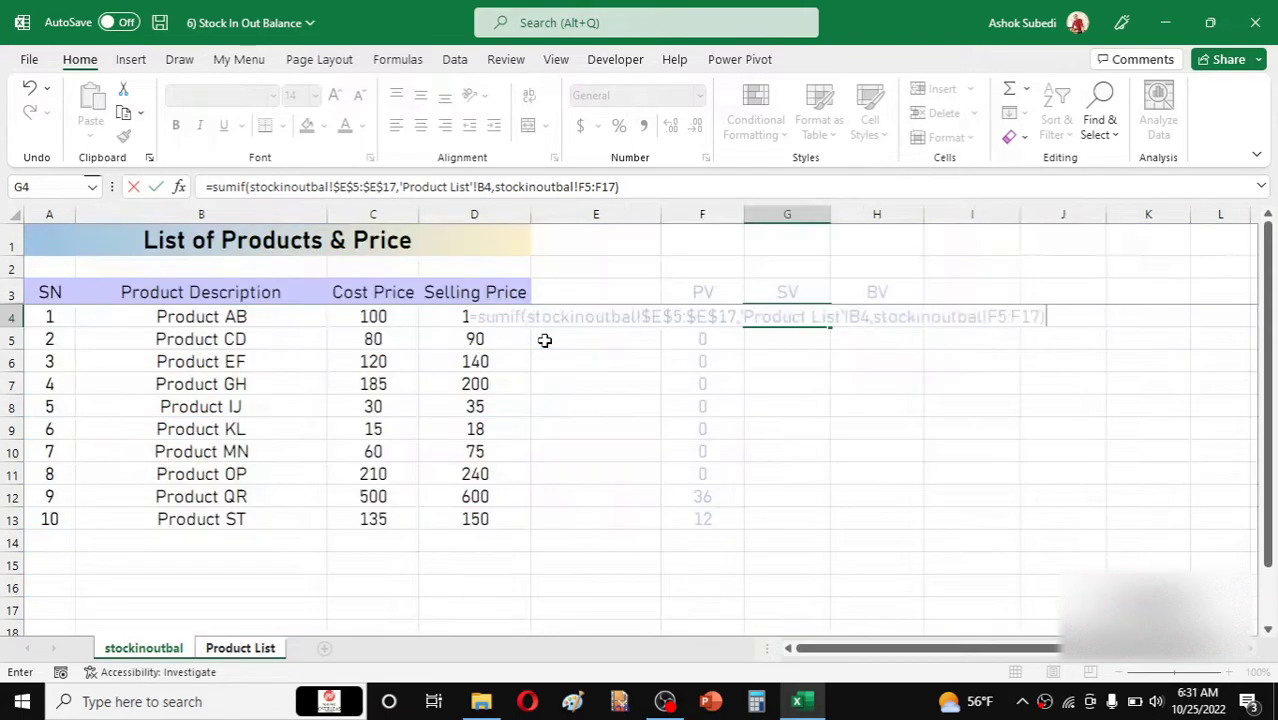
# Fill the SV formula from G4 down to G13 for all the listed products
pyautogui.click(862, 315)
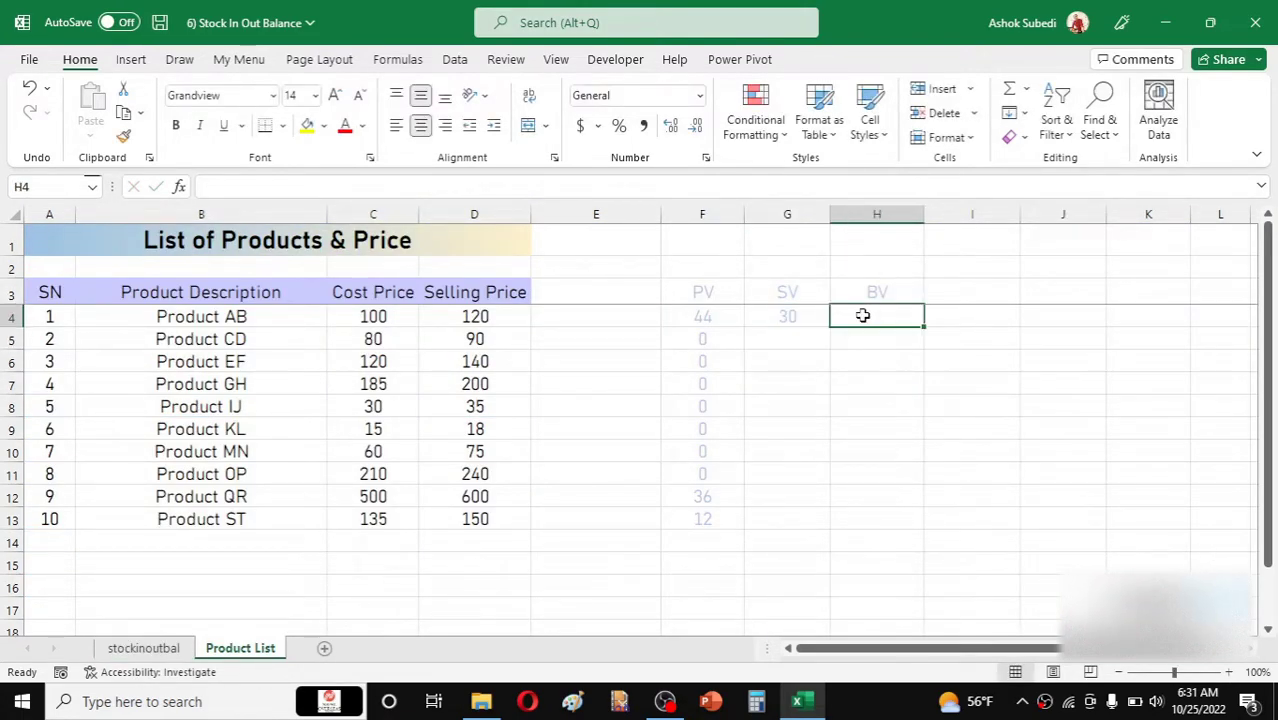
pyautogui.click(790, 317)
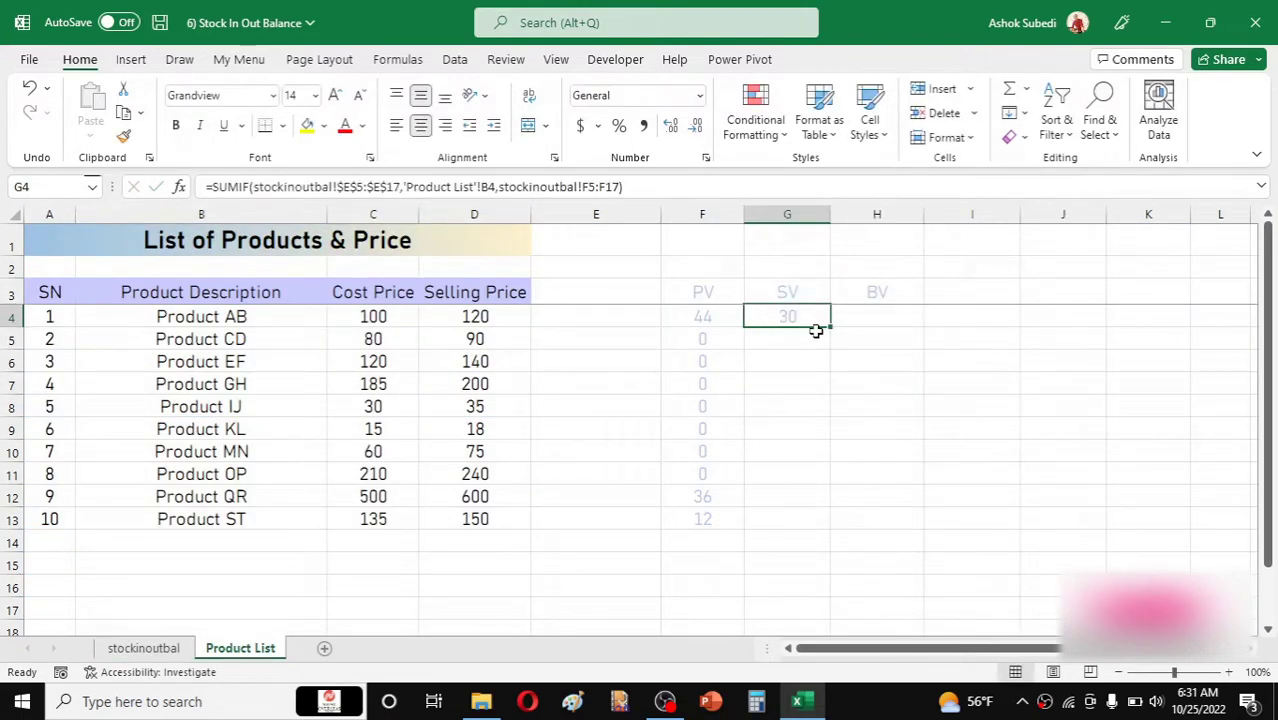
pyautogui.moveTo(828, 331); pyautogui.dragTo(810, 522)
# In H4 under BV on the Product List sheet, link to the first product's Balance Stock with =stockinoutbal!I5
pyautogui.click(901, 317)
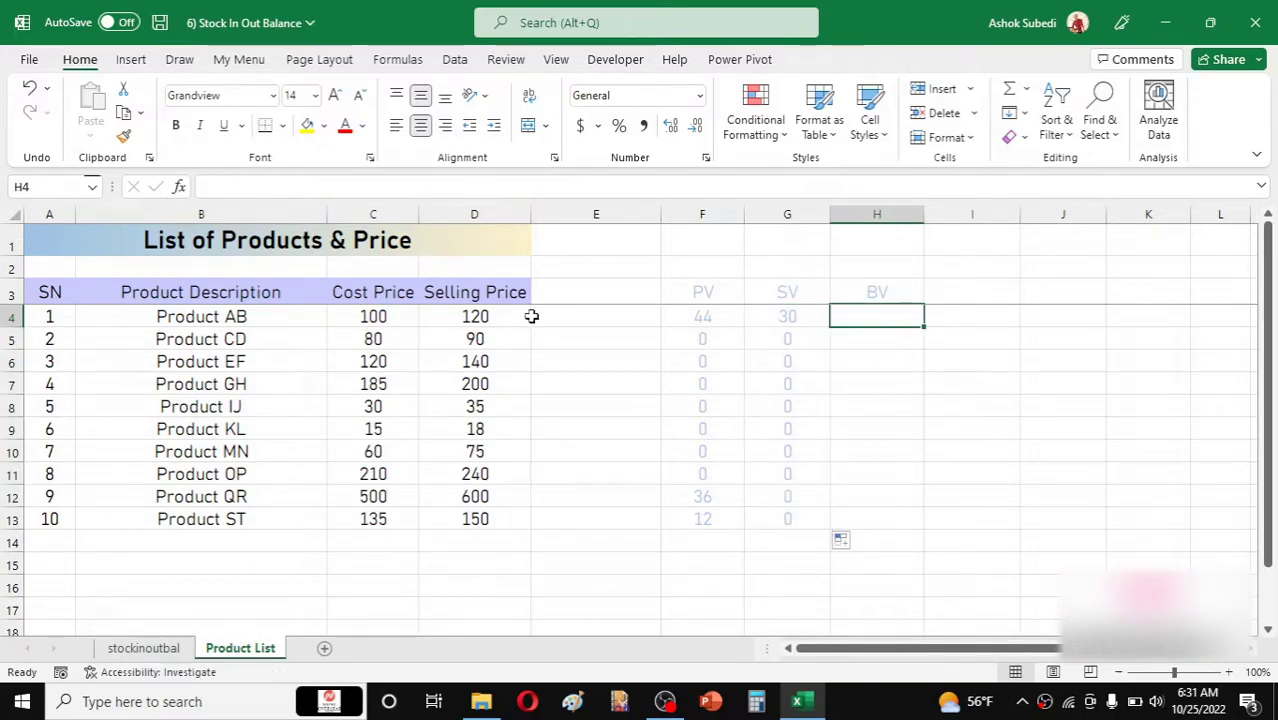
pyautogui.moveTo(240, 316); pyautogui.dragTo(240, 516)
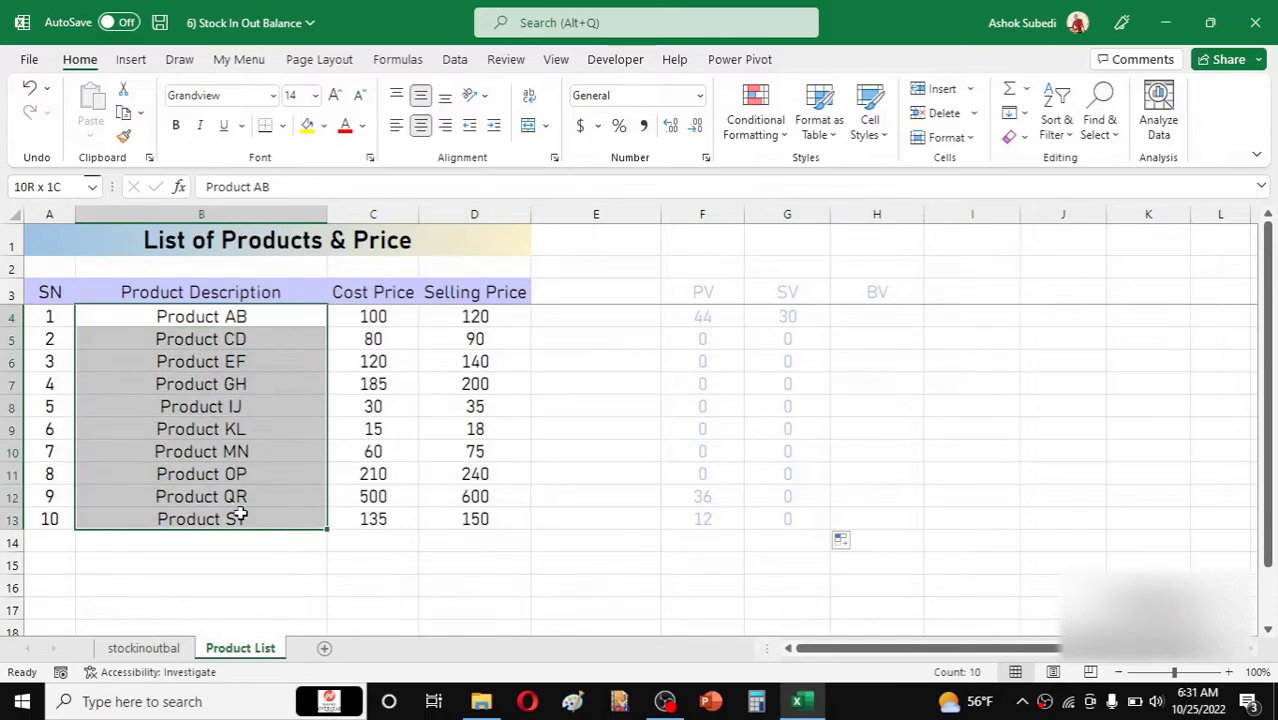
pyautogui.click(148, 648)
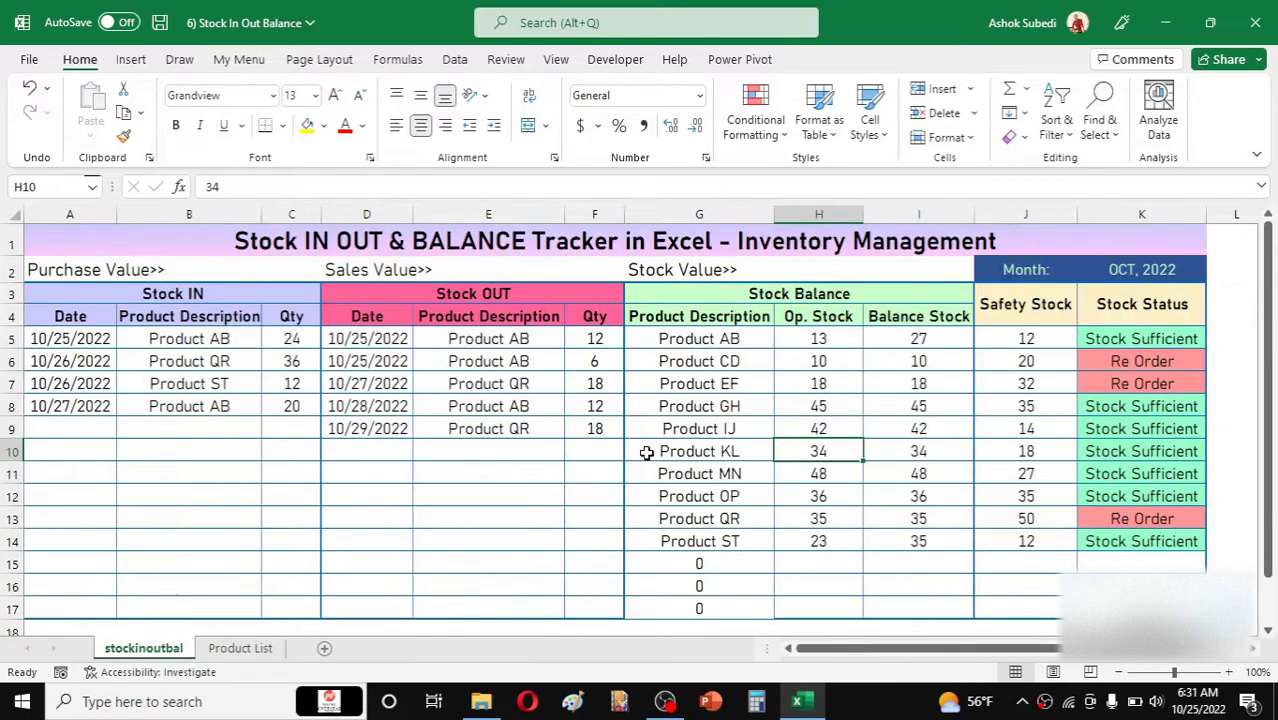
pyautogui.moveTo(727, 338); pyautogui.dragTo(724, 589)
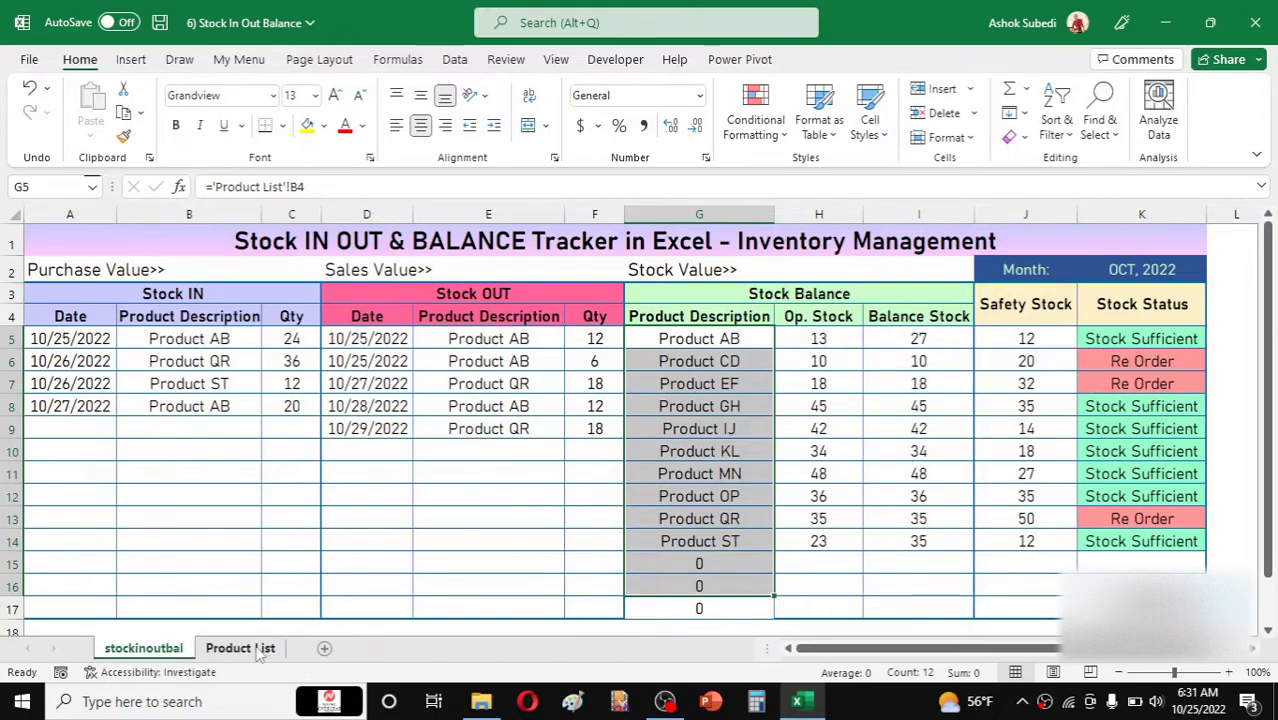
pyautogui.click(257, 650)
pyautogui.click(896, 315)
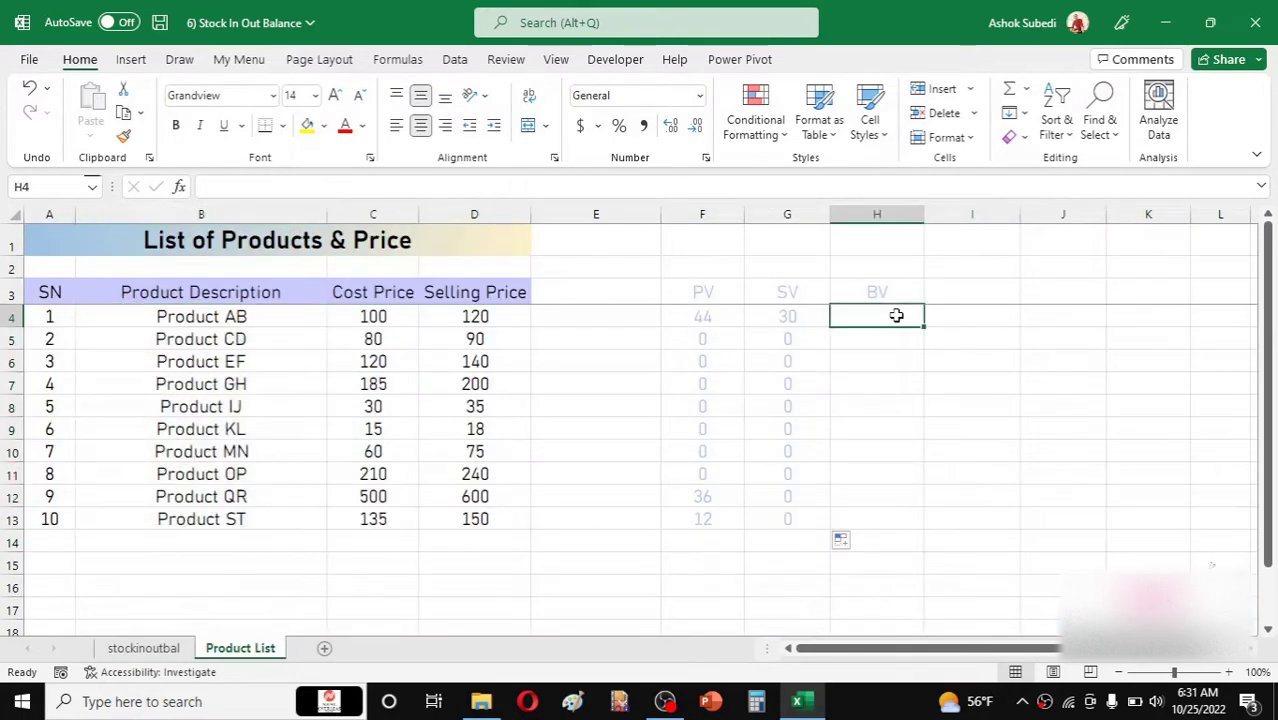
pyautogui.write('=')
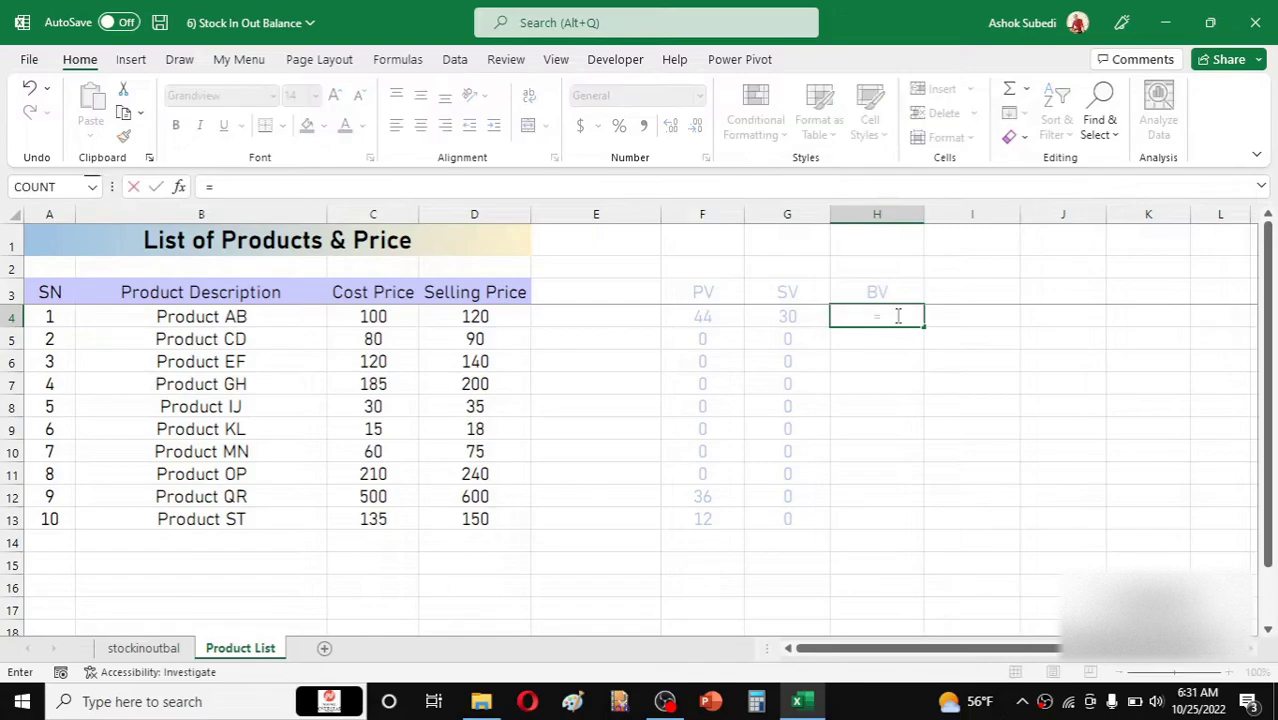
pyautogui.click(160, 650)
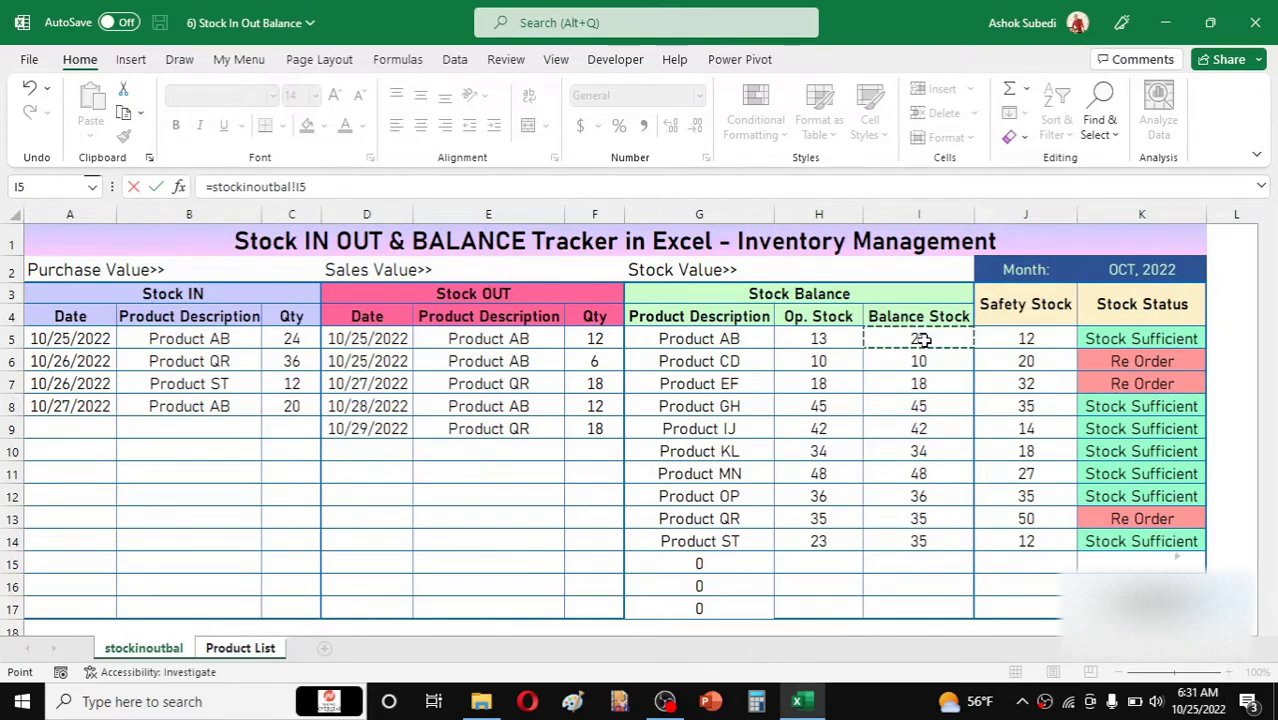
pyautogui.press('Return')
# Fill the BV formula from H4 down to H13 for all the listed products
pyautogui.click(897, 319)
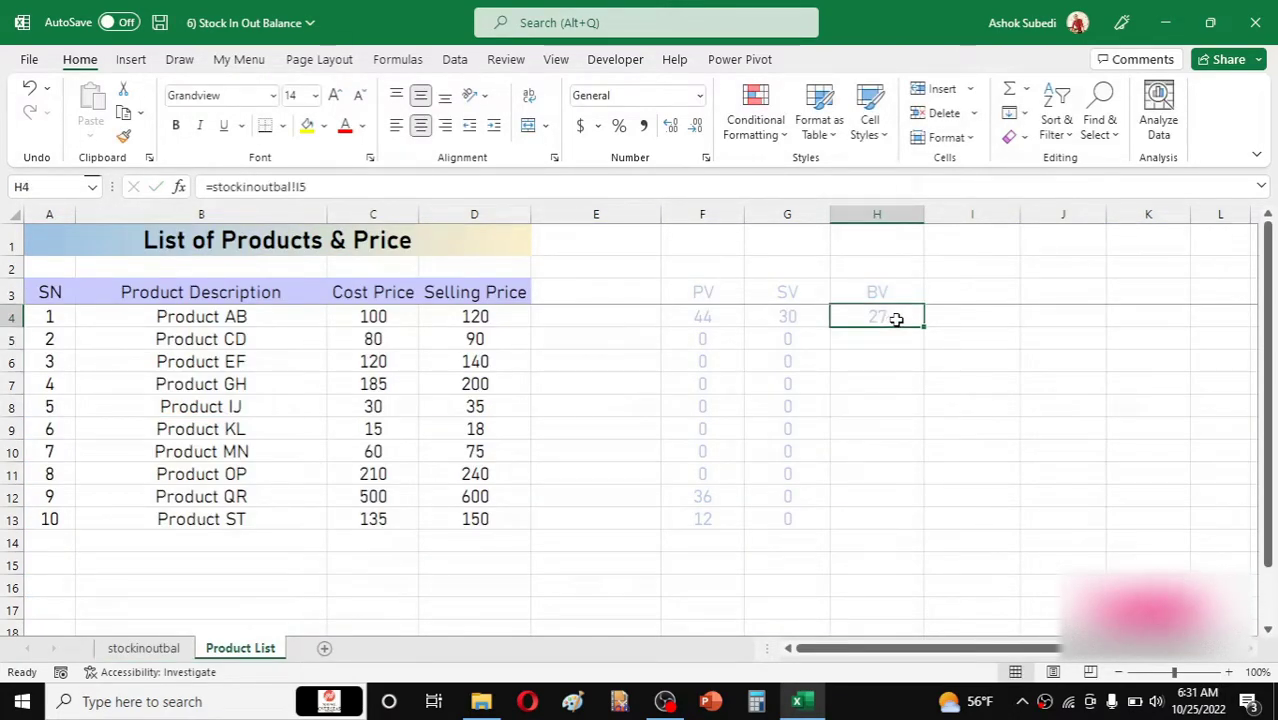
pyautogui.moveTo(924, 331); pyautogui.dragTo(904, 526)
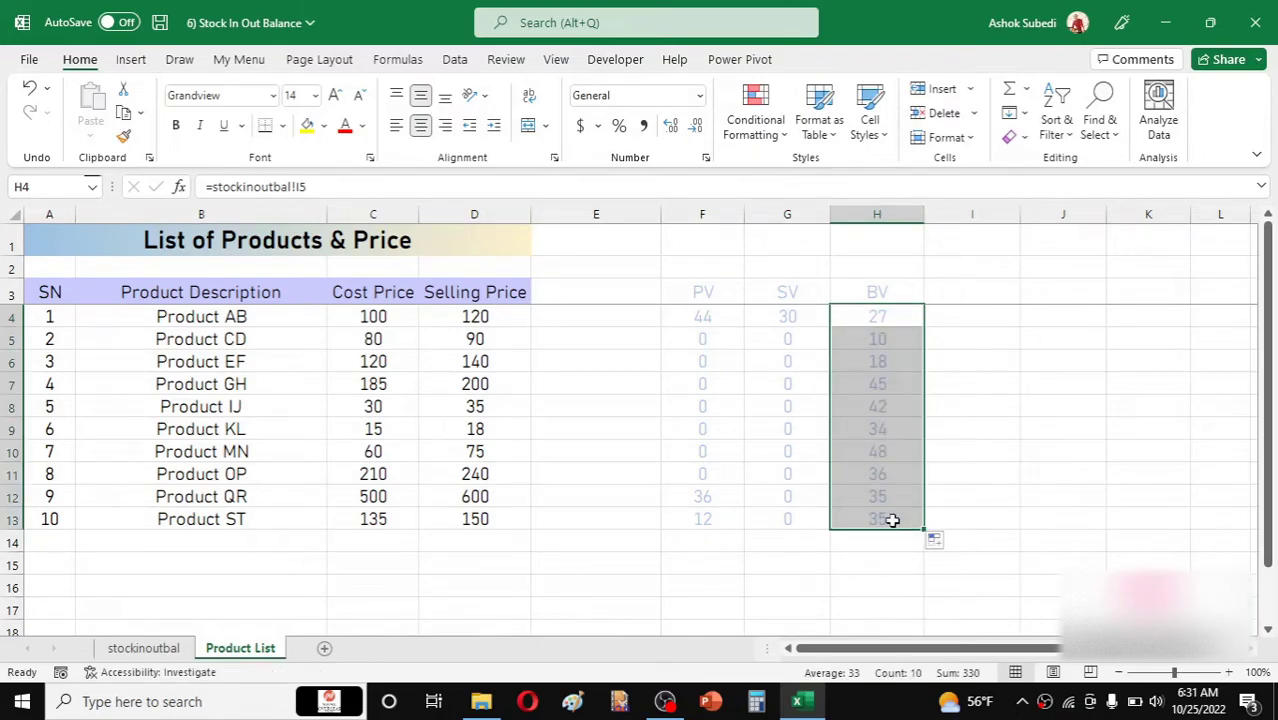
pyautogui.click(982, 409)
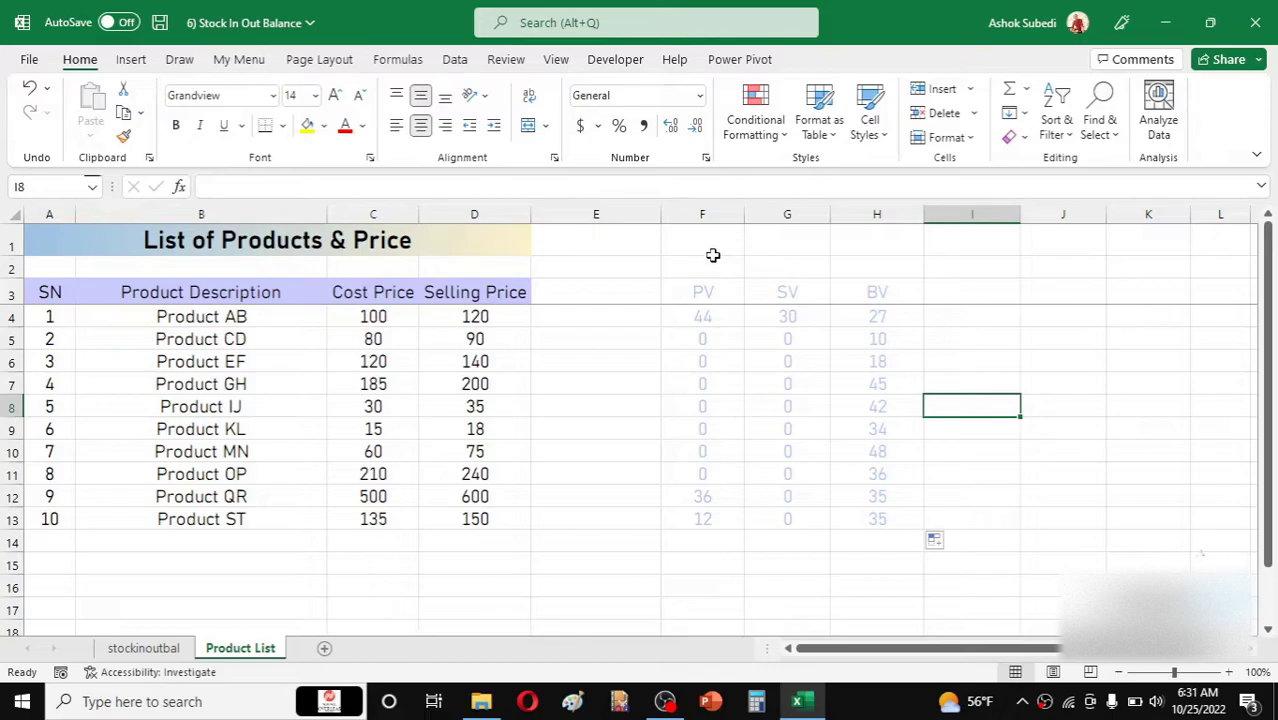
pyautogui.click(726, 474)
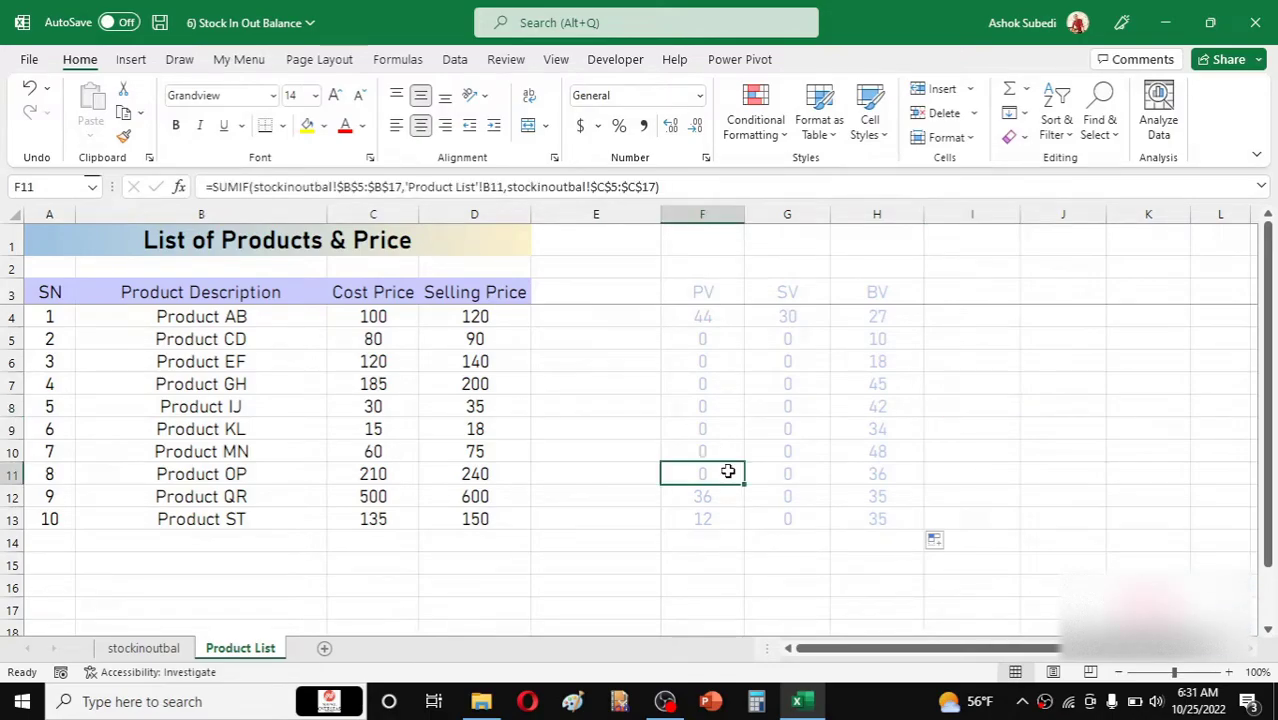
pyautogui.click(711, 270)
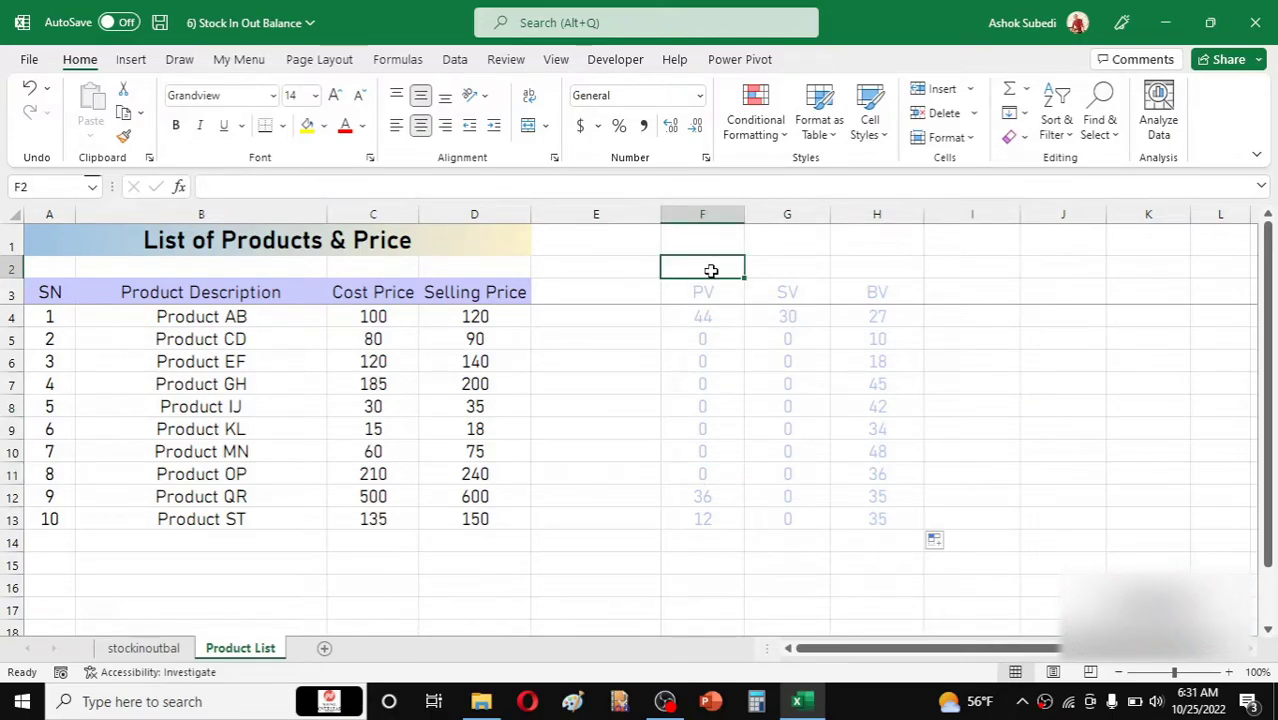
pyautogui.click(203, 545)
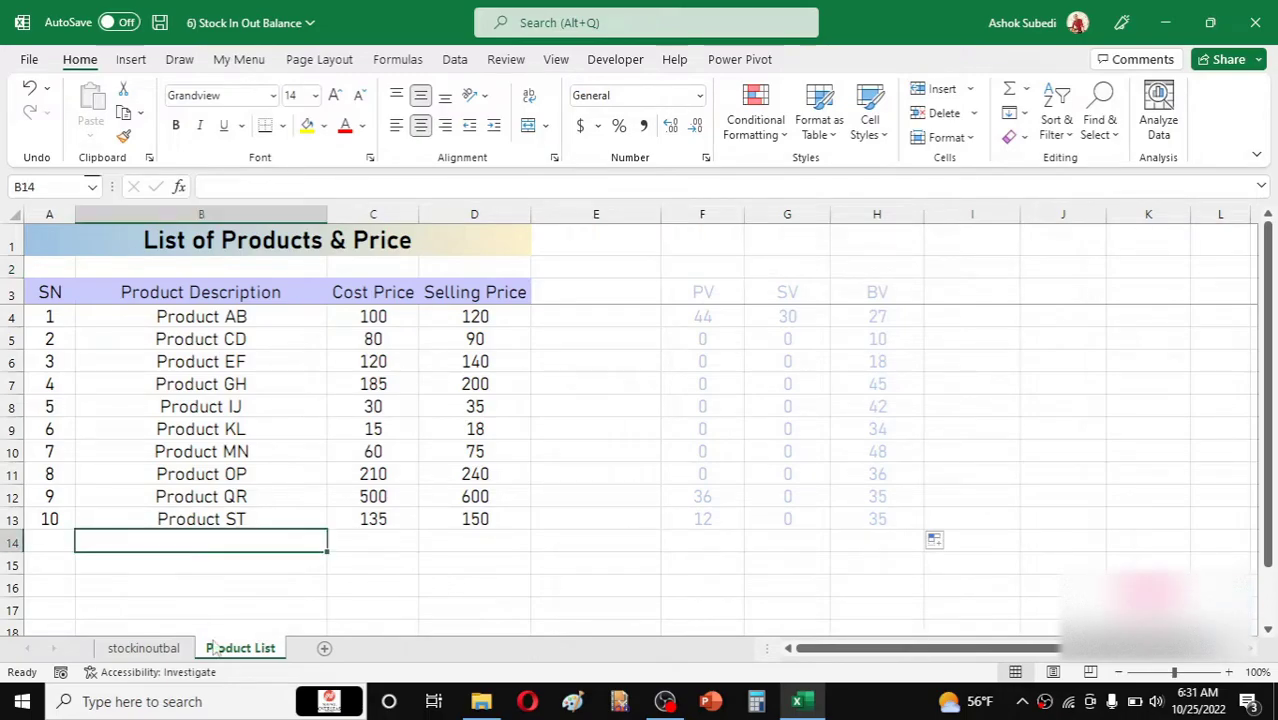
pyautogui.click(711, 546)
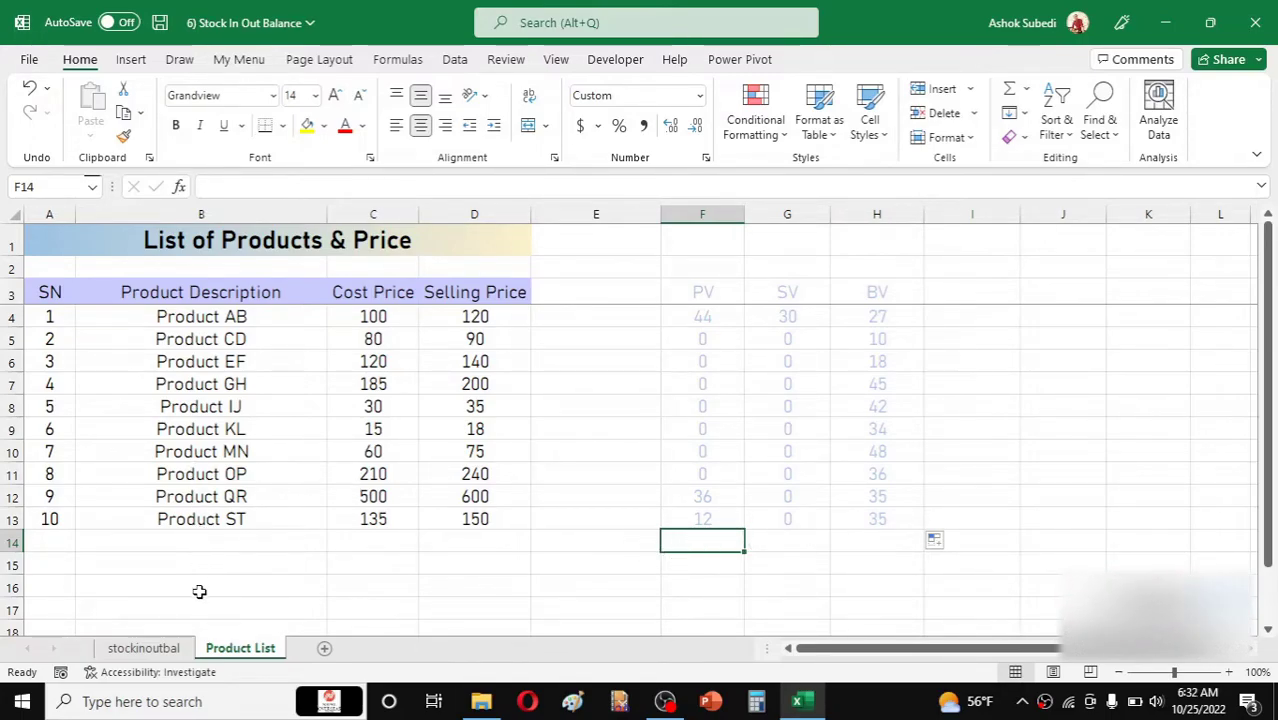
pyautogui.click(717, 378)
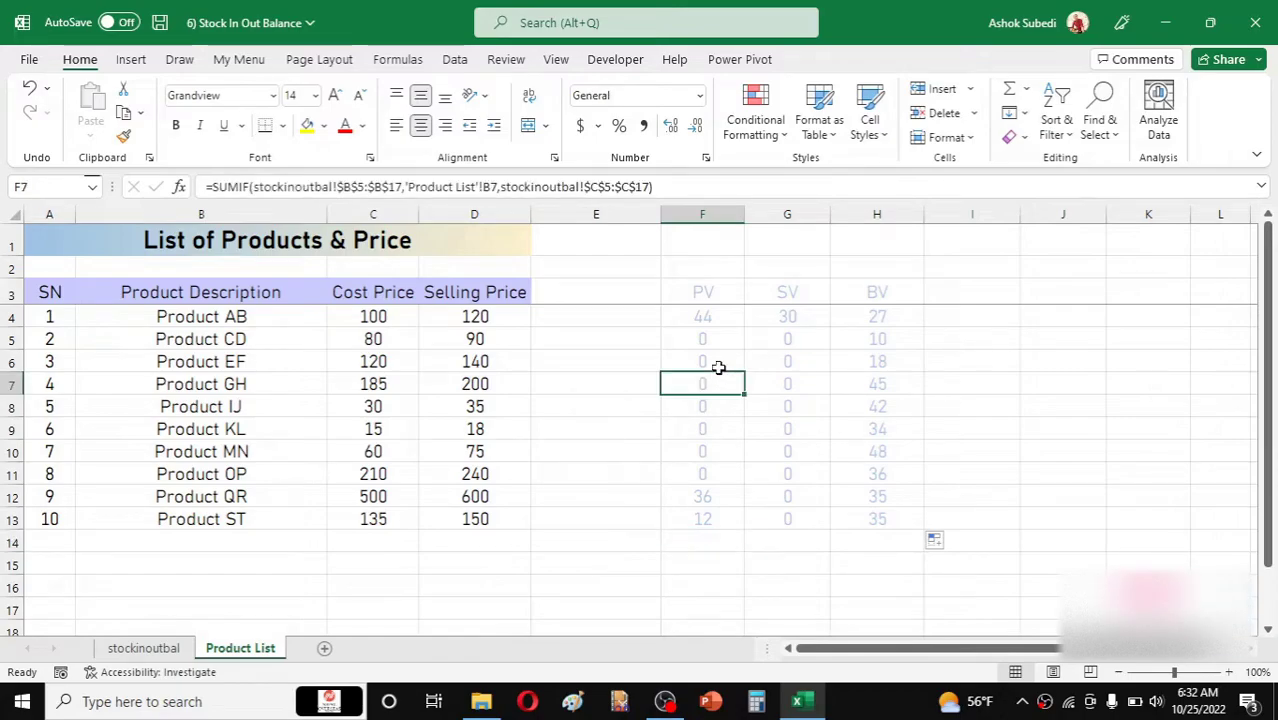
# In F2 above PV, calculate the total purchase value from the cost prices with =SUMPRODUCT(F4:F13,C4:C13)
pyautogui.click(708, 270)
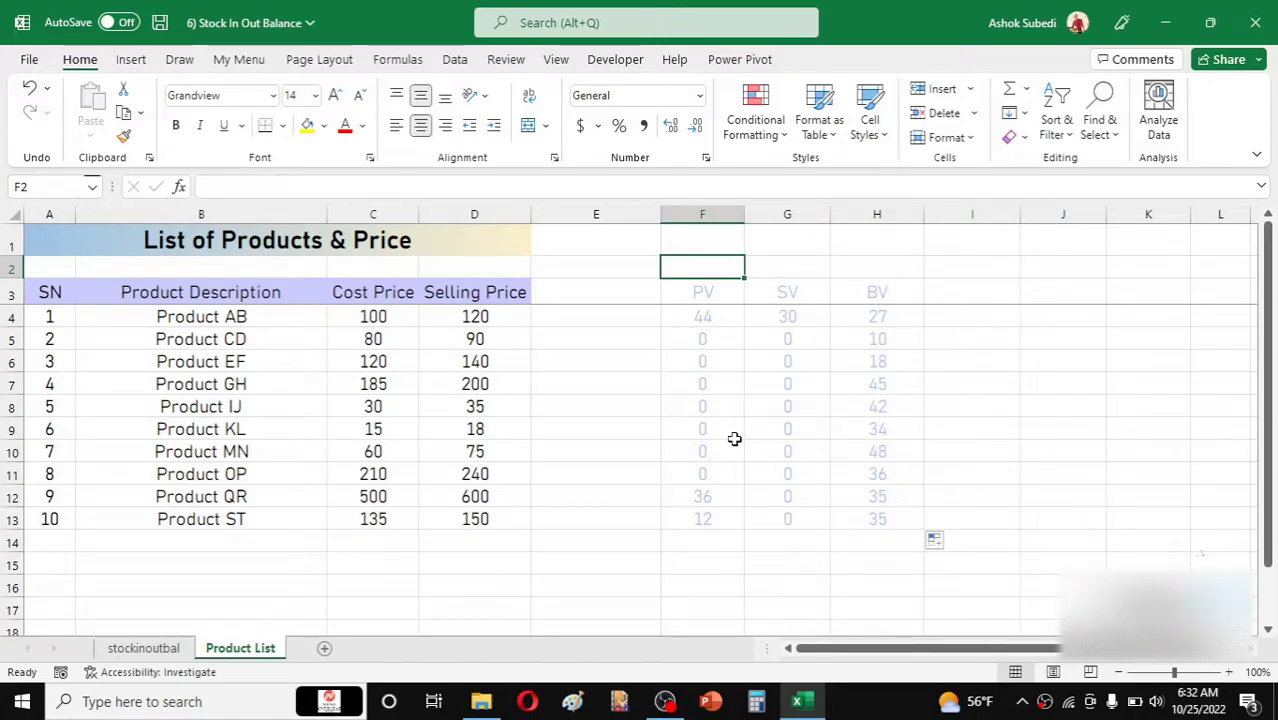
pyautogui.write('=s')
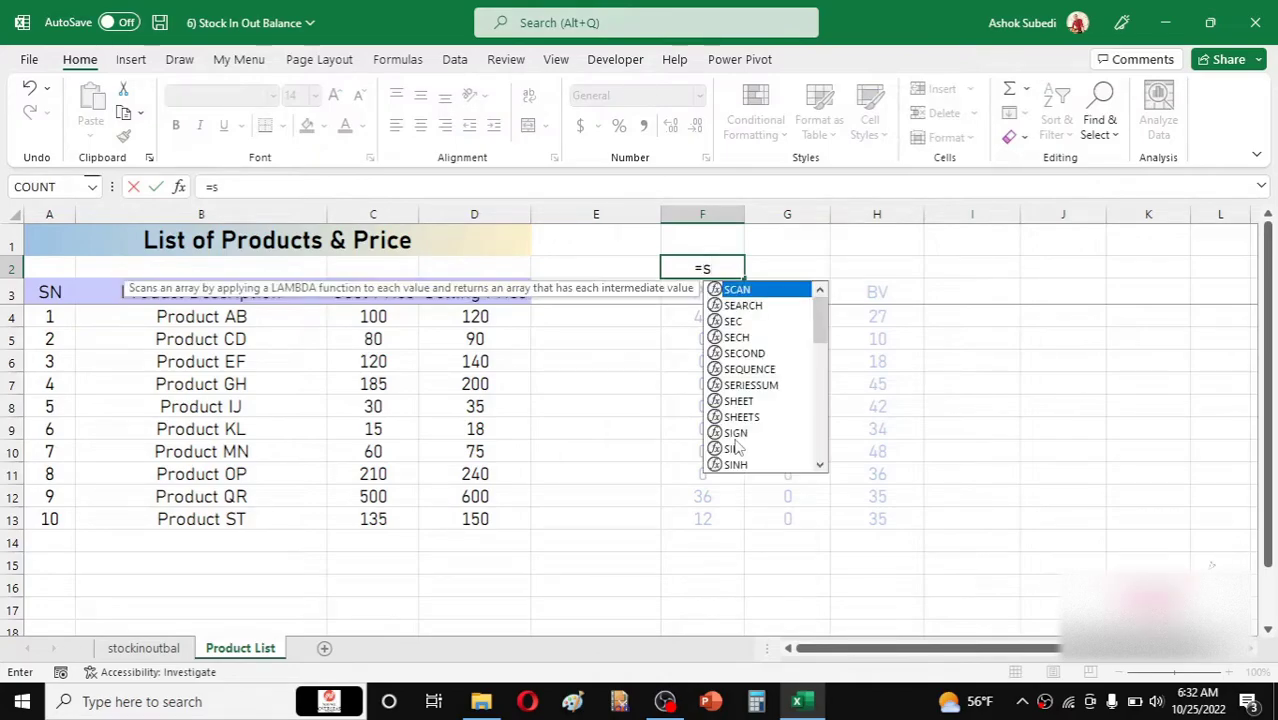
pyautogui.write('umproduct')
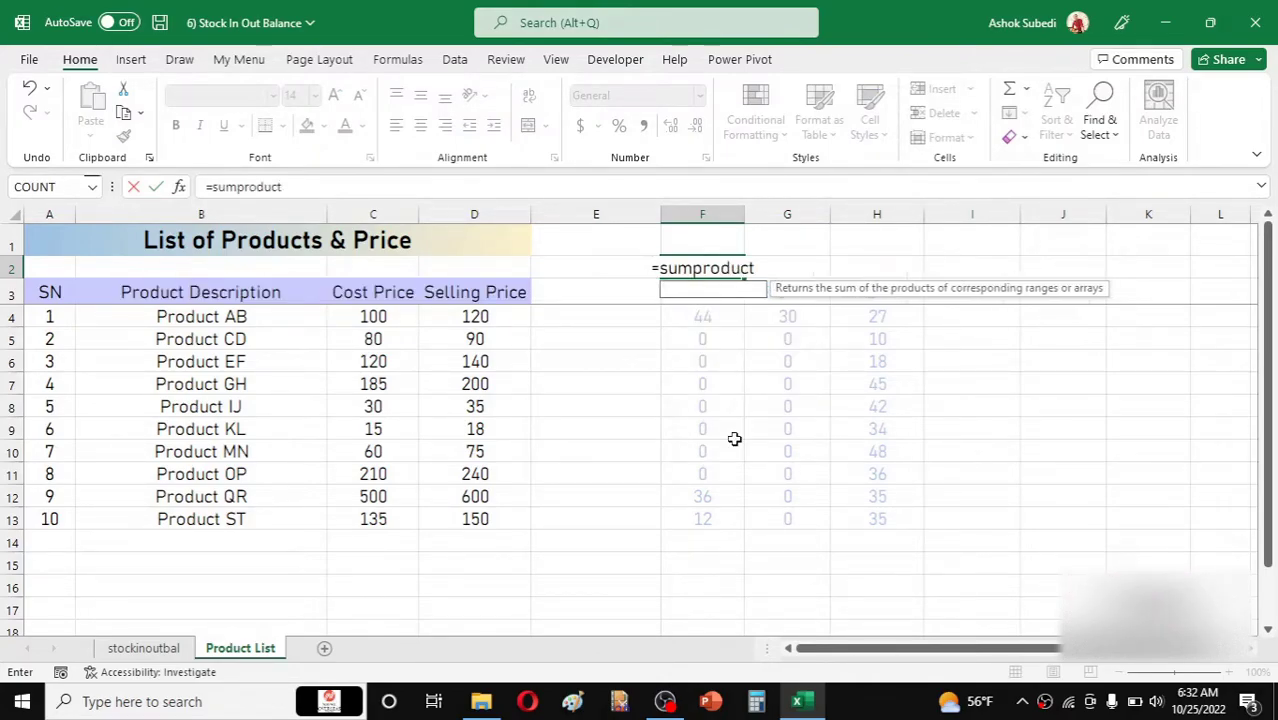
pyautogui.write('(')
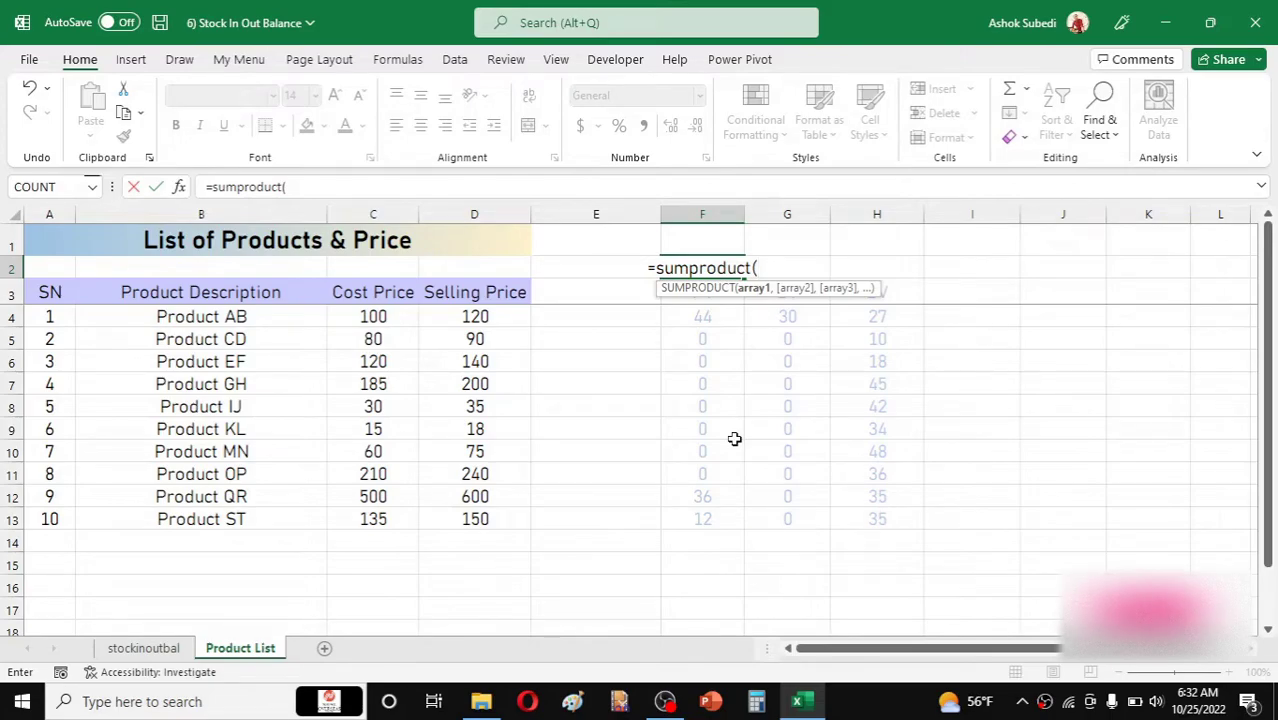
pyautogui.moveTo(709, 316); pyautogui.dragTo(711, 515)
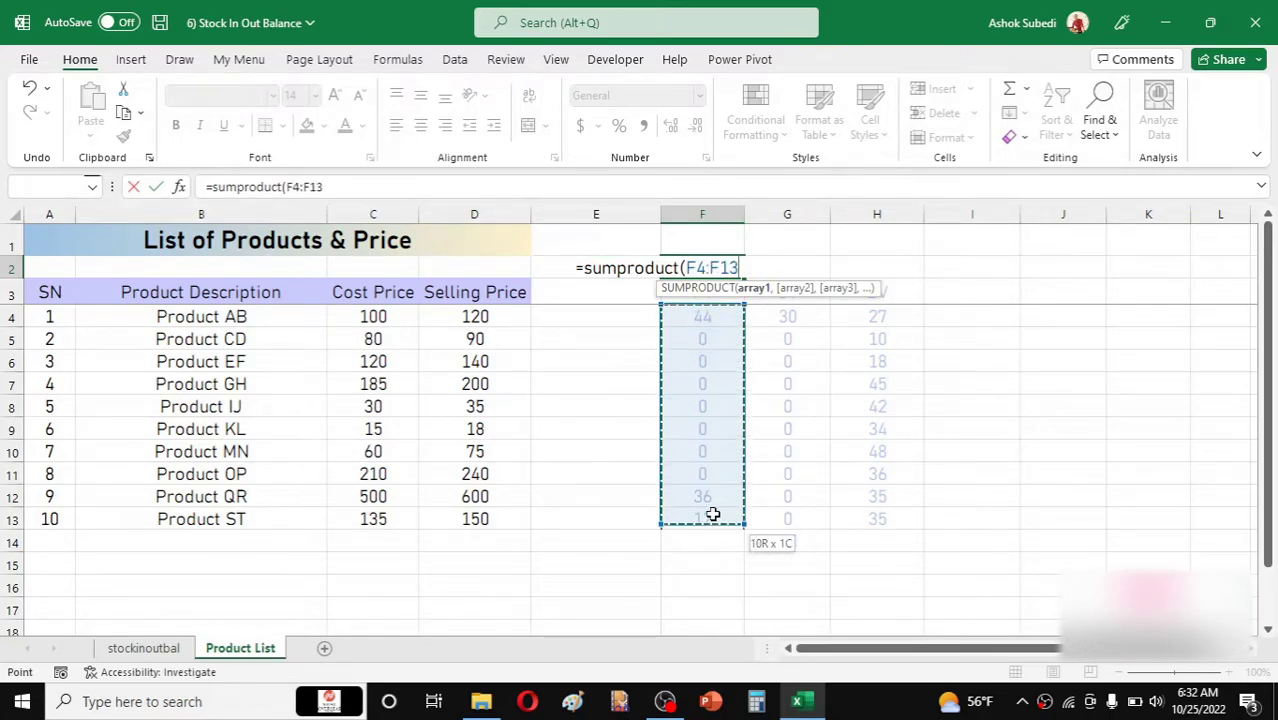
pyautogui.write(',')
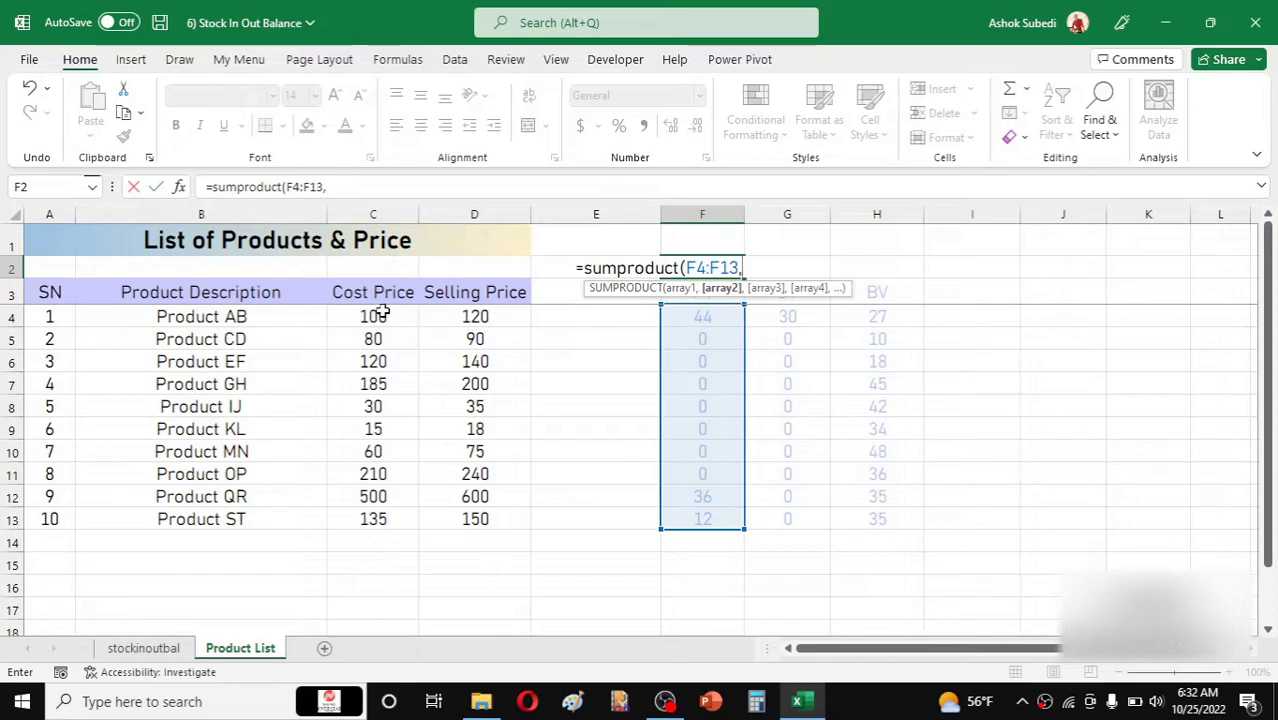
pyautogui.moveTo(380, 316); pyautogui.dragTo(380, 519)
pyautogui.write(')')
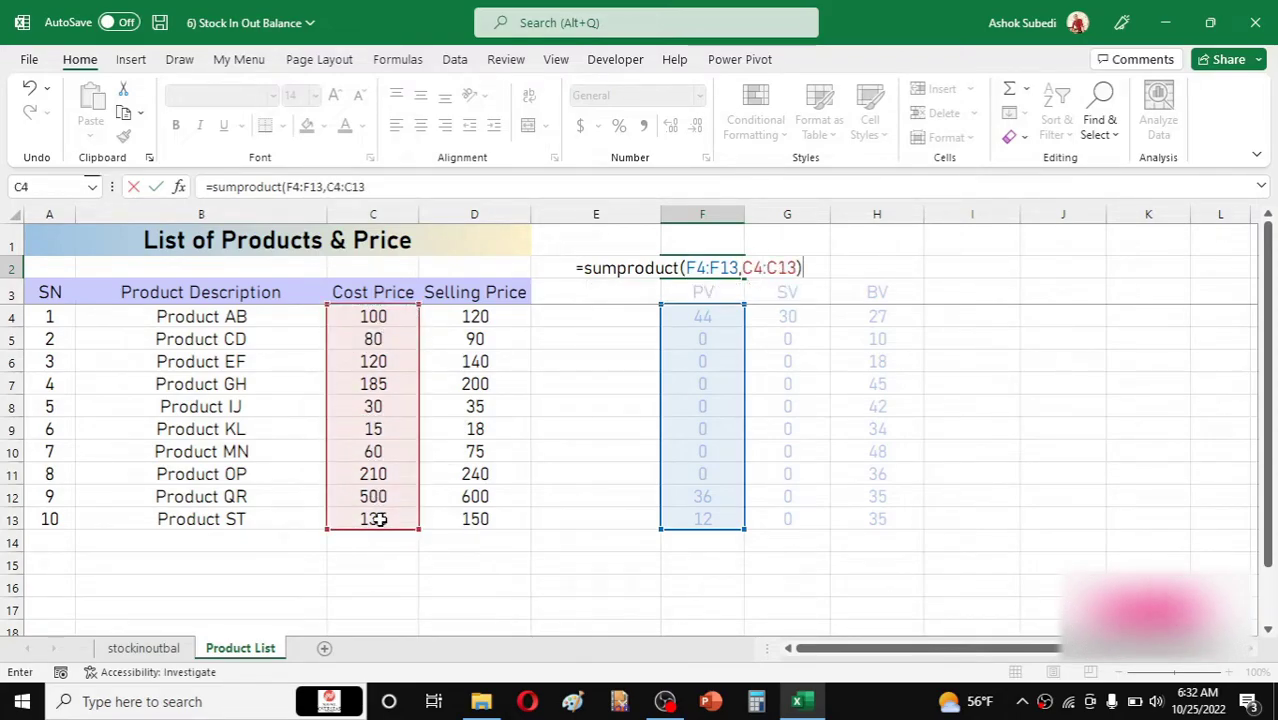
pyautogui.press('Return')
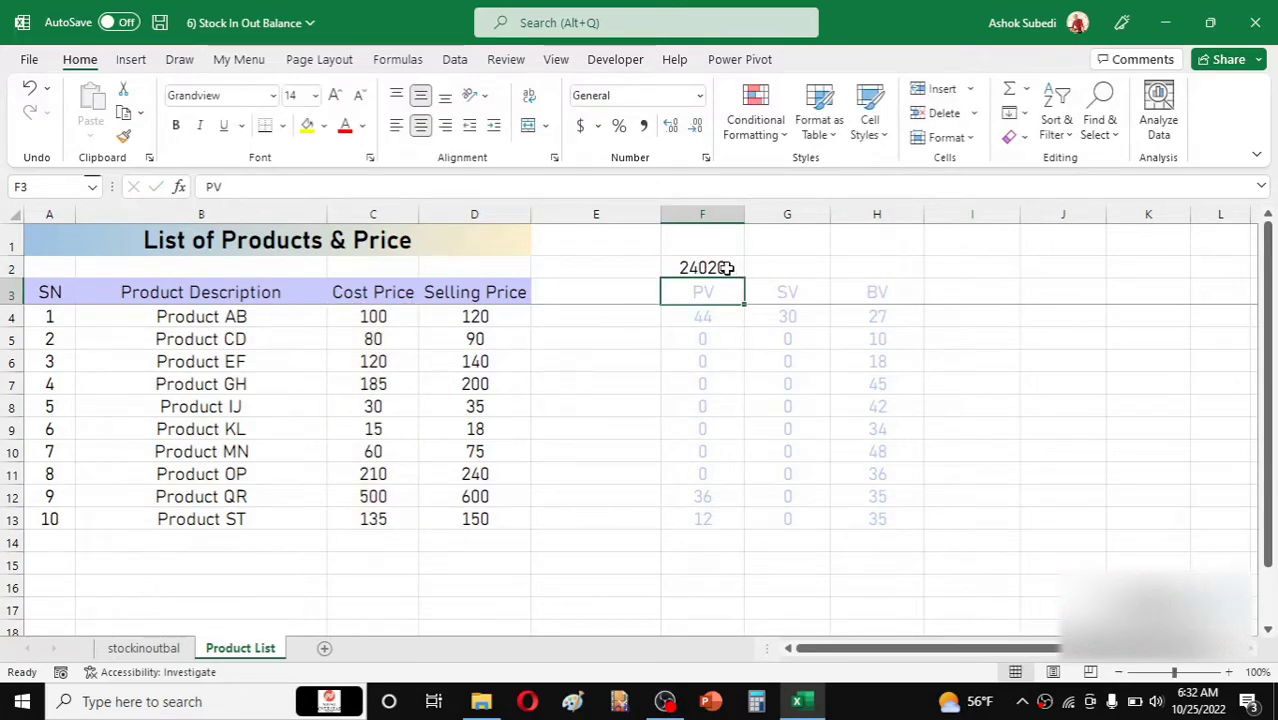
pyautogui.click(726, 268)
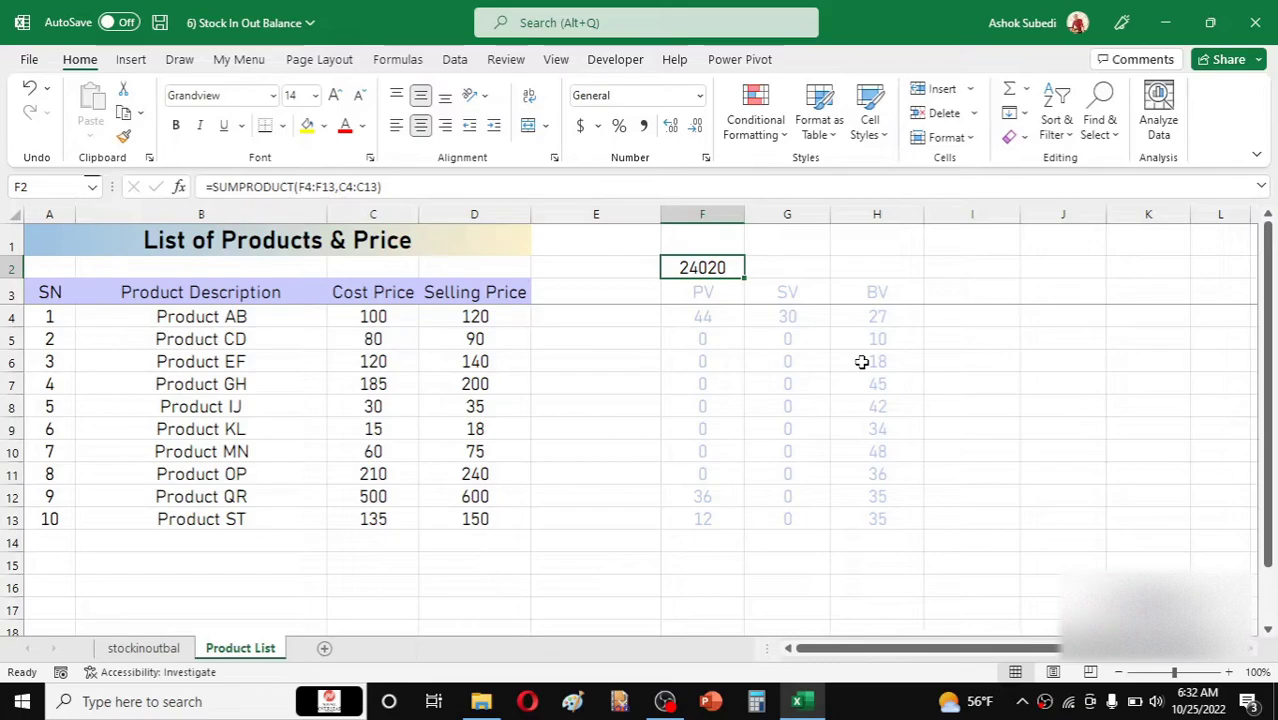
# In G2 above SV, calculate the total sales value from the selling prices with =SUMPRODUCT(G4:G13,D4:D13)
pyautogui.click(810, 310)
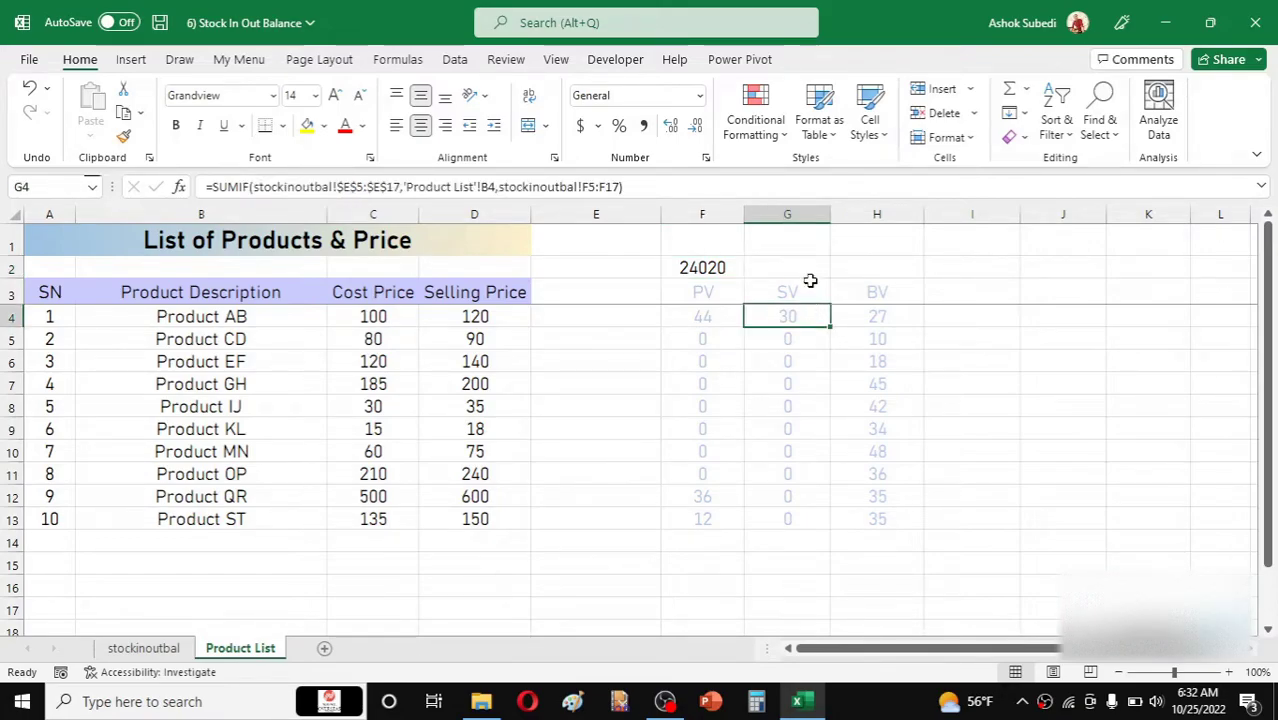
pyautogui.click(805, 266)
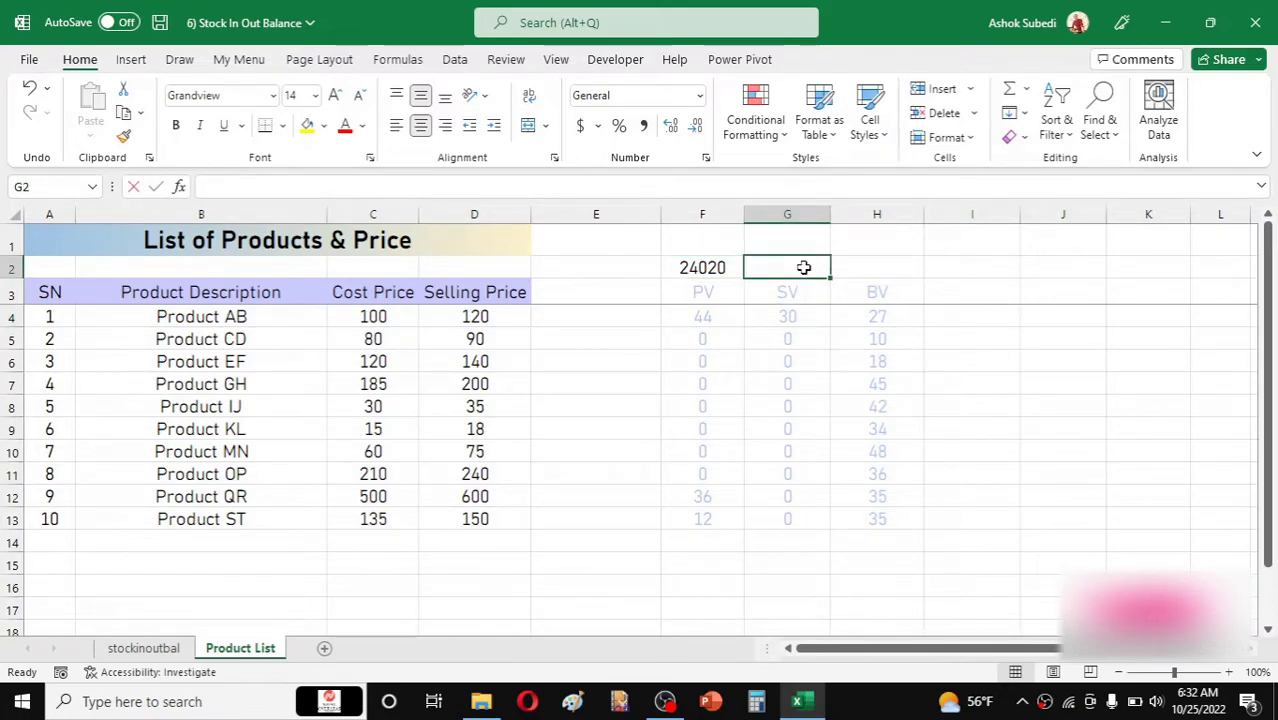
pyautogui.write('=sumproduct')
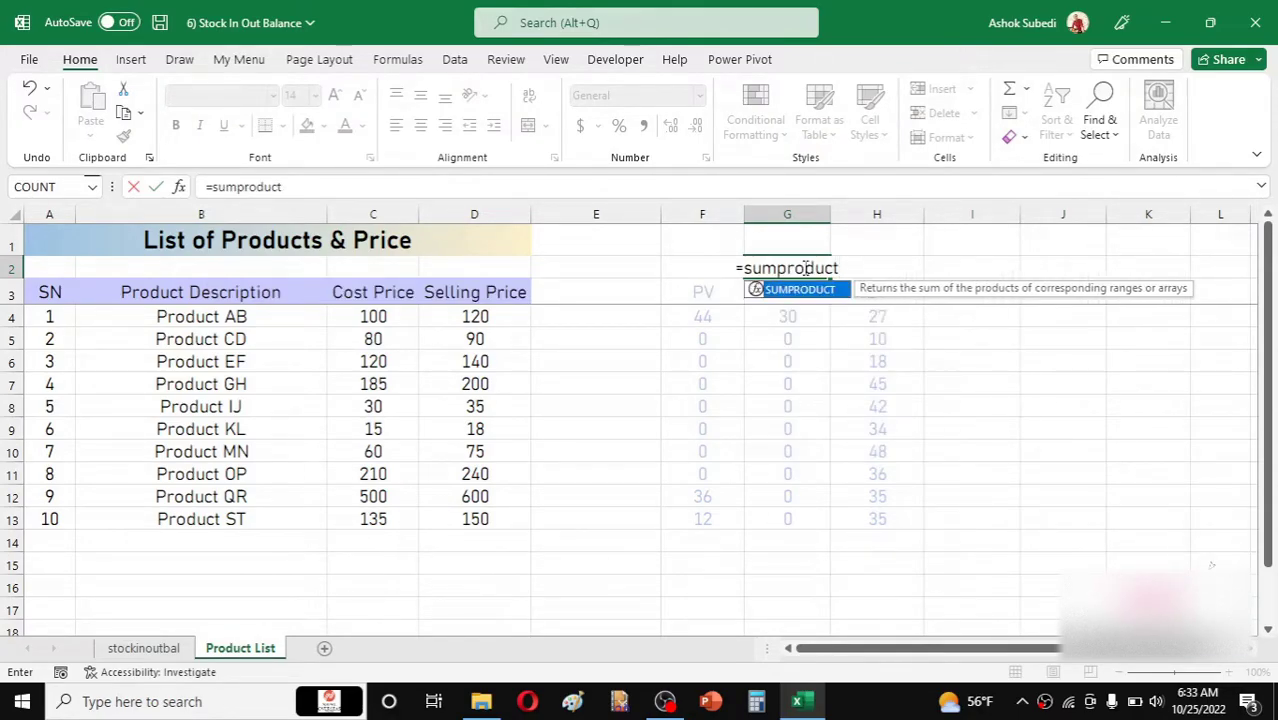
pyautogui.write('(')
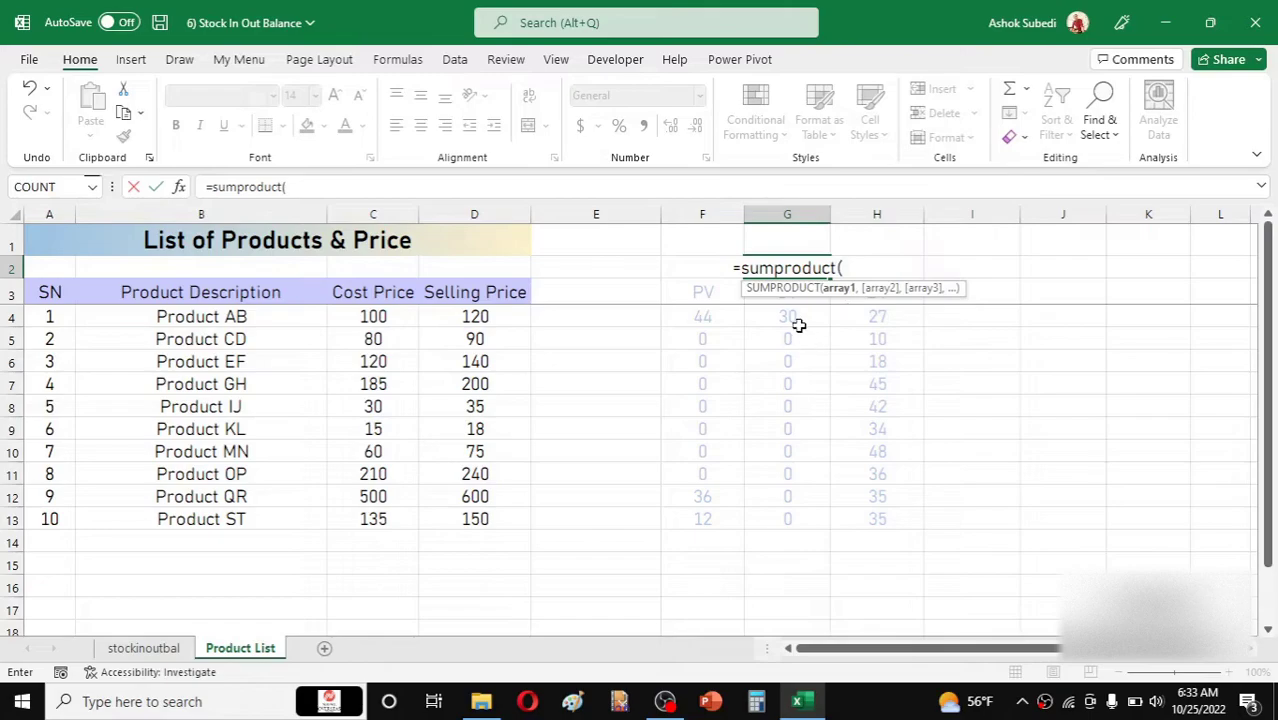
pyautogui.moveTo(793, 323); pyautogui.dragTo(793, 521)
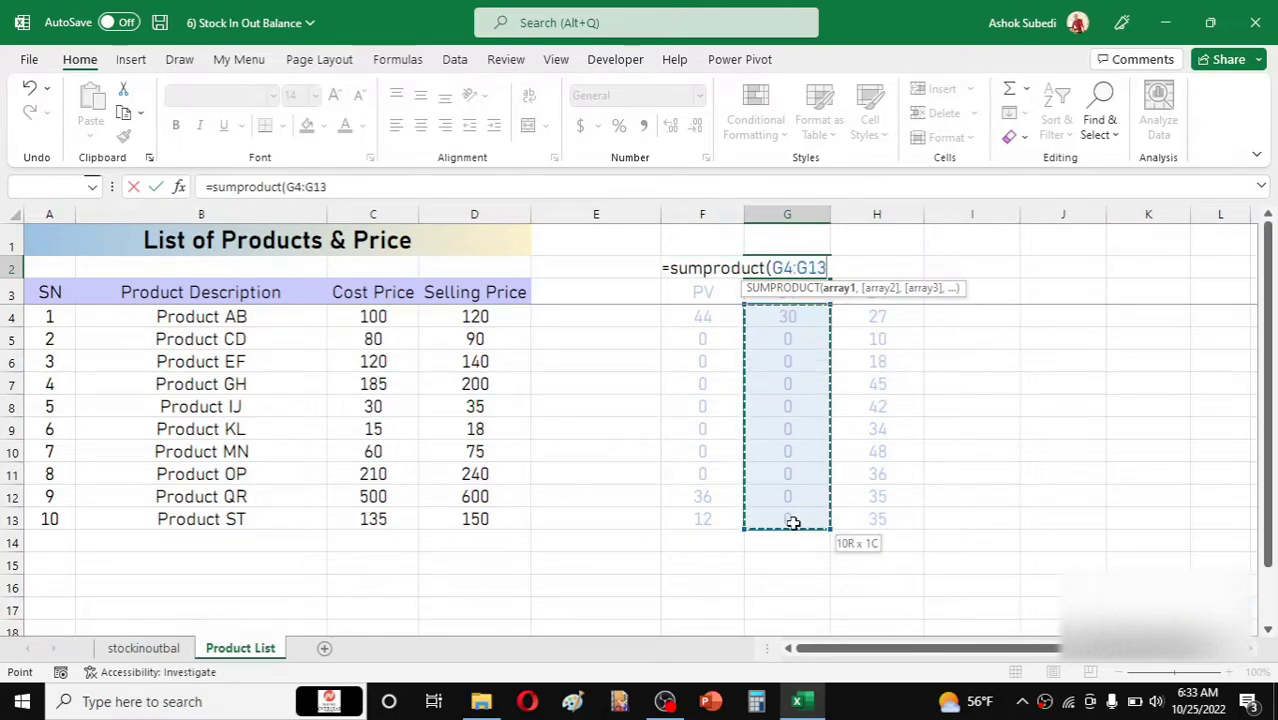
pyautogui.write(',')
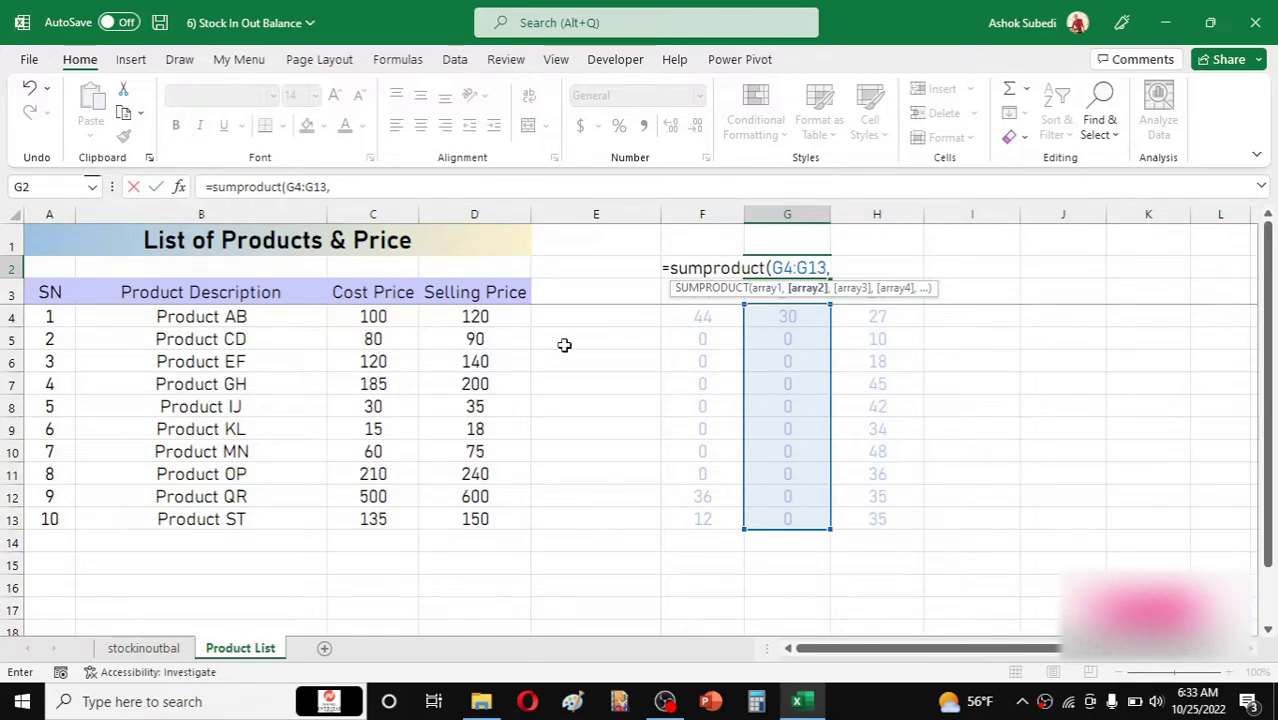
pyautogui.moveTo(495, 313); pyautogui.dragTo(487, 513)
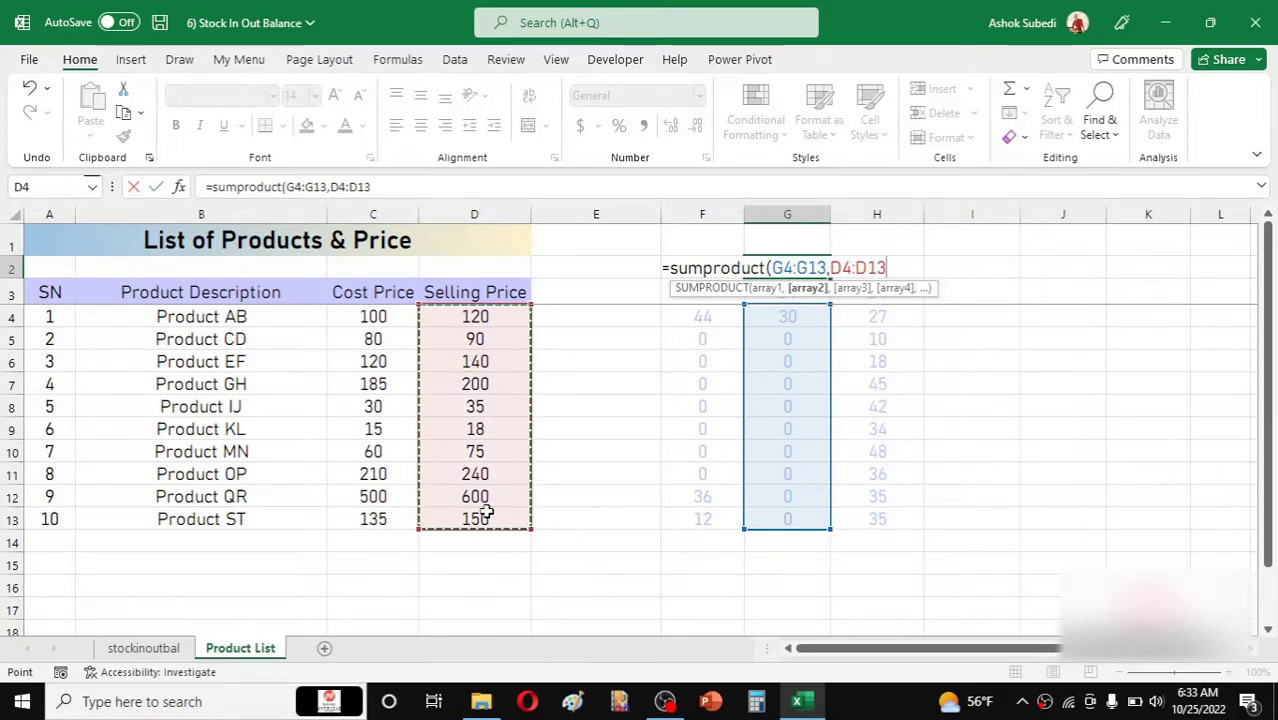
pyautogui.write(')')
pyautogui.press('Return')
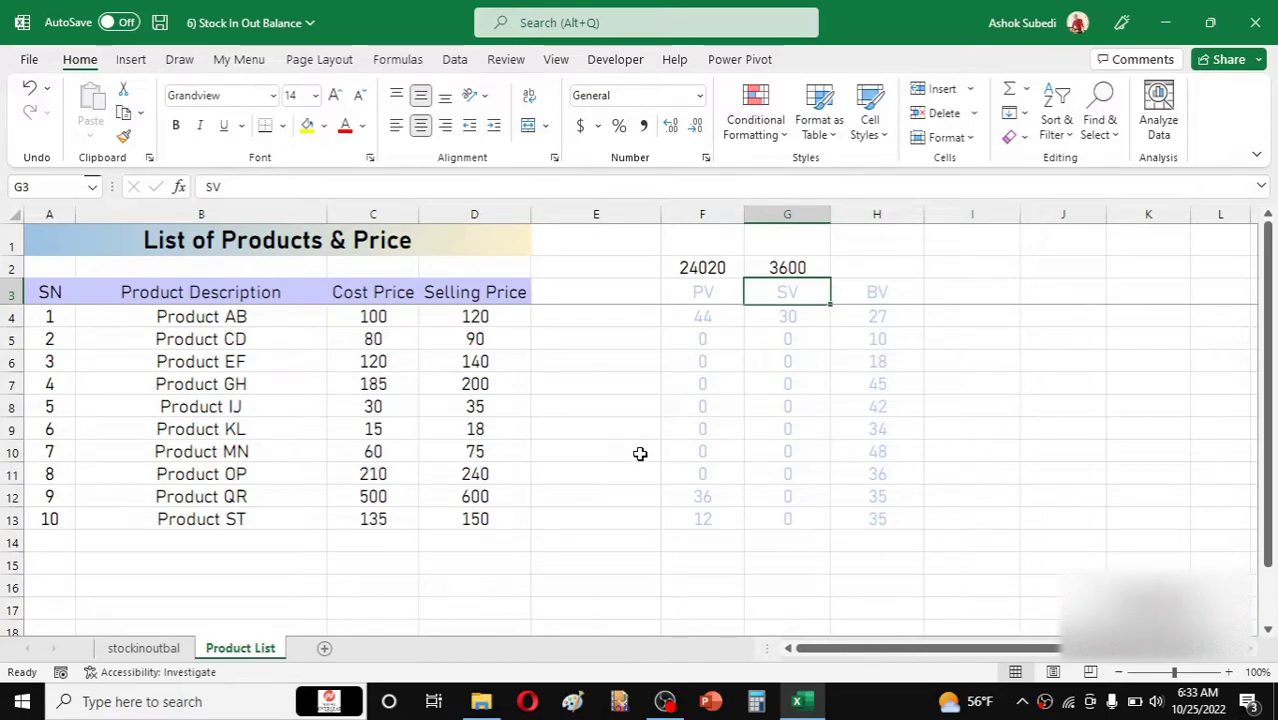
# In H2 above BV, calculate the total stock value from the cost prices with =SUMPRODUCT(H4:H13,C4:C13)
pyautogui.click(893, 261)
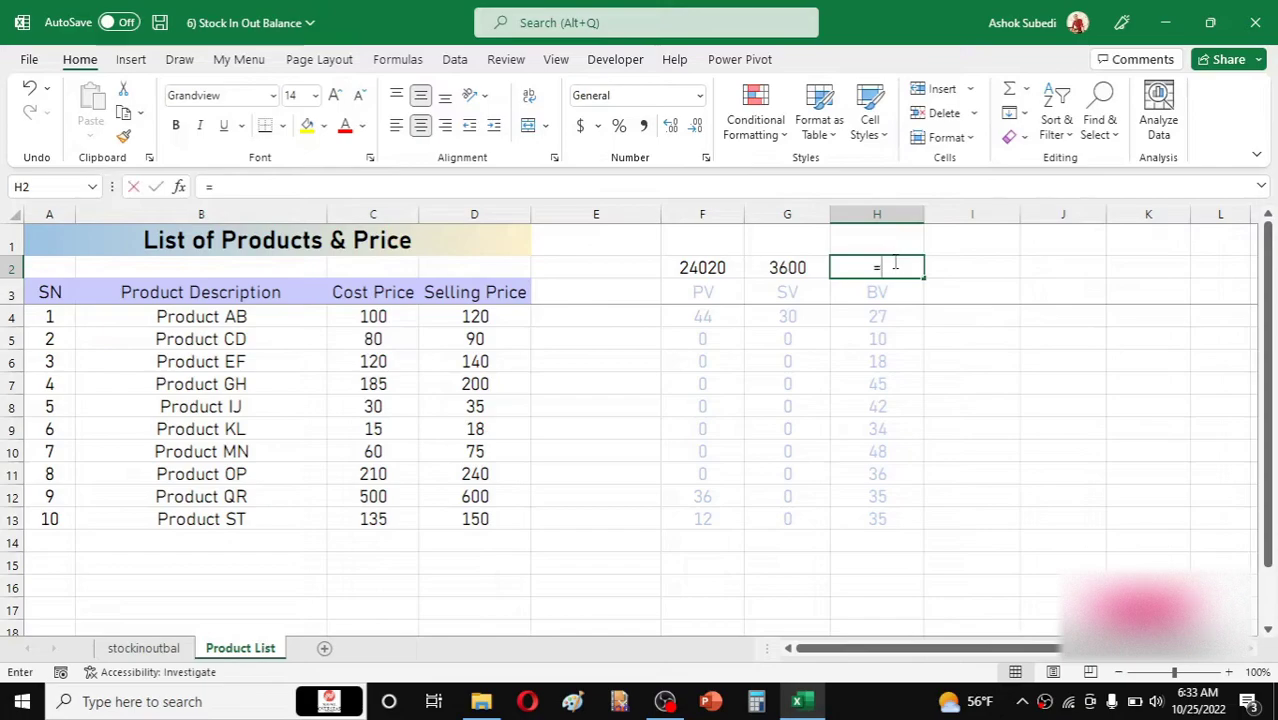
pyautogui.write('=sumproduct')
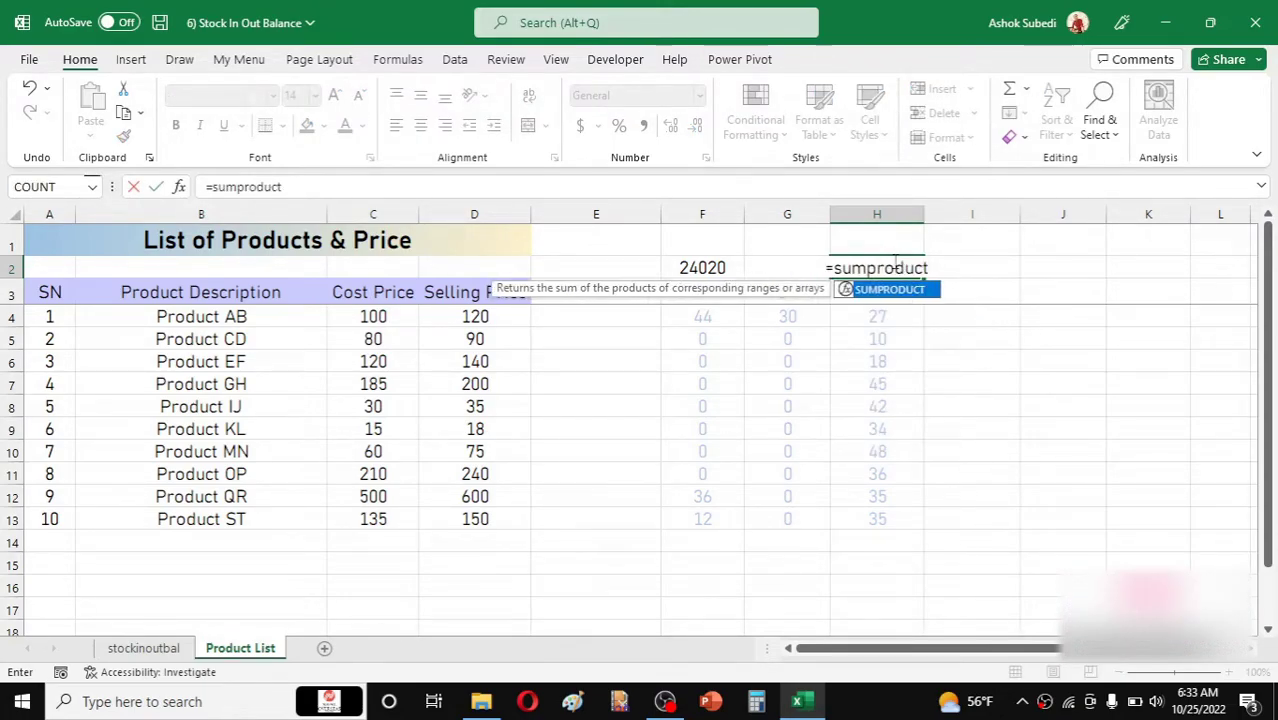
pyautogui.write('(')
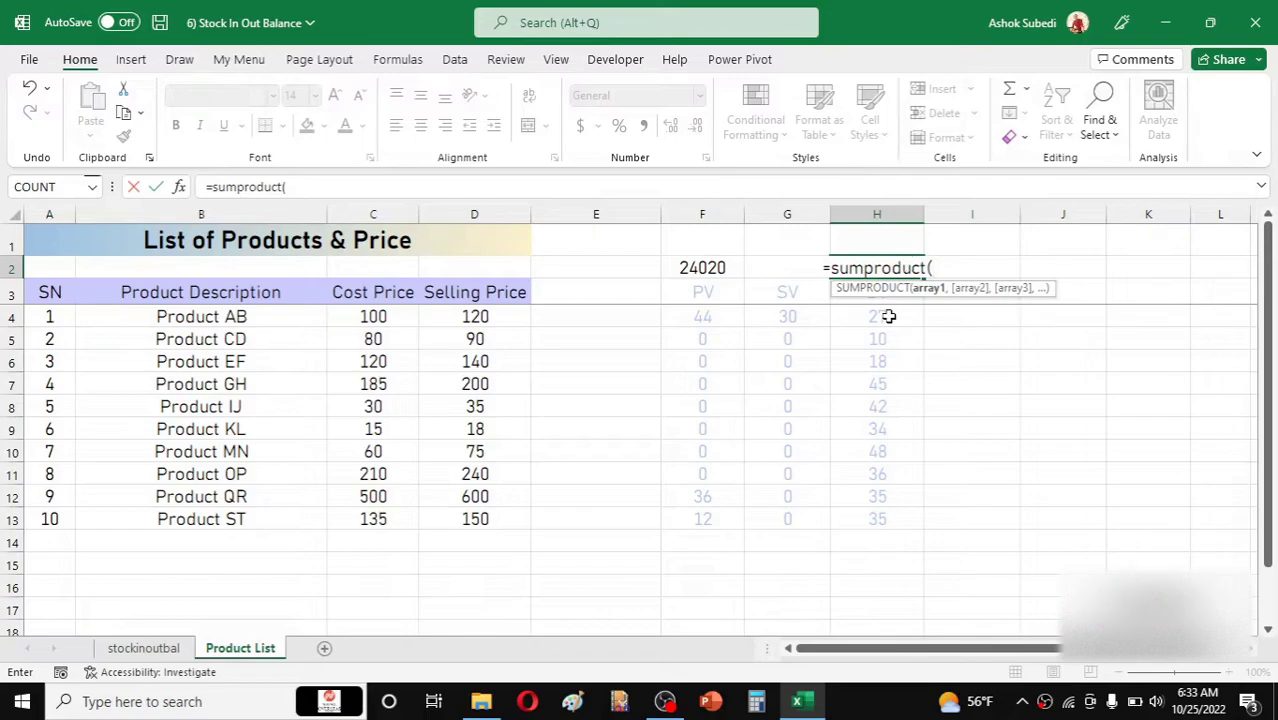
pyautogui.moveTo(888, 316); pyautogui.dragTo(879, 516)
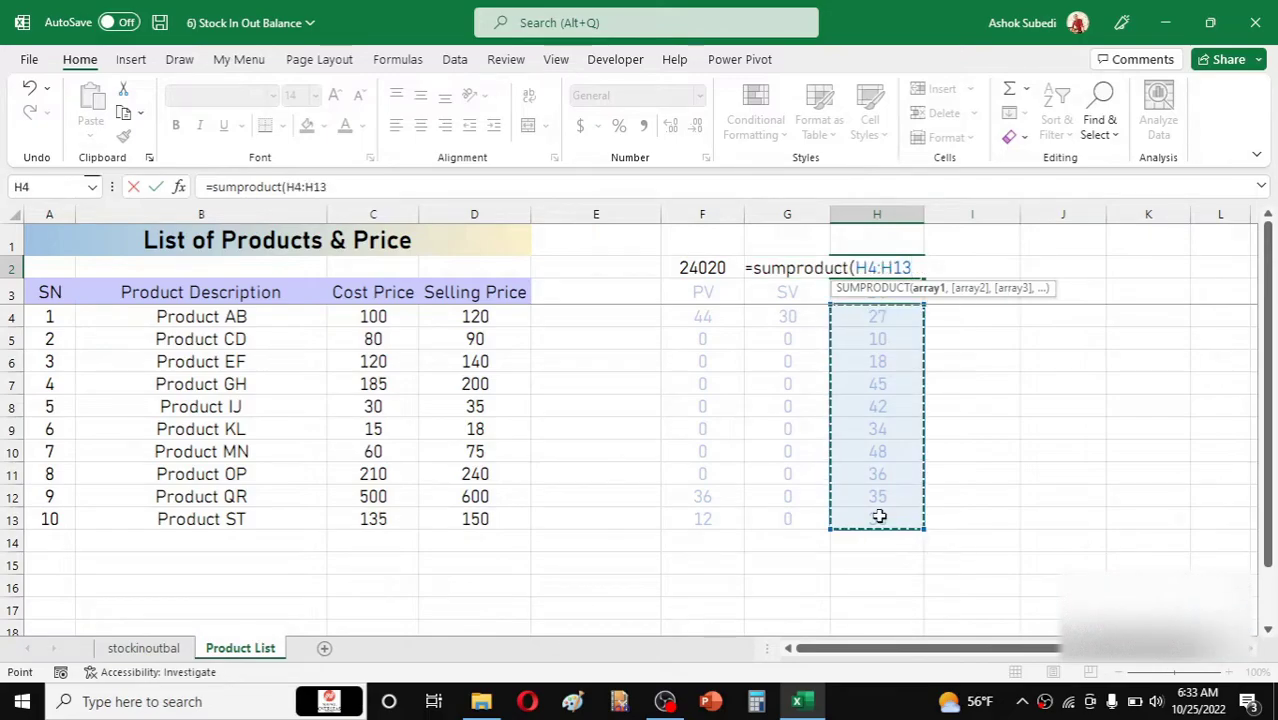
pyautogui.write(',')
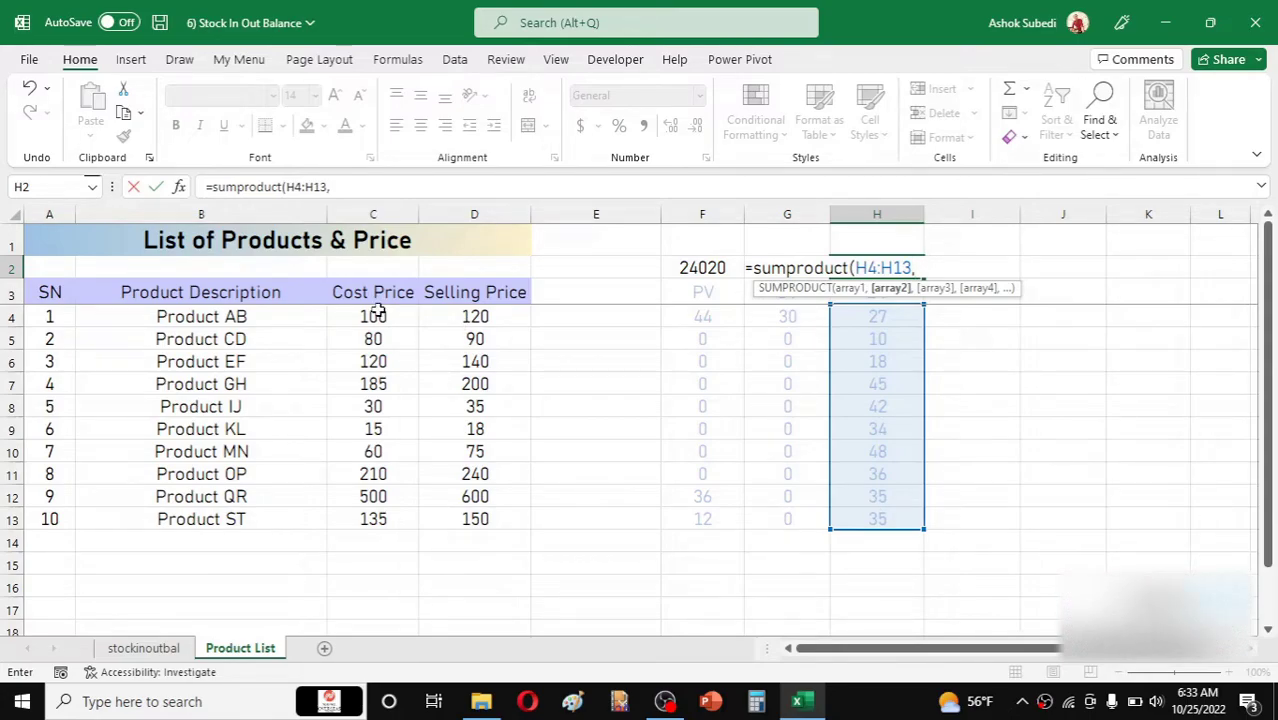
pyautogui.moveTo(378, 312); pyautogui.dragTo(378, 340)
pyautogui.moveTo(376, 469); pyautogui.dragTo(376, 518)
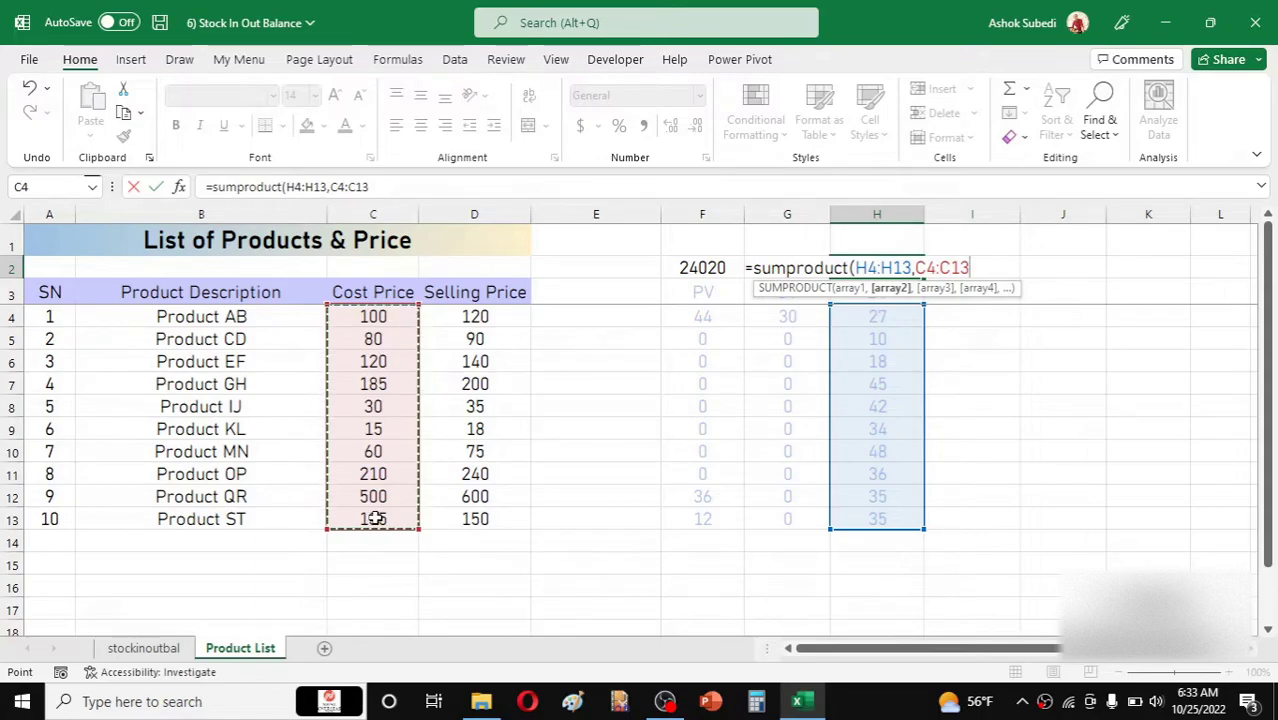
pyautogui.write(')')
pyautogui.press('Return')
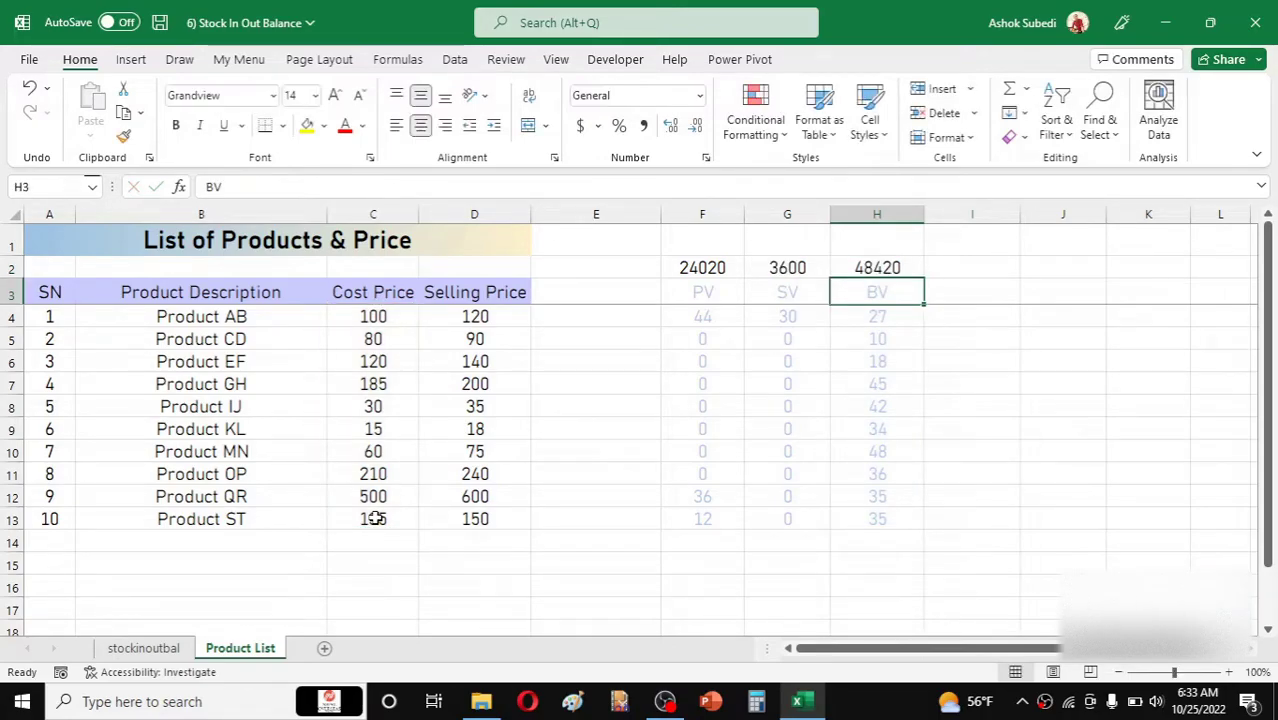
pyautogui.click(1011, 407)
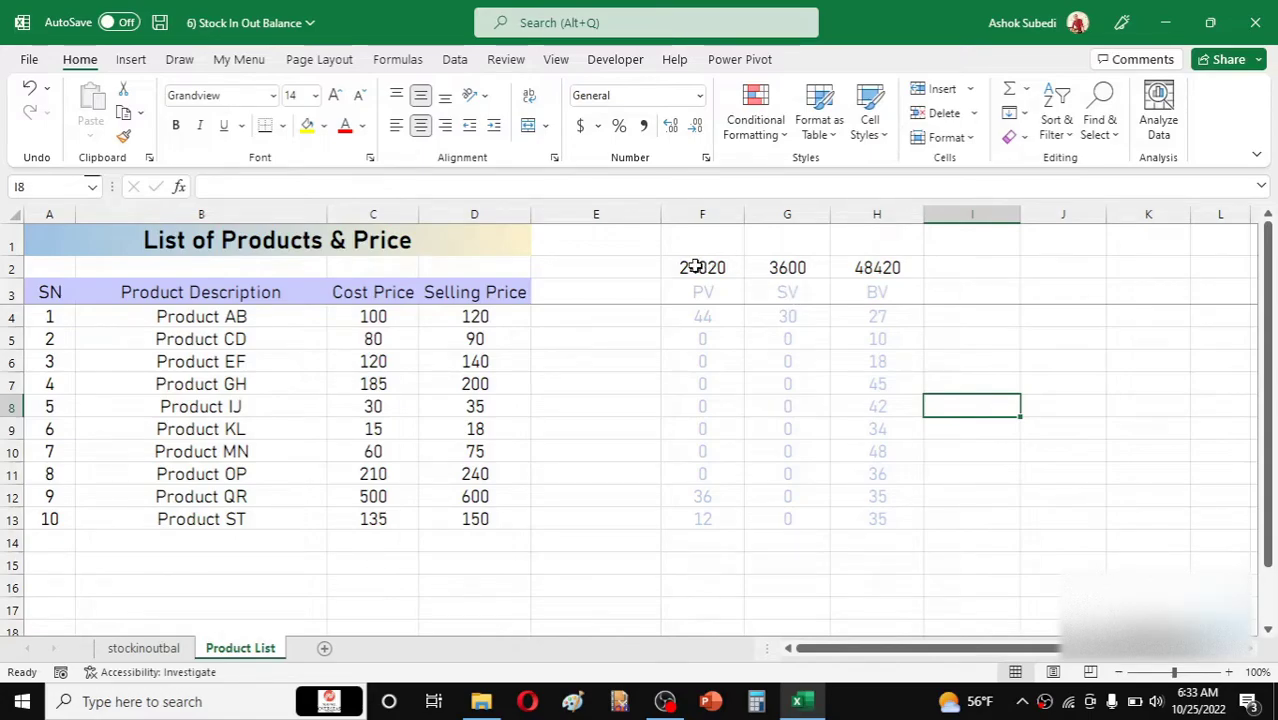
# Apply the custom number format "Rs." # to the three totals in F2:H2
pyautogui.click(730, 267)
pyautogui.moveTo(733, 267); pyautogui.dragTo(870, 264)
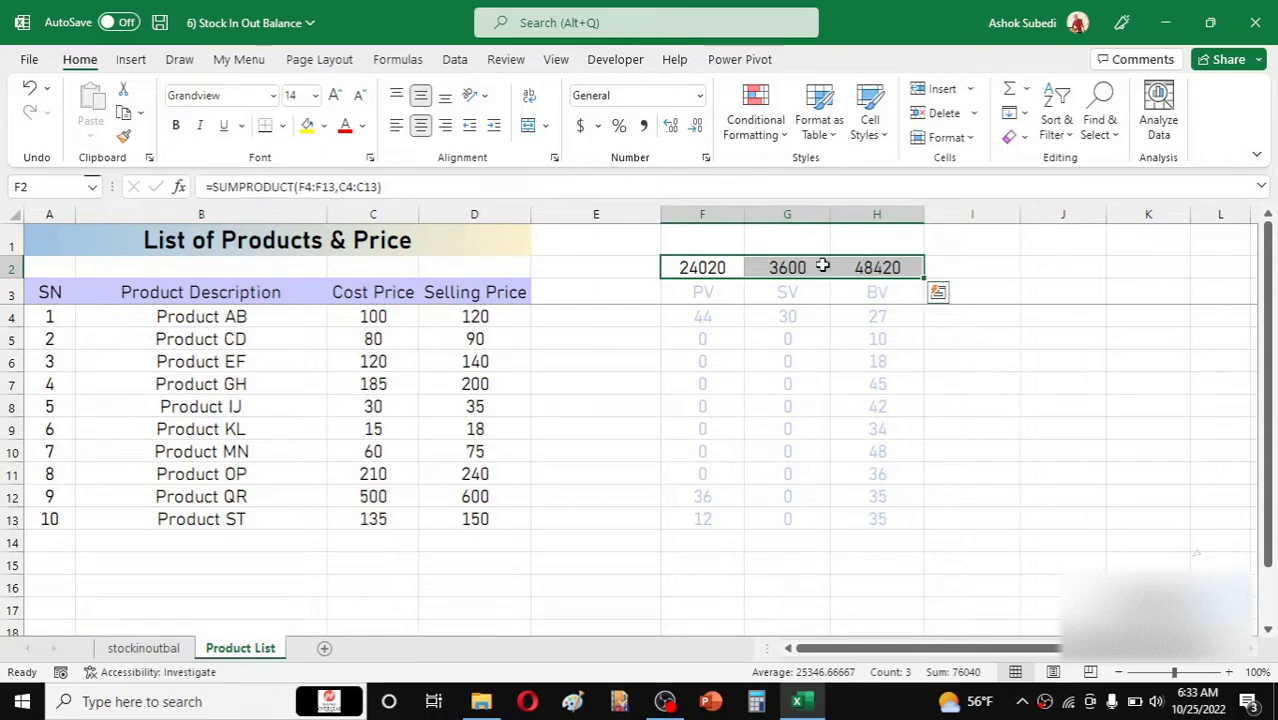
pyautogui.rightClick(799, 266)
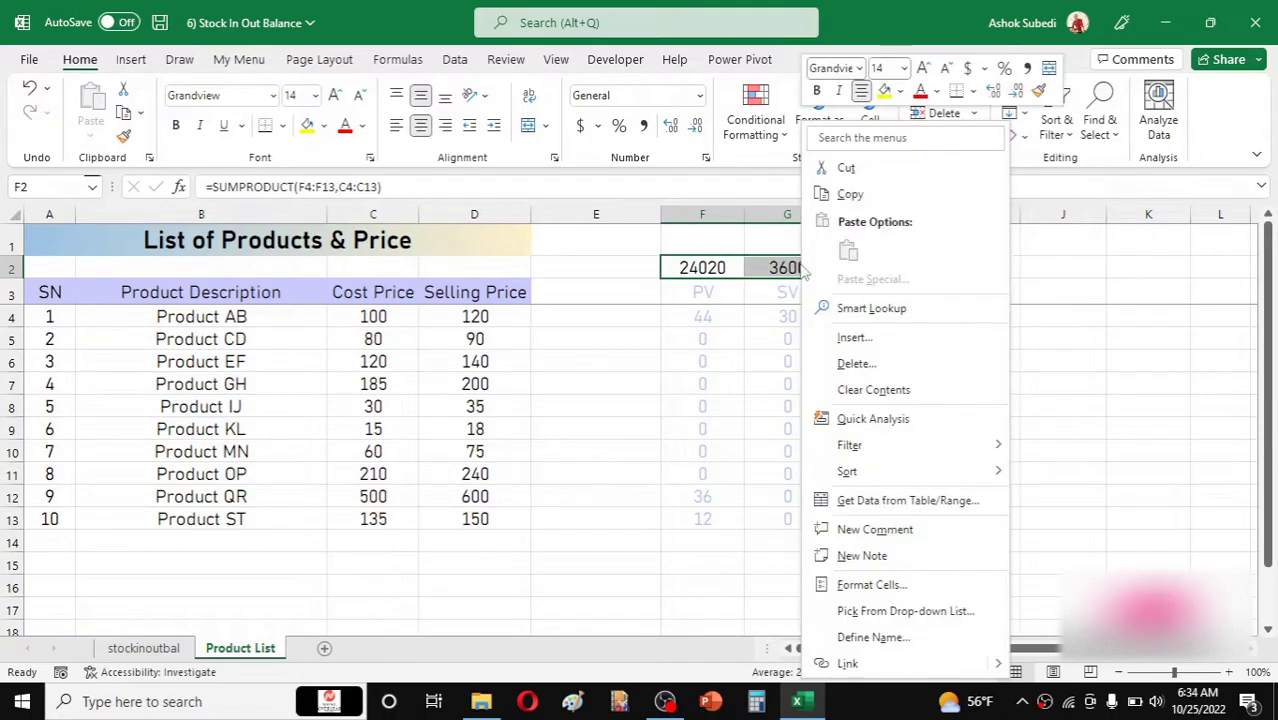
pyautogui.click(872, 588)
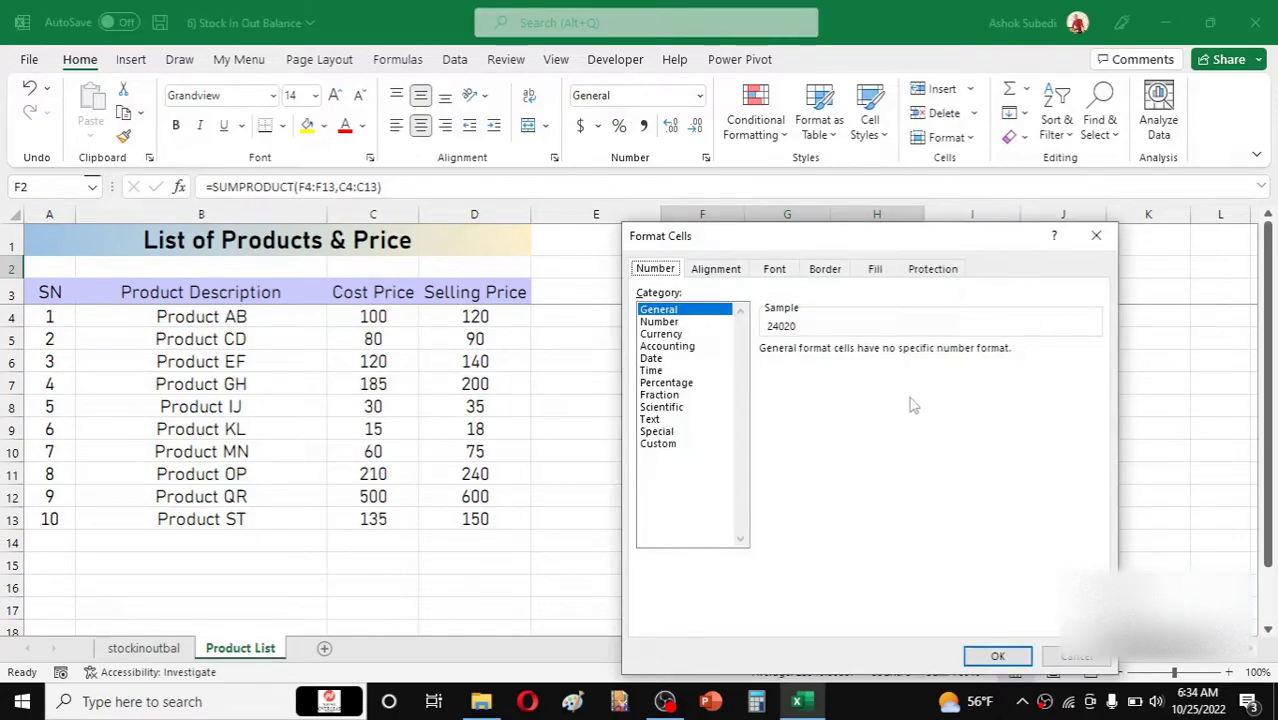
pyautogui.click(658, 444)
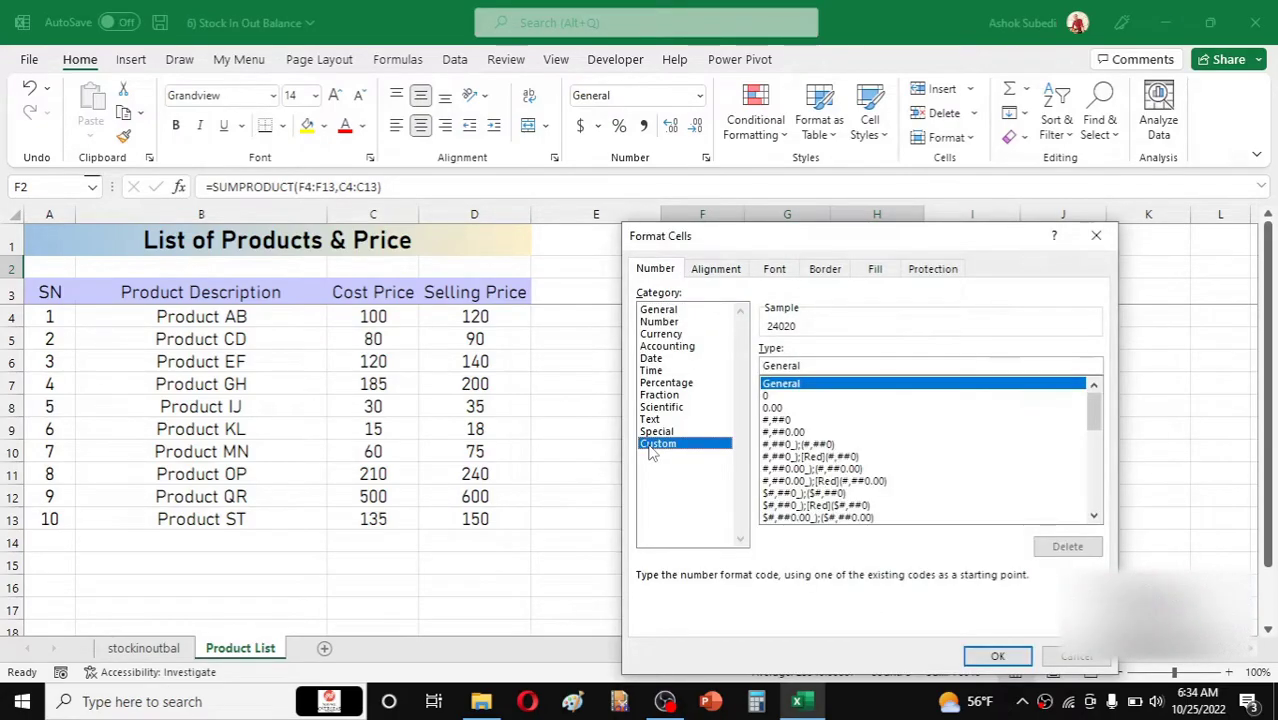
pyautogui.click(810, 366)
pyautogui.press('BackSpace')
pyautogui.press('BackSpace')
pyautogui.press('BackSpace')
pyautogui.press('BackSpace')
pyautogui.press('BackSpace')
pyautogui.press('BackSpace')
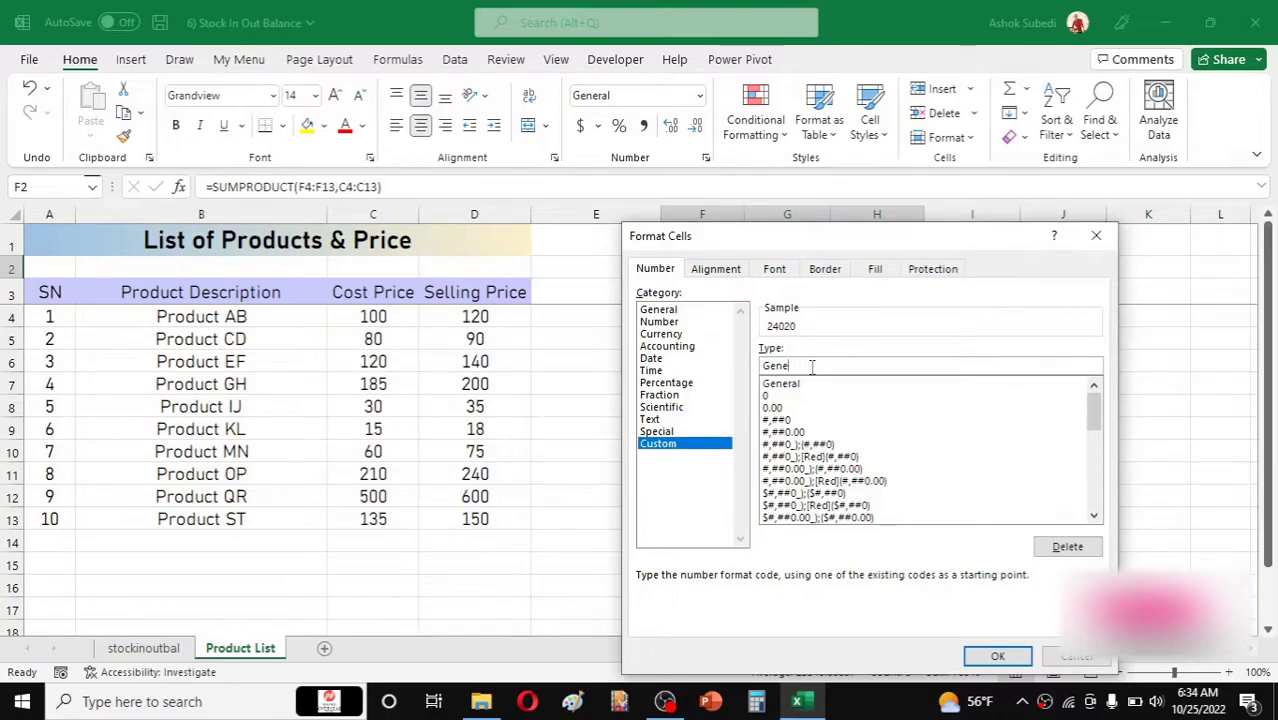
pyautogui.press('BackSpace')
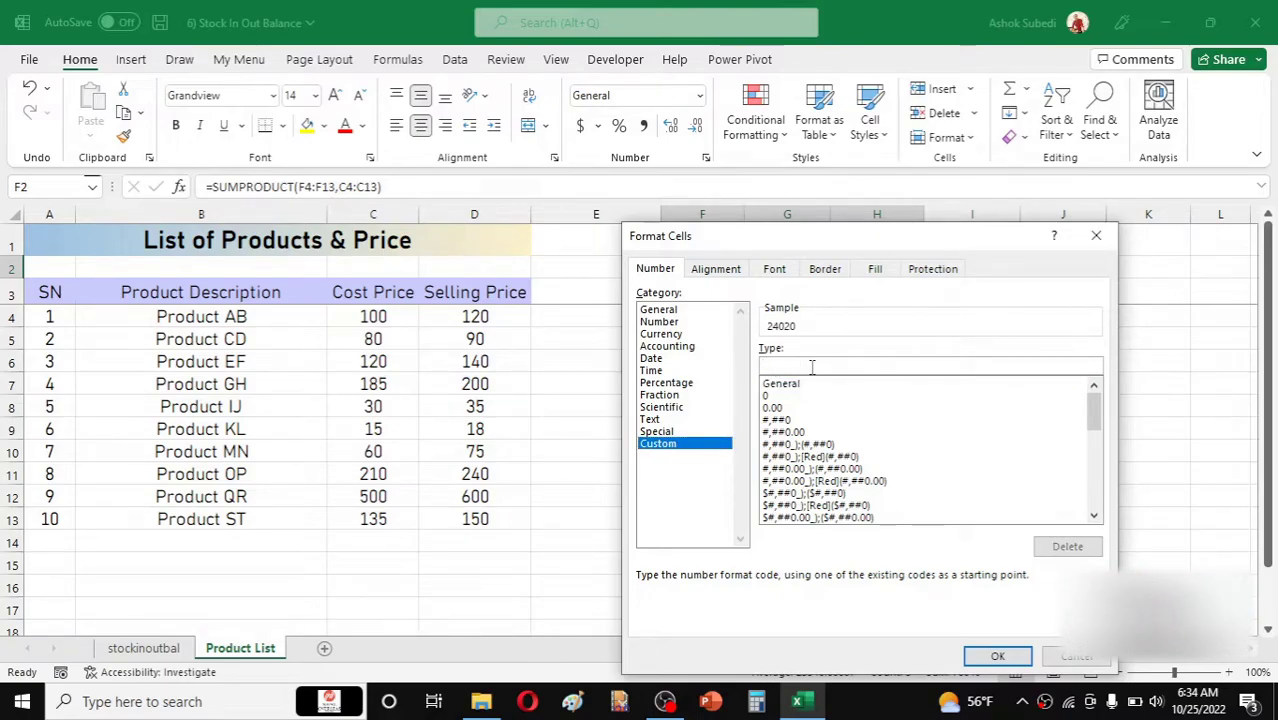
pyautogui.write('"')
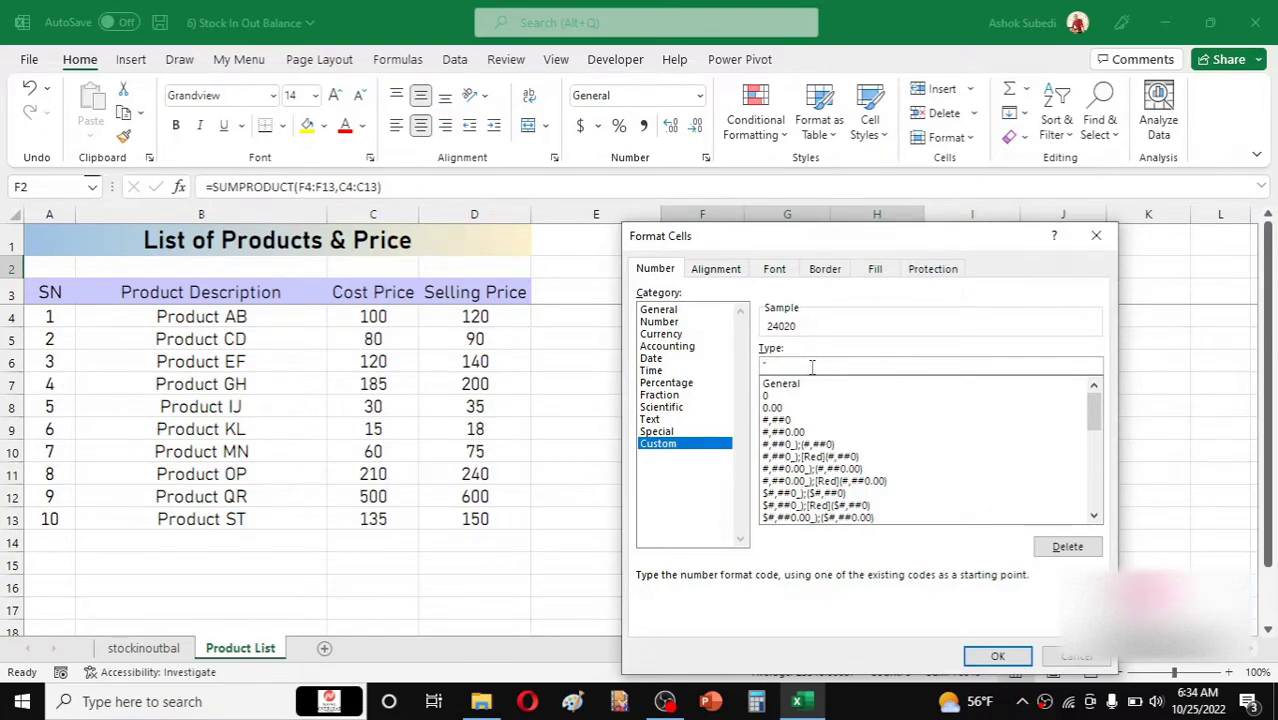
pyautogui.write('Rs."')
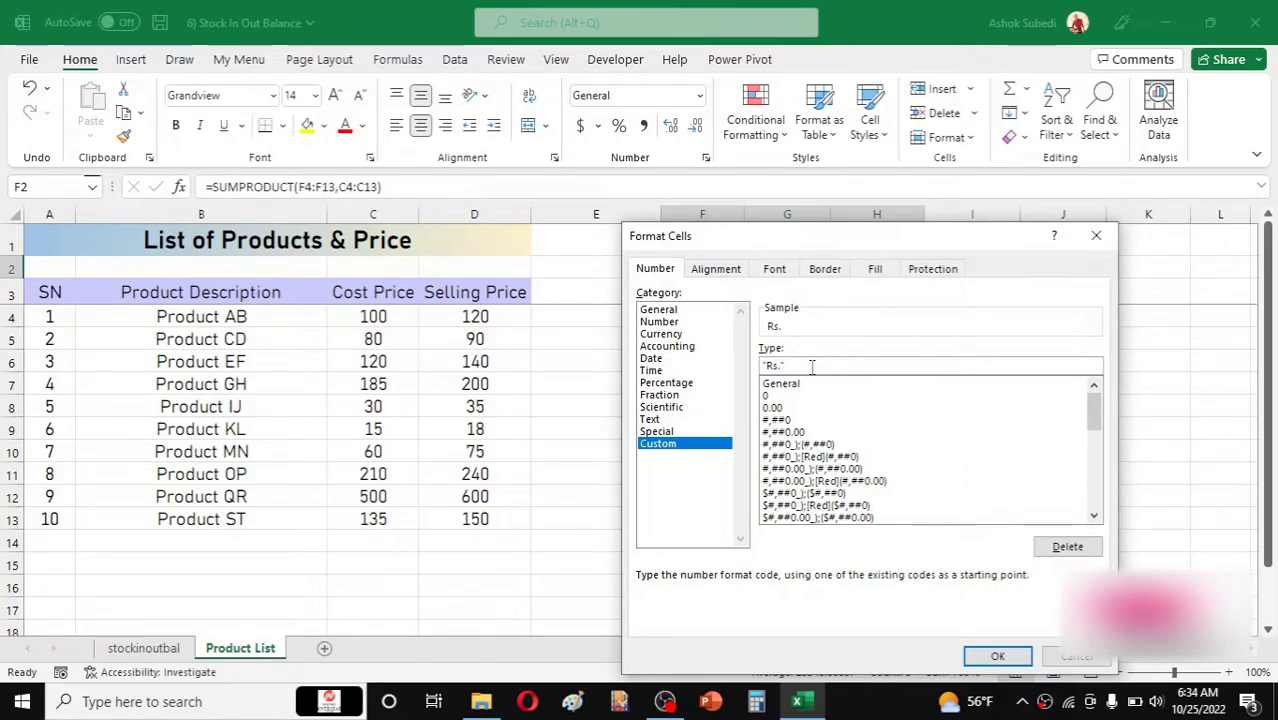
pyautogui.write(' #')
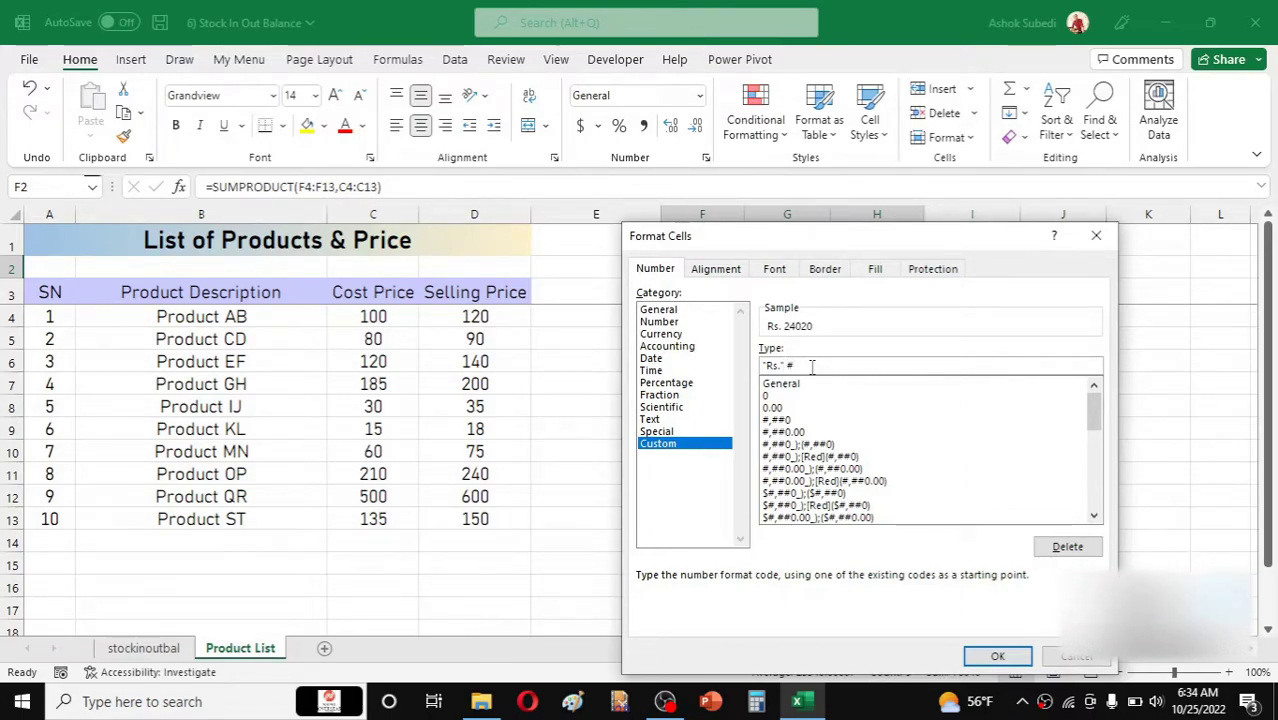
pyautogui.click(1018, 655)
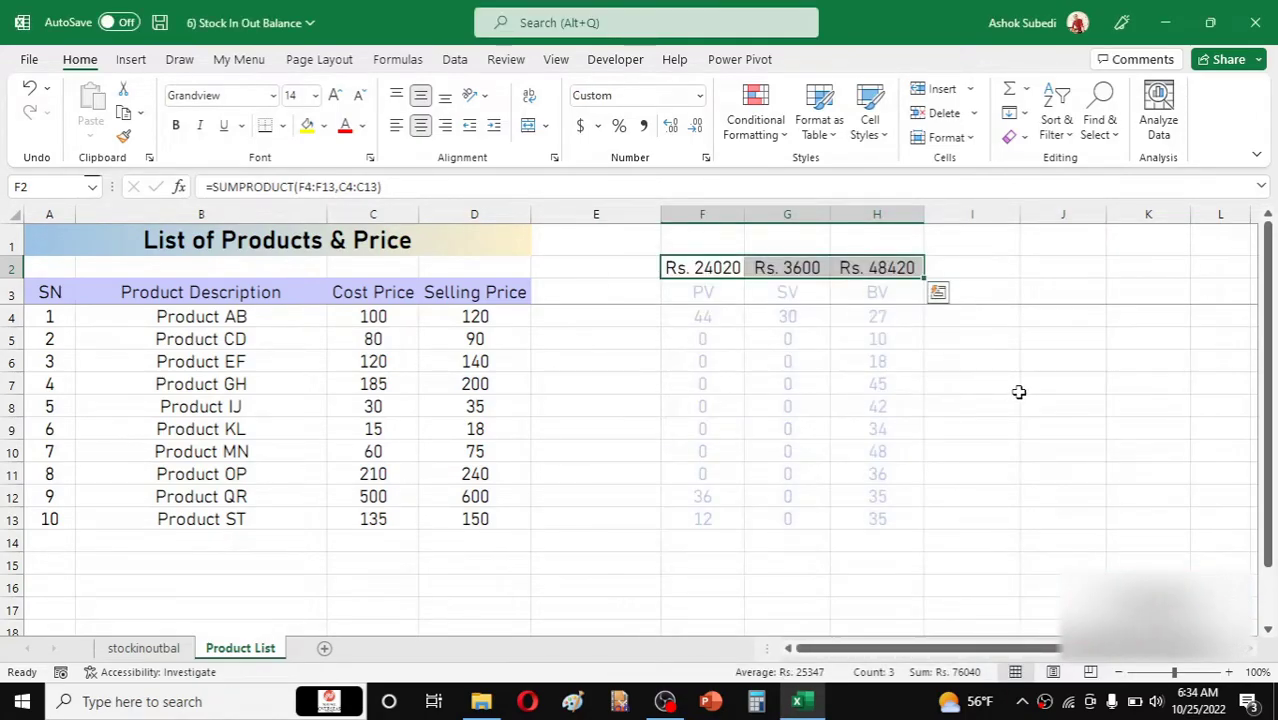
pyautogui.click(1019, 390)
# Examine the totals on the Product List sheet and the Purchase, Sales and Stock Value label cells in row 2 of stockinoutbal
pyautogui.click(721, 267)
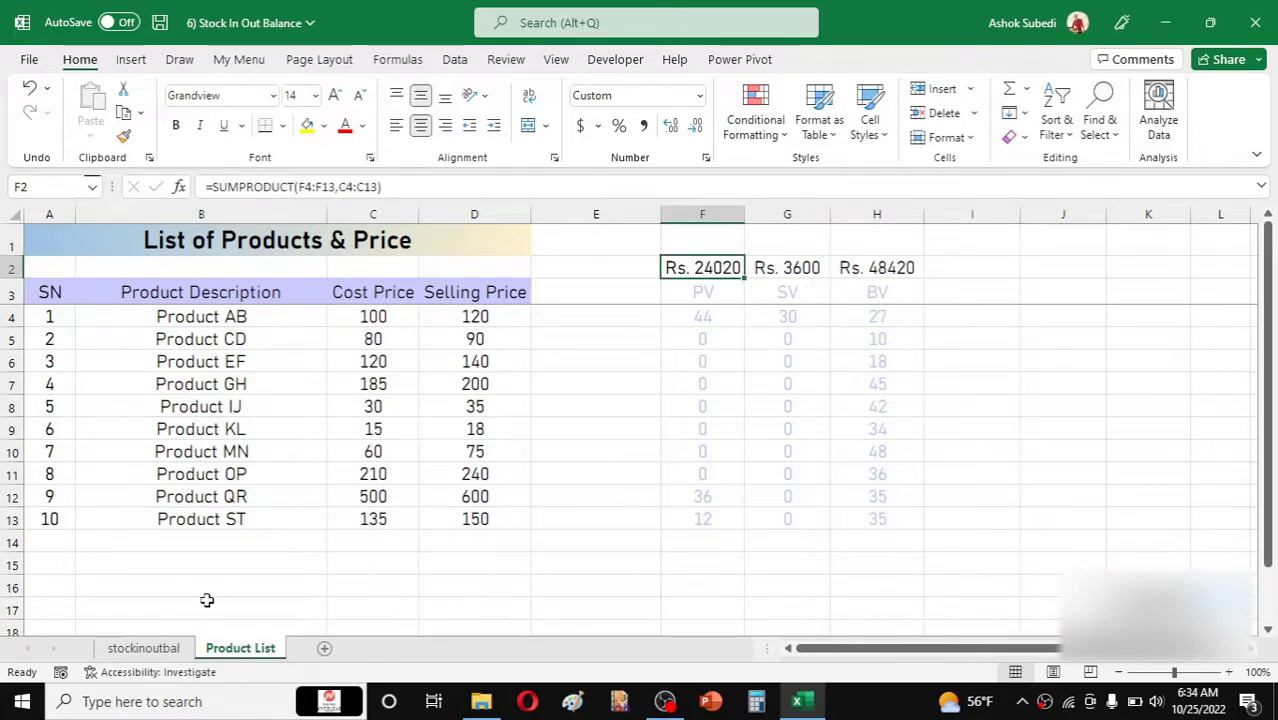
pyautogui.click(118, 650)
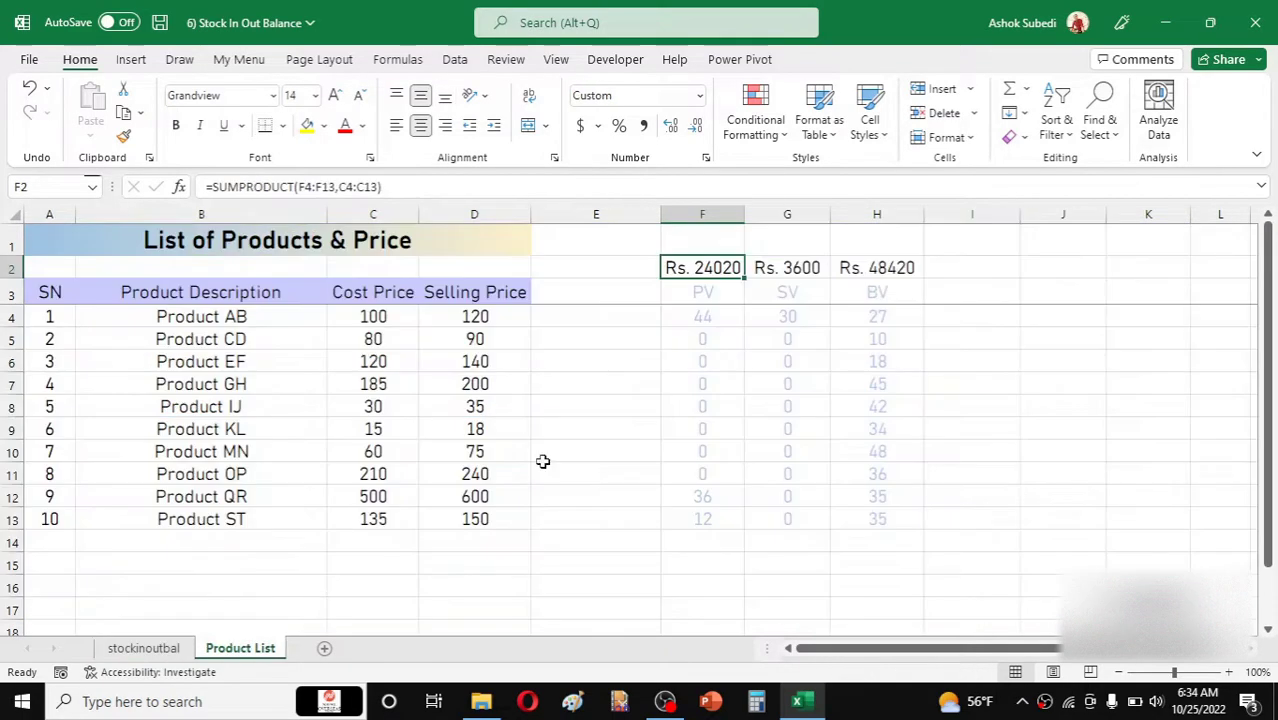
pyautogui.click(240, 648)
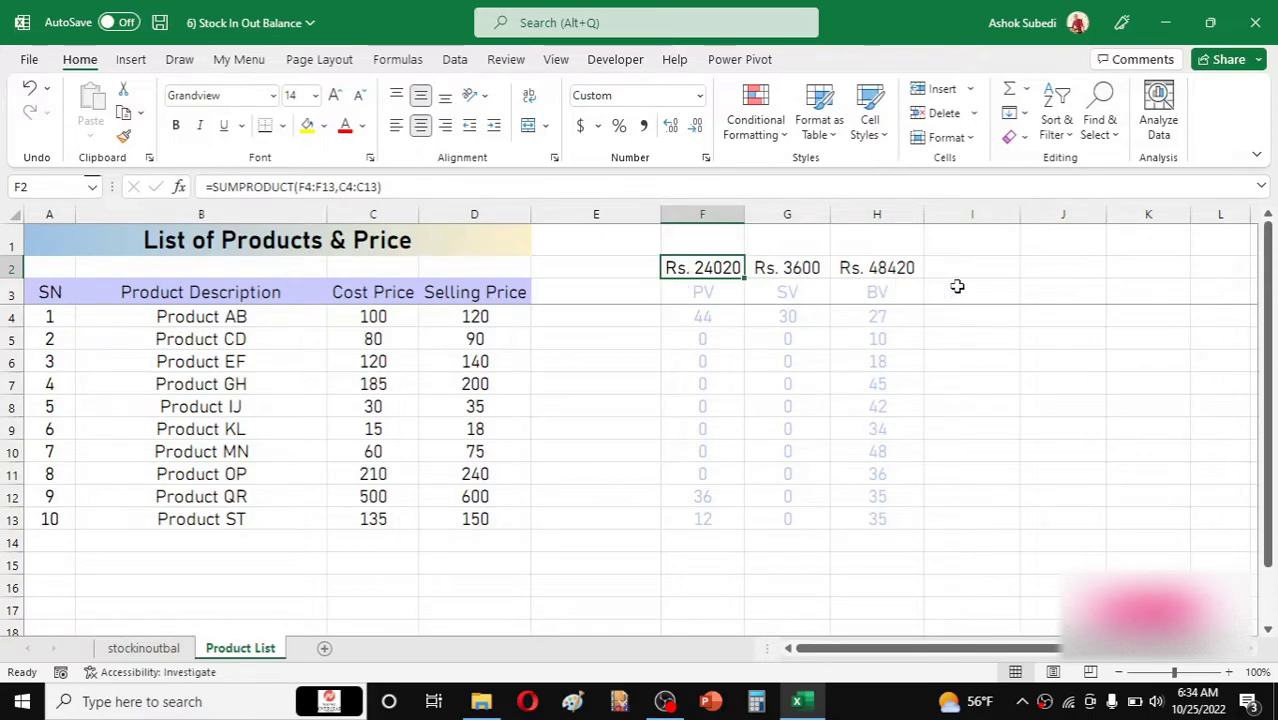
pyautogui.click(790, 454)
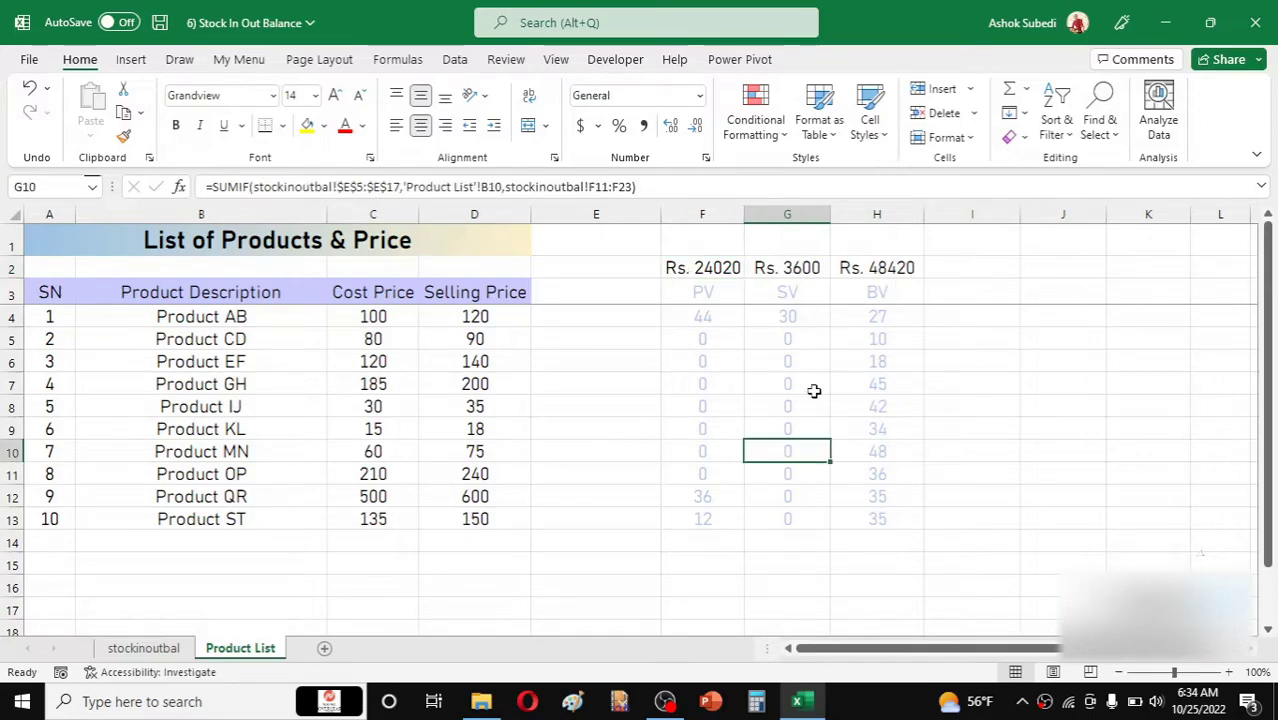
pyautogui.click(166, 651)
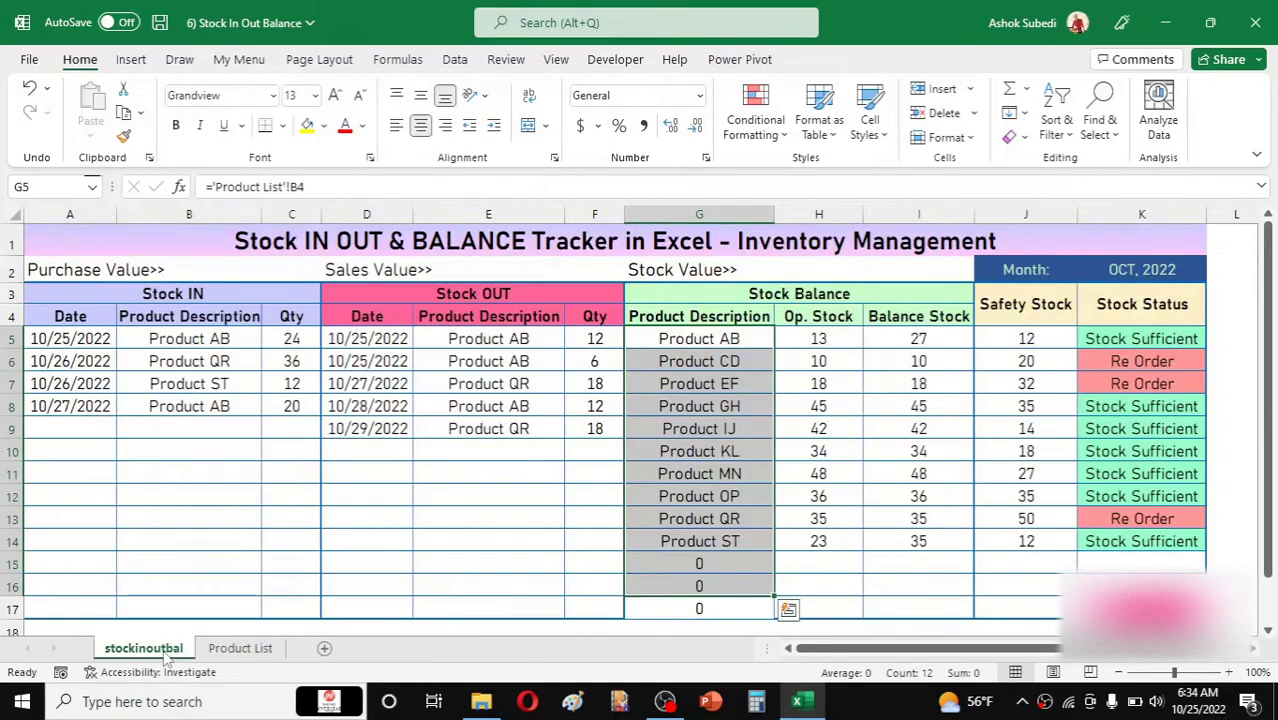
pyautogui.click(244, 269)
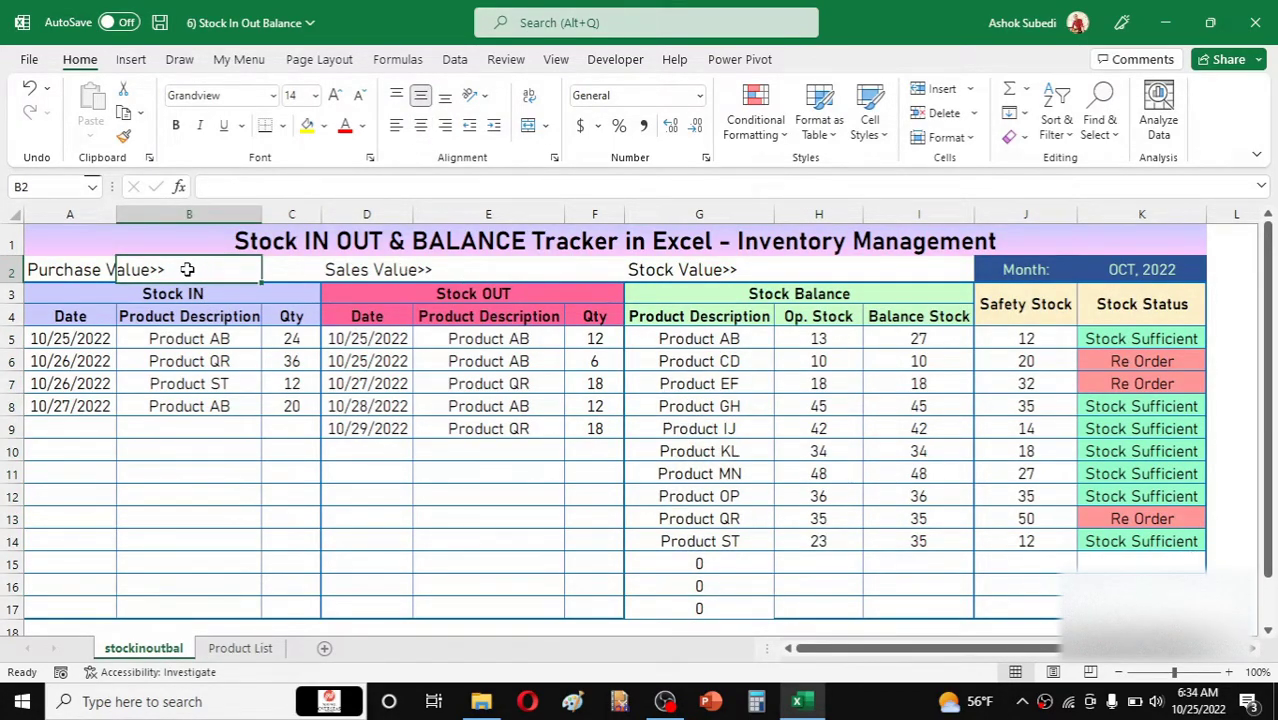
pyautogui.click(805, 264)
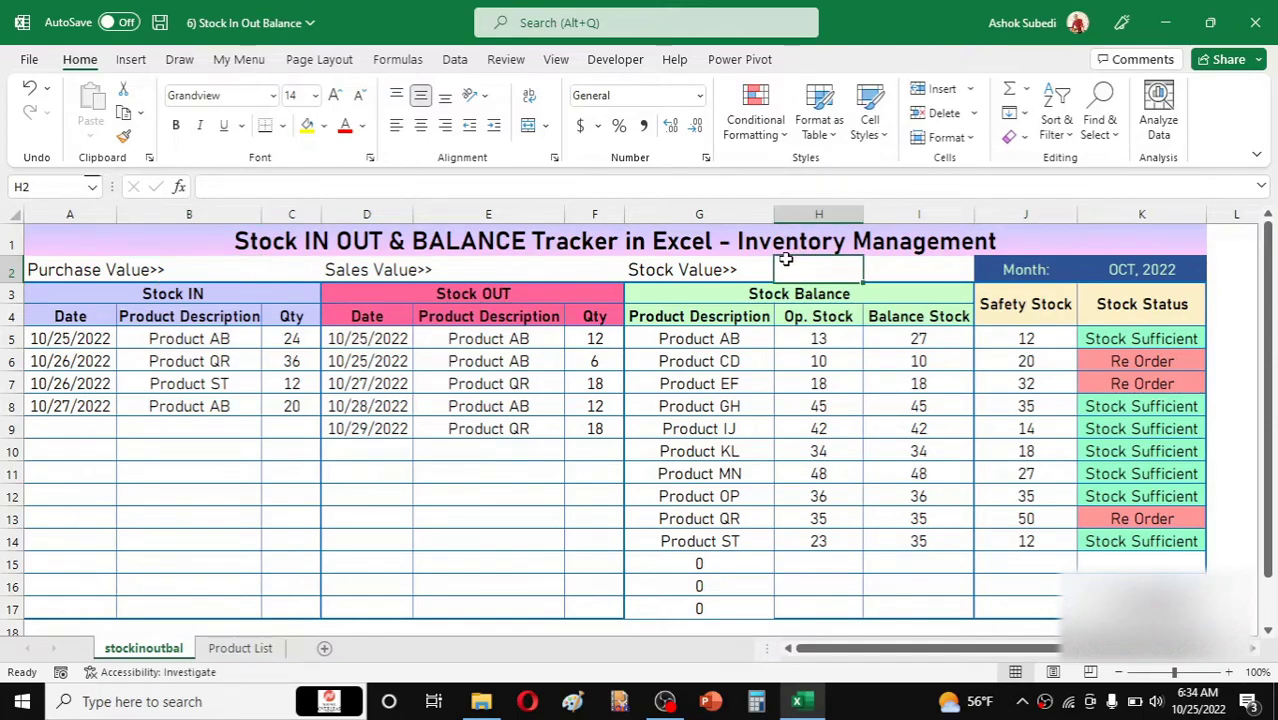
pyautogui.click(208, 269)
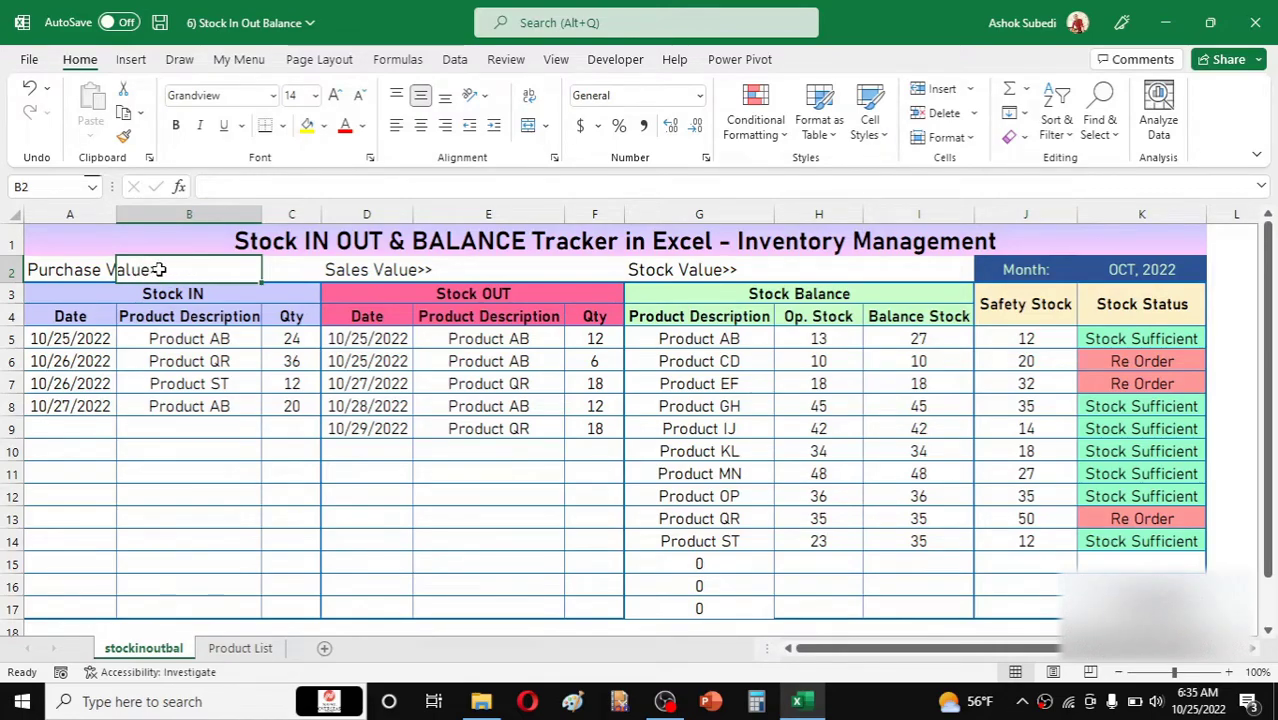
pyautogui.click(82, 267)
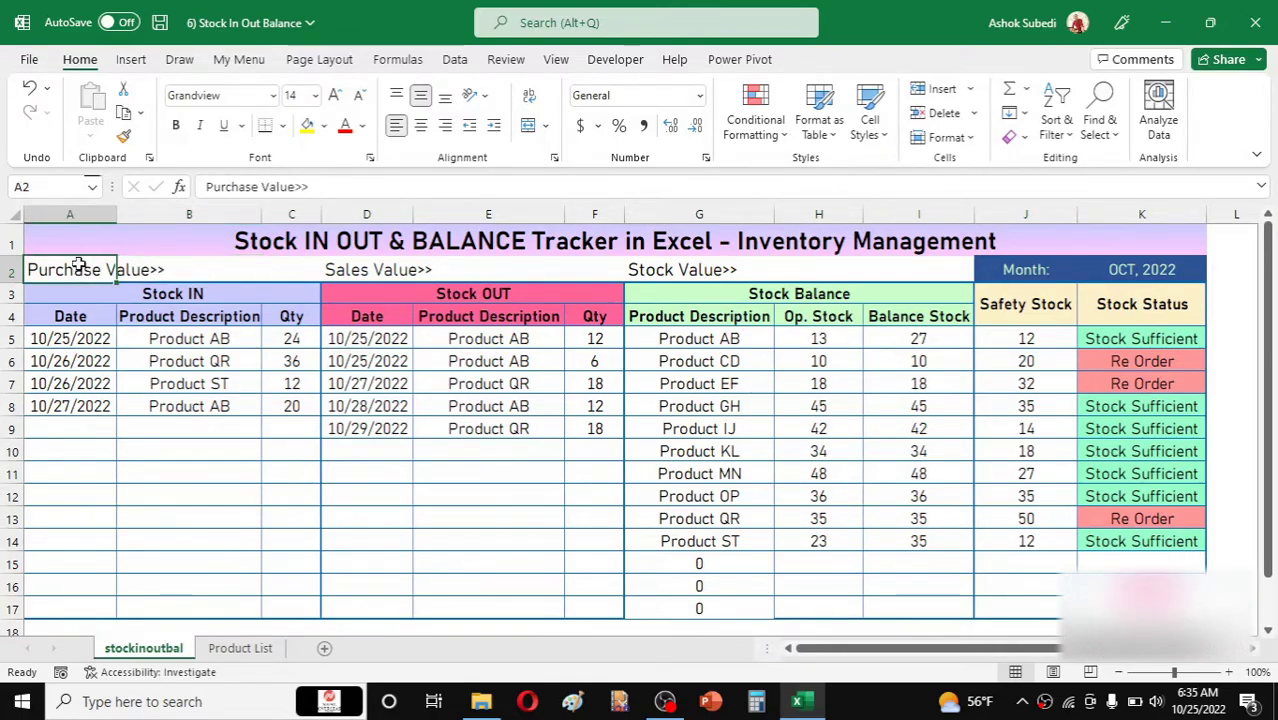
pyautogui.click(195, 270)
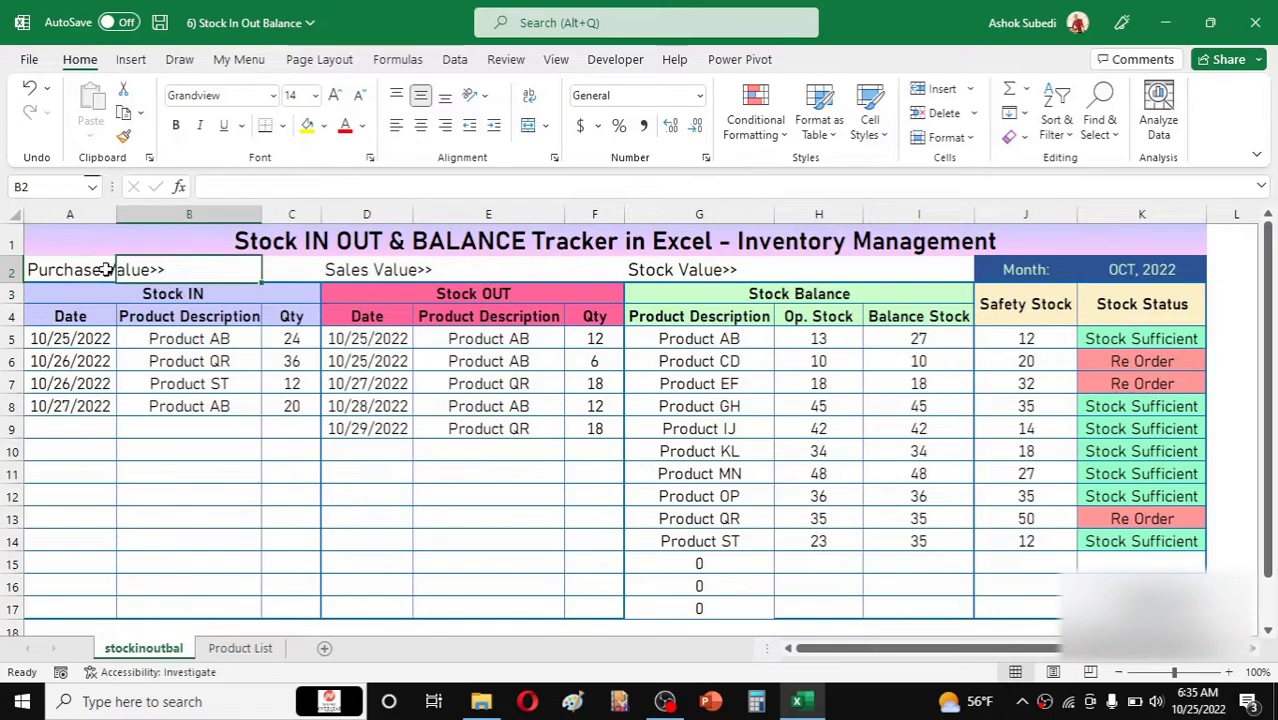
pyautogui.click(70, 263)
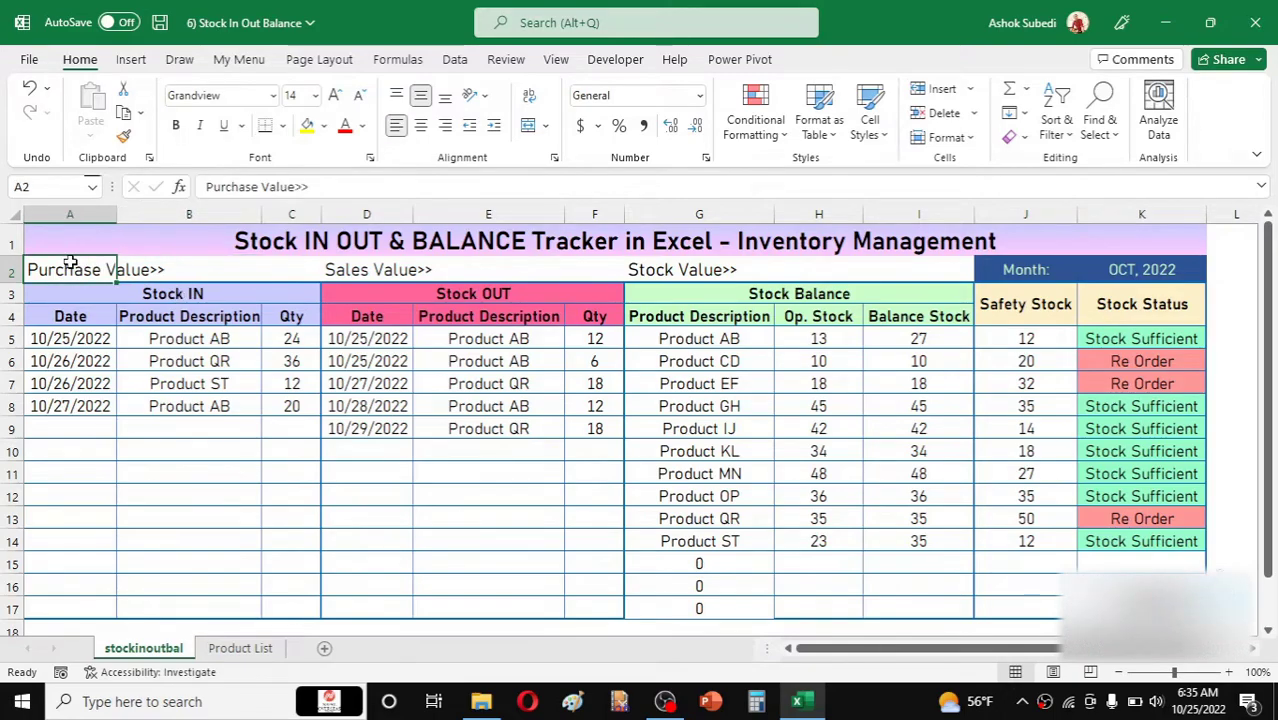
pyautogui.click(200, 265)
pyautogui.click(82, 270)
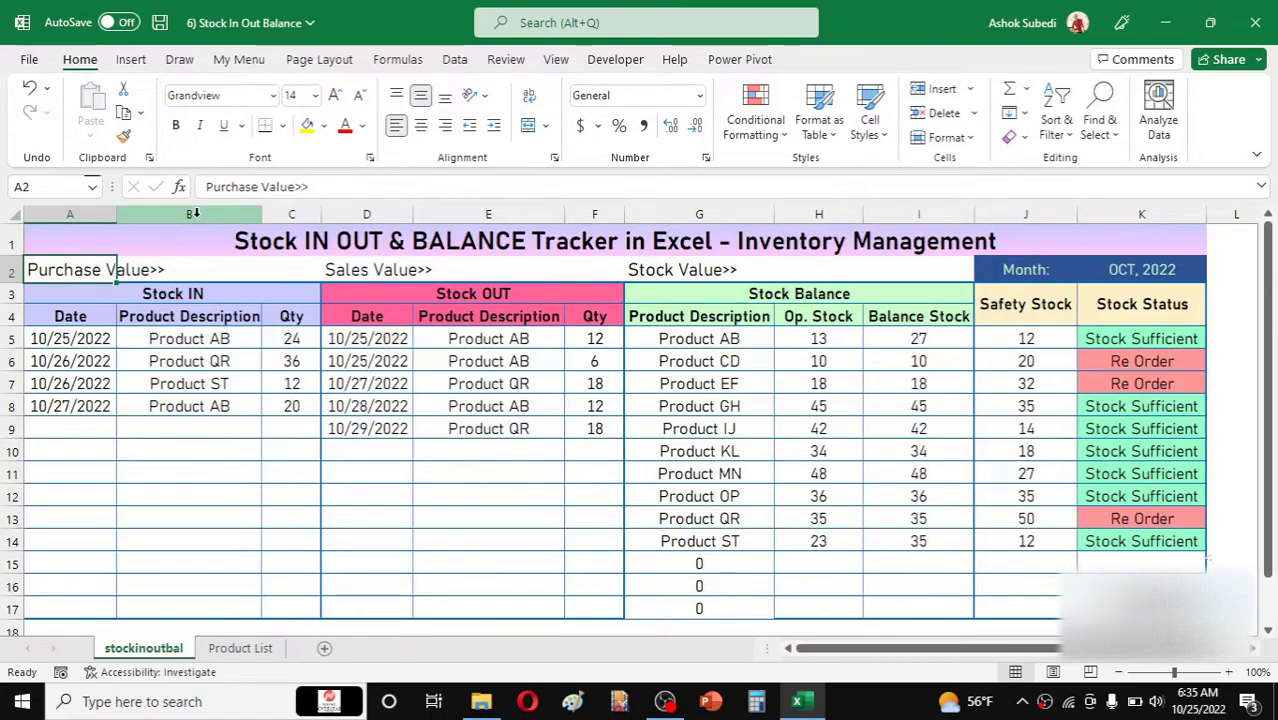
# Try linking B2 beside the Purchase Value>> label to the purchase total with ='Product List'!F2, and clear the cell again
pyautogui.click(157, 270)
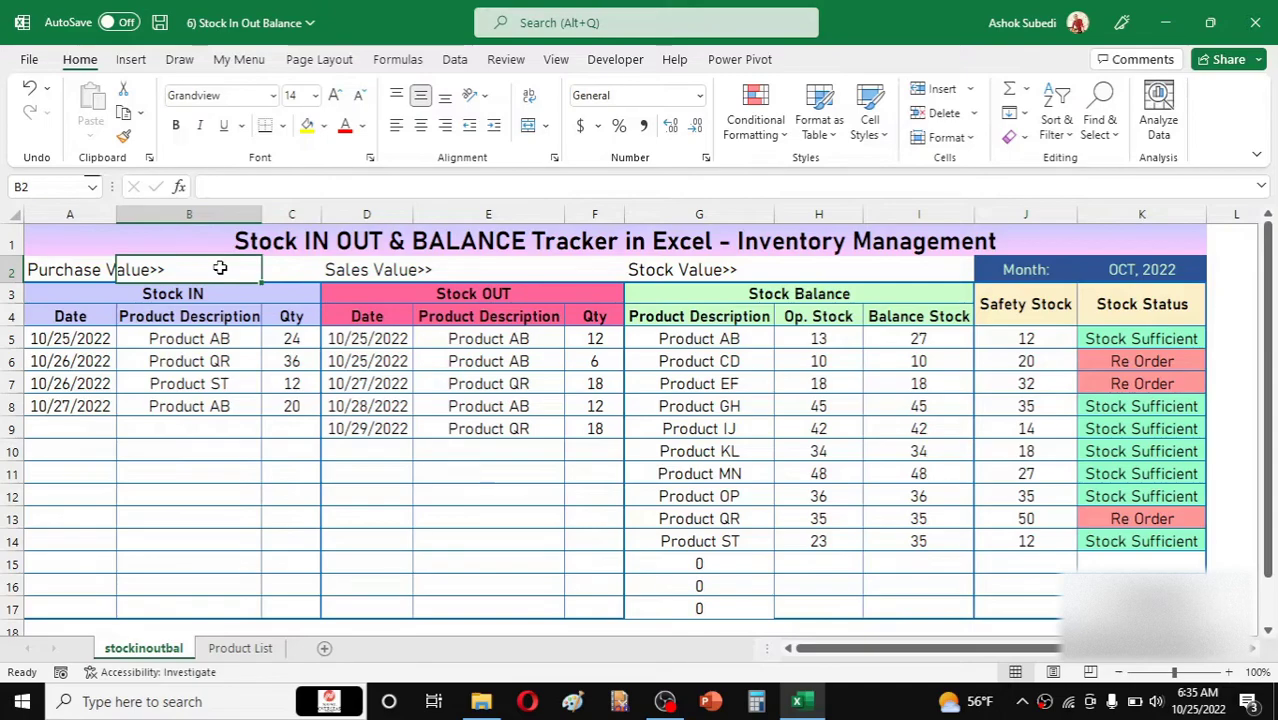
pyautogui.write('=')
pyautogui.click(236, 649)
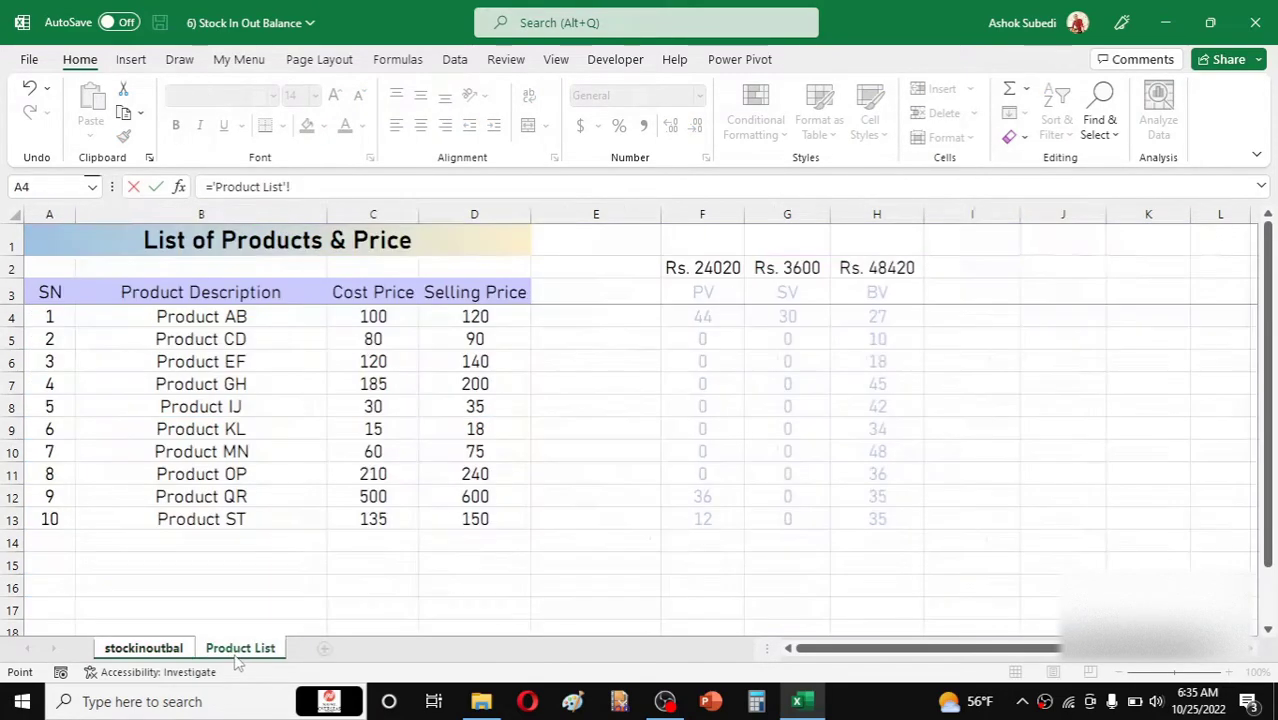
pyautogui.click(706, 267)
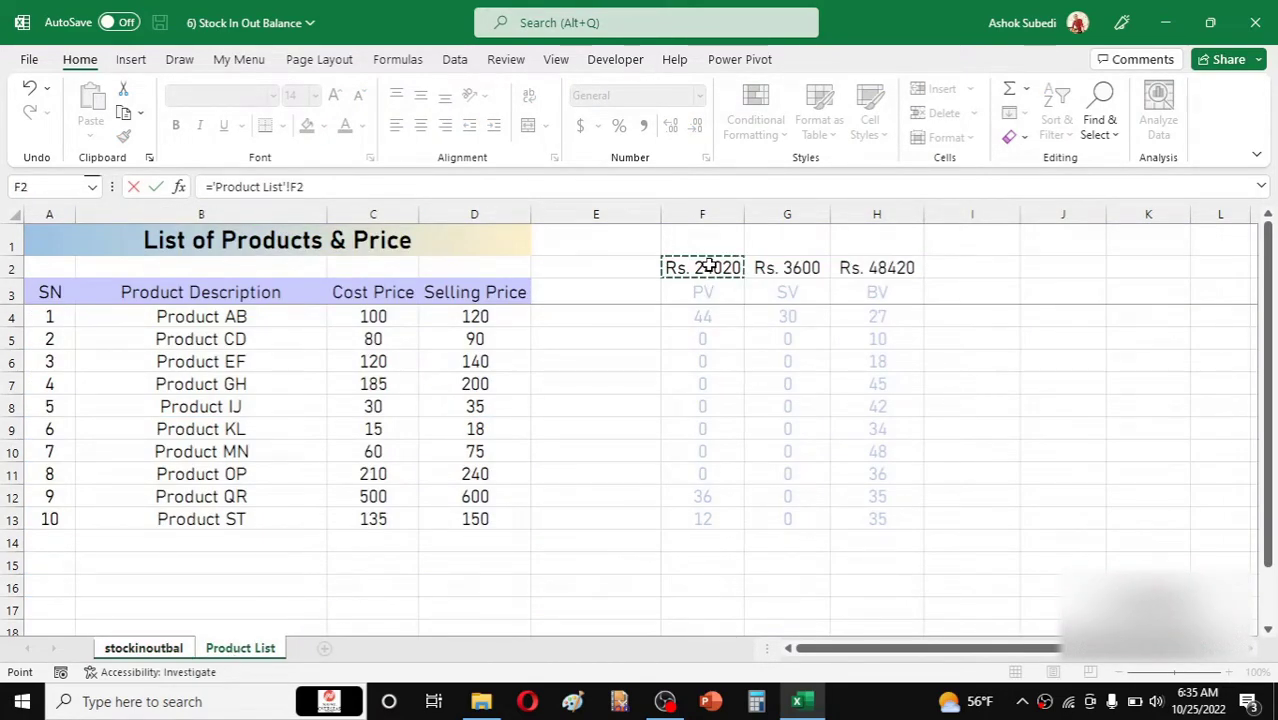
pyautogui.press('Return')
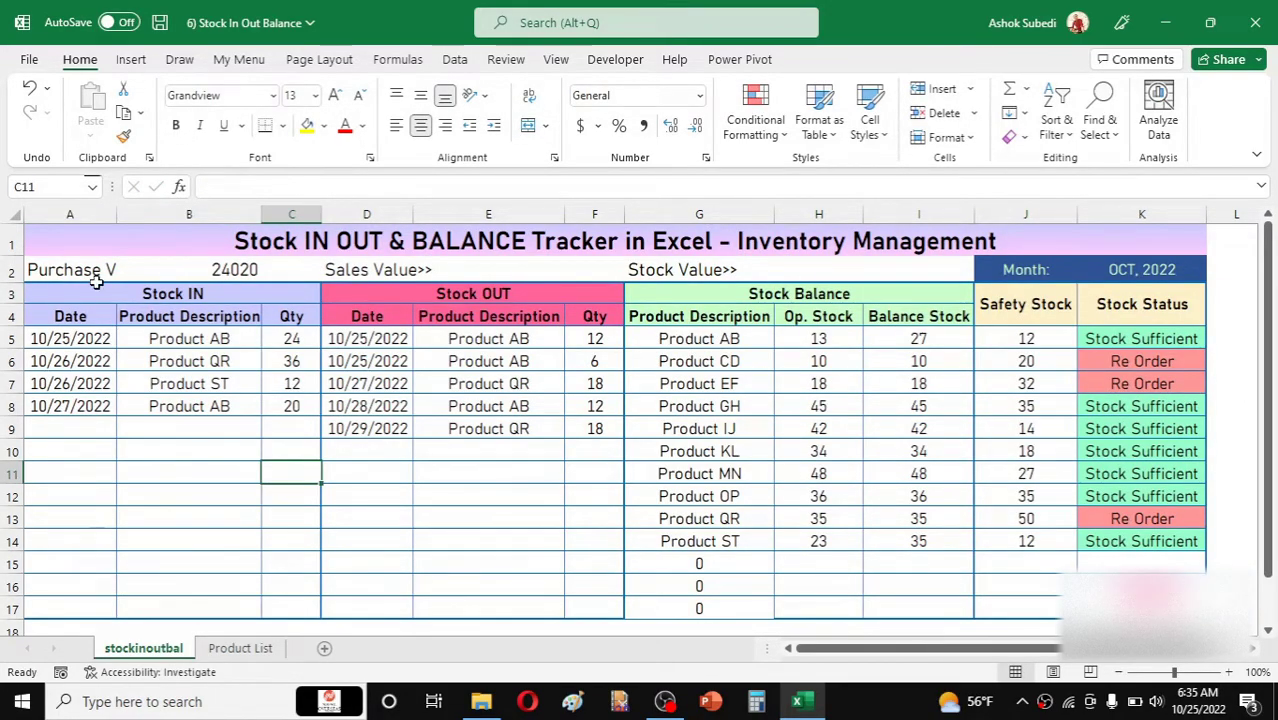
pyautogui.click(240, 265)
pyautogui.press('Delete')
pyautogui.click(488, 496)
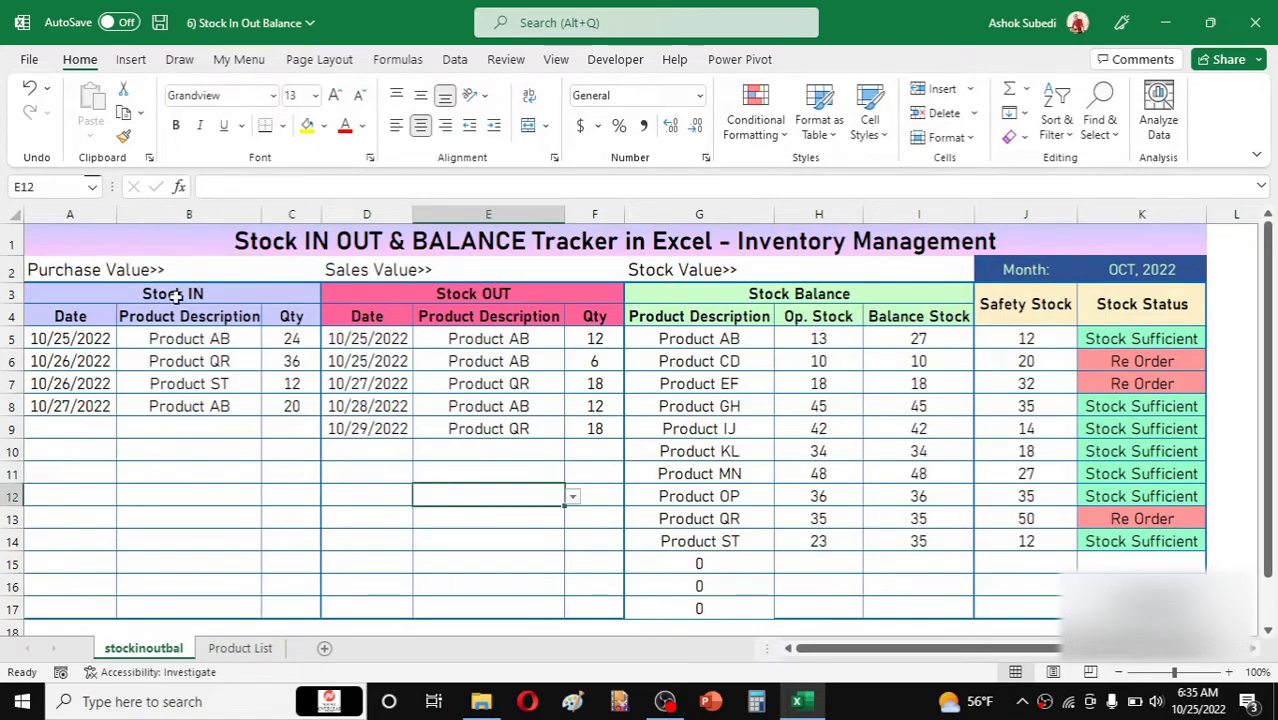
# Insert a text box in row 2 between the Purchase Value>> and Sales Value>> labels
pyautogui.click(131, 60)
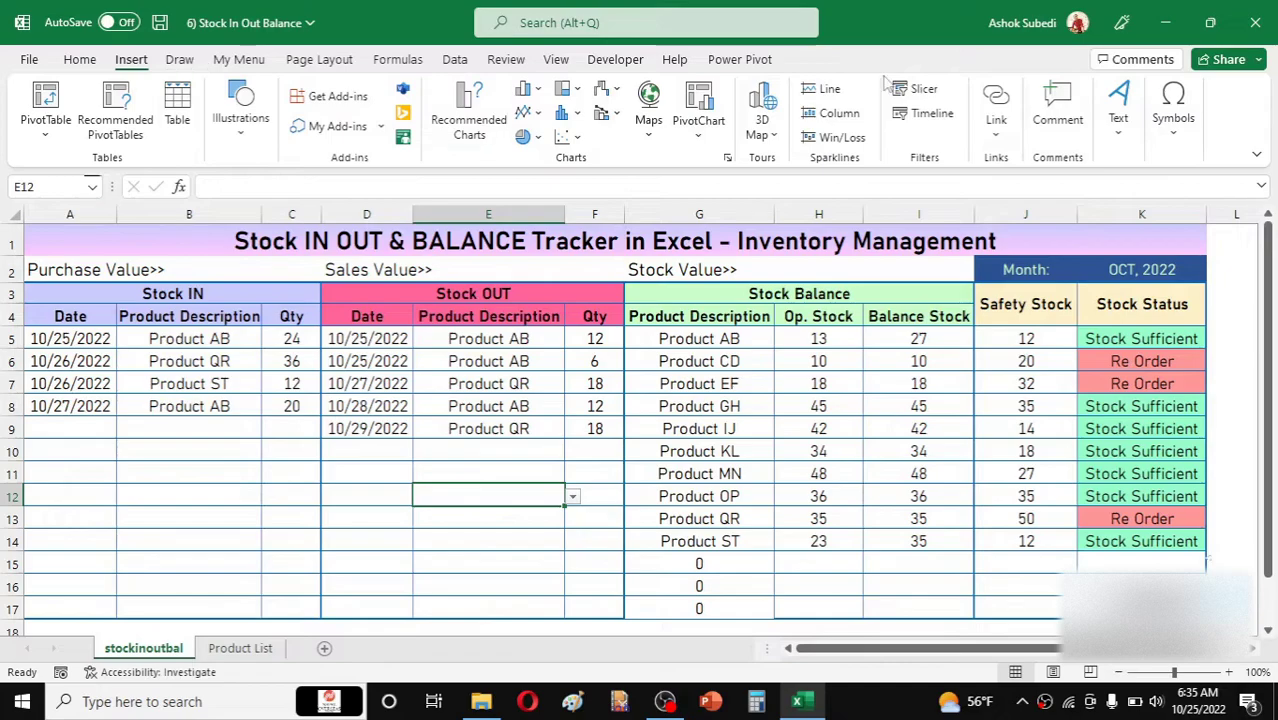
pyautogui.click(1110, 120)
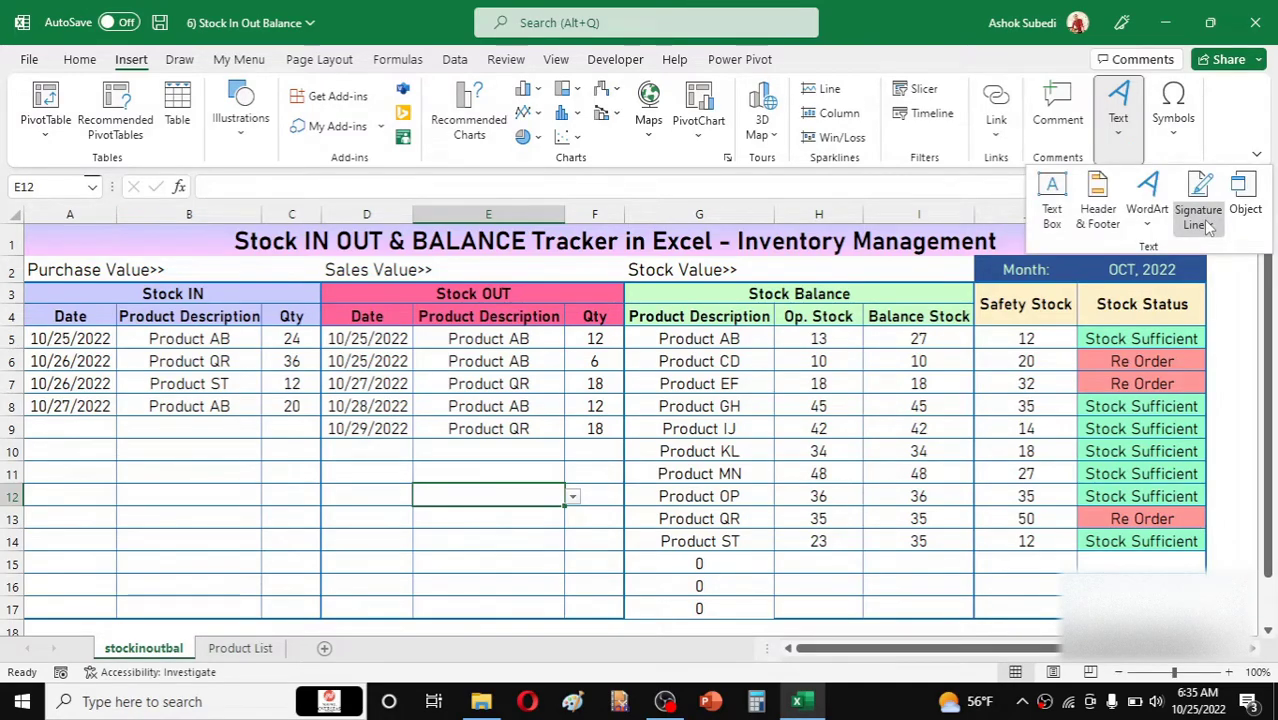
pyautogui.click(1055, 215)
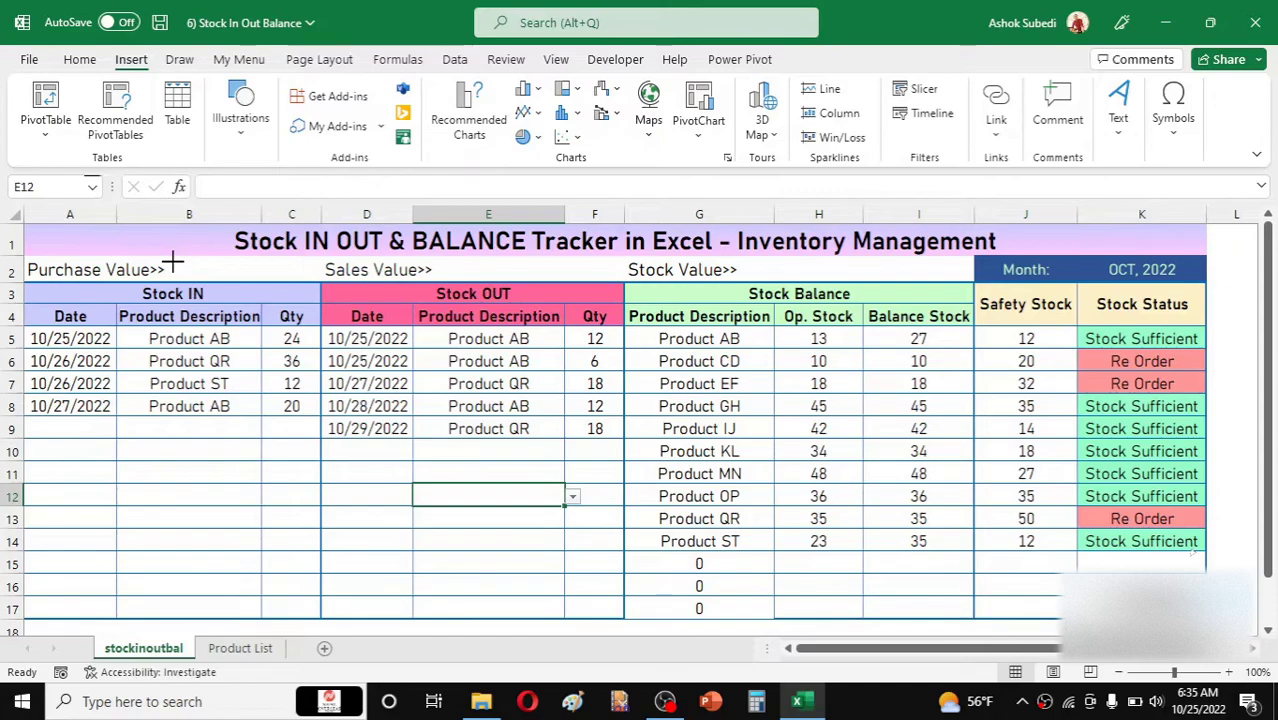
pyautogui.moveTo(172, 262); pyautogui.dragTo(293, 279)
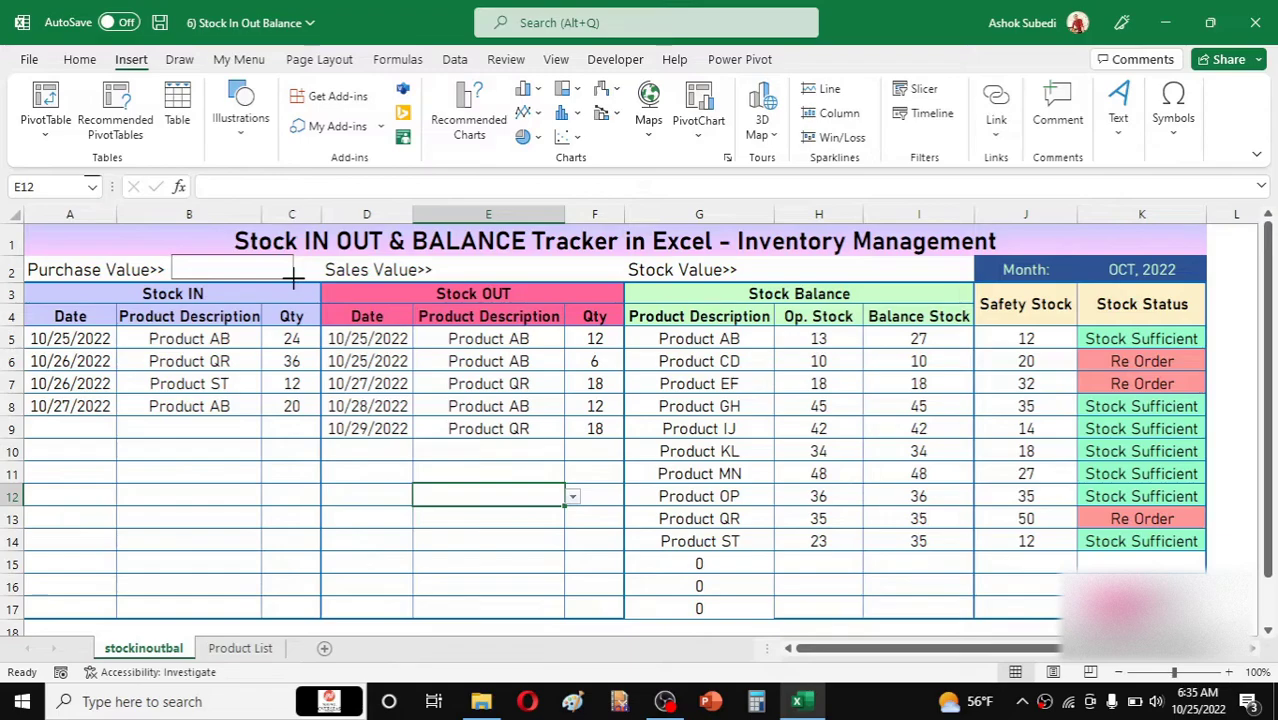
pyautogui.moveTo(293, 279); pyautogui.dragTo(296, 278)
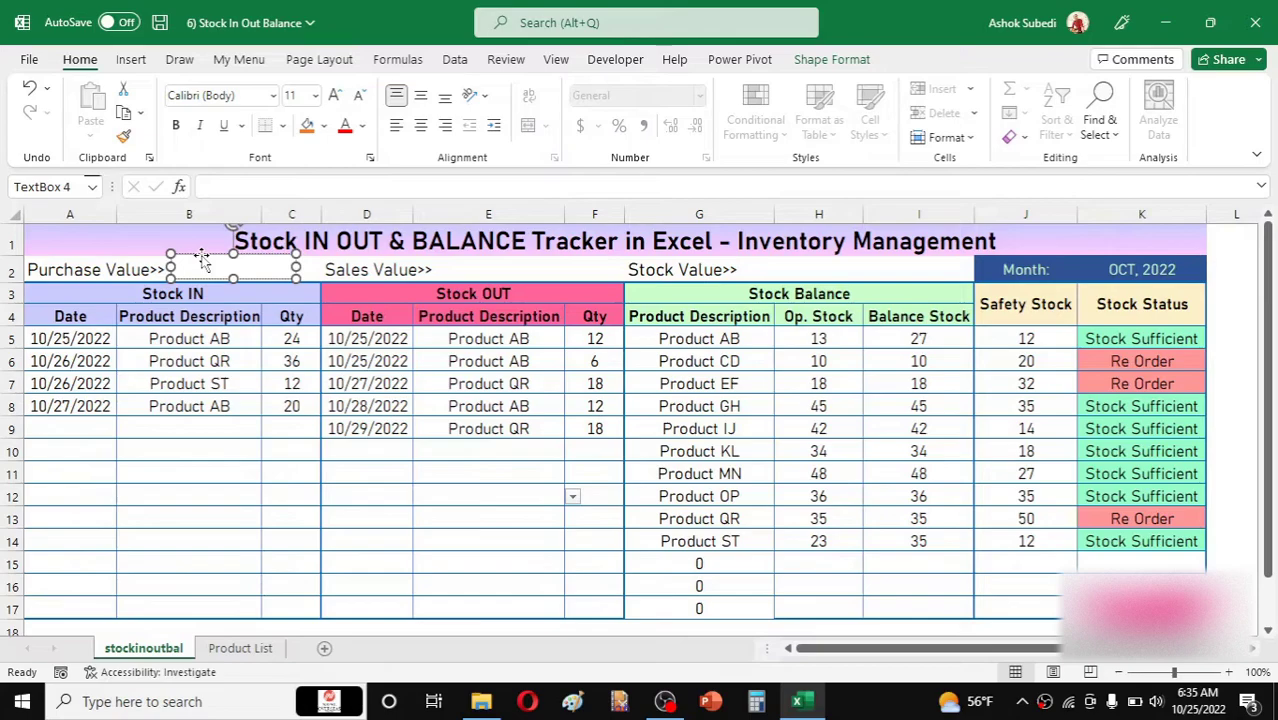
# Link the new text box to the purchase total with ='Product List'!F2
pyautogui.click(230, 185)
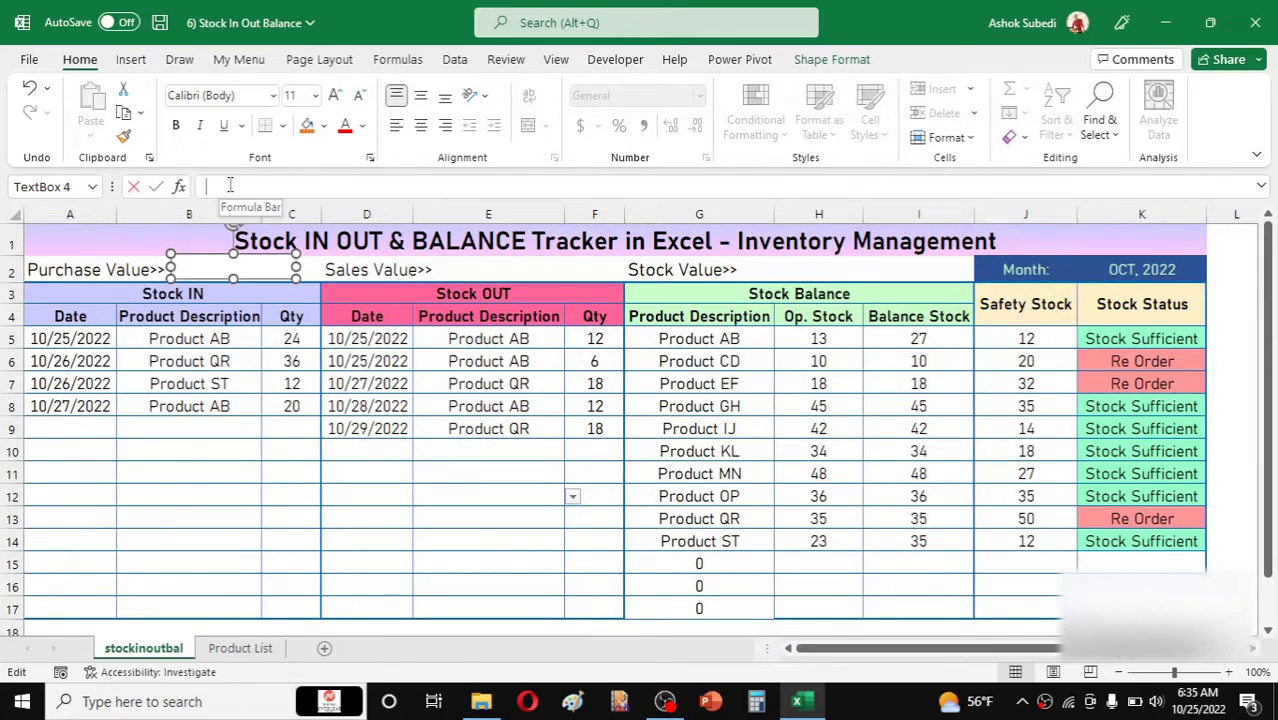
pyautogui.write('=')
pyautogui.click(240, 648)
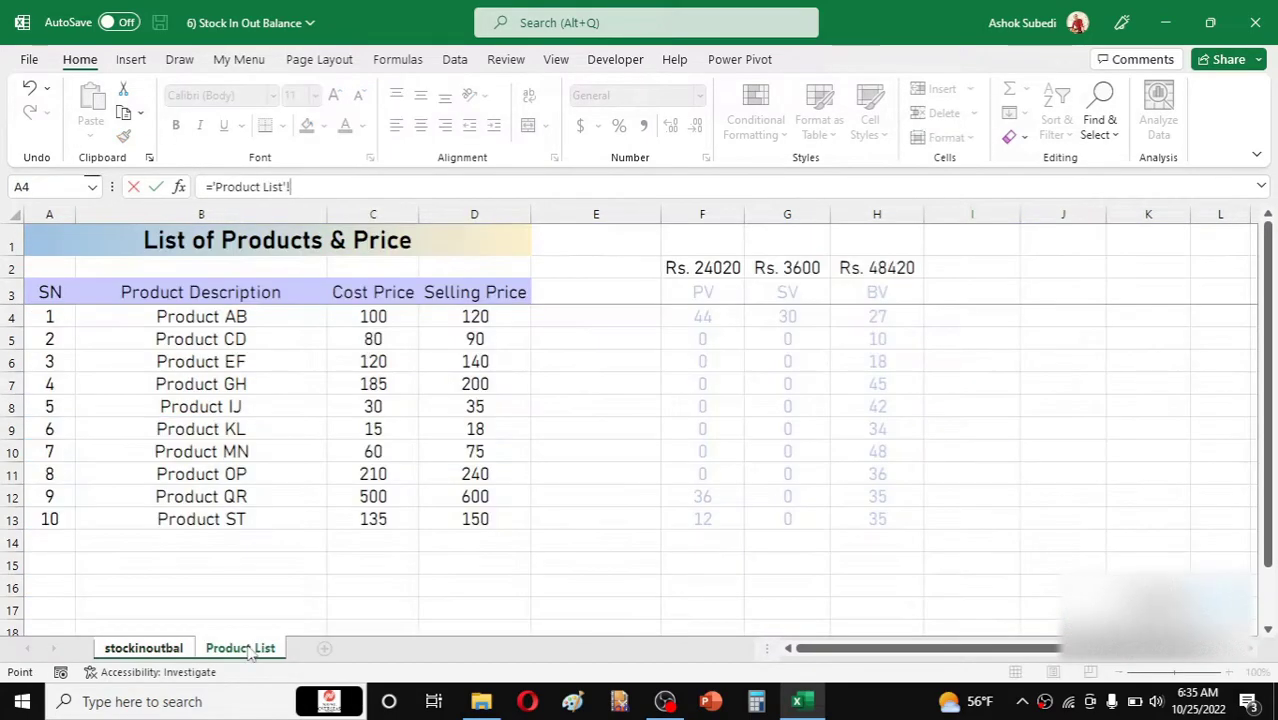
pyautogui.click(702, 268)
pyautogui.press('Return')
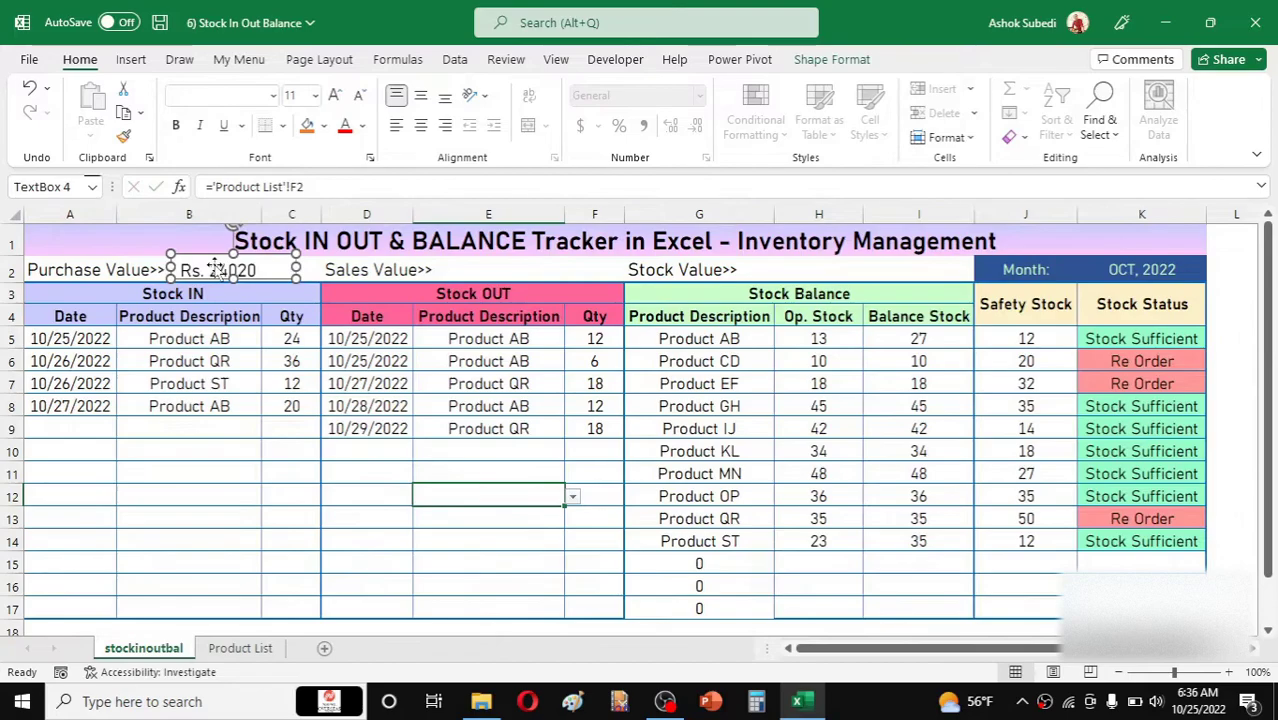
# Align the linked text box with the Purchase Value>> label and remove its outline
pyautogui.moveTo(208, 257); pyautogui.dragTo(209, 258)
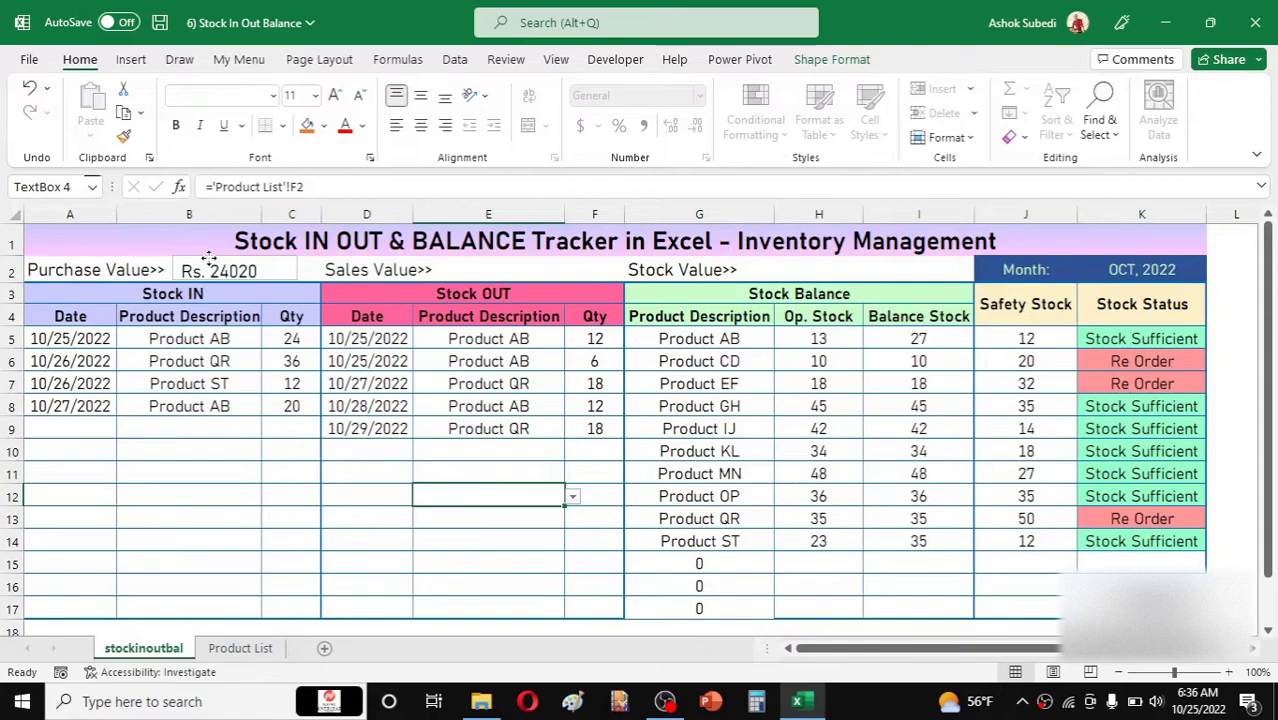
pyautogui.moveTo(208, 257); pyautogui.dragTo(206, 257)
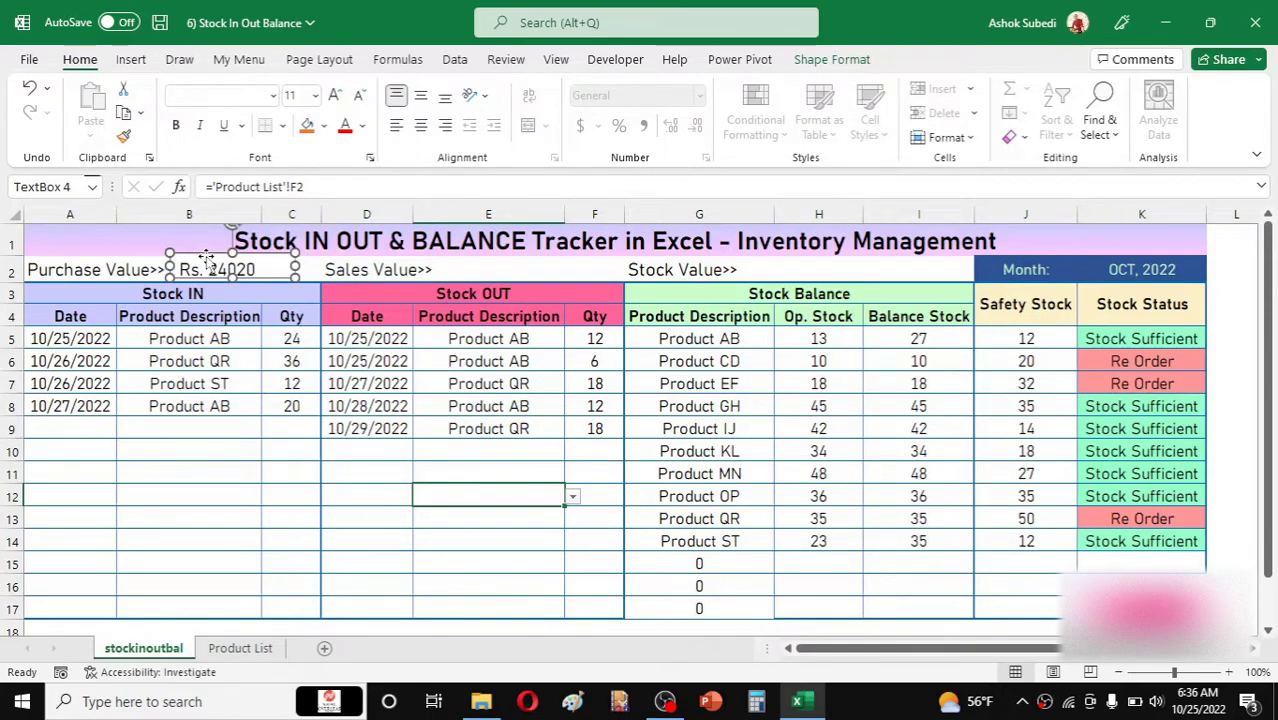
pyautogui.click(829, 61)
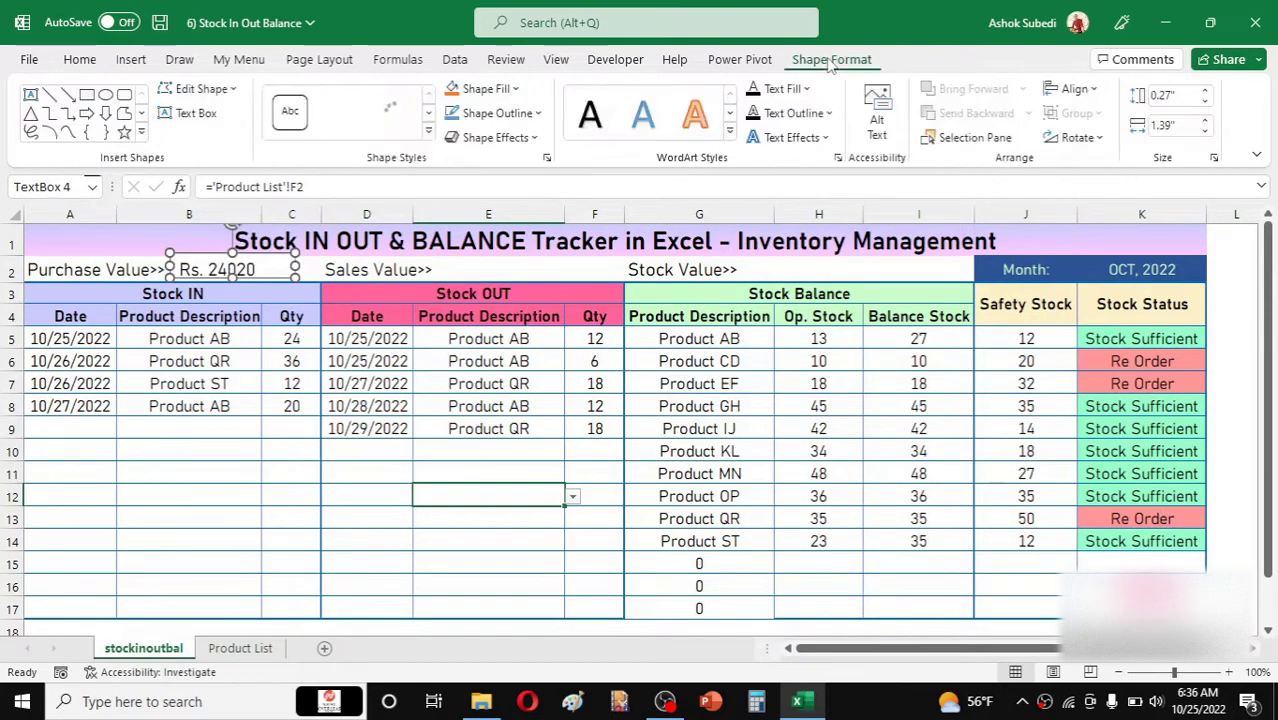
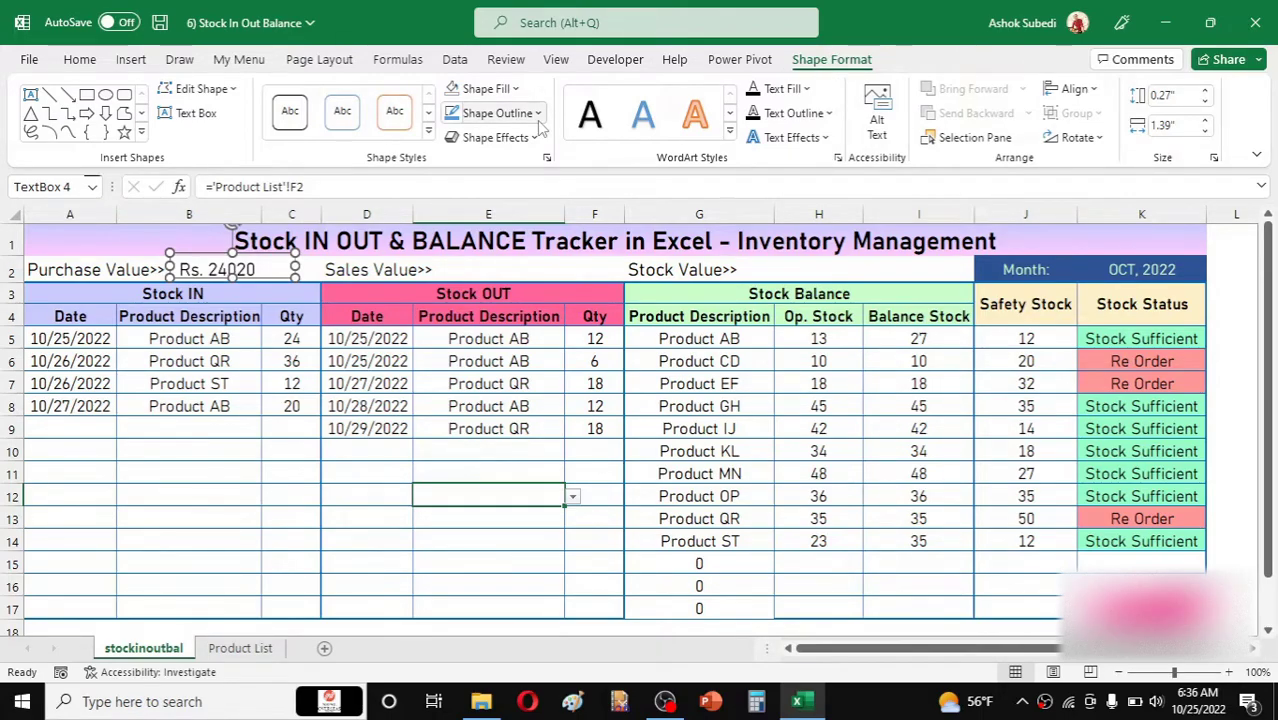
pyautogui.click(461, 279)
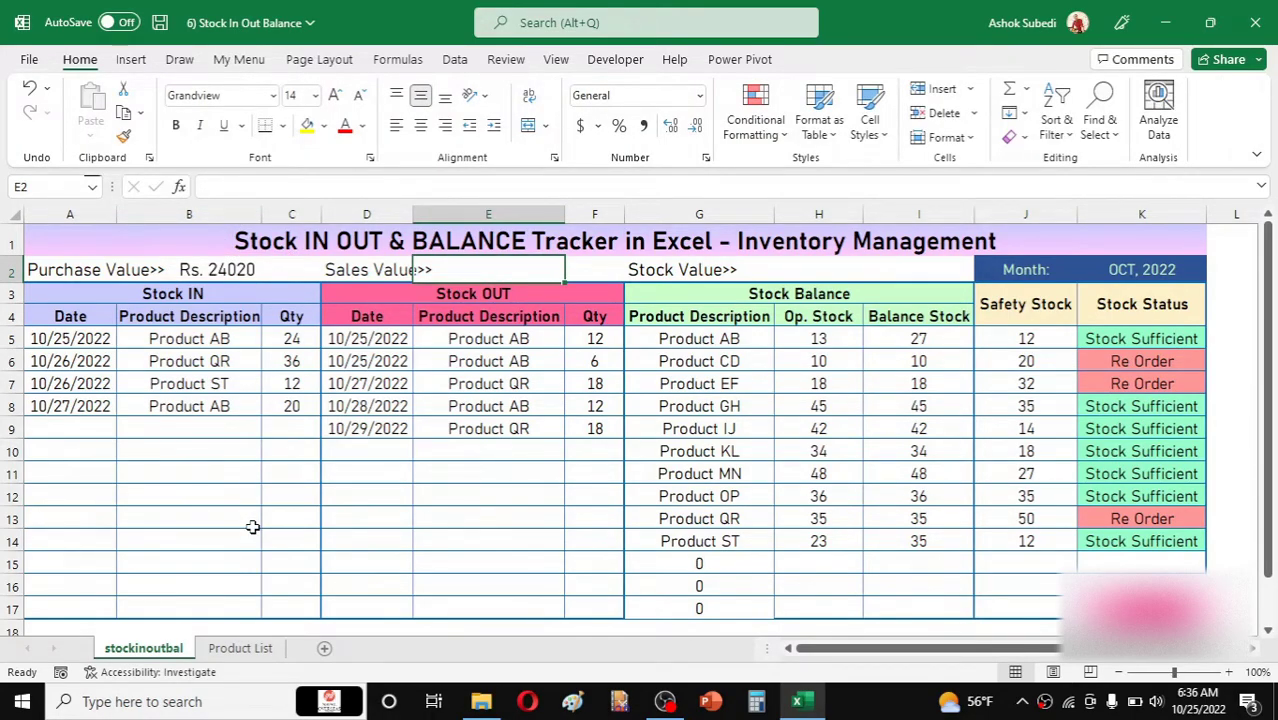
# Duplicate the purchase value text box twice, placing one copy beside Sales Value>> and the other beside Stock Value>>
pyautogui.click(210, 256)
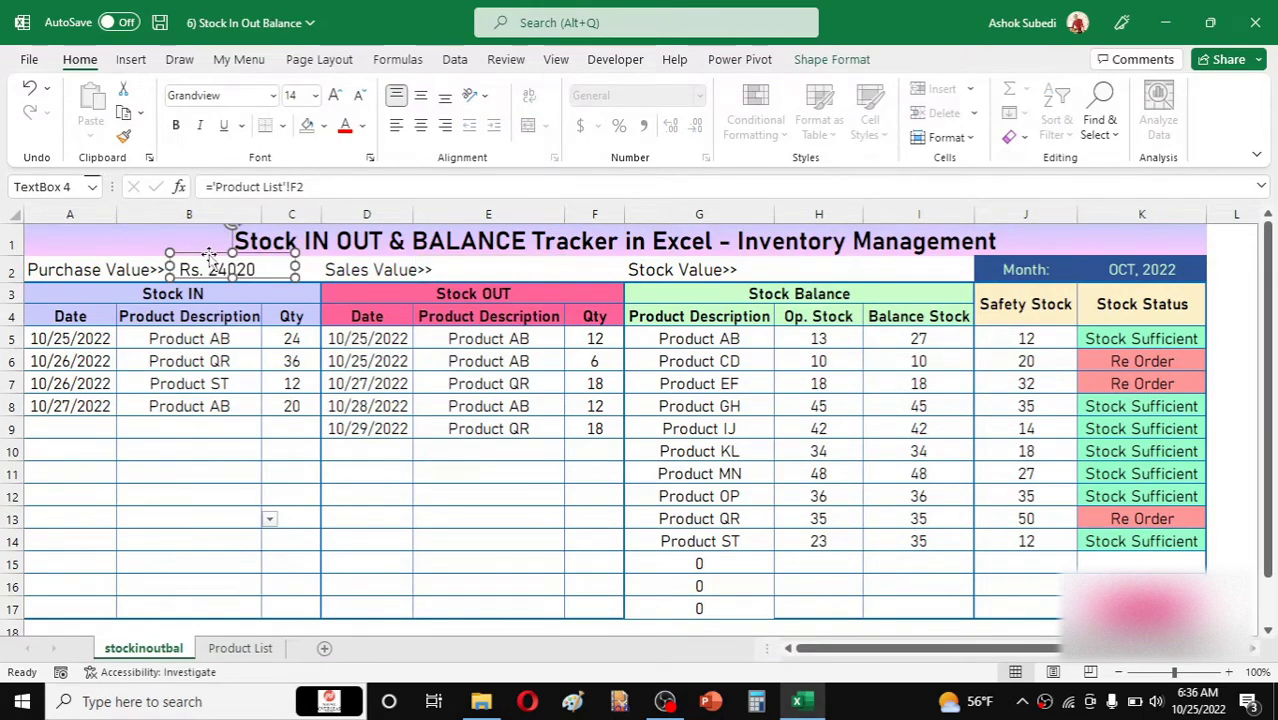
pyautogui.hotkey('ctrl', 'c')
pyautogui.hotkey('ctrl', 'v')
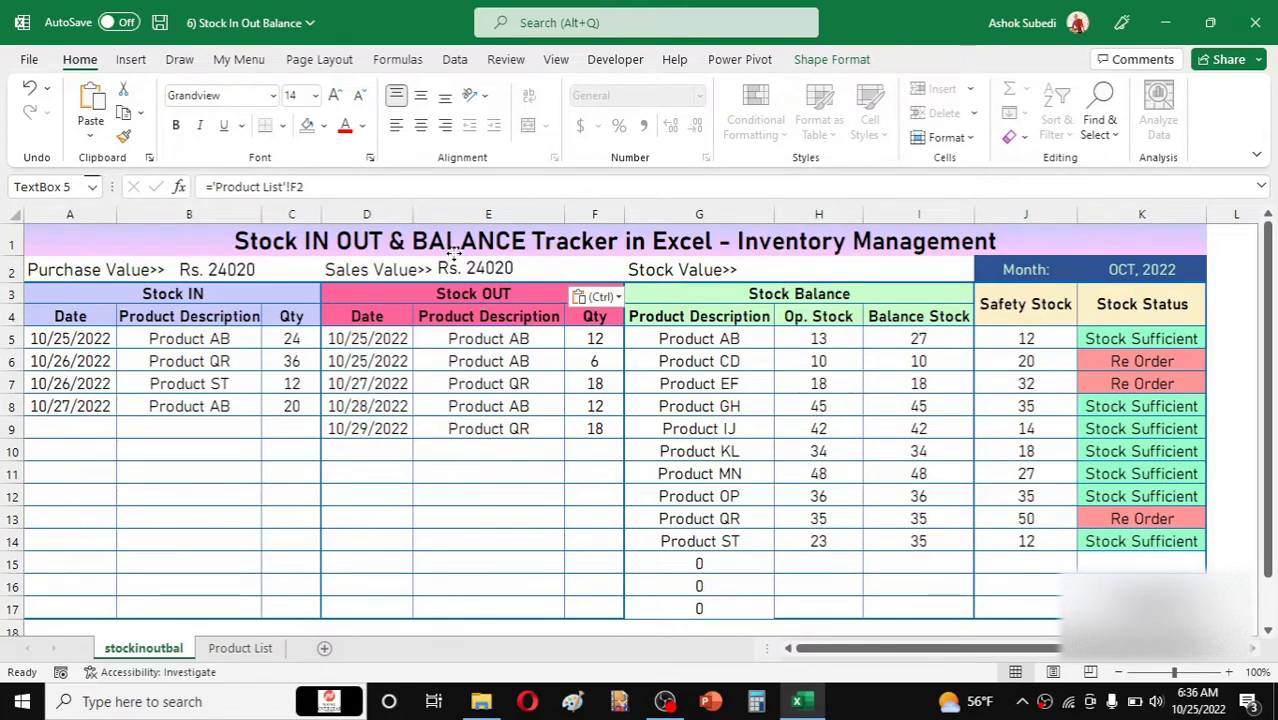
pyautogui.moveTo(454, 254); pyautogui.dragTo(456, 256)
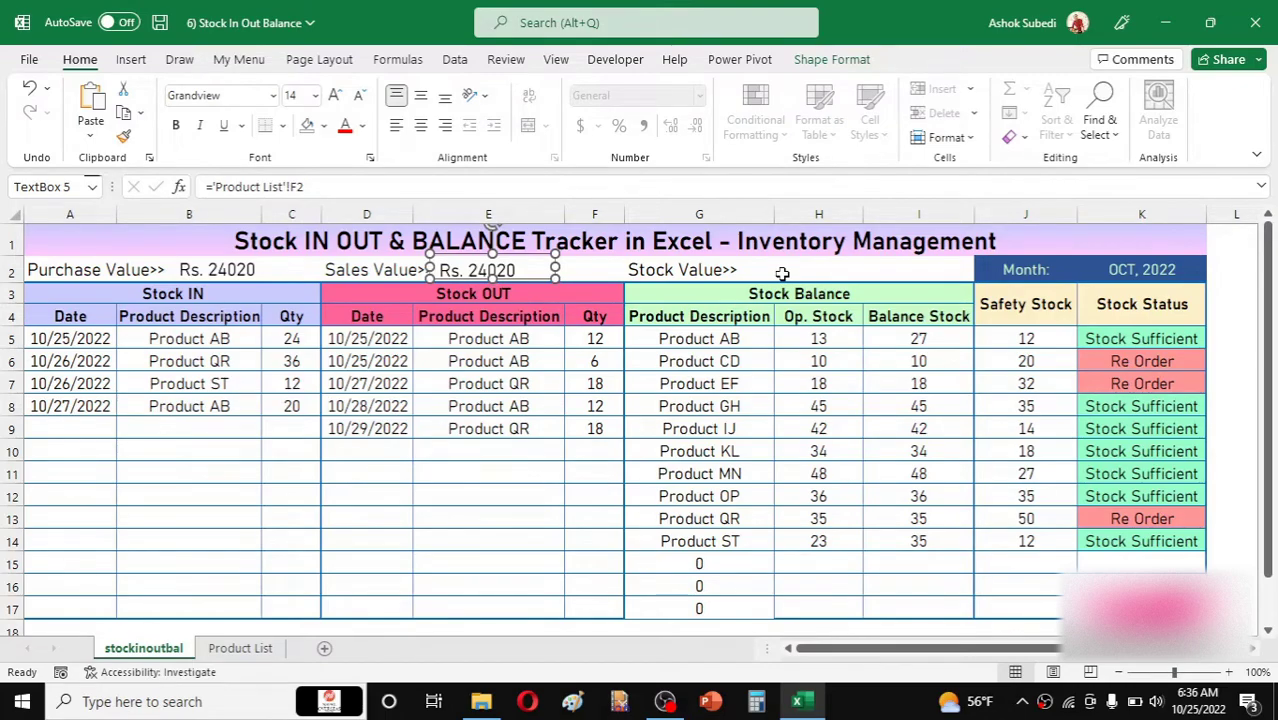
pyautogui.click(783, 274)
pyautogui.hotkey('ctrl', 'v')
pyautogui.moveTo(809, 257); pyautogui.dragTo(777, 254)
# Relink the text box beside Sales Value>> to the sales total with ='Product List'!G2
pyautogui.click(503, 268)
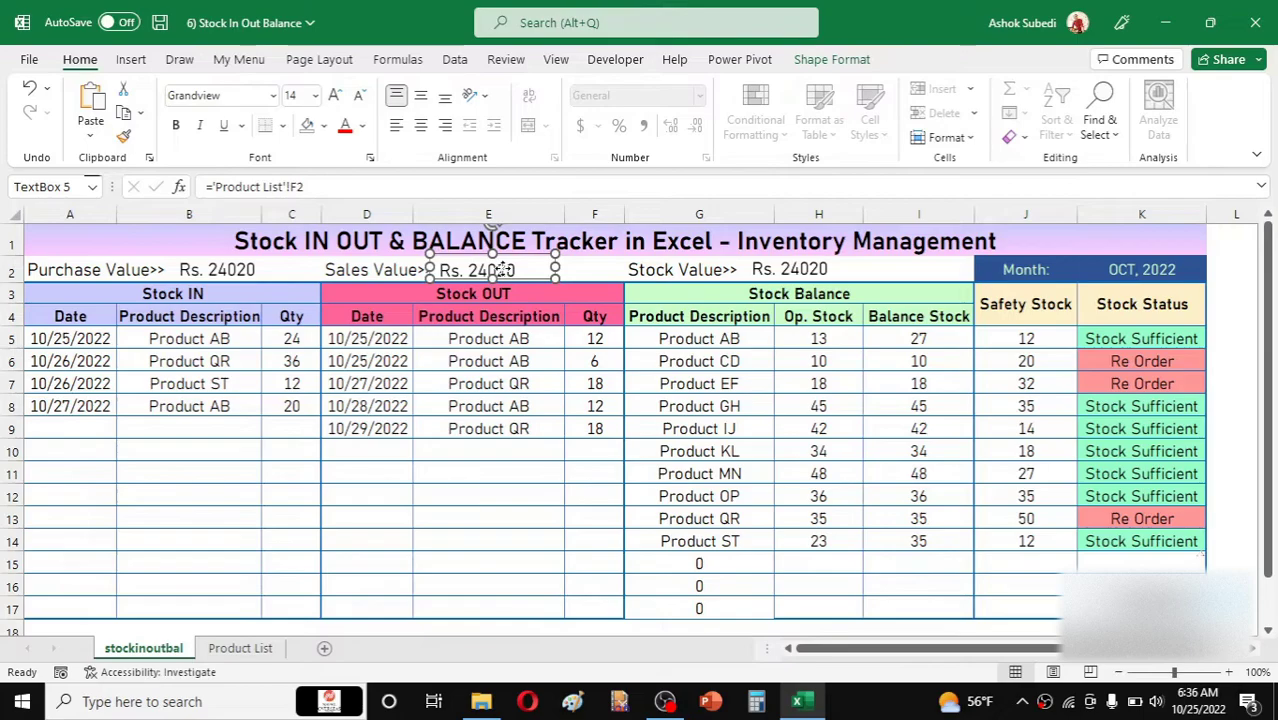
pyautogui.hotkey('ctrl', 'pagedown')
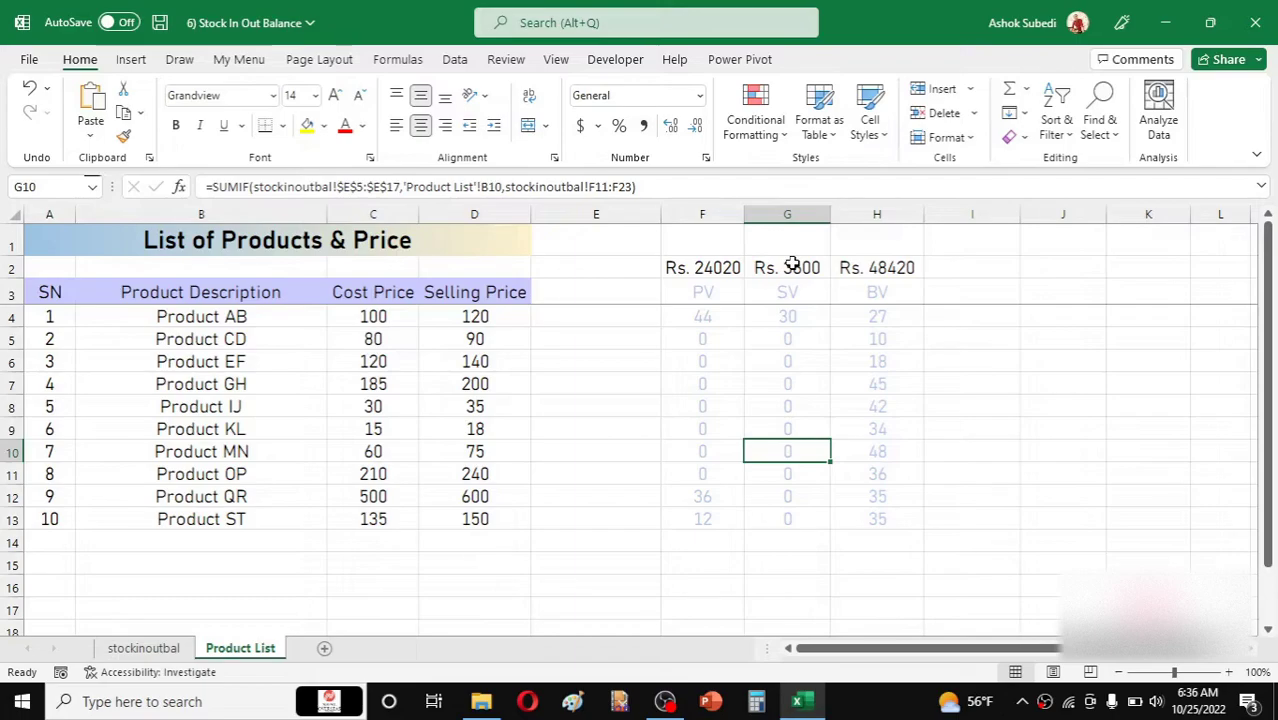
pyautogui.hotkey('ctrl', 'pageup')
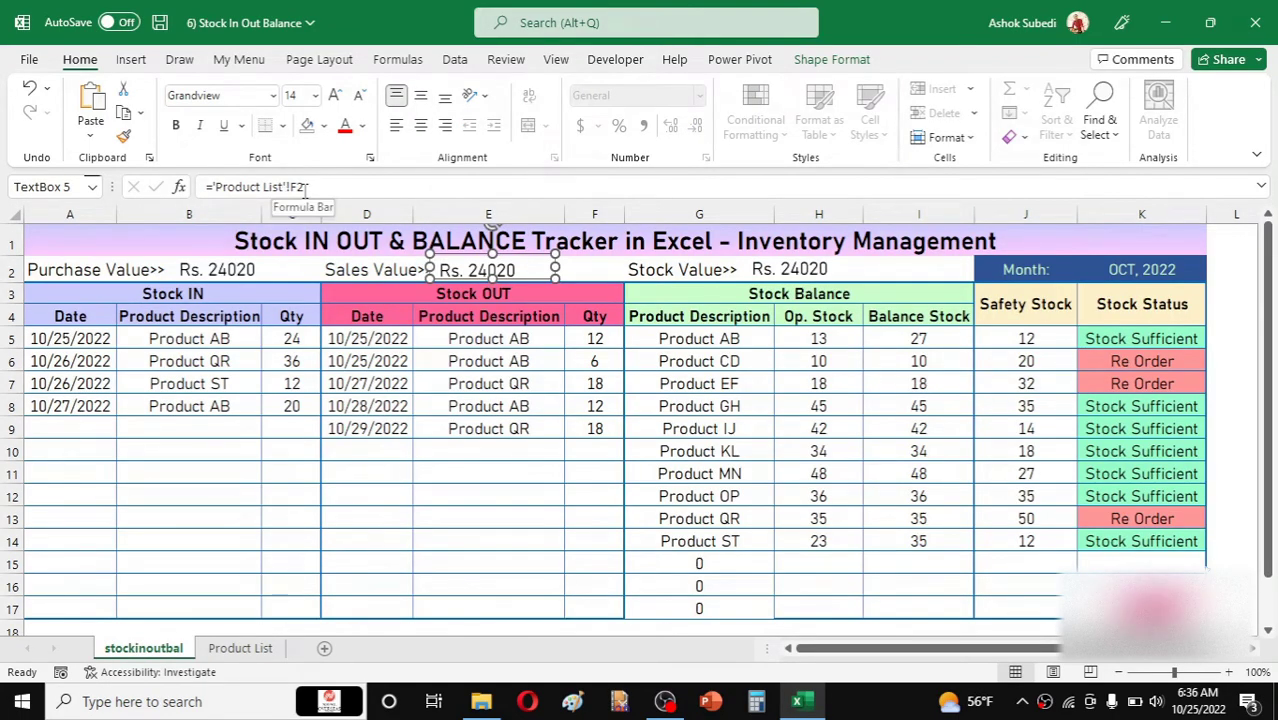
pyautogui.click(300, 187)
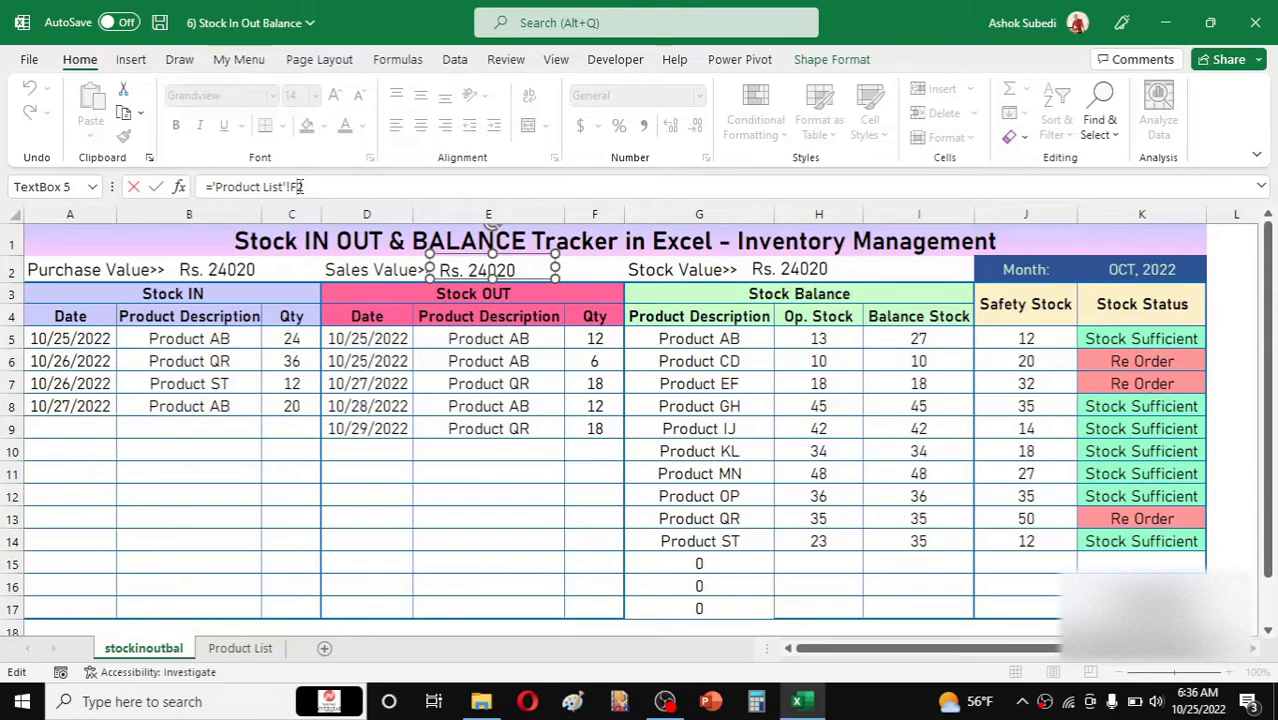
pyautogui.press('BackSpace')
pyautogui.press('BackSpace')
pyautogui.write('G2')
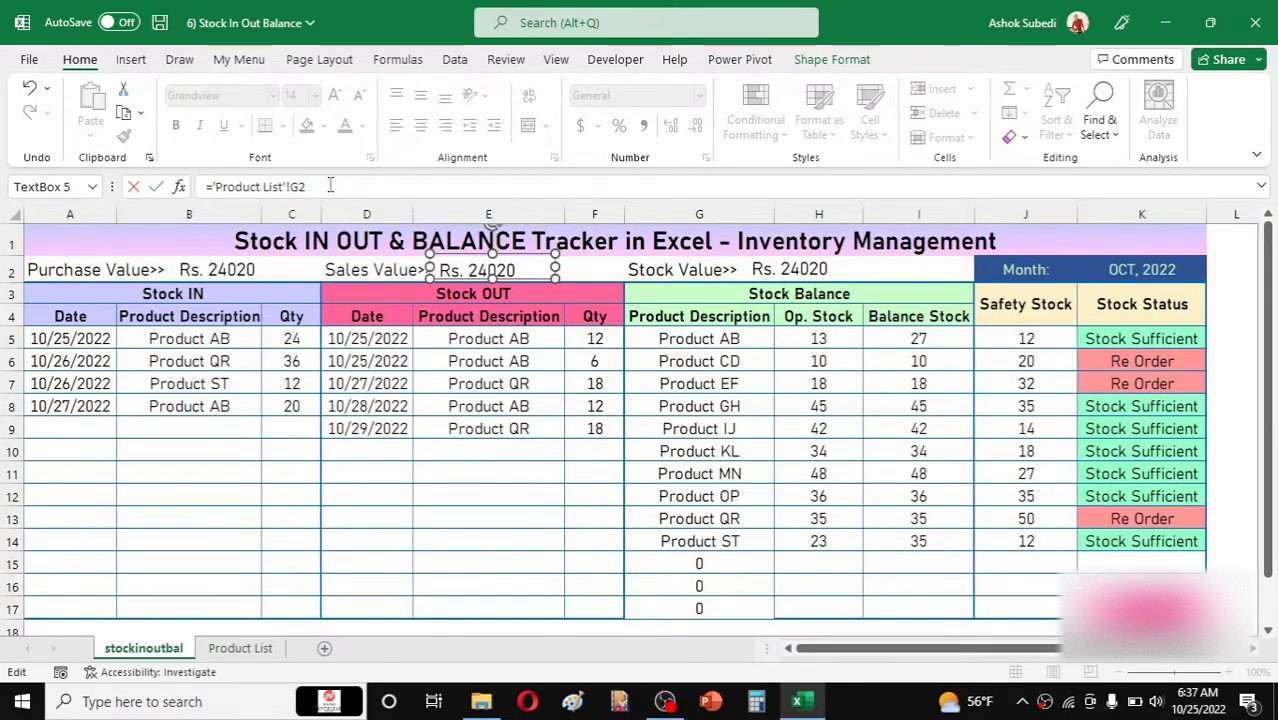
pyautogui.press('Return')
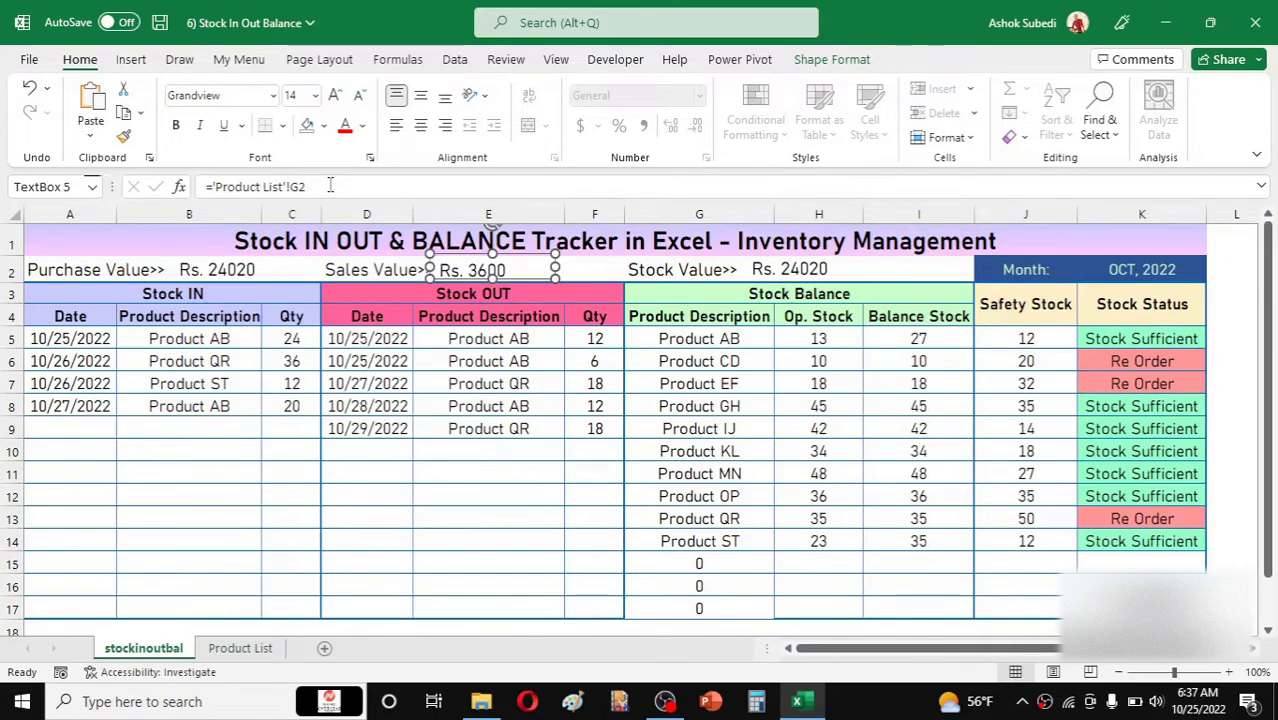
# Relink the text box beside Stock Value>> to the stock total with ='Product List'!H2
pyautogui.press('Tab')
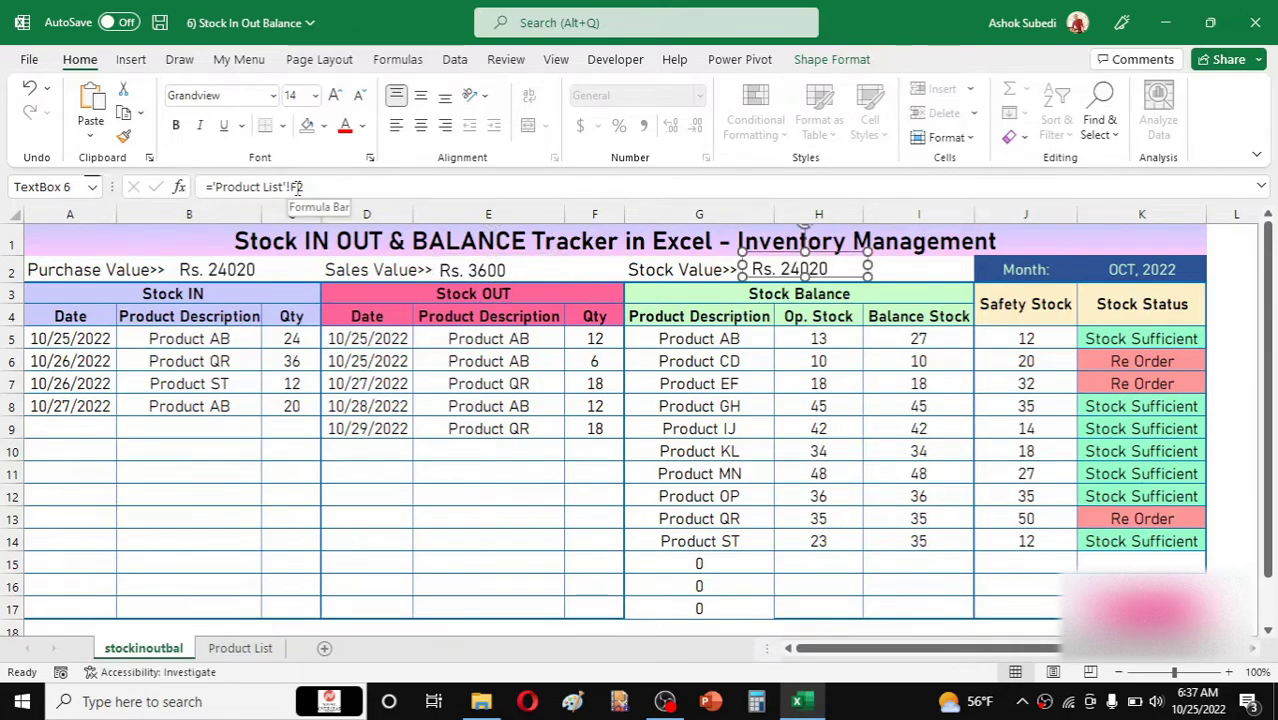
pyautogui.click(297, 187)
pyautogui.press('BackSpace')
pyautogui.write('H')
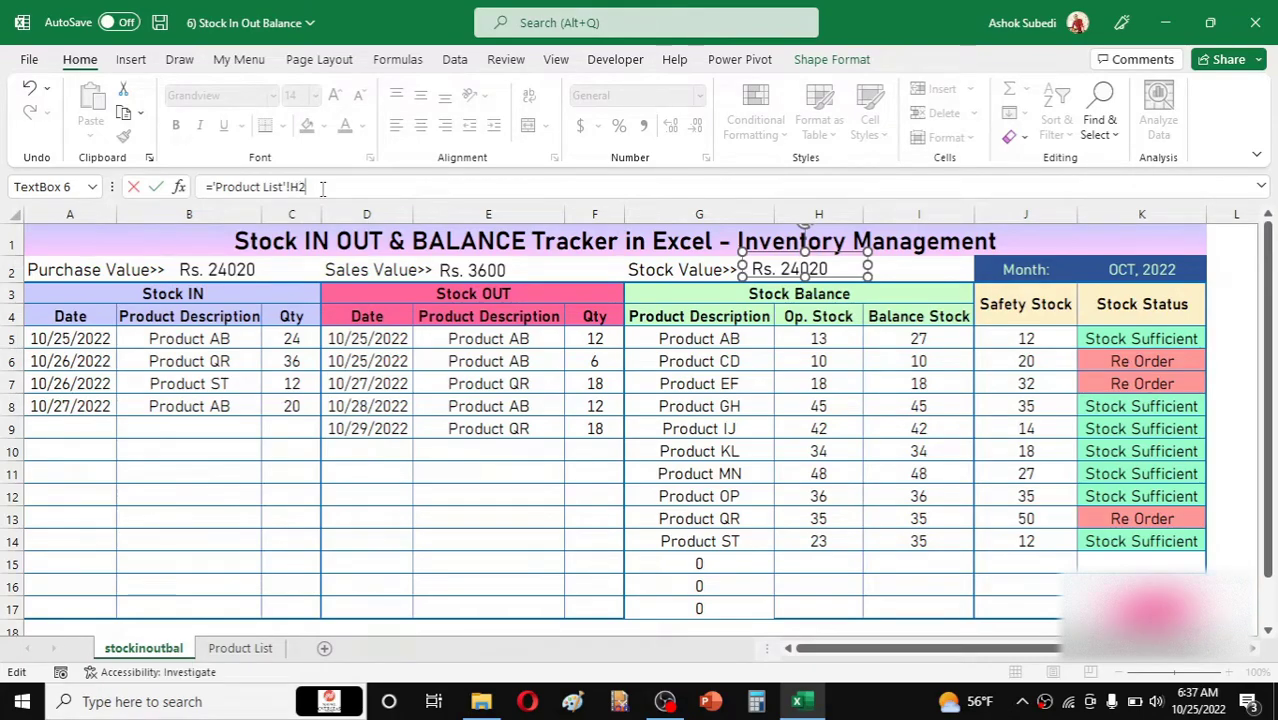
pyautogui.press('Return')
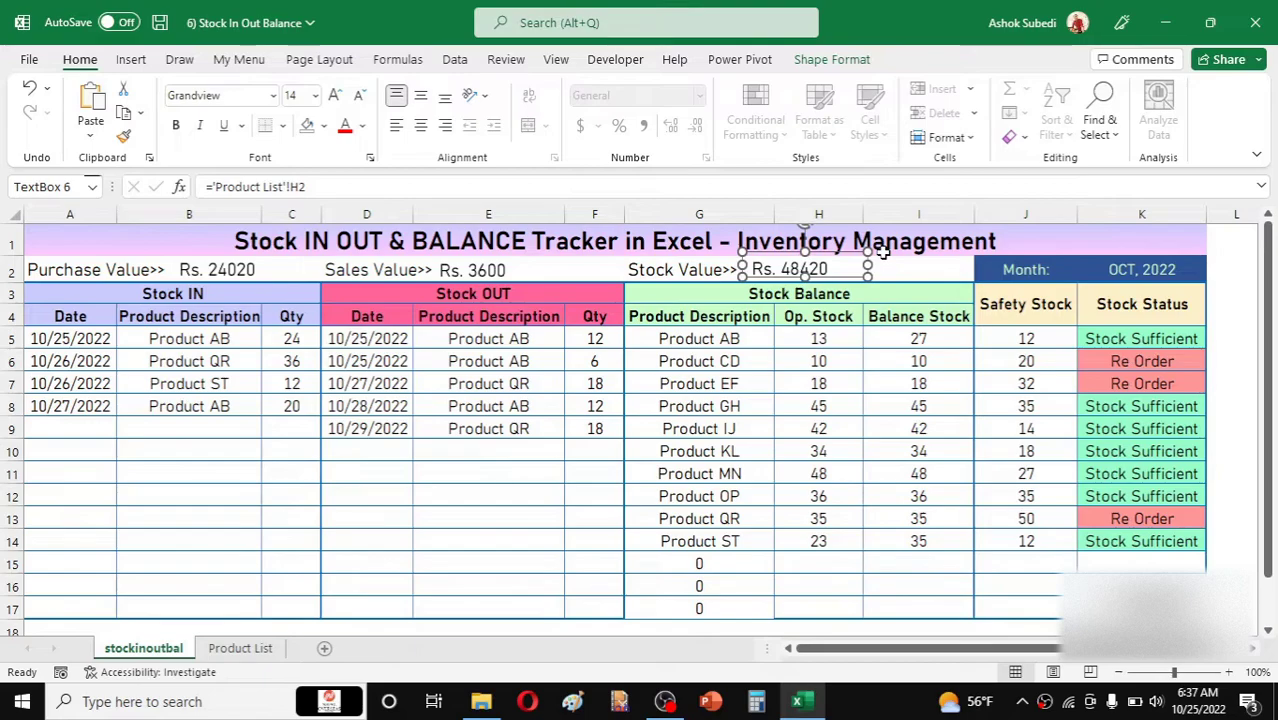
pyautogui.click(884, 262)
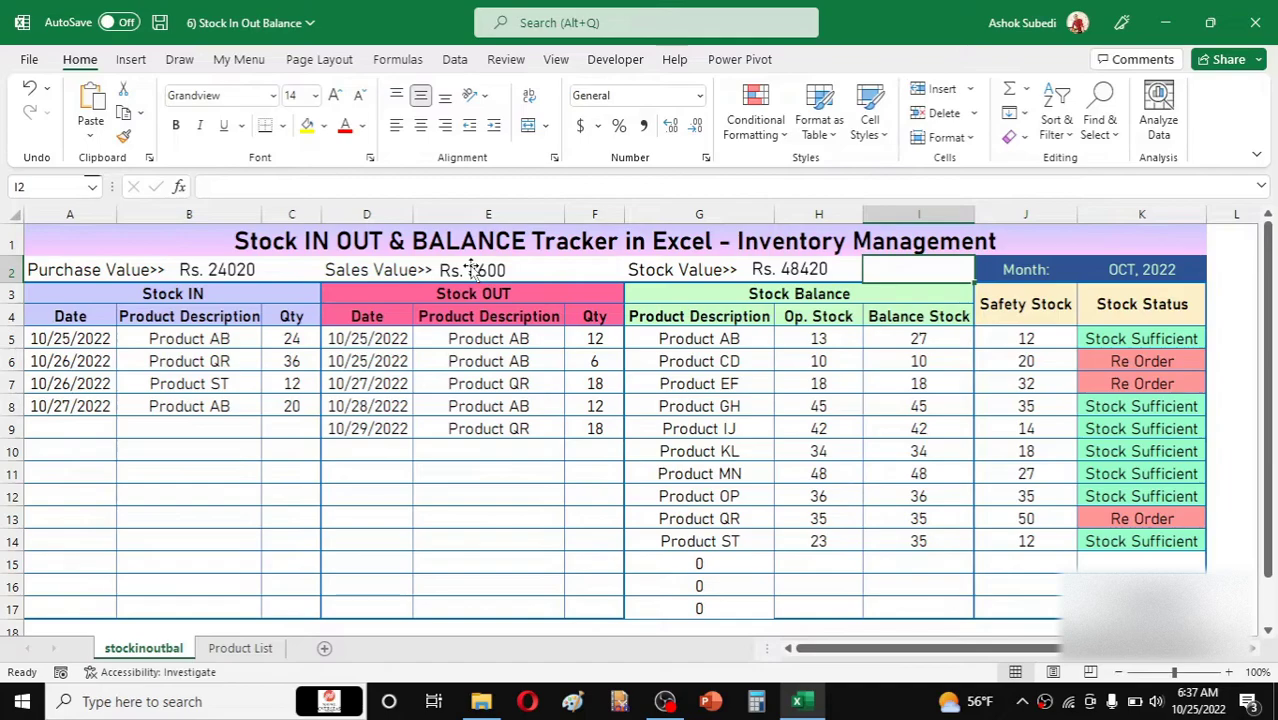
# Record a Stock OUT entry in row 10 with date 10/30, Product OP and quantity 12
pyautogui.click(368, 453)
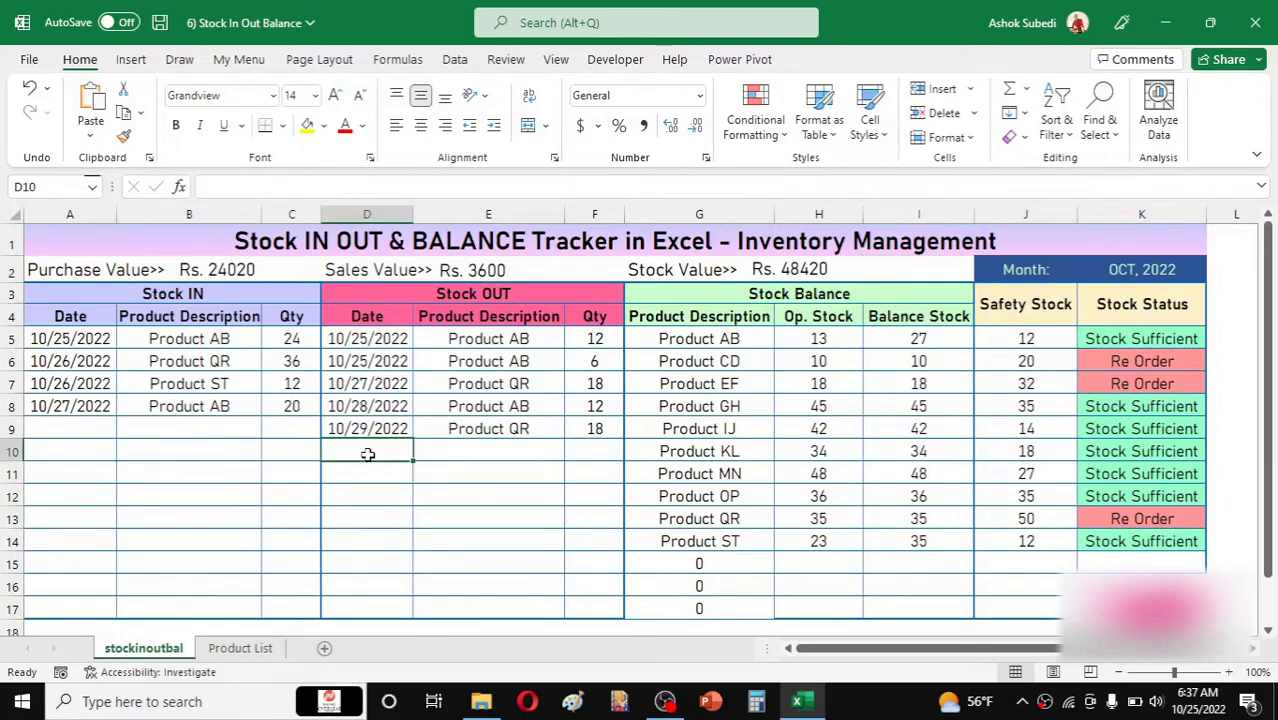
pyautogui.write('10/30')
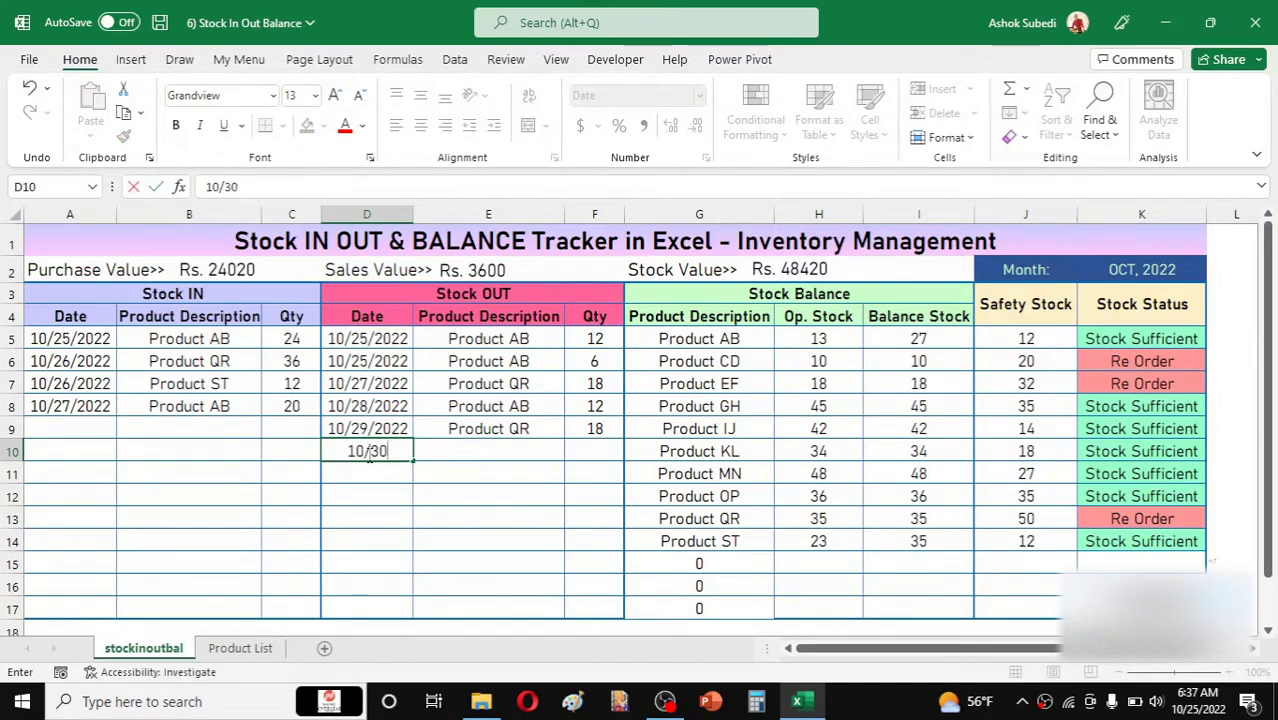
pyautogui.press('Return')
pyautogui.click(493, 448)
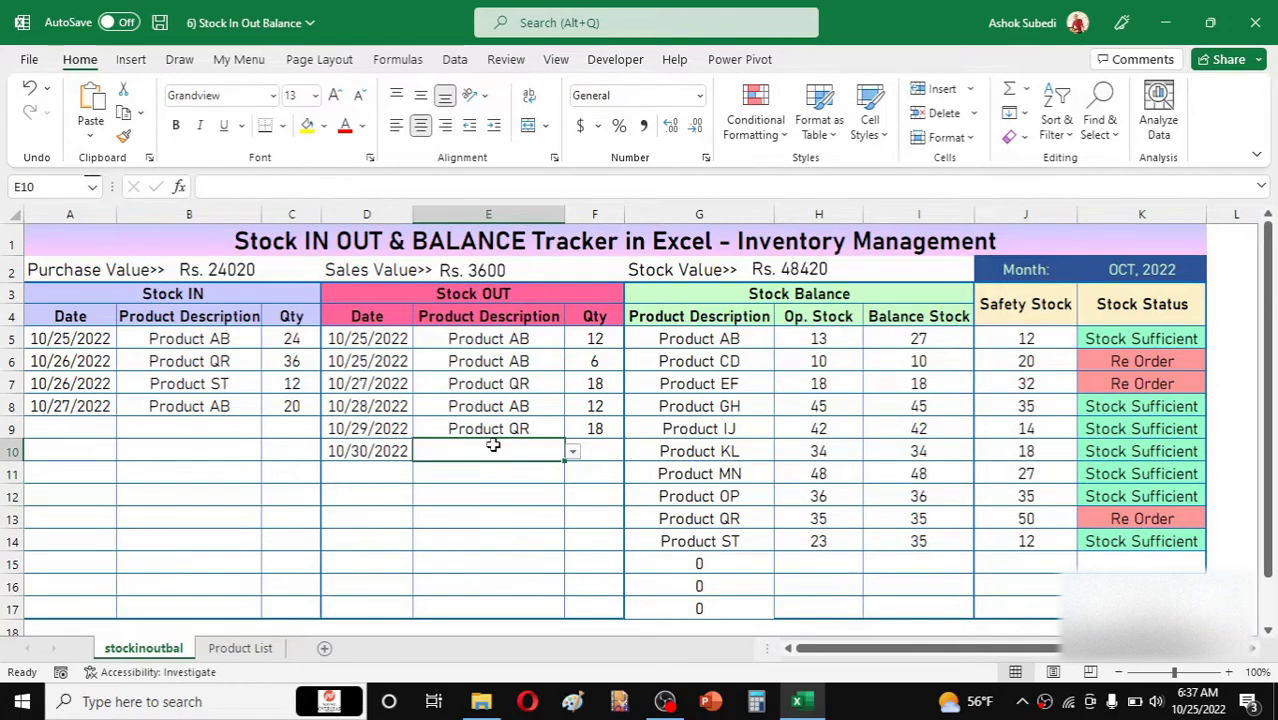
pyautogui.click(572, 452)
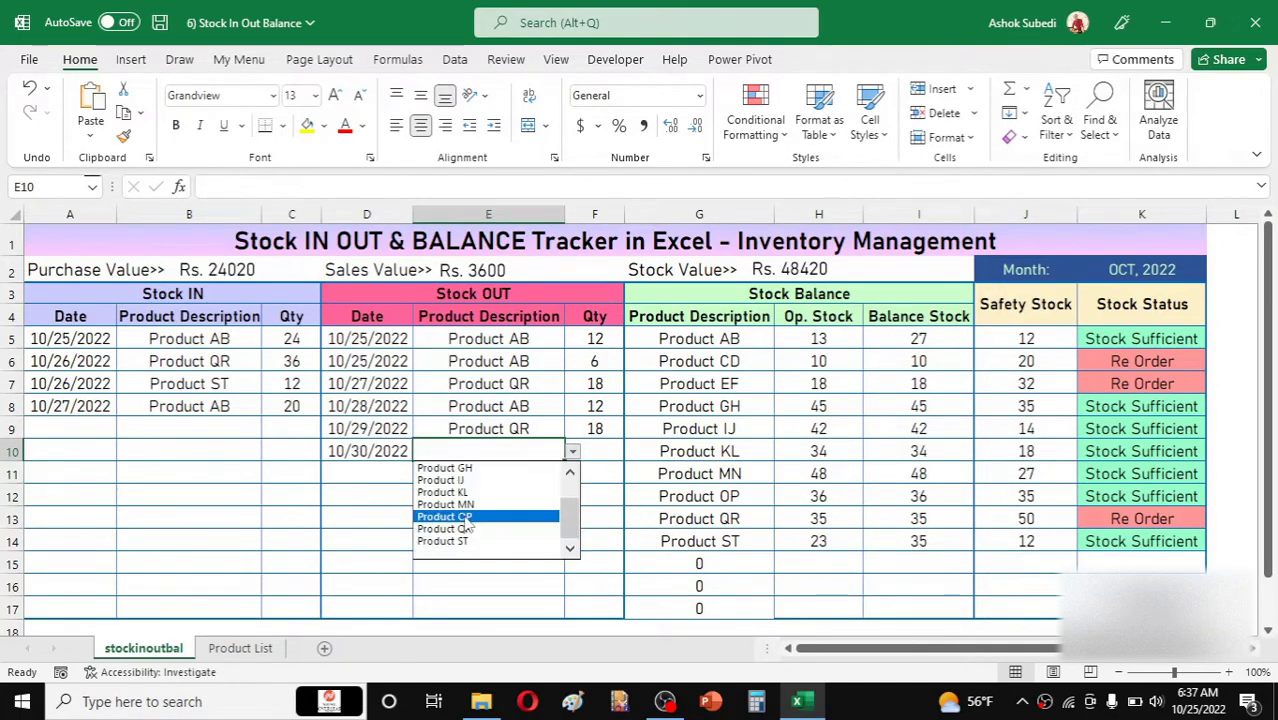
pyautogui.click(463, 517)
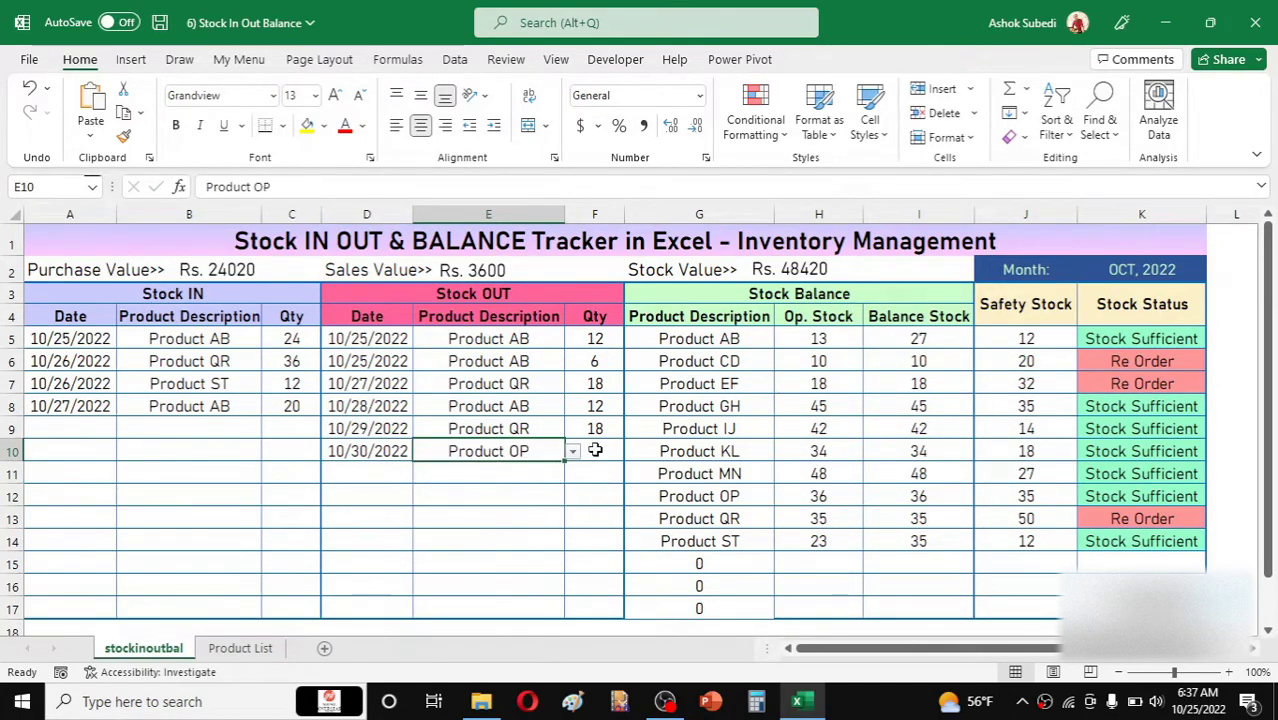
pyautogui.click(595, 451)
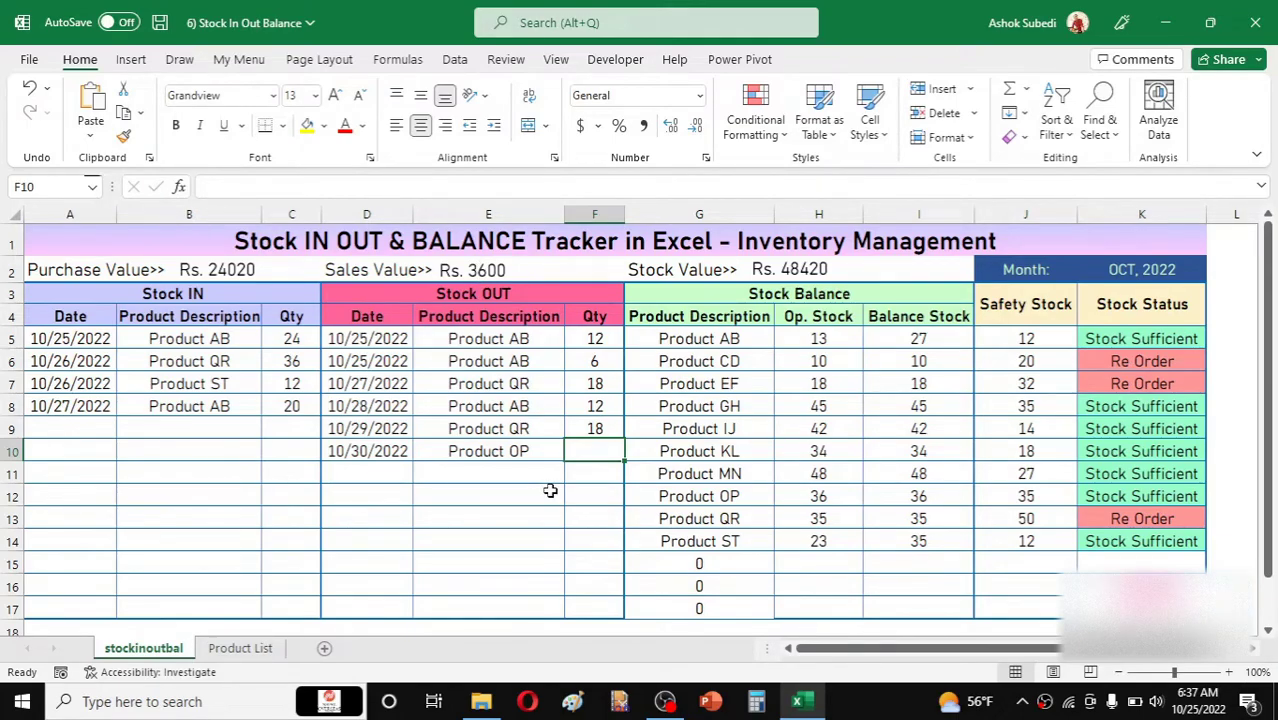
pyautogui.write('12')
pyautogui.press('Return')
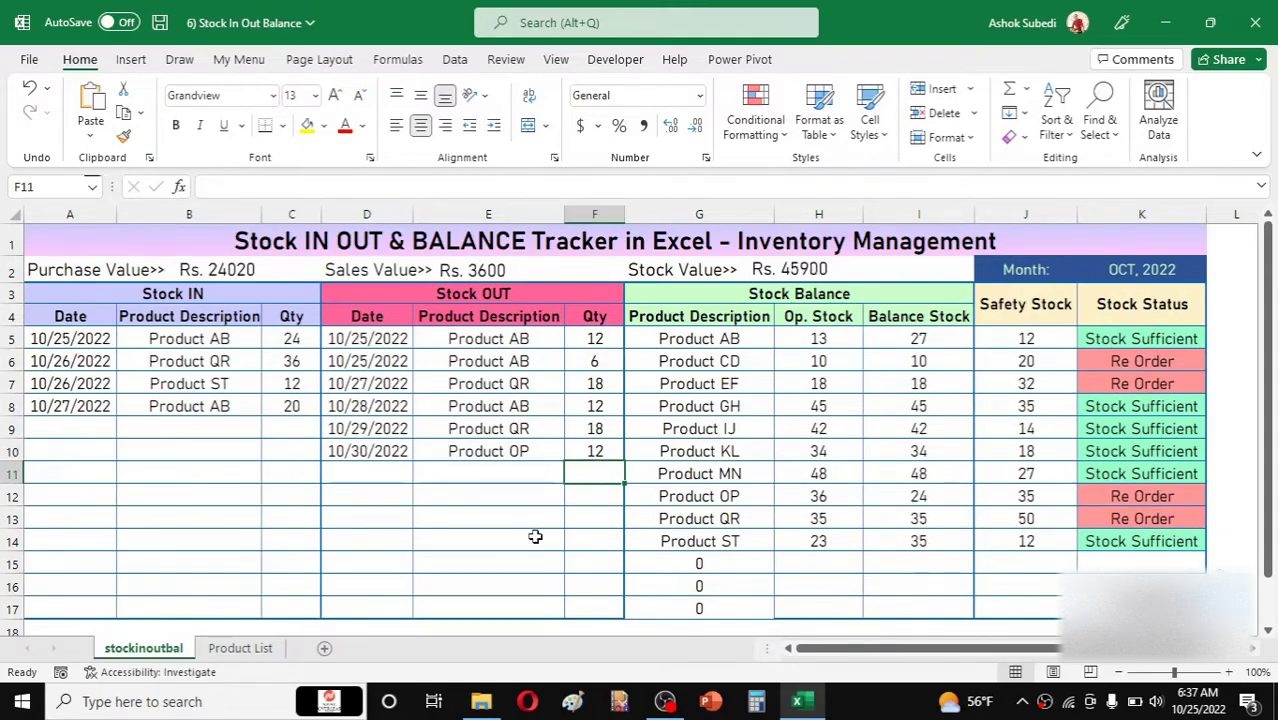
# Examine the sales value text box's link and the SUMIF formula in cell G4 of the Product List sheet
pyautogui.doubleClick(589, 452)
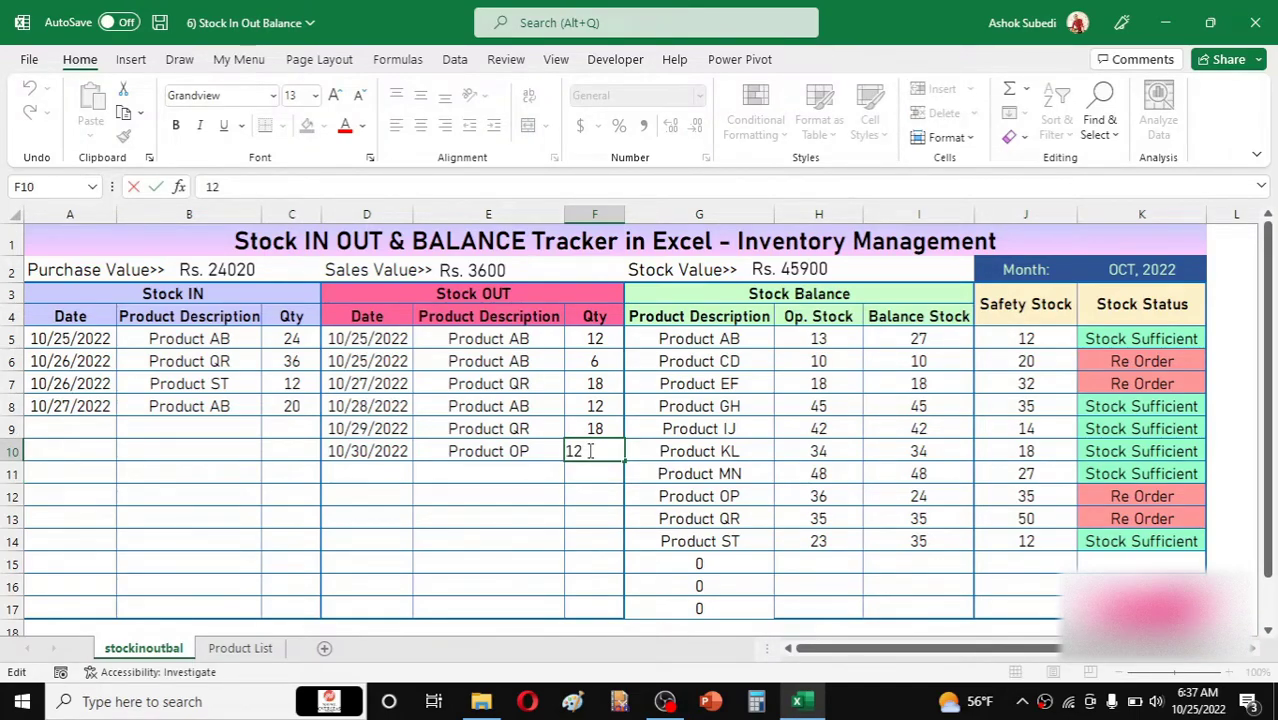
pyautogui.click(470, 270)
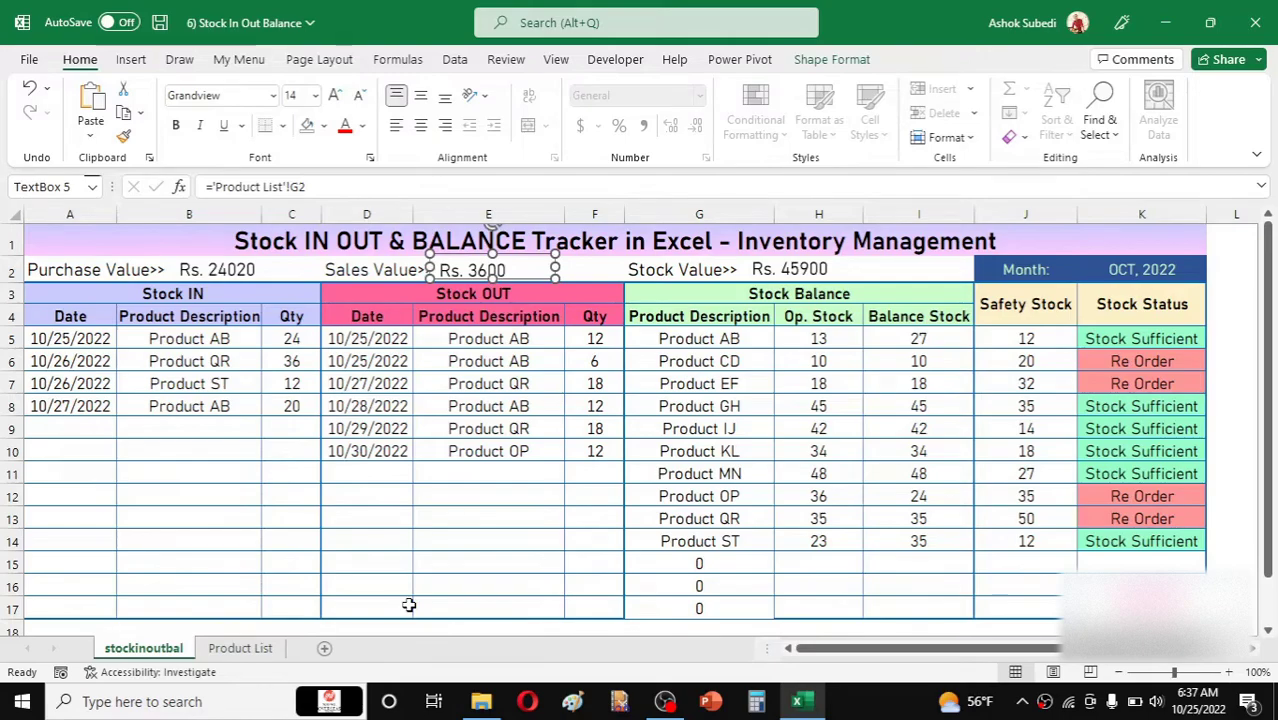
pyautogui.click(240, 648)
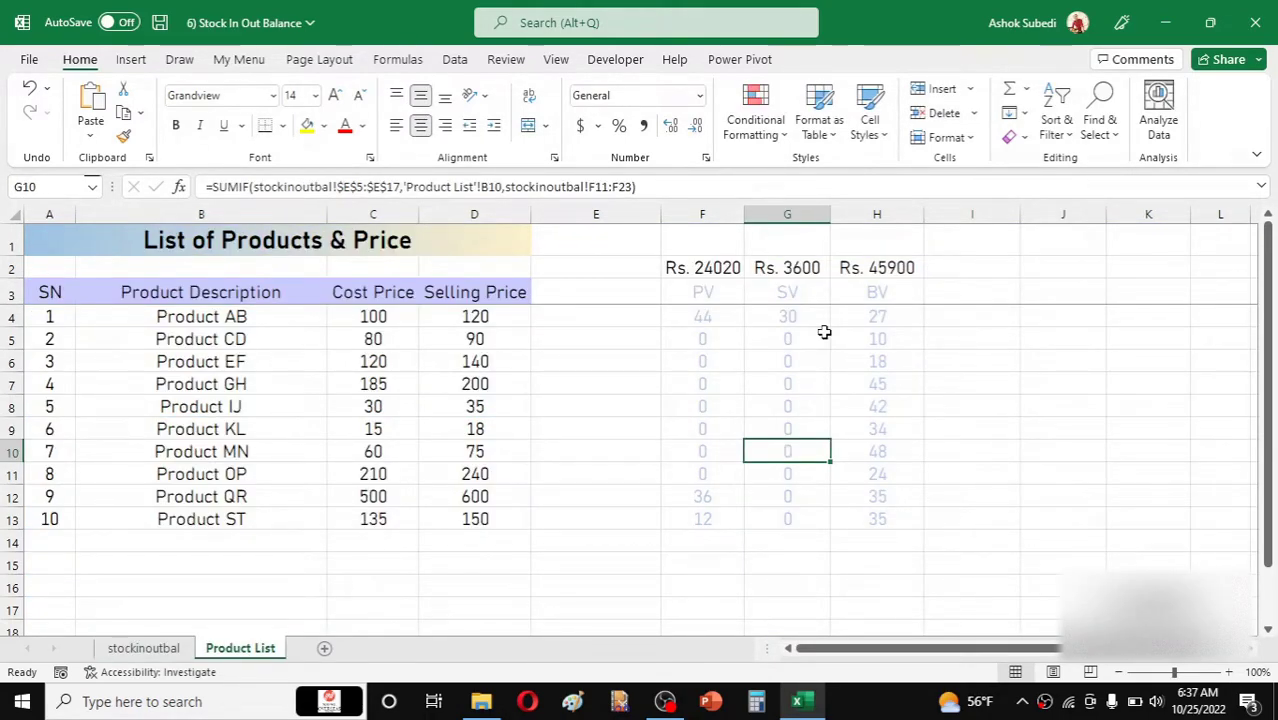
pyautogui.click(813, 316)
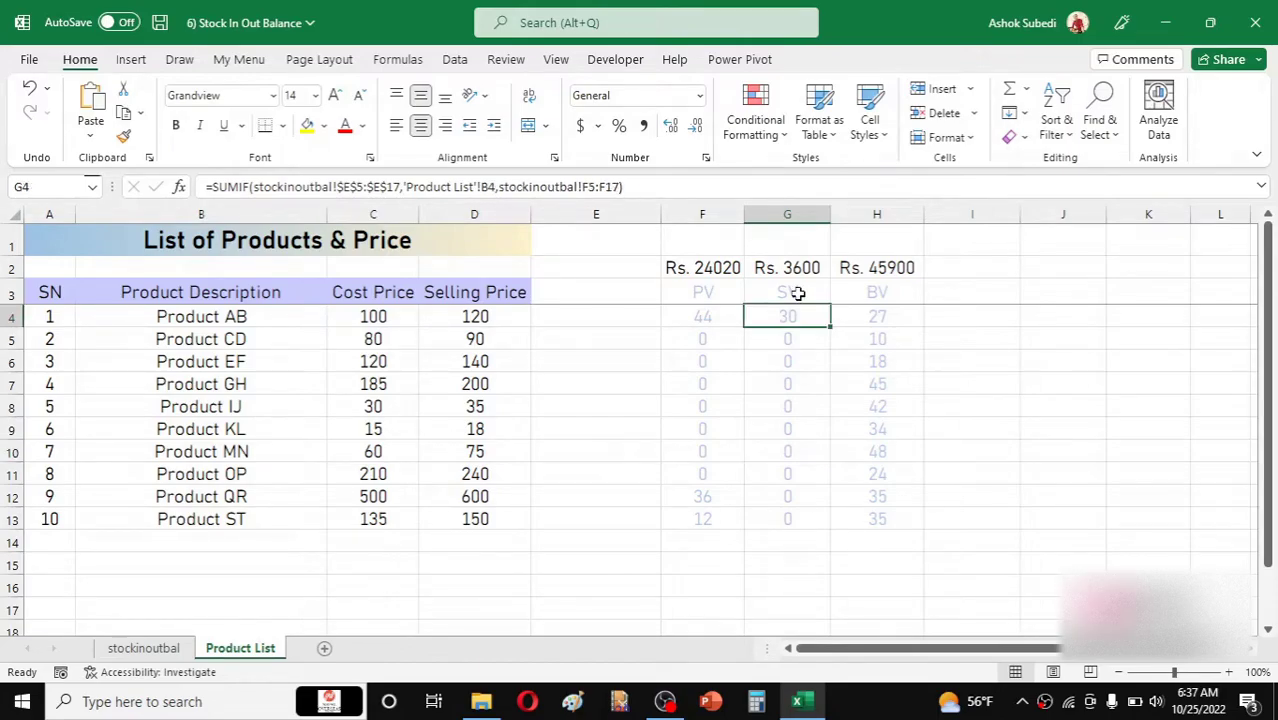
pyautogui.click(648, 187)
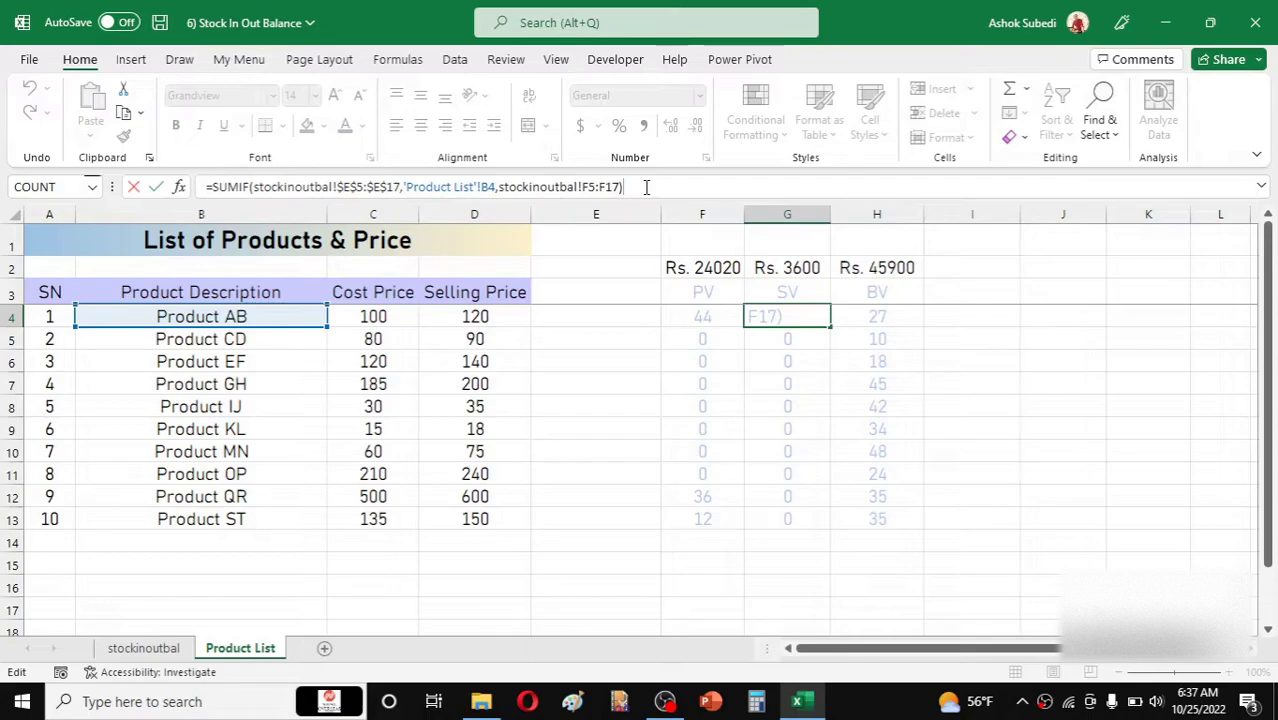
pyautogui.press('Escape')
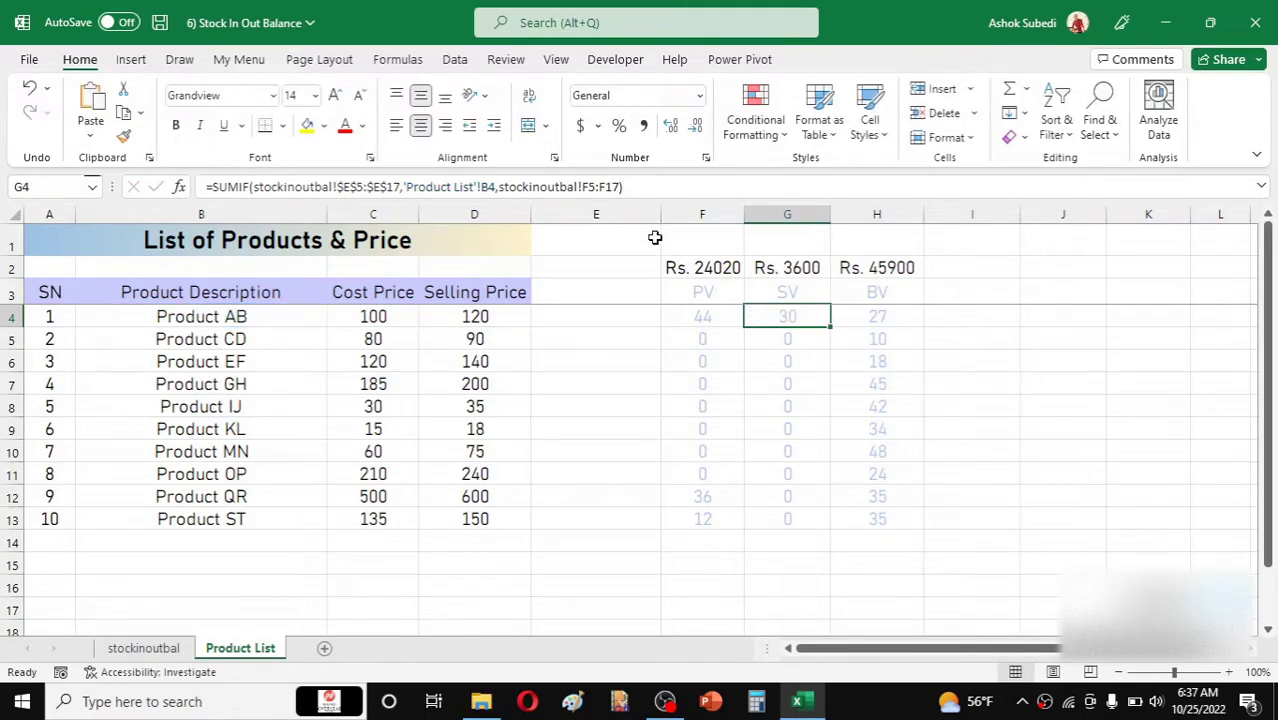
# Make the sum range in Product List cell G4's SUMIF formula absolute as stockinoutbal!$F$5:$F$17
pyautogui.doubleClick(812, 316)
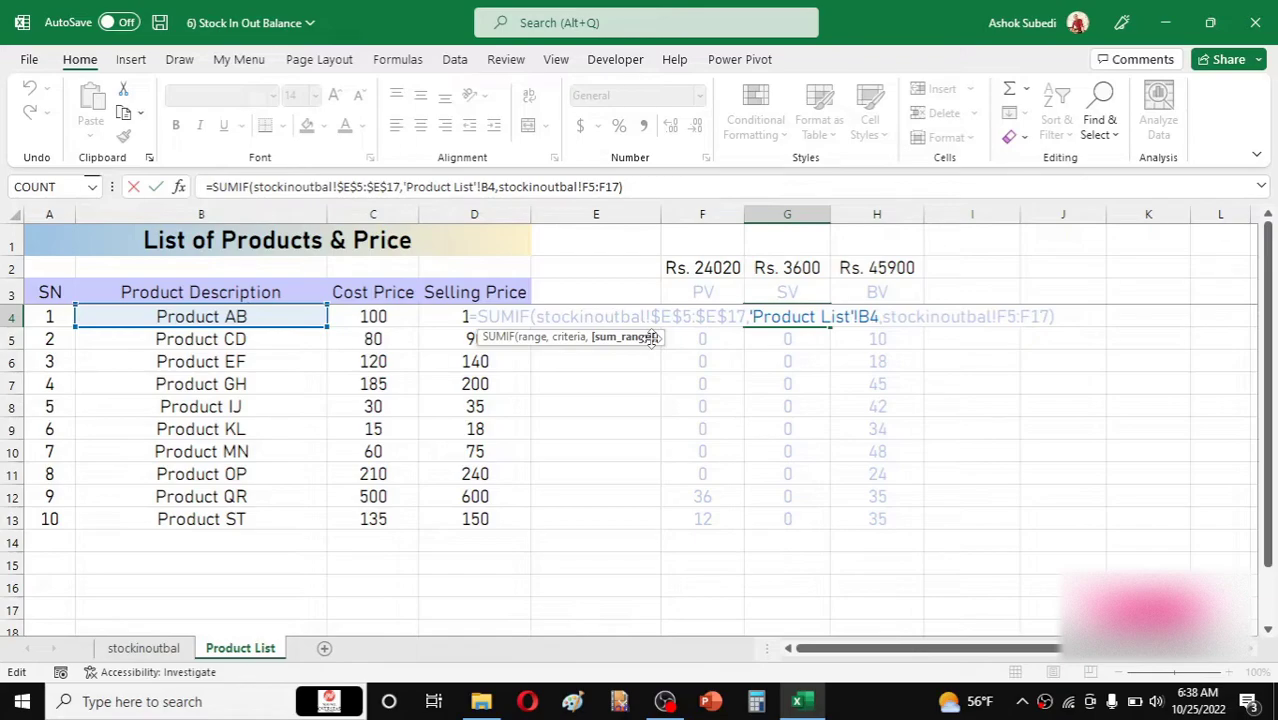
pyautogui.click(1001, 316)
pyautogui.press('F4')
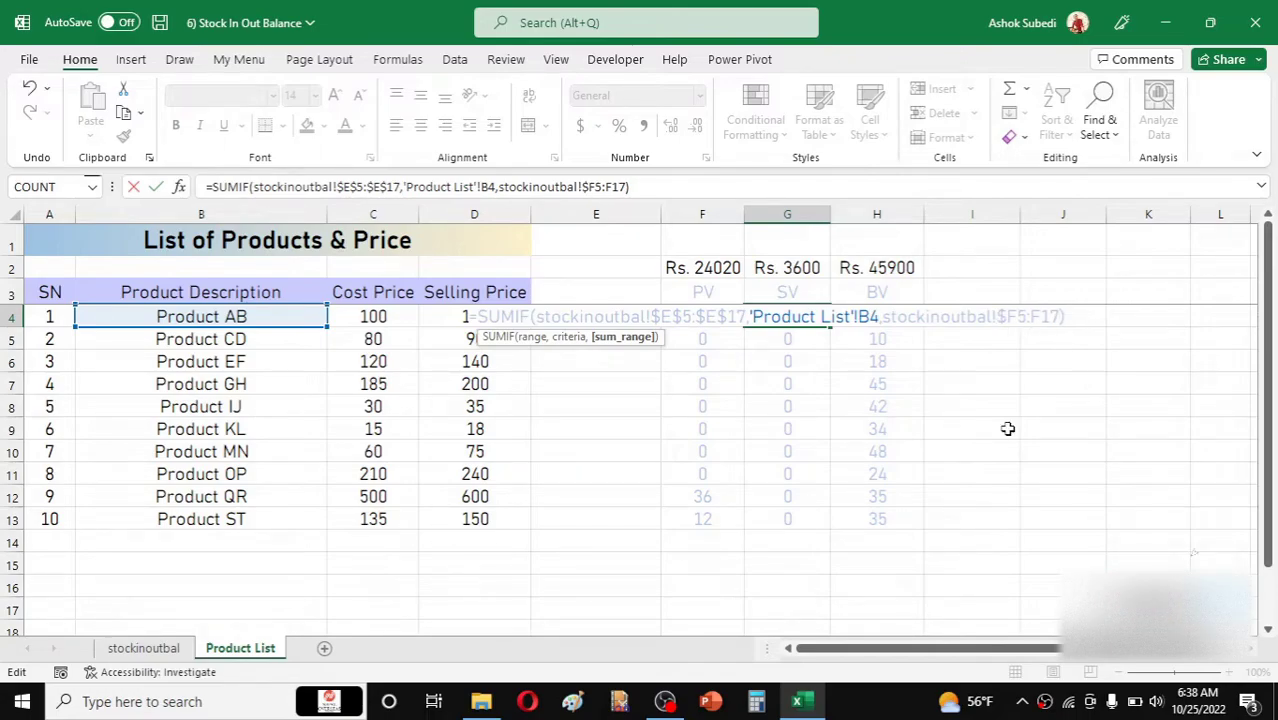
pyautogui.click(1021, 316)
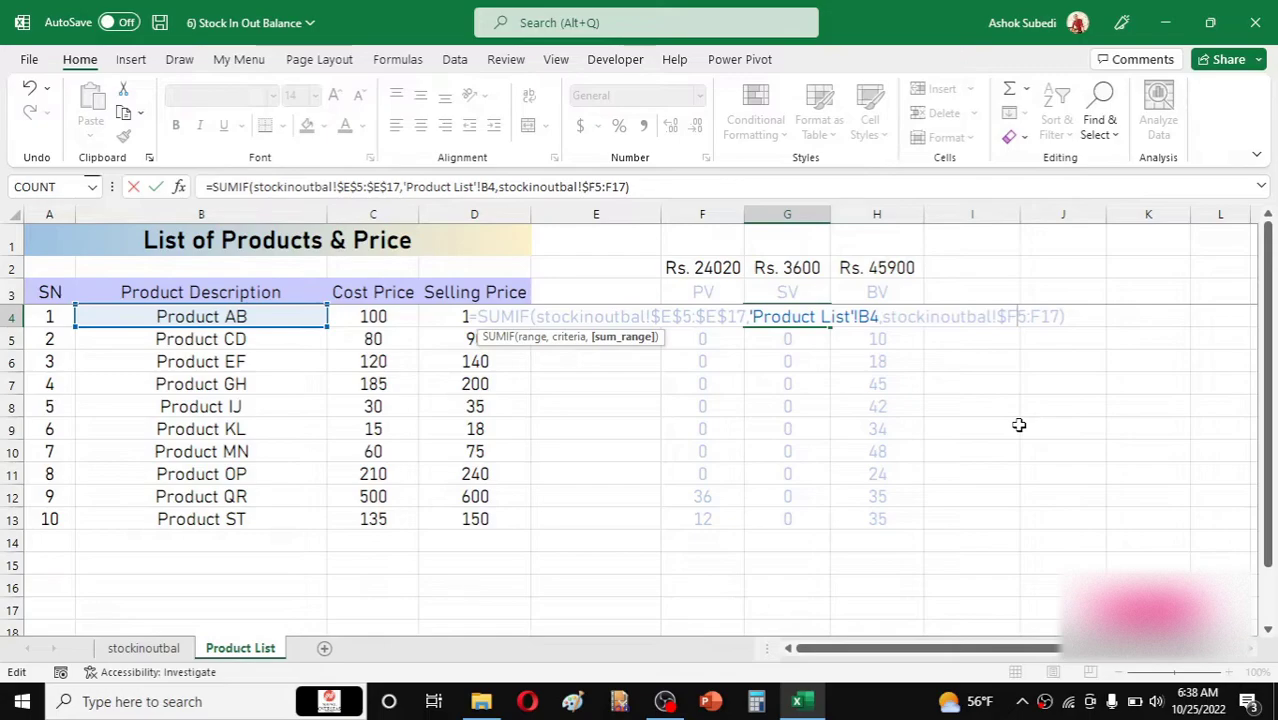
pyautogui.write('$')
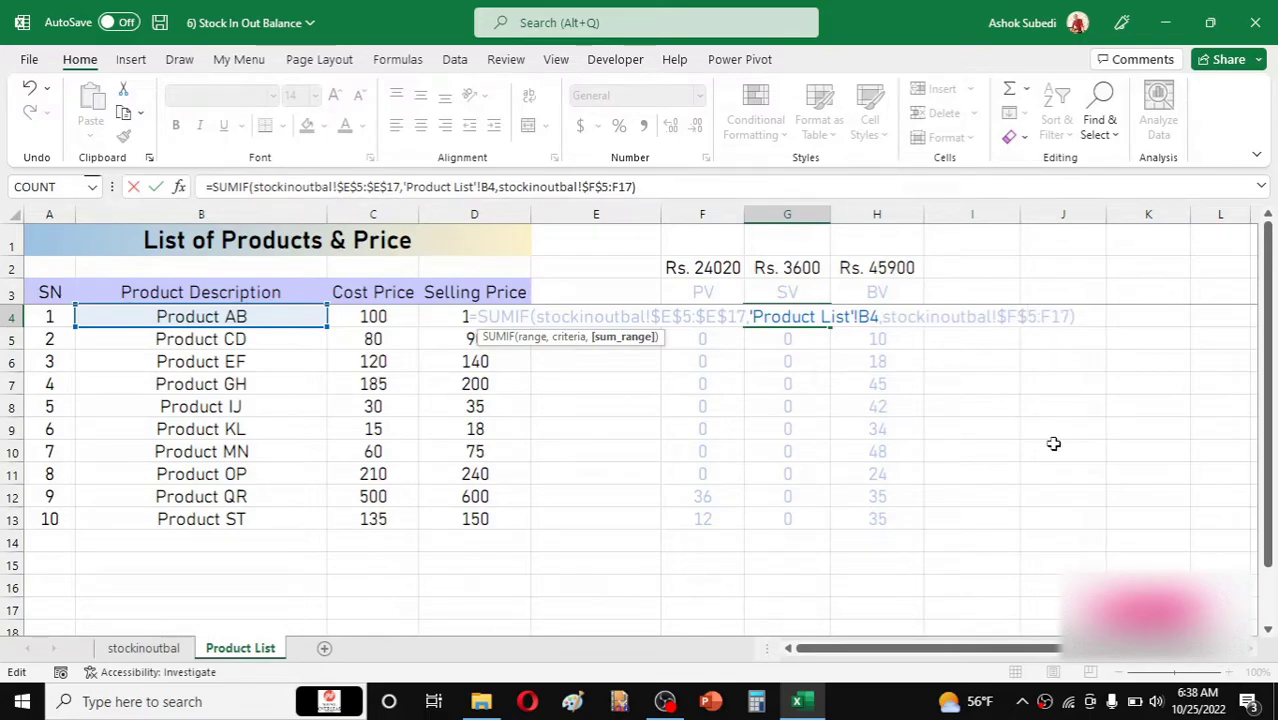
pyautogui.press('Right')
pyautogui.press('Right')
pyautogui.write('$')
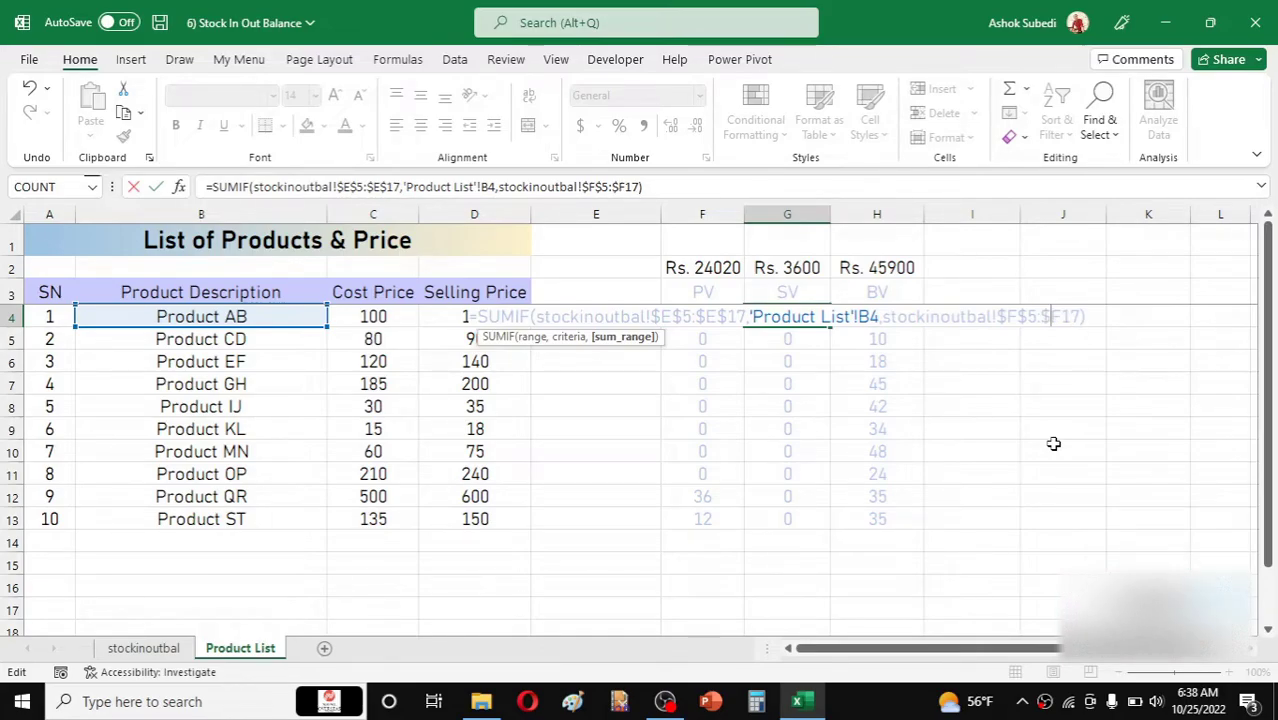
pyautogui.press('Right')
pyautogui.write('$')
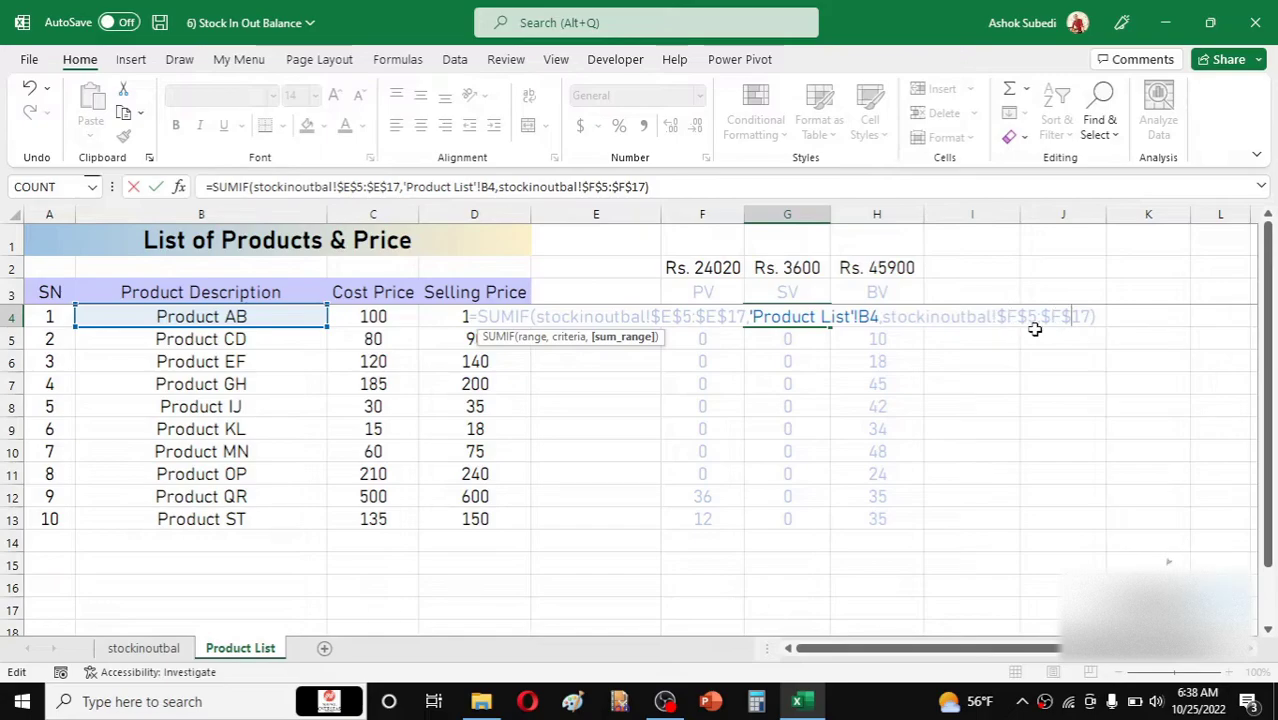
pyautogui.click(1107, 318)
pyautogui.press('Return')
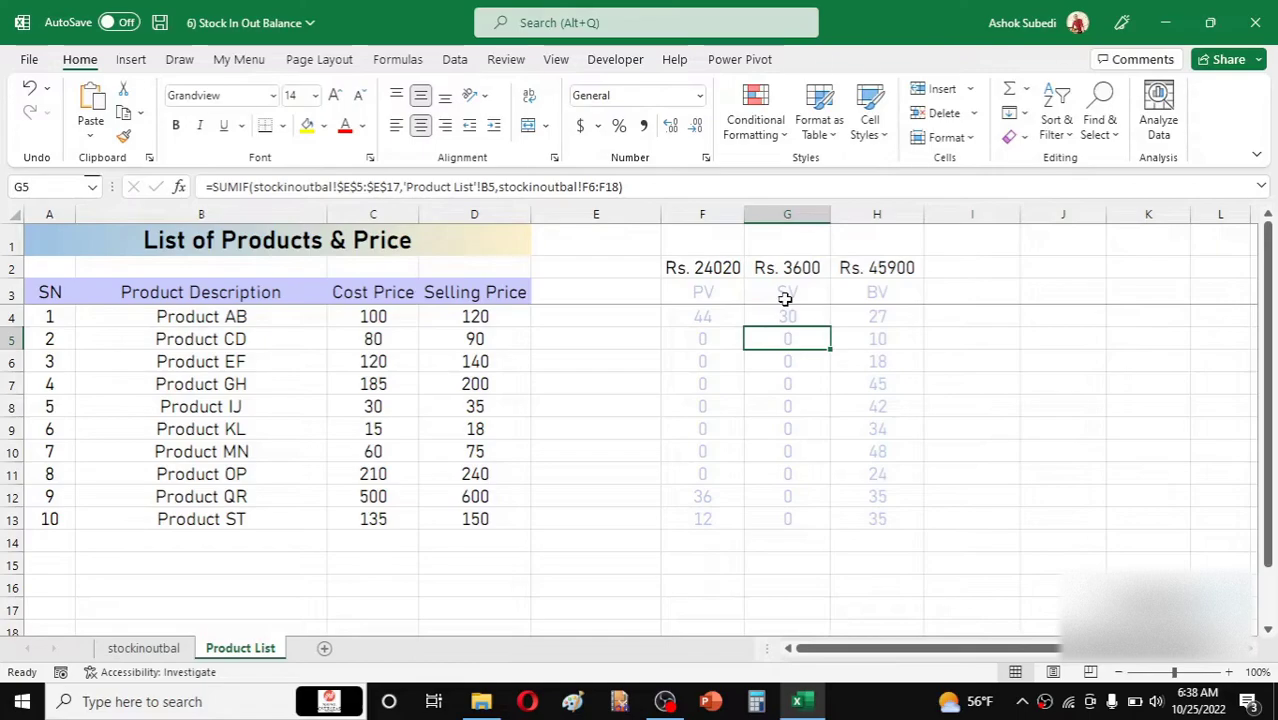
# Fill the corrected SUMIF formula from G4 down the SV column to G13
pyautogui.click(786, 320)
pyautogui.moveTo(828, 328); pyautogui.dragTo(818, 520)
pyautogui.click(796, 434)
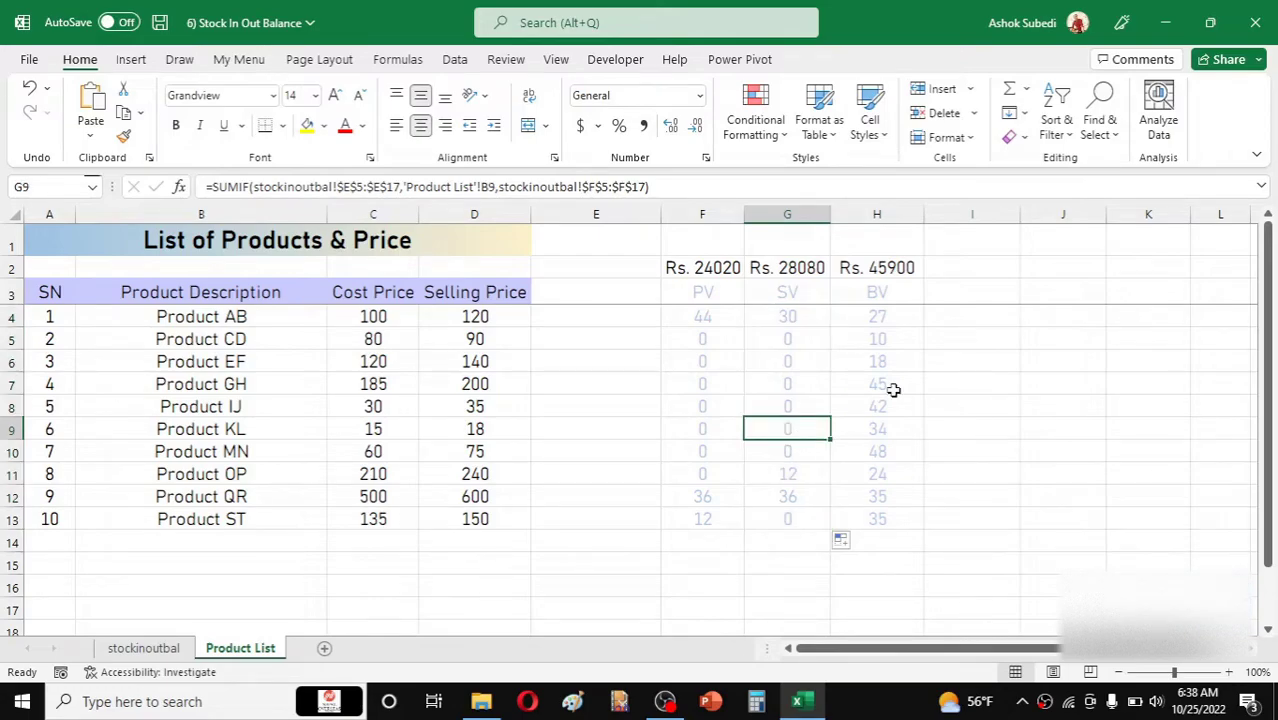
# Check the stock balance formula in H7, the sales total formula in G2 and the tracker's Sales Value
pyautogui.click(873, 386)
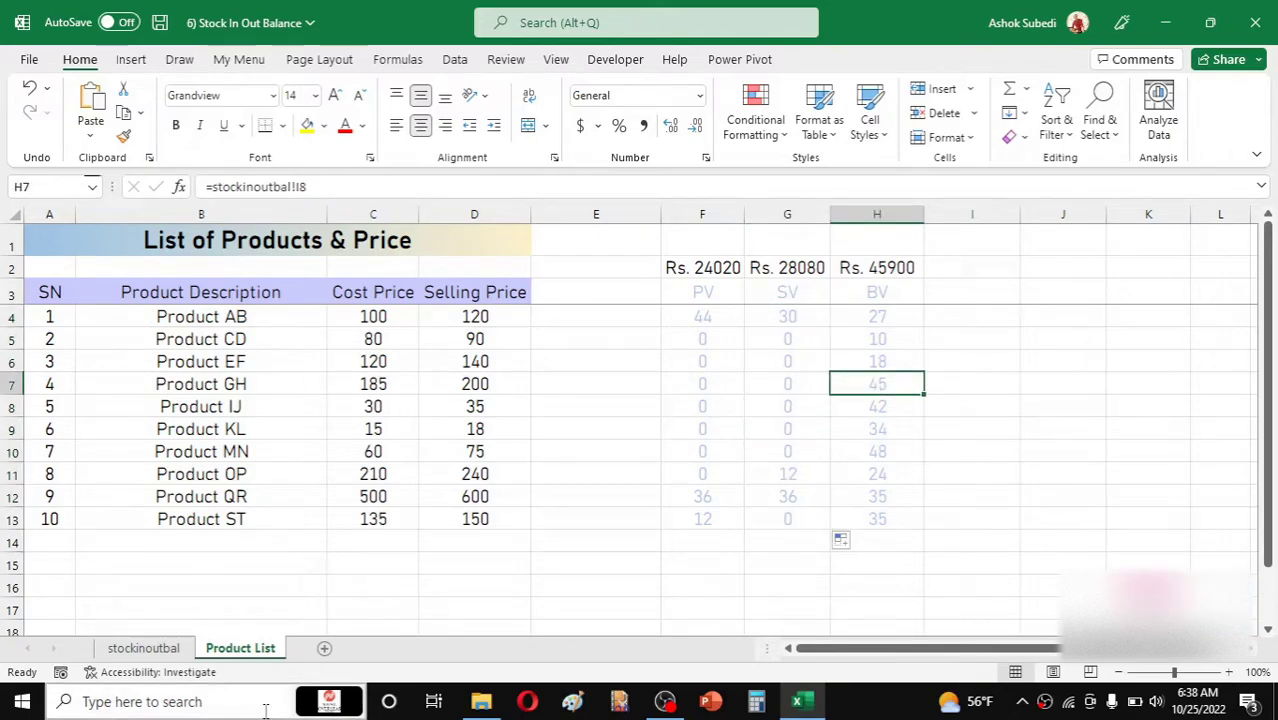
pyautogui.click(163, 650)
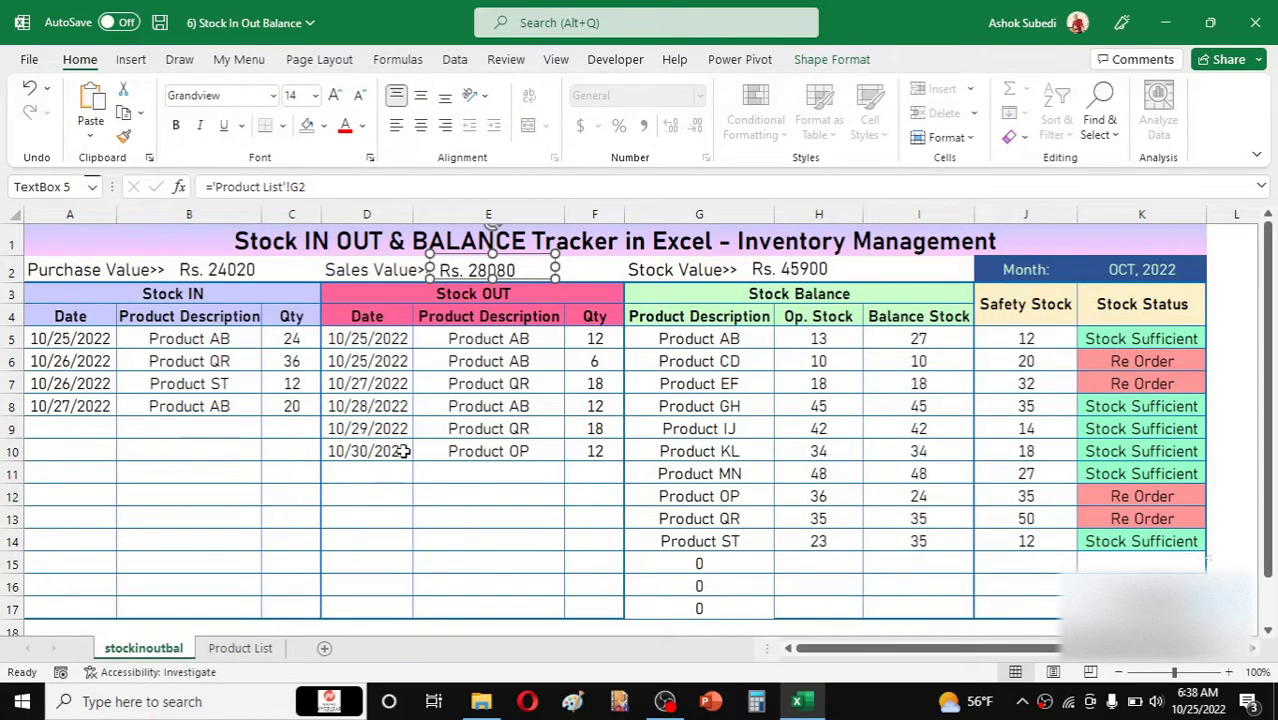
pyautogui.click(456, 408)
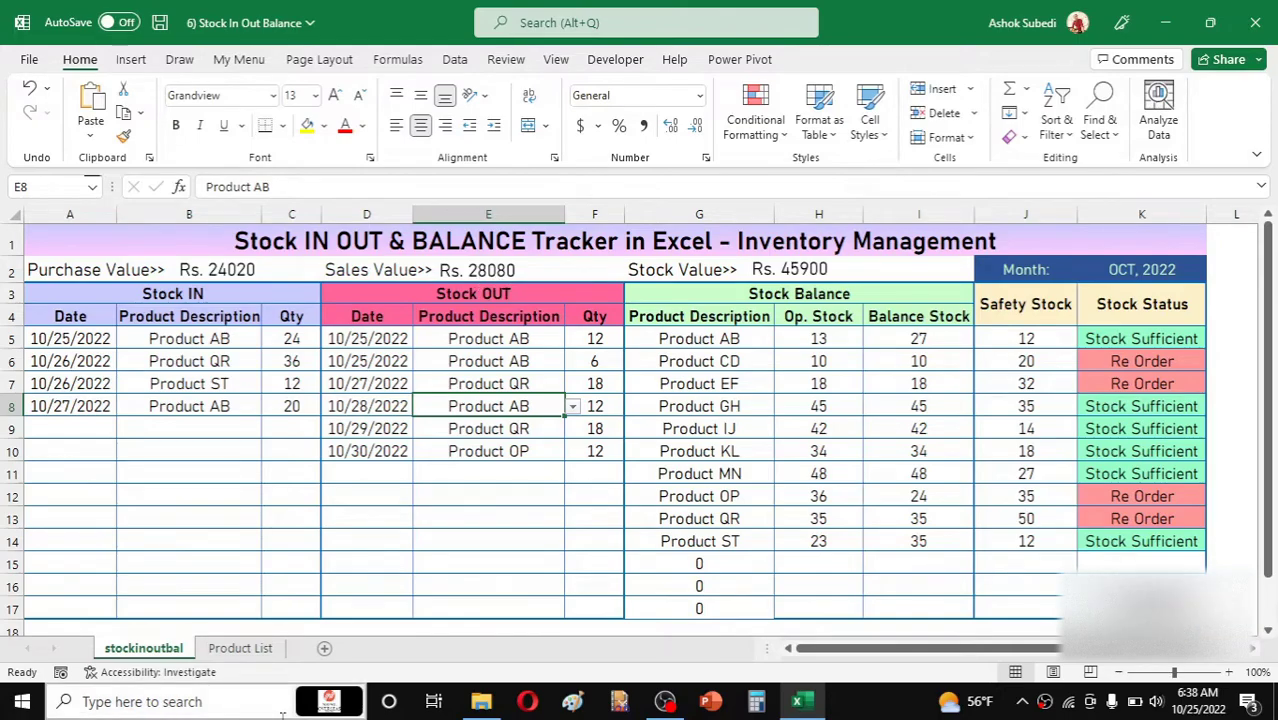
pyautogui.click(241, 649)
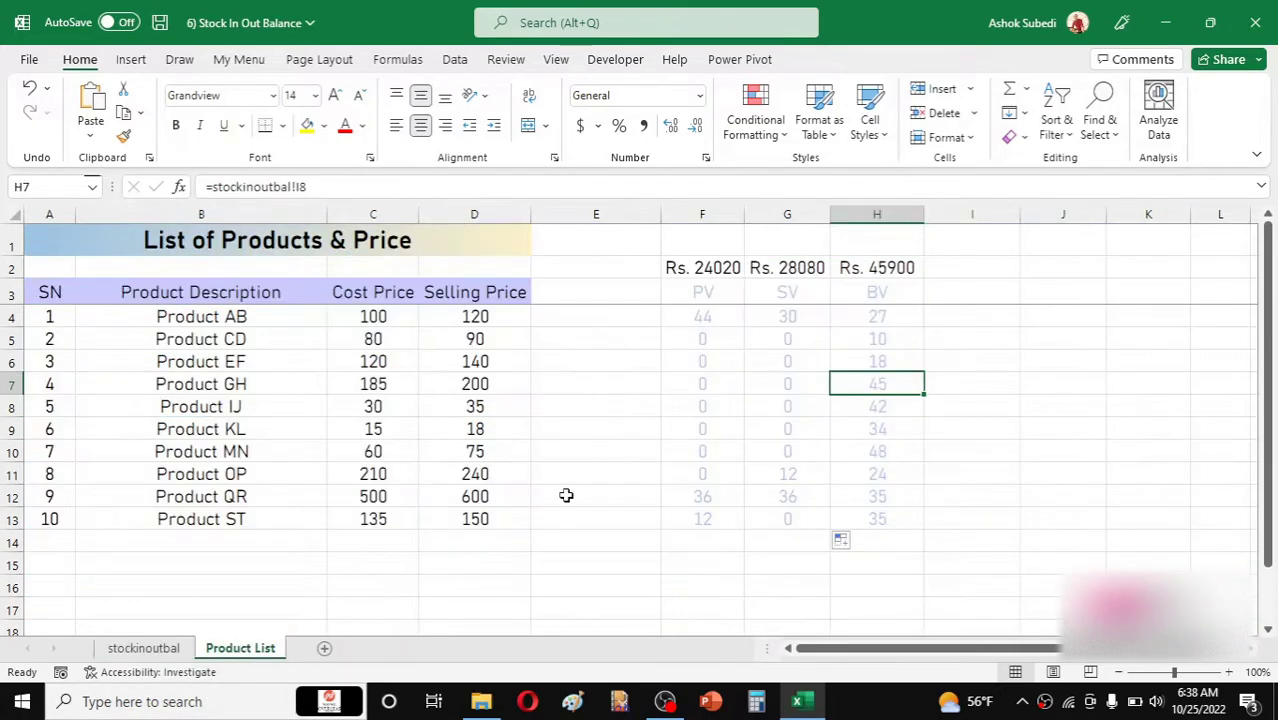
pyautogui.click(800, 264)
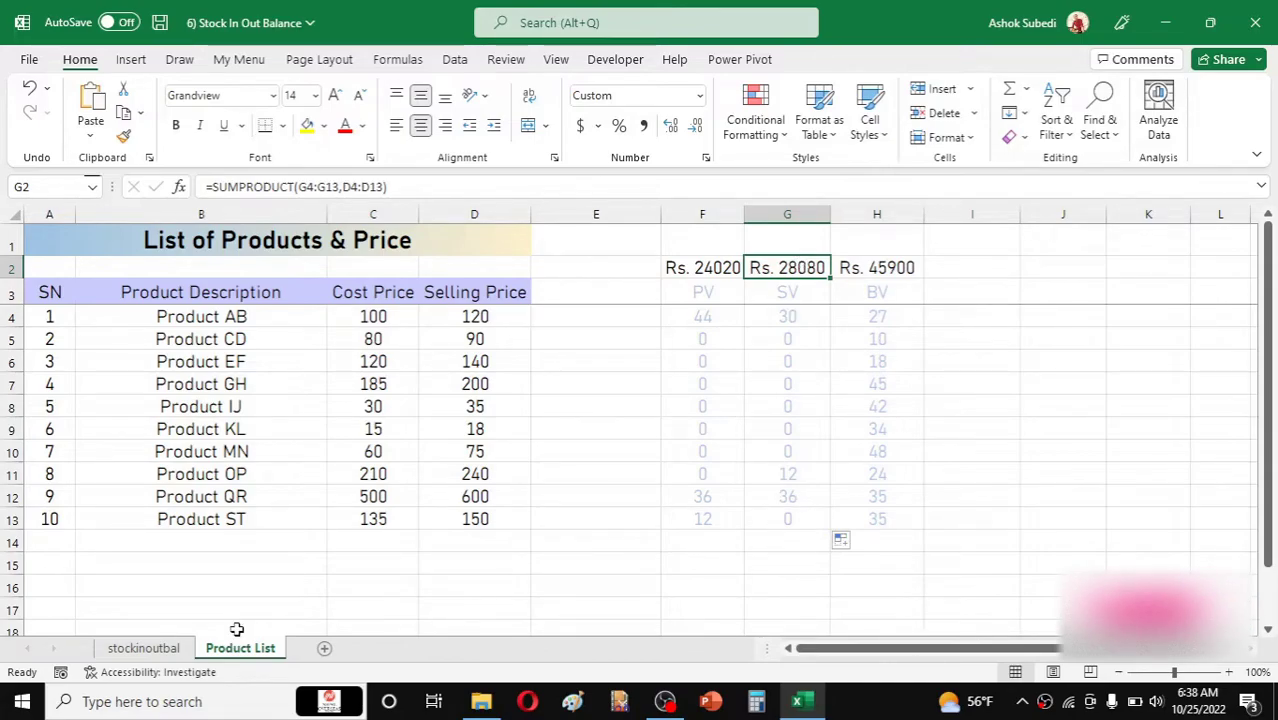
pyautogui.click(143, 648)
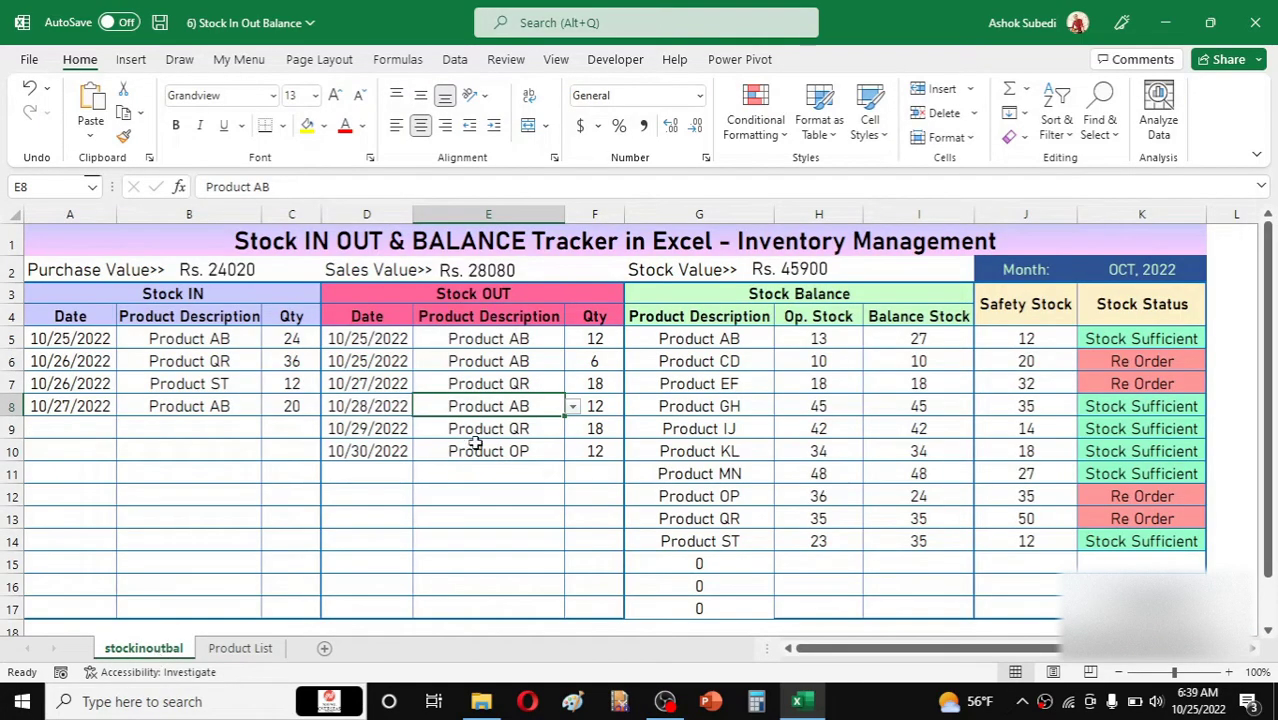
# Record a Stock OUT entry in row 11 of the stockinoutbal sheet with date 10/30/2022, Product IJ and quantity 9
pyautogui.click(371, 474)
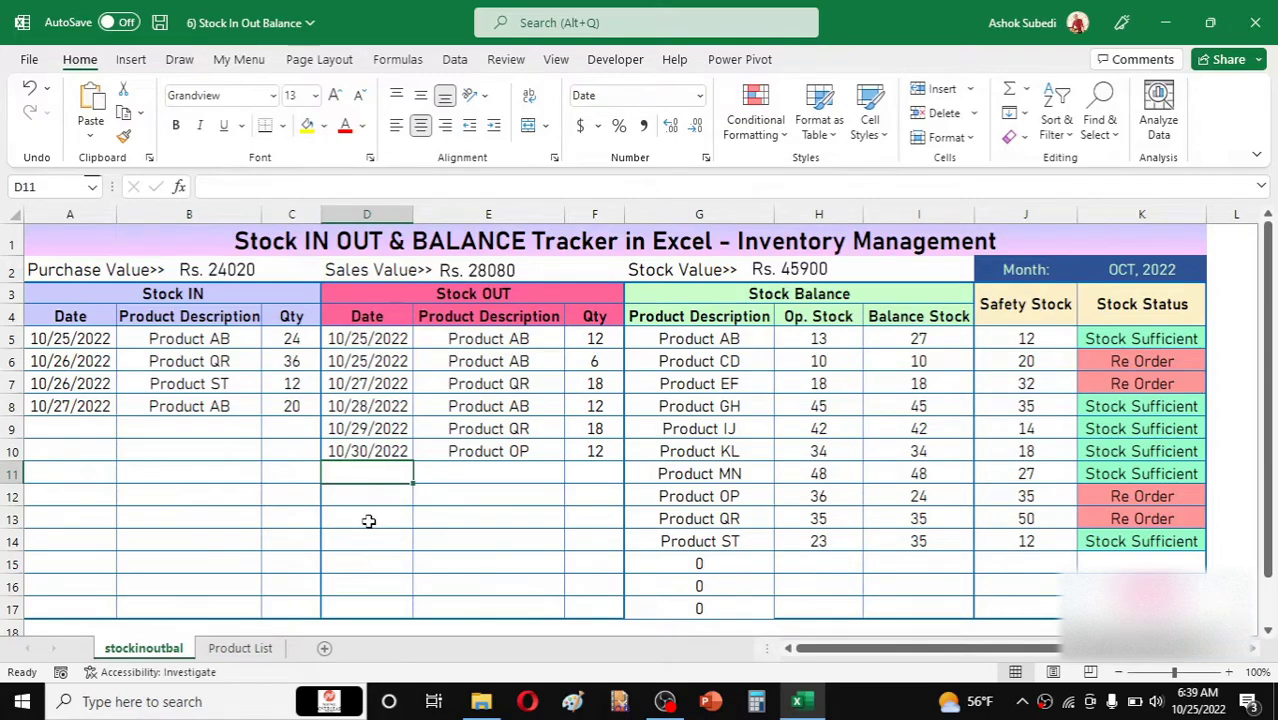
pyautogui.write('10/30/2022')
pyautogui.press('Return')
pyautogui.click(511, 477)
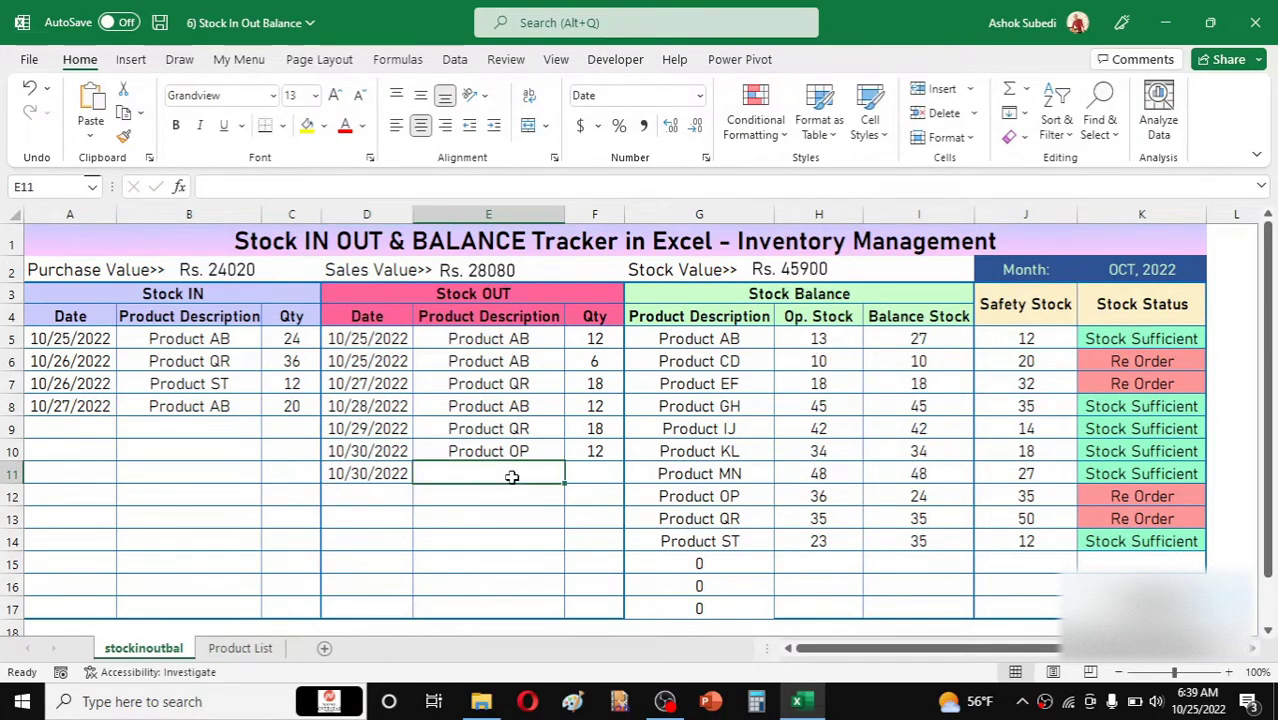
pyautogui.click(572, 474)
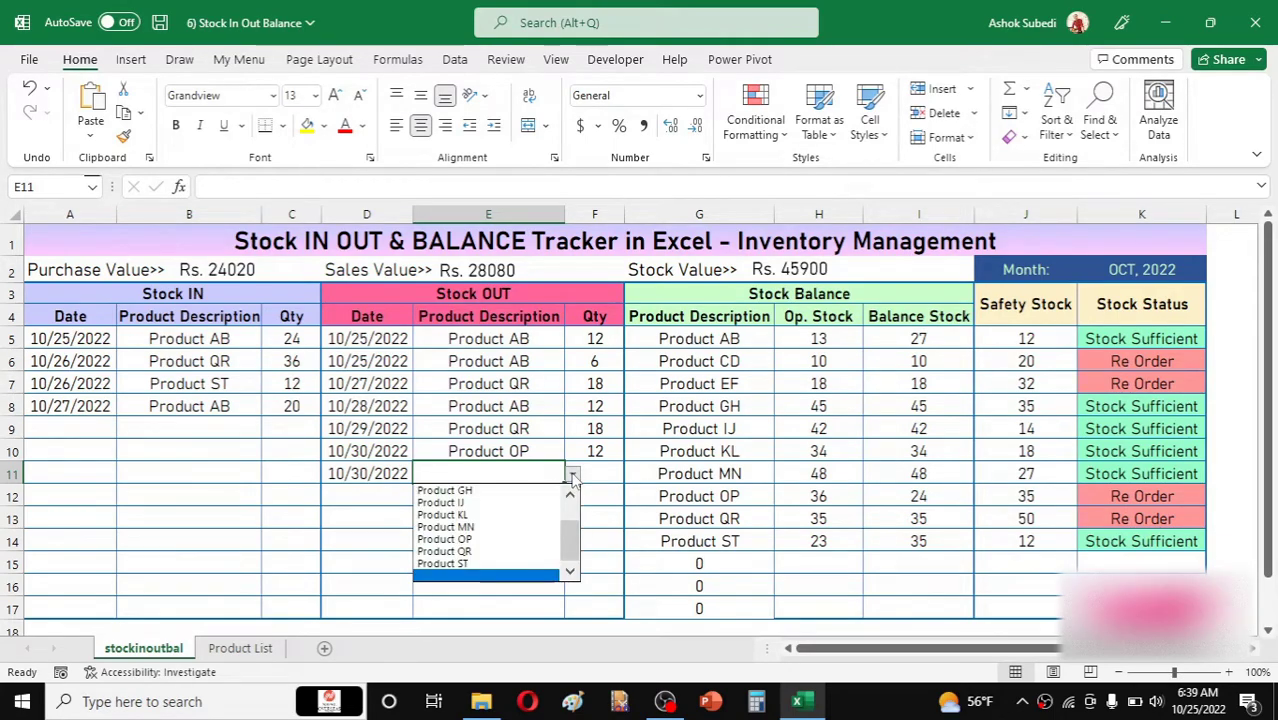
pyautogui.click(465, 503)
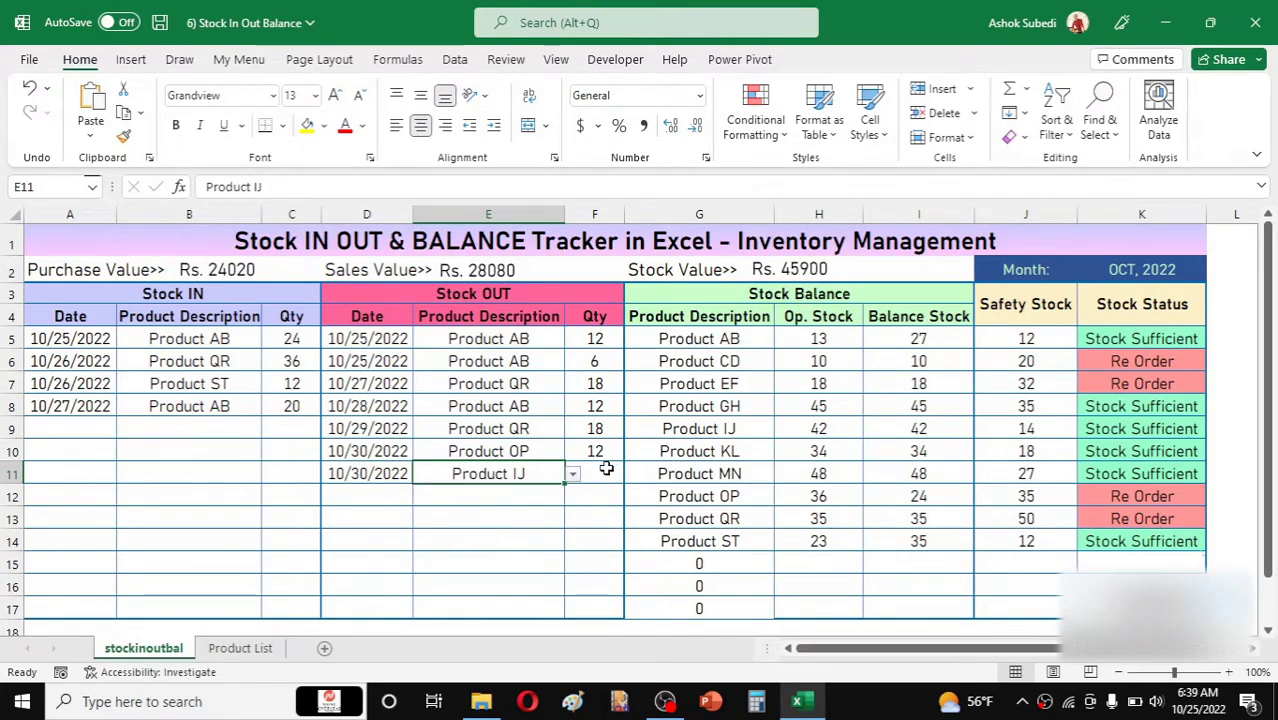
pyautogui.click(606, 468)
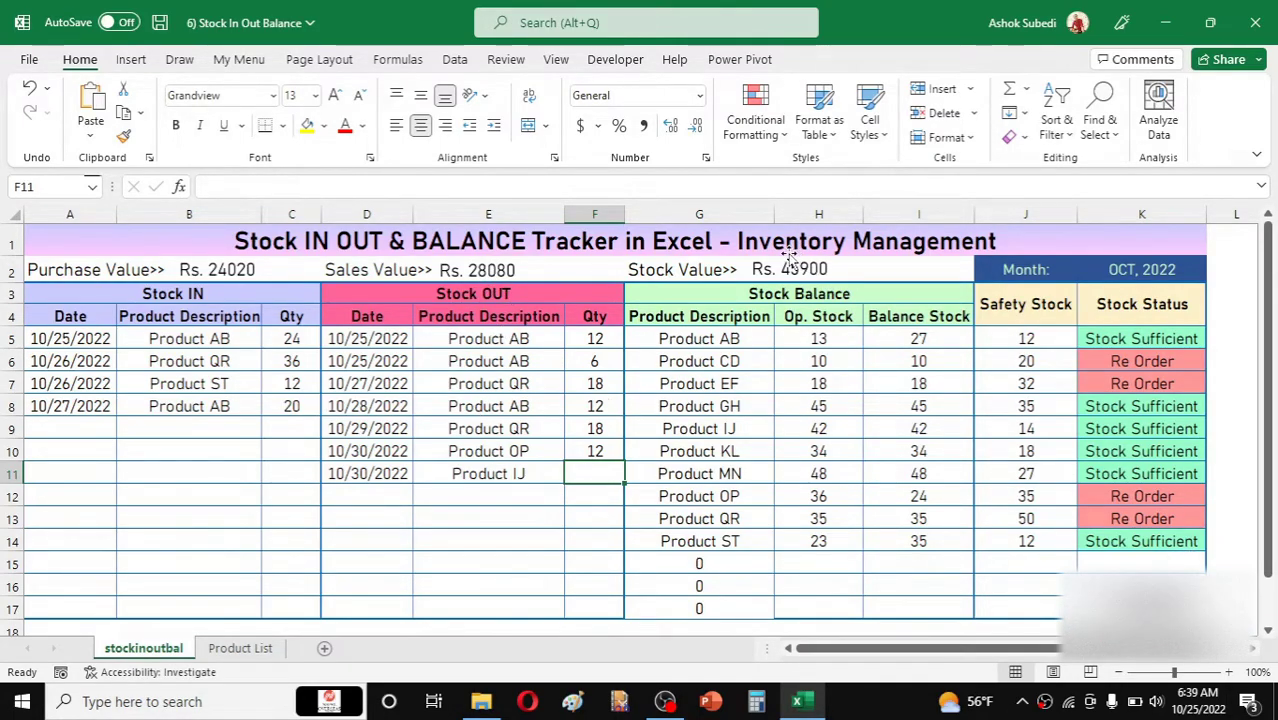
pyautogui.write('9')
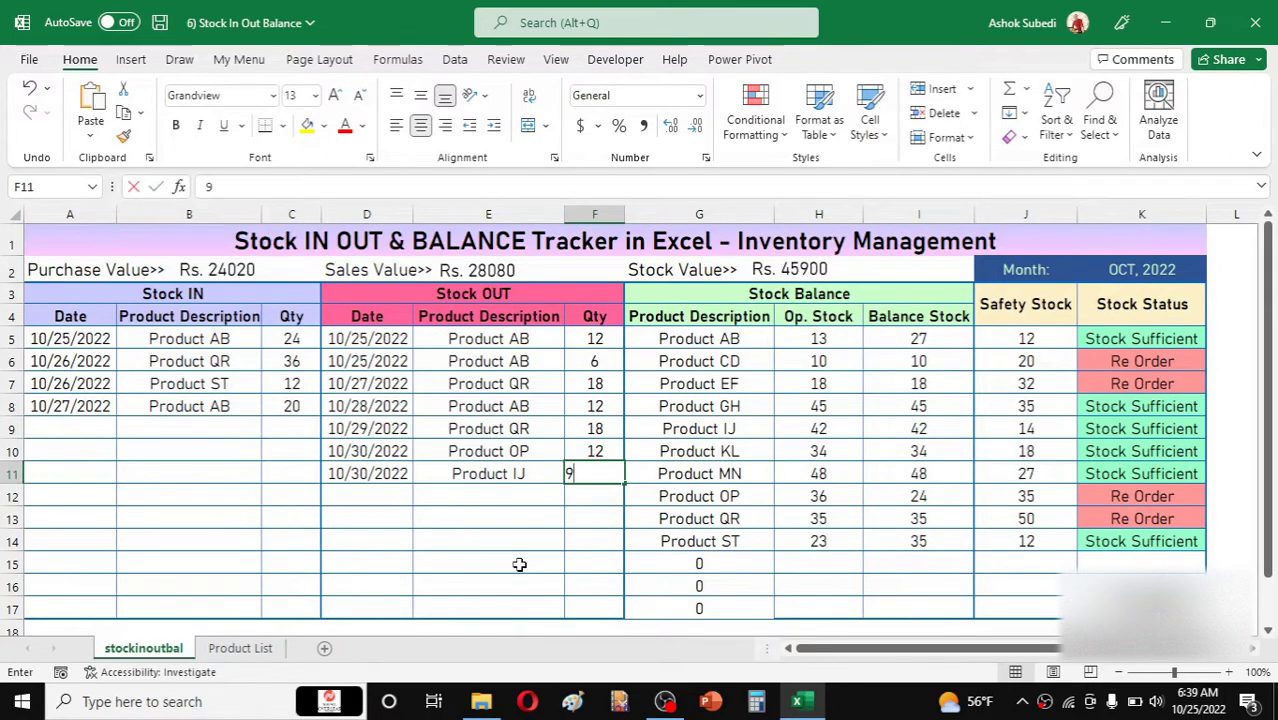
pyautogui.press('Return')
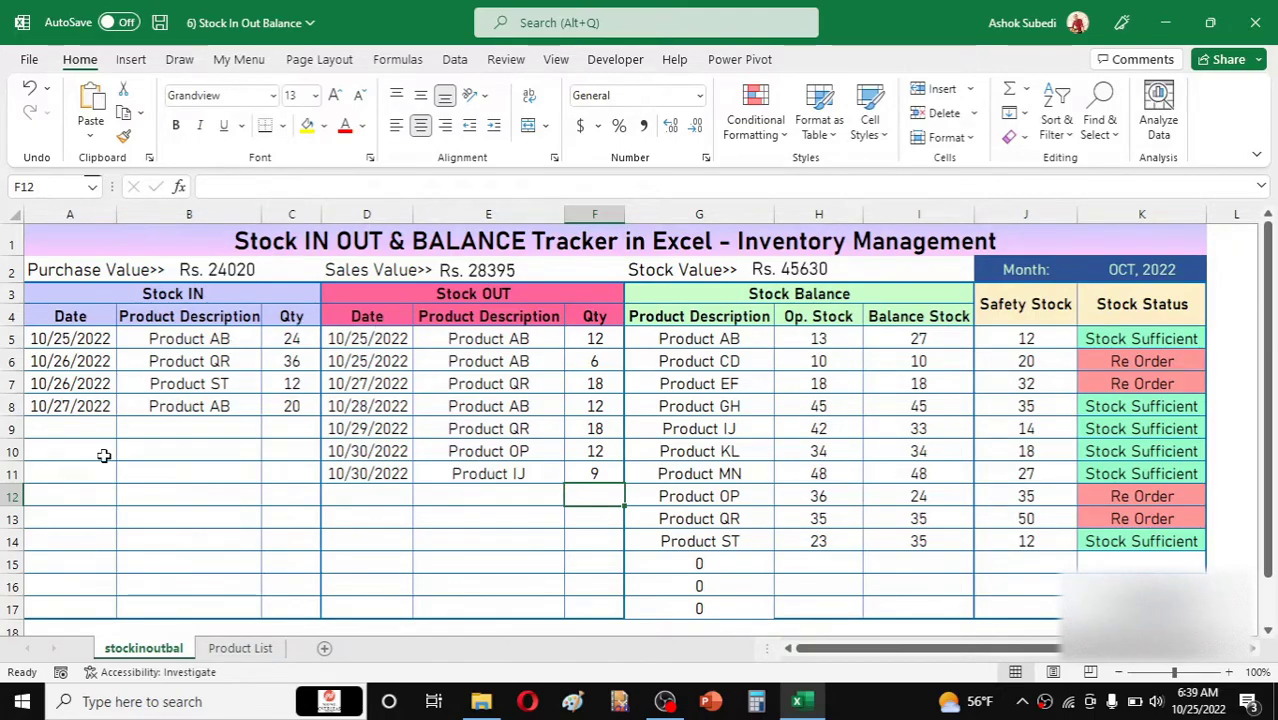
# Record a Stock IN entry in row 9 with date 10/28, Product KL and quantity 50
pyautogui.click(86, 429)
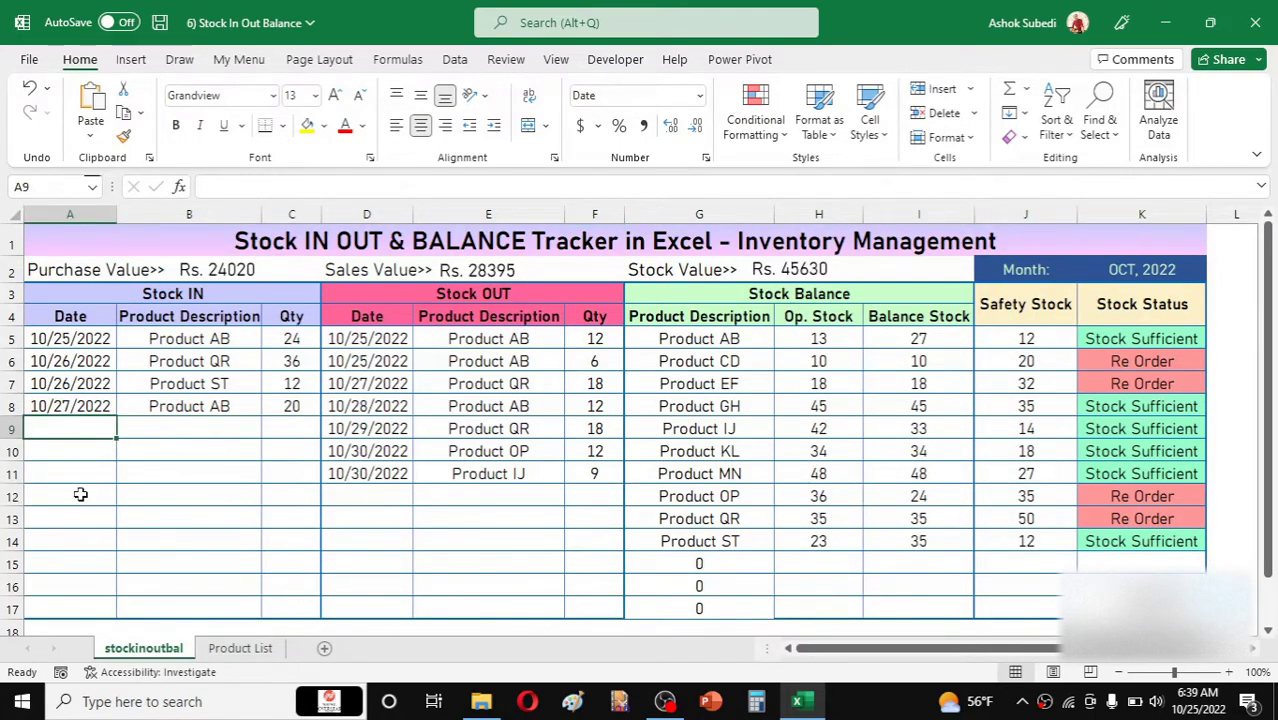
pyautogui.write('10/28')
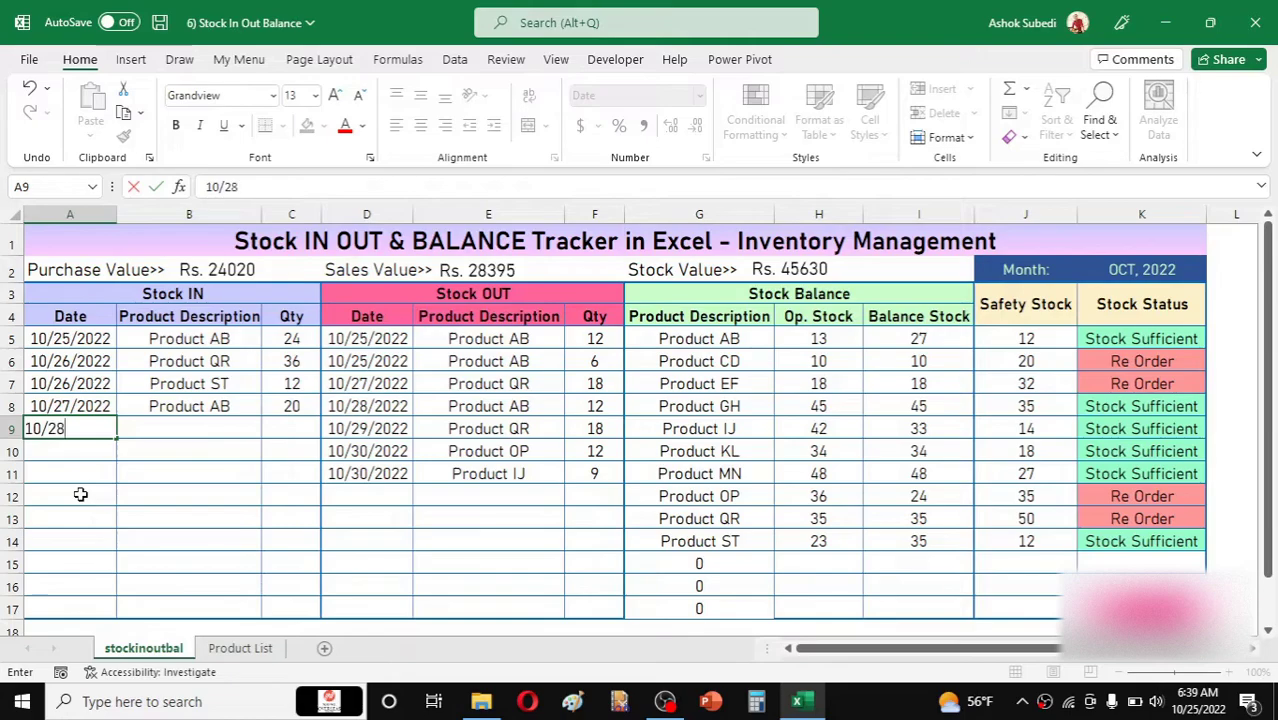
pyautogui.click(183, 430)
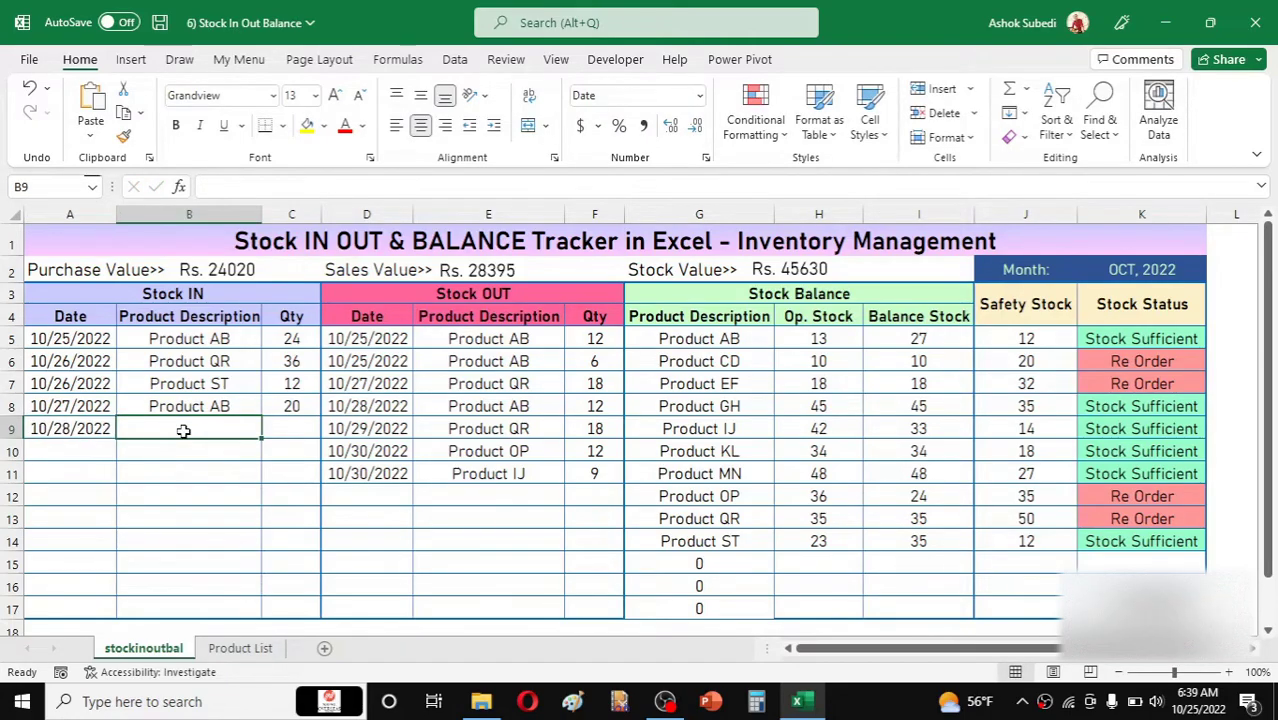
pyautogui.click(269, 430)
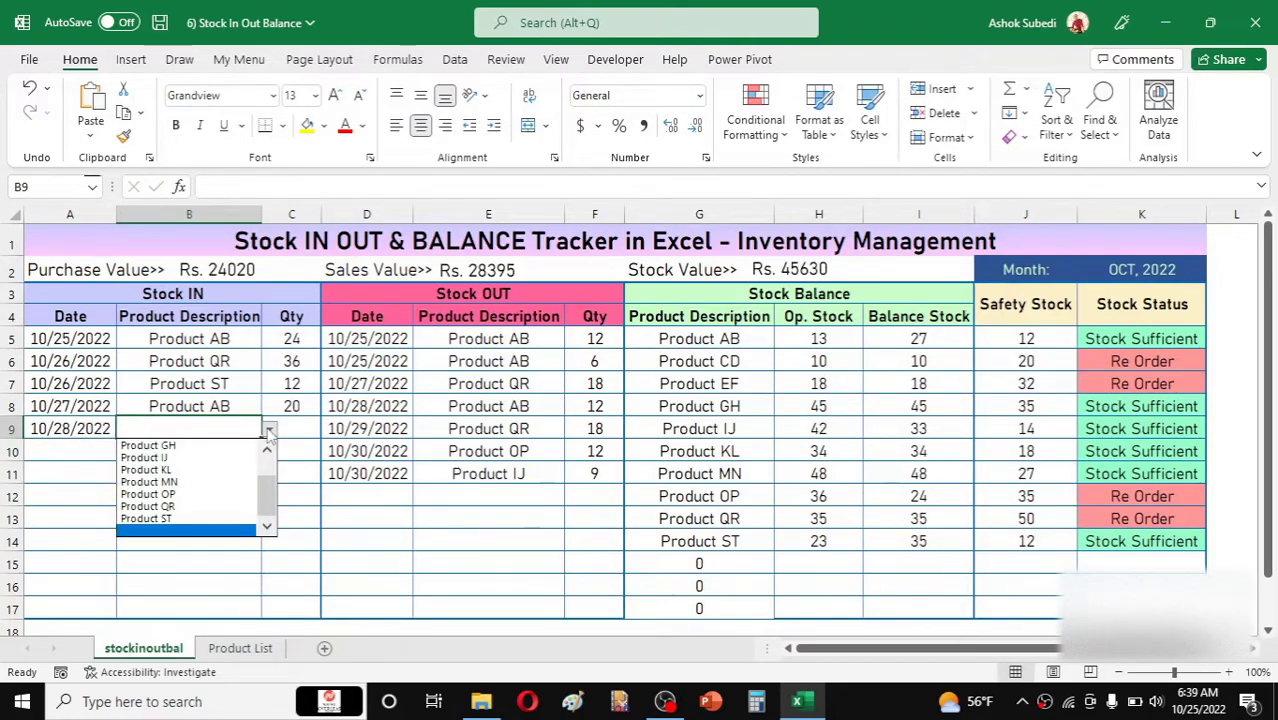
pyautogui.click(148, 469)
pyautogui.click(293, 430)
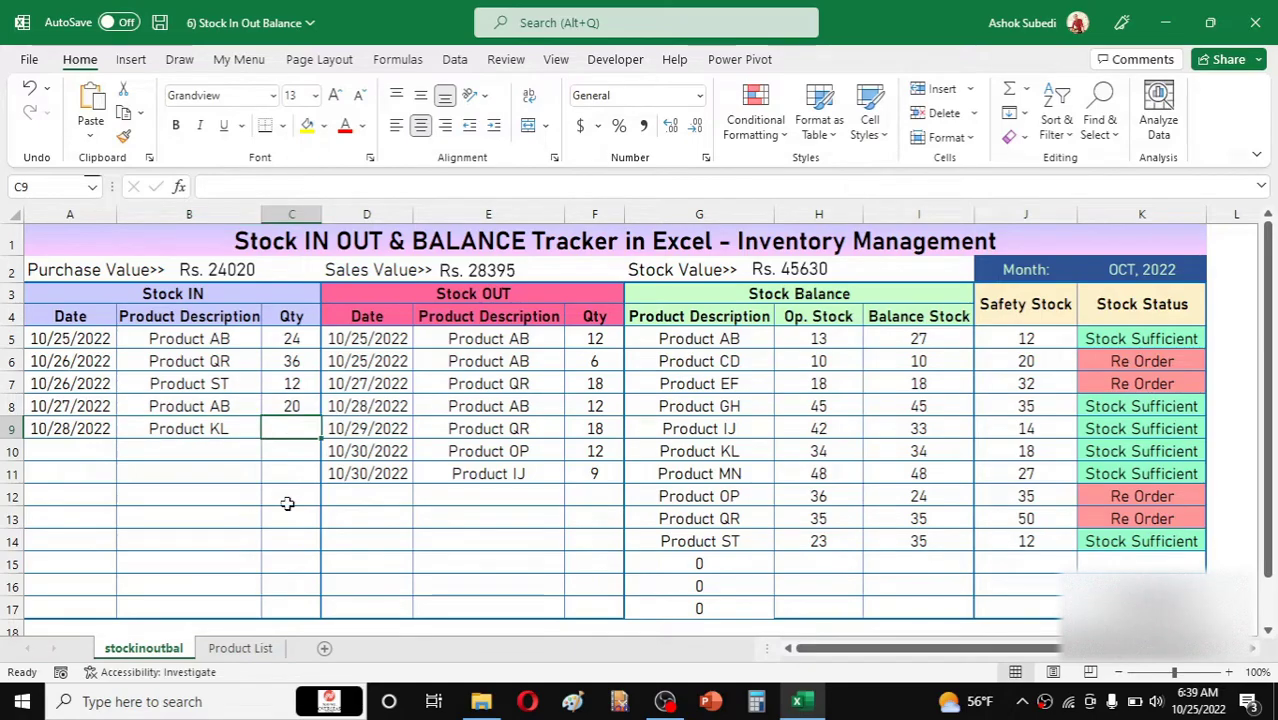
pyautogui.write('50')
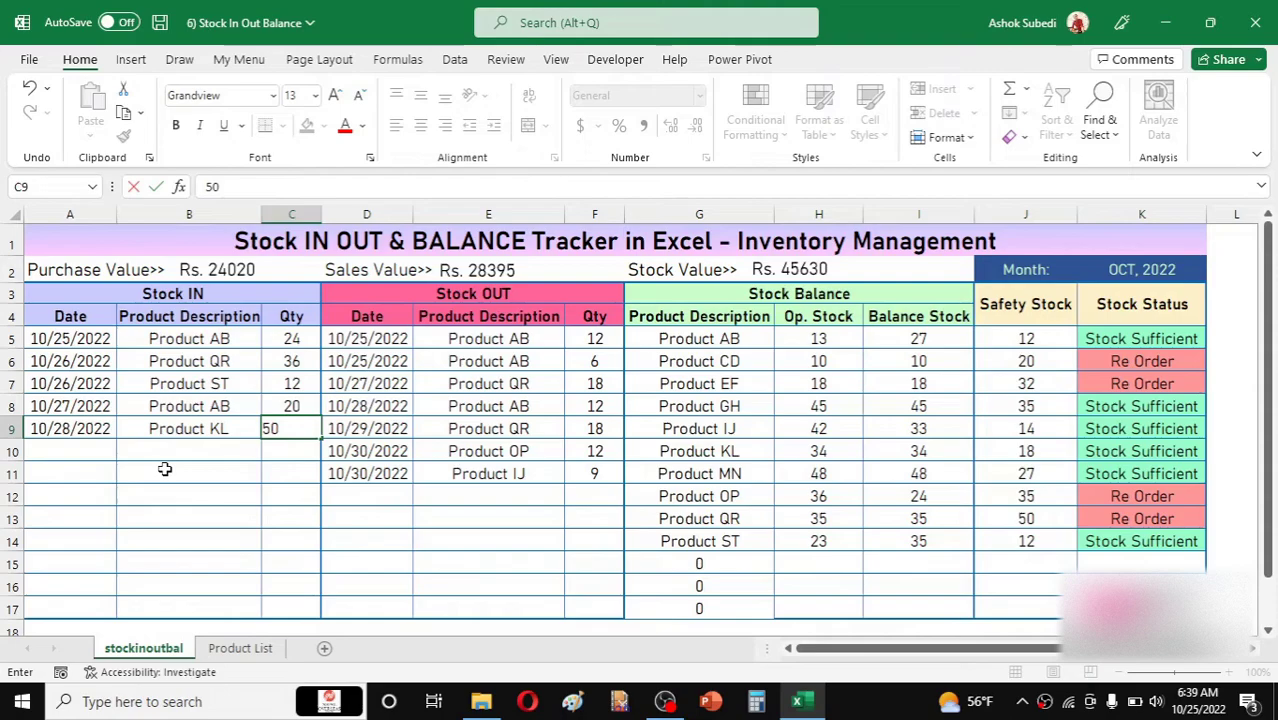
pyautogui.press('Return')
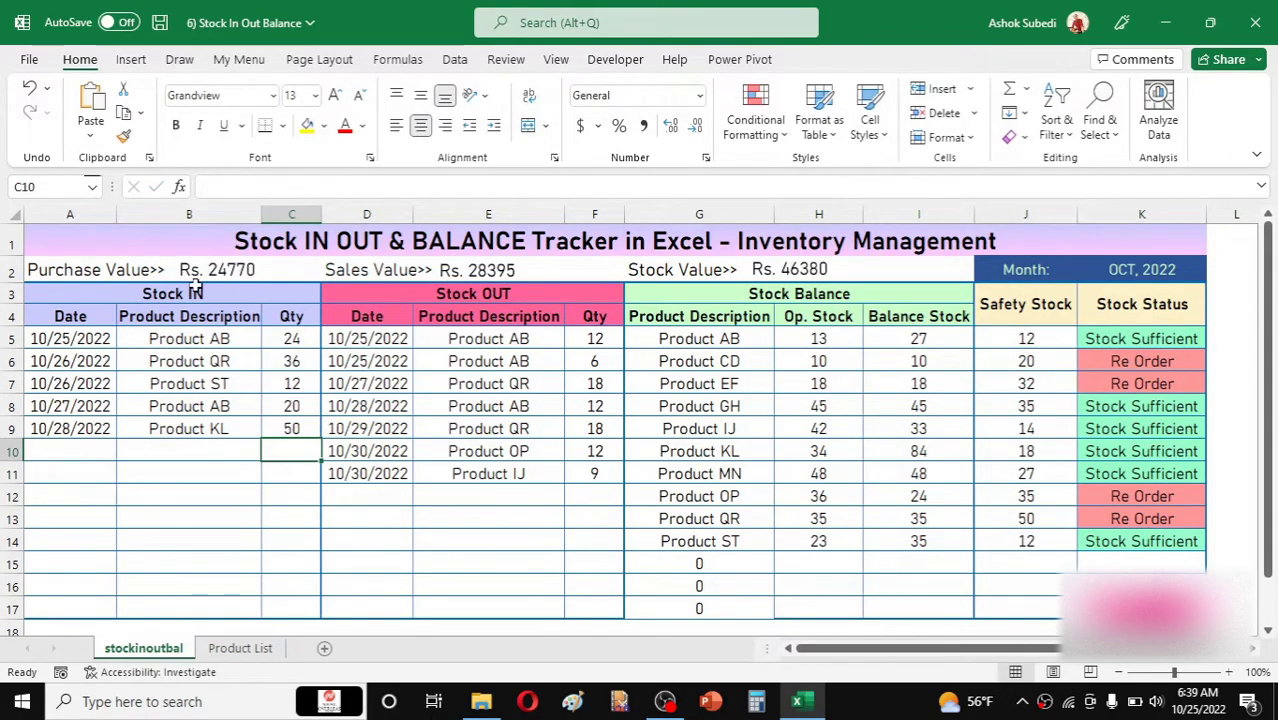
# Clear the quantity of the Product KL entry in Stock IN row 9
pyautogui.click(294, 420)
pyautogui.press('Delete')
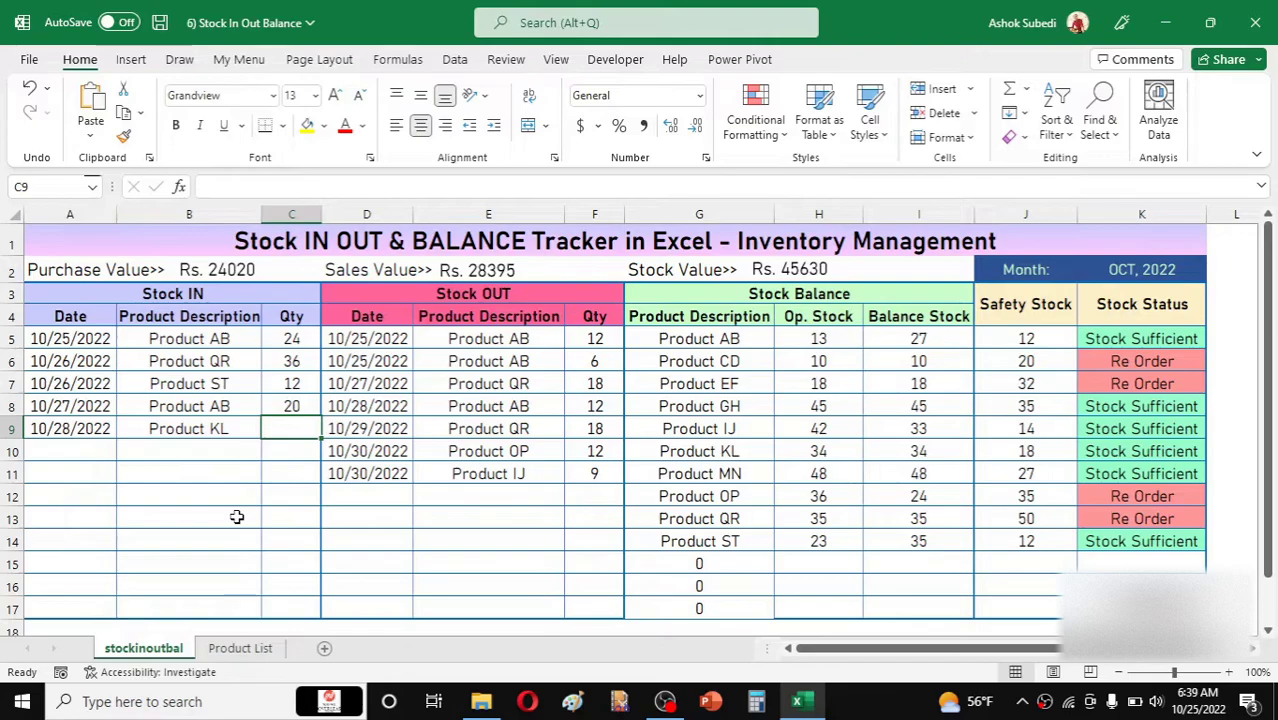
# Test a quantity of 36 for the Product KL entry in Stock IN row 9, and clear it again
pyautogui.write('36')
pyautogui.press('Return')
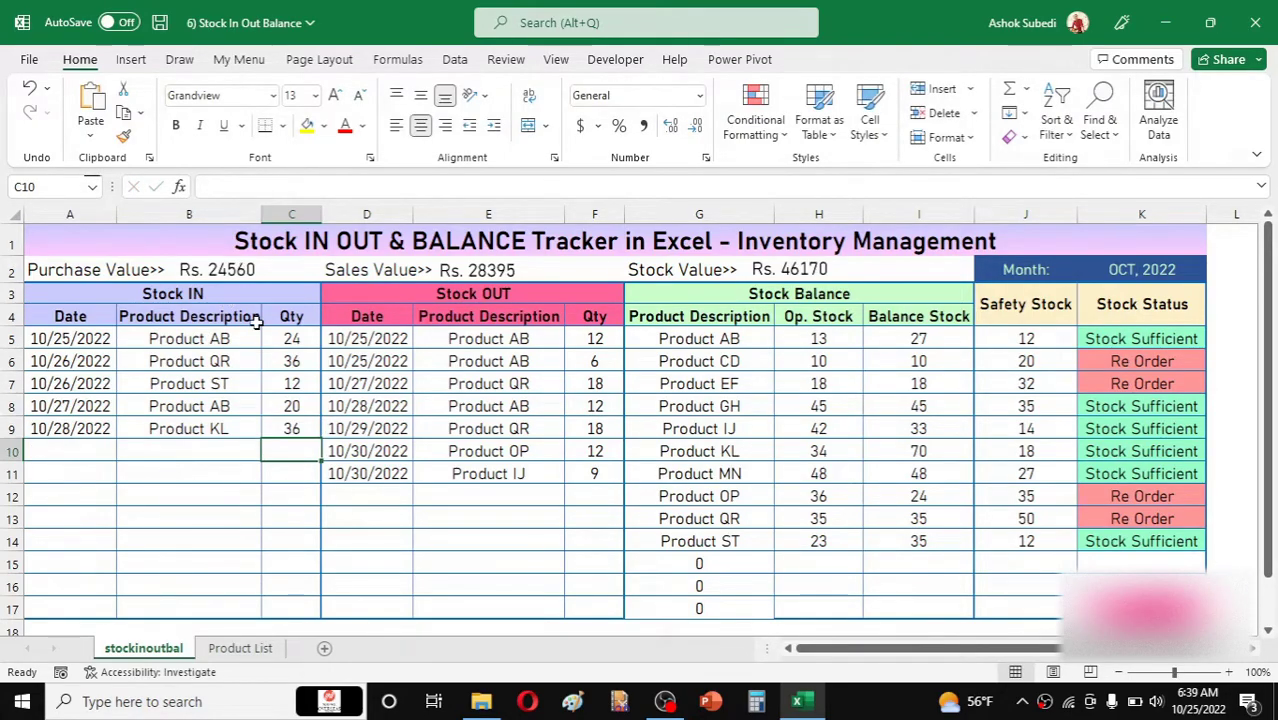
pyautogui.click(292, 428)
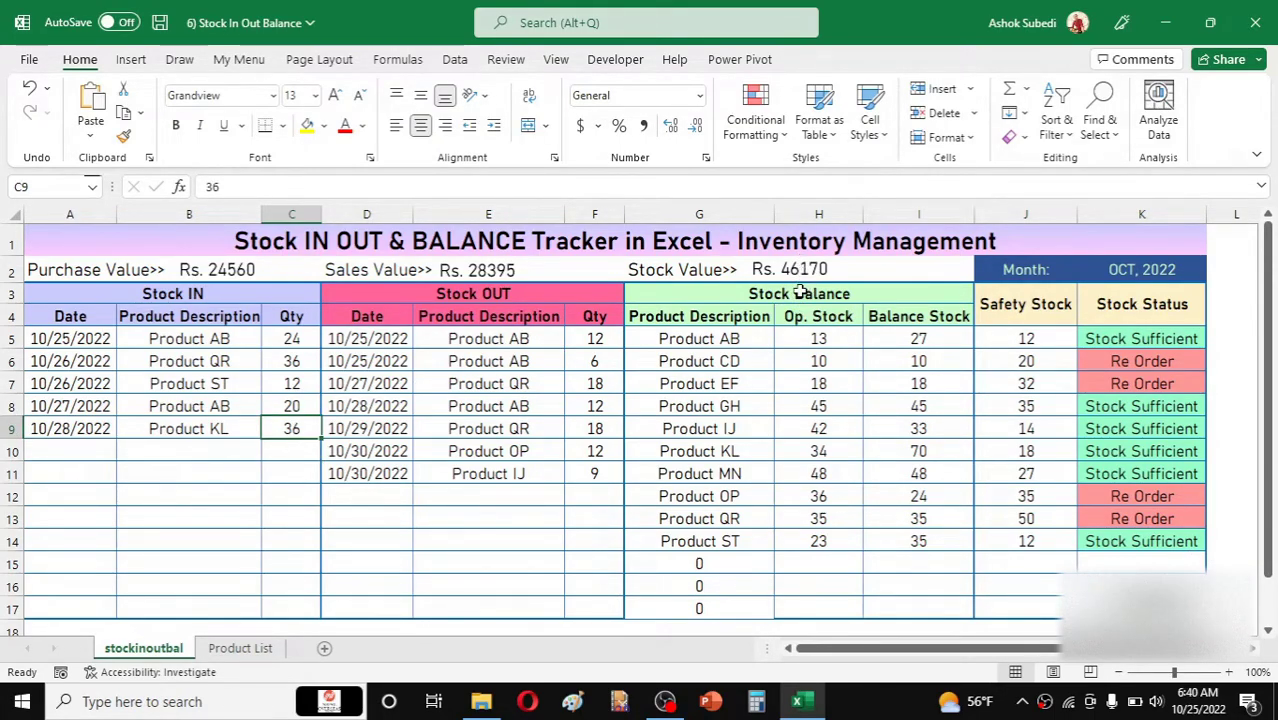
pyautogui.press('Delete')
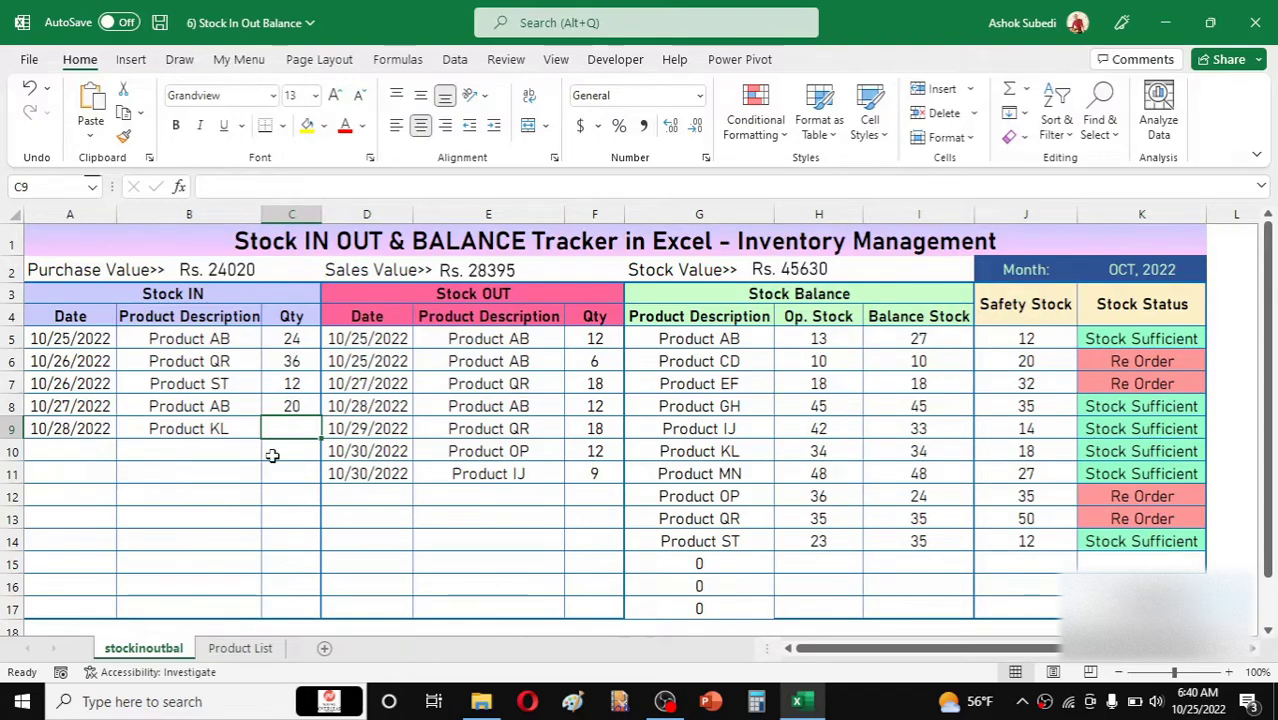
# Set the quantity of the Product KL entry in Stock IN row 9 to 30 and save the workbook
pyautogui.write('30')
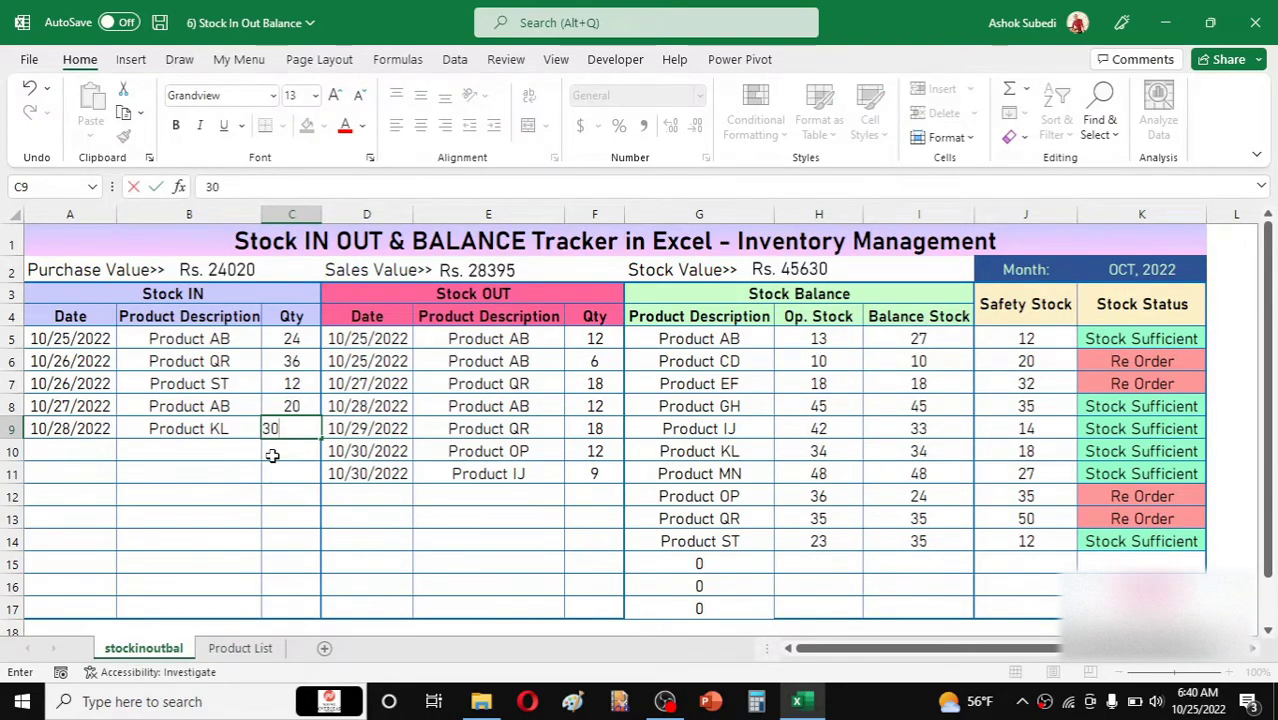
pyautogui.press('Return')
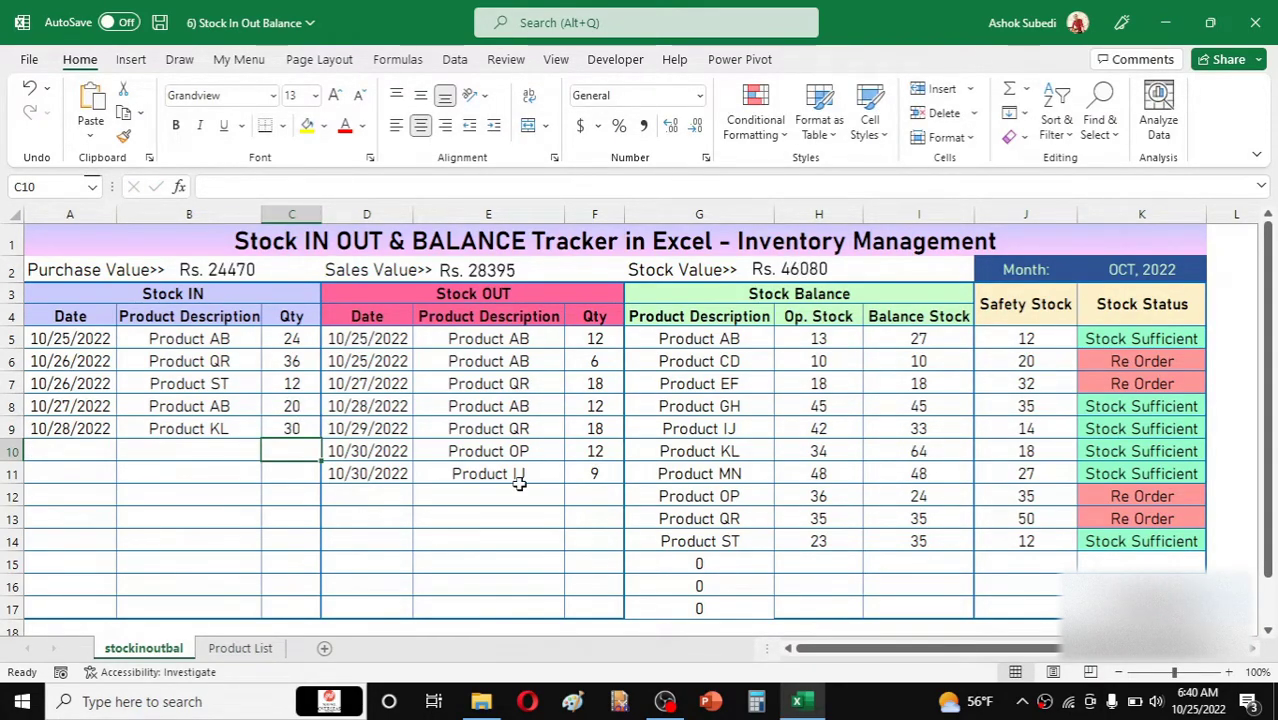
pyautogui.click(480, 496)
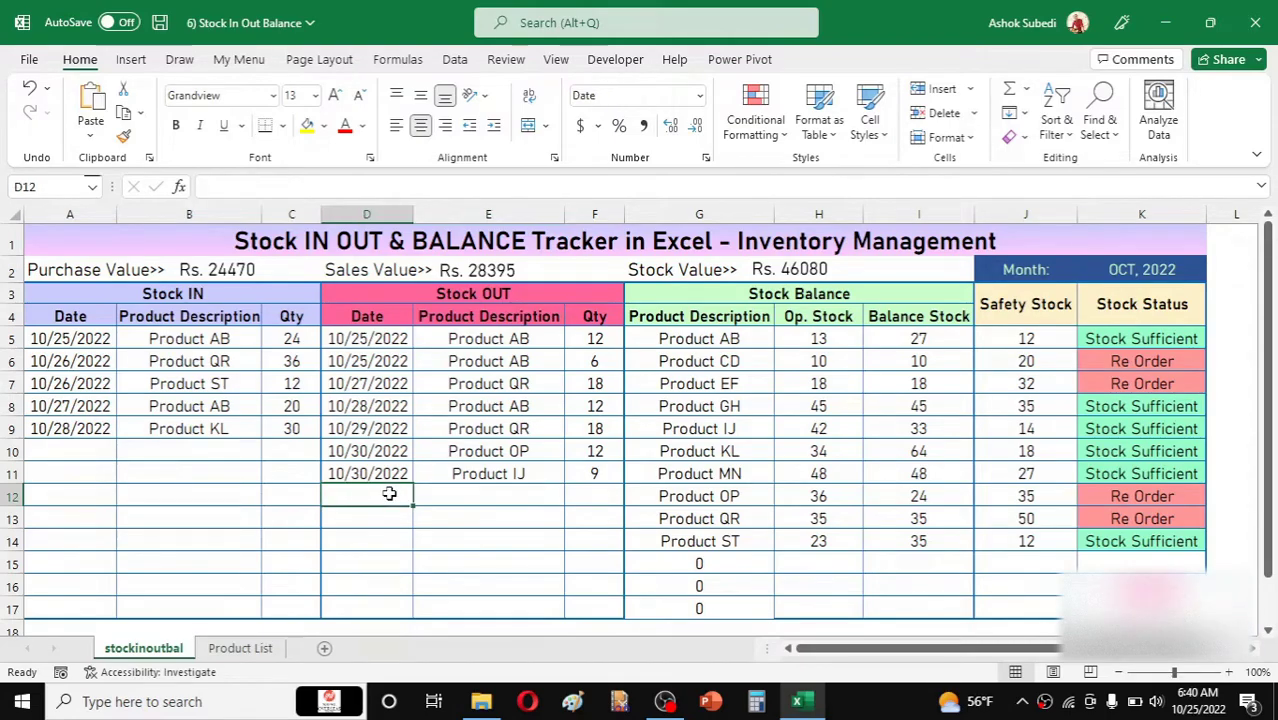
pyautogui.click(549, 481)
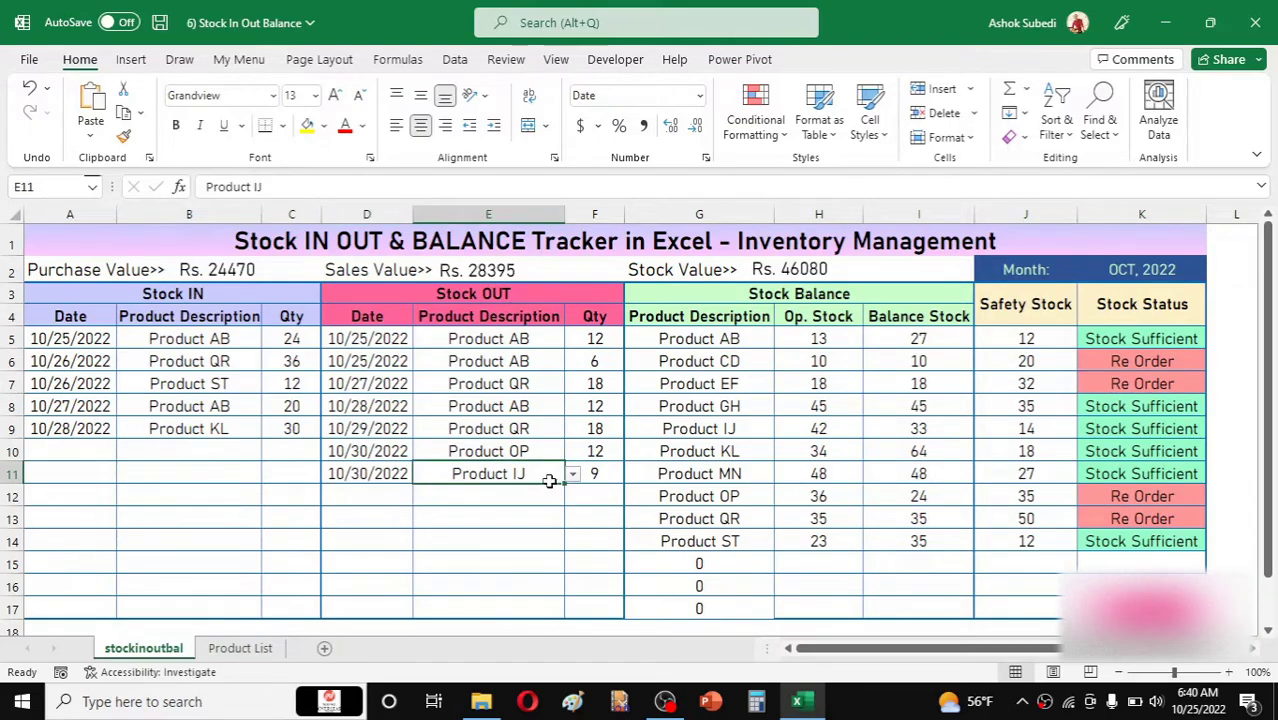
pyautogui.click(507, 513)
pyautogui.hotkey('ctrl', 's')
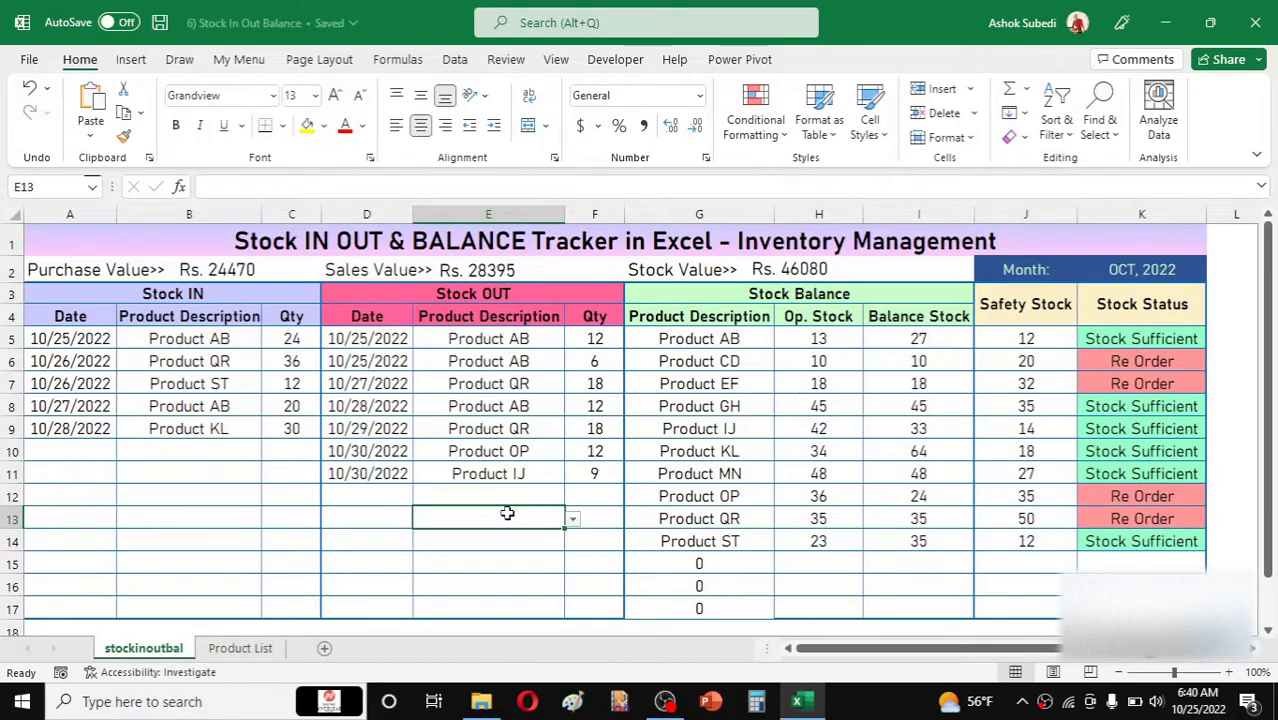